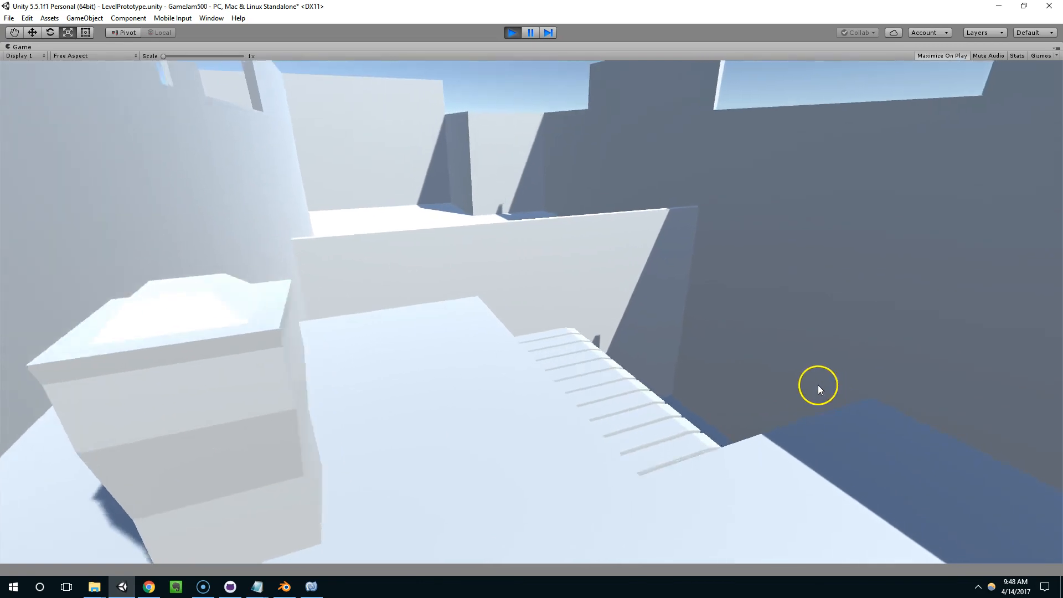
Walk through the level prototype in play mode to review the ramps, platforms and stairs, and end the play test.
{"action": "key", "text": "w"}
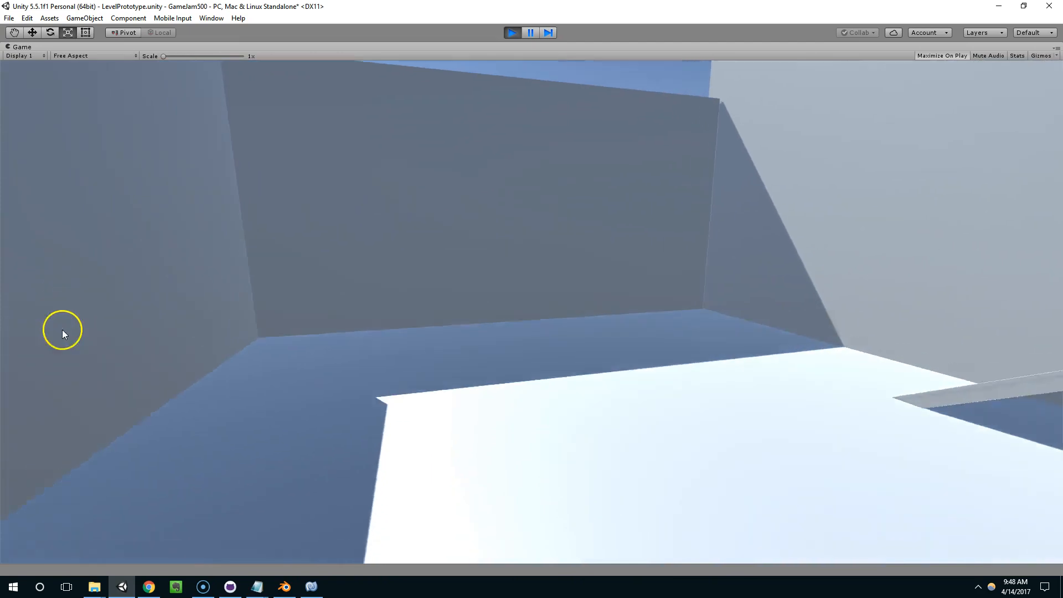
{"action": "key", "text": "w"}
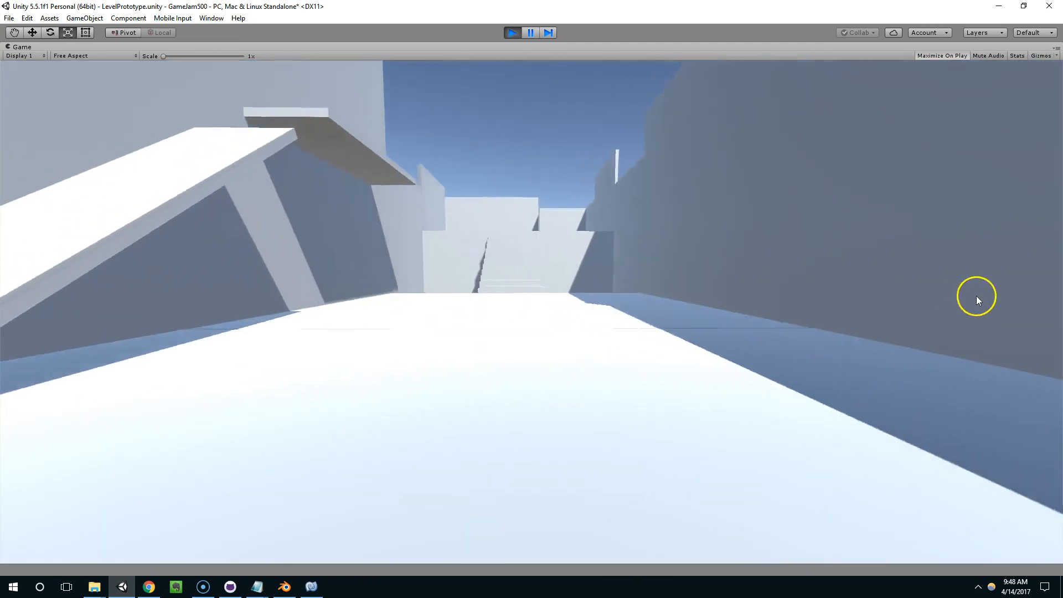
{"action": "key", "text": "w"}
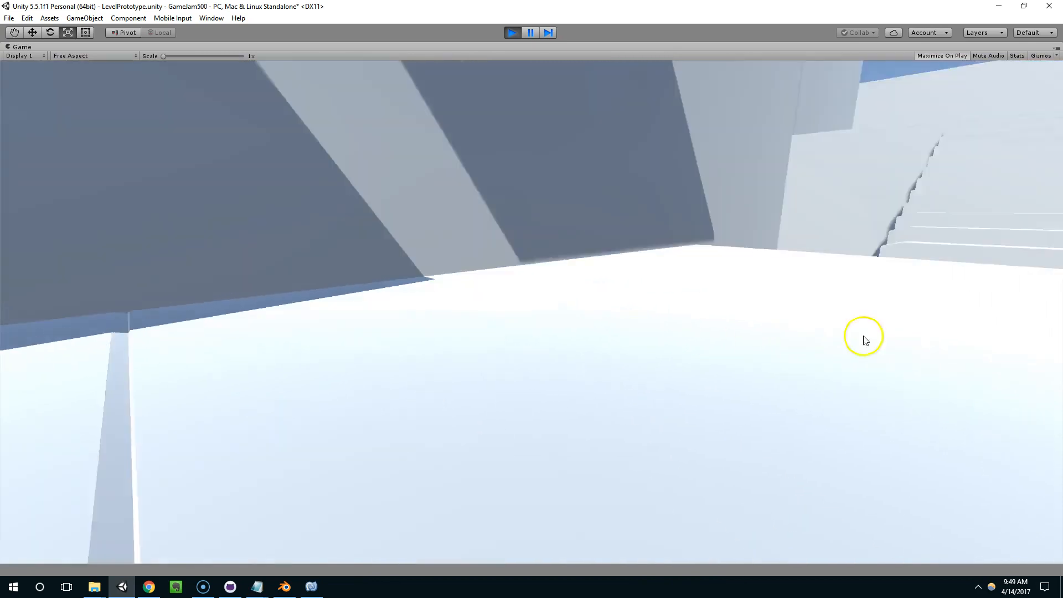
{"action": "key", "text": "w"}
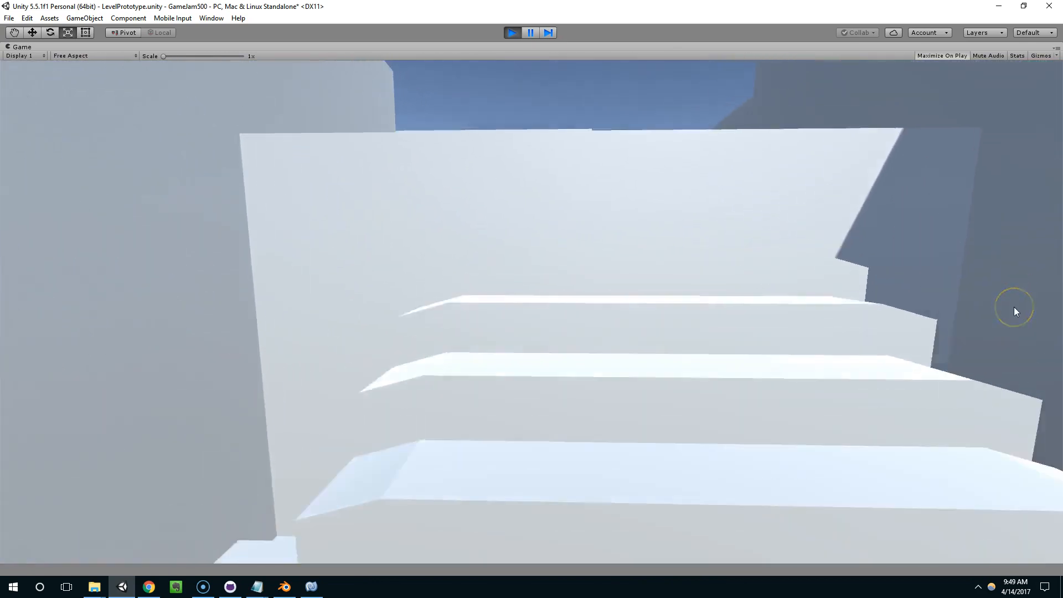
{"action": "key", "text": "w"}
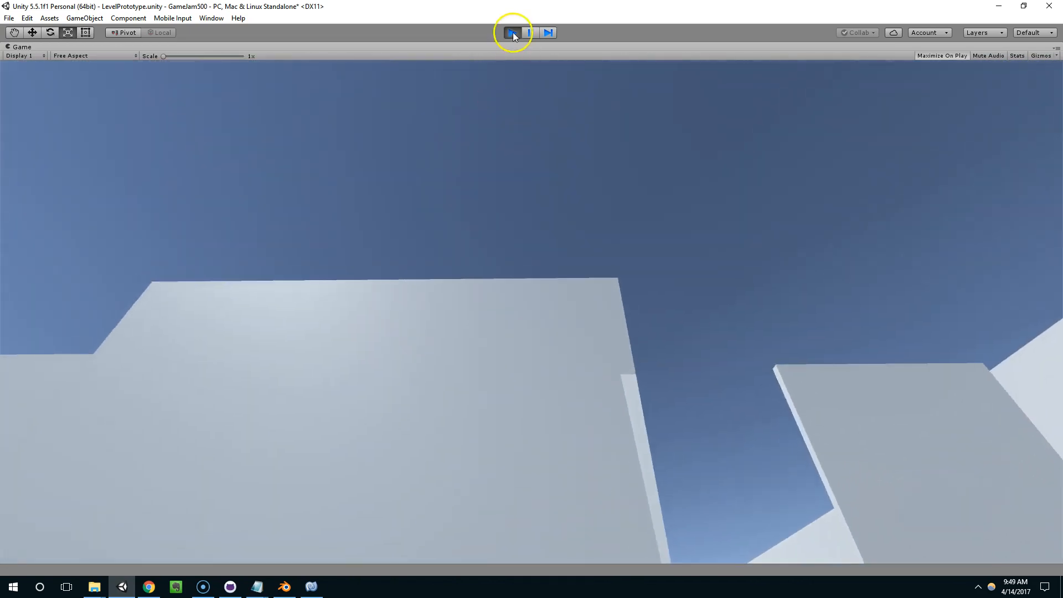
{"action": "left_click", "coordinate": [513, 32]}
Delete the Level1 model from the scene, keeping the Stairs1 group.
{"action": "left_click_drag", "start_coordinate": [498, 98], "coordinate": [543, 150], "text": "alt"}
{"action": "scroll", "coordinate": [542, 150], "scroll_direction": "up", "scroll_amount": 3}
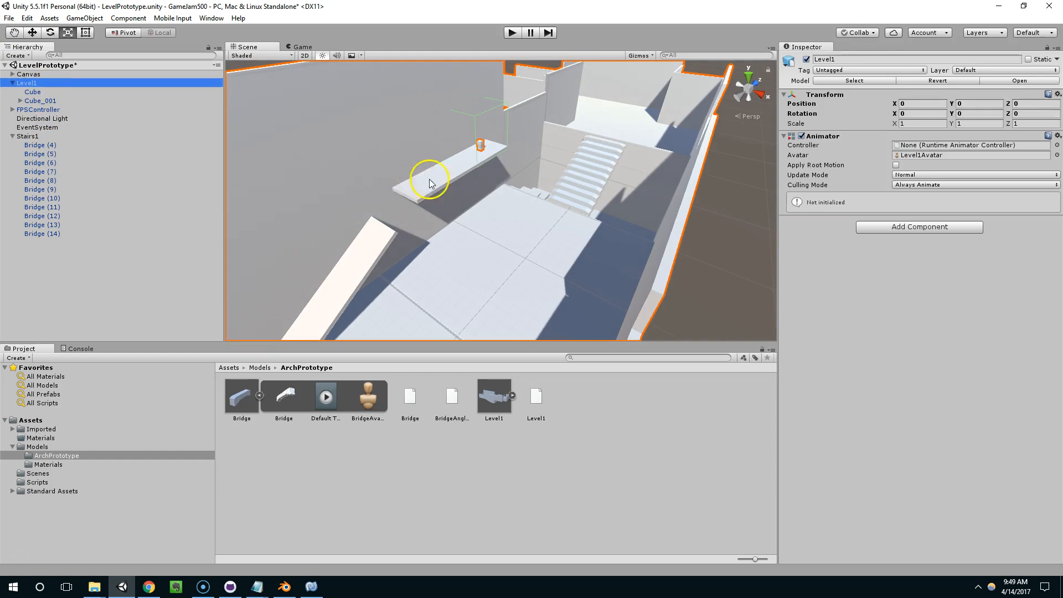
{"action": "left_click_drag", "start_coordinate": [407, 179], "coordinate": [543, 167], "text": "alt"}
{"action": "key", "text": "Delete"}
{"action": "middle_click_drag", "start_coordinate": [597, 132], "coordinate": [574, 173]}
{"action": "left_click_drag", "start_coordinate": [516, 164], "coordinate": [487, 144], "text": "alt"}
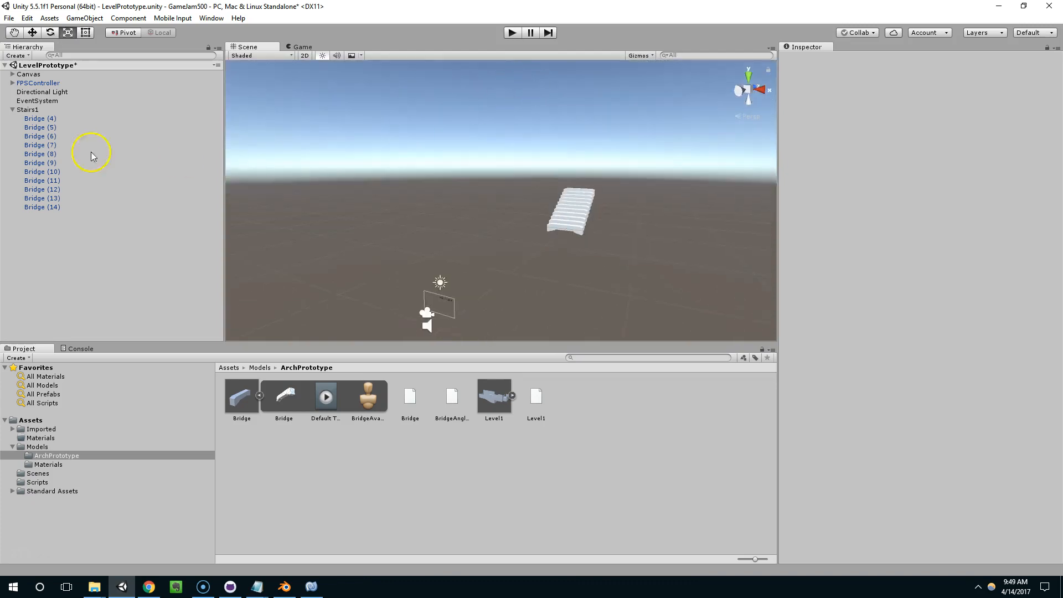
Collapse the Stairs1 group in the scene hierarchy and save the LevelPrototype scene.
{"action": "left_click", "coordinate": [47, 111]}
{"action": "key", "text": "f"}
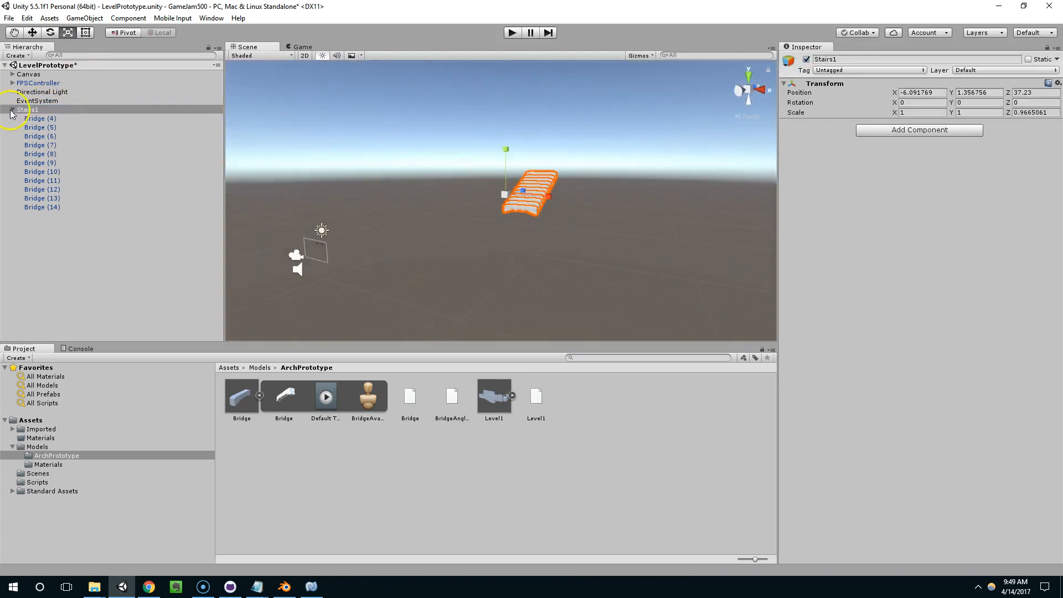
{"action": "left_click", "coordinate": [13, 110]}
{"action": "left_click_drag", "start_coordinate": [446, 237], "coordinate": [486, 166], "text": "alt"}
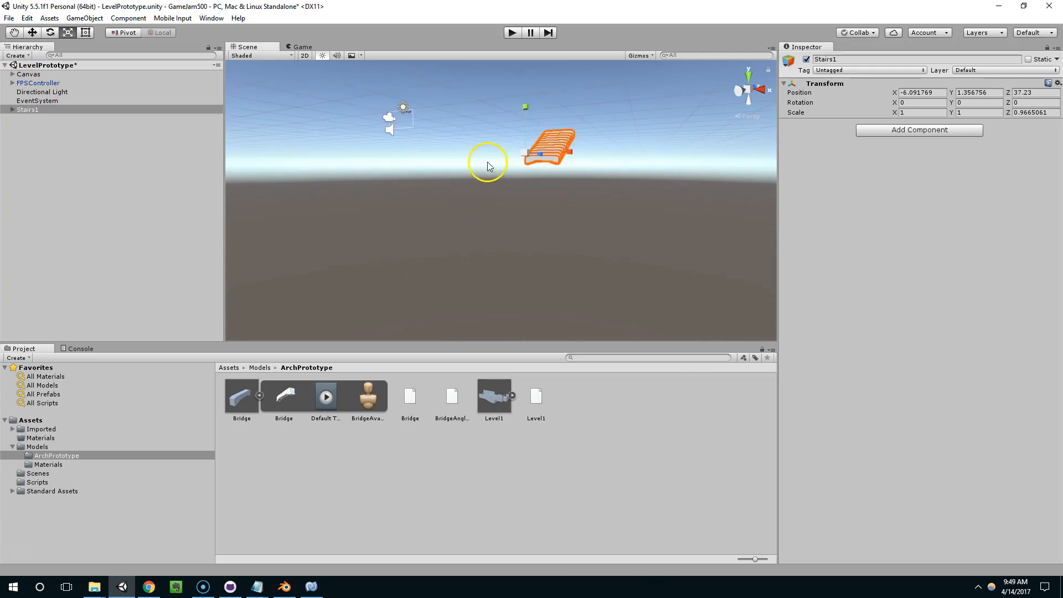
{"action": "left_click", "coordinate": [489, 172]}
{"action": "key", "text": "ctrl+s"}
{"action": "middle_click_drag", "start_coordinate": [489, 173], "coordinate": [508, 144]}
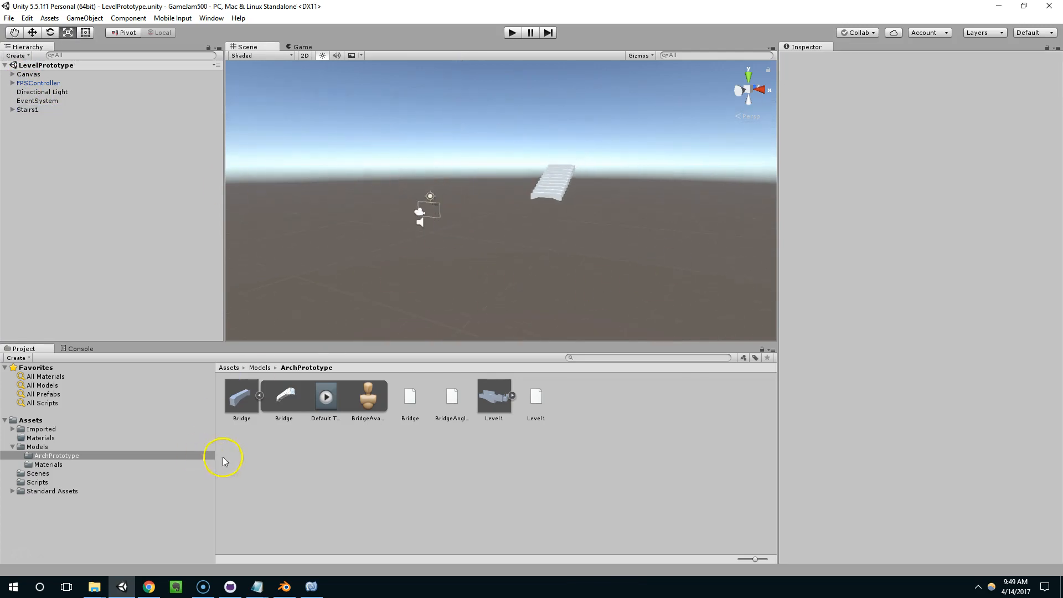
Switch to Blender and replace the open Bridge file with a new file based on the startup file.
{"action": "left_click", "coordinate": [285, 587]}
{"action": "middle_click_drag", "start_coordinate": [476, 244], "coordinate": [356, 147]}
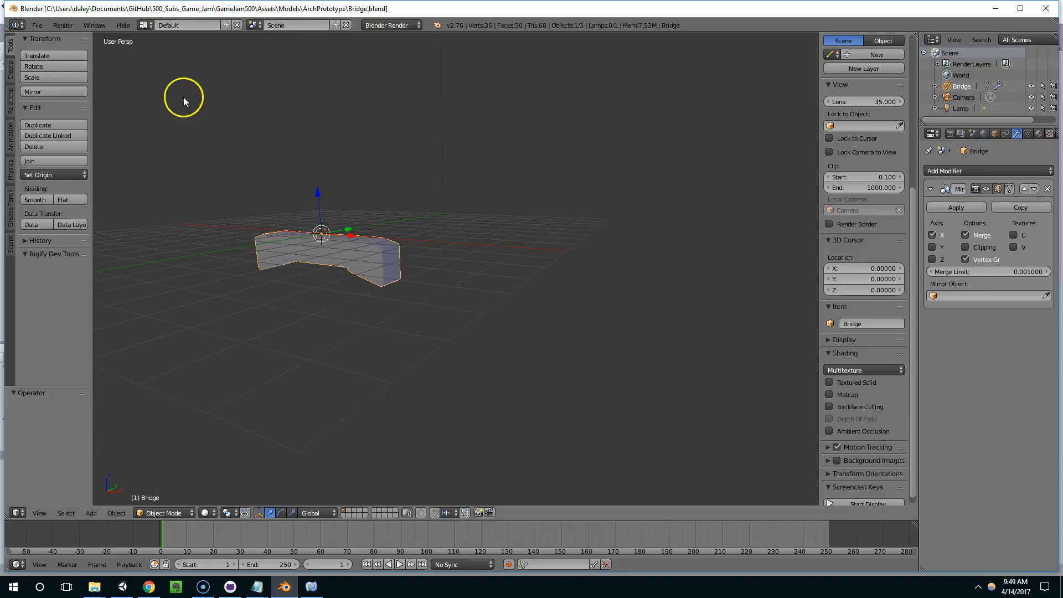
{"action": "left_click", "coordinate": [36, 25]}
{"action": "left_click", "coordinate": [46, 32]}
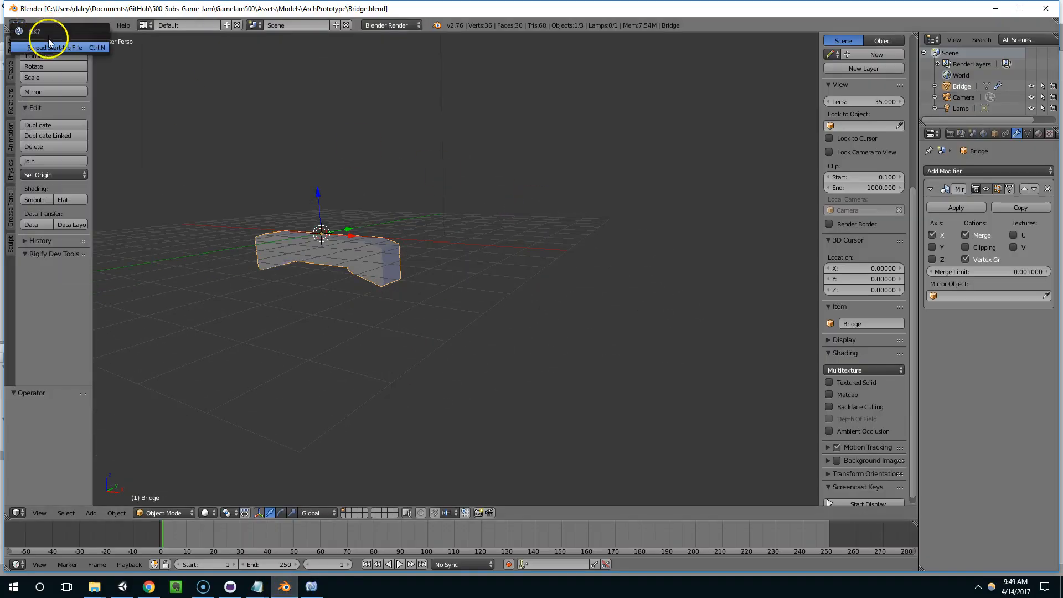
{"action": "left_click", "coordinate": [65, 49]}
Lower the default cube's mesh by about 0.904 along the Z axis in Edit Mode.
{"action": "middle_click_drag", "start_coordinate": [415, 35], "coordinate": [457, 249]}
{"action": "key", "text": "Tab"}
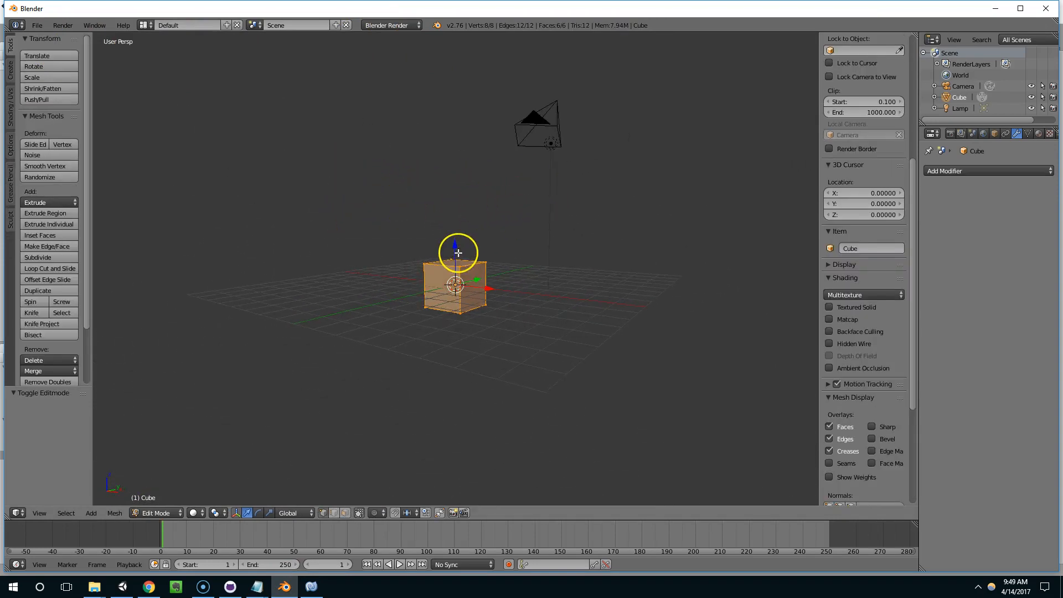
{"action": "key", "text": "g"}
{"action": "key", "text": "z"}
{"action": "left_click", "coordinate": [459, 267]}
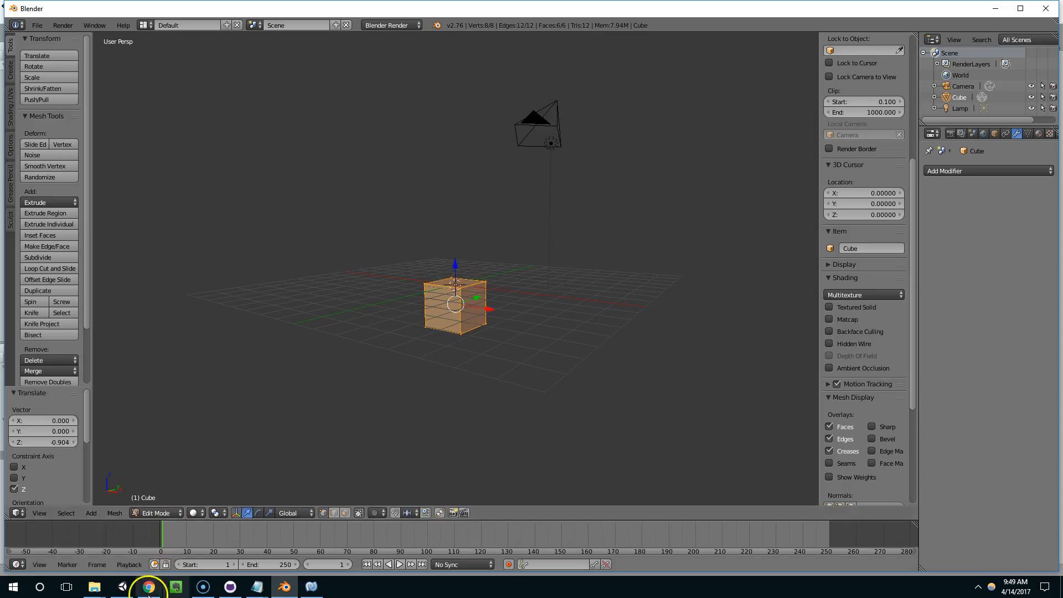
Switch to Chrome and search for images of "HALO HAVEN" in a new tab.
{"action": "left_click", "coordinate": [149, 585]}
{"action": "left_click", "coordinate": [867, 82]}
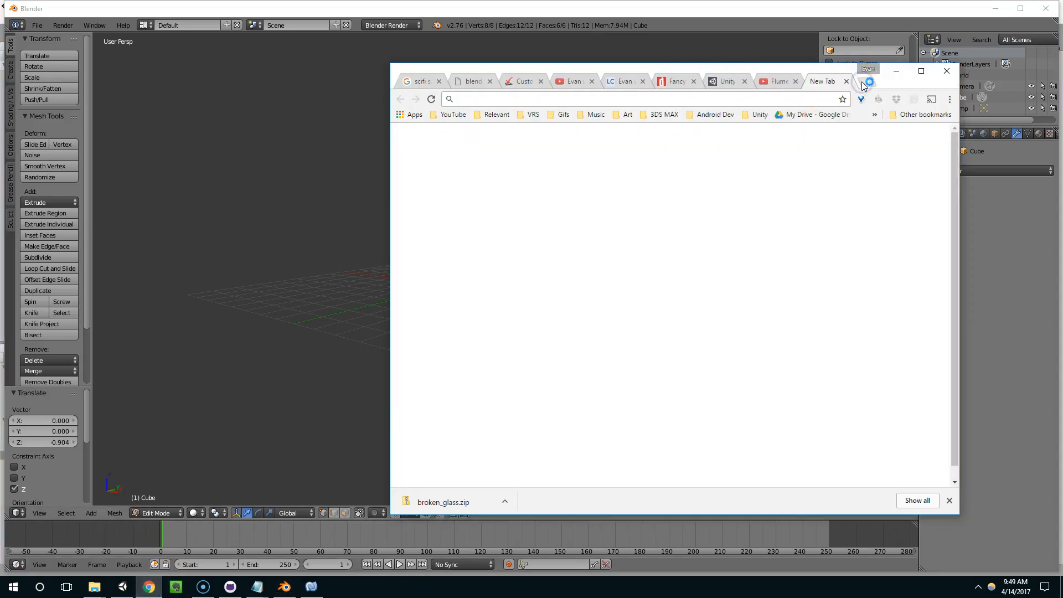
{"action": "type", "text": "HALO HAVEN"}
{"action": "key", "text": "Return"}
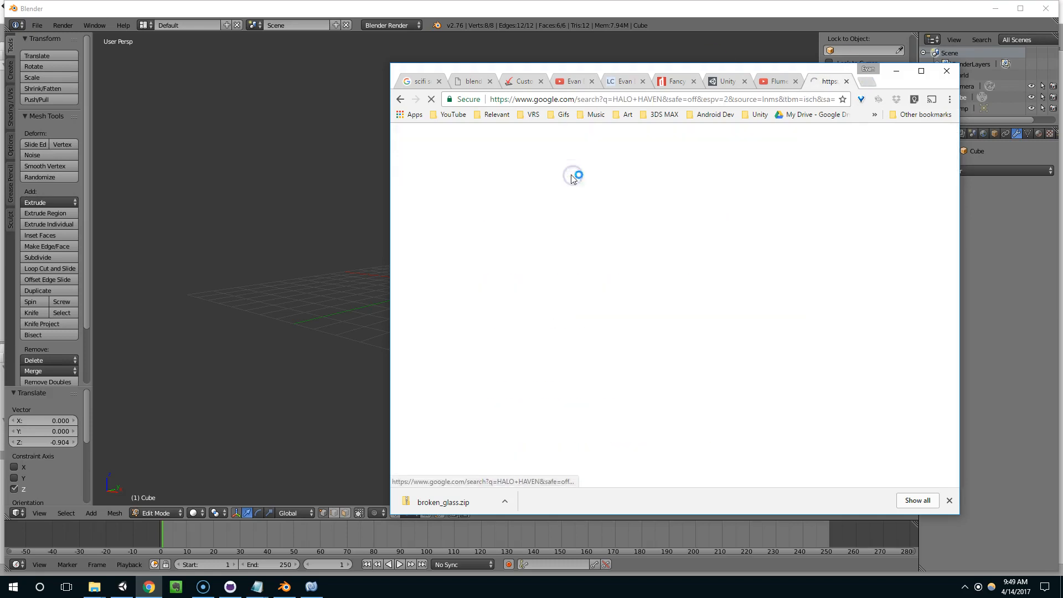
Browse the image results one by one to examine the Haven map's architecture as level design reference.
{"action": "left_click", "coordinate": [674, 278]}
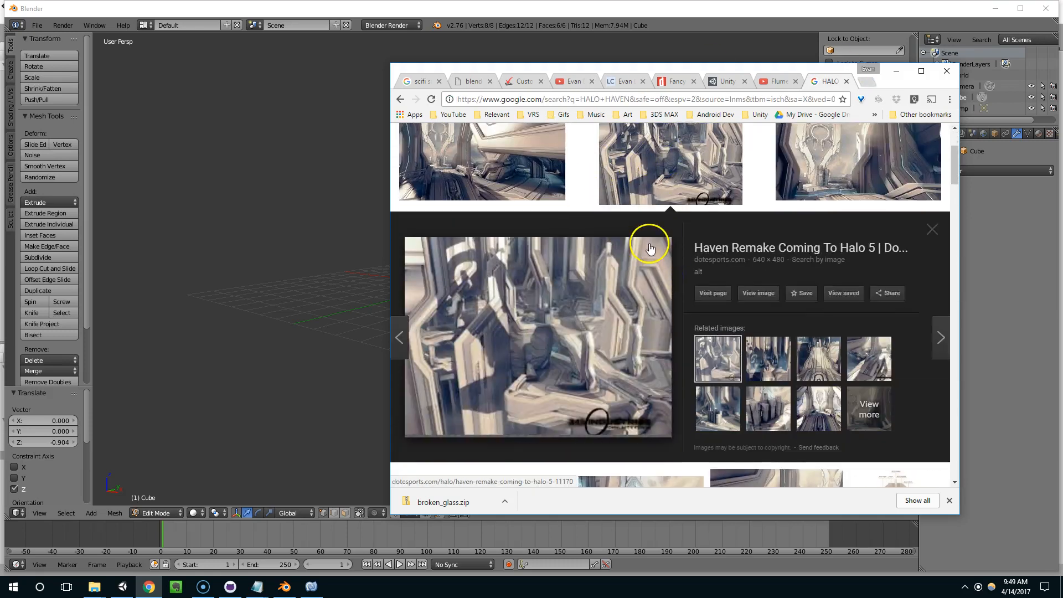
{"action": "key", "text": "Right"}
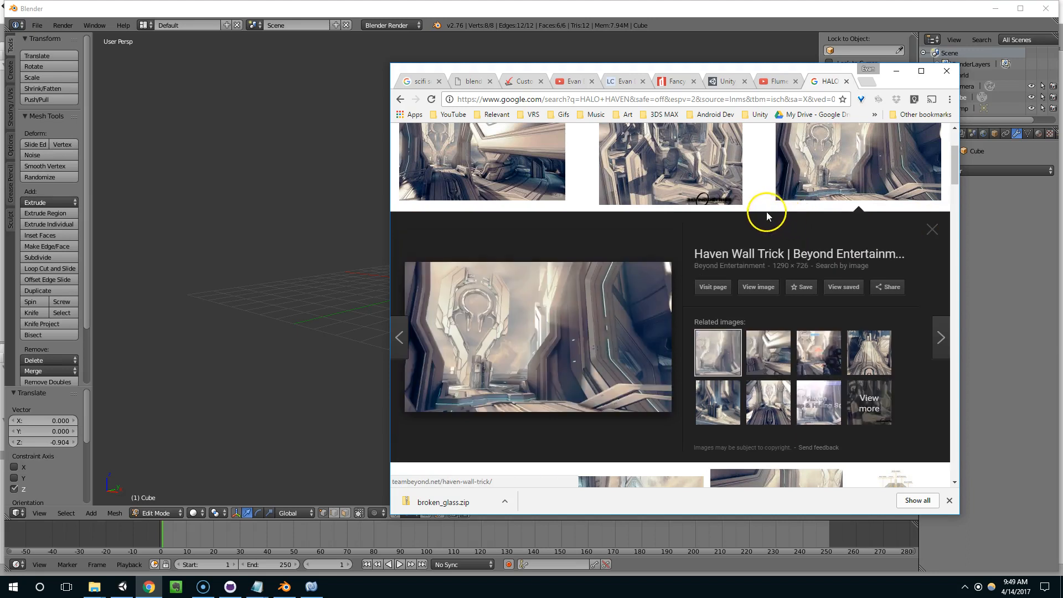
{"action": "key", "text": "Right"}
{"action": "key", "text": "Right"}
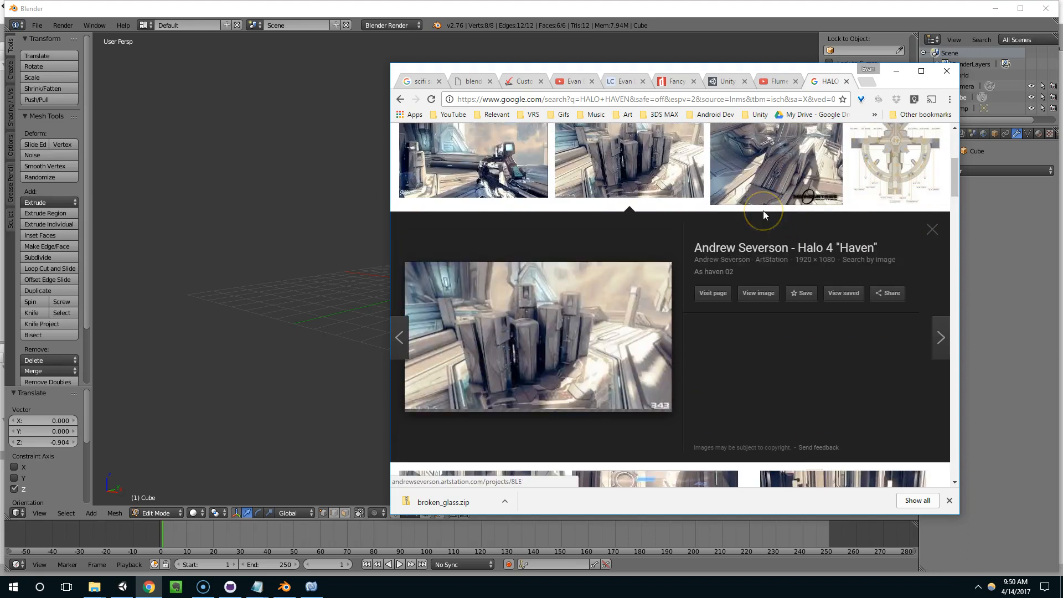
{"action": "key", "text": "Right"}
{"action": "key", "text": "Right"}
{"action": "key", "text": "Right"}
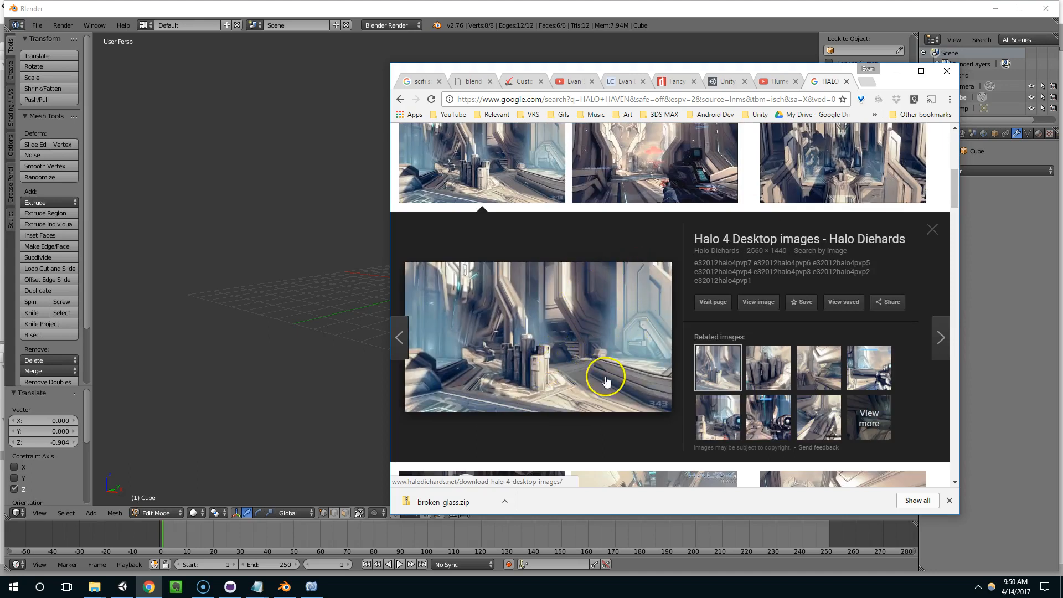
{"action": "key", "text": "Right"}
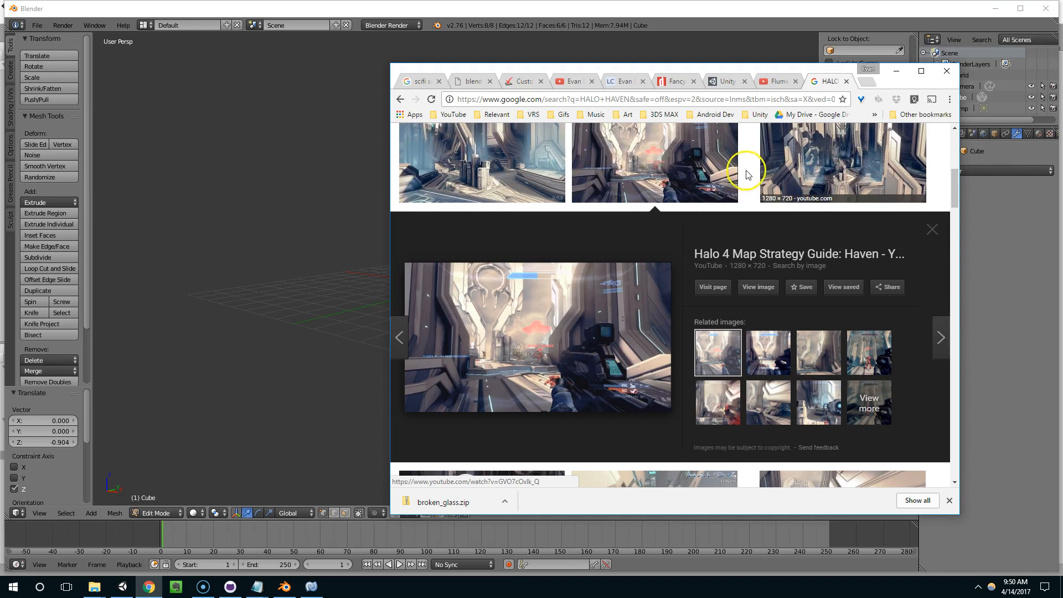
{"action": "key", "text": "Right"}
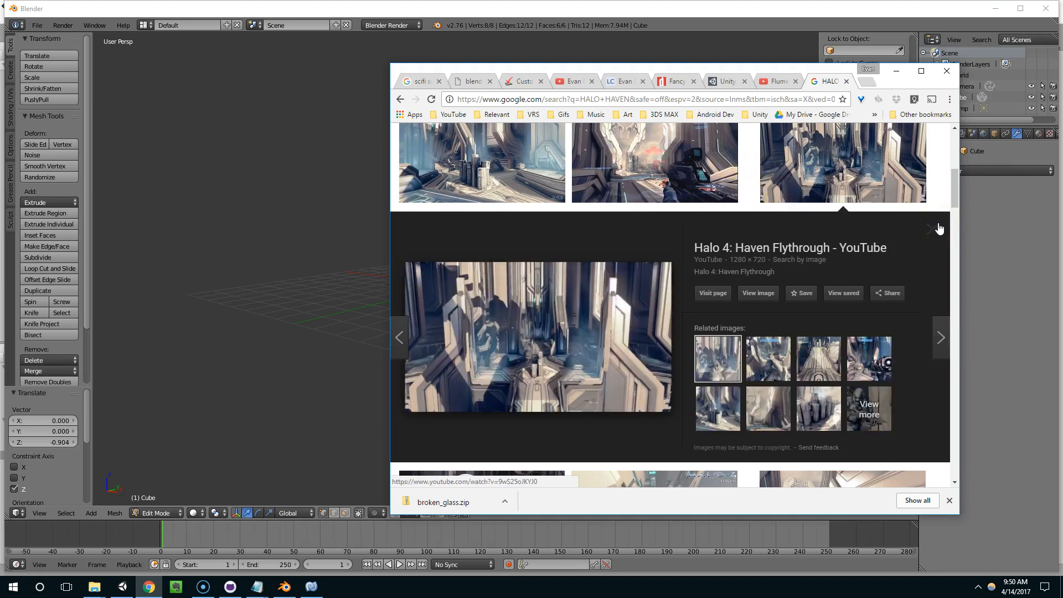
{"action": "key", "text": "Right"}
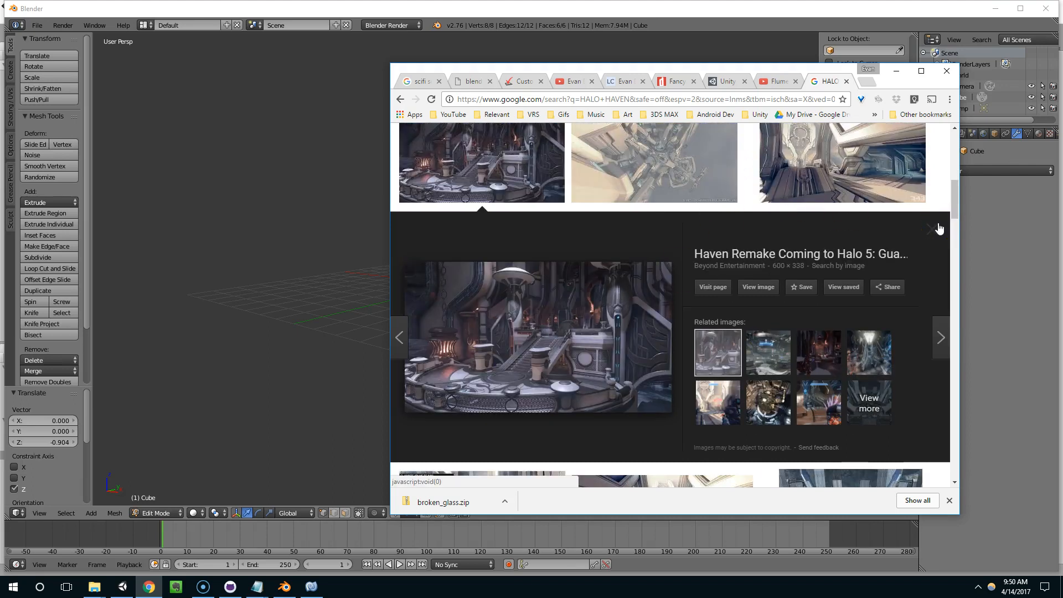
{"action": "key", "text": "Right"}
{"action": "key", "text": "Right"}
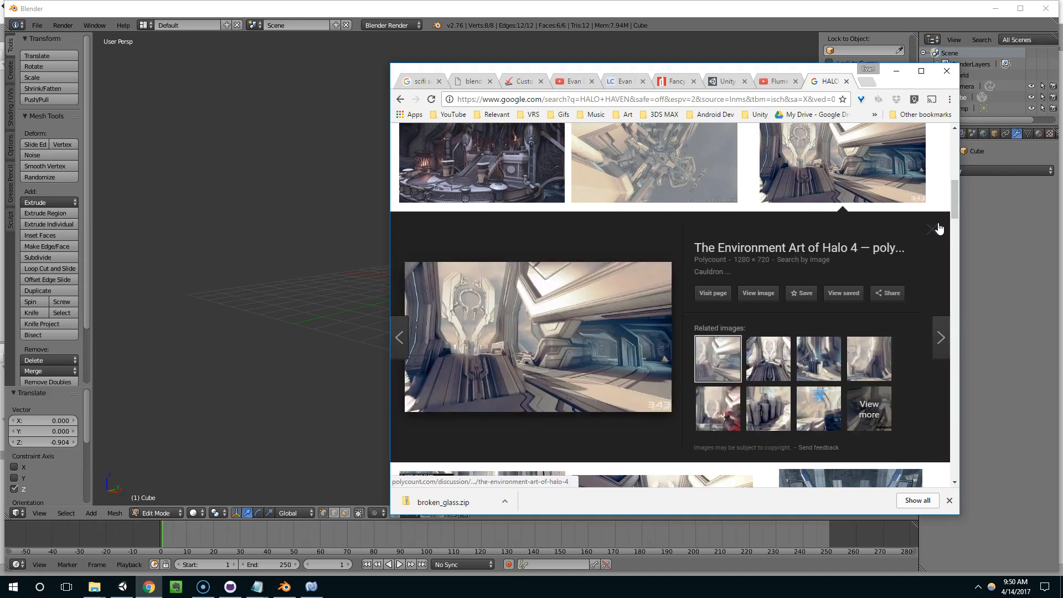
{"action": "key", "text": "Right"}
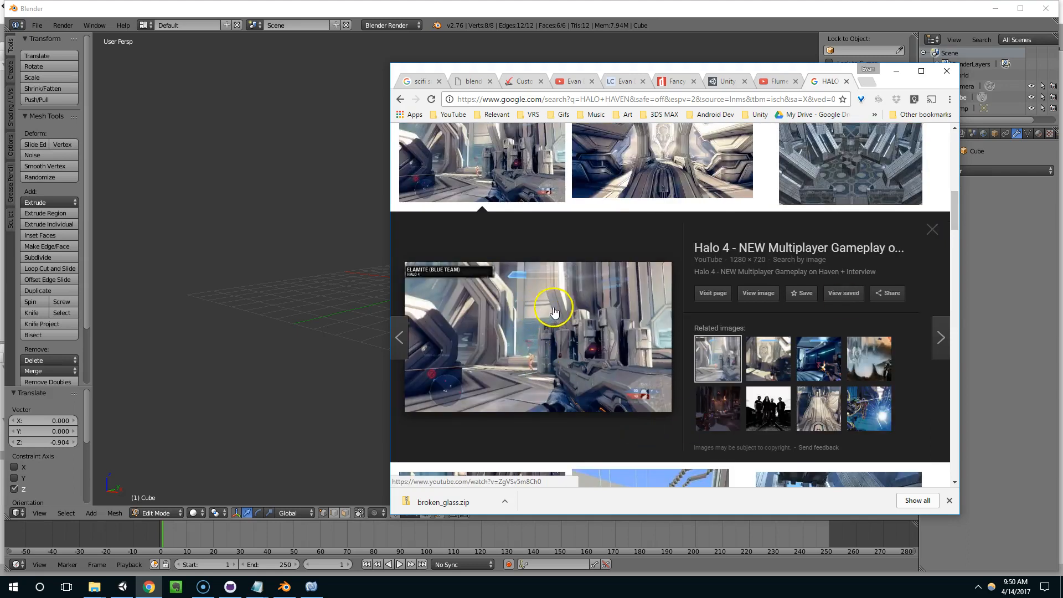
{"action": "key", "text": "Right"}
{"action": "key", "text": "Right"}
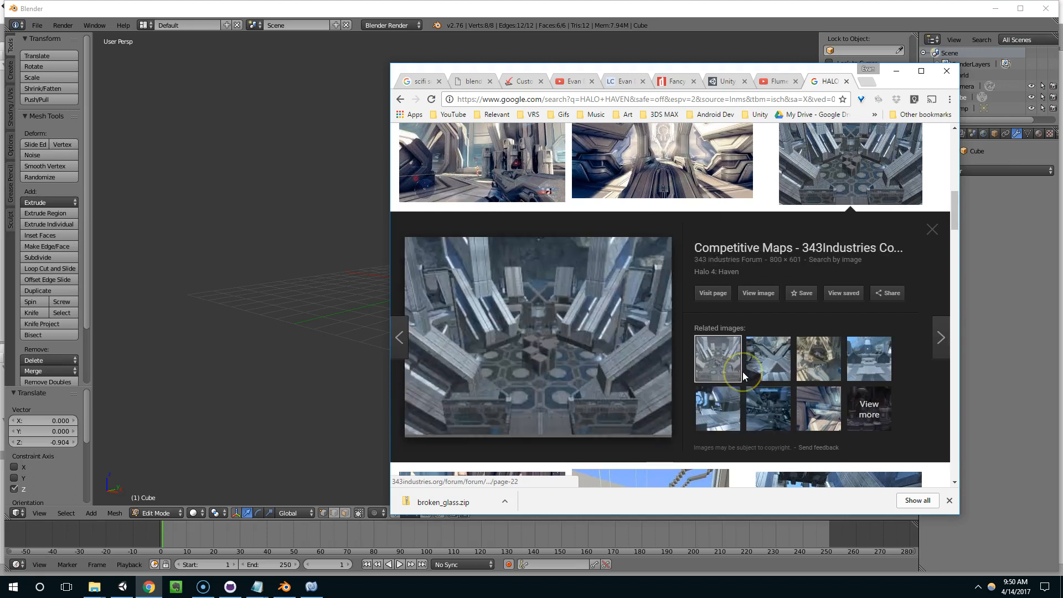
{"action": "key", "text": "Right"}
{"action": "key", "text": "Right"}
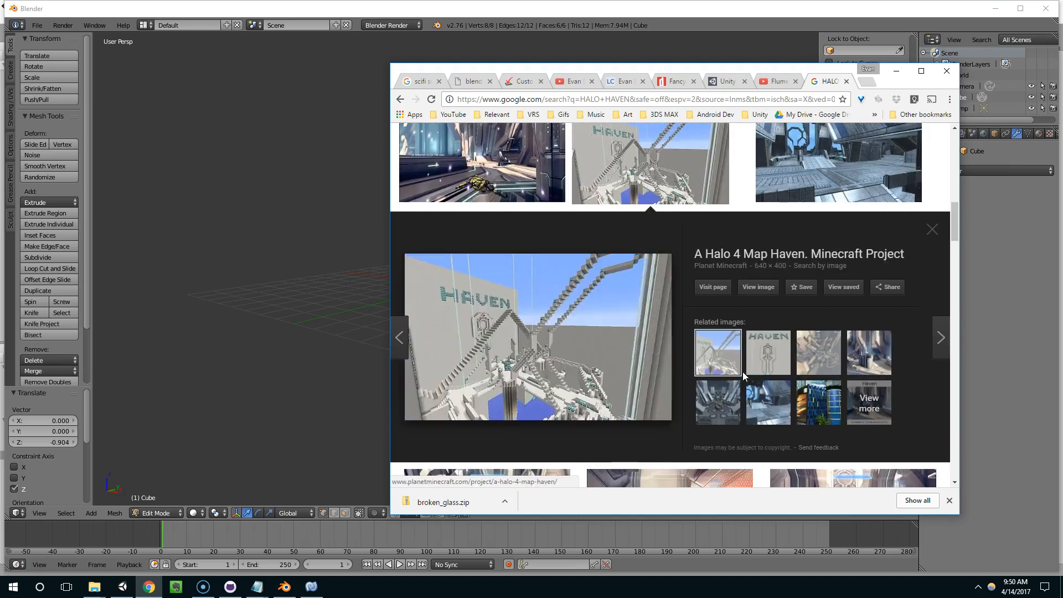
Return to the "Halo 4 - Out of the Map: Haven" image, open it full size, and move the browser window clear of Blender.
{"action": "key", "text": "Left"}
{"action": "key", "text": "Left"}
{"action": "key", "text": "Left"}
{"action": "key", "text": "Left"}
{"action": "key", "text": "Left"}
{"action": "key", "text": "Left"}
{"action": "key", "text": "Left"}
{"action": "key", "text": "Left"}
{"action": "key", "text": "Right"}
{"action": "key", "text": "Right"}
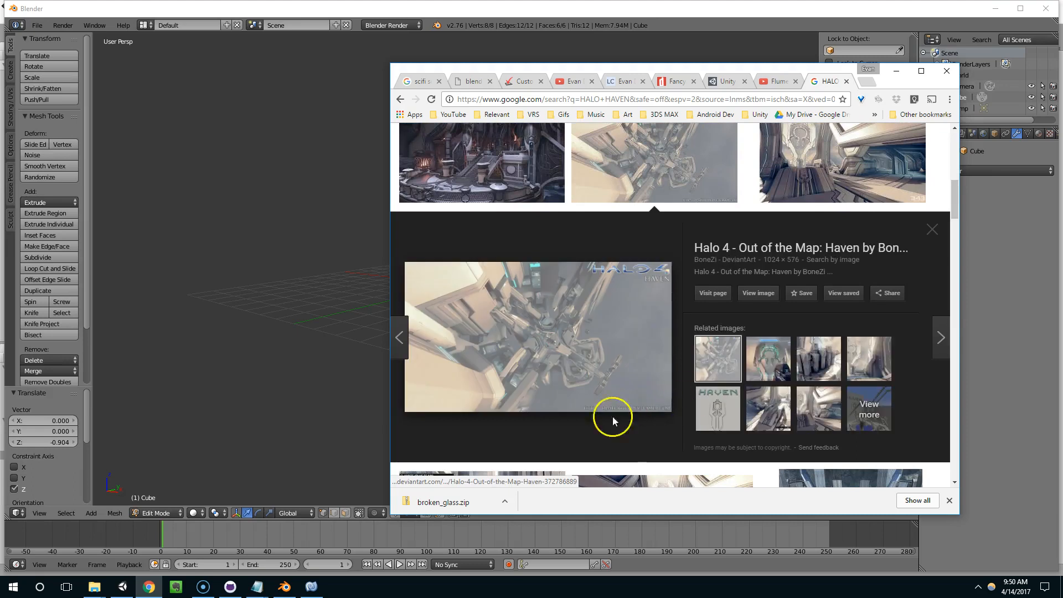
{"action": "left_click", "coordinate": [744, 285]}
{"action": "left_click", "coordinate": [831, 81]}
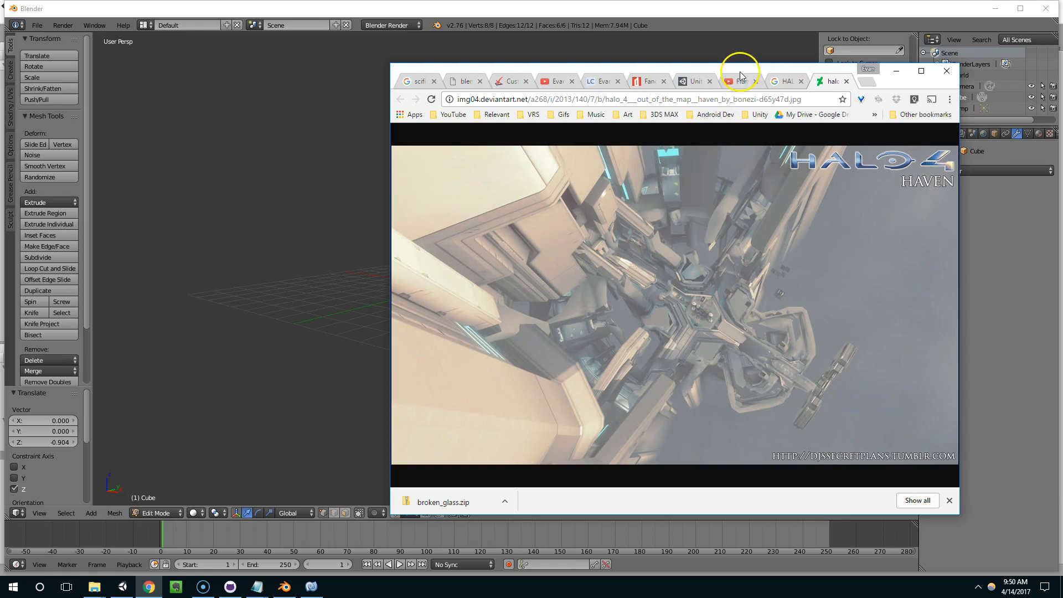
{"action": "left_click_drag", "start_coordinate": [740, 74], "coordinate": [980, 64]}
Return to Object Mode in Blender and delete the default cube.
{"action": "middle_click_drag", "start_coordinate": [592, 224], "coordinate": [523, 251]}
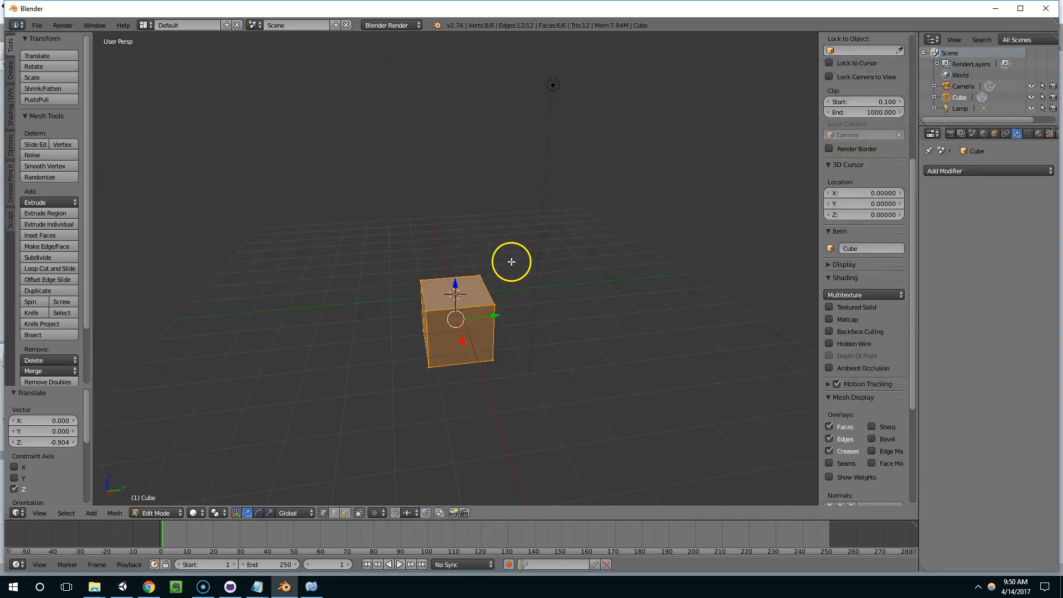
{"action": "key", "text": "Tab"}
{"action": "key", "text": "x"}
{"action": "left_click", "coordinate": [514, 262]}
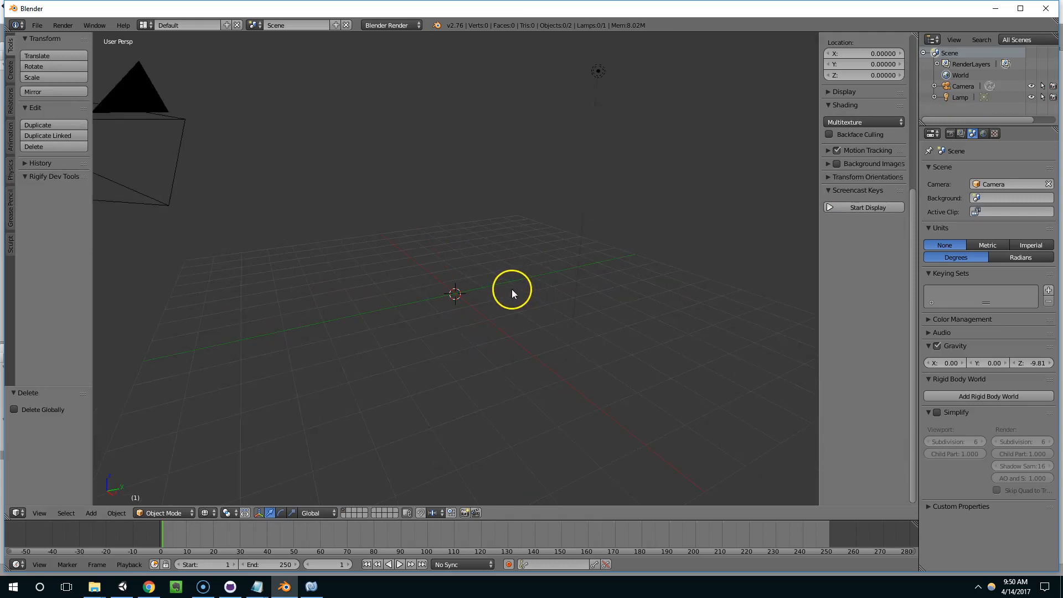
Add a cylinder mesh at the 3D cursor in the scene's centre.
{"action": "key", "text": "ctrl+a"}
{"action": "key", "text": "shift+a"}
{"action": "mouse_move", "coordinate": [480, 271]}
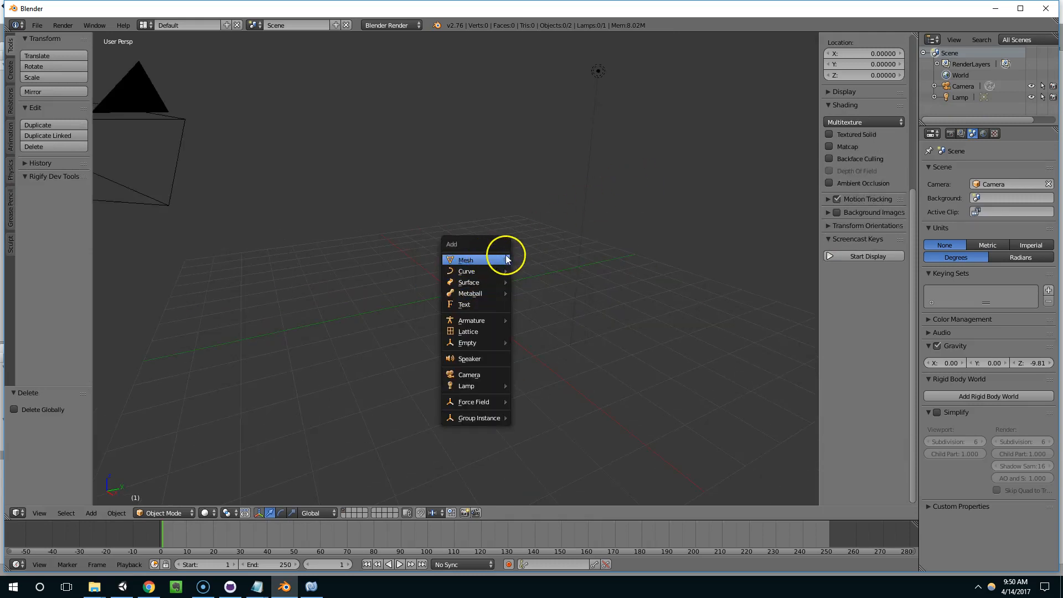
{"action": "left_click", "coordinate": [544, 320]}
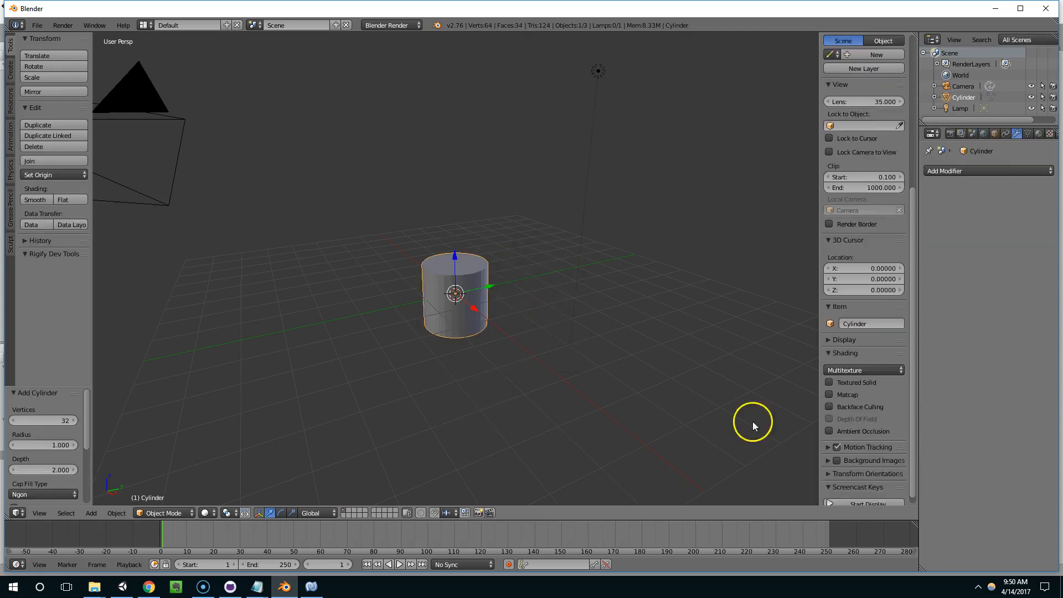
Close the background program running in the Windows notification area.
{"action": "right_click", "coordinate": [985, 589]}
{"action": "right_click", "coordinate": [992, 588]}
{"action": "left_click", "coordinate": [902, 581]}
Set the new cylinder's vertex count to 16.
{"action": "middle_click_drag", "start_coordinate": [664, 387], "coordinate": [551, 338]}
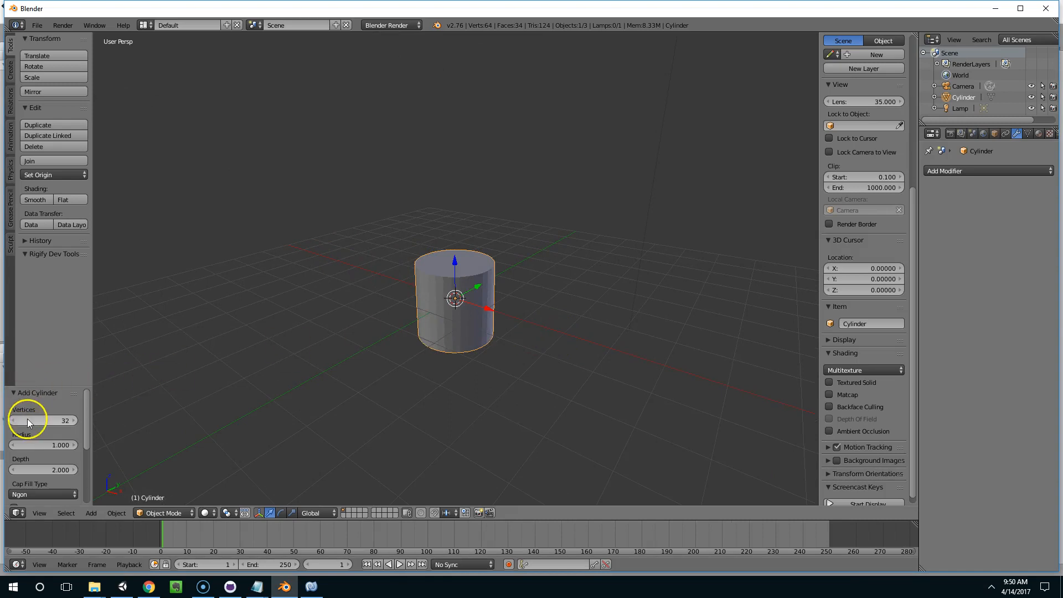
{"action": "key", "text": "Return"}
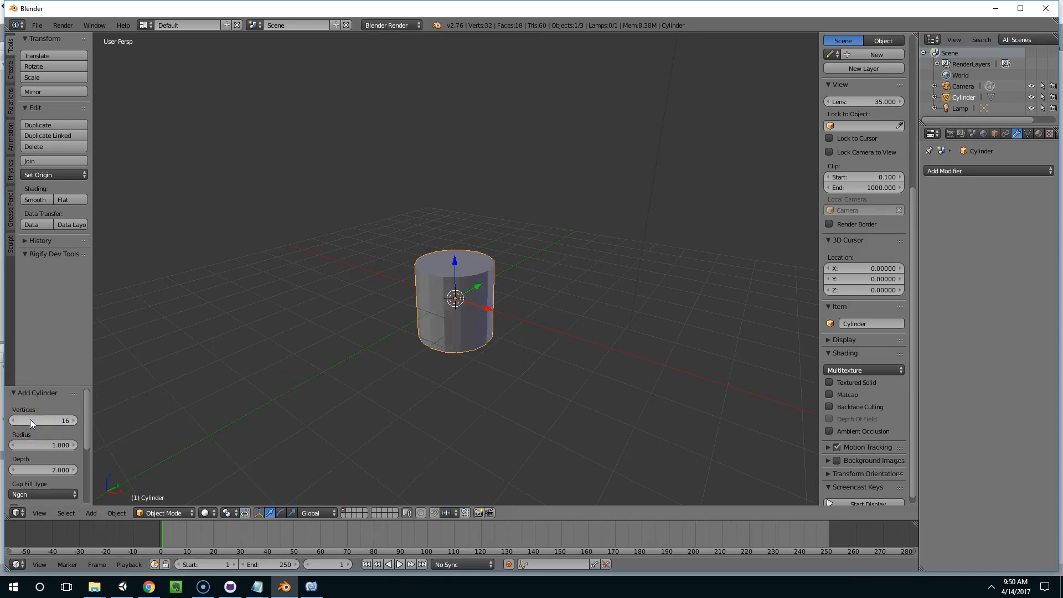
Flatten the whole cylinder mesh along Z in Edit Mode to about 0.19 of its height.
{"action": "key", "text": "Tab"}
{"action": "key", "text": "s"}
{"action": "key", "text": "z"}
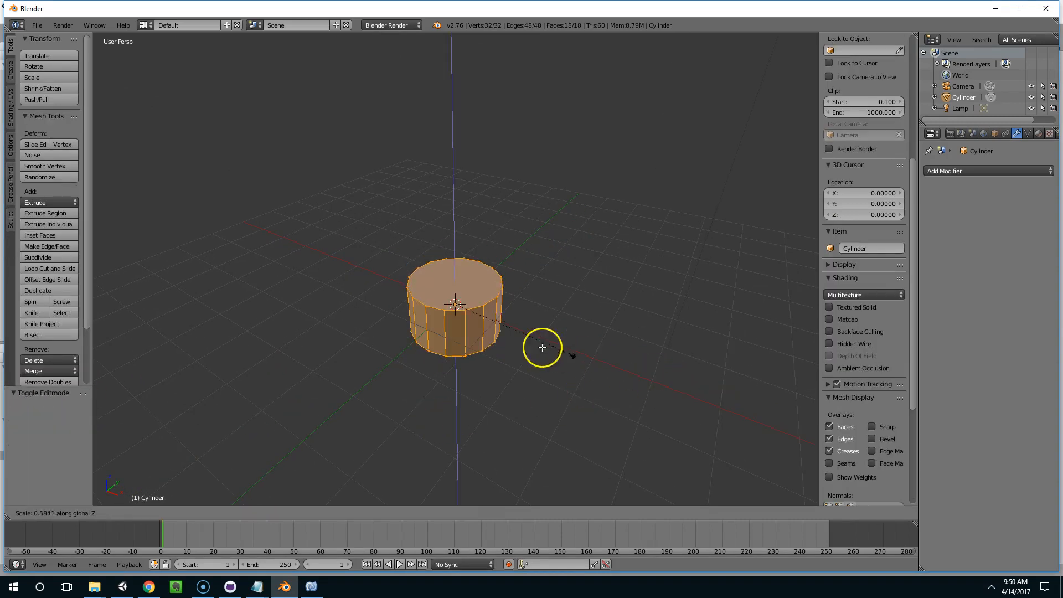
{"action": "left_click", "coordinate": [485, 336]}
Scale the flattened cylinder up uniformly to several times its size to form a broad disc.
{"action": "key", "text": "s"}
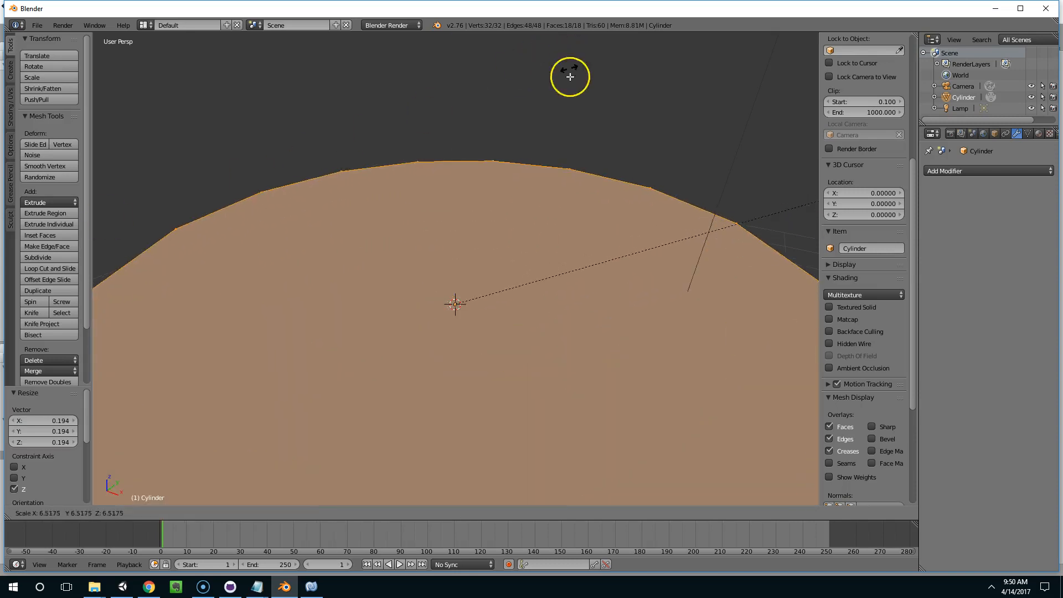
{"action": "key", "text": "Escape"}
{"action": "key", "text": "s"}
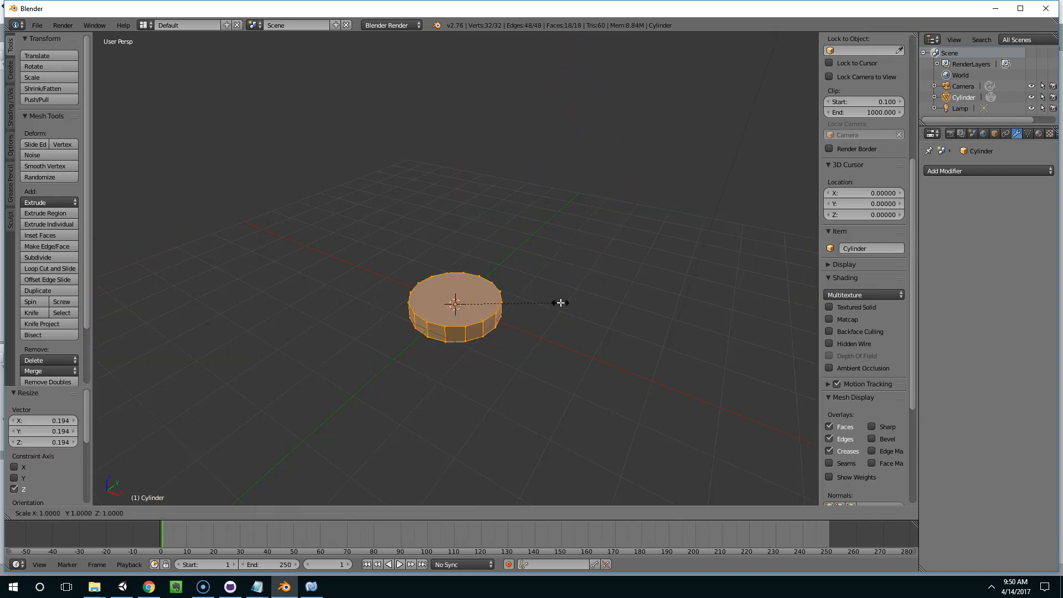
{"action": "left_click", "coordinate": [302, 55]}
Select the disc's underside in face select mode, extrude it in place and scale the new face to 0.76.
{"action": "middle_click_drag", "start_coordinate": [301, 55], "coordinate": [297, 253]}
{"action": "key", "text": "ctrl+Tab"}
{"action": "left_click", "coordinate": [340, 275]}
{"action": "right_click", "coordinate": [368, 278]}
{"action": "middle_click_drag", "start_coordinate": [408, 289], "coordinate": [428, 303]}
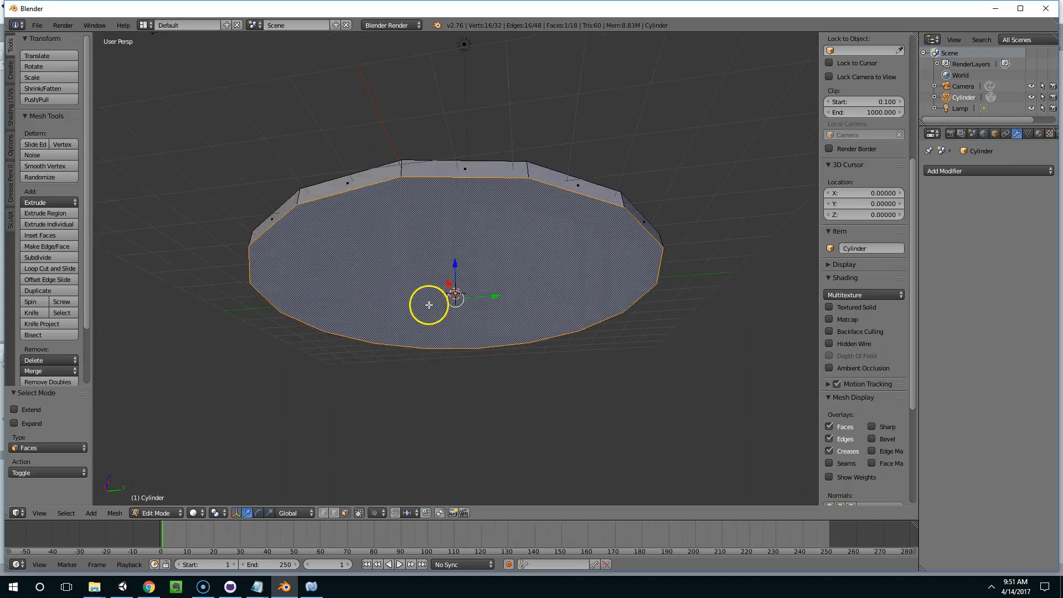
{"action": "key", "text": "e"}
{"action": "right_click", "coordinate": [446, 313]}
{"action": "key", "text": "s"}
{"action": "left_click", "coordinate": [623, 334]}
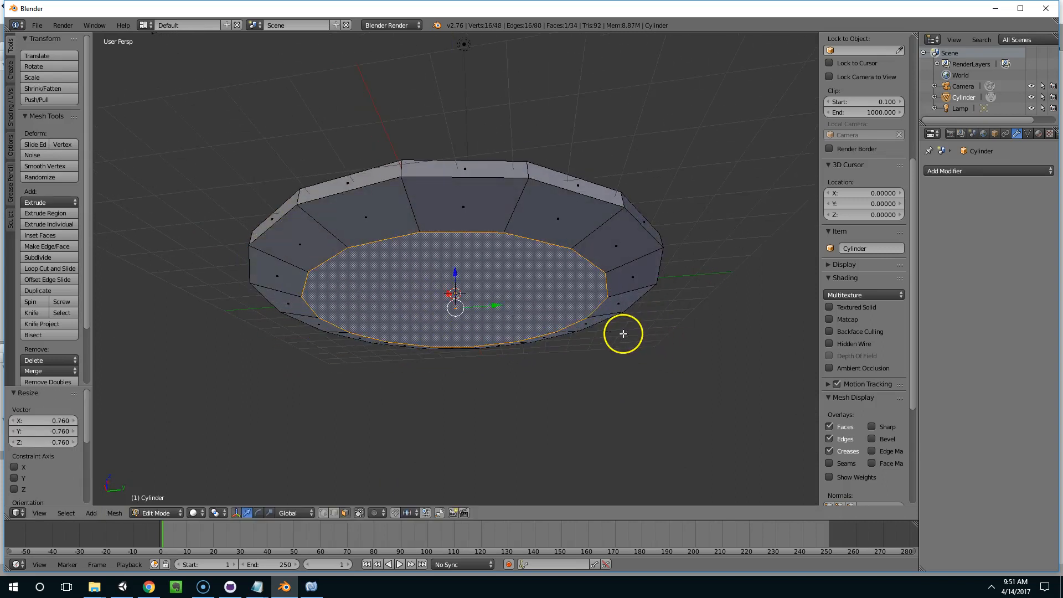
Extrude the inner underside face downward twice, narrowing it after each extrusion to form a tapered base.
{"action": "key", "text": "e"}
{"action": "left_click", "coordinate": [590, 372]}
{"action": "key", "text": "s"}
{"action": "left_click", "coordinate": [578, 365]}
{"action": "middle_click_drag", "start_coordinate": [576, 363], "coordinate": [531, 406]}
{"action": "key", "text": "e"}
{"action": "left_click", "coordinate": [532, 484]}
{"action": "key", "text": "s"}
{"action": "left_click", "coordinate": [503, 463]}
Extrude the base's bottom face about 3.34 units further down and scale it to 0.325.
{"action": "middle_click_drag", "start_coordinate": [503, 462], "coordinate": [479, 441]}
{"action": "key", "text": "e"}
{"action": "left_click", "coordinate": [569, 476]}
{"action": "key", "text": "s"}
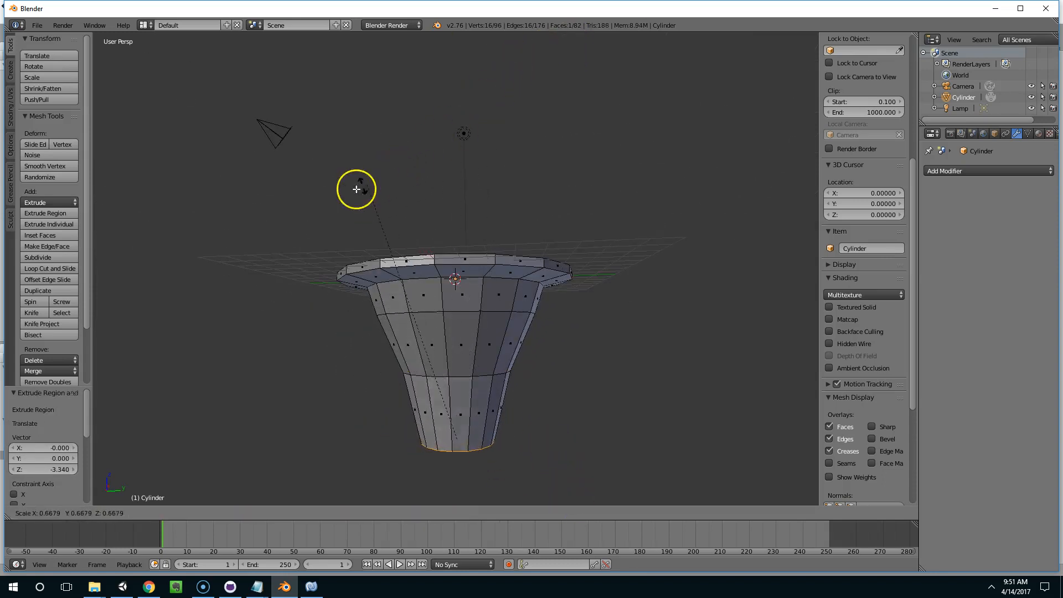
{"action": "left_click", "coordinate": [346, 375]}
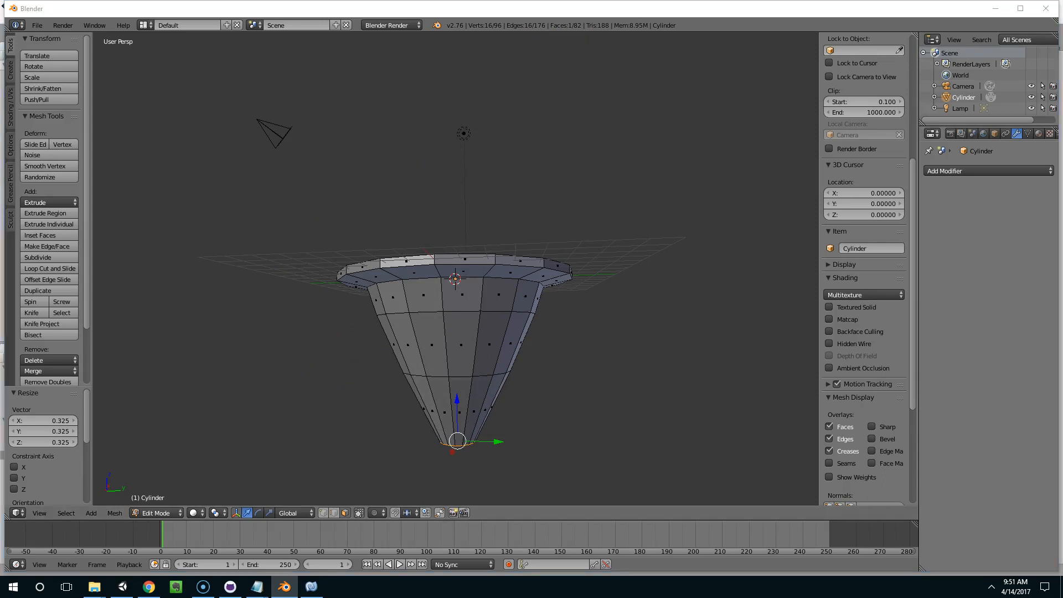
Switch to Chrome and examine the Halo 4 Haven reference images for the shape of the map.
{"action": "key", "text": "alt+Tab"}
{"action": "left_click", "coordinate": [727, 282]}
{"action": "left_click", "coordinate": [622, 93]}
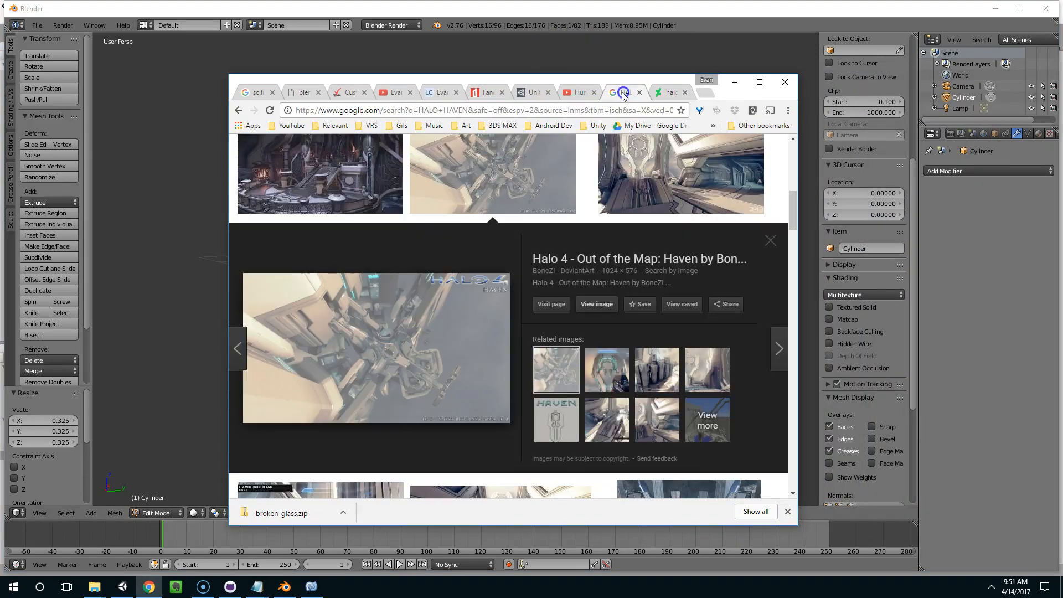
{"action": "left_click", "coordinate": [537, 197]}
{"action": "left_click", "coordinate": [658, 332]}
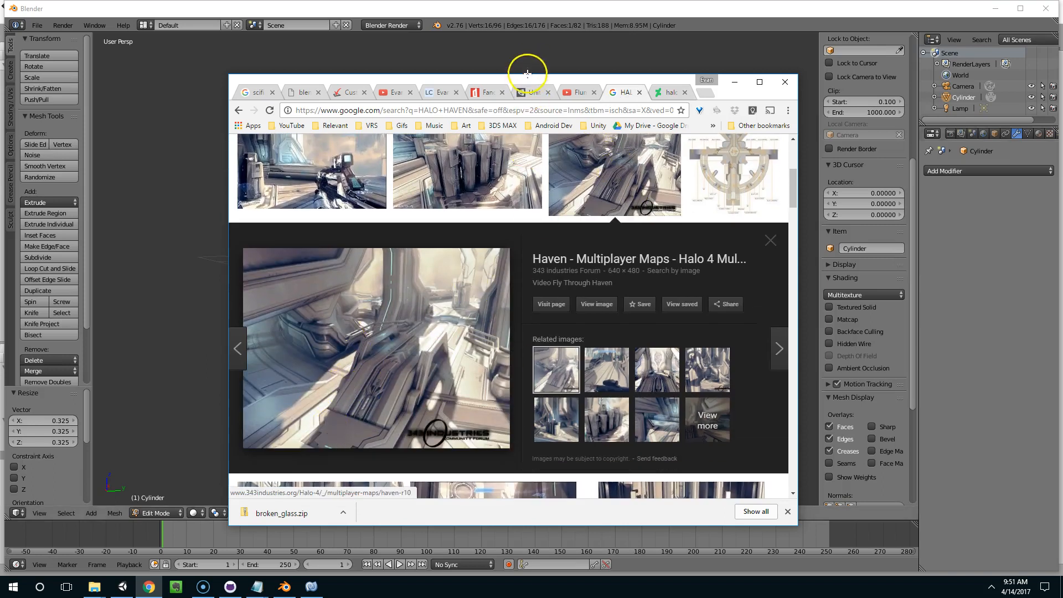
{"action": "left_click_drag", "start_coordinate": [527, 72], "coordinate": [579, 67]}
{"action": "key", "text": "alt+Tab"}
Try raising the base's bottom face about 2.5 units along Z and extruding a long narrow stem from it.
{"action": "middle_click_drag", "start_coordinate": [529, 202], "coordinate": [551, 210]}
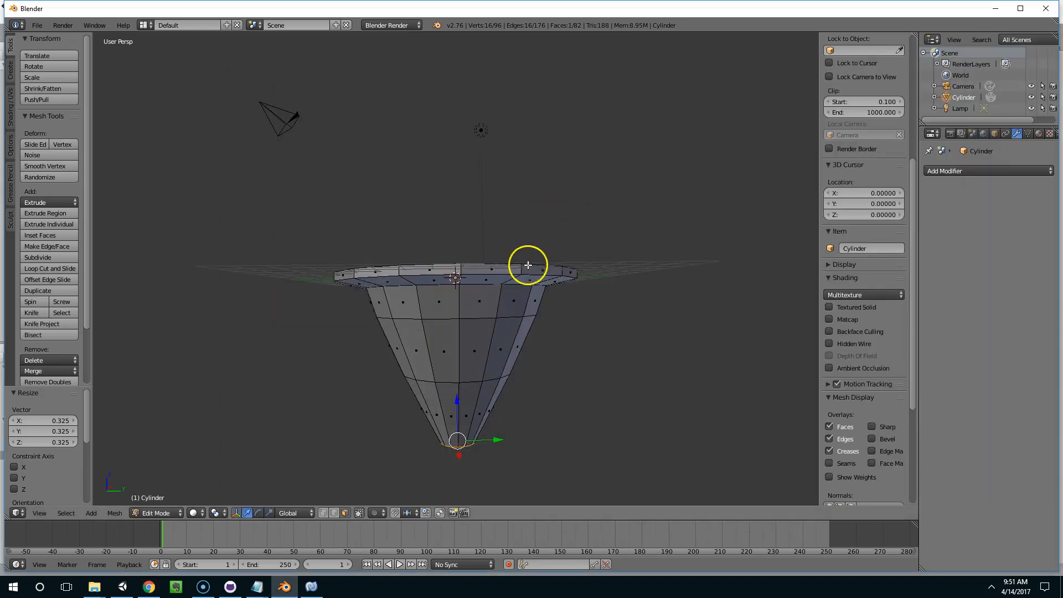
{"action": "middle_click_drag", "start_coordinate": [529, 264], "coordinate": [538, 245]}
{"action": "left_click_drag", "start_coordinate": [459, 404], "coordinate": [459, 350]}
{"action": "middle_click_drag", "start_coordinate": [459, 350], "coordinate": [493, 291]}
{"action": "key", "text": "e"}
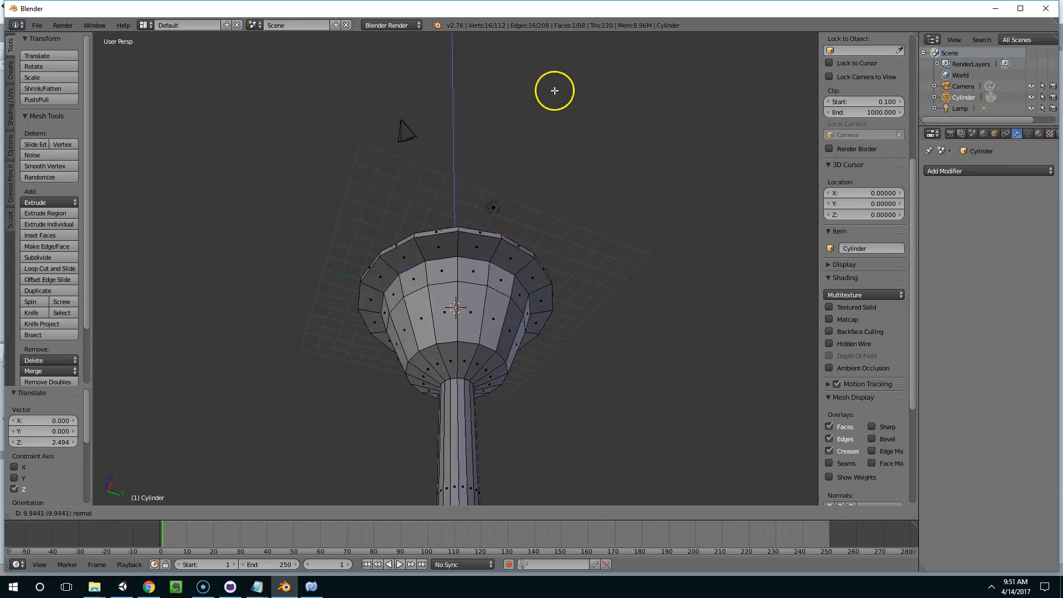
{"action": "key", "text": "Escape"}
{"action": "key", "text": "ctrl+z"}
{"action": "key", "text": "ctrl+z"}
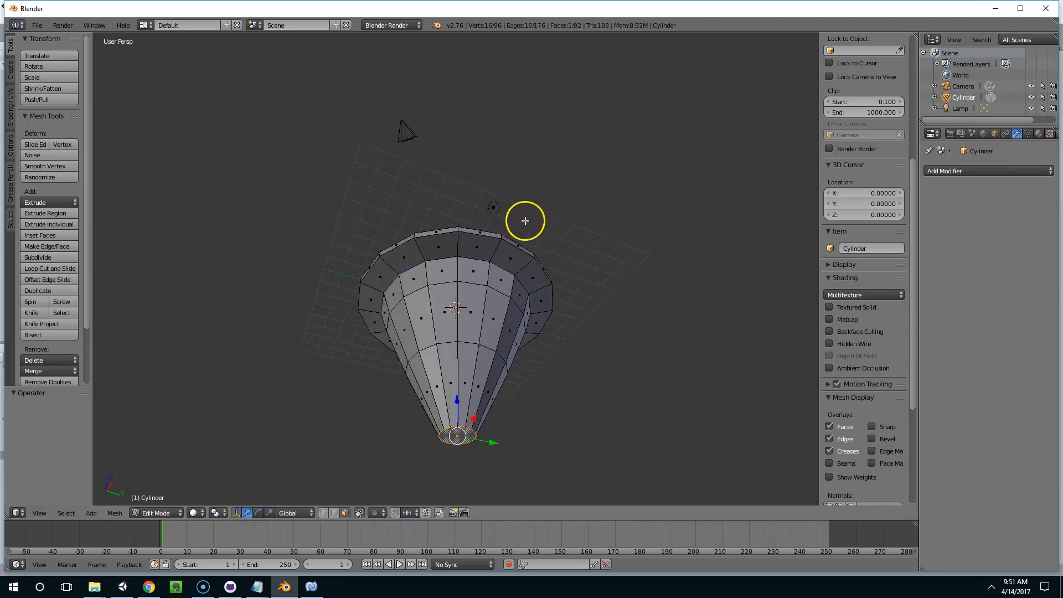
Raise the bottom face along Z to shorten the tip of the base, and check the shape in Object Mode.
{"action": "left_click_drag", "start_coordinate": [459, 401], "coordinate": [487, 320]}
{"action": "key", "text": "Tab"}
{"action": "middle_click_drag", "start_coordinate": [502, 319], "coordinate": [497, 353]}
{"action": "key", "text": "Tab"}
Save the model as Platform in the ArchPrototype models folder.
{"action": "key", "text": "ctrl+s"}
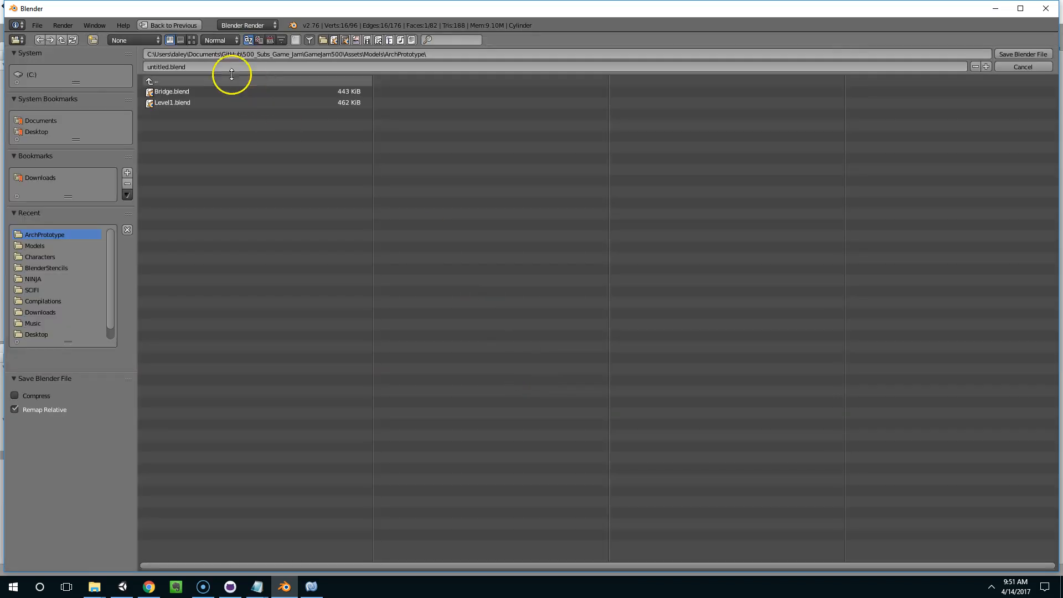
{"action": "left_click", "coordinate": [215, 68]}
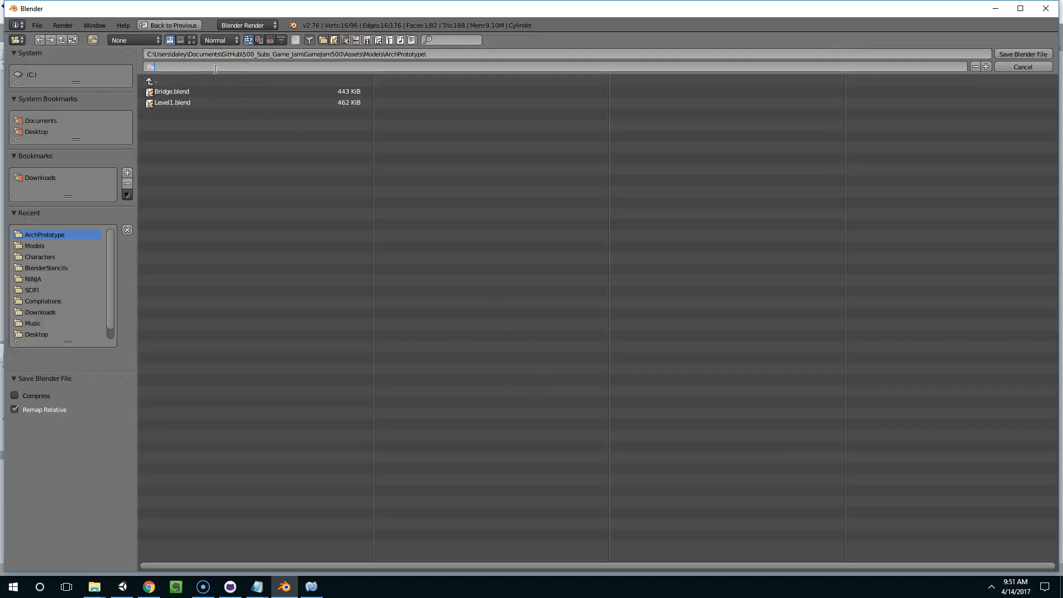
{"action": "type", "text": "Platform"}
{"action": "key", "text": "Return"}
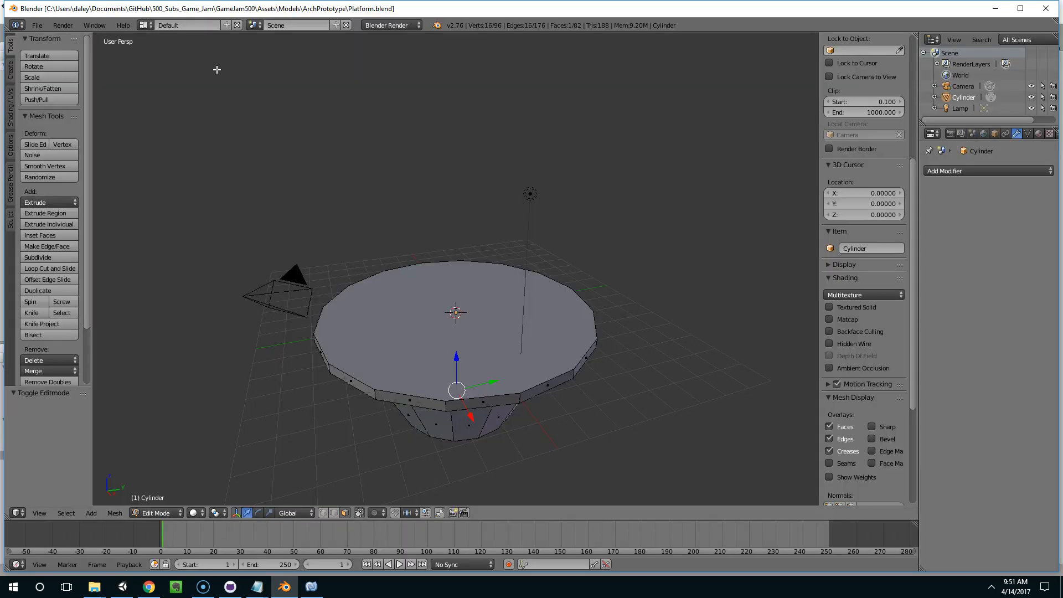
Switch to Unity, place the Platform model in the scene and reset its transform.
{"action": "left_click", "coordinate": [122, 586]}
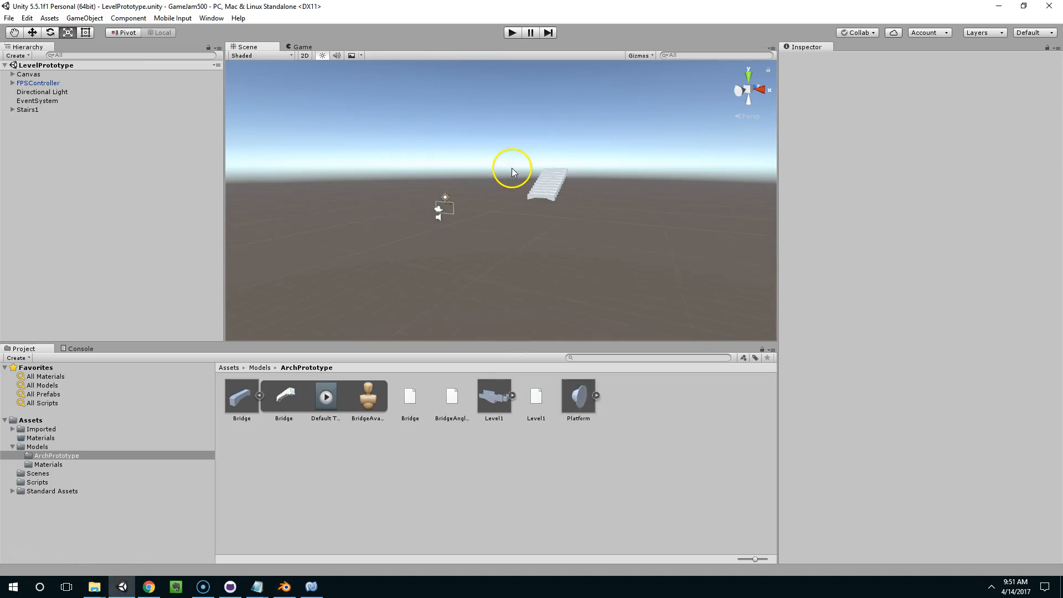
{"action": "right_click_drag", "start_coordinate": [510, 166], "coordinate": [494, 194]}
{"action": "left_click_drag", "start_coordinate": [593, 415], "coordinate": [470, 237]}
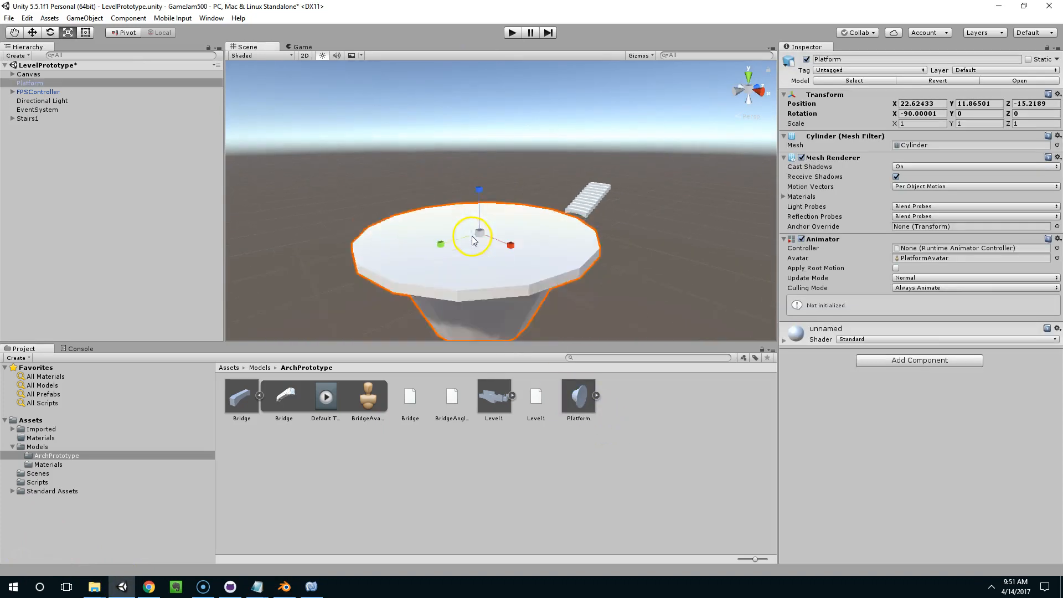
{"action": "left_click", "coordinate": [1056, 94]}
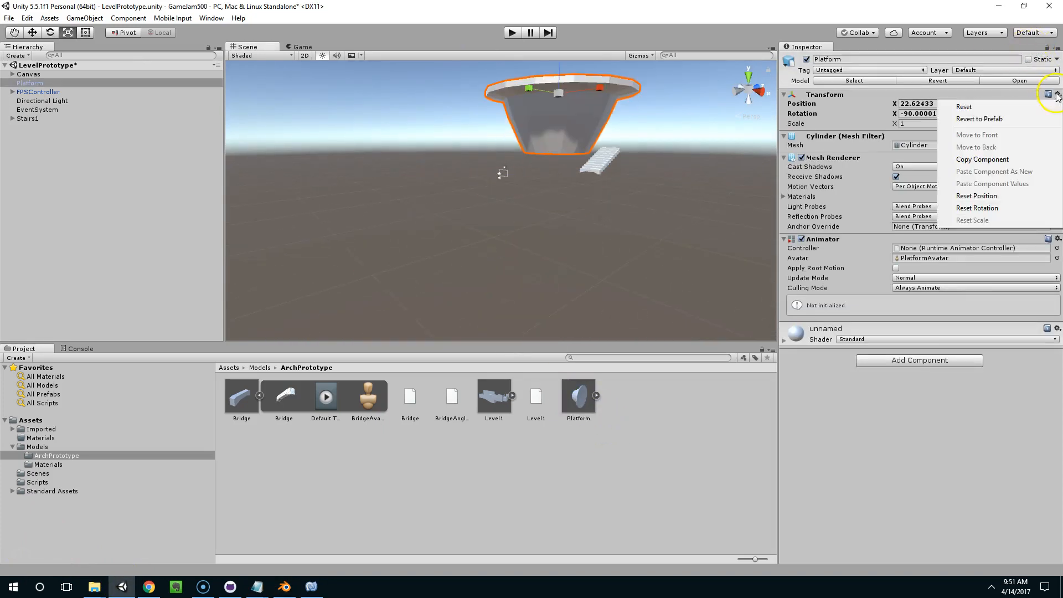
{"action": "left_click", "coordinate": [966, 105]}
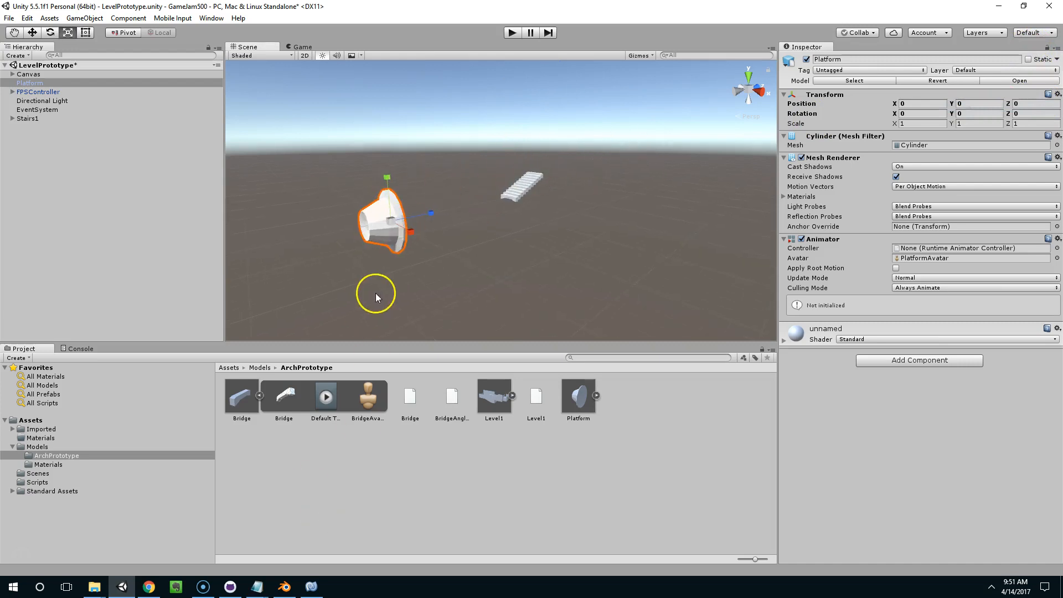
Switch to Blender and raise the base's edge loop below the rim by about 0.7 along Z.
{"action": "left_click", "coordinate": [285, 587]}
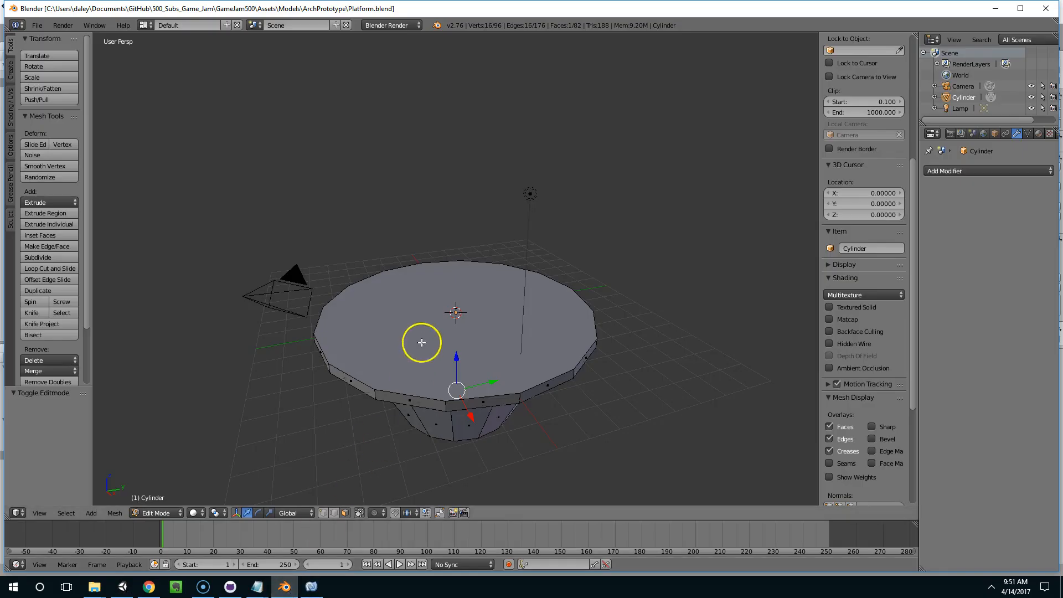
{"action": "middle_click_drag", "start_coordinate": [415, 356], "coordinate": [444, 297]}
{"action": "key", "text": "ctrl+Tab"}
{"action": "left_click", "coordinate": [440, 287]}
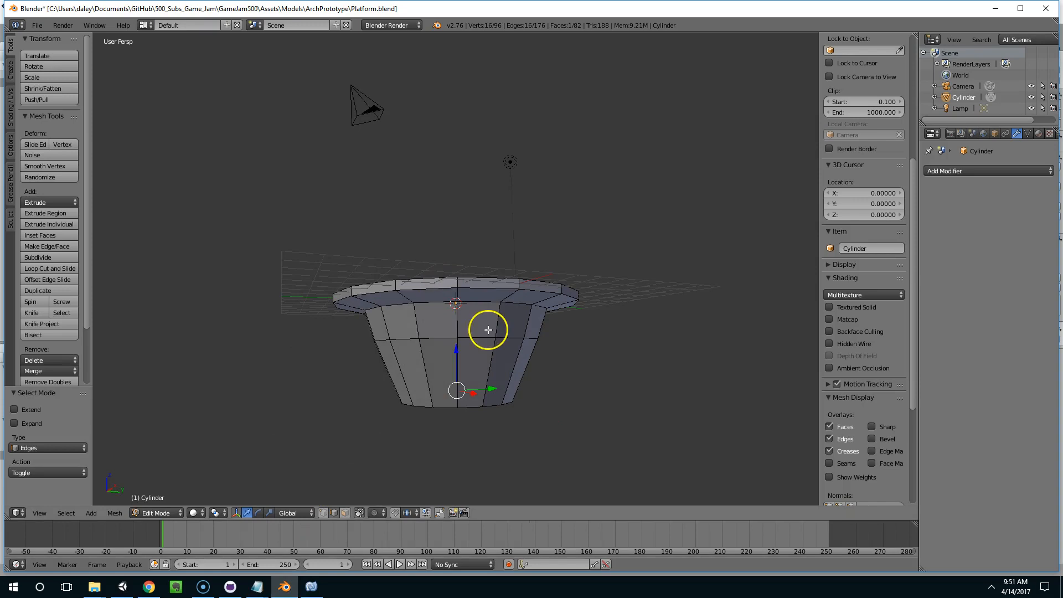
{"action": "key", "text": "g"}
{"action": "key", "text": "z"}
{"action": "left_click", "coordinate": [458, 325]}
Raise the base's lower edge loop along Z to make the underside shallower, and return to Object Mode.
{"action": "right_click", "coordinate": [470, 407], "text": "alt"}
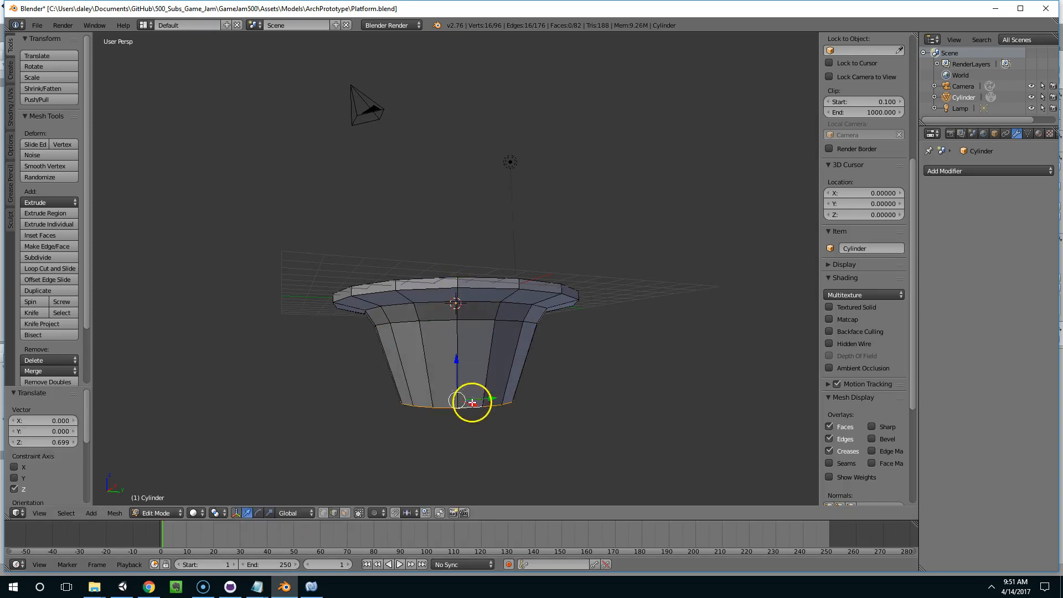
{"action": "key", "text": "g"}
{"action": "key", "text": "z"}
{"action": "left_click", "coordinate": [460, 328]}
{"action": "middle_click_drag", "start_coordinate": [459, 328], "coordinate": [495, 360]}
{"action": "key", "text": "Tab"}
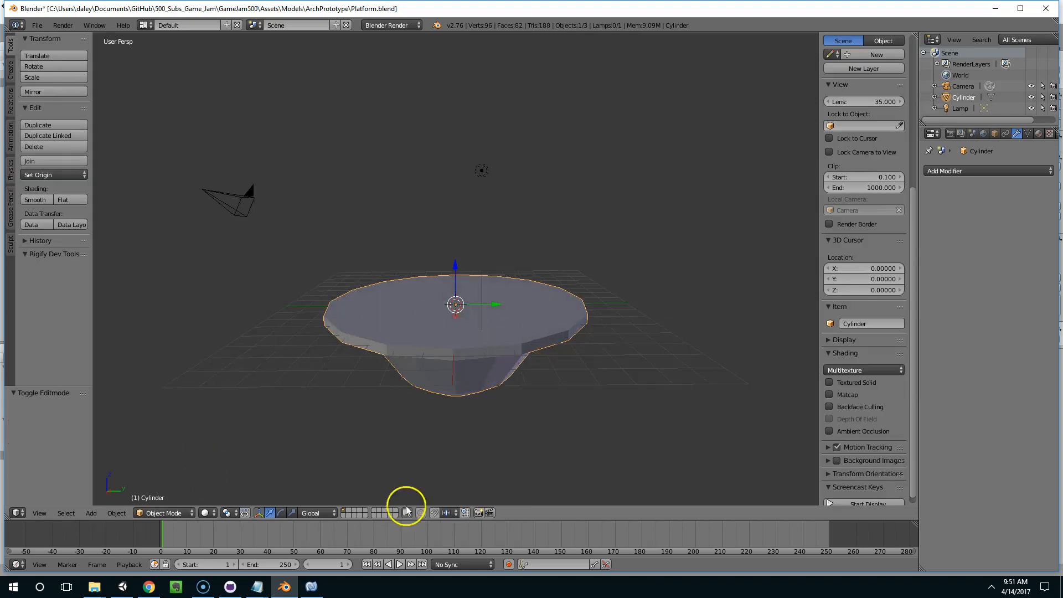
Rotate the platform -90° about the X axis and apply its rotation and scale.
{"action": "middle_click_drag", "start_coordinate": [481, 299], "coordinate": [477, 300]}
{"action": "type", "text": "r"}
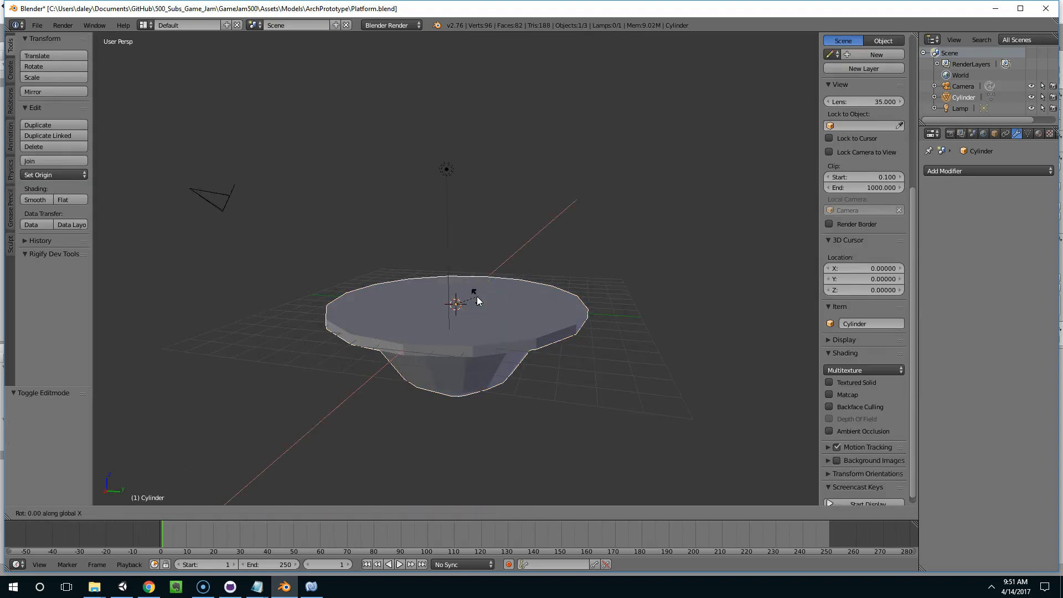
{"action": "type", "text": "-90"}
{"action": "key", "text": "Return"}
{"action": "key", "text": "ctrl+a"}
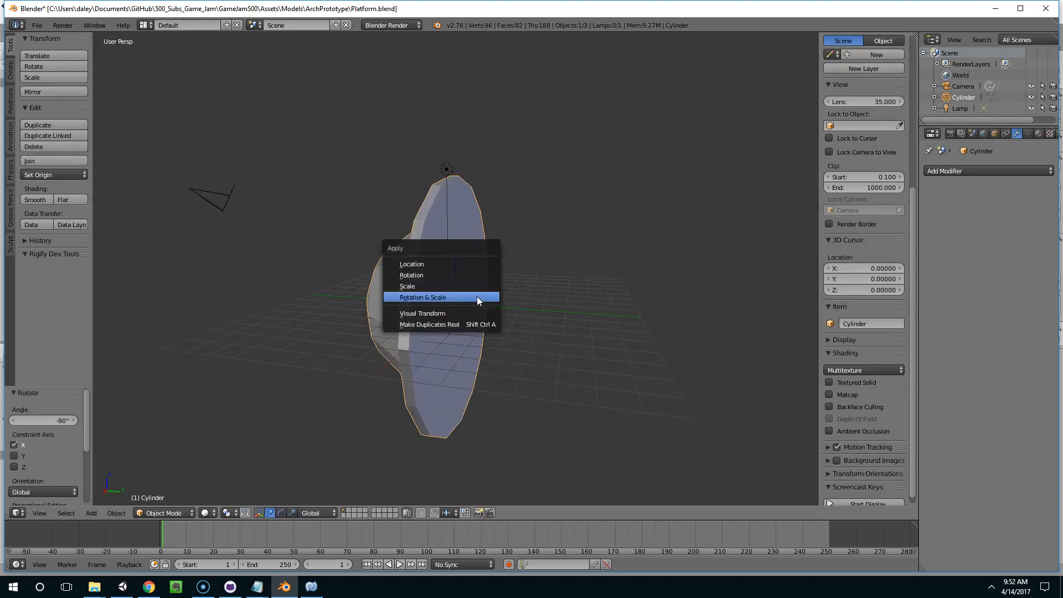
{"action": "left_click", "coordinate": [478, 299]}
Rotate the platform back 90° about the X axis and save over the existing Platform.blend file.
{"action": "type", "text": "r"}
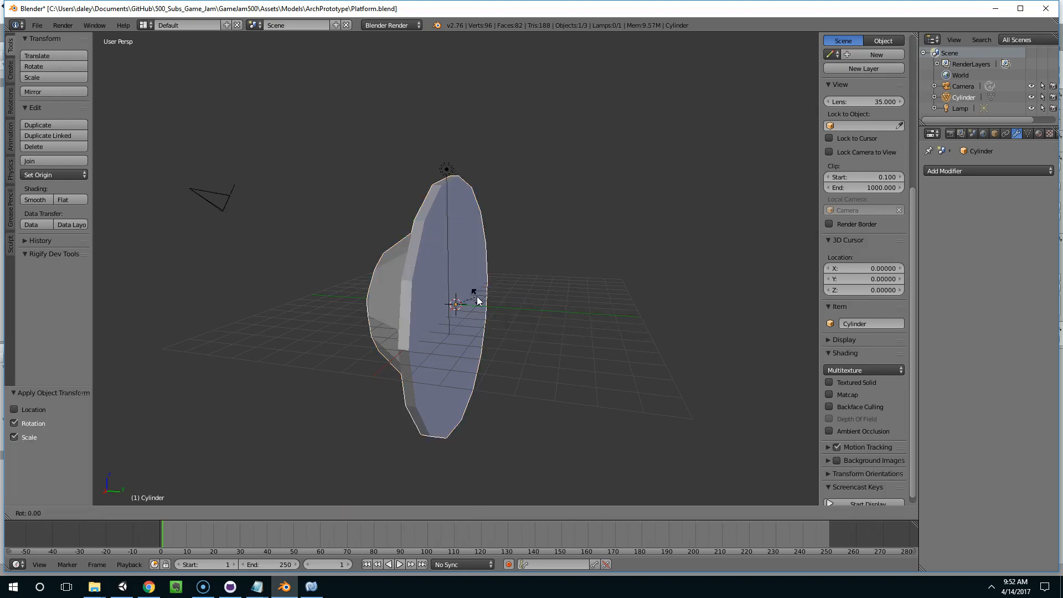
{"action": "type", "text": "x90"}
{"action": "key", "text": "Return"}
{"action": "key", "text": "ctrl+s"}
{"action": "left_click", "coordinate": [478, 298]}
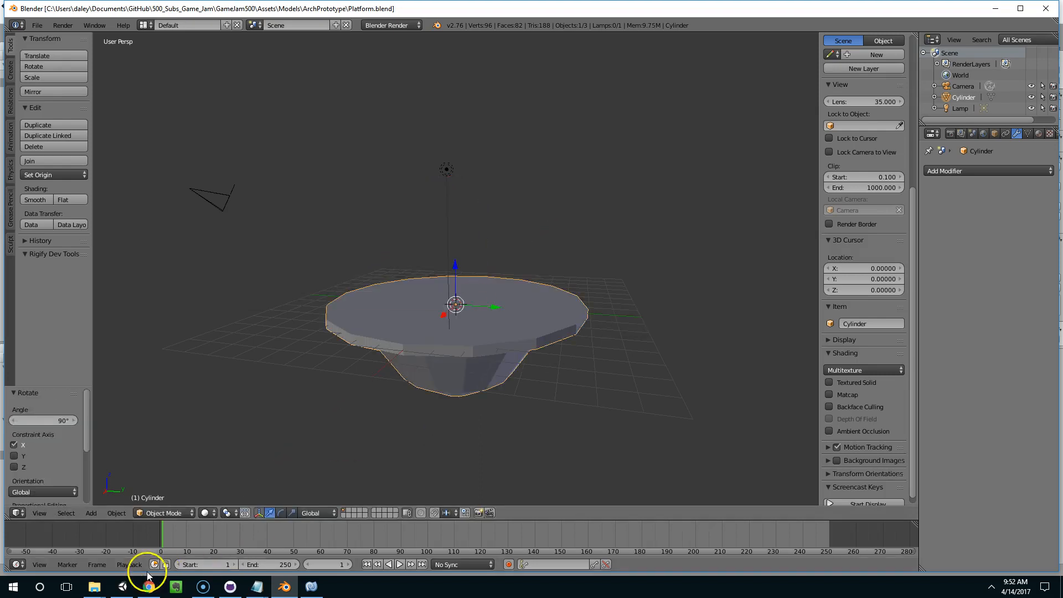
Switch to Unity, inspect the updated platform and briefly play-test the scene.
{"action": "left_click", "coordinate": [120, 590]}
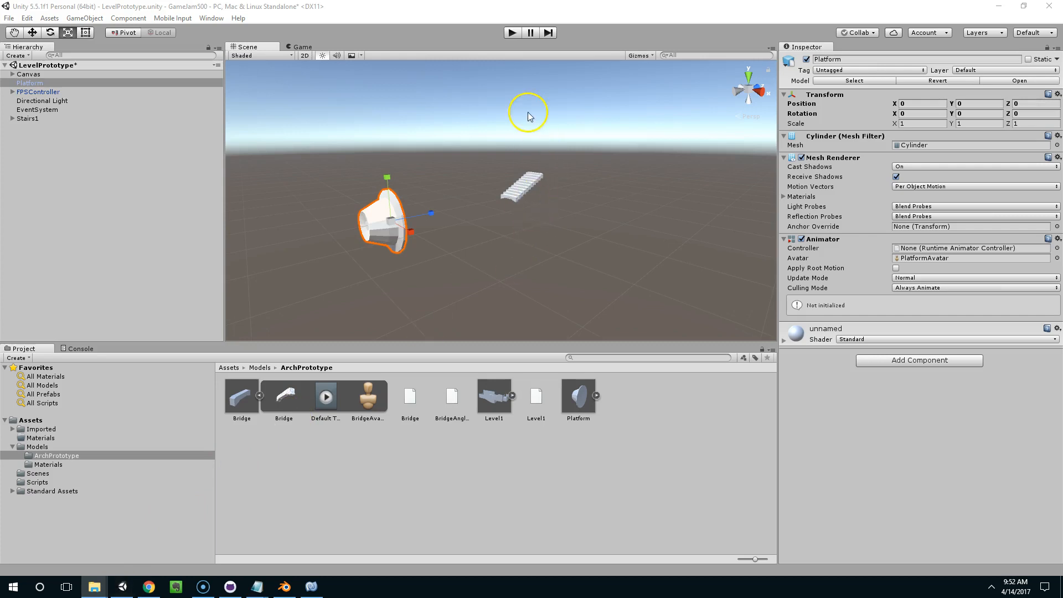
{"action": "middle_click_drag", "start_coordinate": [474, 131], "coordinate": [526, 5]}
{"action": "scroll", "coordinate": [475, 223], "scroll_direction": "up", "scroll_amount": 3}
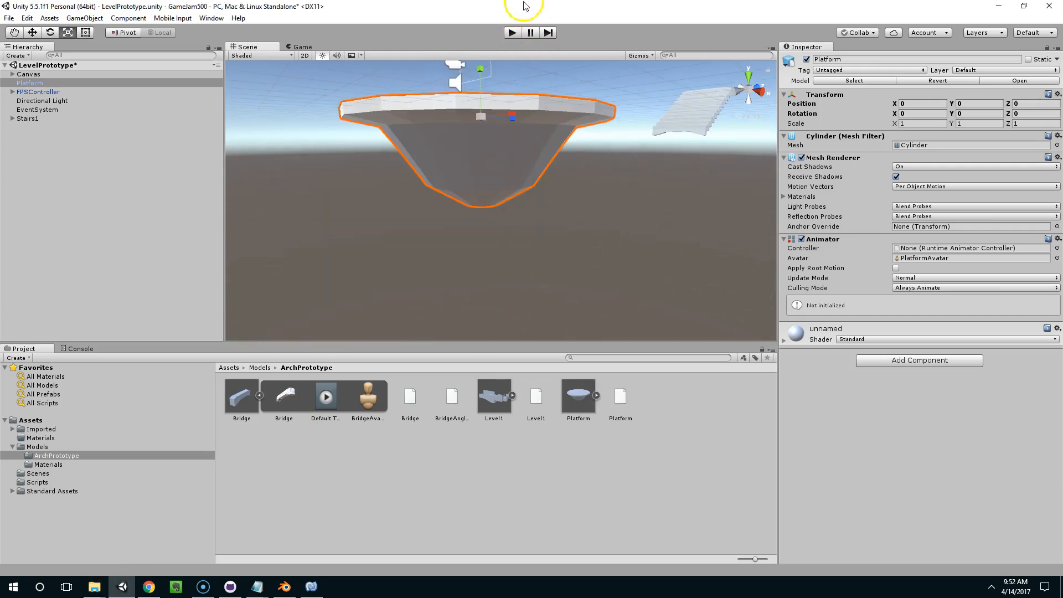
{"action": "left_click", "coordinate": [513, 33]}
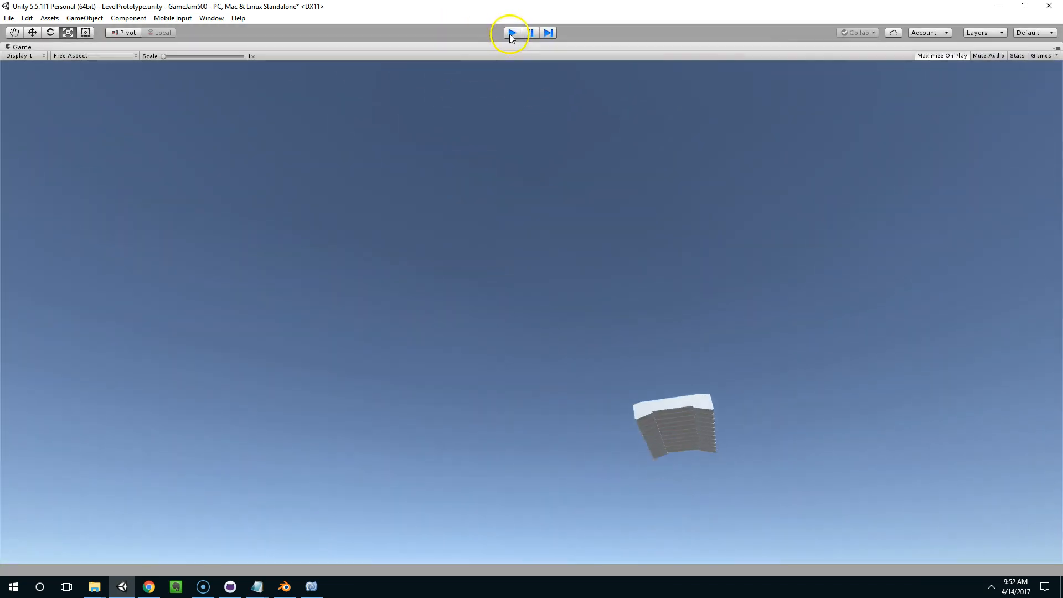
{"action": "left_click", "coordinate": [510, 34]}
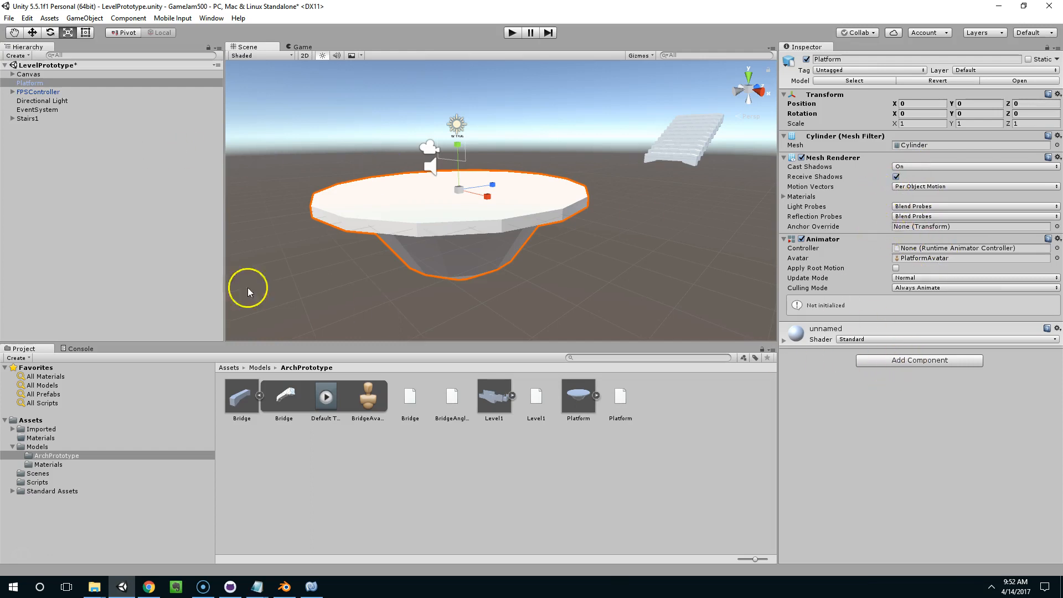
Enable Generate Colliders in the Platform model's import settings and apply the change.
{"action": "left_click", "coordinate": [566, 408]}
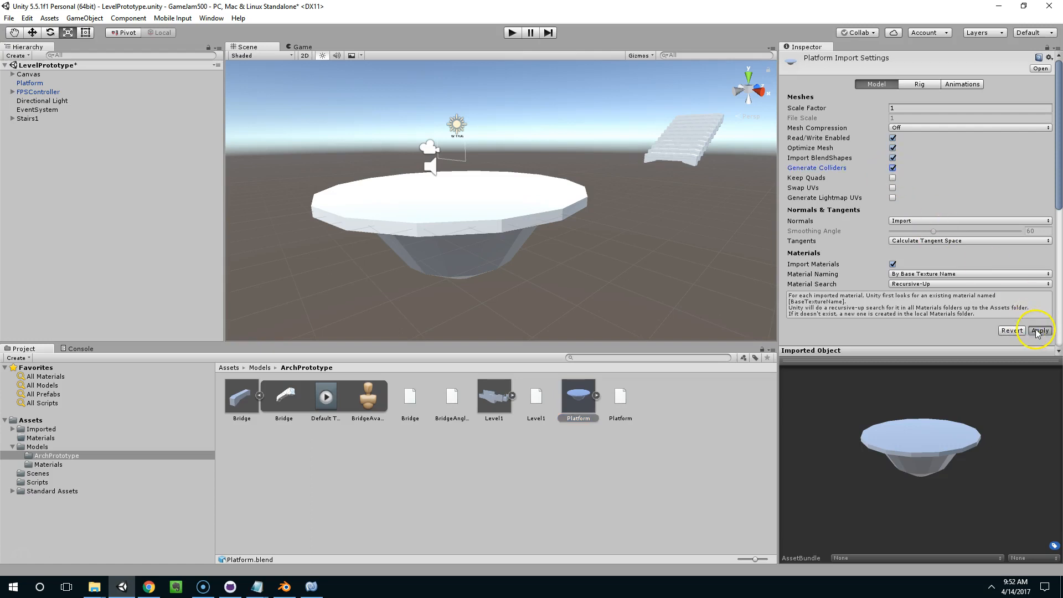
{"action": "left_click", "coordinate": [1047, 332]}
Scale the placed platform up uniformly to about 4.24 and set its Y position to 0.
{"action": "left_click", "coordinate": [536, 231]}
{"action": "key", "text": "f"}
{"action": "left_click_drag", "start_coordinate": [483, 292], "coordinate": [605, 242]}
{"action": "key", "text": "w"}
{"action": "key", "text": "f"}
{"action": "left_click_drag", "start_coordinate": [442, 153], "coordinate": [440, 166]}
{"action": "key", "text": "f"}
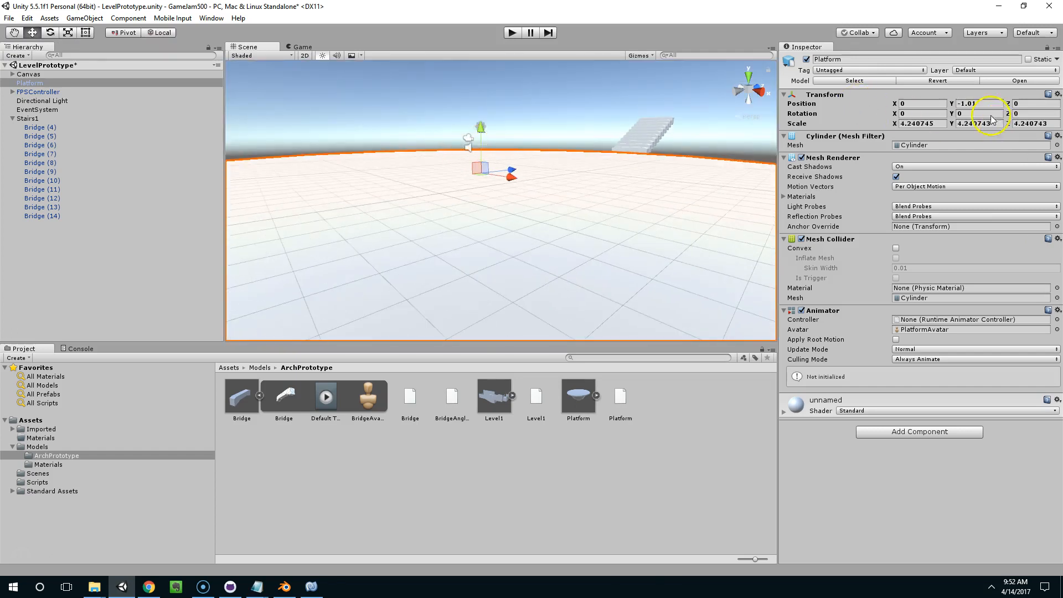
{"action": "type", "text": "0"}
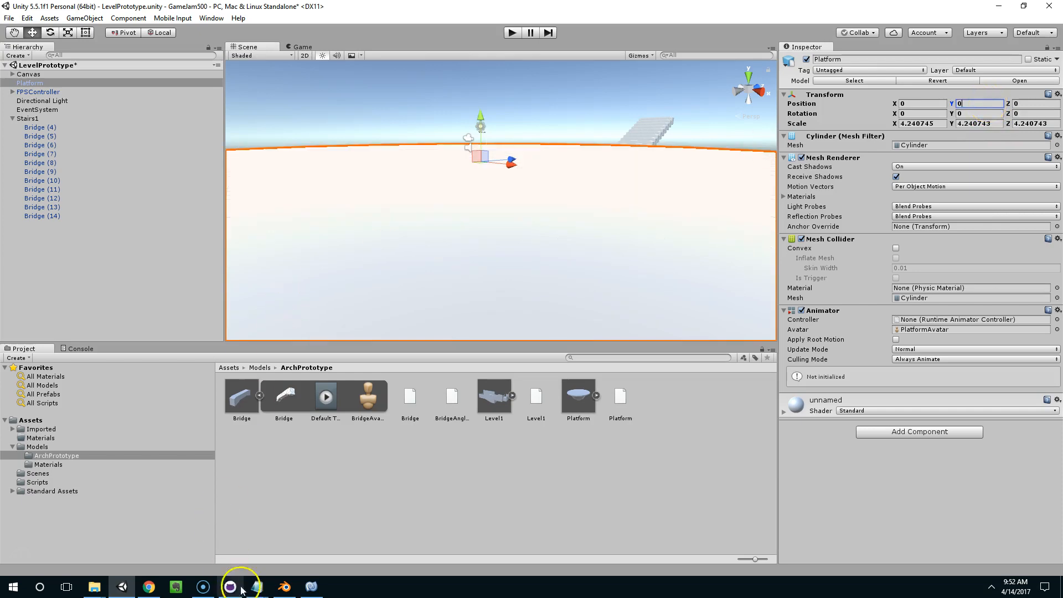
Switch to Blender and select the platform's large top face in face select mode.
{"action": "left_click", "coordinate": [278, 590]}
{"action": "middle_click_drag", "start_coordinate": [417, 355], "coordinate": [498, 277]}
{"action": "right_click", "coordinate": [456, 313]}
{"action": "key", "text": "ctrl+Tab"}
{"action": "left_click", "coordinate": [456, 335]}
{"action": "right_click", "coordinate": [463, 306]}
{"action": "scroll", "coordinate": [849, 124], "scroll_direction": "up", "scroll_amount": 8}
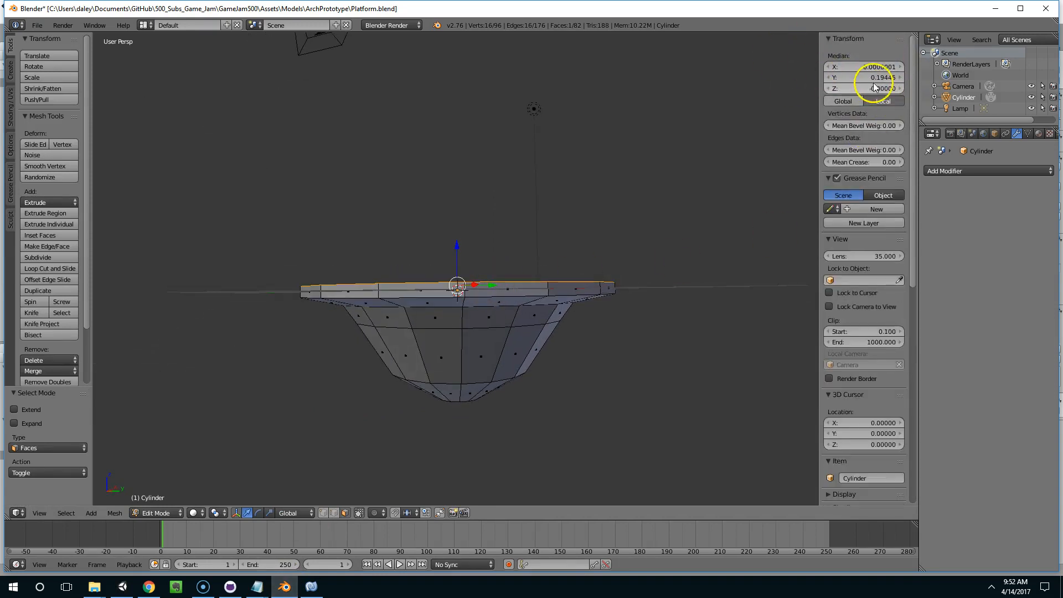
Set the top face's median Y to 0 so it lies level with the object origin.
{"action": "key", "text": "Return"}
{"action": "middle_click_drag", "start_coordinate": [529, 251], "coordinate": [649, 214]}
{"action": "key", "text": "Return"}
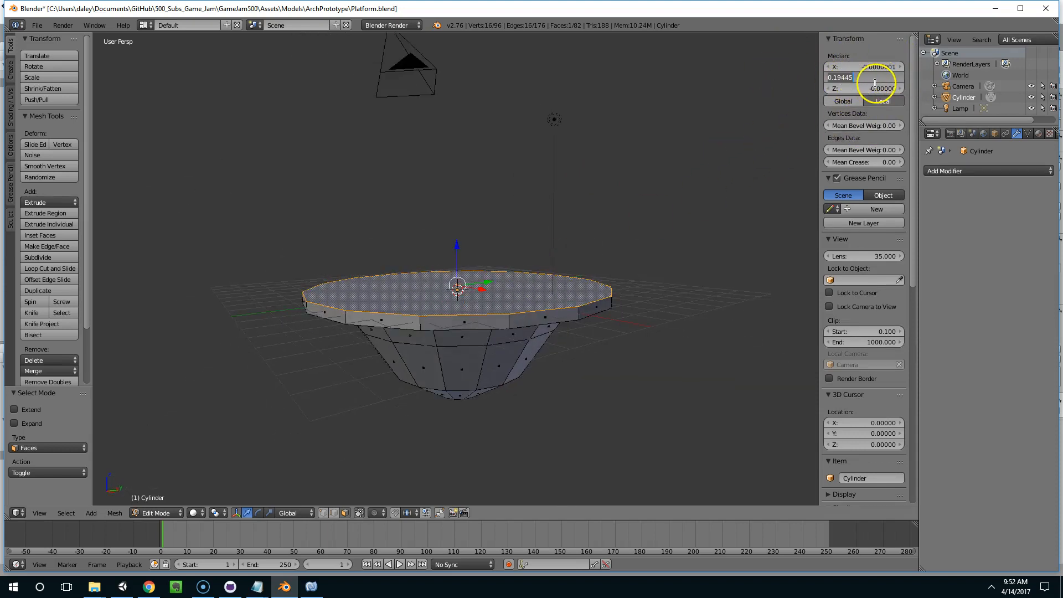
{"action": "key", "text": "Return"}
{"action": "key", "text": "Tab"}
{"action": "middle_click_drag", "start_coordinate": [652, 159], "coordinate": [673, 173]}
{"action": "key", "text": "Tab"}
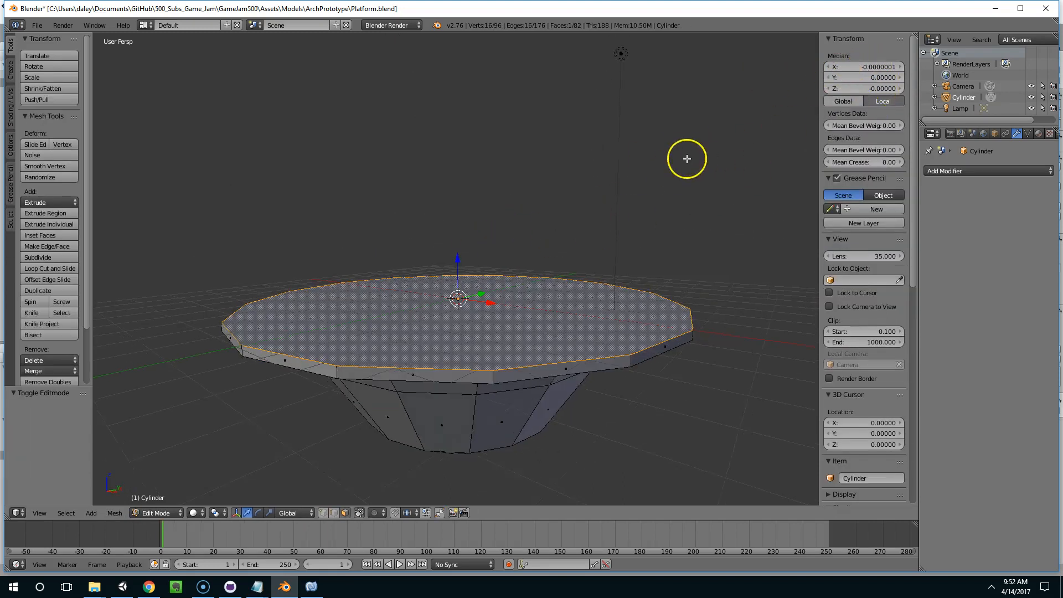
Save the modified platform over the existing Platform.blend file.
{"action": "middle_click_drag", "start_coordinate": [655, 193], "coordinate": [736, 157]}
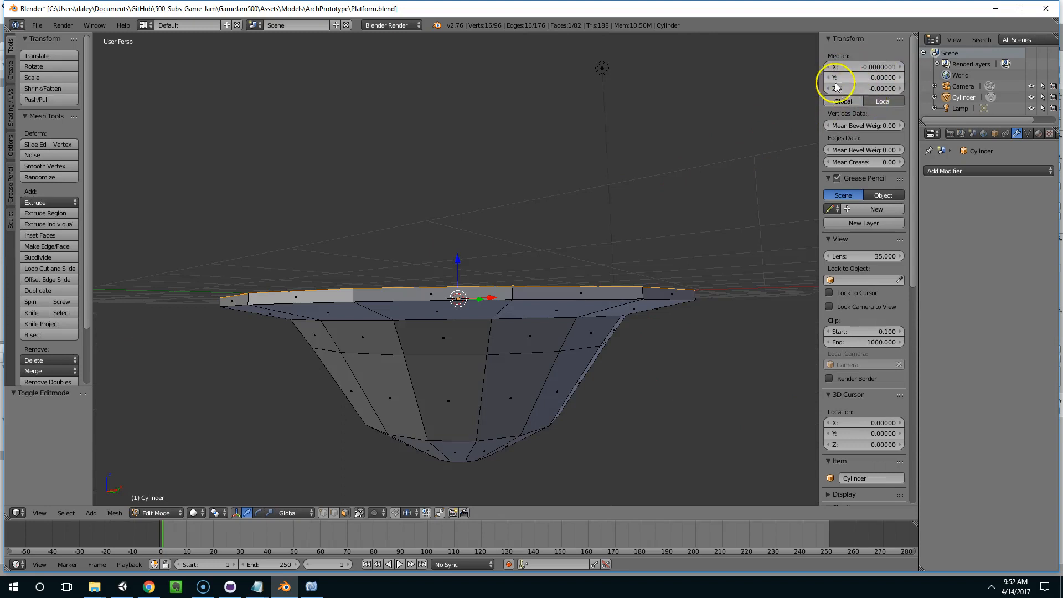
{"action": "middle_click_drag", "start_coordinate": [638, 157], "coordinate": [598, 227]}
{"action": "key", "text": "ctrl+s"}
{"action": "left_click", "coordinate": [593, 229]}
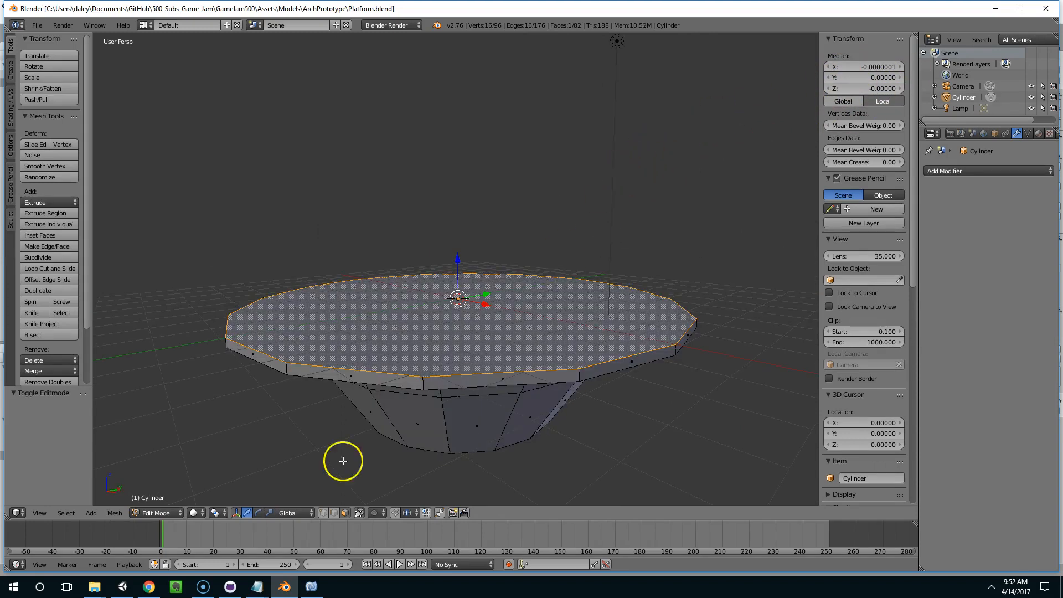
Switch to Unity and rotate the placed platform to about -6.9° about the Y axis.
{"action": "left_click", "coordinate": [122, 586]}
{"action": "mouse_move", "coordinate": [522, 175]}
{"action": "middle_mouse_down"}
{"action": "mouse_move", "coordinate": [535, 147]}
{"action": "mouse_move", "coordinate": [546, 202]}
{"action": "mouse_move", "coordinate": [529, 165]}
{"action": "middle_mouse_up"}
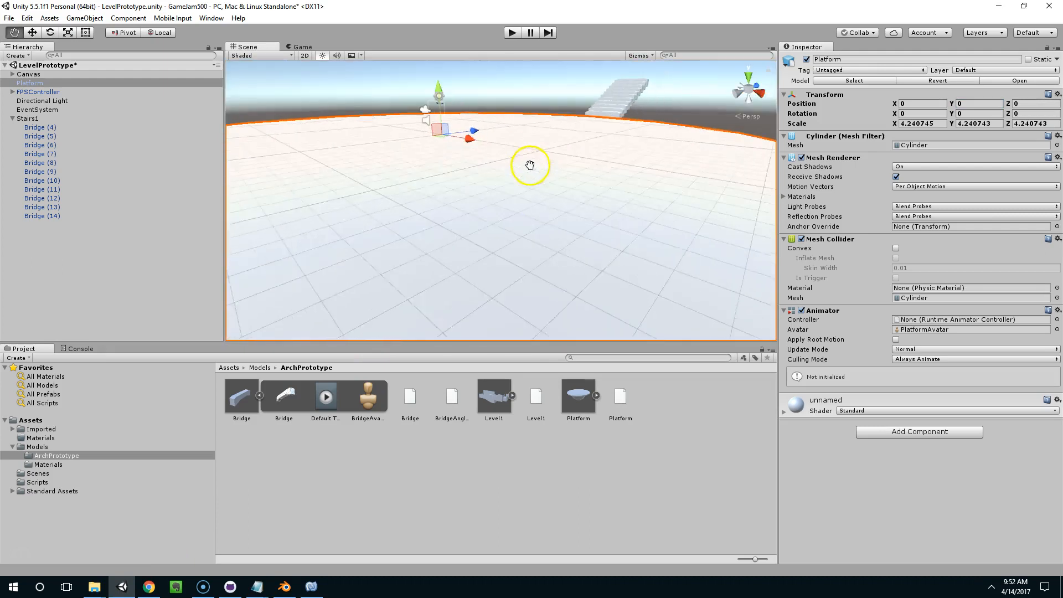
{"action": "left_click_drag", "start_coordinate": [530, 165], "coordinate": [453, 210], "text": "alt"}
{"action": "left_click", "coordinate": [50, 120]}
{"action": "left_click", "coordinate": [420, 253]}
{"action": "scroll", "coordinate": [420, 254], "scroll_direction": "down", "scroll_amount": 3}
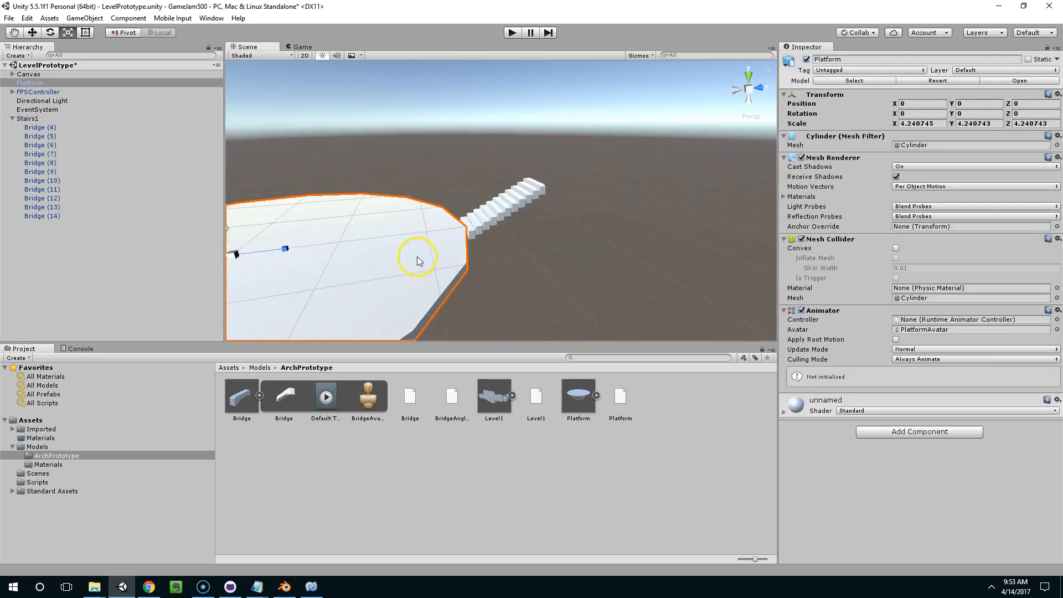
{"action": "key", "text": "e"}
{"action": "left_click_drag", "start_coordinate": [285, 259], "coordinate": [480, 246]}
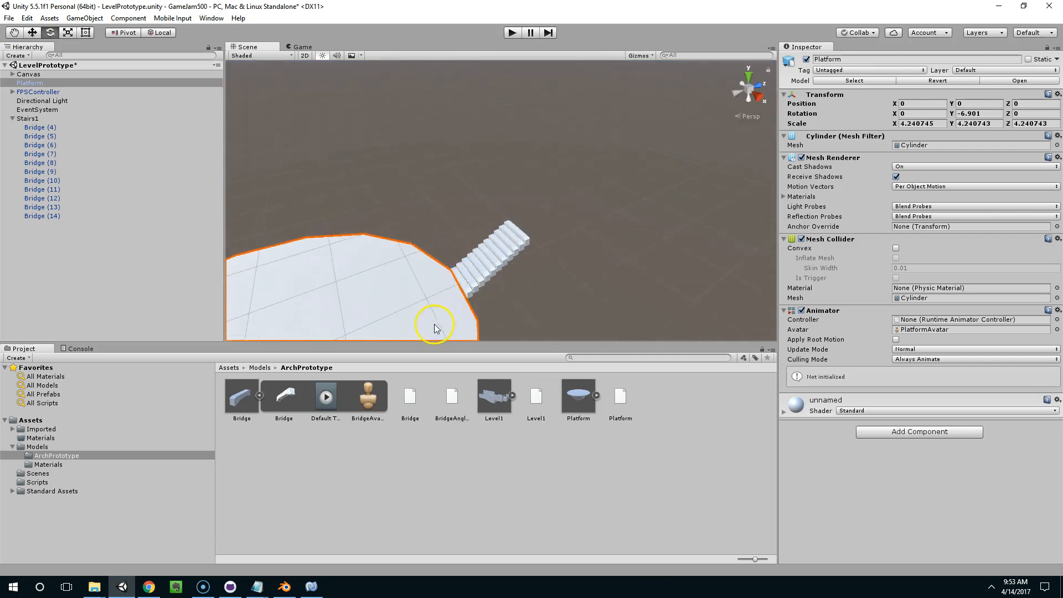
{"action": "left_click_drag", "start_coordinate": [434, 328], "coordinate": [375, 321], "text": "alt"}
Scale the platform down uniformly to about 2.2.
{"action": "key", "text": "w"}
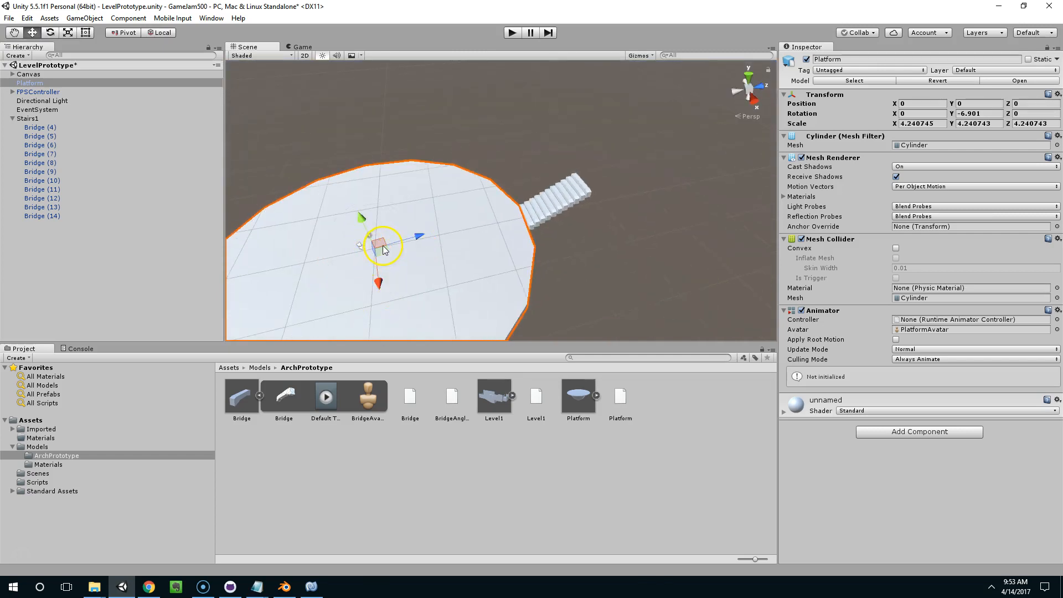
{"action": "left_click_drag", "start_coordinate": [379, 249], "coordinate": [363, 256]}
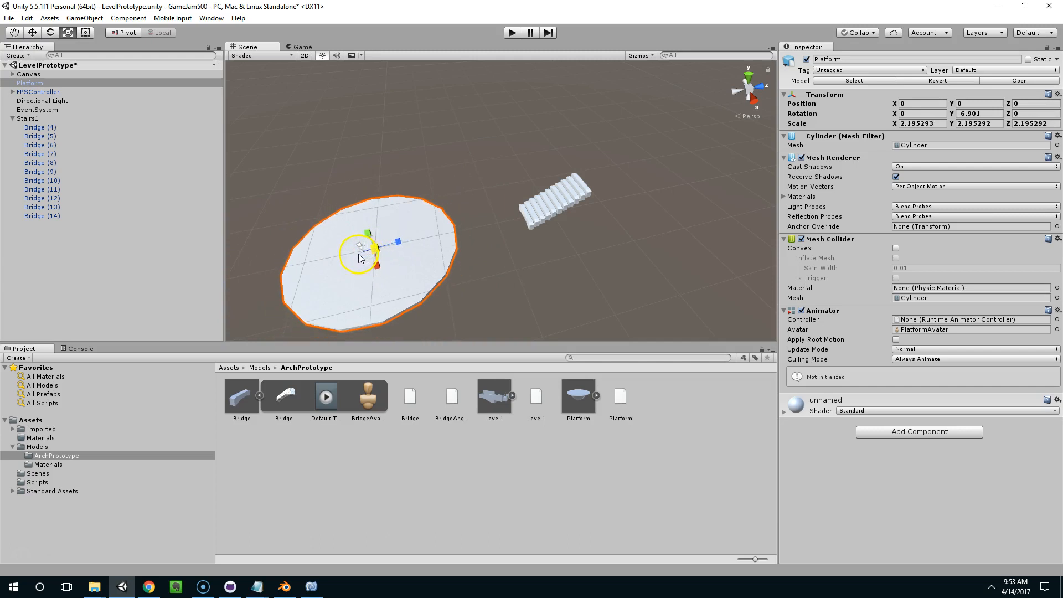
{"action": "key", "text": "f"}
{"action": "left_click_drag", "start_coordinate": [437, 198], "coordinate": [543, 141]}
{"action": "scroll", "coordinate": [445, 205], "scroll_direction": "up", "scroll_amount": 6}
Move the whole Stairs1 group along Z until its lower end meets the platform's edge.
{"action": "left_click", "coordinate": [636, 137]}
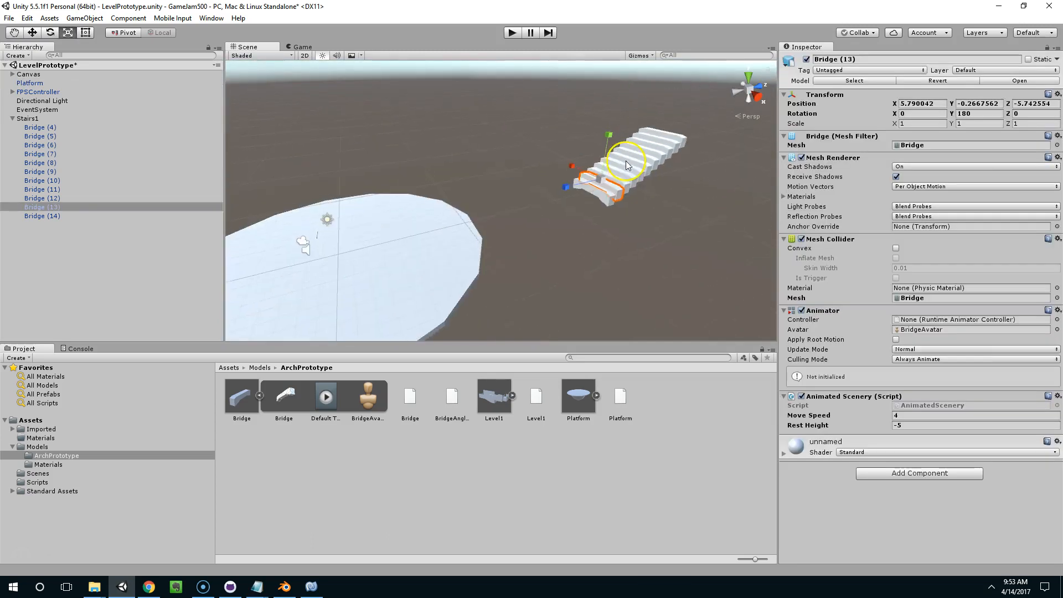
{"action": "left_click", "coordinate": [29, 118]}
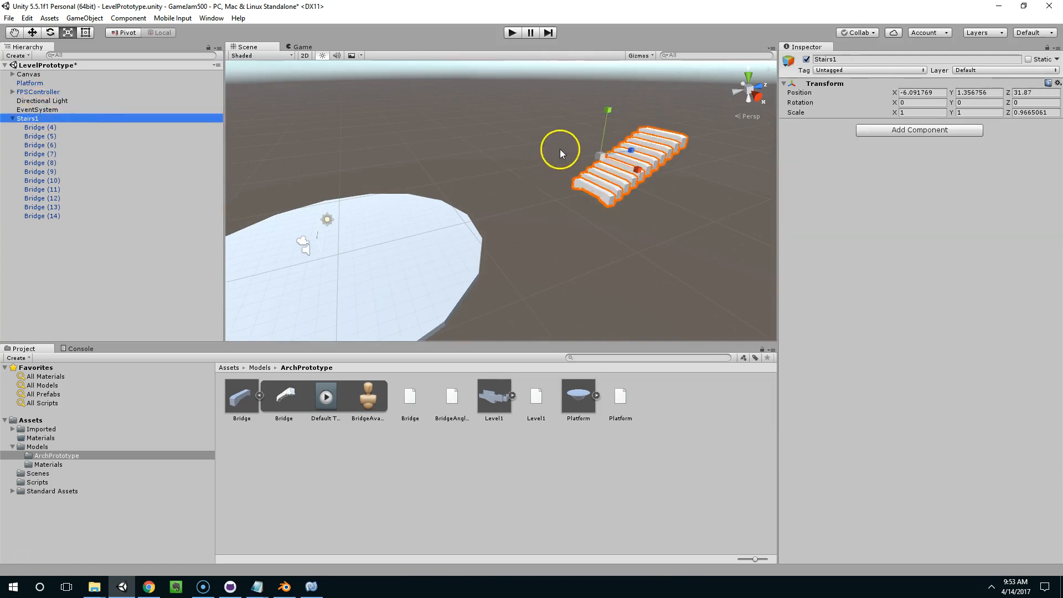
{"action": "left_click_drag", "start_coordinate": [626, 155], "coordinate": [436, 294]}
Rotate the platform to about -10.8° about Y to align with the stairs and scale it uniformly to about 2.15.
{"action": "left_click", "coordinate": [427, 178]}
{"action": "left_click_drag", "start_coordinate": [427, 178], "coordinate": [470, 212], "text": "alt"}
{"action": "key", "text": "e"}
{"action": "left_click_drag", "start_coordinate": [419, 275], "coordinate": [425, 267]}
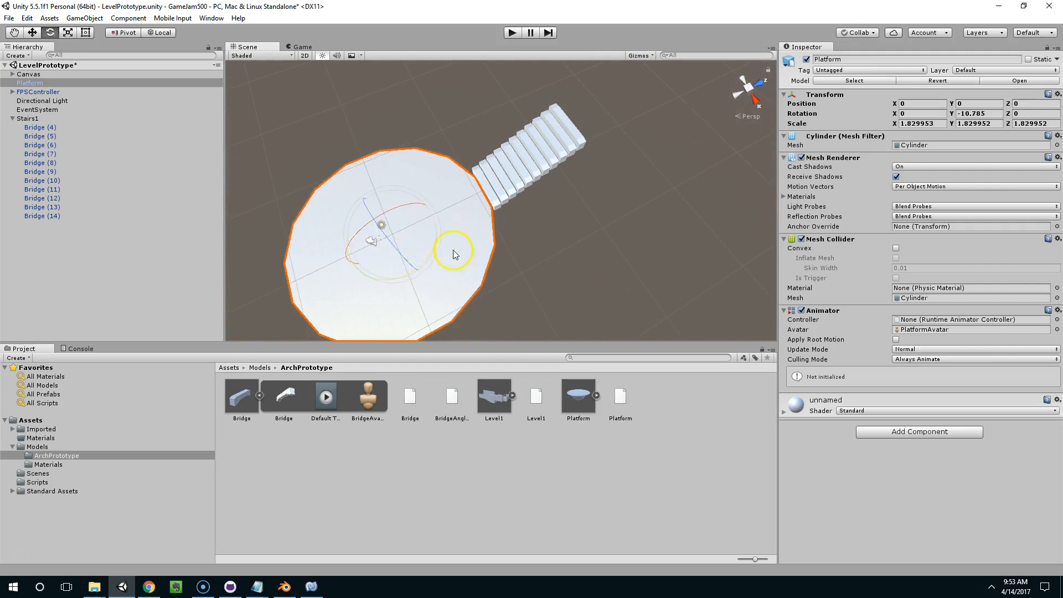
{"action": "key", "text": "r"}
{"action": "mouse_move", "coordinate": [393, 235]}
{"action": "left_mouse_down"}
{"action": "mouse_move", "coordinate": [422, 216]}
{"action": "mouse_move", "coordinate": [406, 224]}
{"action": "left_mouse_up"}
Shift the platform to about Z -1.8 so a flat edge meets the stairs.
{"action": "key", "text": "w"}
{"action": "right_click_drag", "start_coordinate": [504, 229], "coordinate": [587, 245]}
{"action": "middle_click_drag", "start_coordinate": [376, 236], "coordinate": [502, 223]}
{"action": "left_click_drag", "start_coordinate": [536, 291], "coordinate": [534, 292]}
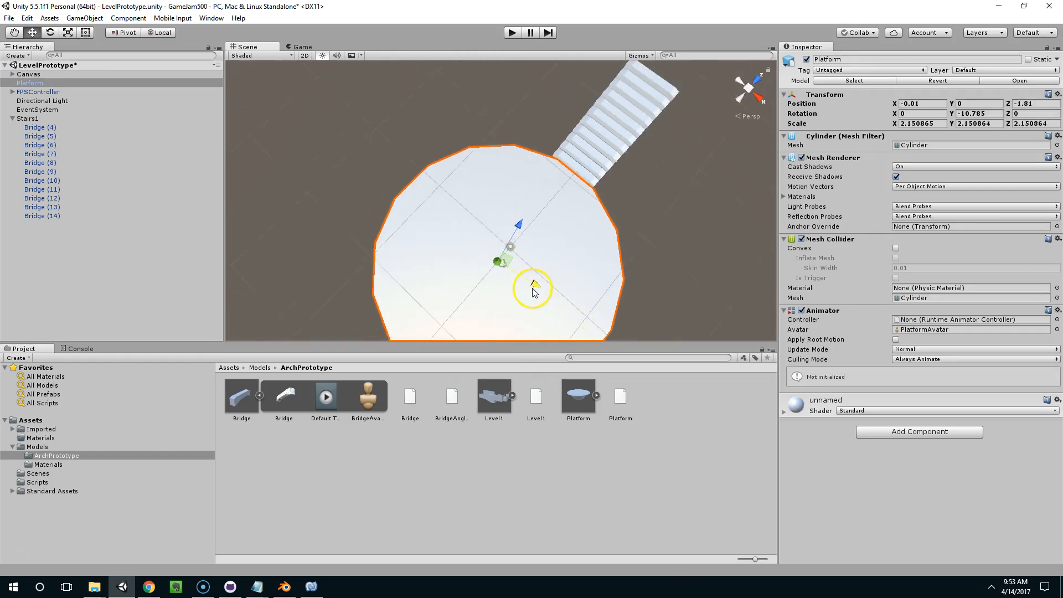
Duplicate the platform in the scene.
{"action": "right_click_drag", "start_coordinate": [729, 235], "coordinate": [493, 144]}
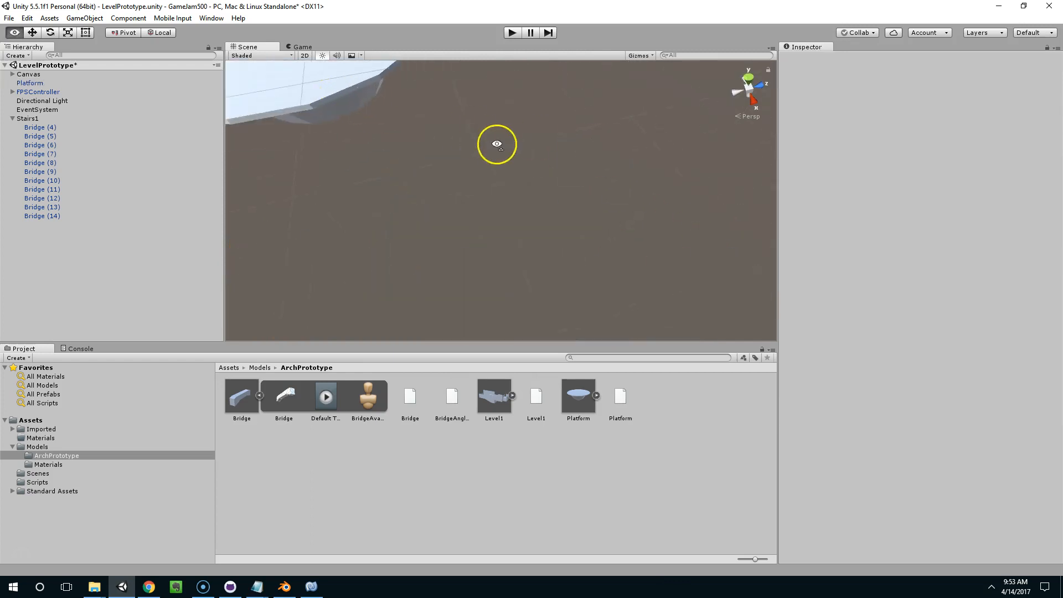
{"action": "key", "text": "f"}
{"action": "middle_click_drag", "start_coordinate": [530, 192], "coordinate": [504, 210]}
{"action": "key", "text": "ctrl+d"}
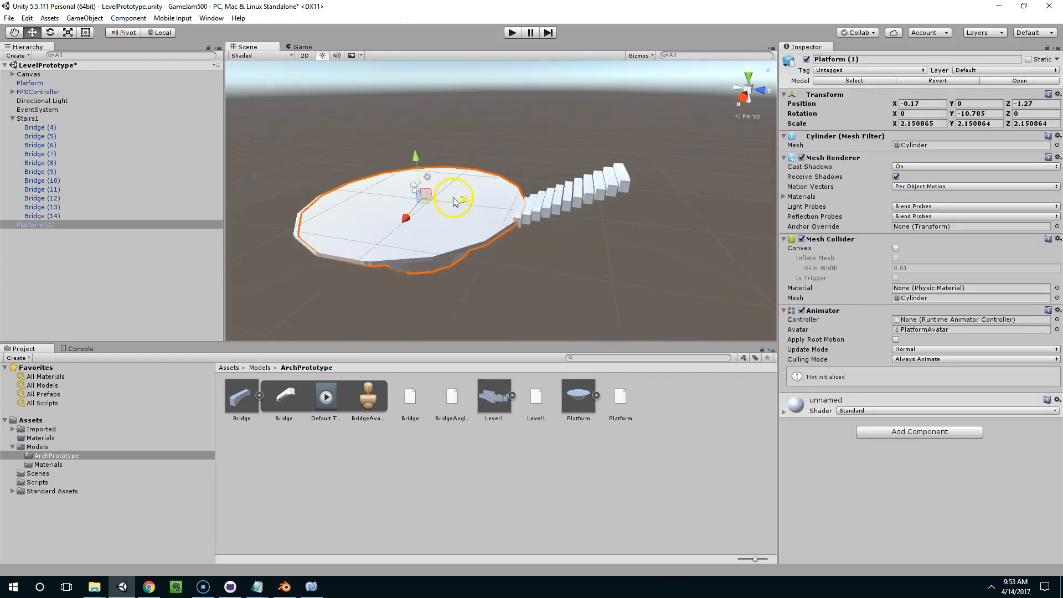
Try to move the duplicate platform toward the far end of the stairs and undo that move.
{"action": "left_click_drag", "start_coordinate": [461, 201], "coordinate": [700, 232]}
{"action": "middle_click_drag", "start_coordinate": [699, 232], "coordinate": [624, 209]}
{"action": "right_click_drag", "start_coordinate": [624, 209], "coordinate": [488, 287]}
{"action": "key", "text": "ctrl+z"}
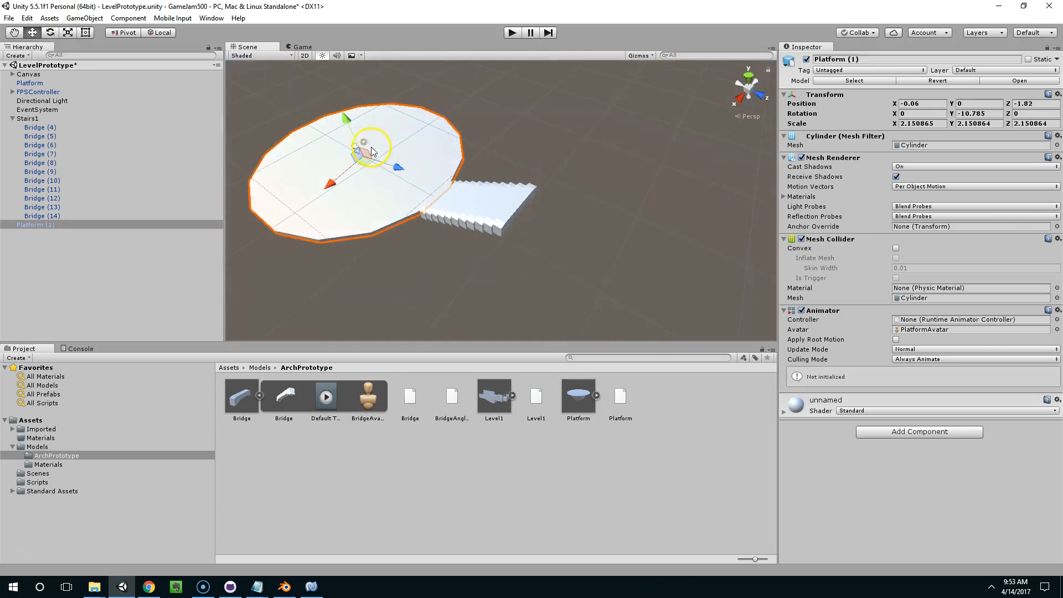
Move the duplicate platform to the upper end of the stairs, at about Y 5.2 and Z 33.9, using global handle orientation.
{"action": "left_click_drag", "start_coordinate": [391, 176], "coordinate": [651, 228]}
{"action": "left_click", "coordinate": [611, 257]}
{"action": "left_click", "coordinate": [603, 254]}
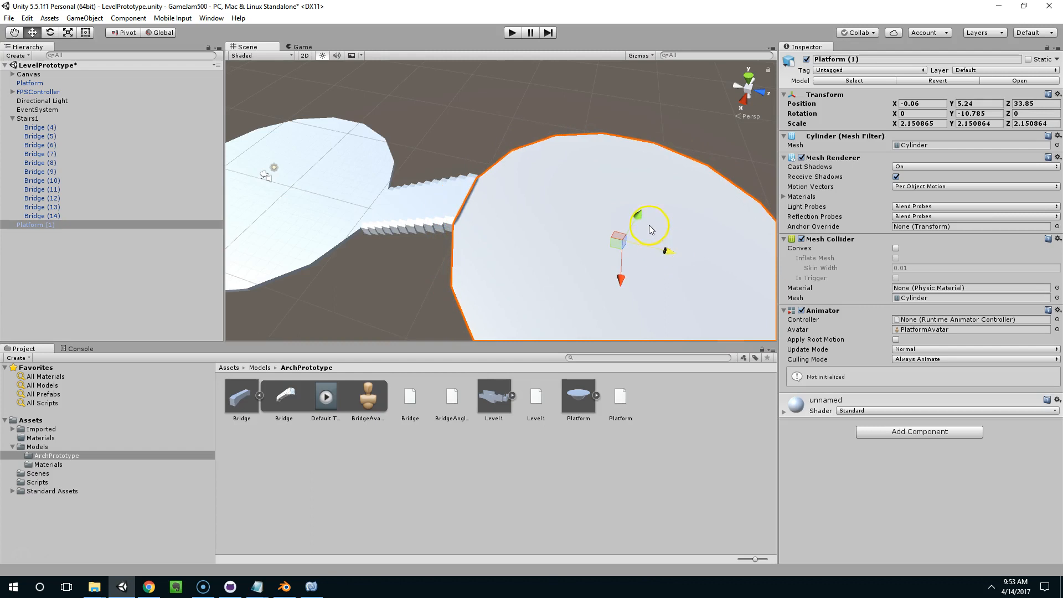
{"action": "left_click", "coordinate": [452, 134]}
{"action": "left_click_drag", "start_coordinate": [453, 130], "coordinate": [582, 197], "text": "alt"}
{"action": "left_click", "coordinate": [629, 158]}
{"action": "left_click_drag", "start_coordinate": [633, 121], "coordinate": [631, 115]}
{"action": "left_click", "coordinate": [447, 168]}
{"action": "left_click_drag", "start_coordinate": [442, 225], "coordinate": [523, 181], "text": "alt"}
Lower the Stairs1 group slightly to Y 1.28.
{"action": "left_click", "coordinate": [514, 185]}
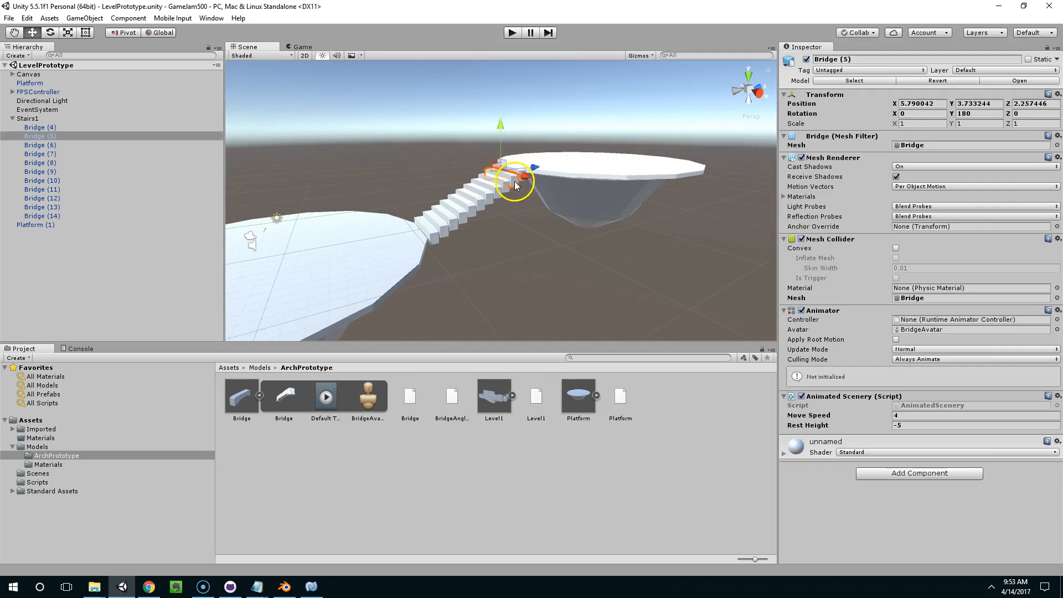
{"action": "left_click", "coordinate": [46, 120]}
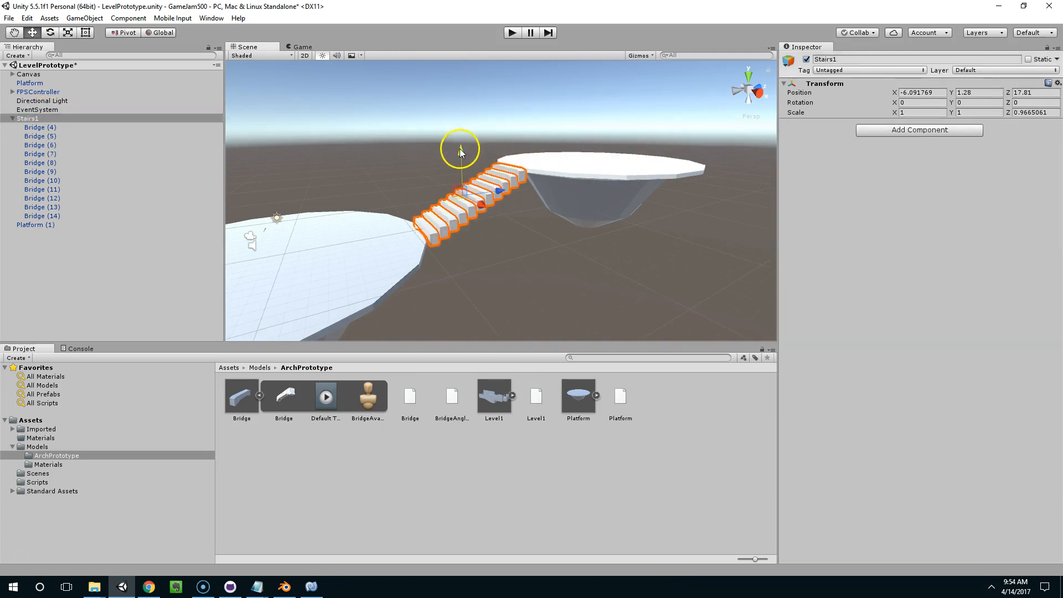
{"action": "left_click", "coordinate": [459, 143]}
{"action": "left_click_drag", "start_coordinate": [459, 139], "coordinate": [480, 159], "text": "alt"}
Play-test the scene briefly, stop it, and inspect how the stairs join the two platforms.
{"action": "left_click", "coordinate": [517, 34]}
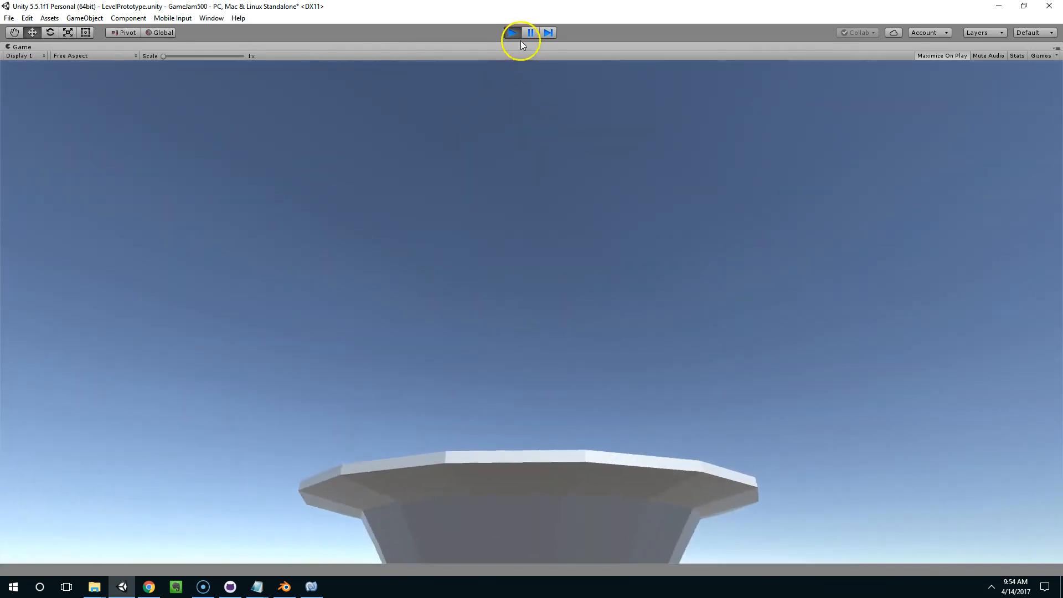
{"action": "left_click", "coordinate": [513, 34]}
{"action": "left_click_drag", "start_coordinate": [511, 109], "coordinate": [508, 232], "text": "alt"}
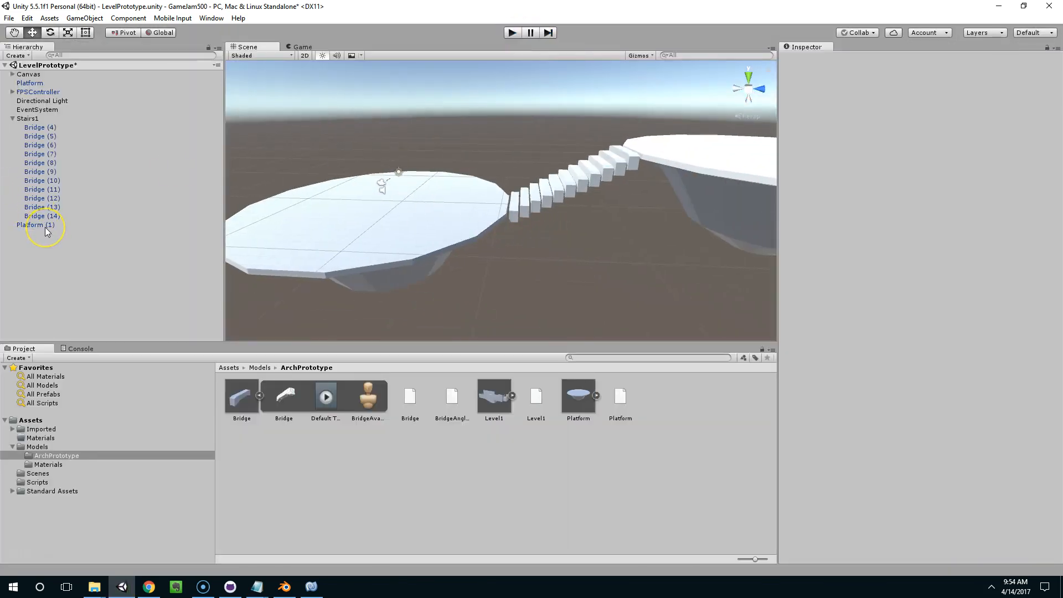
{"action": "left_click", "coordinate": [33, 118]}
{"action": "middle_click_drag", "start_coordinate": [274, 145], "coordinate": [453, 200]}
{"action": "right_click_drag", "start_coordinate": [453, 199], "coordinate": [527, 191]}
{"action": "middle_click_drag", "start_coordinate": [409, 191], "coordinate": [651, 177]}
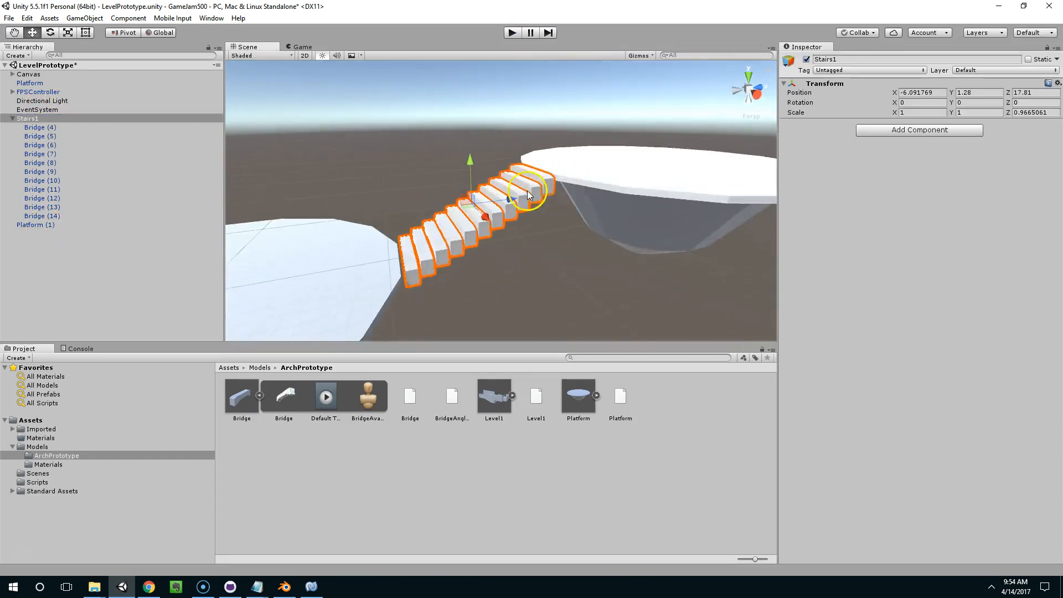
{"action": "right_click_drag", "start_coordinate": [651, 177], "coordinate": [475, 193], "text": "alt"}
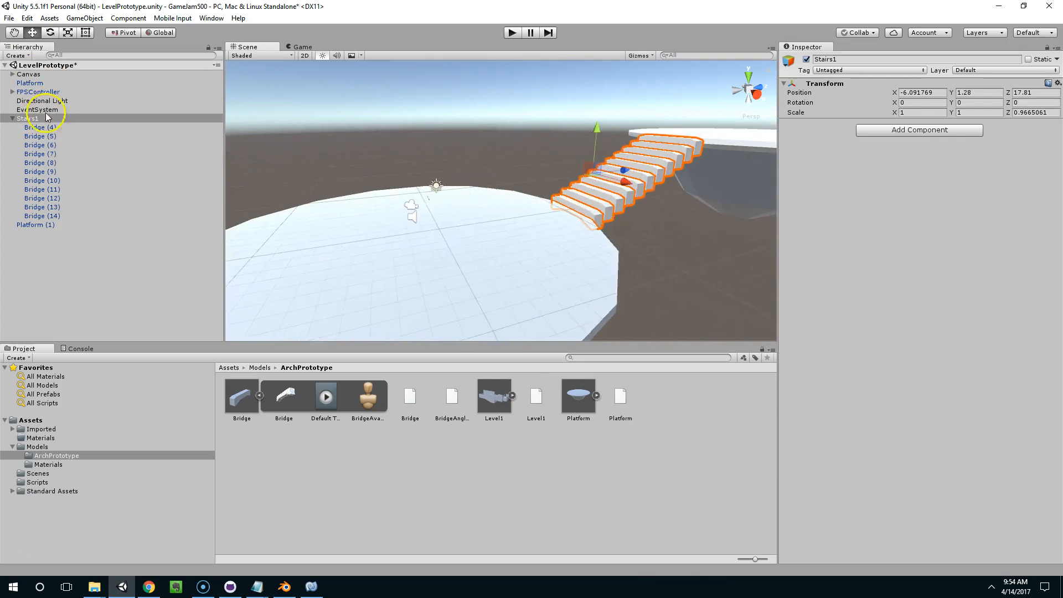
Open a second Blender instance and dismiss its splash screen.
{"action": "left_click", "coordinate": [284, 586]}
{"action": "left_click", "coordinate": [13, 586]}
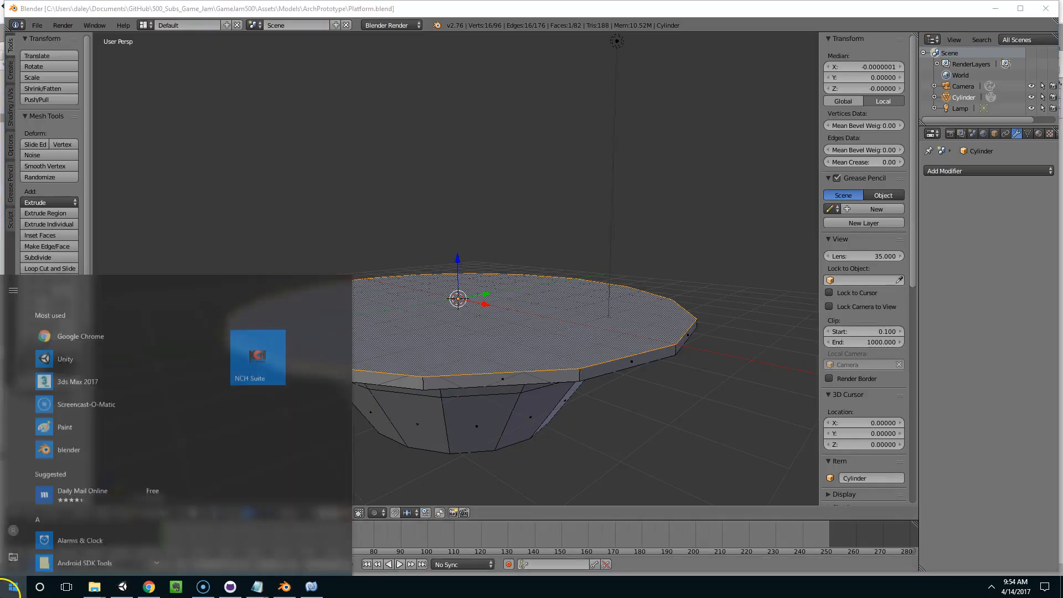
{"action": "type", "text": "BLE"}
{"action": "key", "text": "Return"}
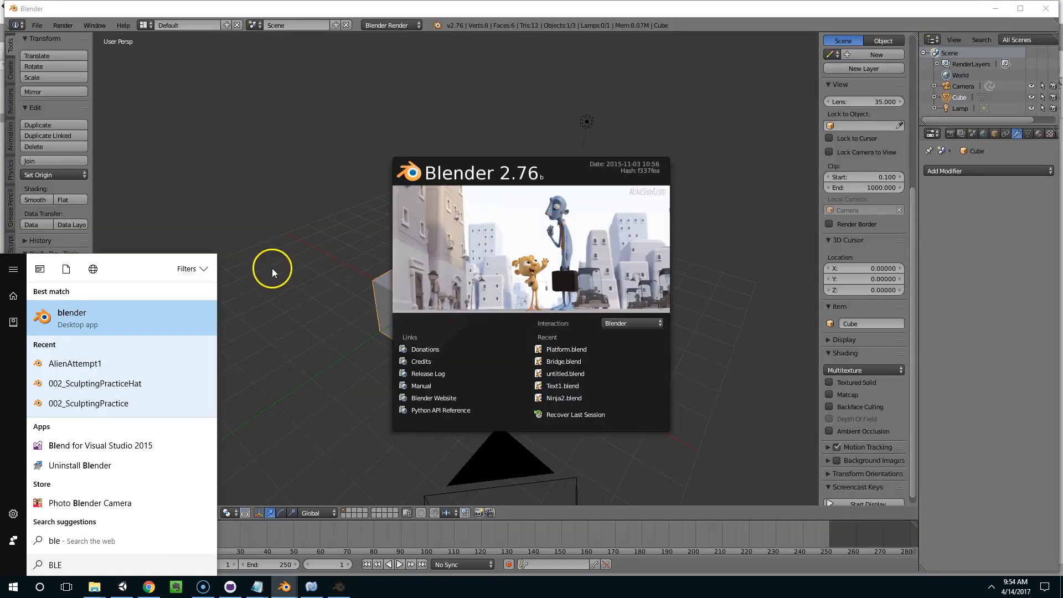
{"action": "left_click", "coordinate": [271, 268]}
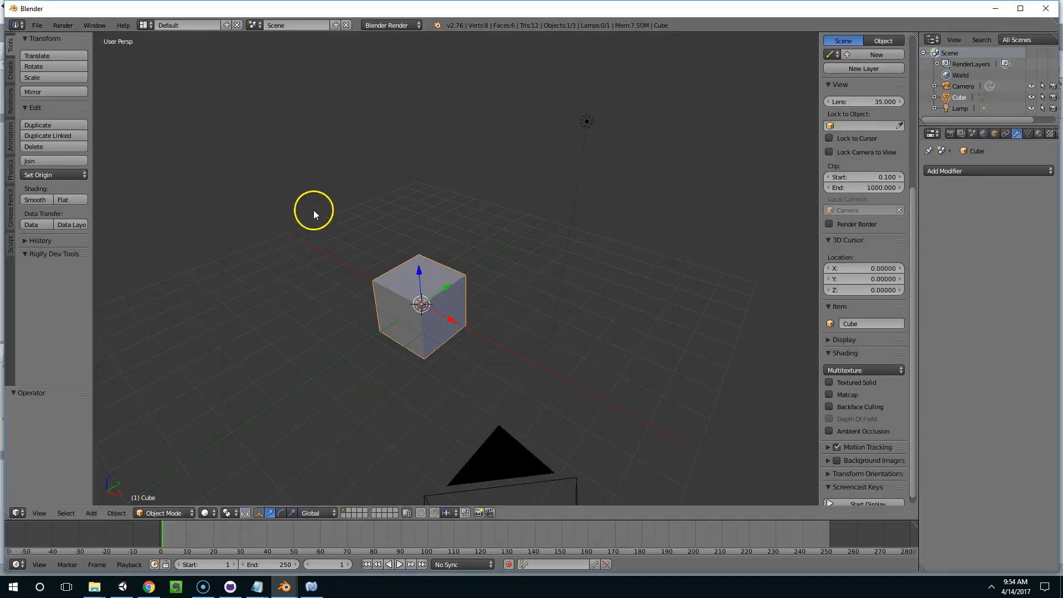
Scale the default cube's mesh down in Edit Mode and move it up 0.125 along Z.
{"action": "key", "text": "Tab"}
{"action": "scroll", "coordinate": [419, 244], "scroll_direction": "up", "scroll_amount": 2}
{"action": "key", "text": "s"}
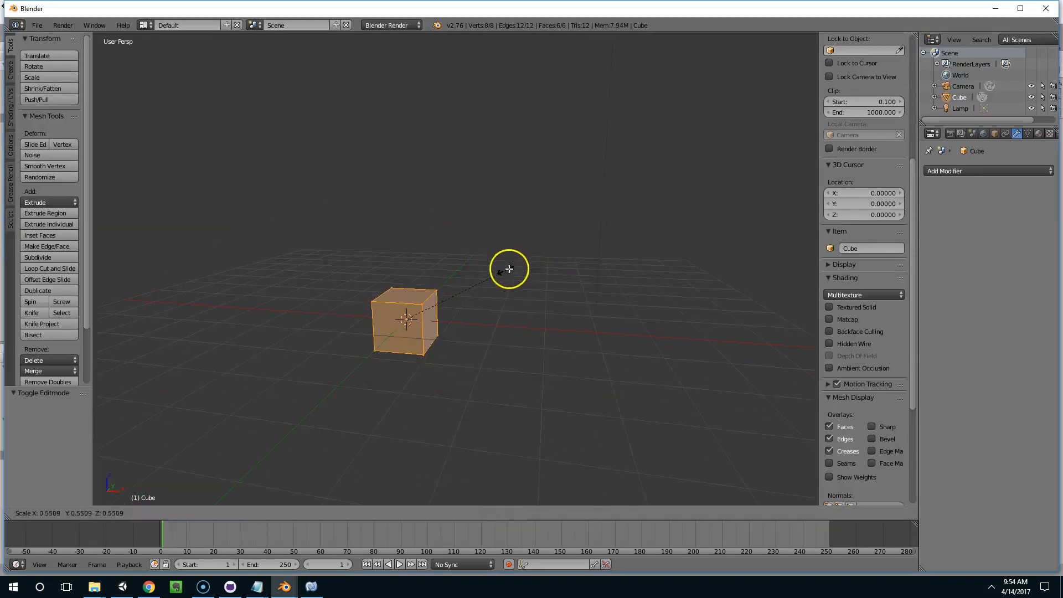
{"action": "left_click", "coordinate": [444, 289]}
{"action": "left_click_drag", "start_coordinate": [404, 280], "coordinate": [406, 275]}
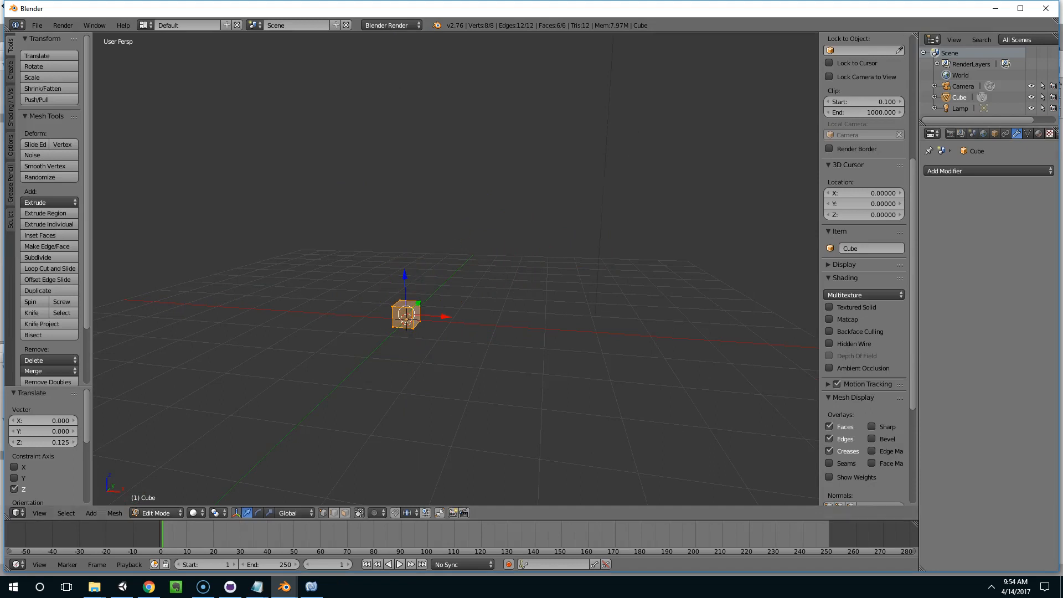
Switch to Chrome and search Google for "podium low poly" in a new tab.
{"action": "key", "text": "alt+Tab"}
{"action": "left_click", "coordinate": [943, 93]}
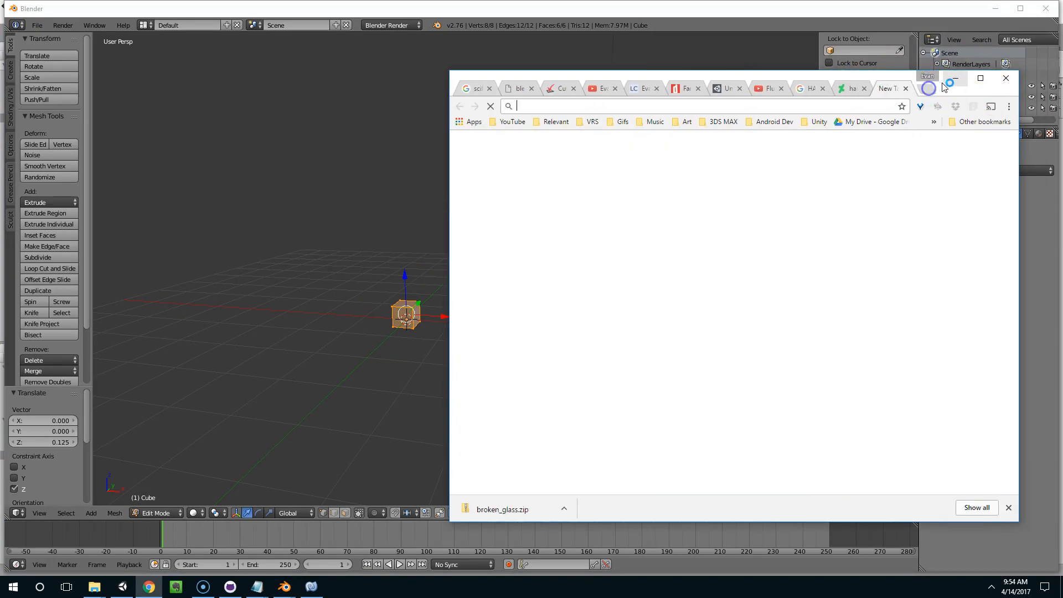
{"action": "type", "text": "podium"}
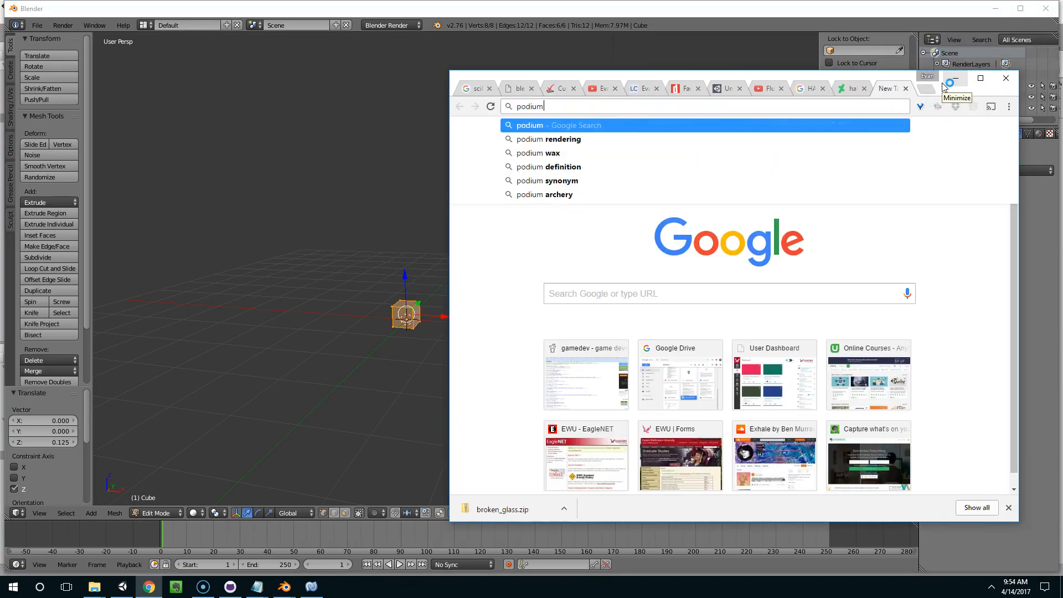
{"action": "type", "text": " low poly"}
{"action": "key", "text": "Return"}
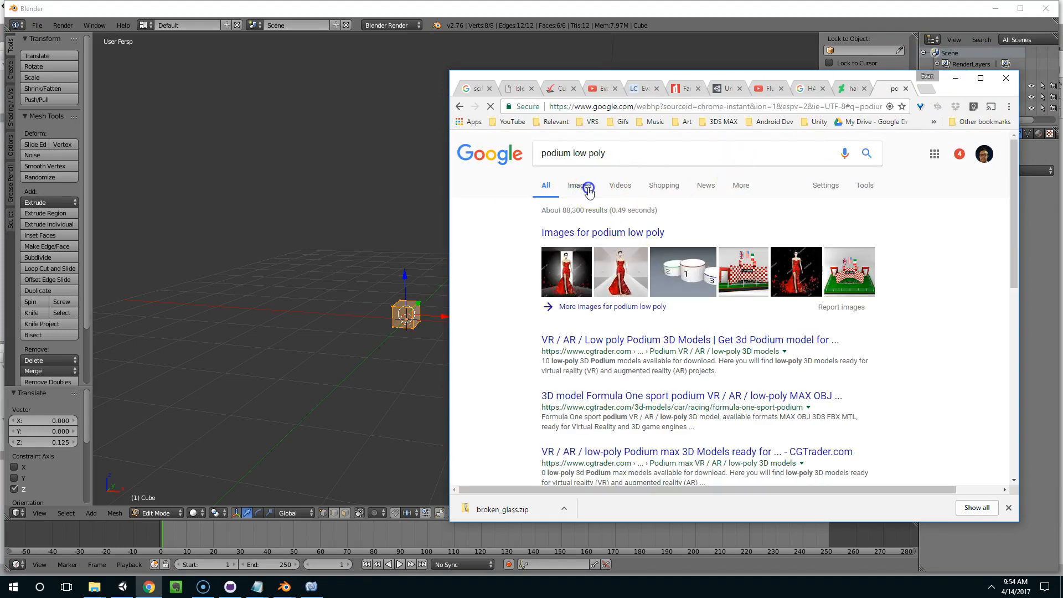
Switch to image results and search for "button podium".
{"action": "left_click", "coordinate": [588, 191]}
{"action": "triple_click", "coordinate": [621, 157]}
{"action": "type", "text": "button podium"}
{"action": "key", "text": "Return"}
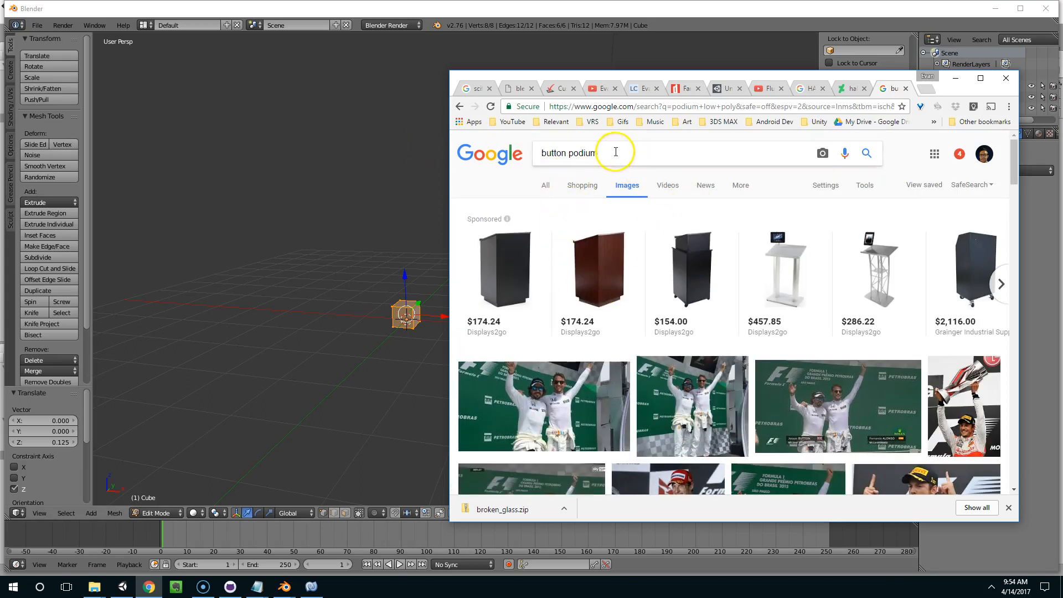
Browse the podium images and change the image search to "button portal".
{"action": "scroll", "coordinate": [637, 164], "scroll_direction": "down", "scroll_amount": 3}
{"action": "scroll", "coordinate": [631, 166], "scroll_direction": "down", "scroll_amount": 1}
{"action": "scroll", "coordinate": [626, 171], "scroll_direction": "up", "scroll_amount": 4}
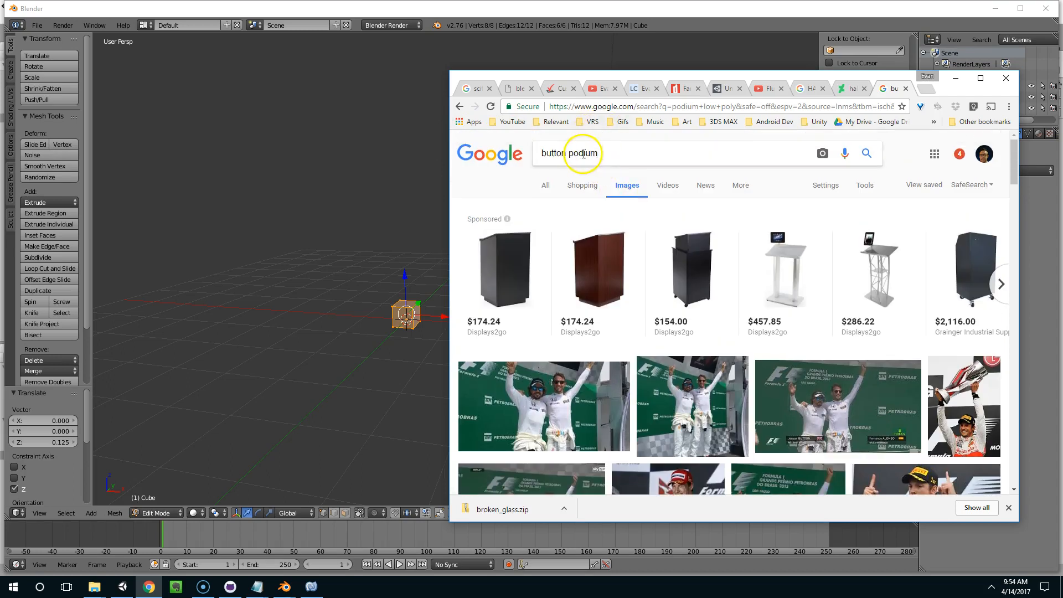
{"action": "type", "text": "portal"}
{"action": "key", "text": "Return"}
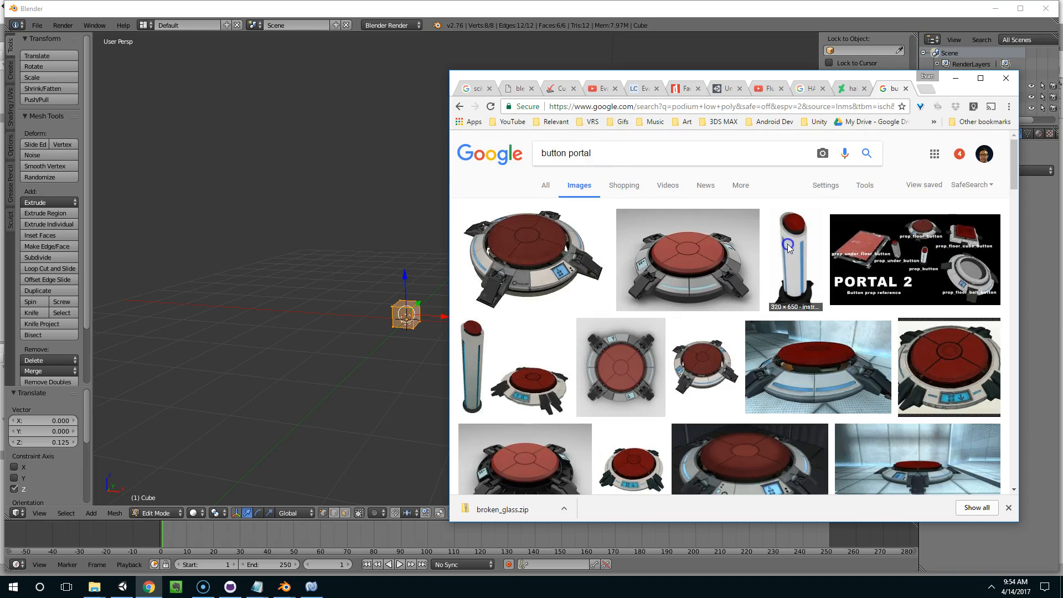
Open the tall pedestal button image as a reference and move the browser window out of the way of the Blender viewport.
{"action": "left_click", "coordinate": [789, 247]}
{"action": "left_click_drag", "start_coordinate": [658, 78], "coordinate": [1062, 77]}
Leave Edit Mode, delete the cube and add a cylinder mesh in its place.
{"action": "scroll", "coordinate": [443, 271], "scroll_direction": "up", "scroll_amount": 4}
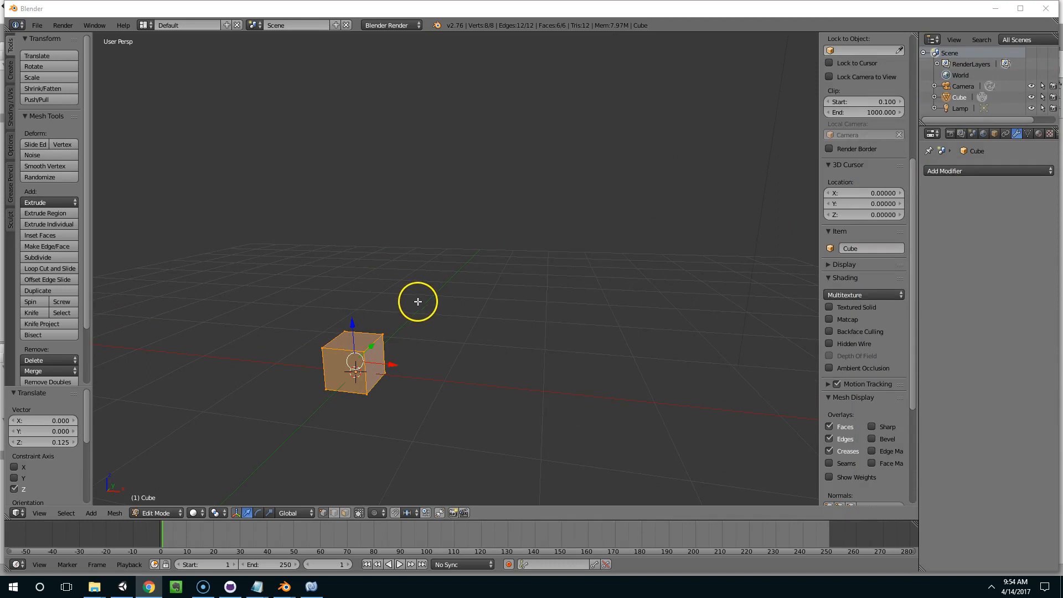
{"action": "middle_click_drag", "start_coordinate": [415, 316], "coordinate": [387, 326]}
{"action": "key", "text": "Tab"}
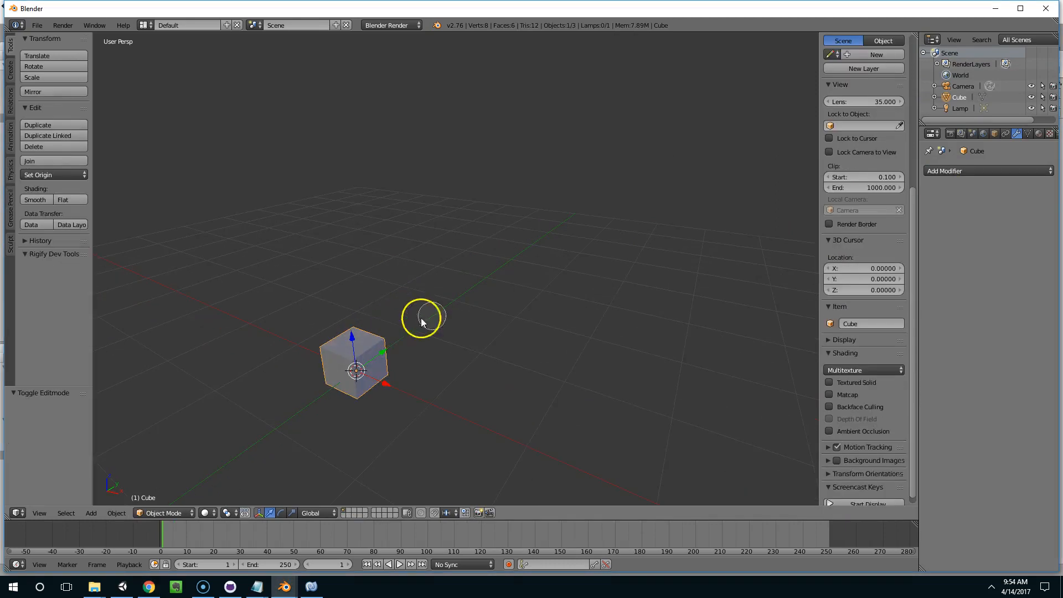
{"action": "left_click", "coordinate": [408, 329]}
{"action": "key", "text": "shift+a"}
{"action": "mouse_move", "coordinate": [423, 329]}
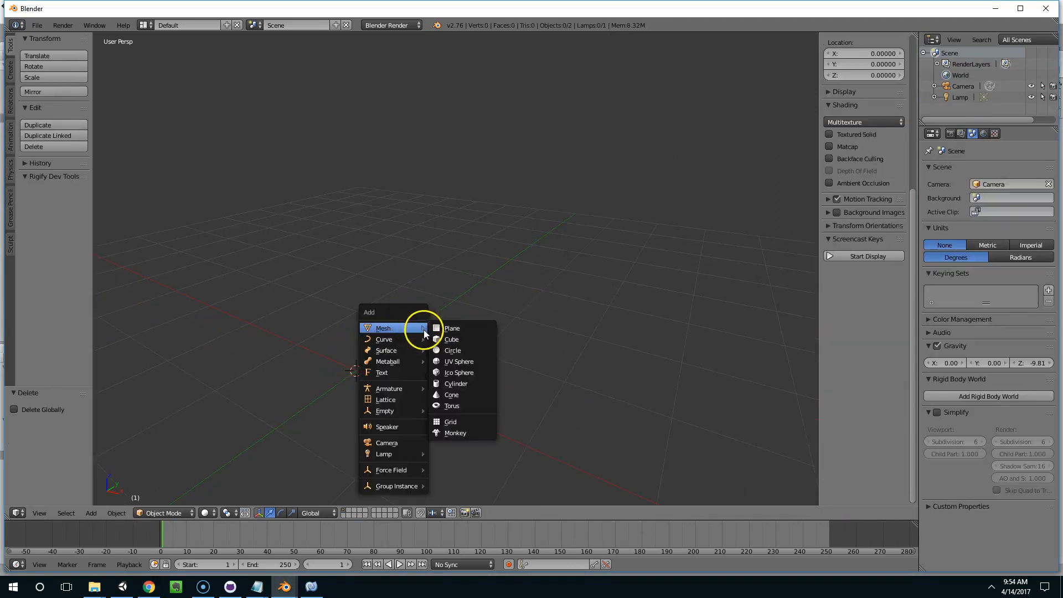
{"action": "left_click", "coordinate": [456, 383]}
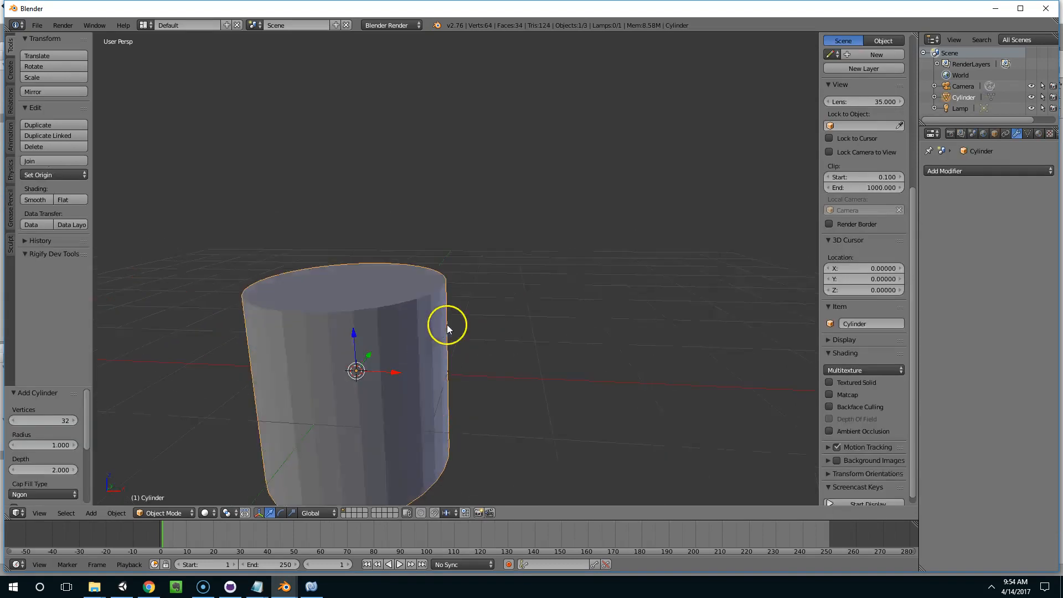
In Edit Mode, scale the cylinder mesh to about 0.221 and move it up about 0.284 along Z.
{"action": "key", "text": "Tab"}
{"action": "key", "text": "s"}
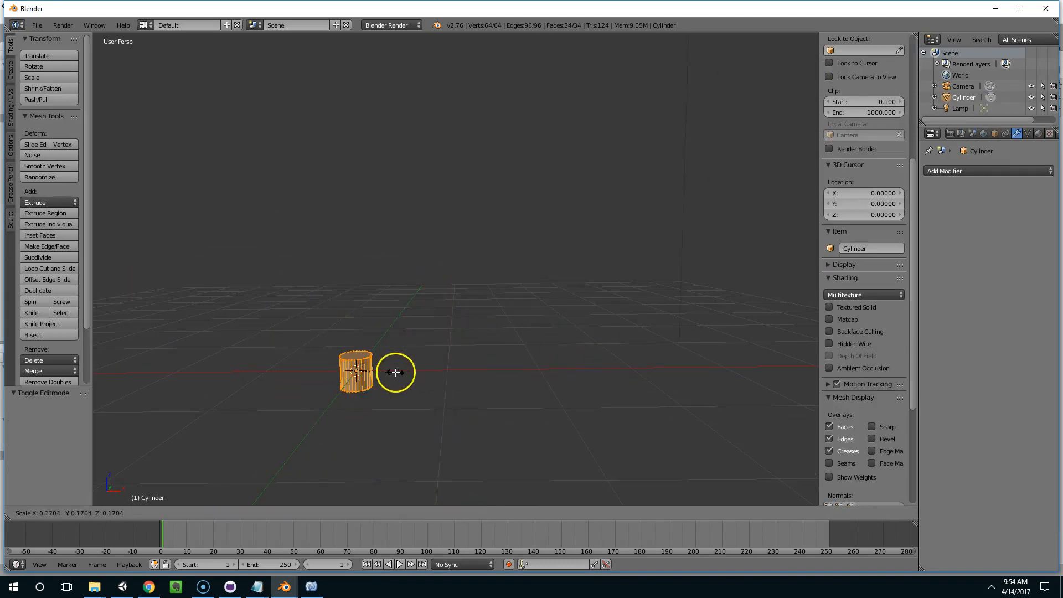
{"action": "left_click", "coordinate": [363, 356]}
{"action": "middle_click_drag", "start_coordinate": [363, 356], "coordinate": [341, 354]}
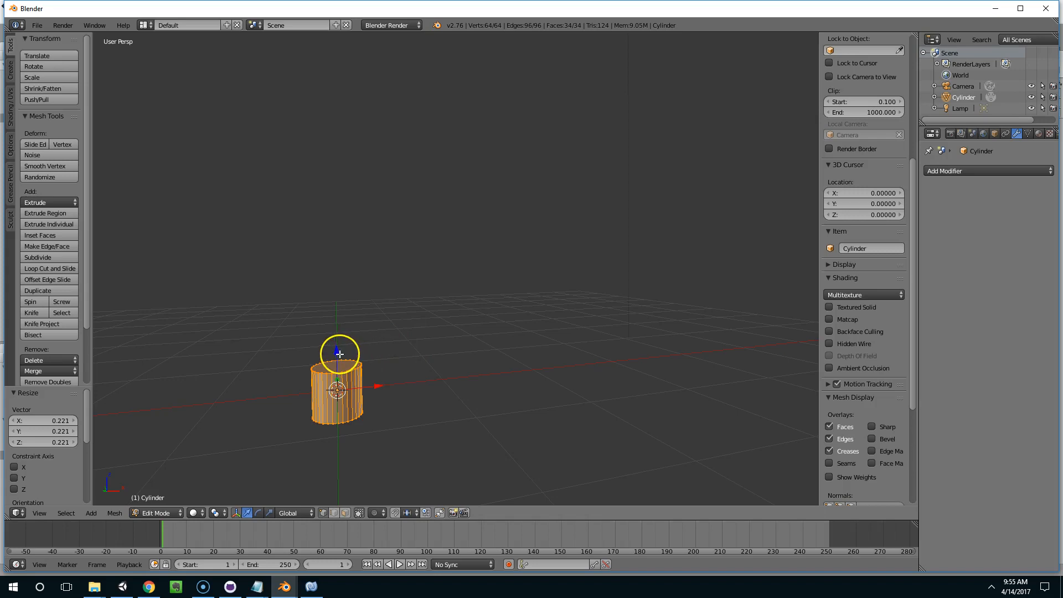
{"action": "left_click_drag", "start_coordinate": [339, 353], "coordinate": [351, 317]}
{"action": "middle_click_drag", "start_coordinate": [351, 318], "coordinate": [414, 277]}
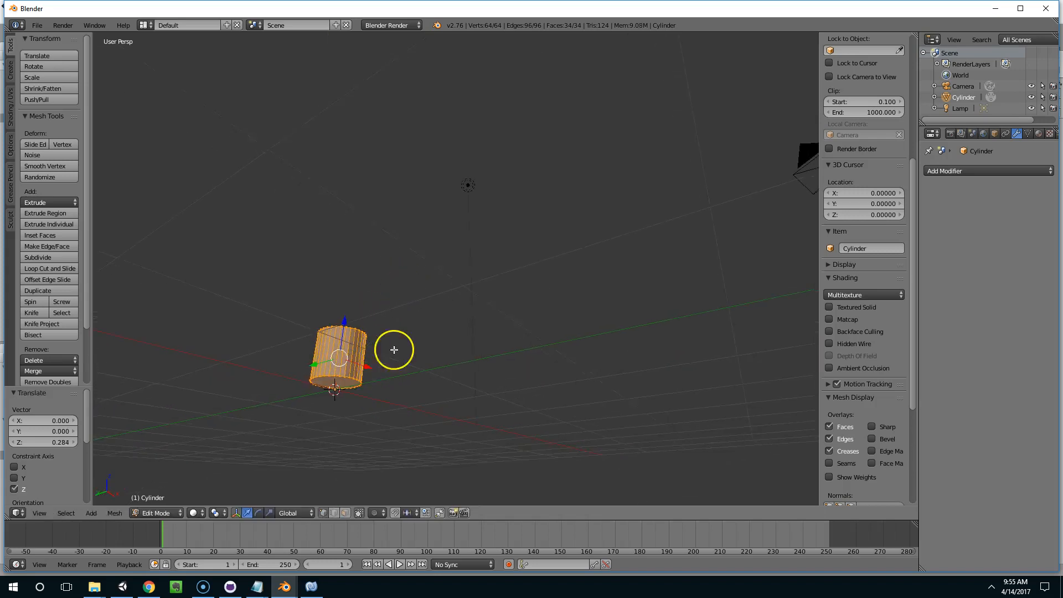
Switch to face selection, select the cylinder's bottom face and set its Z position to 0.
{"action": "middle_click_drag", "start_coordinate": [393, 349], "coordinate": [447, 308], "text": "shift"}
{"action": "scroll", "coordinate": [447, 308], "scroll_direction": "up", "scroll_amount": 4}
{"action": "key", "text": "ctrl+Tab"}
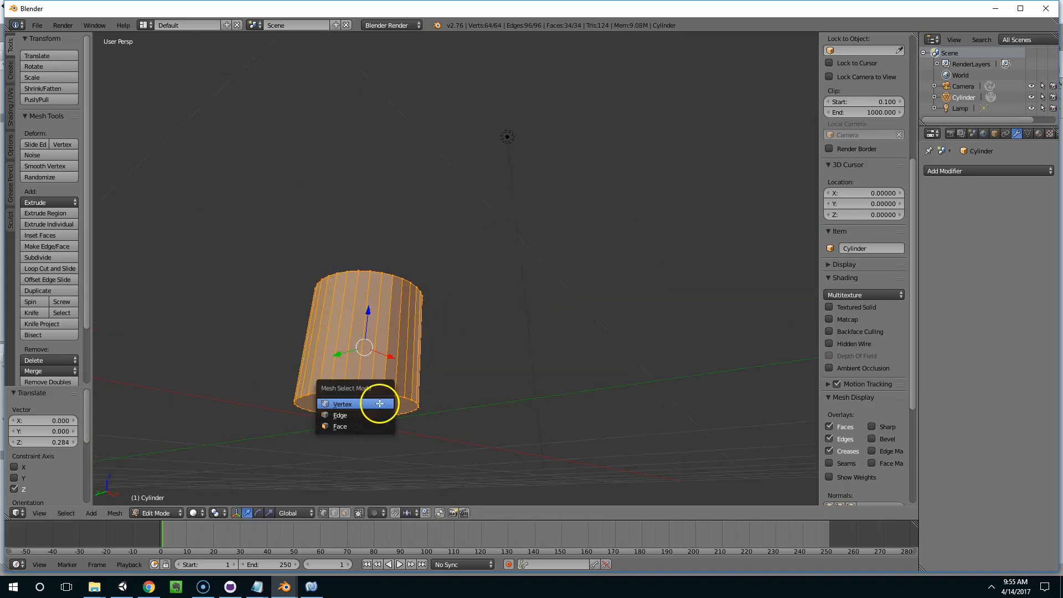
{"action": "left_click", "coordinate": [367, 429]}
{"action": "right_click", "coordinate": [365, 412]}
{"action": "scroll", "coordinate": [845, 169], "scroll_direction": "up", "scroll_amount": 4}
{"action": "scroll", "coordinate": [845, 170], "scroll_direction": "up", "scroll_amount": 6}
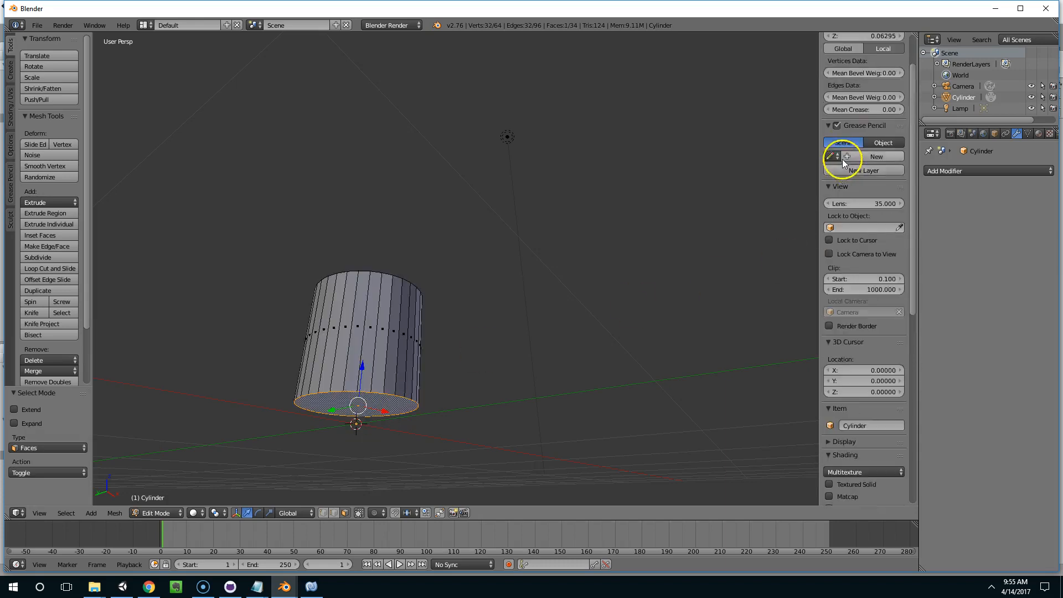
{"action": "key", "text": "Return"}
Raise the cylinder's top face along Z to a height of about 1.53.
{"action": "middle_click_drag", "start_coordinate": [432, 170], "coordinate": [391, 320]}
{"action": "mouse_move", "coordinate": [488, 320]}
{"action": "middle_mouse_down"}
{"action": "mouse_move", "coordinate": [474, 204]}
{"action": "mouse_move", "coordinate": [500, 321]}
{"action": "mouse_move", "coordinate": [484, 323]}
{"action": "middle_mouse_up"}
{"action": "key", "text": "g"}
{"action": "key", "text": "z"}
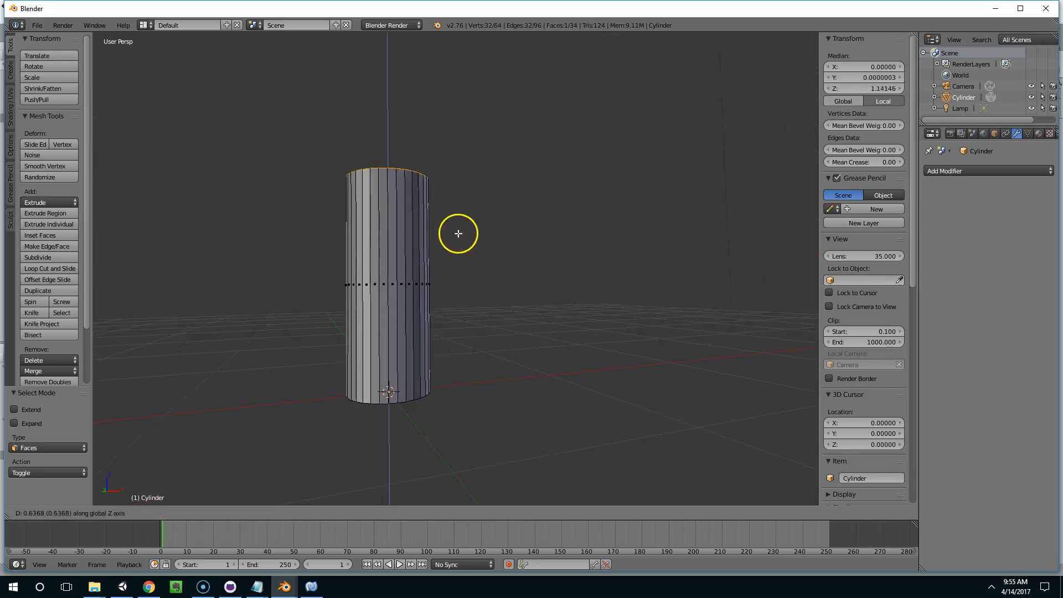
{"action": "left_click", "coordinate": [459, 170]}
{"action": "middle_click_drag", "start_coordinate": [456, 171], "coordinate": [471, 218]}
{"action": "key", "text": "Tab"}
{"action": "key", "text": "Tab"}
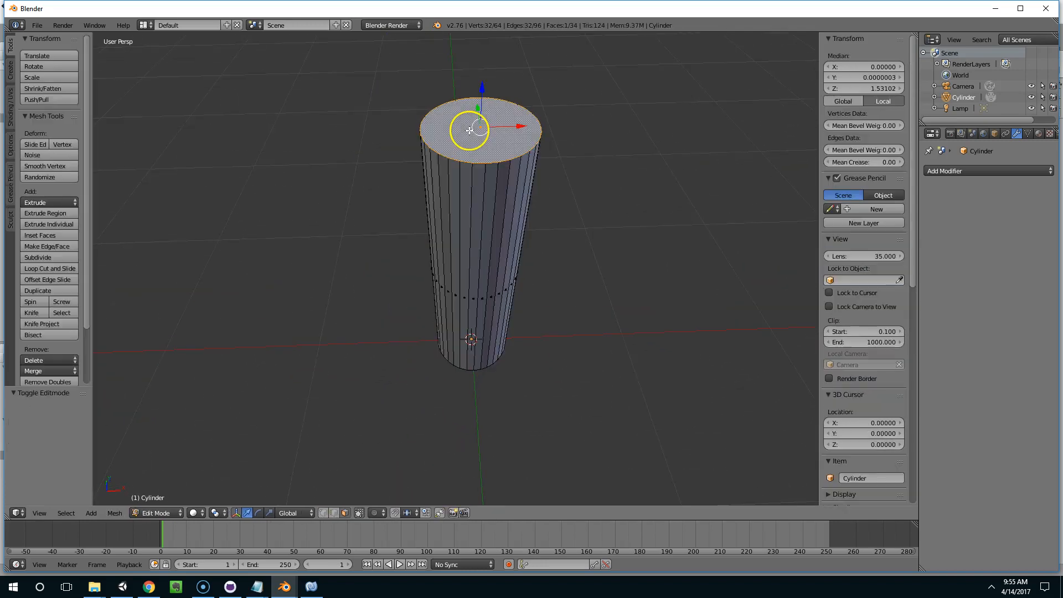
Add a horizontal loop cut around the cylinder and slide it close to the top edge.
{"action": "middle_click_drag", "start_coordinate": [471, 129], "coordinate": [520, 81]}
{"action": "key", "text": "ctrl+r"}
{"action": "left_click", "coordinate": [505, 184]}
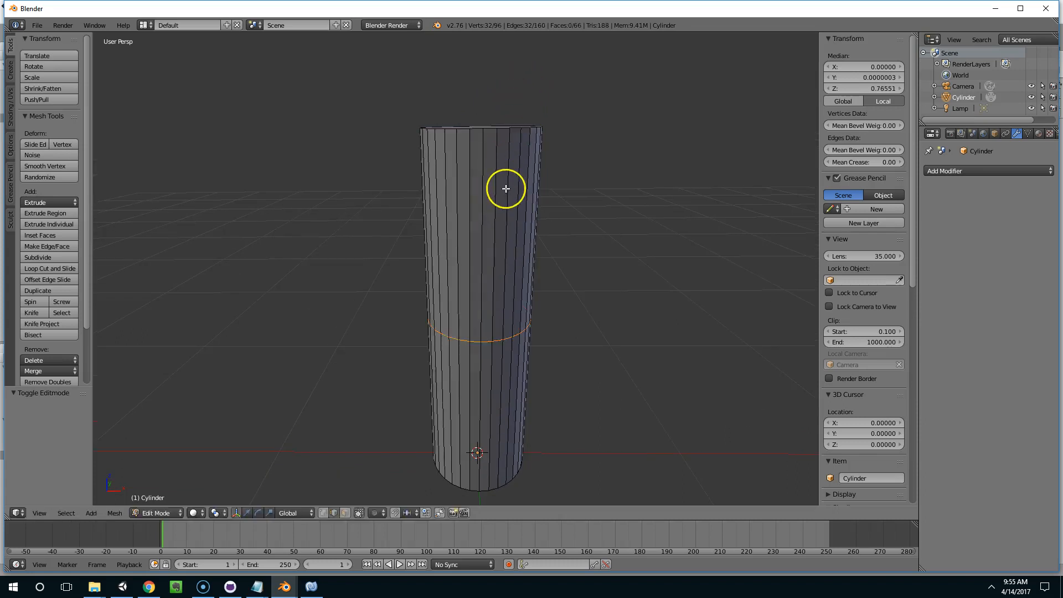
{"action": "left_click", "coordinate": [520, 42]}
Select the cylinder's top face and switch the mesh selection mode to vertices.
{"action": "right_click", "coordinate": [505, 113]}
{"action": "key", "text": "ctrl+Tab"}
{"action": "left_click", "coordinate": [496, 123]}
{"action": "right_click", "coordinate": [497, 132]}
{"action": "middle_click_drag", "start_coordinate": [496, 130], "coordinate": [441, 171]}
{"action": "key", "text": "ctrl+Tab"}
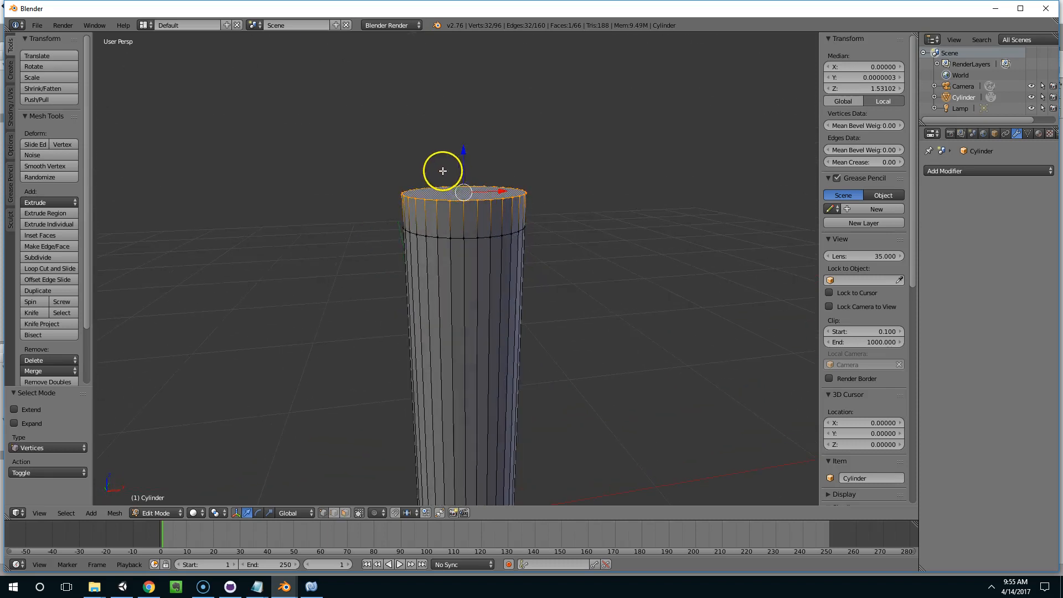
Try to rotate the cylinder's top face to slant it.
{"action": "key", "text": "r"}
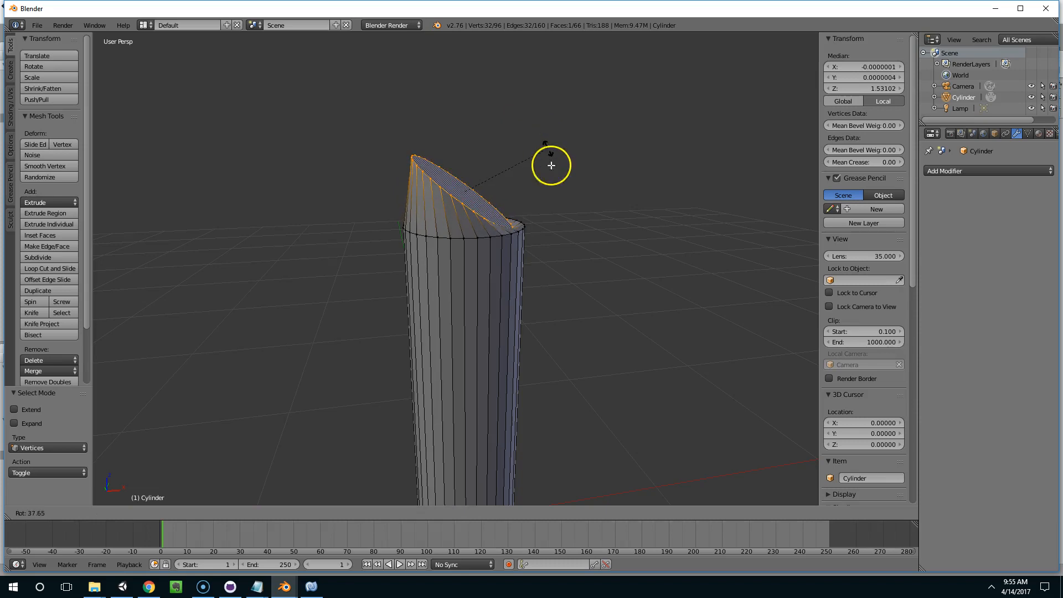
{"action": "right_click", "coordinate": [555, 183]}
{"action": "middle_click_drag", "start_coordinate": [550, 185], "coordinate": [539, 214]}
{"action": "middle_click_drag", "start_coordinate": [417, 190], "coordinate": [463, 356]}
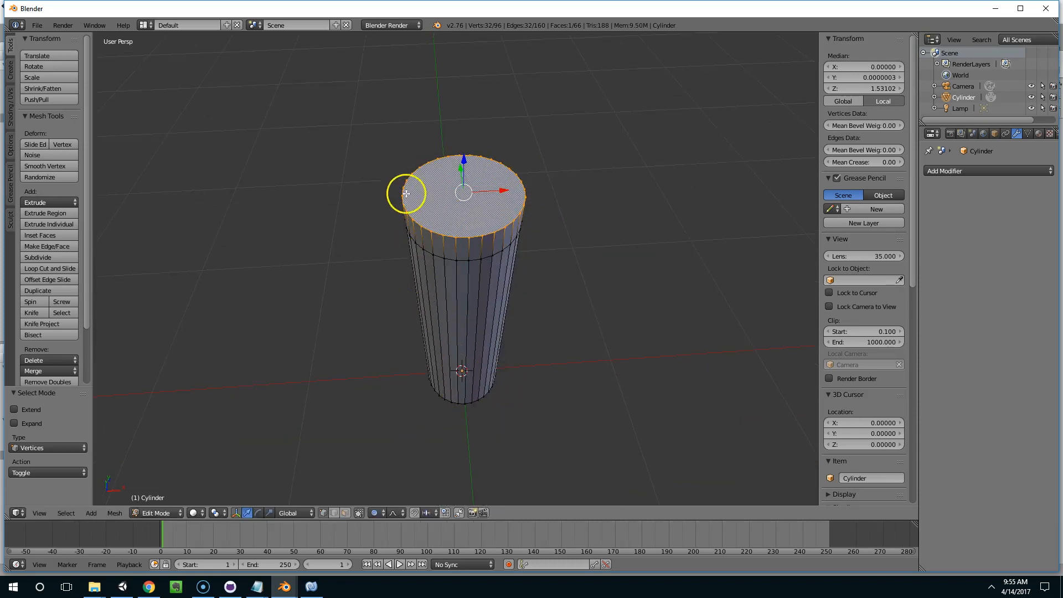
Raise the rim vertex at the negative X end about 0.172 along Z with smooth proportional editing at size about 0.39.
{"action": "scroll", "coordinate": [403, 180], "scroll_direction": "up", "scroll_amount": 1}
{"action": "right_click", "coordinate": [370, 155]}
{"action": "middle_click_drag", "start_coordinate": [371, 155], "coordinate": [386, 138]}
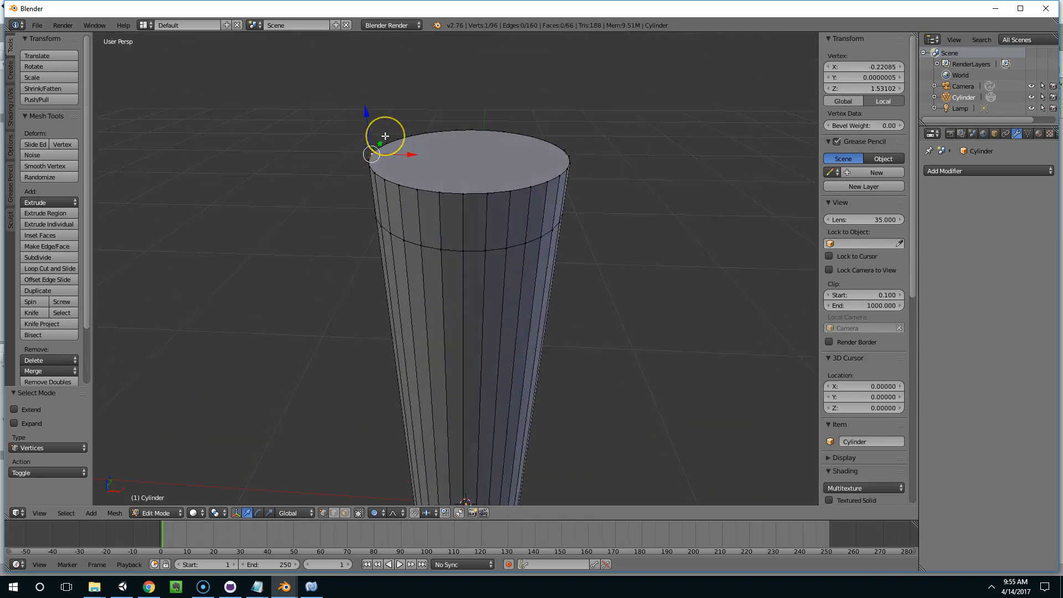
{"action": "key", "text": "g"}
{"action": "scroll", "coordinate": [385, 135], "scroll_direction": "up", "scroll_amount": 12}
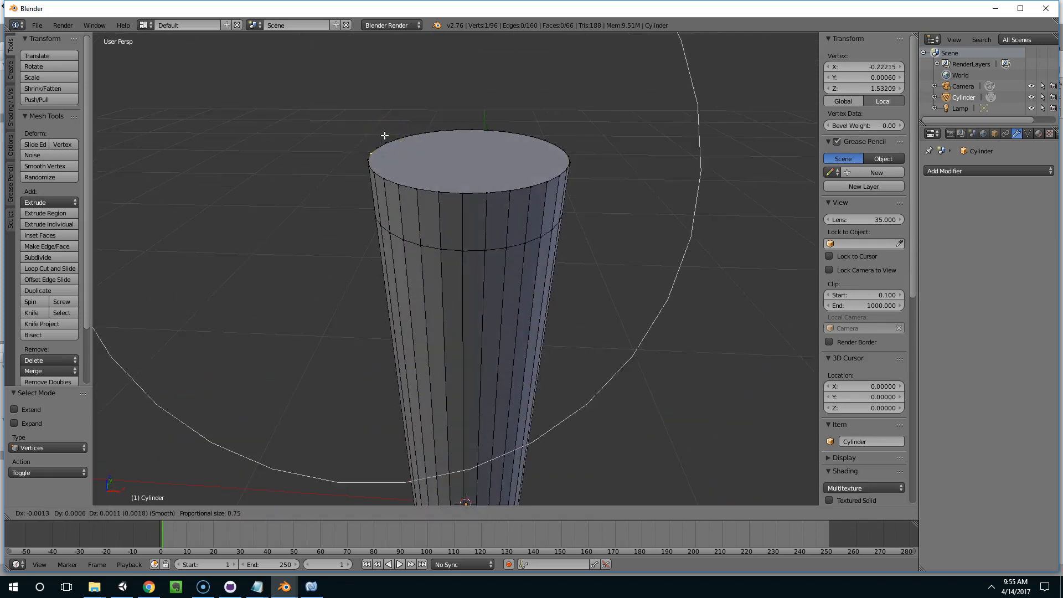
{"action": "key", "text": "z"}
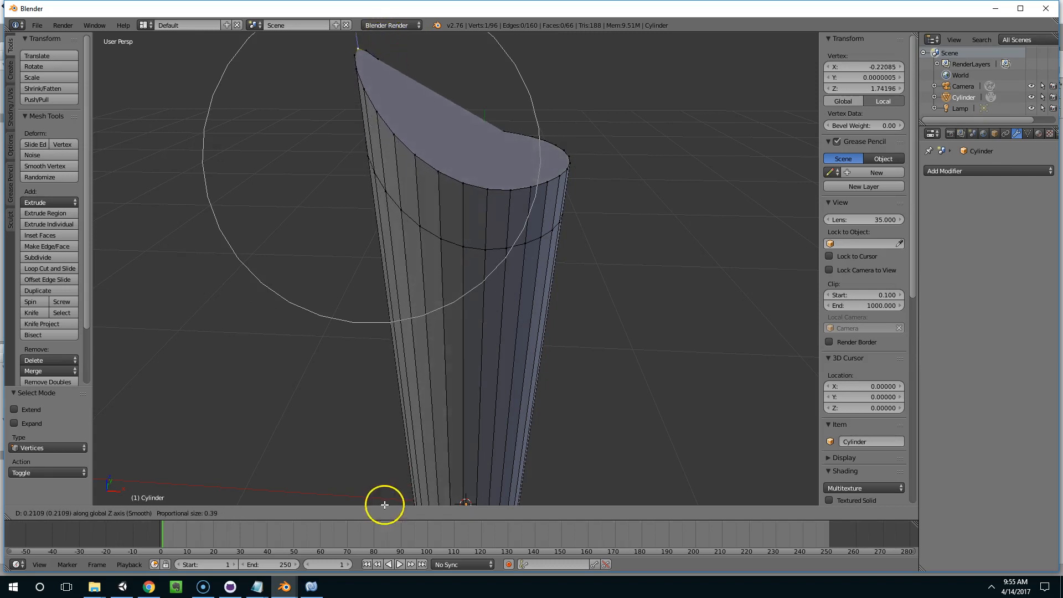
{"action": "left_click", "coordinate": [386, 49]}
Lower a rim vertex on the opposite side along Z with smooth proportional editing.
{"action": "right_click", "coordinate": [561, 153]}
{"action": "middle_click_drag", "start_coordinate": [559, 157], "coordinate": [572, 97]}
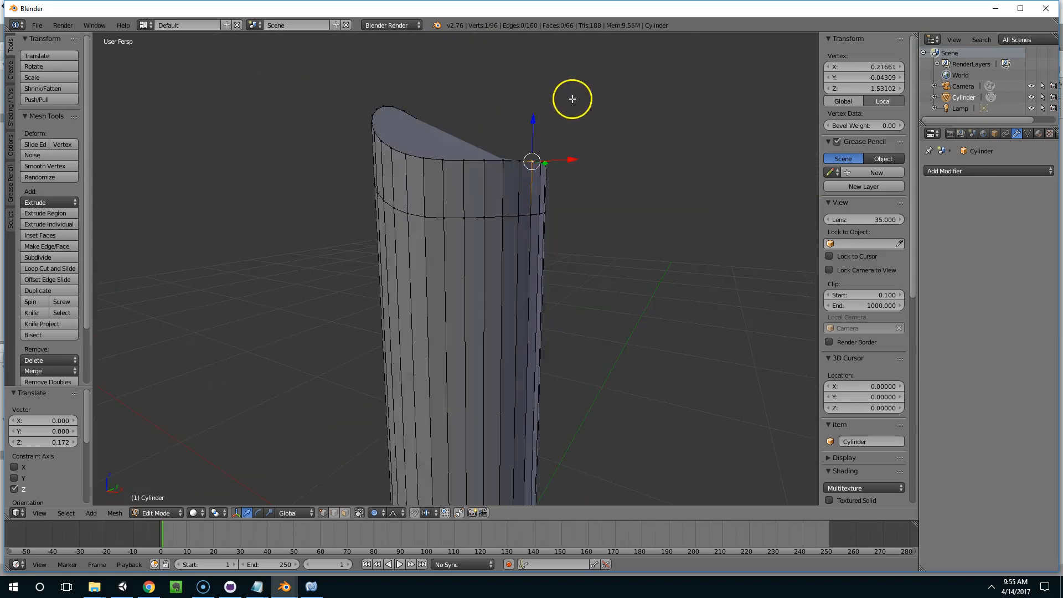
{"action": "key", "text": "g"}
{"action": "key", "text": "z"}
{"action": "scroll", "coordinate": [564, 157], "scroll_direction": "up", "scroll_amount": 2}
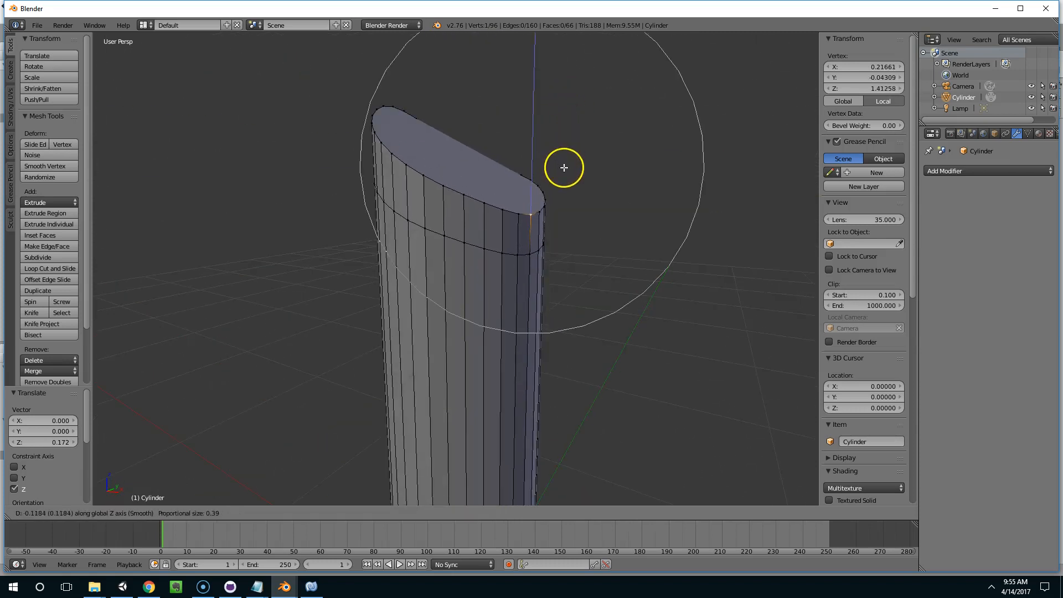
{"action": "left_click", "coordinate": [563, 198]}
{"action": "middle_click_drag", "start_coordinate": [562, 198], "coordinate": [656, 205]}
Undo both vertex moves and try to rotate the two opposite rim vertices together with proportional editing.
{"action": "key", "text": "ctrl+z"}
{"action": "key", "text": "ctrl+z"}
{"action": "right_click", "coordinate": [658, 225], "text": "shift"}
{"action": "key", "text": "g"}
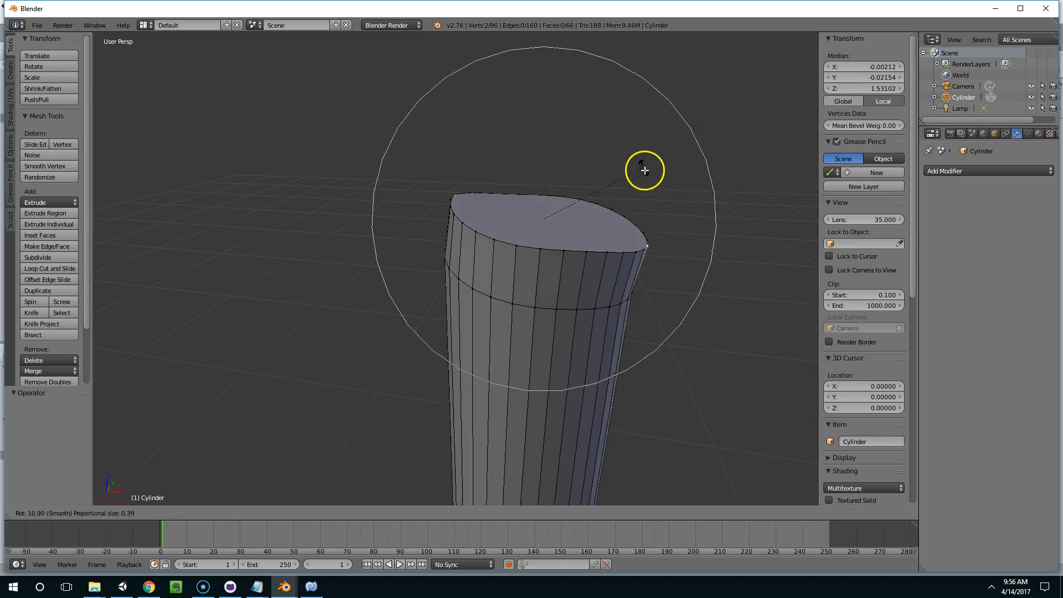
{"action": "right_click", "coordinate": [647, 191]}
Select the rim vertex at the negative X end and try to raise it along Z with smooth falloff.
{"action": "middle_click_drag", "start_coordinate": [408, 195], "coordinate": [480, 155]}
{"action": "right_click", "coordinate": [458, 192]}
{"action": "key", "text": "g"}
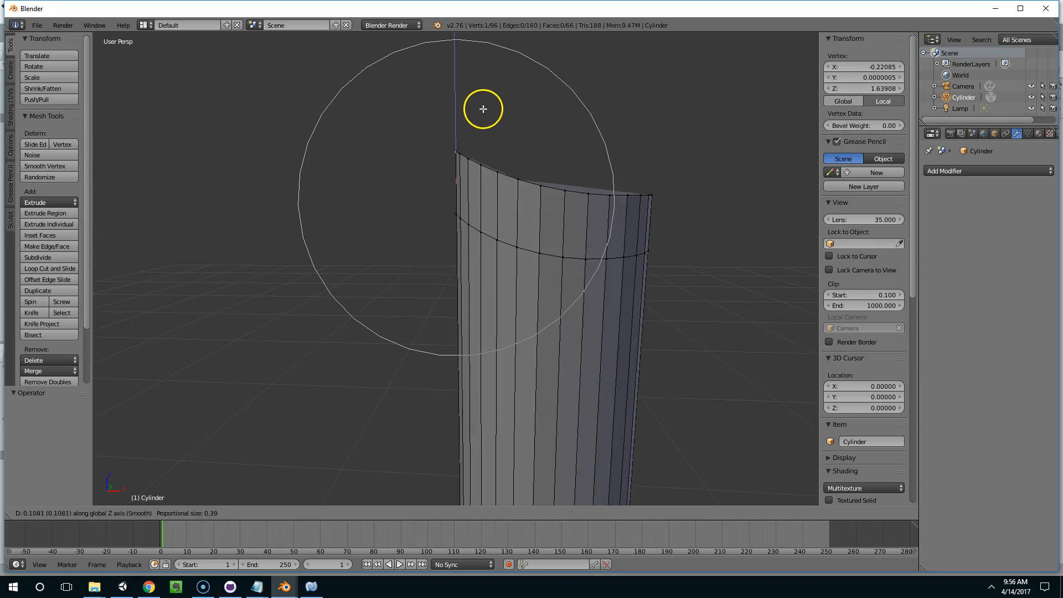
{"action": "right_click", "coordinate": [477, 74]}
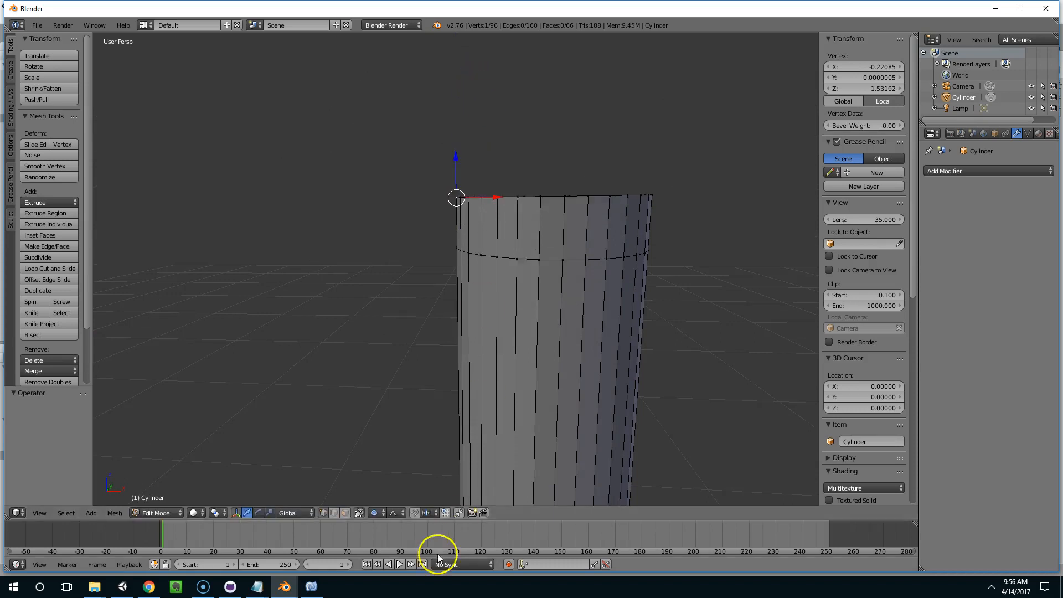
Set the proportional editing falloff to linear and raise the rim vertex about 0.199 along Z.
{"action": "left_click", "coordinate": [393, 512]}
{"action": "left_click", "coordinate": [432, 433]}
{"action": "key", "text": "g"}
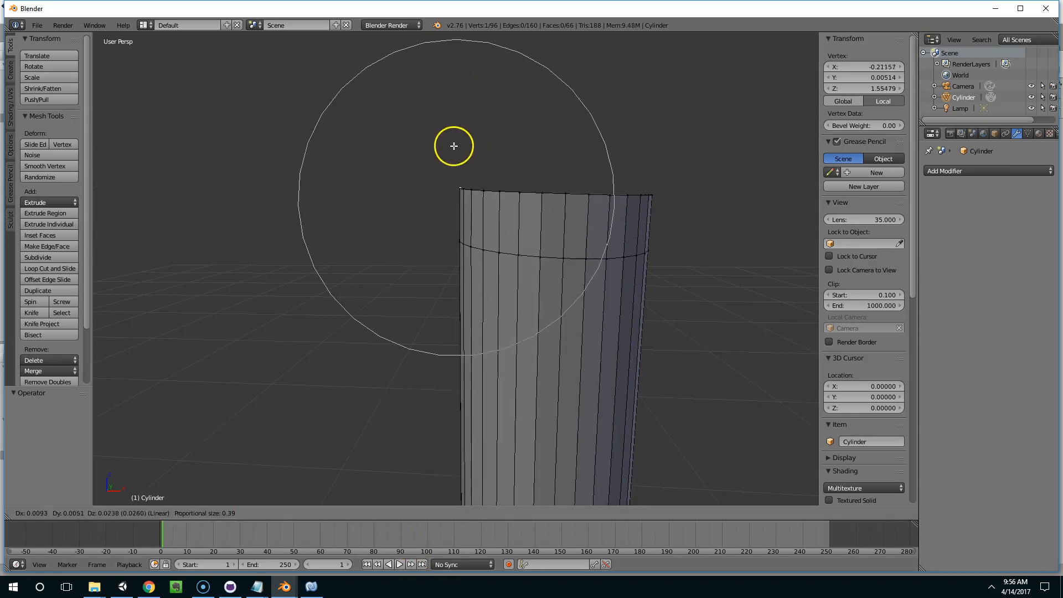
{"action": "key", "text": "z"}
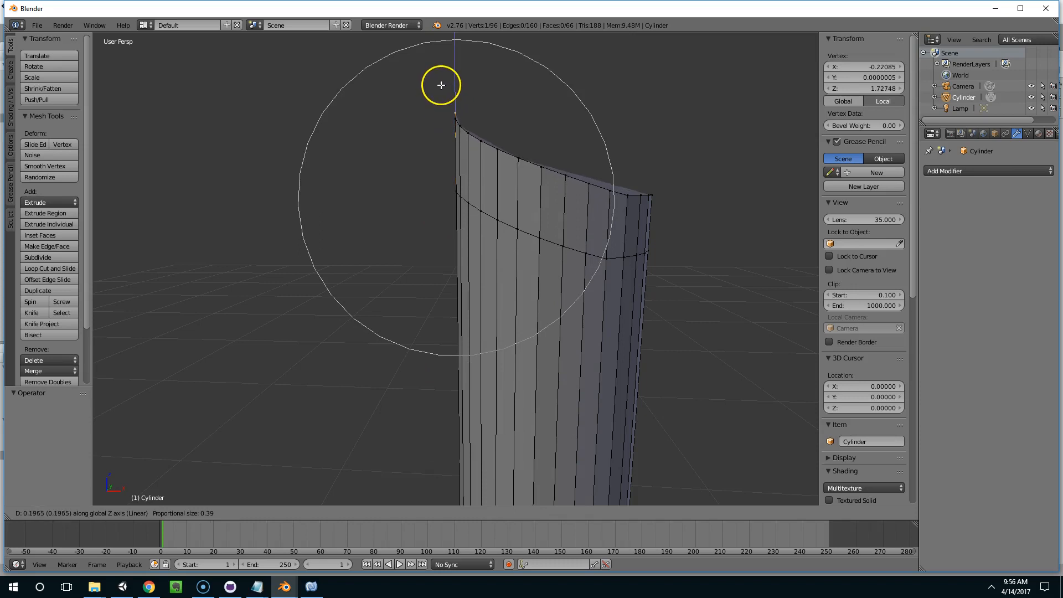
{"action": "left_click", "coordinate": [441, 86]}
Try to lower a vertex on the opposite side of the rim along Z with linear falloff.
{"action": "right_click", "coordinate": [652, 188]}
{"action": "key", "text": "g"}
{"action": "key", "text": "z"}
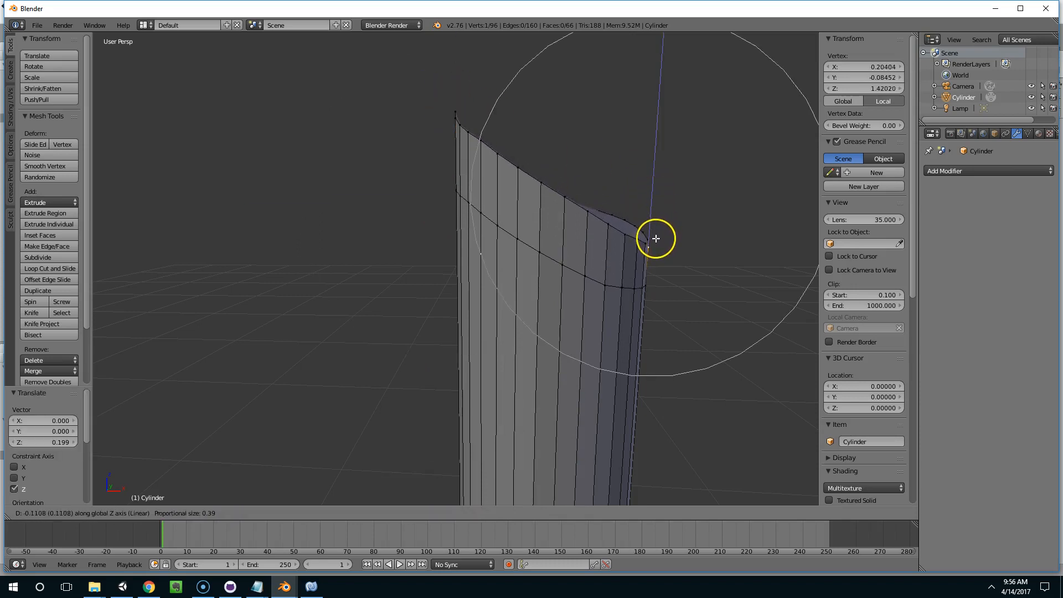
{"action": "right_click", "coordinate": [644, 188]}
Inspect the cylinder in wireframe from several views to locate and select the rim vertex directly opposite the raised one.
{"action": "middle_click_drag", "start_coordinate": [643, 189], "coordinate": [661, 232]}
{"action": "left_click_drag", "start_coordinate": [662, 232], "coordinate": [681, 197]}
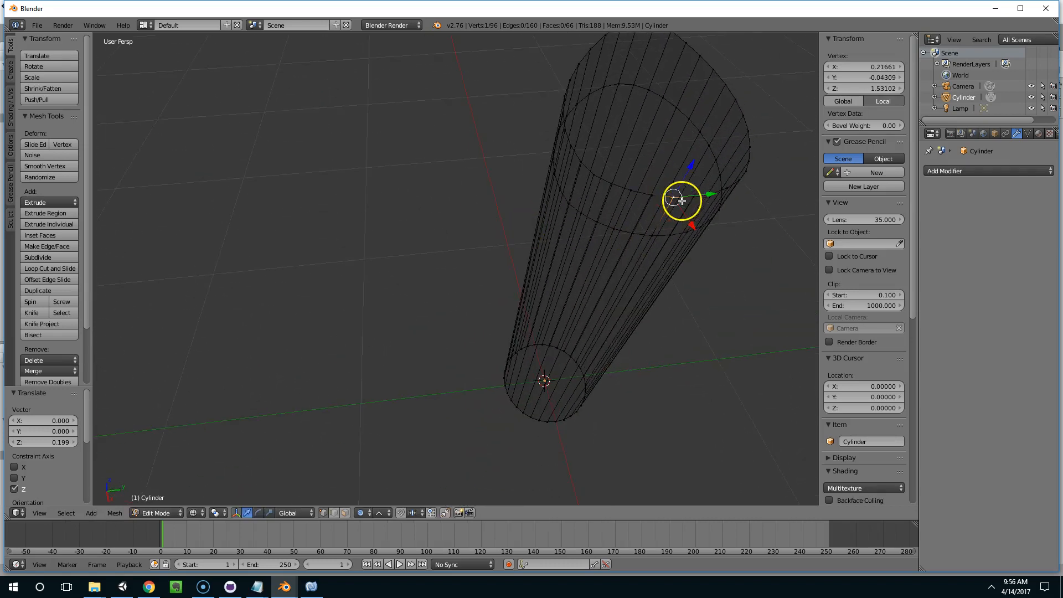
{"action": "middle_click_drag", "start_coordinate": [681, 197], "coordinate": [650, 213]}
{"action": "key", "text": "KP_1"}
{"action": "key", "text": "KP_3"}
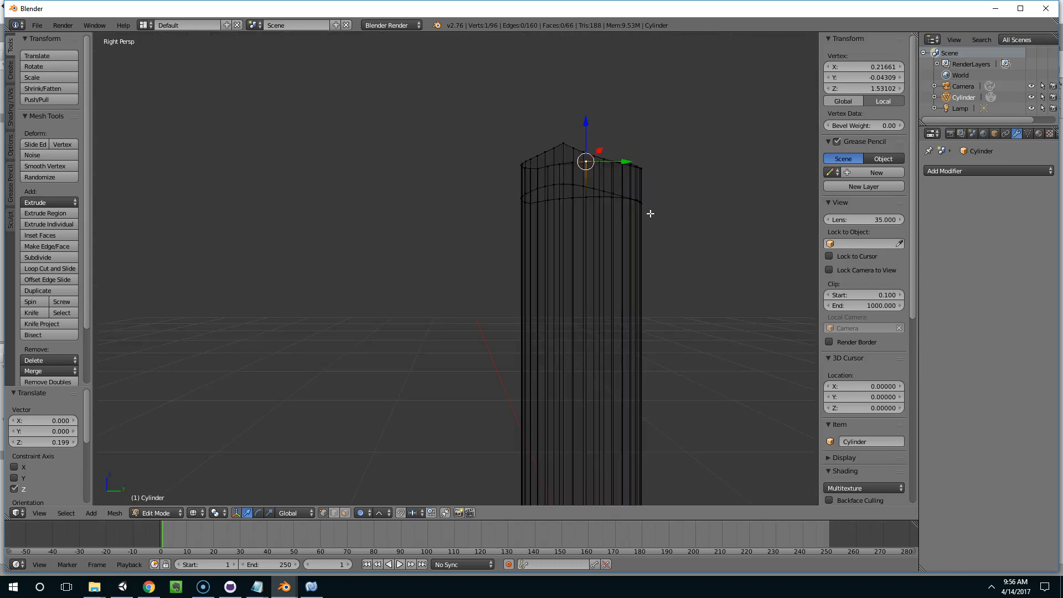
{"action": "key", "text": "KP_7"}
{"action": "middle_click_drag", "start_coordinate": [412, 133], "coordinate": [456, 239]}
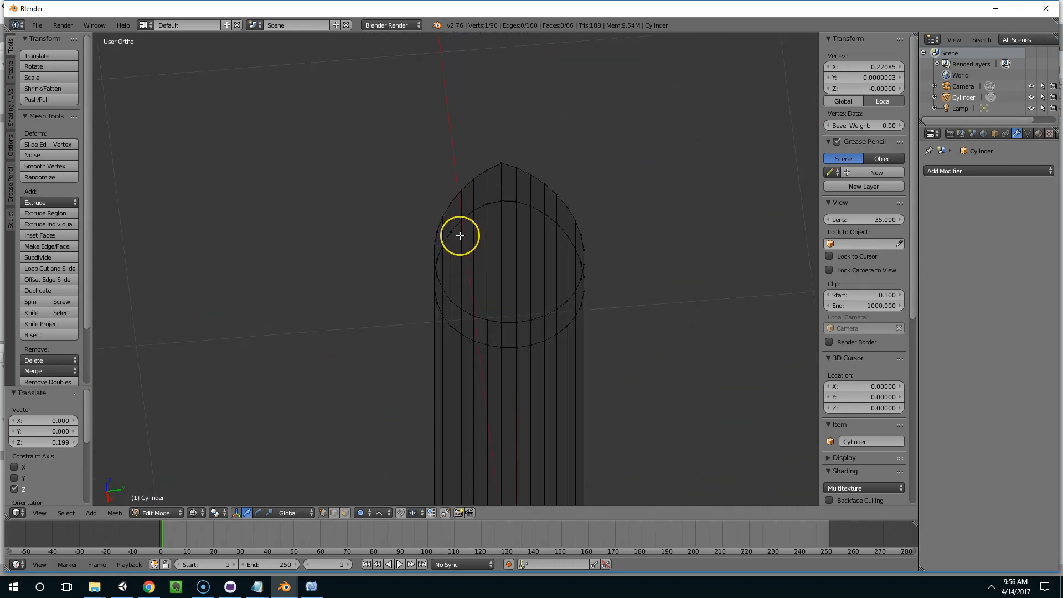
{"action": "key", "text": "KP_7"}
{"action": "key", "text": "z"}
{"action": "right_click", "coordinate": [519, 209]}
Try to lower the rim vertex at the positive X end along Z, and undo the raise of the opposite vertex.
{"action": "middle_click_drag", "start_coordinate": [550, 211], "coordinate": [485, 97]}
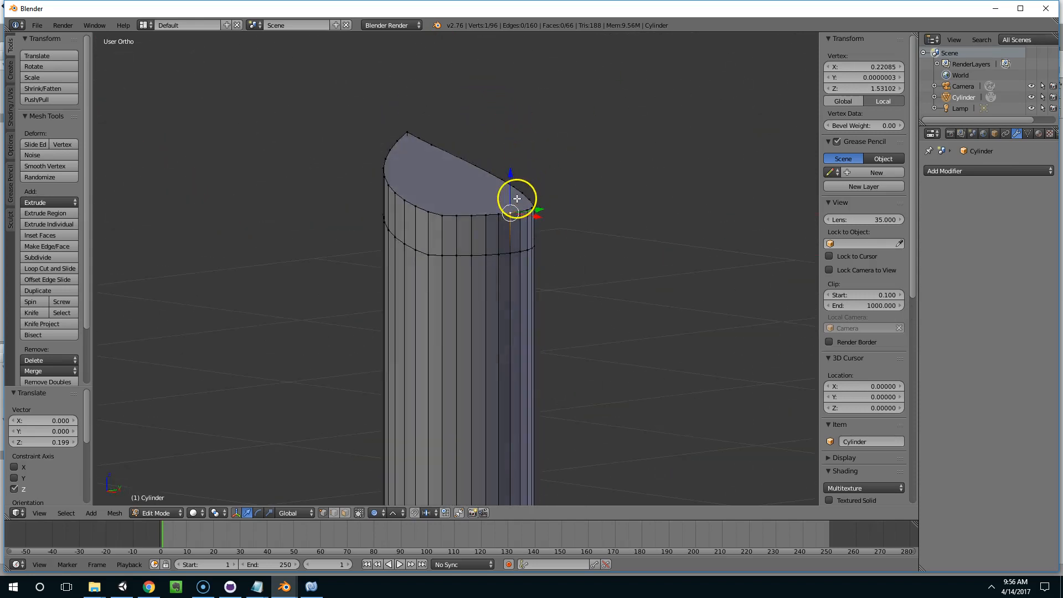
{"action": "key", "text": "g"}
{"action": "key", "text": "z"}
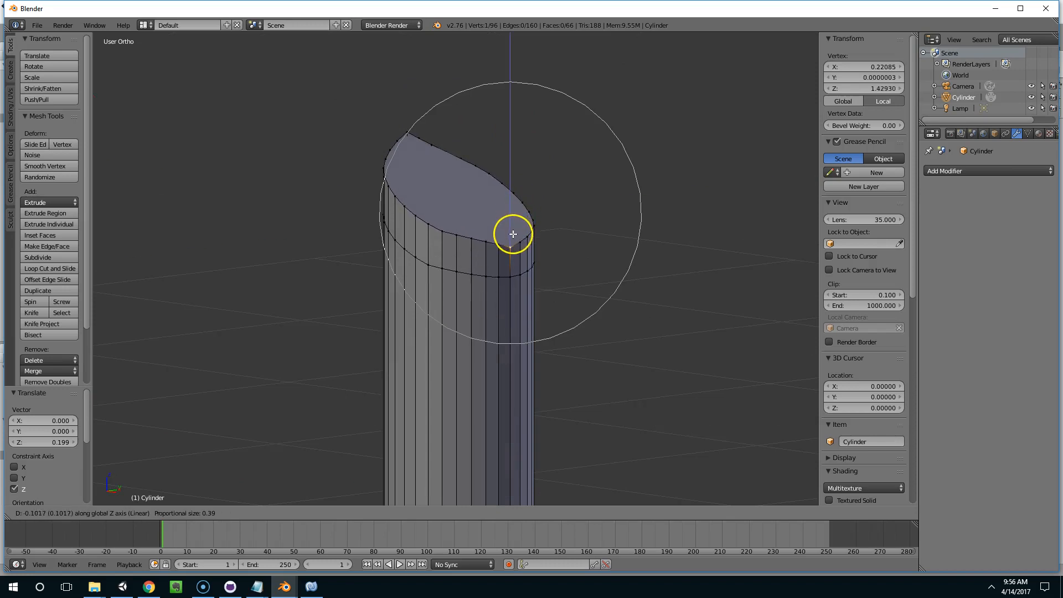
{"action": "right_click", "coordinate": [514, 242]}
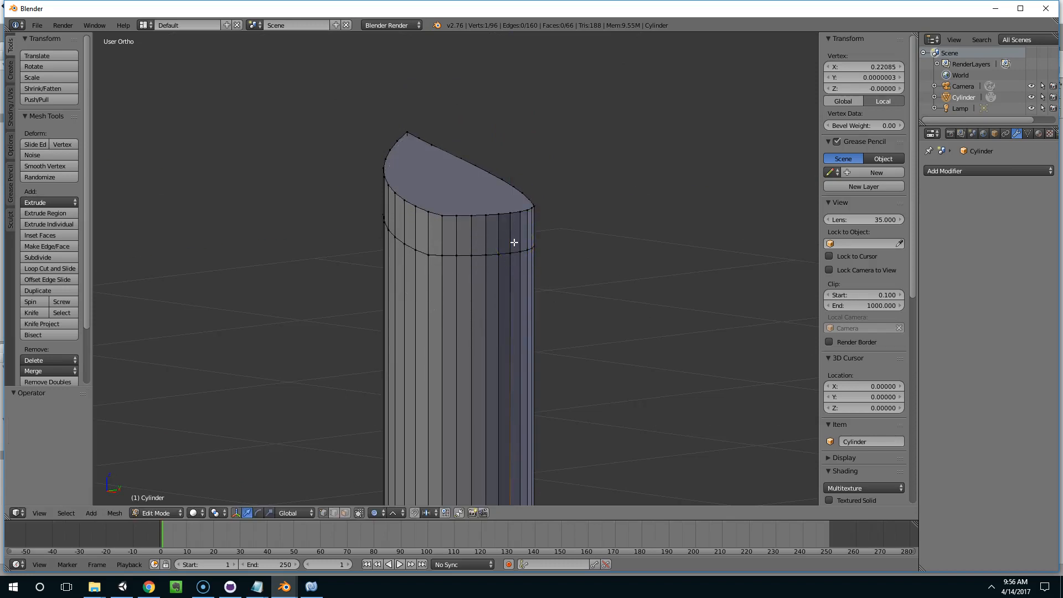
{"action": "key", "text": "ctrl+z"}
{"action": "key", "text": "ctrl+z"}
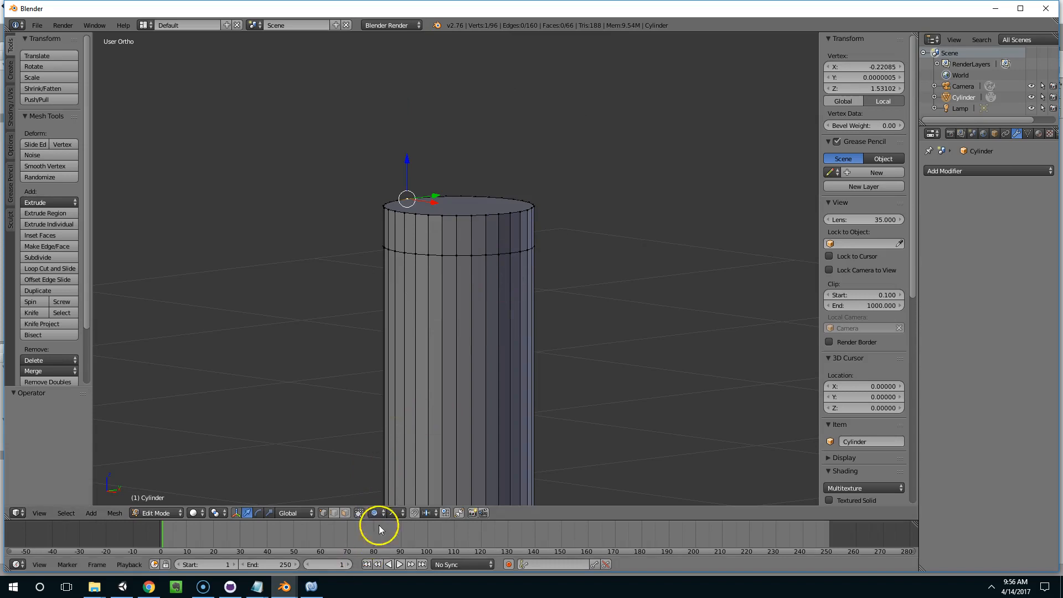
Set the proportional editing falloff to sphere and raise the selected rim vertex along Z with a proportional size of about 0.47.
{"action": "left_click", "coordinate": [394, 512]}
{"action": "left_click", "coordinate": [422, 487]}
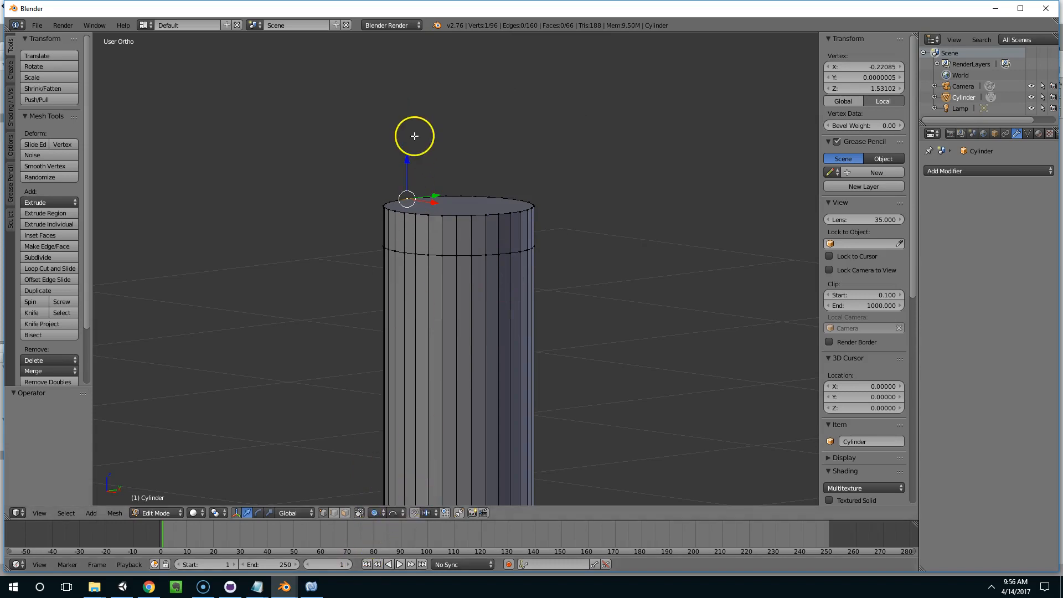
{"action": "key", "text": "g"}
{"action": "key", "text": "z"}
{"action": "scroll", "coordinate": [411, 90], "scroll_direction": "down", "scroll_amount": 1}
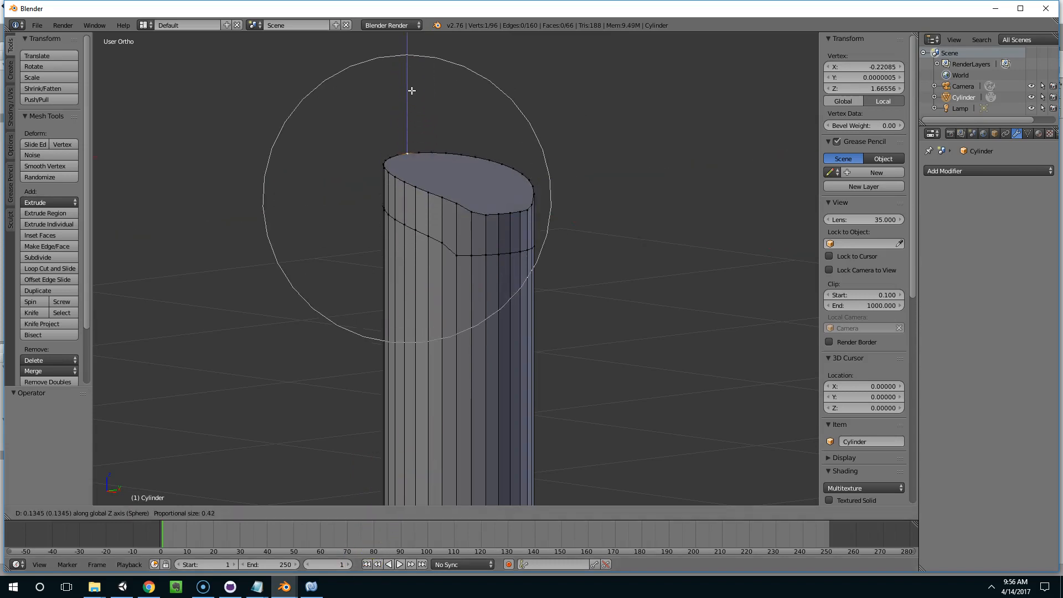
{"action": "scroll", "coordinate": [411, 91], "scroll_direction": "down", "scroll_amount": 1}
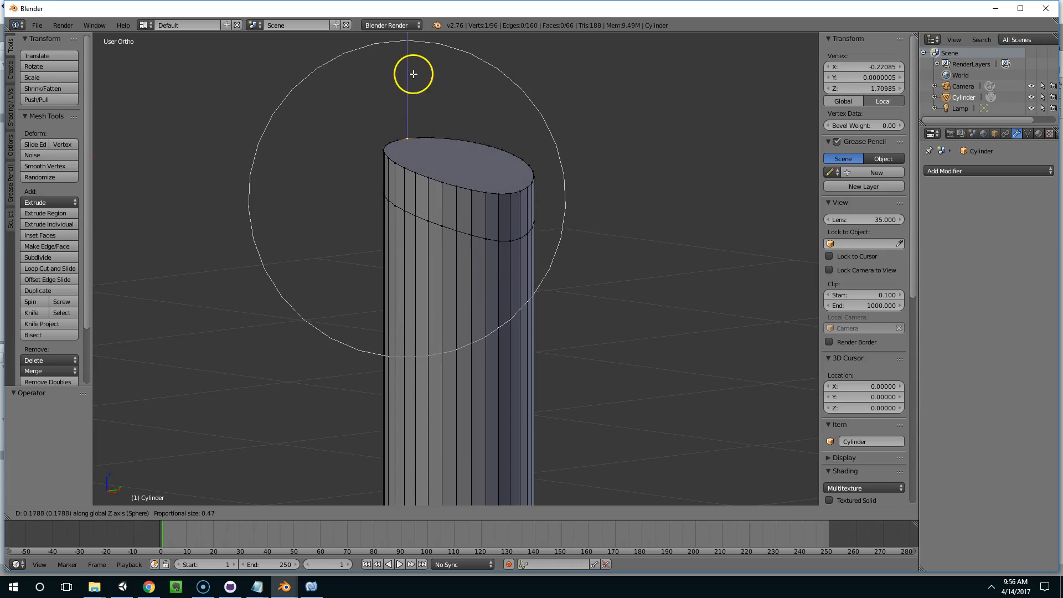
{"action": "mouse_move", "coordinate": [404, 436]}
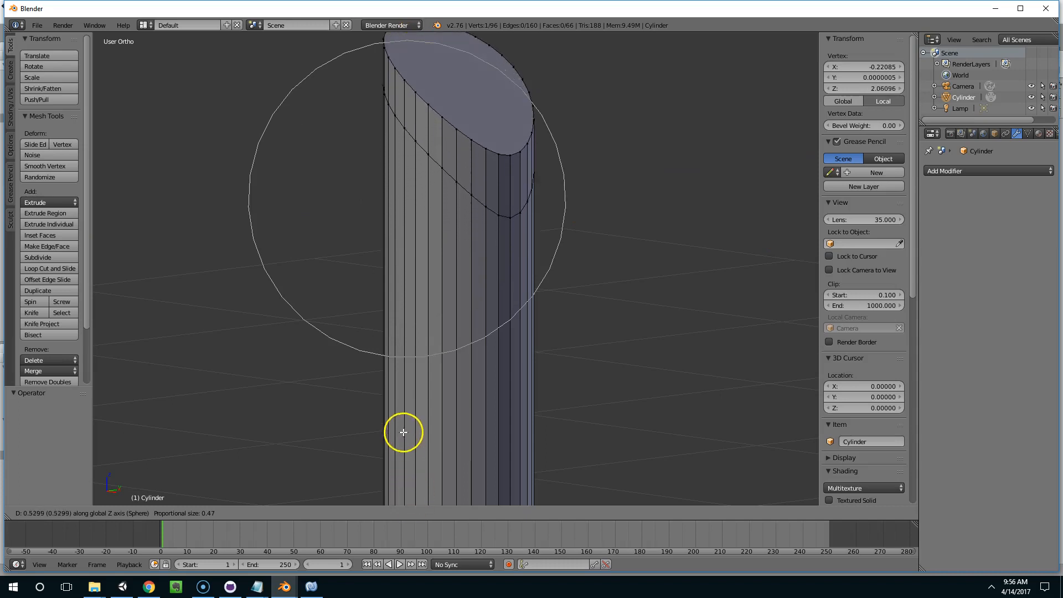
{"action": "left_click", "coordinate": [396, 401]}
Box-select the slanted top's vertices in wireframe, lower them along Z, and return to a solid view in Object Mode.
{"action": "middle_click_drag", "start_coordinate": [396, 401], "coordinate": [470, 330]}
{"action": "scroll", "coordinate": [457, 337], "scroll_direction": "down", "scroll_amount": 3}
{"action": "key", "text": "z"}
{"action": "key", "text": "b"}
{"action": "left_click_drag", "start_coordinate": [382, 142], "coordinate": [496, 243]}
{"action": "left_click_drag", "start_coordinate": [458, 159], "coordinate": [467, 223]}
{"action": "key", "text": "Tab"}
{"action": "key", "text": "z"}
{"action": "middle_click_drag", "start_coordinate": [469, 225], "coordinate": [460, 258]}
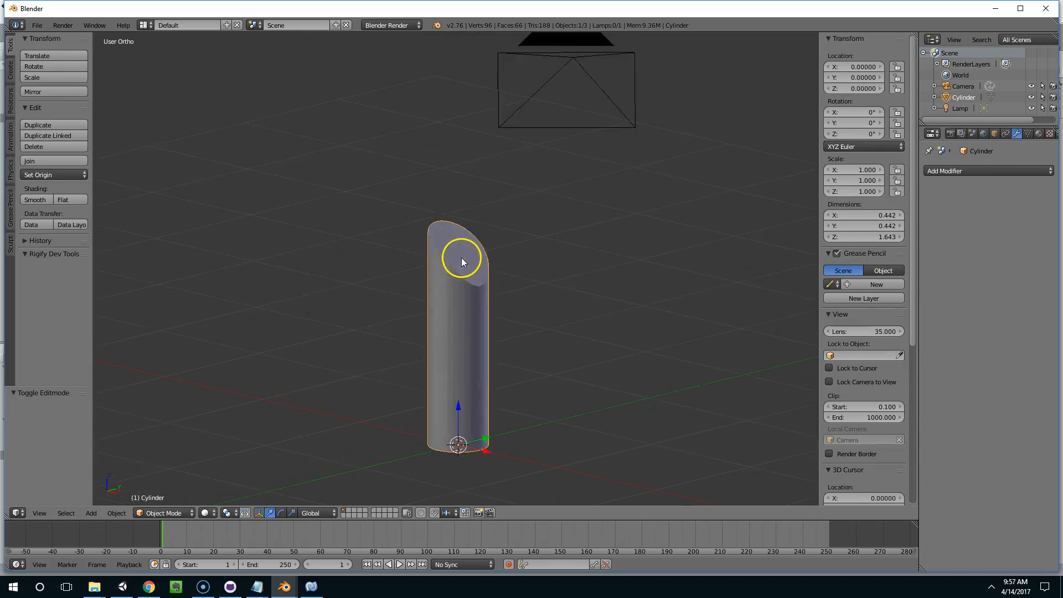
Switch to face selection in Edit Mode and duplicate the slanted top face in place.
{"action": "scroll", "coordinate": [461, 257], "scroll_direction": "up", "scroll_amount": 2}
{"action": "key", "text": "Tab"}
{"action": "right_click", "coordinate": [480, 248]}
{"action": "key", "text": "ctrl+Tab"}
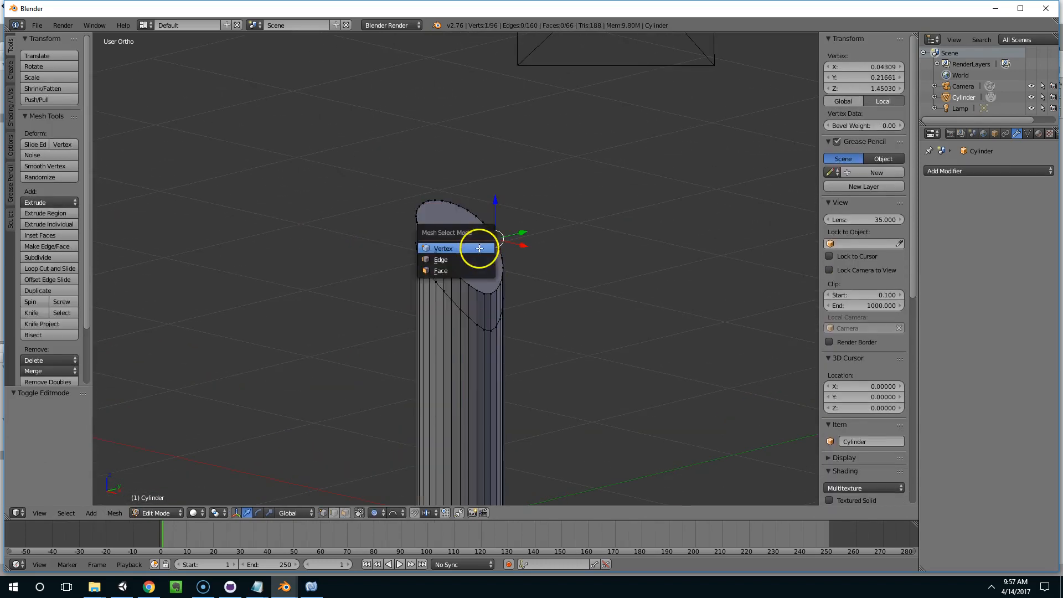
{"action": "left_click", "coordinate": [444, 271]}
{"action": "right_click", "coordinate": [477, 258]}
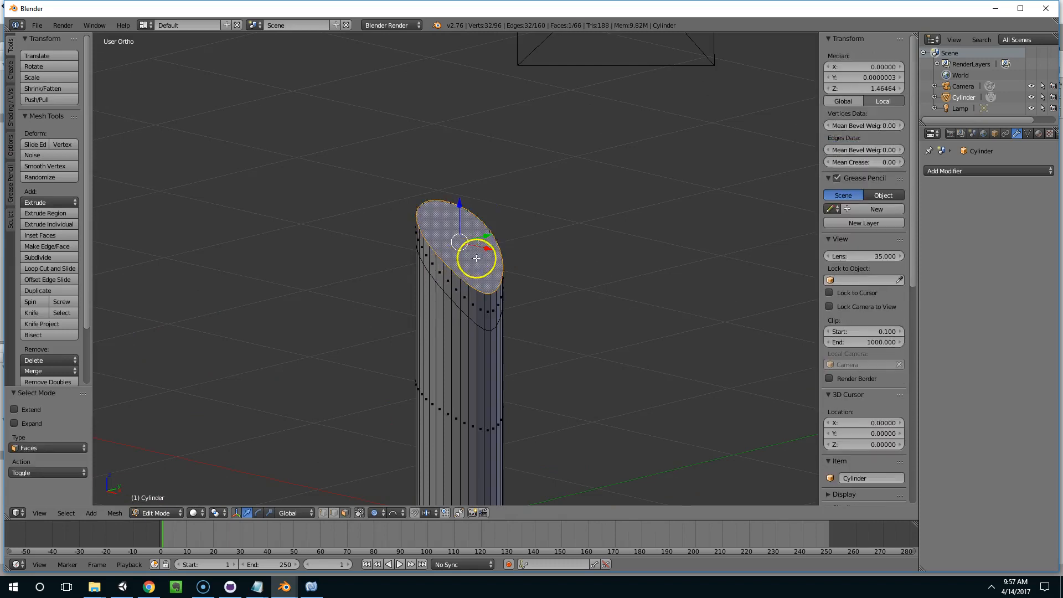
{"action": "key", "text": "shift+d"}
{"action": "right_click", "coordinate": [579, 273]}
Turn off proportional editing and scale the duplicated top face to about 0.488.
{"action": "key", "text": "s"}
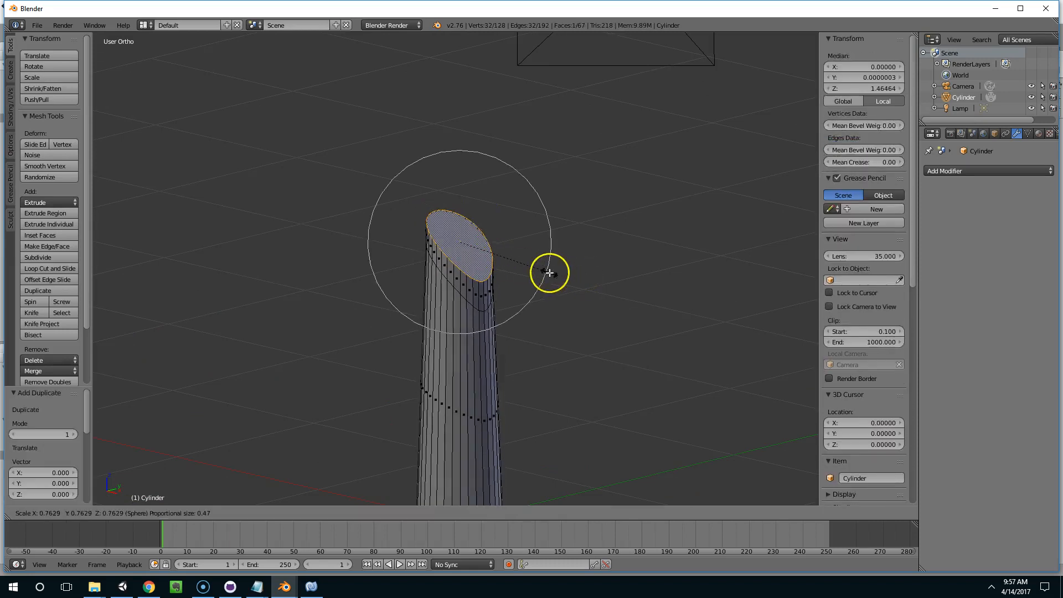
{"action": "right_click", "coordinate": [542, 270]}
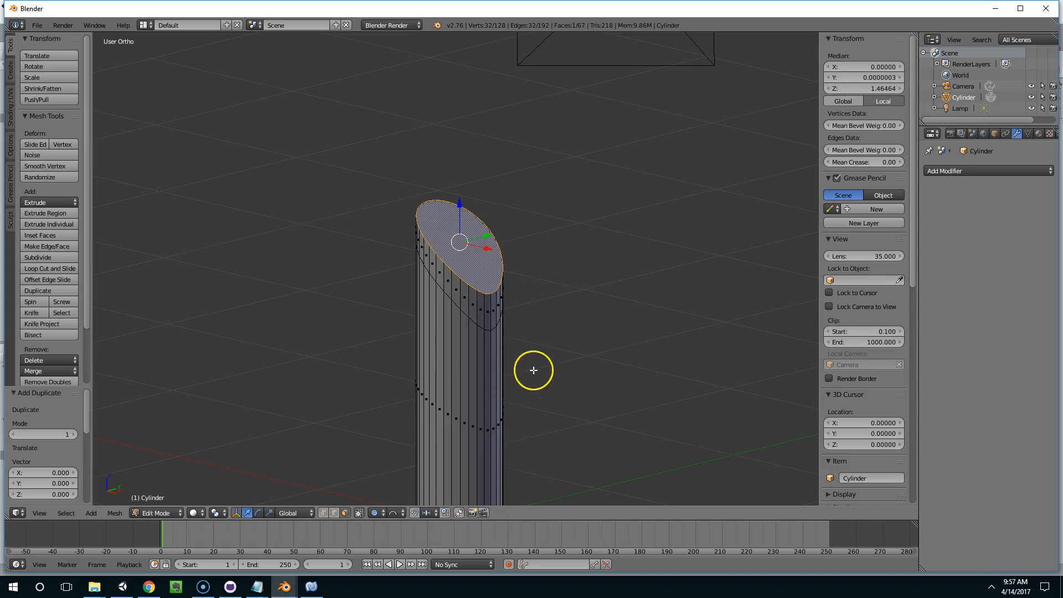
{"action": "key", "text": "o"}
{"action": "key", "text": "s"}
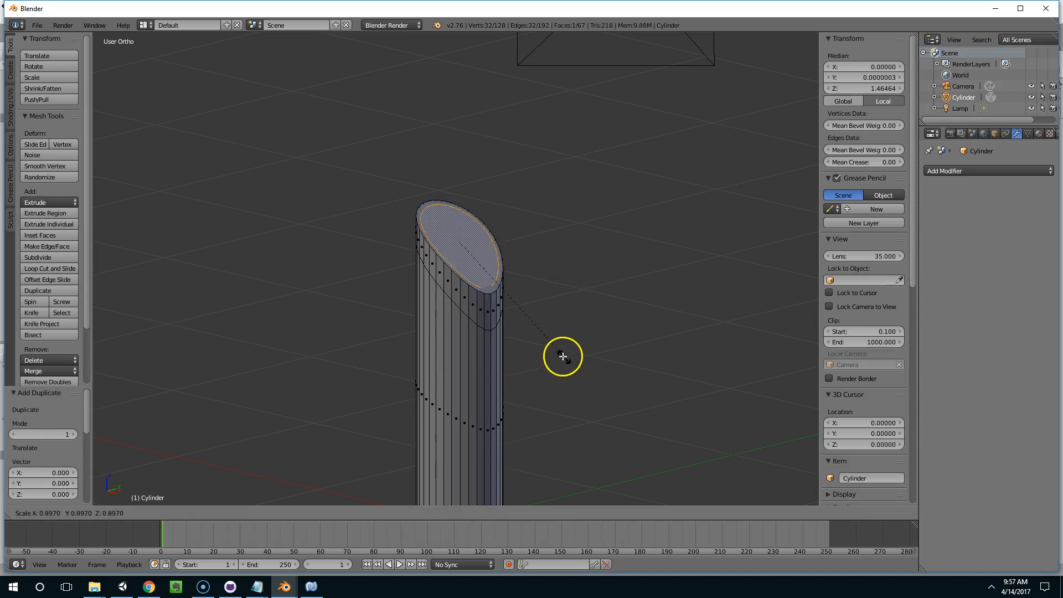
{"action": "left_click", "coordinate": [504, 314]}
Extrude the small face slightly along its normal and raise it about 0.093 along Z to form the button.
{"action": "key", "text": "e"}
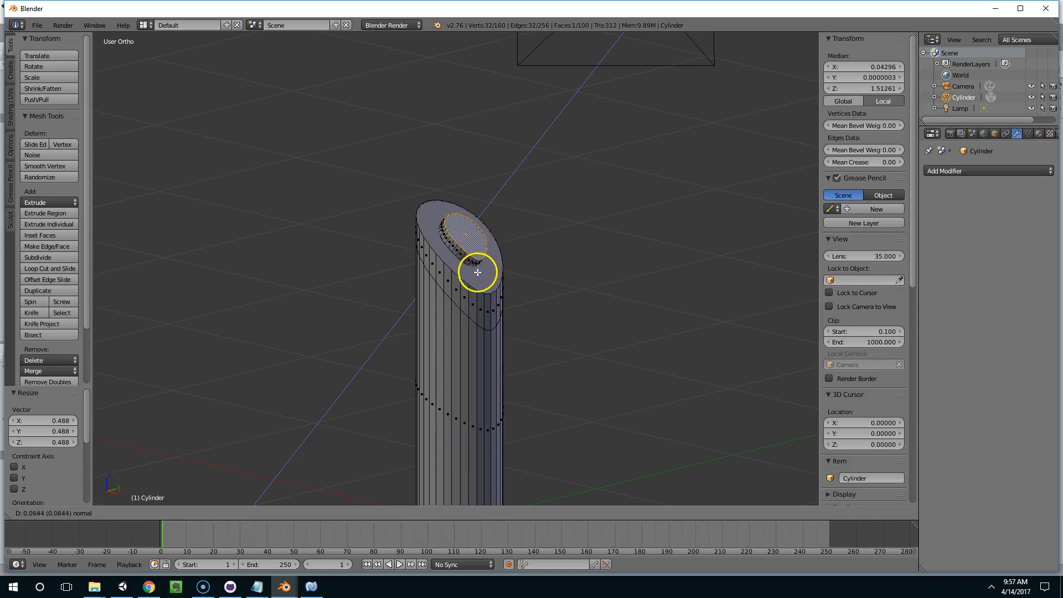
{"action": "left_click", "coordinate": [445, 228]}
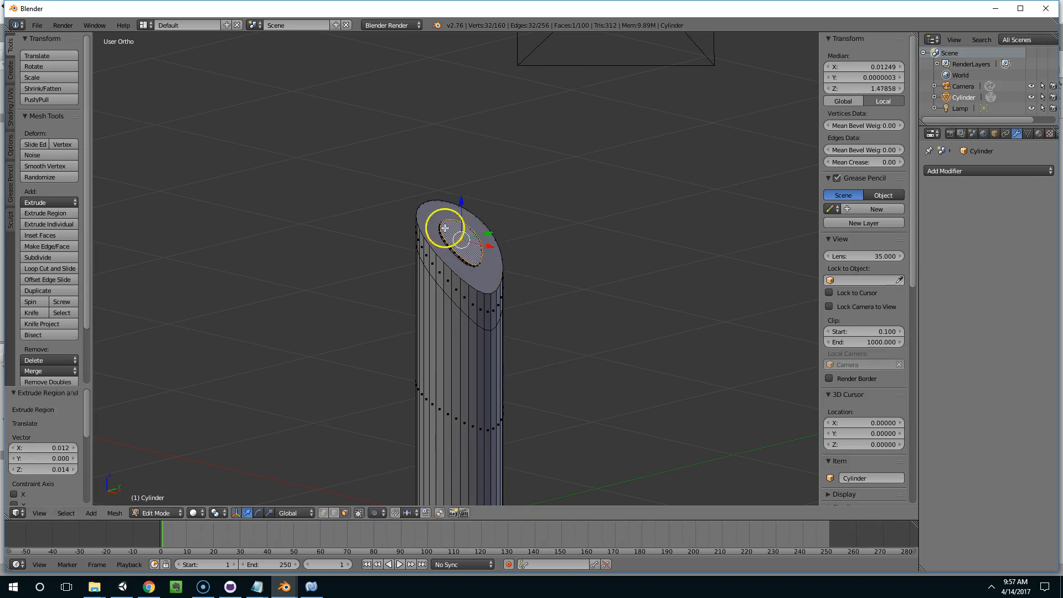
{"action": "left_click_drag", "start_coordinate": [458, 204], "coordinate": [462, 184]}
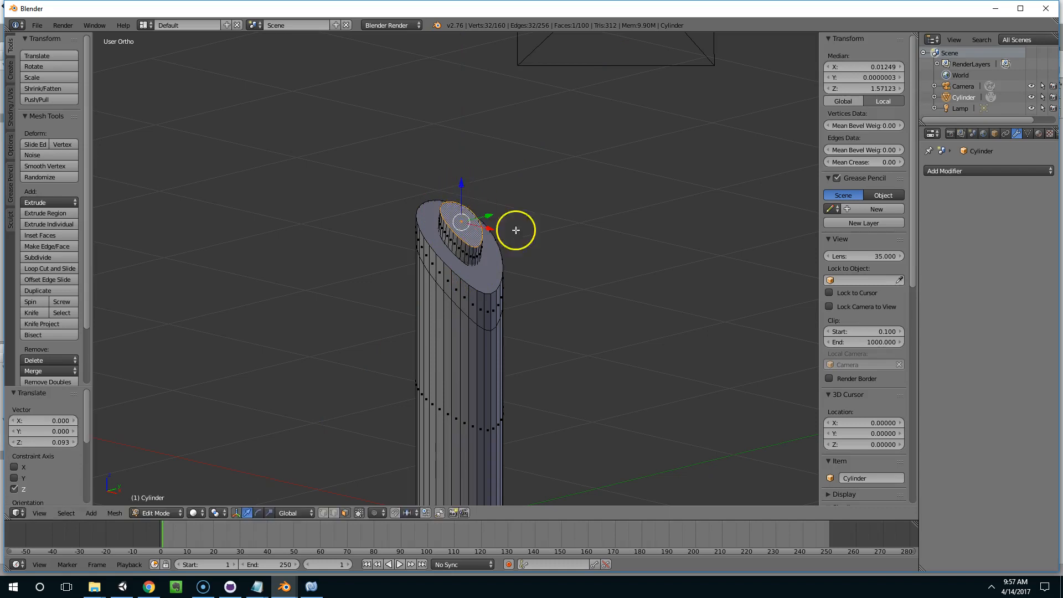
{"action": "key", "text": "Tab"}
{"action": "mouse_move", "coordinate": [507, 280]}
{"action": "middle_mouse_down"}
{"action": "mouse_move", "coordinate": [430, 279]}
{"action": "mouse_move", "coordinate": [516, 279]}
{"action": "middle_mouse_up"}
{"action": "key", "text": "Tab"}
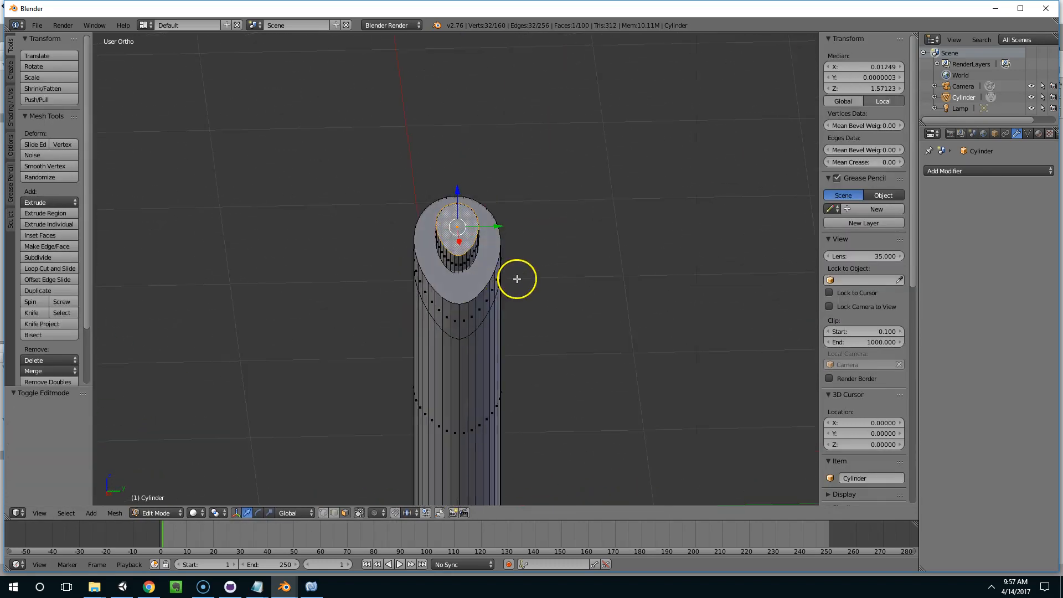
Select all linked button geometry and create three materials on the cylinder named Primary, Button and Detail.
{"action": "key", "text": "ctrl+l"}
{"action": "left_click", "coordinate": [1038, 133]}
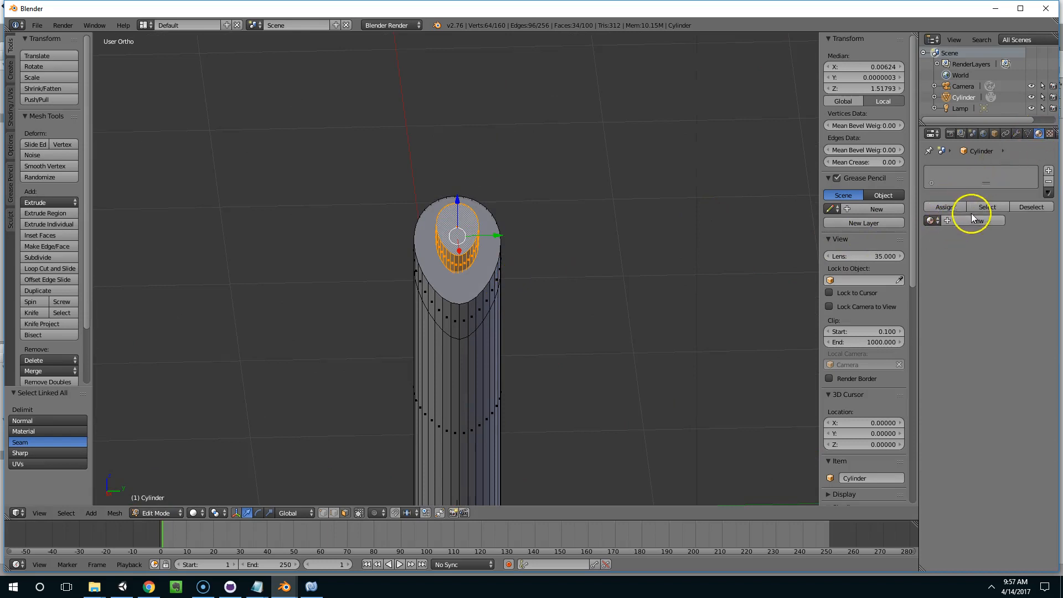
{"action": "left_click", "coordinate": [988, 221]}
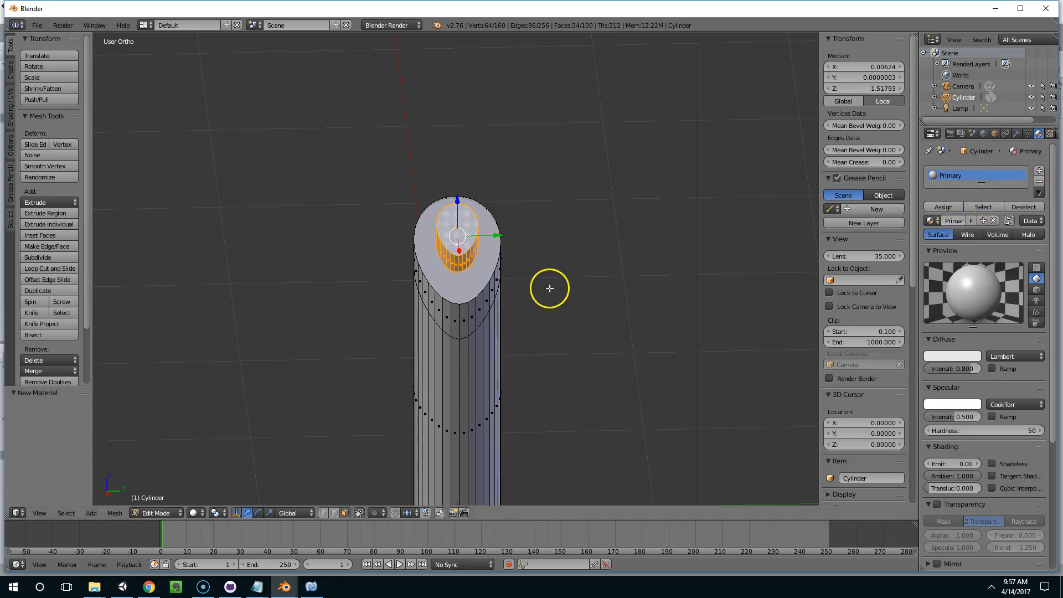
{"action": "left_click", "coordinate": [1039, 171]}
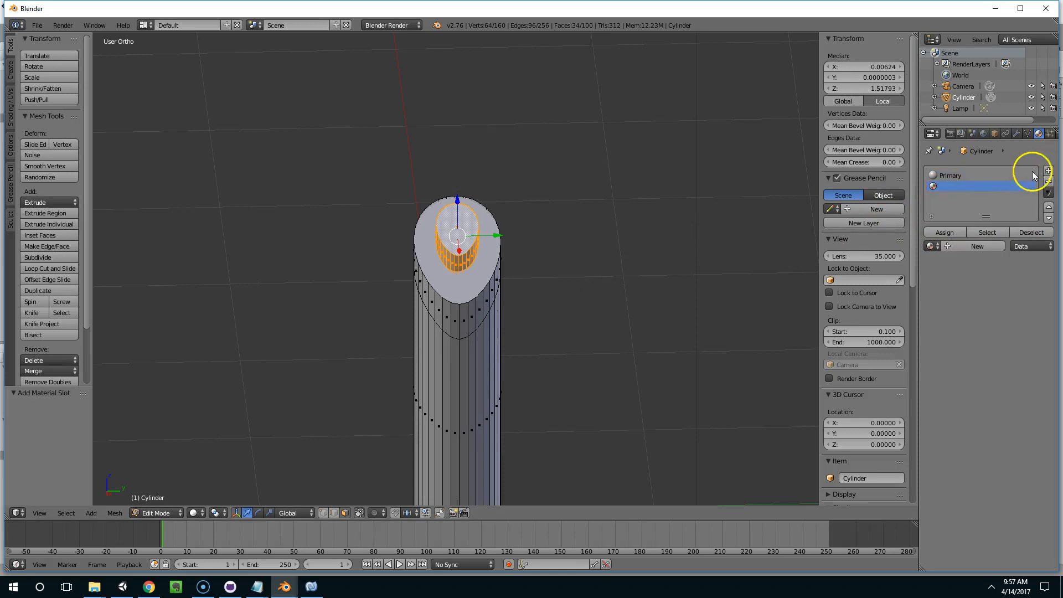
{"action": "left_click", "coordinate": [943, 246]}
{"action": "left_click", "coordinate": [954, 244]}
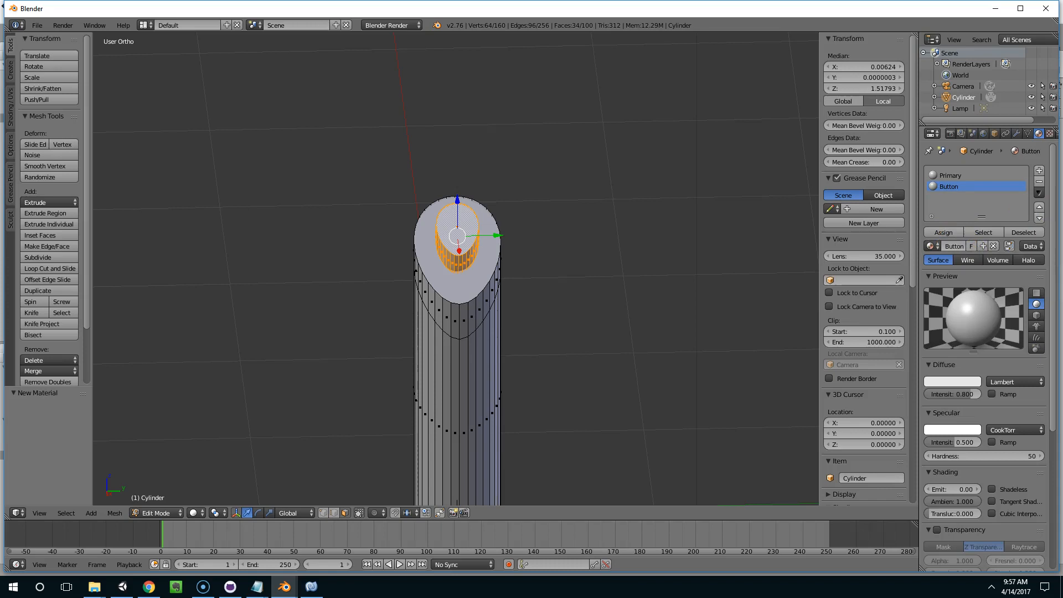
{"action": "left_click", "coordinate": [1039, 171]}
{"action": "left_click", "coordinate": [965, 247]}
{"action": "left_click", "coordinate": [966, 246]}
{"action": "type", "text": "Detail"}
Invert the selection to the podium body and assign the Primary material to it.
{"action": "middle_click_drag", "start_coordinate": [578, 358], "coordinate": [553, 244]}
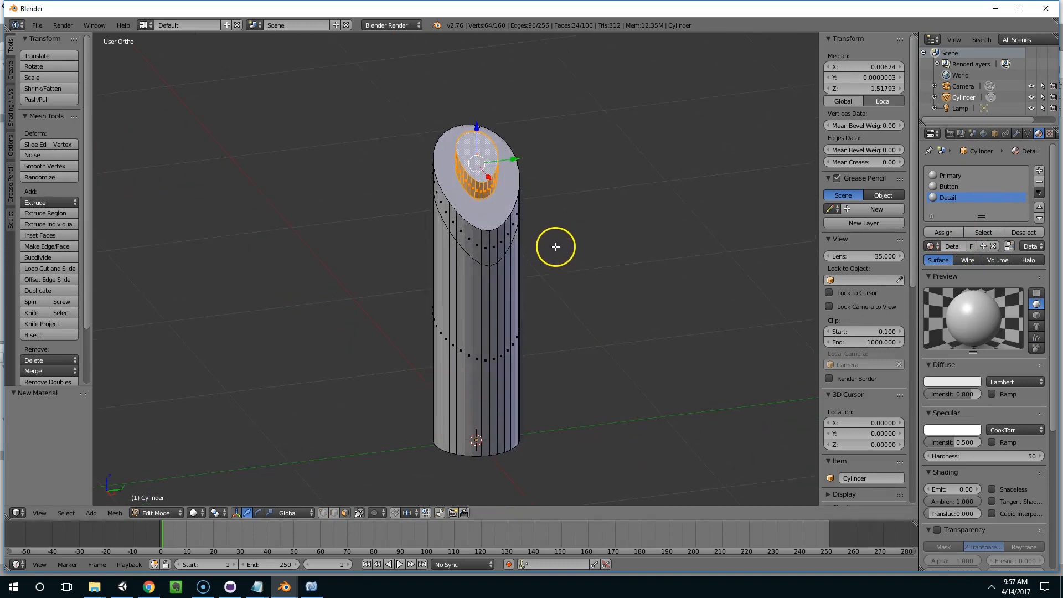
{"action": "right_click", "coordinate": [485, 177]}
{"action": "right_click", "coordinate": [479, 168], "text": "alt"}
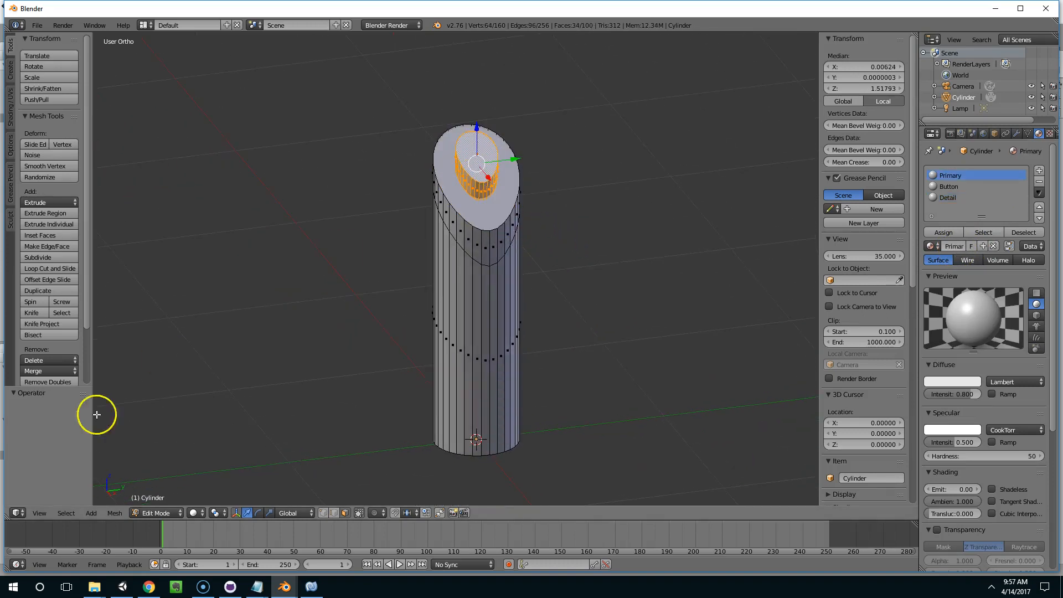
{"action": "left_click", "coordinate": [72, 510]}
{"action": "left_click", "coordinate": [76, 457]}
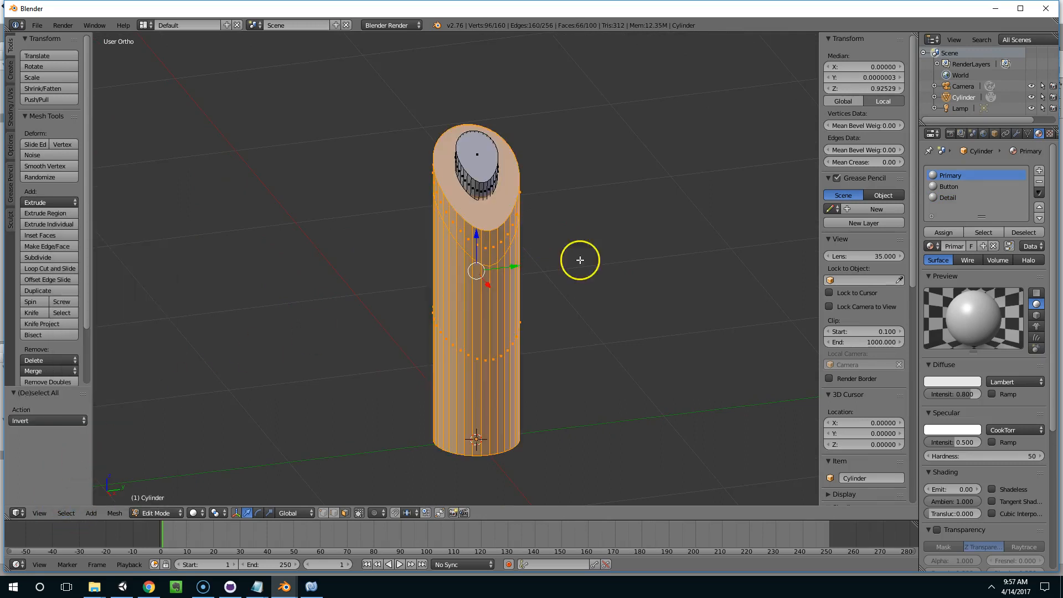
{"action": "left_click", "coordinate": [944, 232]}
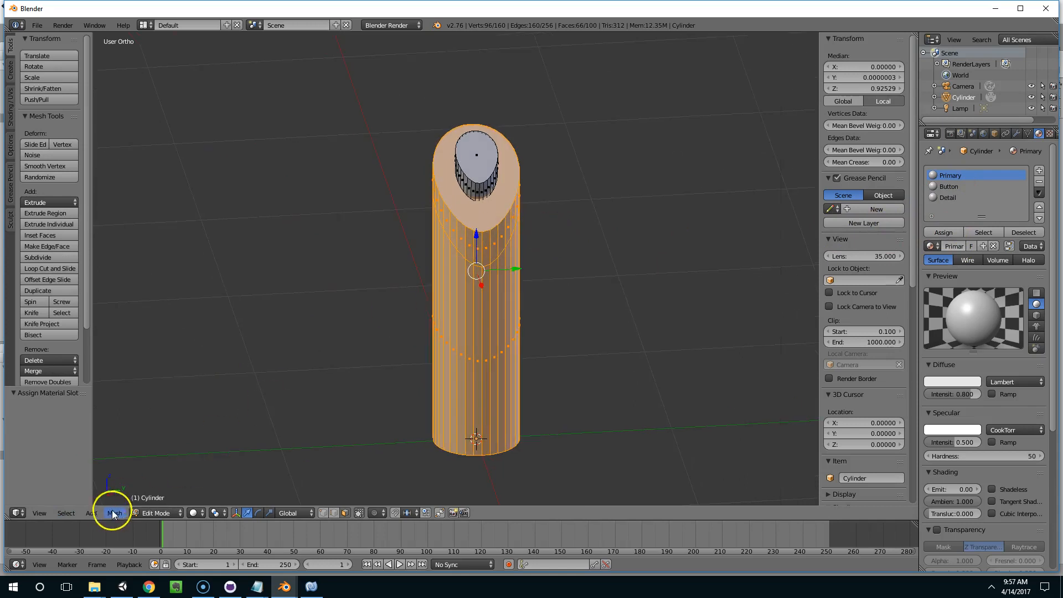
Invert the selection back to the raised button and assign the Button material to it.
{"action": "left_click", "coordinate": [91, 513]}
{"action": "left_click", "coordinate": [65, 512]}
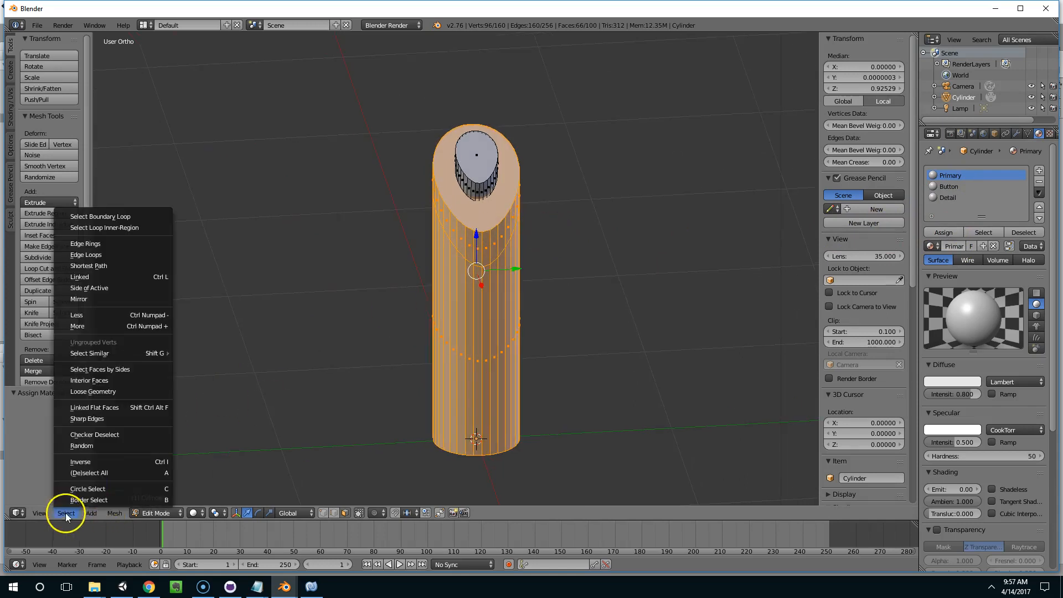
{"action": "left_click", "coordinate": [82, 457]}
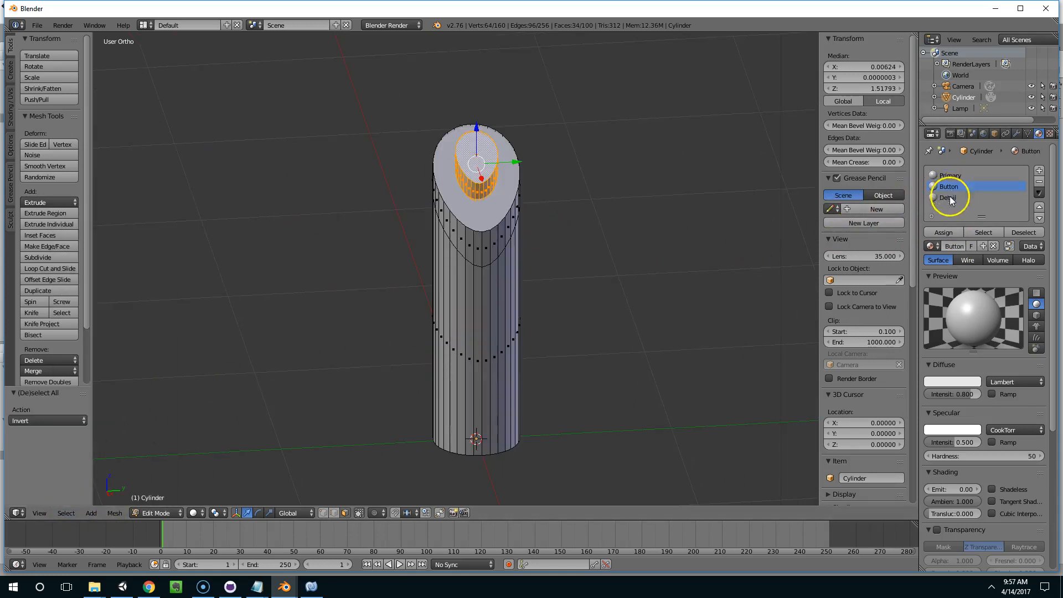
{"action": "left_click", "coordinate": [944, 233]}
Add a single loop cut around the podium body, leaving it centred without sliding.
{"action": "middle_click_drag", "start_coordinate": [659, 277], "coordinate": [520, 413]}
{"action": "key", "text": "Tab"}
{"action": "key", "text": "Tab"}
{"action": "key", "text": "ctrl+r"}
{"action": "left_click", "coordinate": [472, 405]}
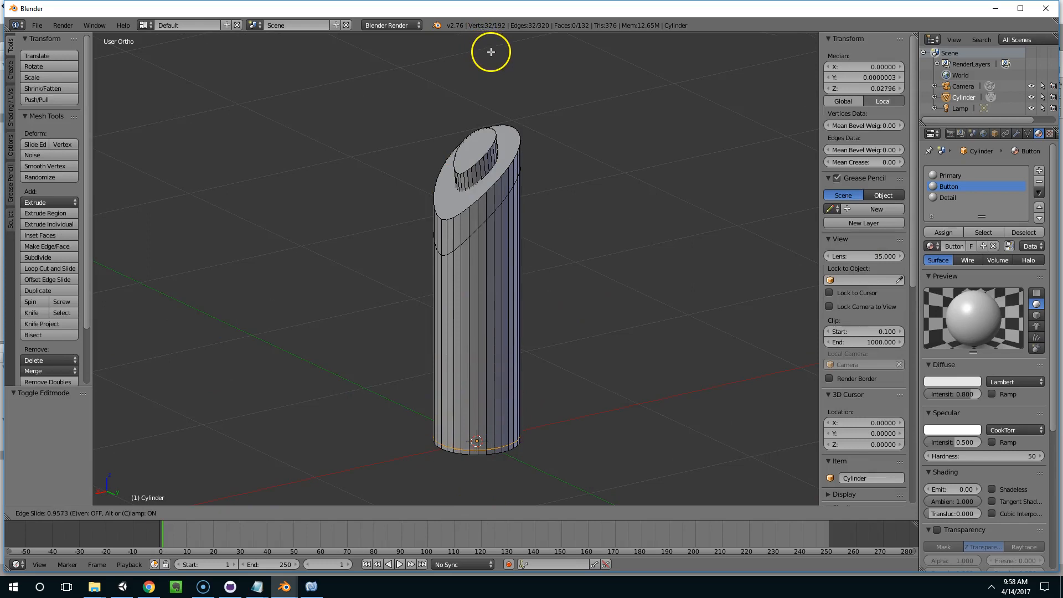
{"action": "right_click", "coordinate": [490, 52]}
Switch to face selection and duplicate the podium's bottom face in place.
{"action": "middle_click_drag", "start_coordinate": [554, 177], "coordinate": [512, 280]}
{"action": "right_click", "coordinate": [474, 387]}
{"action": "key", "text": "ctrl+Tab"}
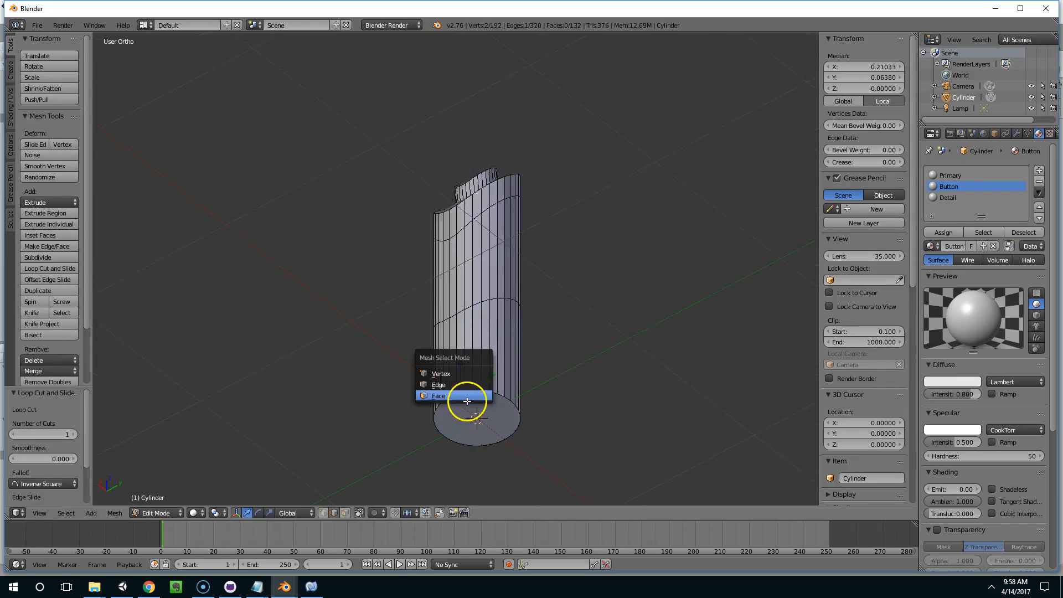
{"action": "left_click", "coordinate": [467, 400]}
{"action": "right_click", "coordinate": [493, 425]}
{"action": "middle_click_drag", "start_coordinate": [493, 425], "coordinate": [475, 392]}
{"action": "key", "text": "shift+d"}
{"action": "right_click", "coordinate": [497, 427]}
Extrude the duplicated bottom face about 0.057 upward, select the linked disc and recalculate its normals outward.
{"action": "key", "text": "e"}
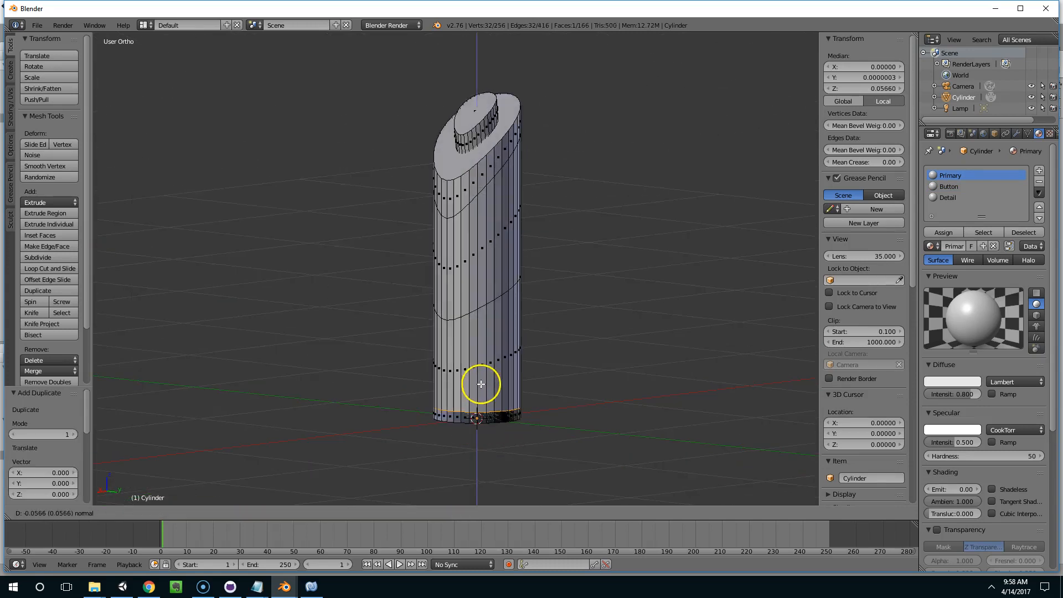
{"action": "left_click", "coordinate": [480, 383]}
{"action": "key", "text": "ctrl+l"}
{"action": "key", "text": "ctrl+n"}
Scale the base disc to about 1.356 in X and Y, excluding Z.
{"action": "middle_click_drag", "start_coordinate": [544, 320], "coordinate": [543, 391]}
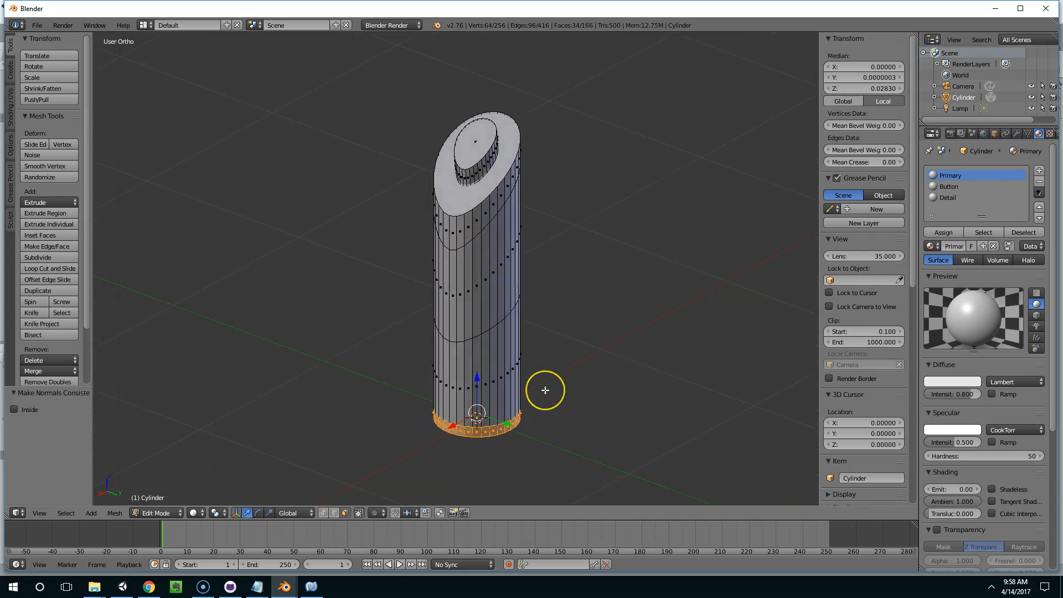
{"action": "key", "text": "s"}
{"action": "key", "text": "shift+z"}
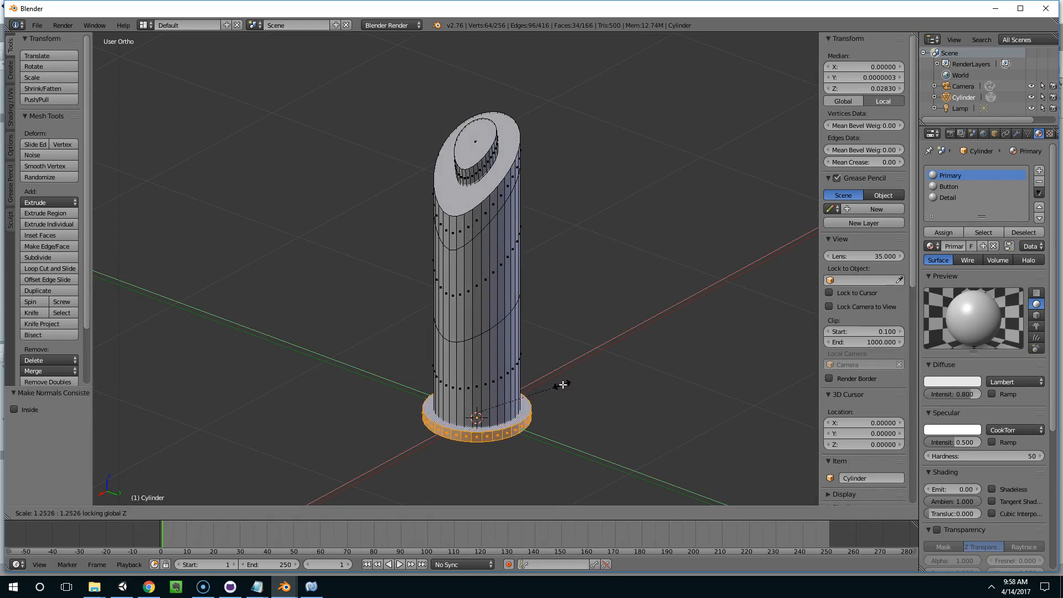
{"action": "left_click", "coordinate": [569, 383]}
Select four evenly spaced pairs of side faces around the base disc's rim.
{"action": "middle_click_drag", "start_coordinate": [566, 382], "coordinate": [488, 437]}
{"action": "right_click", "coordinate": [499, 443]}
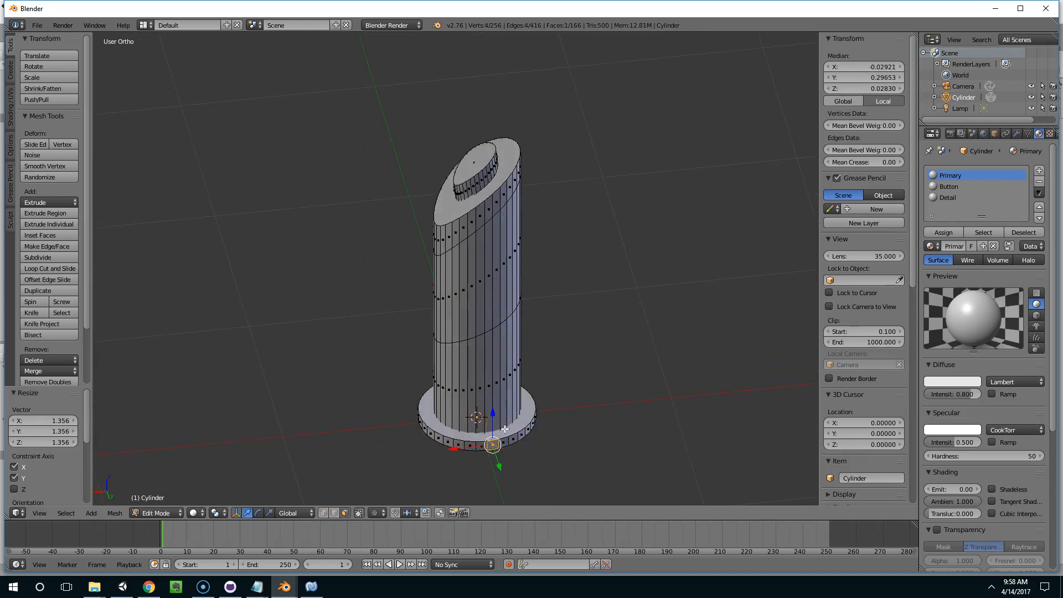
{"action": "middle_click_drag", "start_coordinate": [526, 418], "coordinate": [617, 469]}
{"action": "right_click", "coordinate": [489, 445], "text": "shift"}
{"action": "right_click", "coordinate": [514, 469], "text": "shift"}
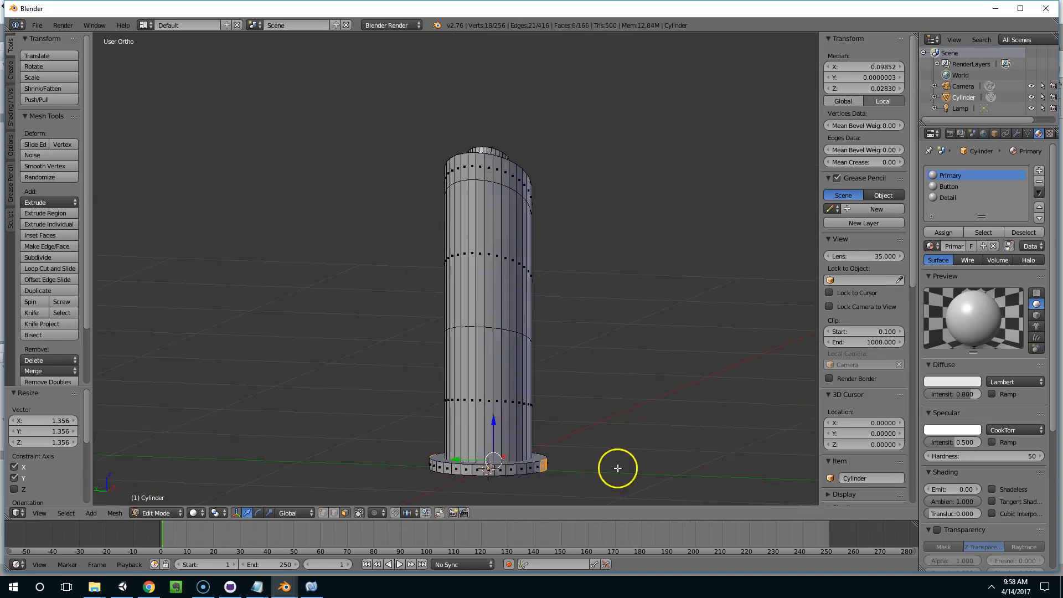
{"action": "right_click", "coordinate": [464, 472], "text": "shift"}
{"action": "middle_click_drag", "start_coordinate": [533, 479], "coordinate": [586, 453]}
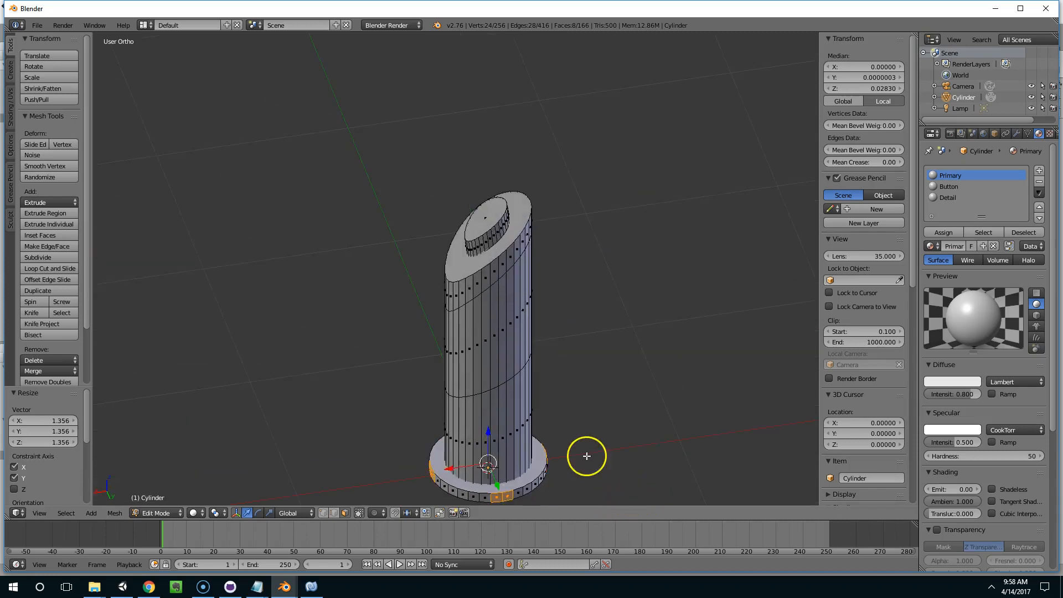
Extrude the four pairs of rim faces in place.
{"action": "key", "text": "e"}
{"action": "right_click", "coordinate": [635, 441]}
{"action": "middle_click_drag", "start_coordinate": [645, 439], "coordinate": [670, 434]}
Try scaling the extruded rim faces outward uniformly by about 1.61, and undo the scaling.
{"action": "key", "text": "s"}
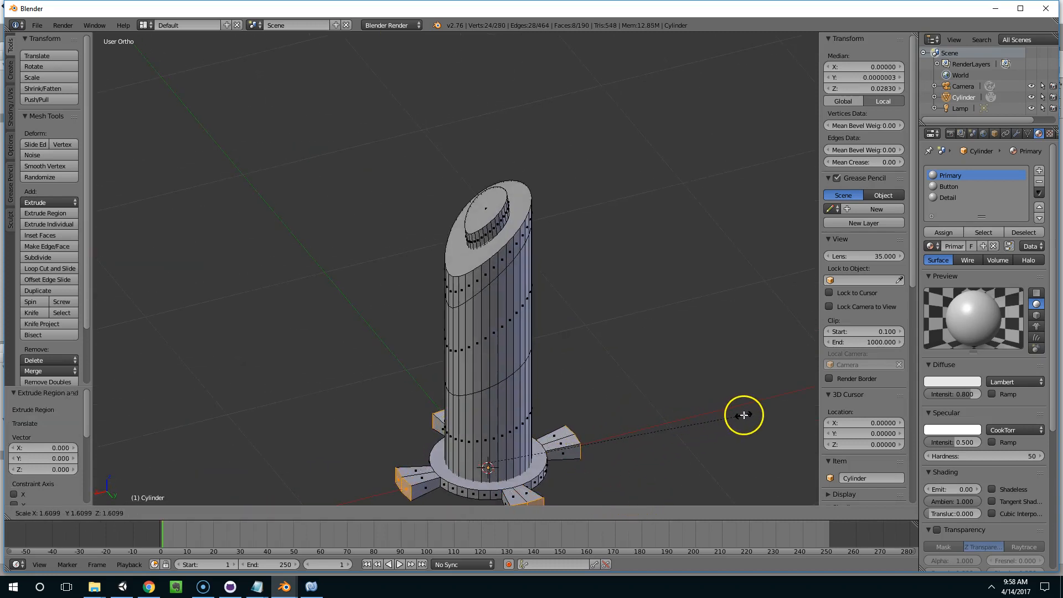
{"action": "left_click", "coordinate": [743, 417]}
{"action": "middle_click_drag", "start_coordinate": [660, 441], "coordinate": [537, 474]}
{"action": "middle_click_drag", "start_coordinate": [402, 403], "coordinate": [483, 425]}
{"action": "key", "text": "ctrl+z"}
Scale the extruded rim faces outward to about 1.66 with Z excluded, forming four feet around the base.
{"action": "middle_click_drag", "start_coordinate": [587, 425], "coordinate": [608, 432]}
{"action": "key", "text": "s"}
{"action": "key", "text": "shift+z"}
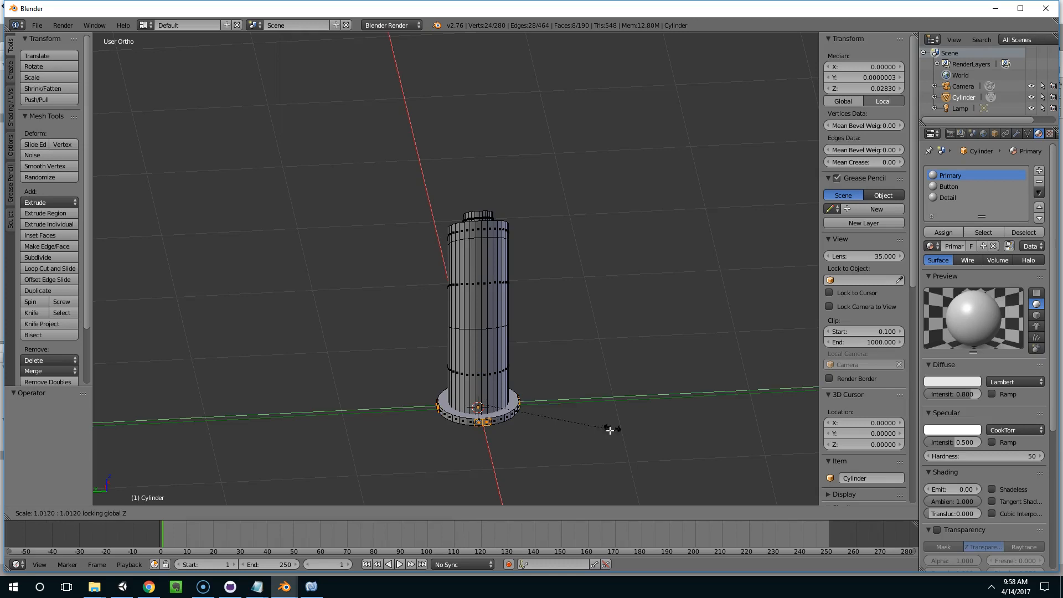
{"action": "left_click", "coordinate": [698, 392]}
{"action": "middle_click_drag", "start_coordinate": [698, 389], "coordinate": [555, 414]}
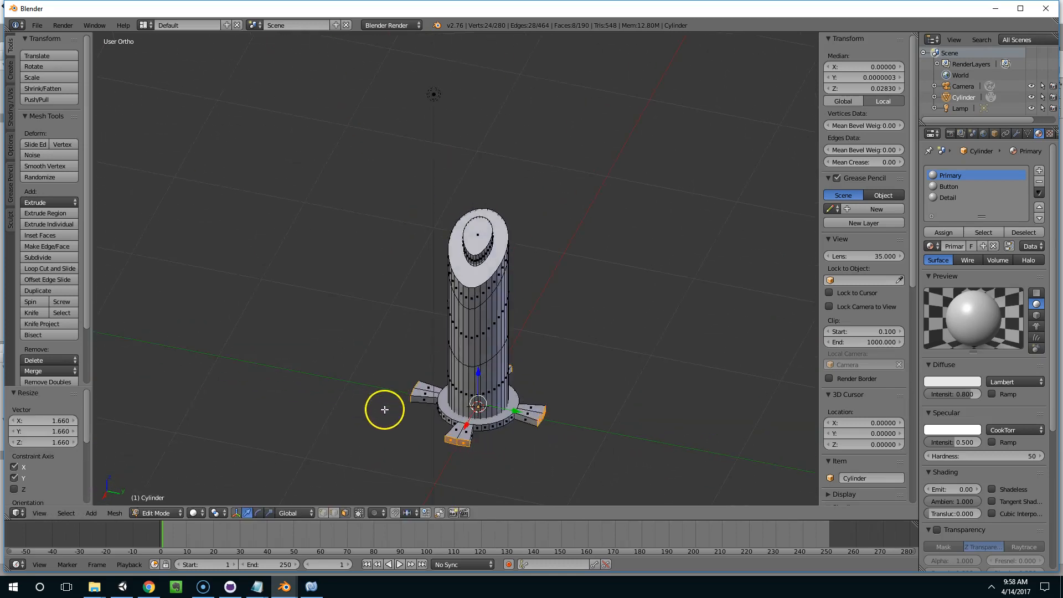
Set the pivot point to Individual Origins for the selected foot end faces.
{"action": "middle_click_drag", "start_coordinate": [480, 450], "coordinate": [509, 395]}
{"action": "scroll", "coordinate": [469, 363], "scroll_direction": "up", "scroll_amount": 3}
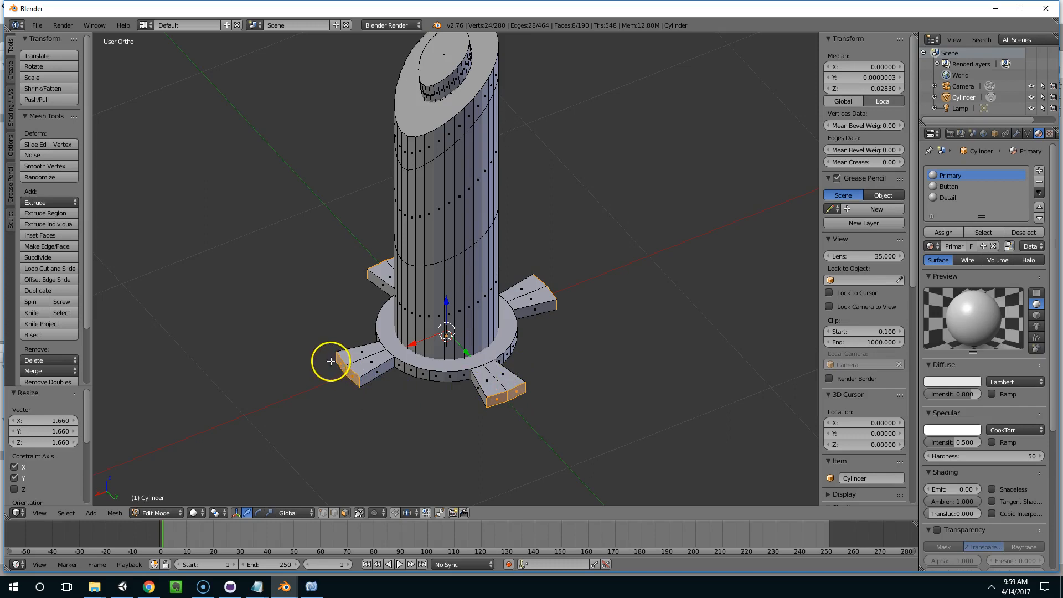
{"action": "middle_click_drag", "start_coordinate": [540, 332], "coordinate": [462, 405]}
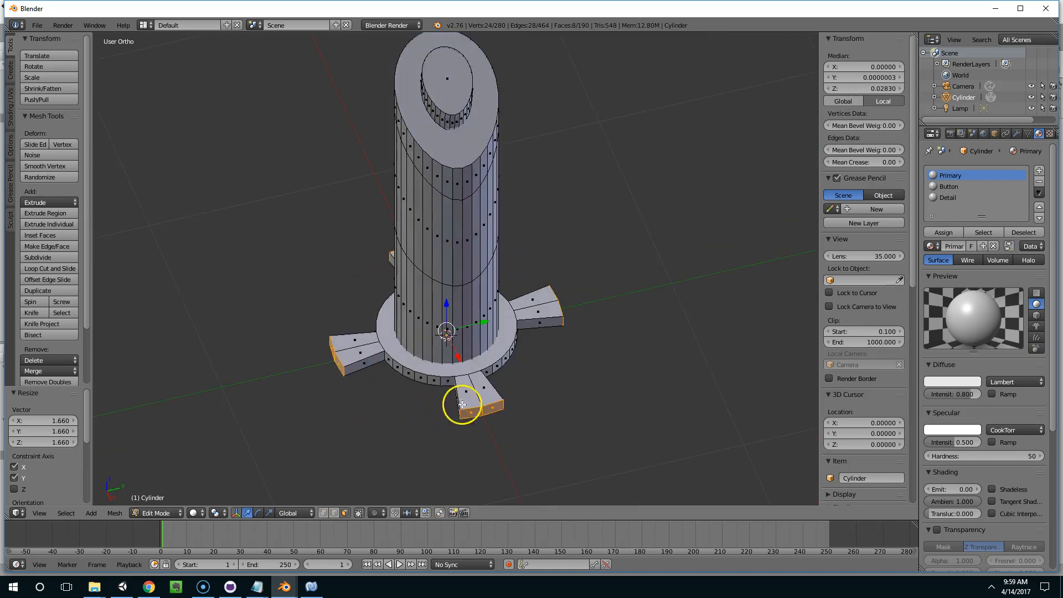
{"action": "middle_click_drag", "start_coordinate": [337, 491], "coordinate": [486, 336]}
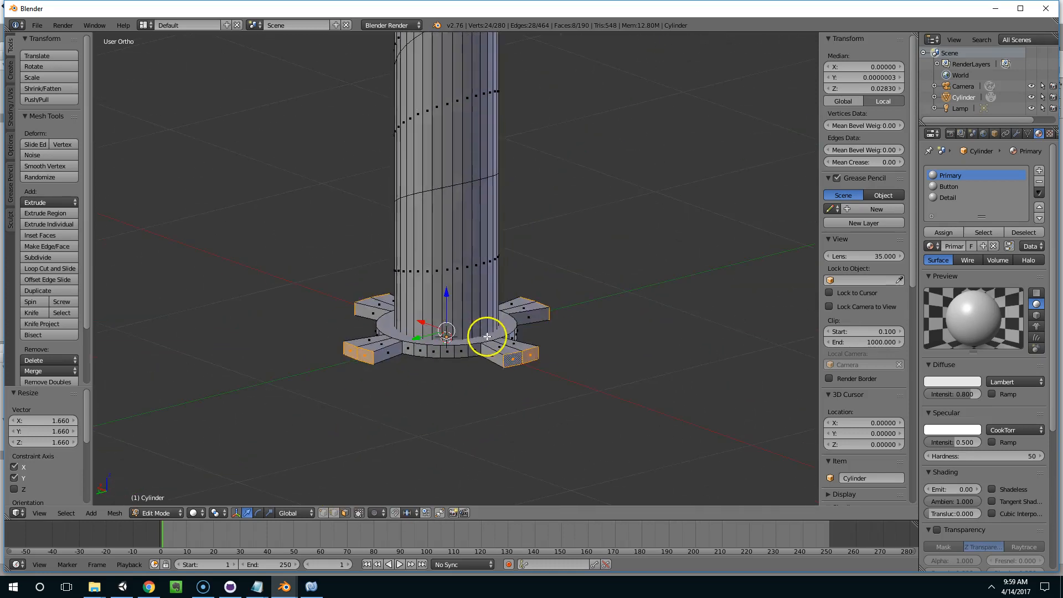
{"action": "middle_click_drag", "start_coordinate": [565, 359], "coordinate": [325, 479]}
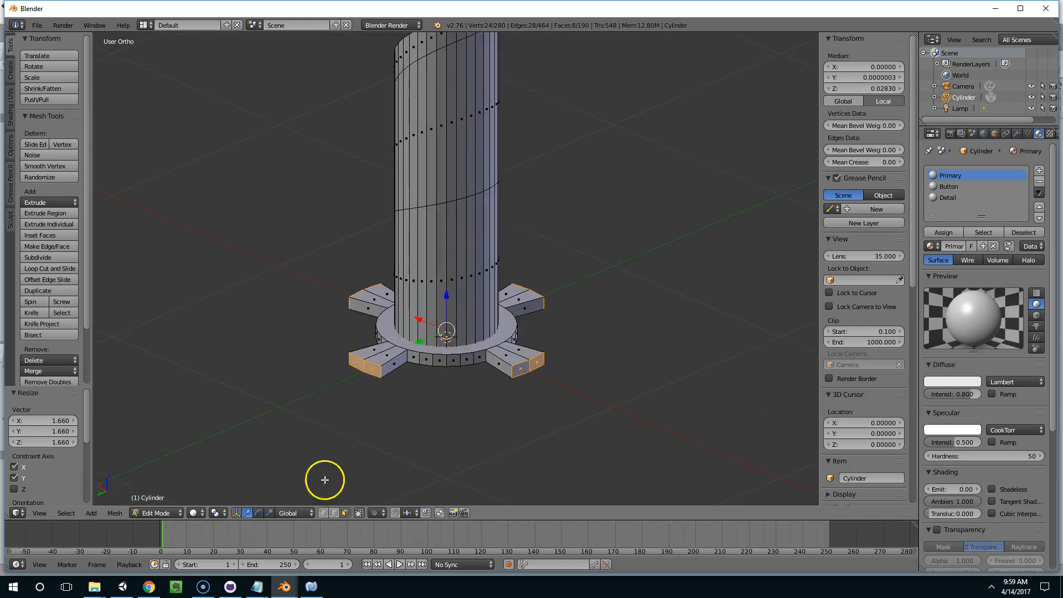
{"action": "left_click", "coordinate": [193, 514]}
{"action": "left_click", "coordinate": [217, 511]}
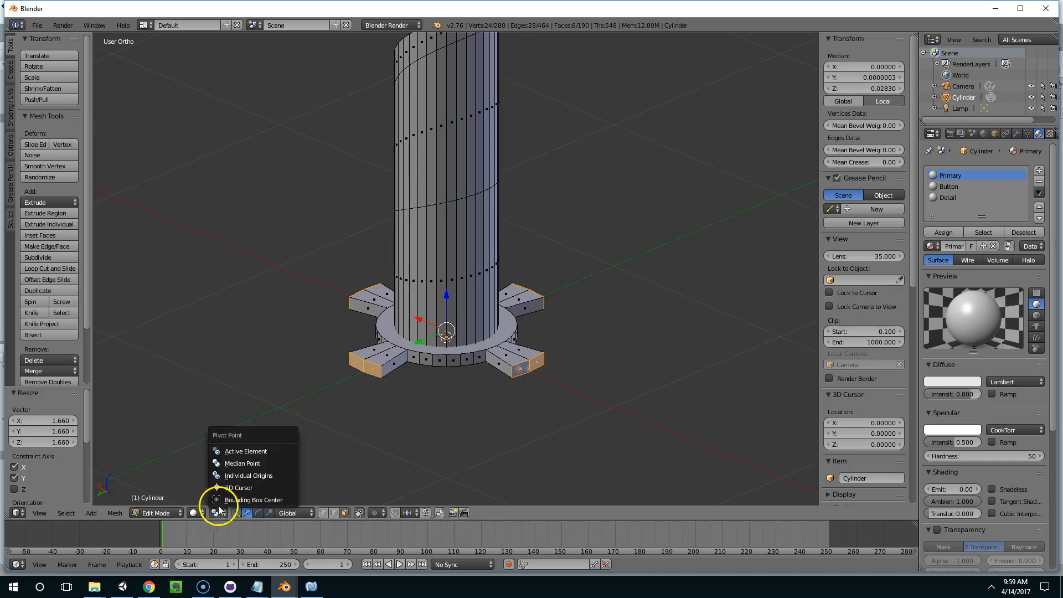
{"action": "left_click", "coordinate": [247, 475]}
{"action": "middle_click_drag", "start_coordinate": [487, 411], "coordinate": [480, 420]}
{"action": "key", "text": "s"}
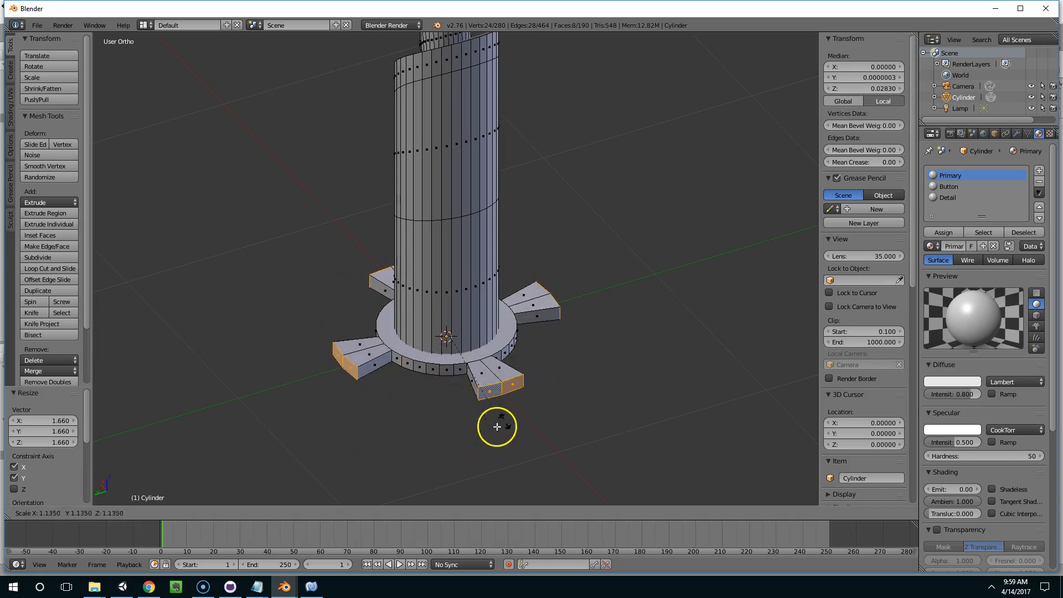
{"action": "right_click", "coordinate": [499, 362]}
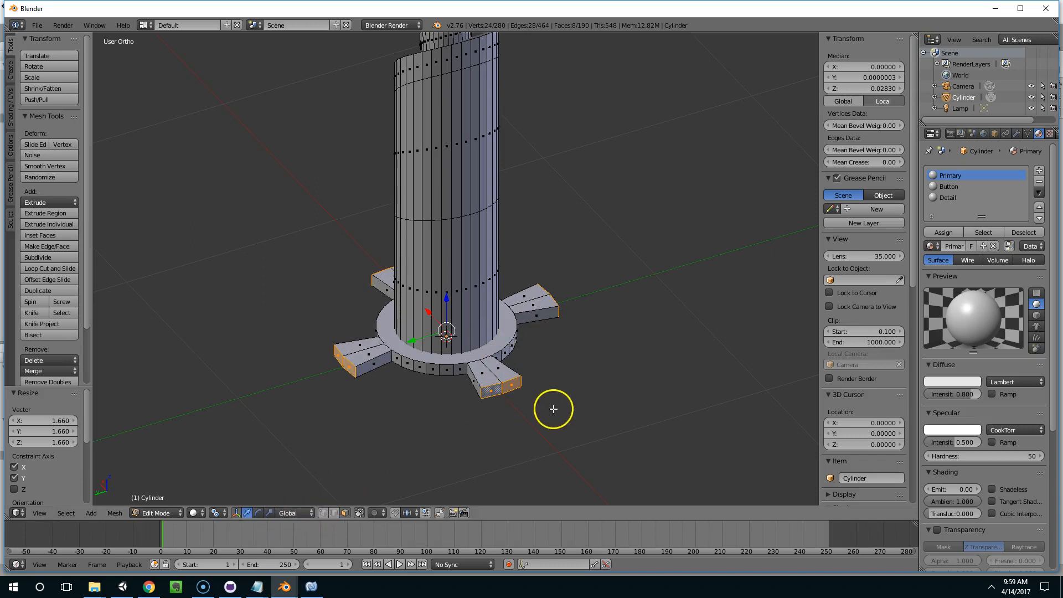
Select a single foot end face and set the transform orientation to Normal.
{"action": "mouse_move", "coordinate": [558, 404]}
{"action": "middle_mouse_down"}
{"action": "mouse_move", "coordinate": [574, 389]}
{"action": "mouse_move", "coordinate": [574, 400]}
{"action": "mouse_move", "coordinate": [548, 393]}
{"action": "middle_mouse_up"}
{"action": "right_click", "coordinate": [494, 375]}
{"action": "middle_click_drag", "start_coordinate": [494, 374], "coordinate": [554, 387]}
{"action": "right_click", "coordinate": [354, 454]}
{"action": "mouse_move", "coordinate": [370, 450]}
{"action": "middle_mouse_down"}
{"action": "mouse_move", "coordinate": [441, 444]}
{"action": "mouse_move", "coordinate": [386, 463]}
{"action": "middle_mouse_up"}
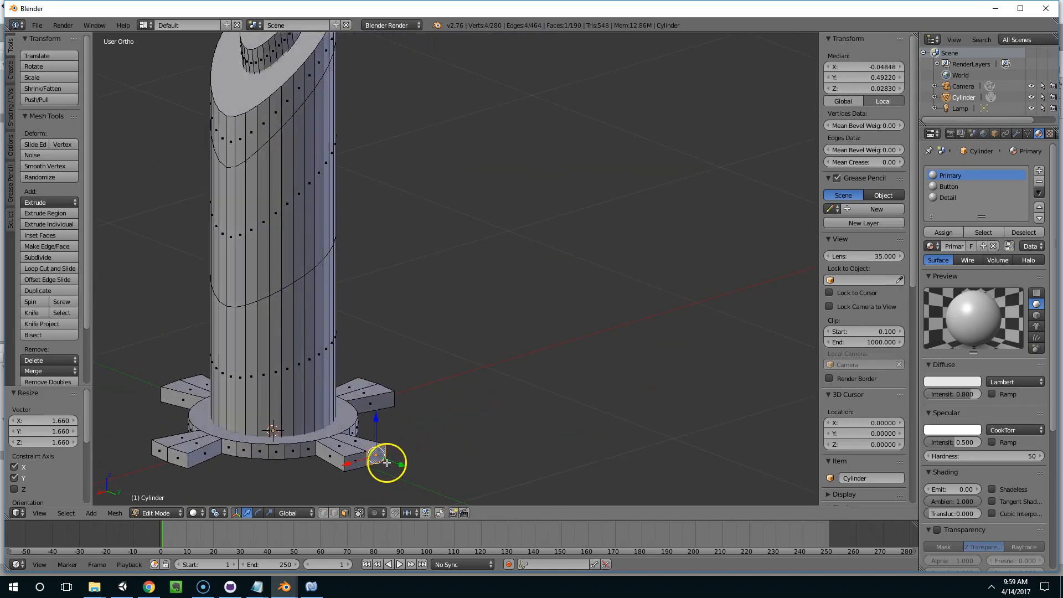
{"action": "left_click", "coordinate": [295, 513]}
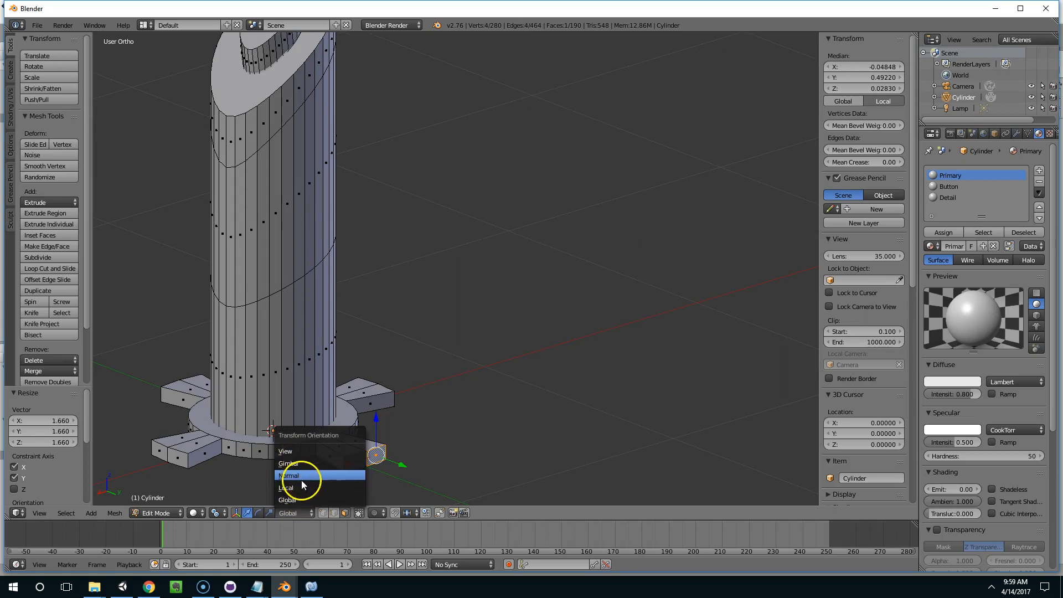
{"action": "left_click", "coordinate": [302, 486]}
{"action": "middle_click_drag", "start_coordinate": [302, 487], "coordinate": [287, 505]}
{"action": "left_click", "coordinate": [293, 513]}
{"action": "left_click", "coordinate": [298, 475]}
Check the direction of the normal axes on end faces of the other feet.
{"action": "middle_click_drag", "start_coordinate": [308, 467], "coordinate": [560, 434]}
{"action": "right_click", "coordinate": [638, 463]}
{"action": "right_click", "coordinate": [740, 494]}
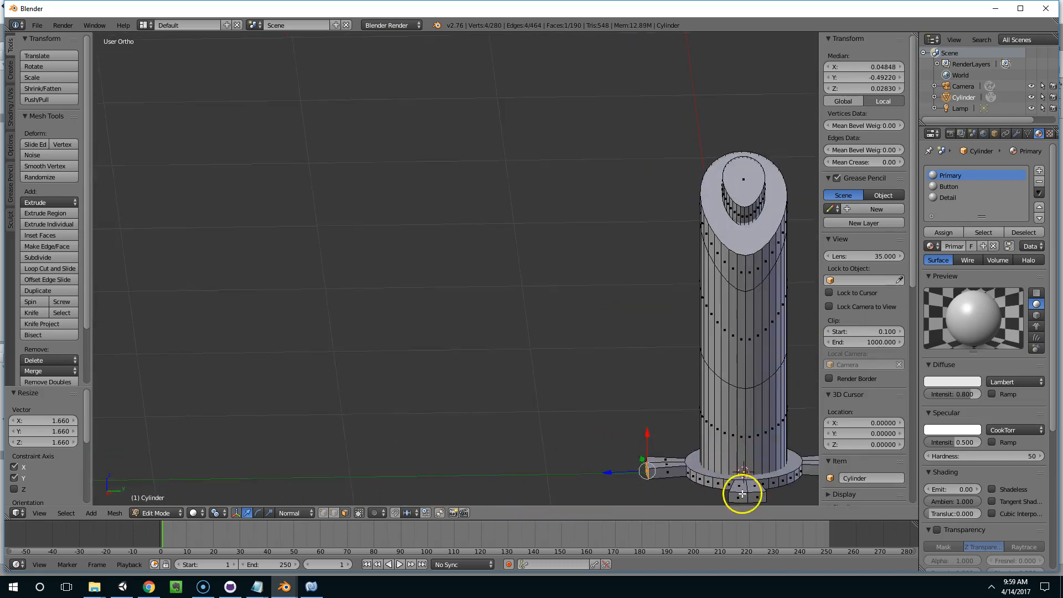
{"action": "middle_click_drag", "start_coordinate": [713, 484], "coordinate": [636, 363]}
Undo the single-face selections to get back the selection of all four foot ends.
{"action": "key", "text": "ctrl+z"}
{"action": "key", "text": "ctrl+z"}
{"action": "key", "text": "ctrl+z"}
{"action": "key", "text": "ctrl+z"}
{"action": "key", "text": "ctrl+z"}
{"action": "key", "text": "ctrl+z"}
Scale the four foot ends to about 0.415 along their normal Y axis.
{"action": "key", "text": "s"}
{"action": "key", "text": "y"}
{"action": "key", "text": "y"}
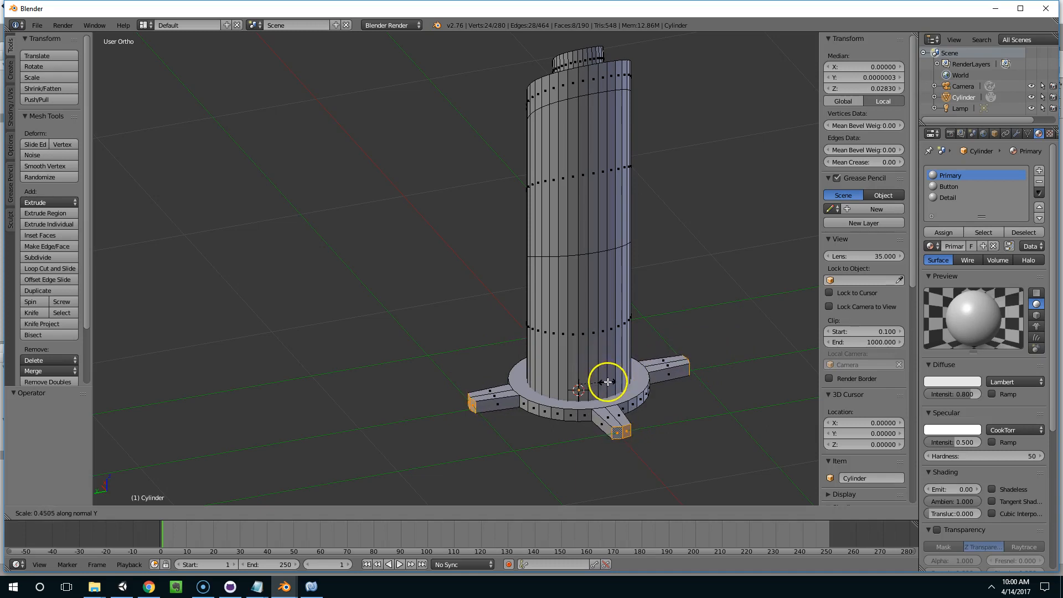
{"action": "left_click", "coordinate": [606, 386]}
{"action": "middle_click_drag", "start_coordinate": [590, 420], "coordinate": [634, 387]}
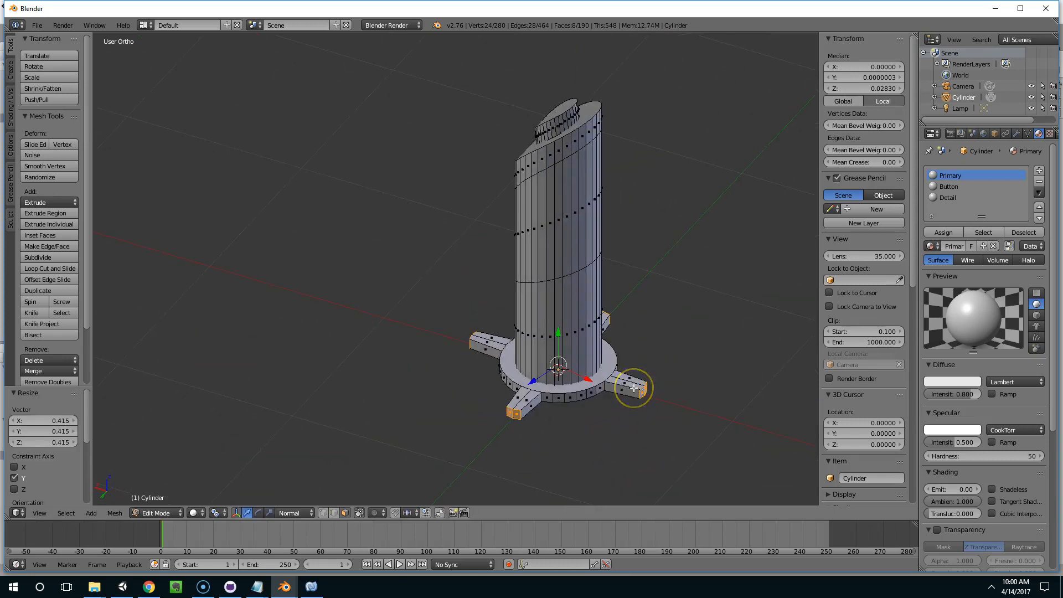
Select the whole base linked to the foot ends and assign the Detail material to it.
{"action": "key", "text": "ctrl+l"}
{"action": "left_click", "coordinate": [947, 197]}
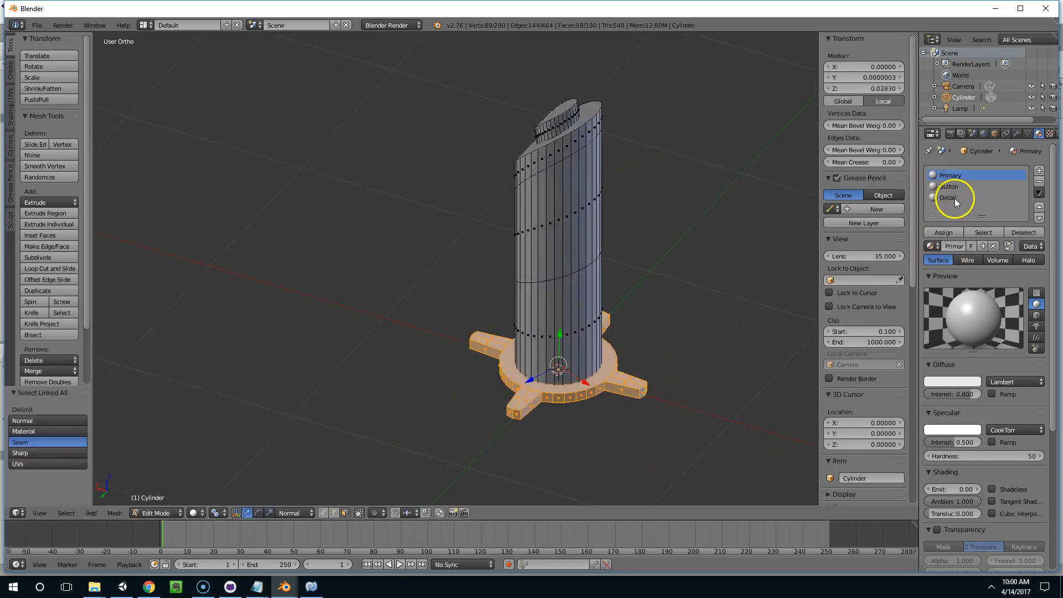
{"action": "left_click", "coordinate": [953, 239]}
{"action": "key", "text": "Tab"}
{"action": "middle_click_drag", "start_coordinate": [697, 271], "coordinate": [681, 304]}
{"action": "key", "text": "Tab"}
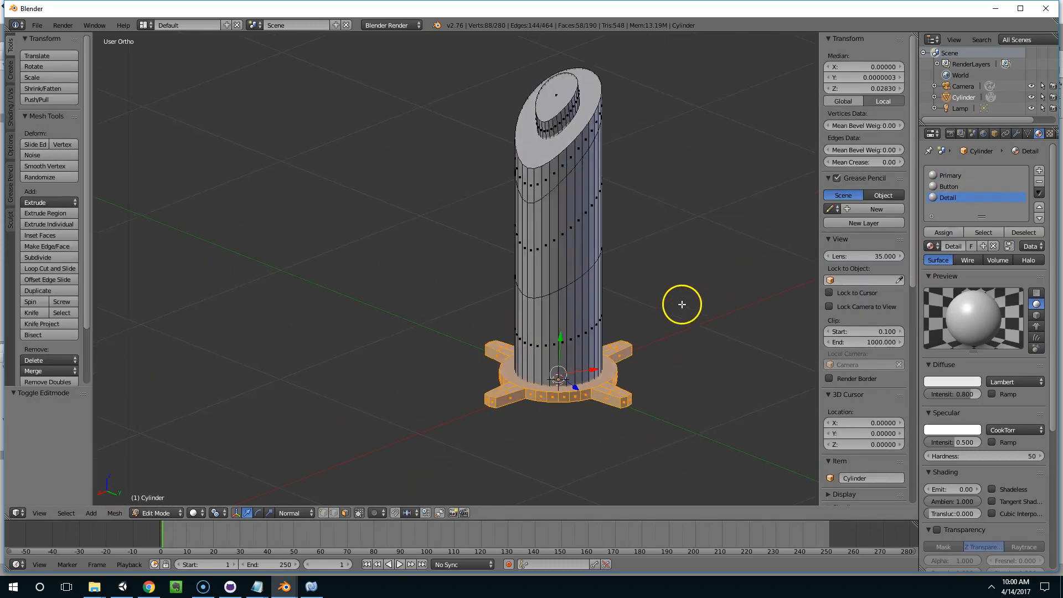
Undo the Detail material assignment and the foot scaling, and redo only the outward scaling of the feet.
{"action": "key", "text": "ctrl+z"}
{"action": "key", "text": "ctrl+z"}
{"action": "key", "text": "ctrl+z"}
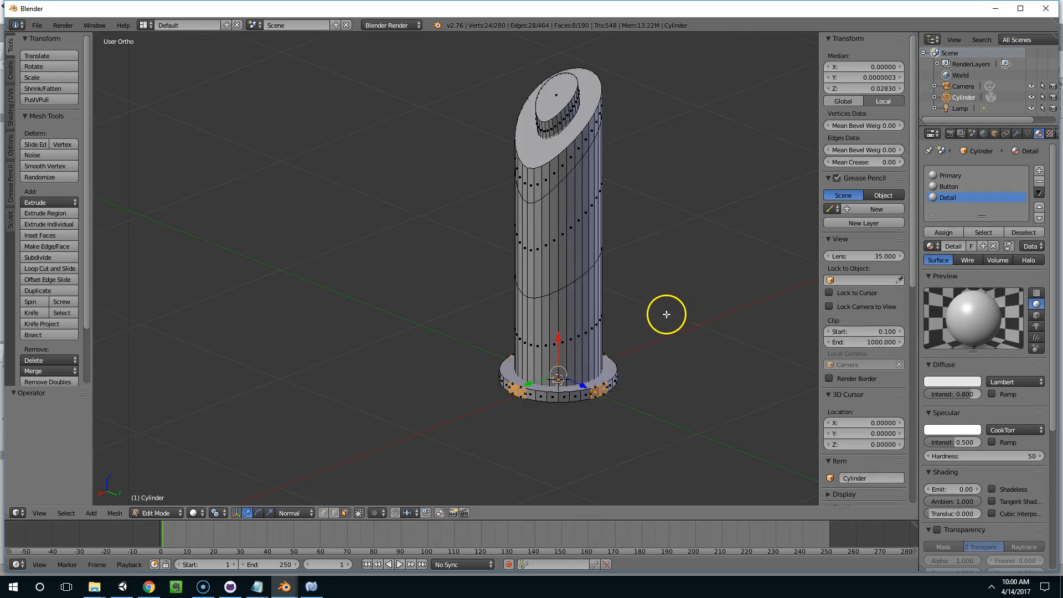
{"action": "middle_click_drag", "start_coordinate": [666, 314], "coordinate": [660, 339]}
{"action": "key", "text": "ctrl+shift+z"}
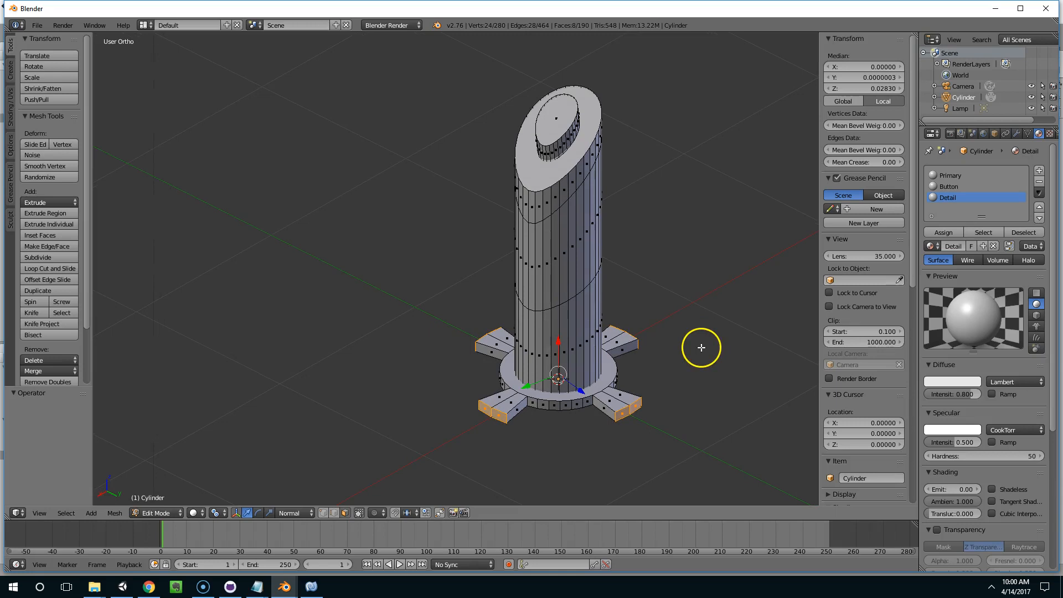
Narrow the four foot ends by scaling them to about 0.445 along their normal Y axis.
{"action": "key", "text": "s"}
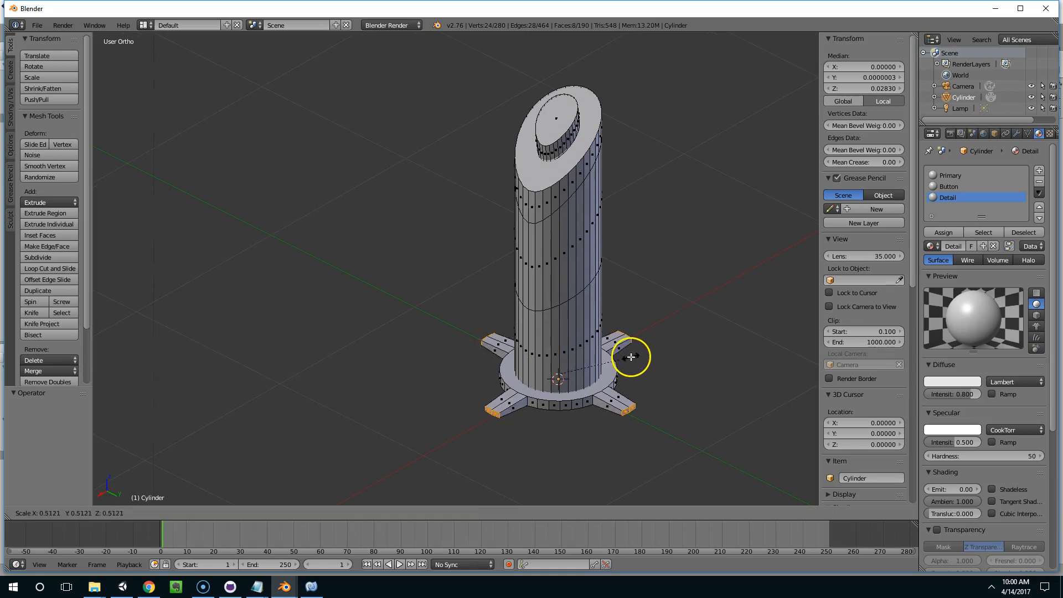
{"action": "right_click", "coordinate": [631, 359]}
{"action": "left_click", "coordinate": [299, 512]}
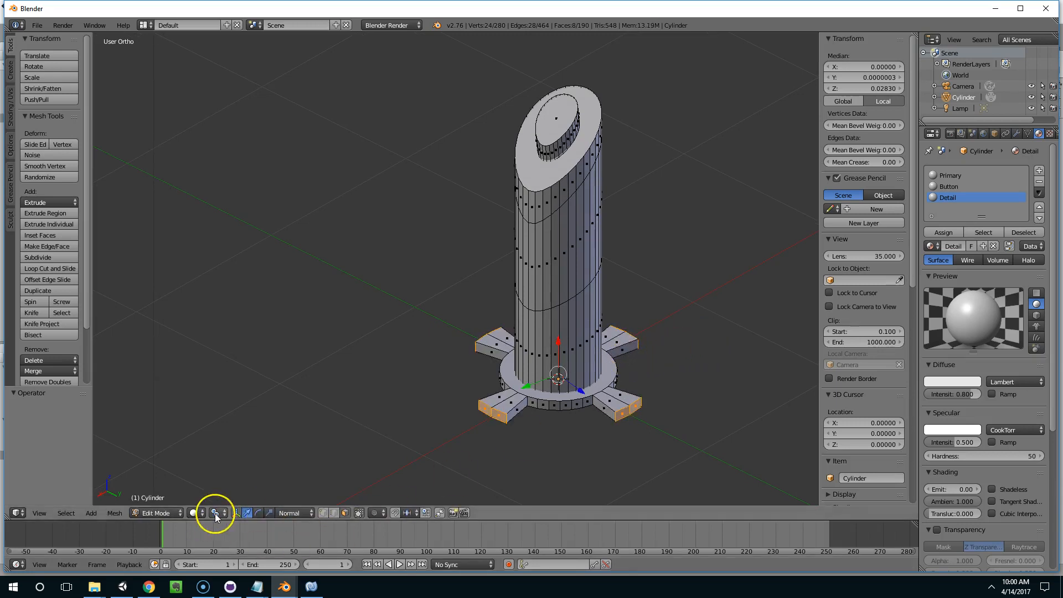
{"action": "key", "text": "s"}
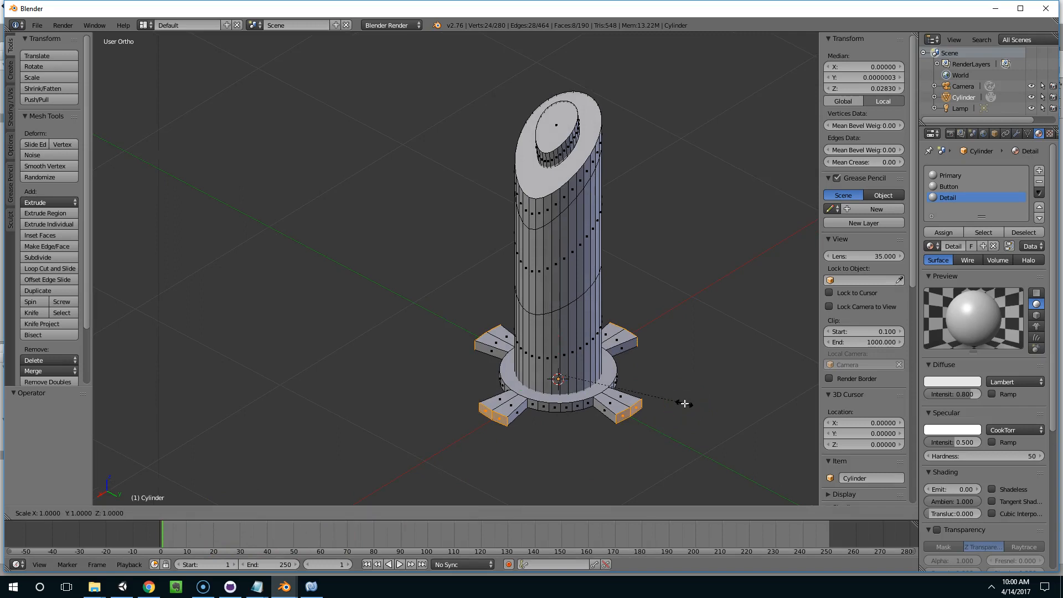
{"action": "key", "text": "y"}
{"action": "key", "text": "y"}
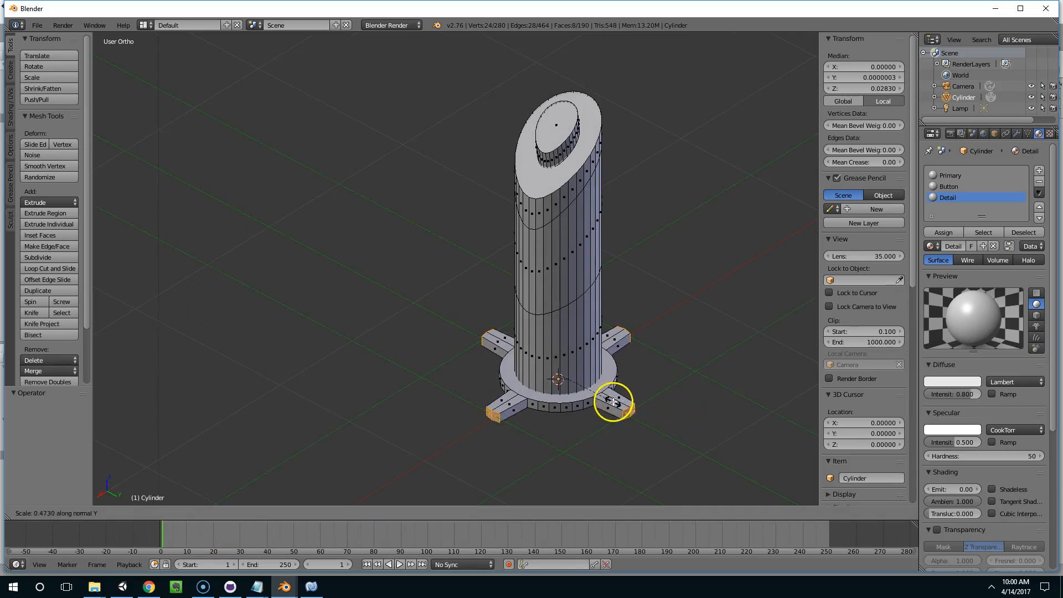
{"action": "left_click", "coordinate": [612, 401]}
Set the pivot point to Median Point.
{"action": "left_click", "coordinate": [193, 513]}
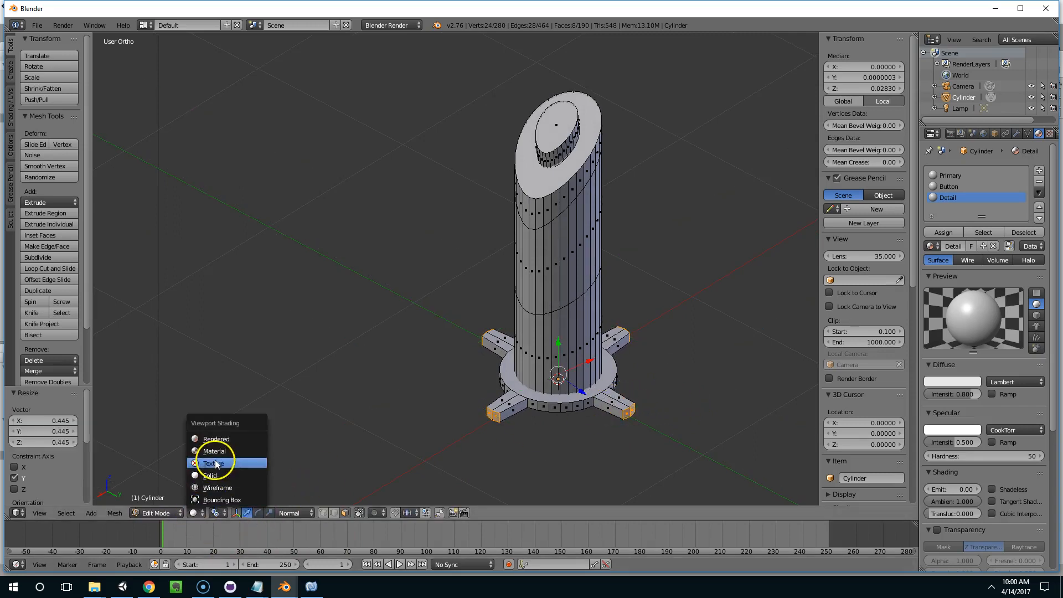
{"action": "left_click", "coordinate": [216, 513]}
{"action": "left_click", "coordinate": [216, 513]}
{"action": "left_click", "coordinate": [216, 513]}
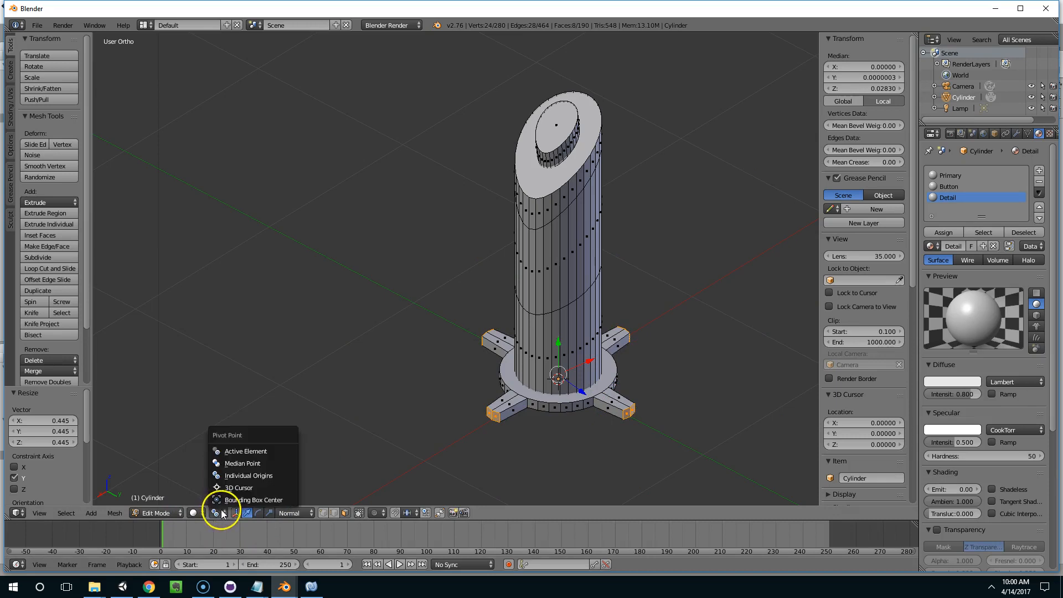
{"action": "left_click", "coordinate": [256, 464]}
Shorten the feet by scaling their end faces inward to about 0.82 with Z excluded.
{"action": "key", "text": "s"}
{"action": "left_click", "coordinate": [709, 401]}
{"action": "middle_click_drag", "start_coordinate": [709, 402], "coordinate": [692, 375]}
{"action": "key", "text": "s"}
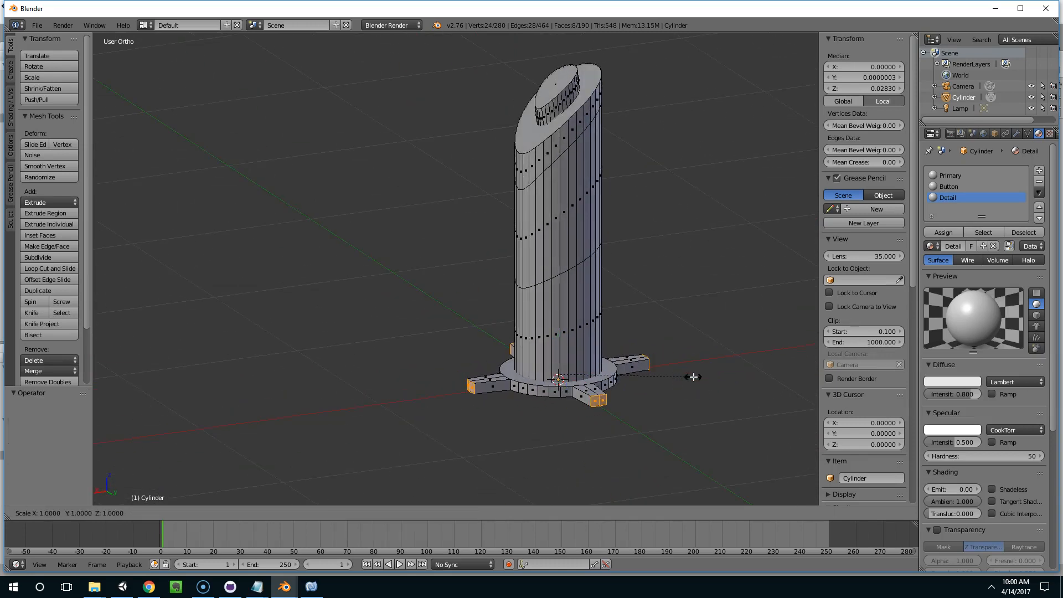
{"action": "key", "text": "shift+z"}
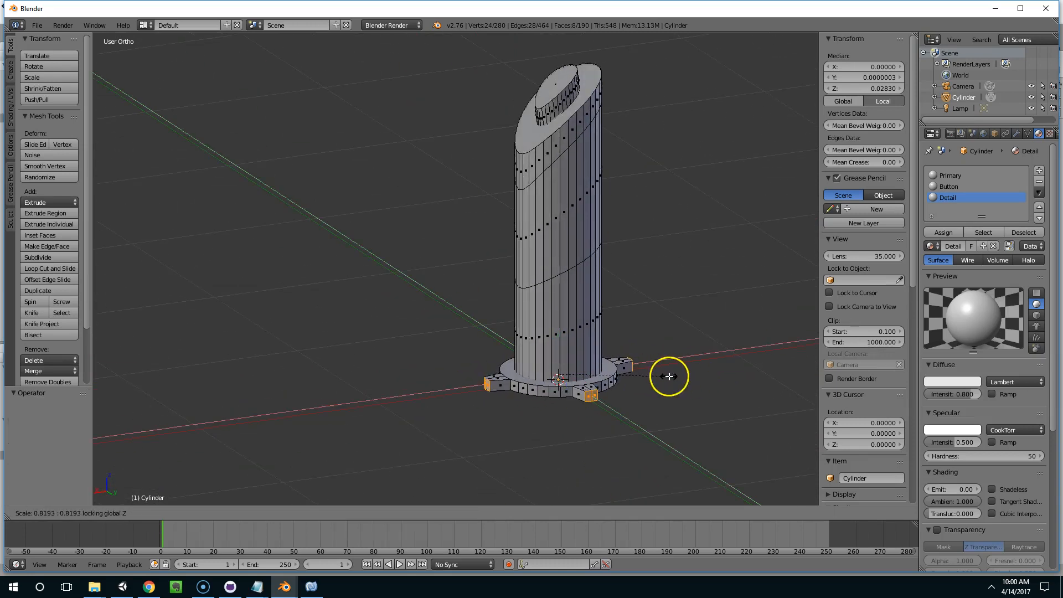
{"action": "left_click", "coordinate": [669, 376]}
Leave mesh editing, save the file as Podium in the ArchPrototype folder, and check the imported model in Unity.
{"action": "key", "text": "Tab"}
{"action": "middle_click_drag", "start_coordinate": [536, 390], "coordinate": [594, 392]}
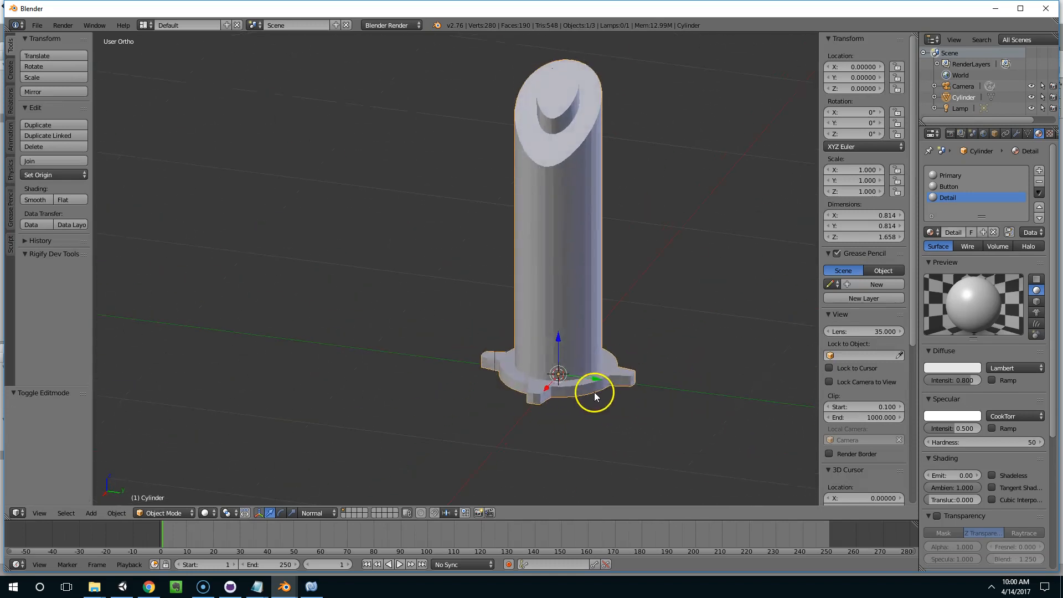
{"action": "key", "text": "ctrl+shift+s"}
{"action": "left_click", "coordinate": [213, 67]}
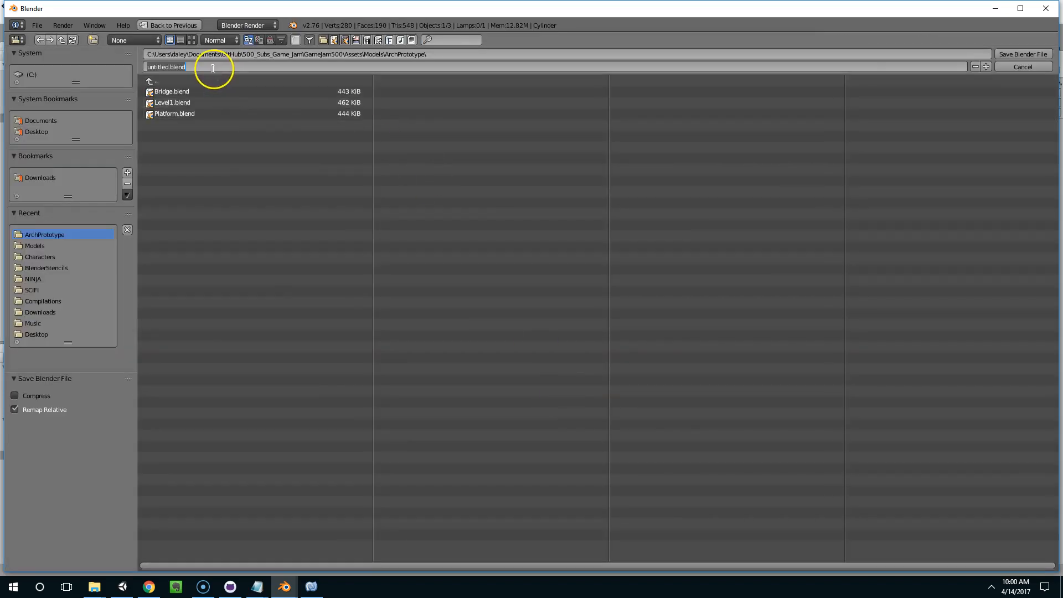
{"action": "type", "text": "Podium"}
{"action": "key", "text": "Return"}
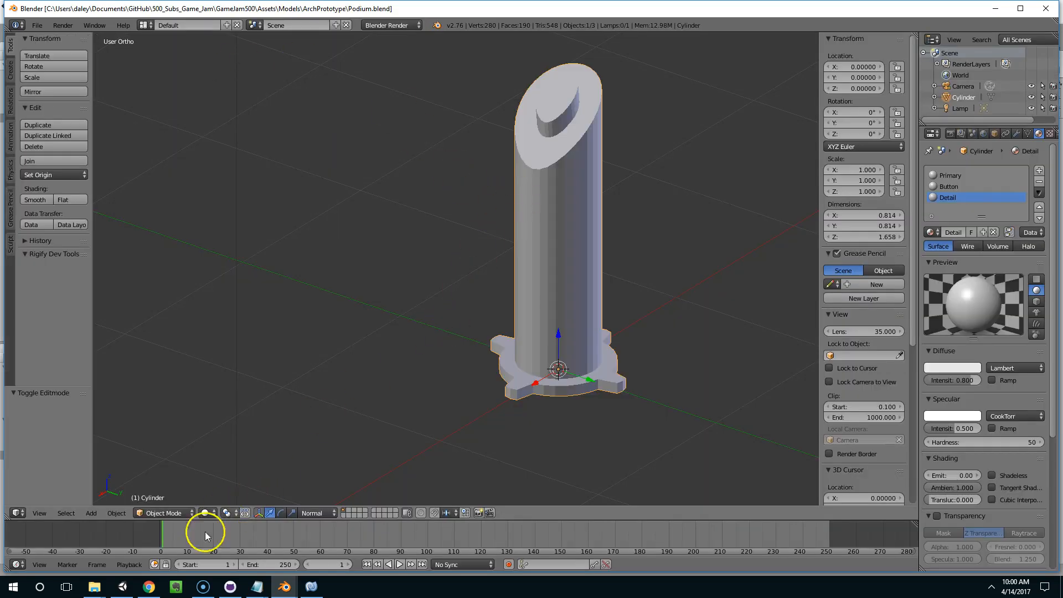
{"action": "left_click", "coordinate": [122, 586]}
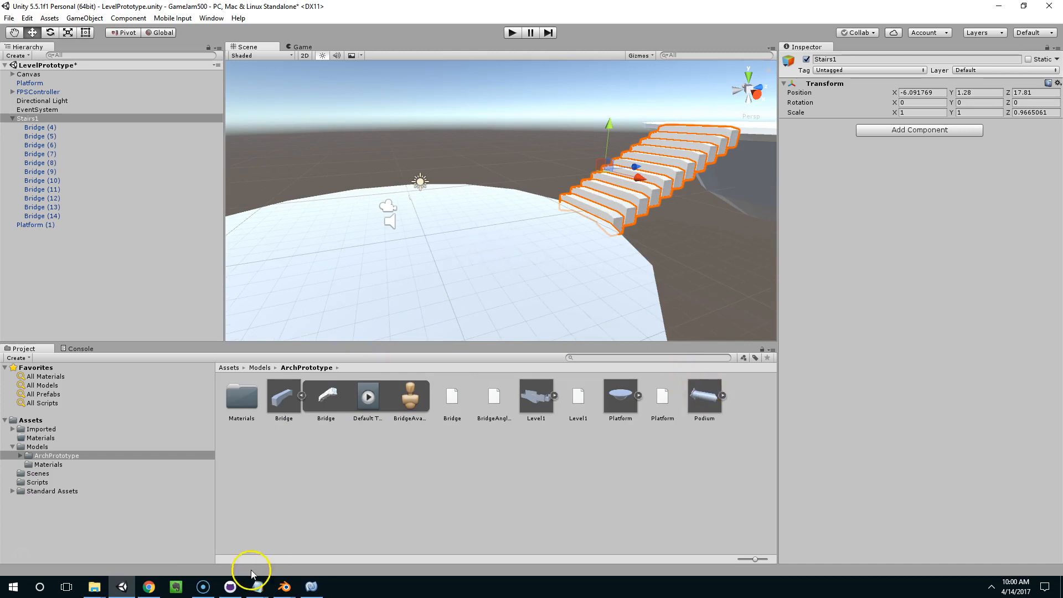
{"action": "left_click", "coordinate": [283, 586]}
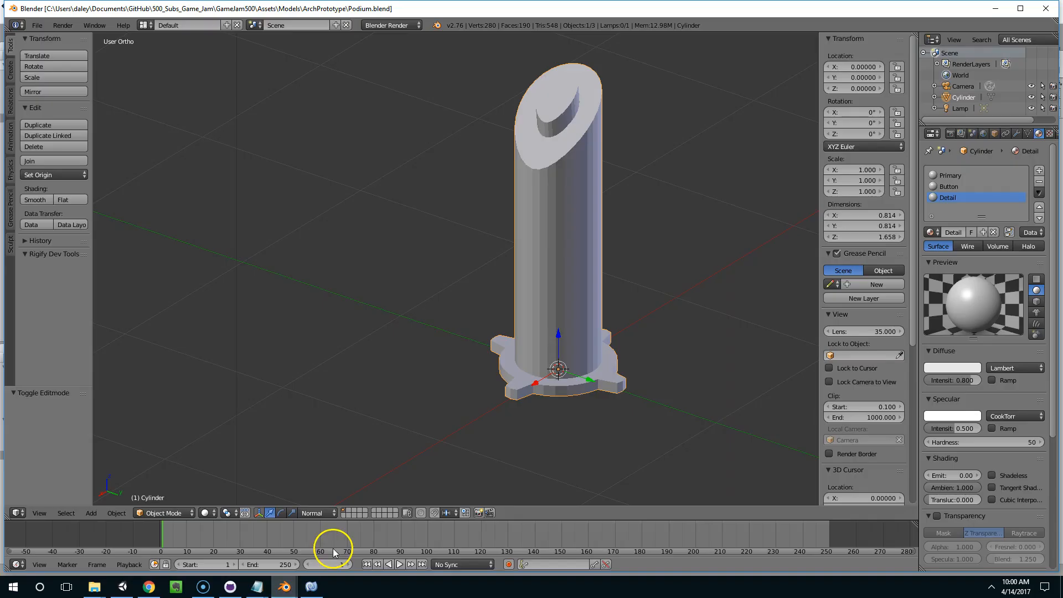
Rotate the podium -90° about X and apply its rotation and scale.
{"action": "key", "text": "r"}
{"action": "key", "text": "x"}
{"action": "key", "text": "minus"}
{"action": "key", "text": "9"}
{"action": "key", "text": "0"}
{"action": "key", "text": "Return"}
{"action": "key", "text": "ctrl+a"}
{"action": "left_click", "coordinate": [594, 311]}
{"action": "key", "text": "ctrl+a"}
{"action": "left_click", "coordinate": [564, 342]}
Rotate the podium 90° about X and save over the existing Podium file.
{"action": "key", "text": "r"}
{"action": "key", "text": "x"}
{"action": "key", "text": "9"}
{"action": "key", "text": "0"}
{"action": "key", "text": "Return"}
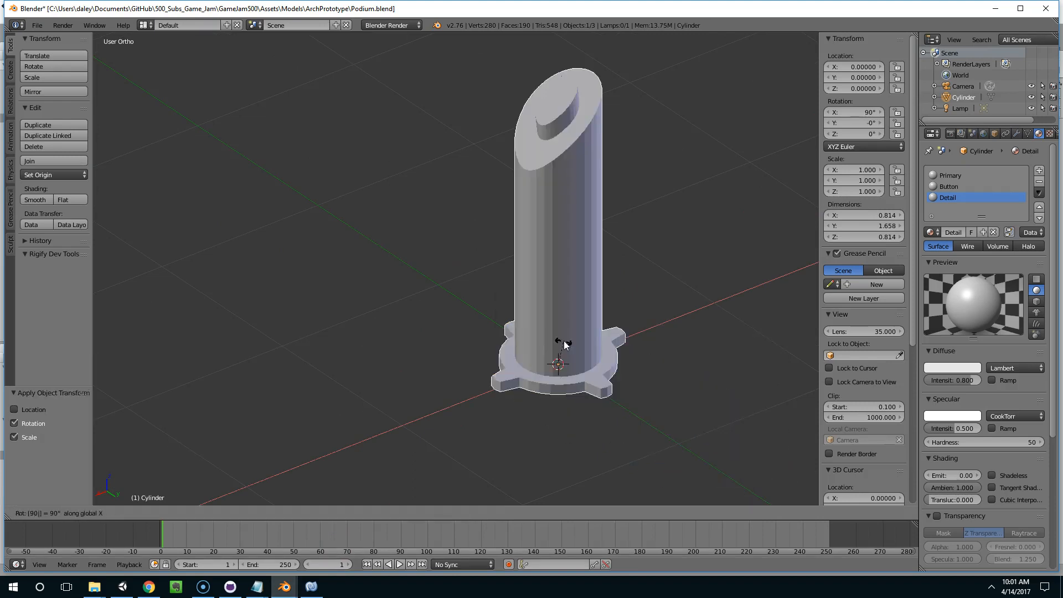
{"action": "key", "text": "ctrl+s"}
{"action": "left_click", "coordinate": [564, 342]}
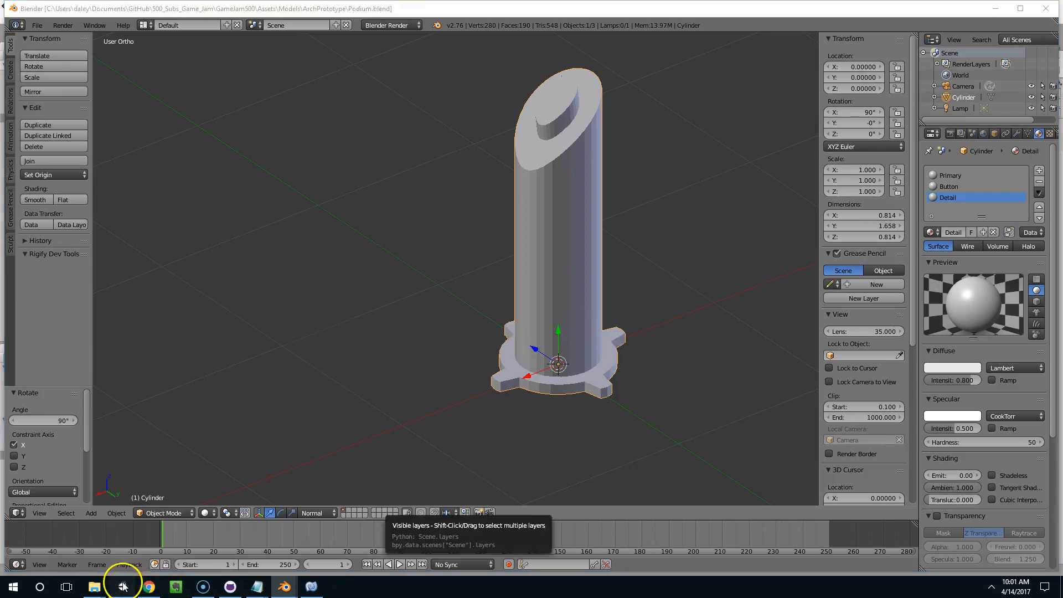
Switch to Unity, place the Podium model on the platform near the stairs, and rotate it -90° about Y.
{"action": "left_click", "coordinate": [122, 586]}
{"action": "left_click_drag", "start_coordinate": [712, 401], "coordinate": [532, 243]}
{"action": "scroll", "coordinate": [532, 243], "scroll_direction": "up", "scroll_amount": 2}
{"action": "key", "text": "e"}
{"action": "left_click_drag", "start_coordinate": [562, 304], "coordinate": [718, 271], "text": "ctrl"}
Examine the placed podium up close and expand the materials list of its Mesh Renderer.
{"action": "right_click_drag", "start_coordinate": [677, 270], "coordinate": [588, 258]}
{"action": "left_click", "coordinate": [596, 279]}
{"action": "left_click", "coordinate": [453, 196]}
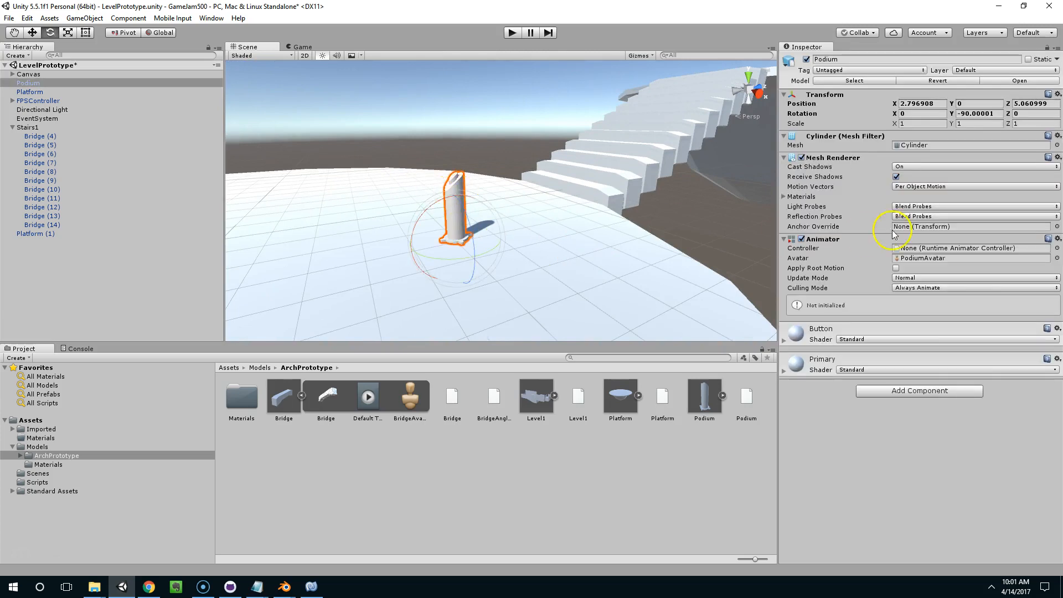
{"action": "left_click", "coordinate": [805, 199]}
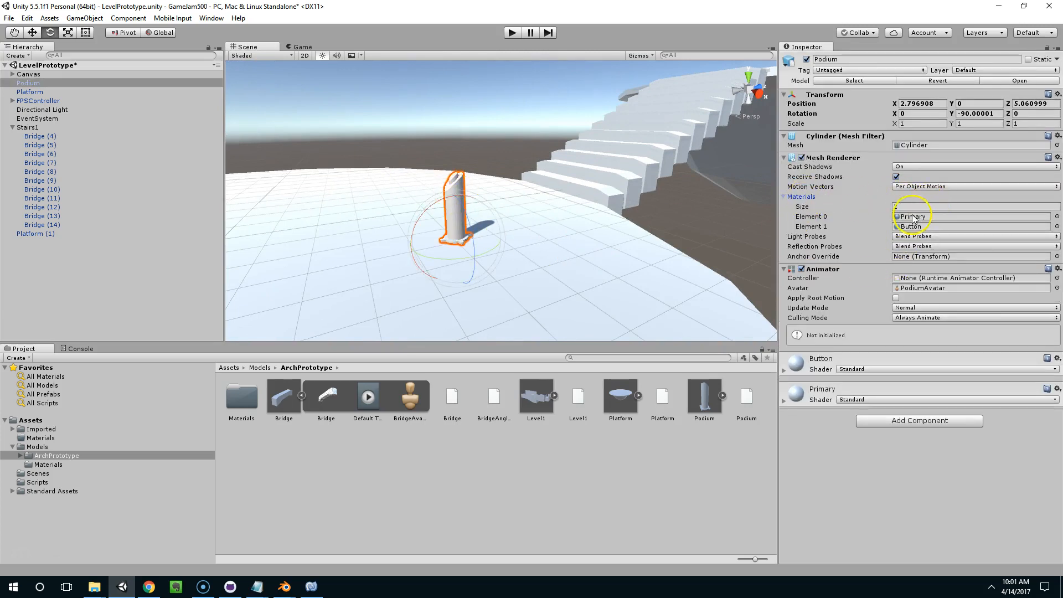
Switch to Blender, select the podium's whole footed base, assign it the Detail material, and save the file.
{"action": "mouse_move", "coordinate": [284, 587]}
{"action": "left_click", "coordinate": [354, 534]}
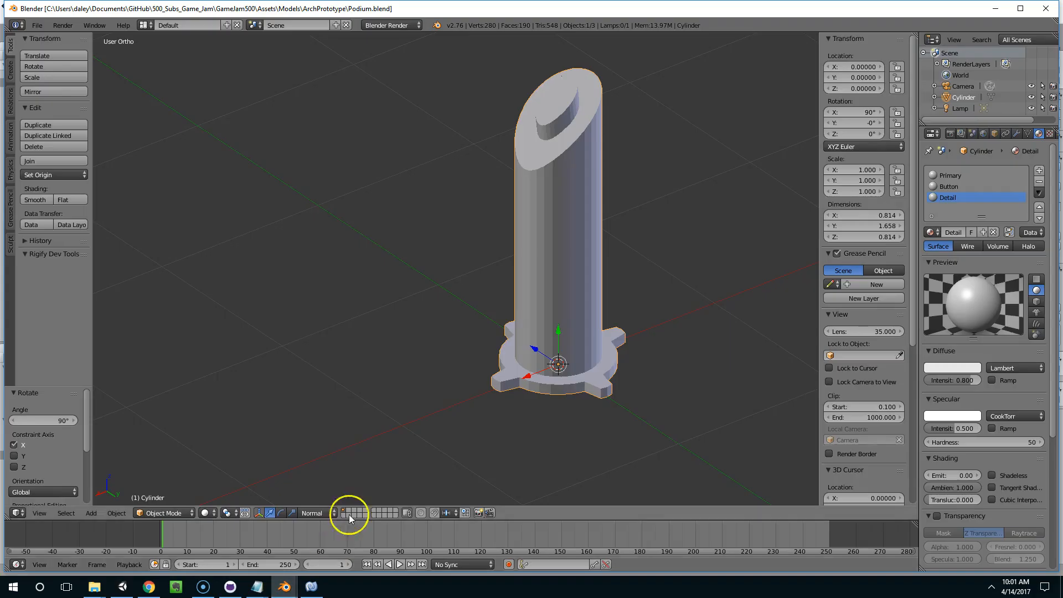
{"action": "middle_click_drag", "start_coordinate": [679, 384], "coordinate": [675, 381]}
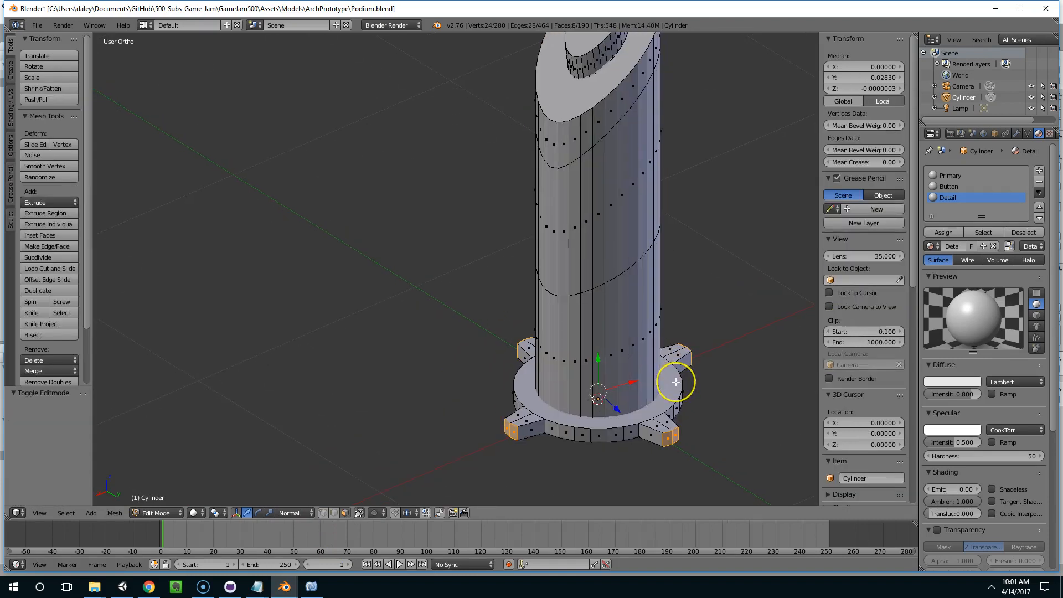
{"action": "key", "text": "ctrl+l"}
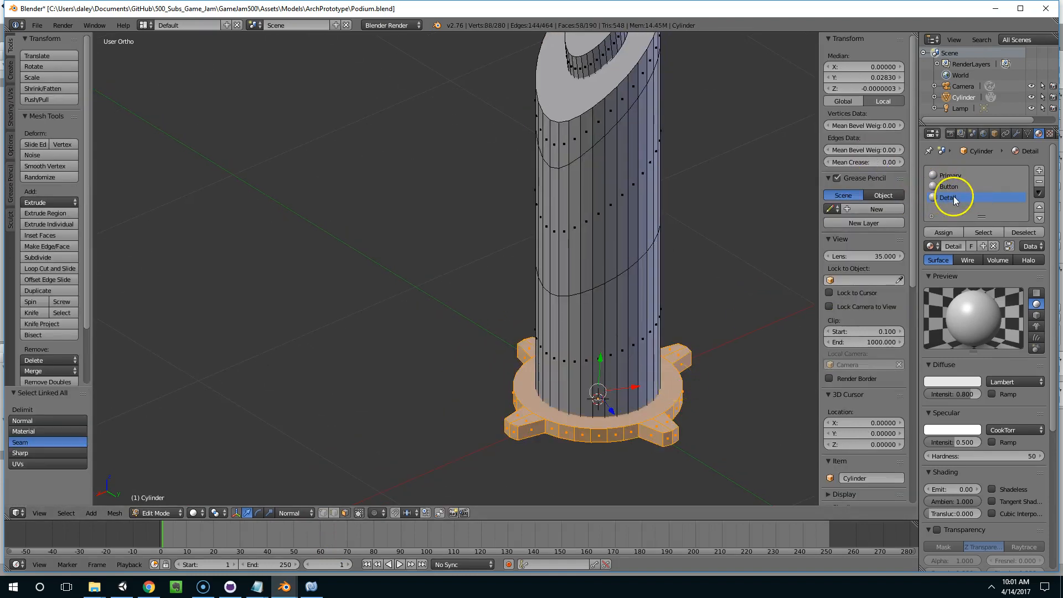
{"action": "left_click", "coordinate": [955, 232]}
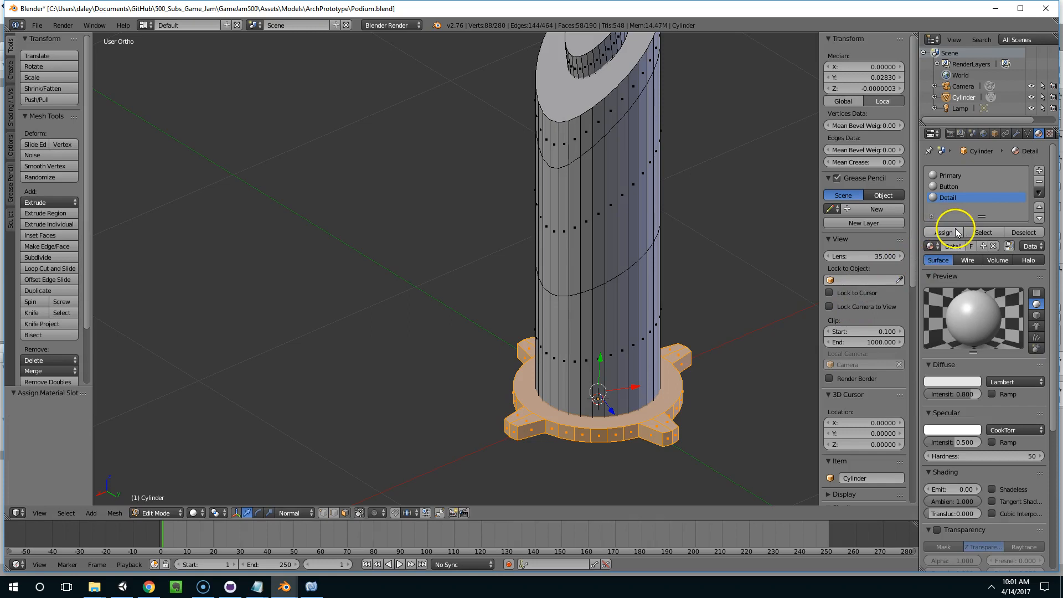
{"action": "key", "text": "ctrl+s"}
{"action": "left_click", "coordinate": [926, 231]}
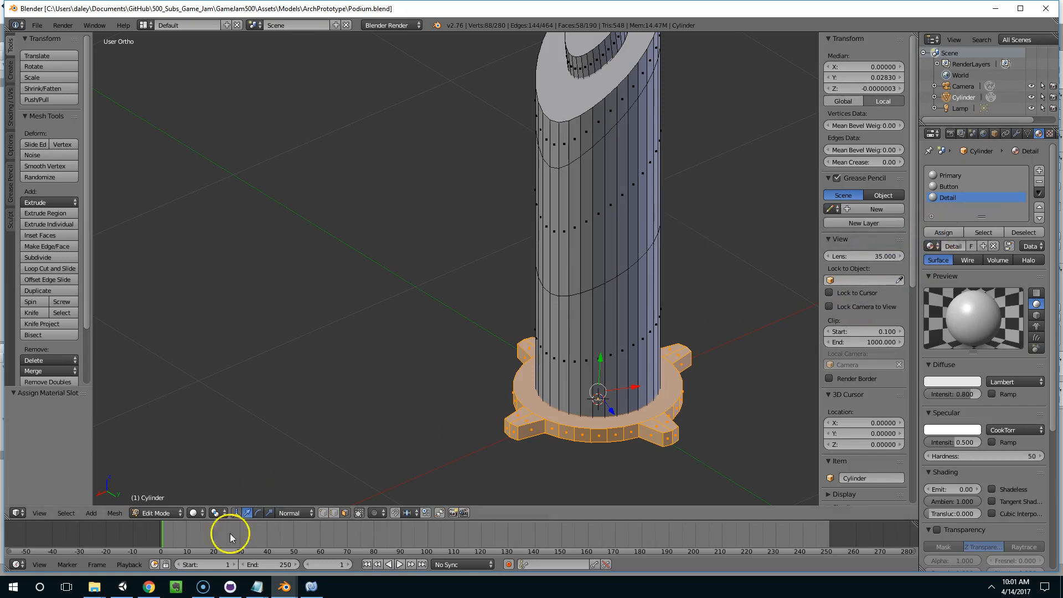
Switch to Unity and create a material named Red in the project's top-level Materials folder.
{"action": "left_click", "coordinate": [125, 586]}
{"action": "scroll", "coordinate": [464, 254], "scroll_direction": "up", "scroll_amount": 2}
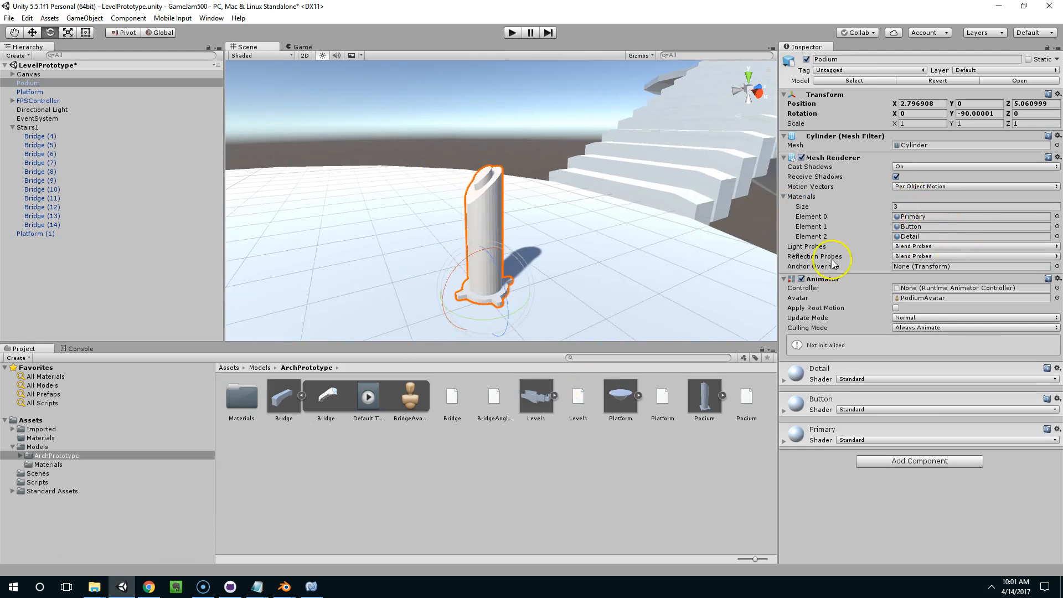
{"action": "left_click", "coordinate": [40, 437]}
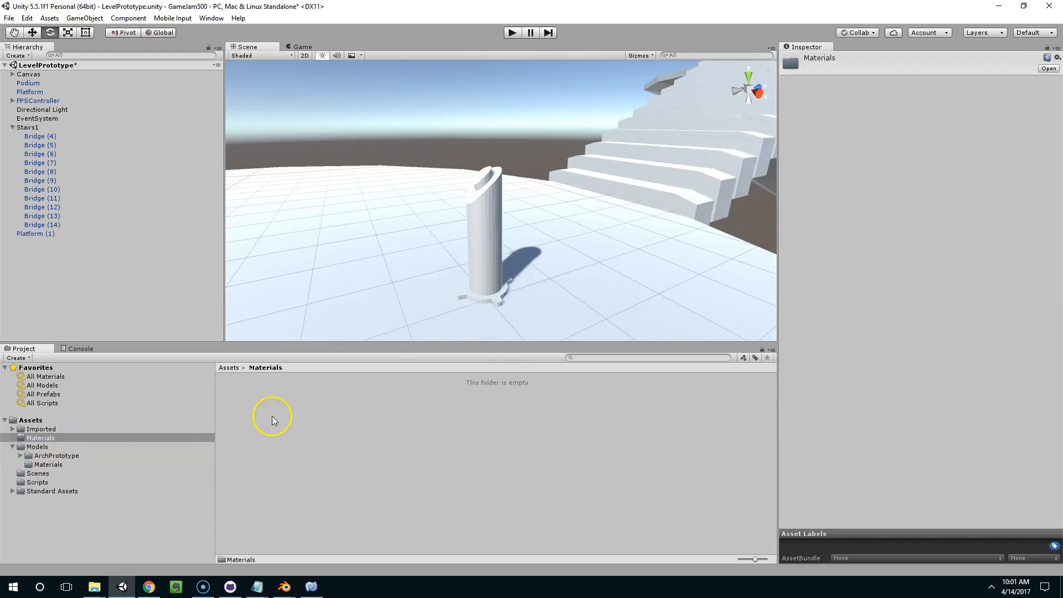
{"action": "right_click", "coordinate": [272, 419]}
{"action": "mouse_move", "coordinate": [359, 221]}
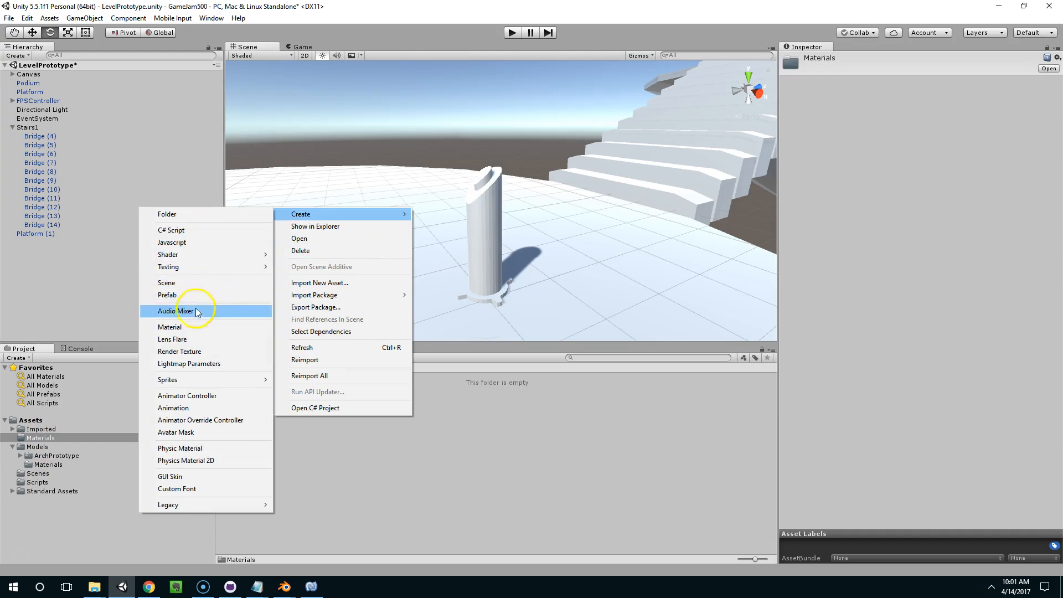
{"action": "left_click", "coordinate": [190, 326]}
{"action": "type", "text": "Red"}
{"action": "key", "text": "Return"}
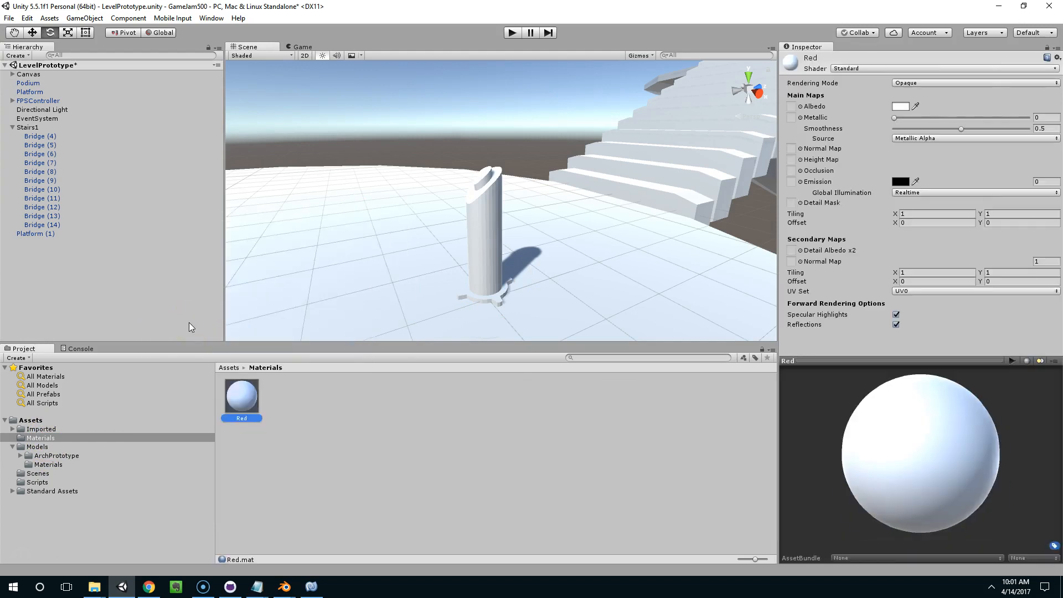
Create a SolidColors folder inside Materials, move the Red material into it, and open the folder.
{"action": "right_click", "coordinate": [330, 449]}
{"action": "mouse_move", "coordinate": [363, 240]}
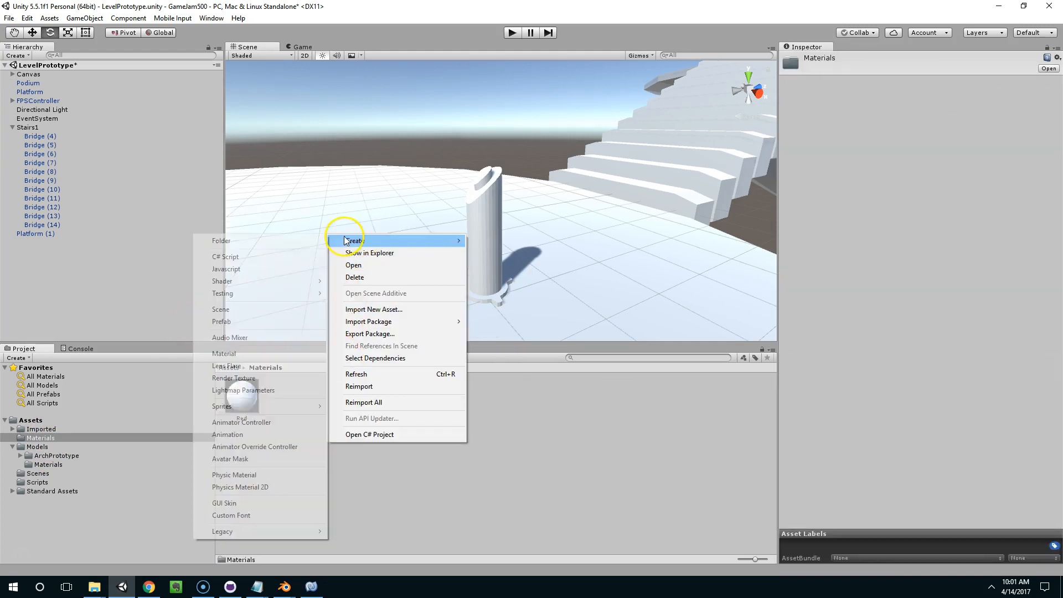
{"action": "left_click", "coordinate": [285, 240]}
{"action": "type", "text": "SolidColors"}
{"action": "key", "text": "Return"}
{"action": "left_click_drag", "start_coordinate": [284, 395], "coordinate": [234, 401]}
{"action": "double_click", "coordinate": [235, 399]}
Create two more materials named White and Grey in the SolidColors folder.
{"action": "right_click", "coordinate": [325, 420]}
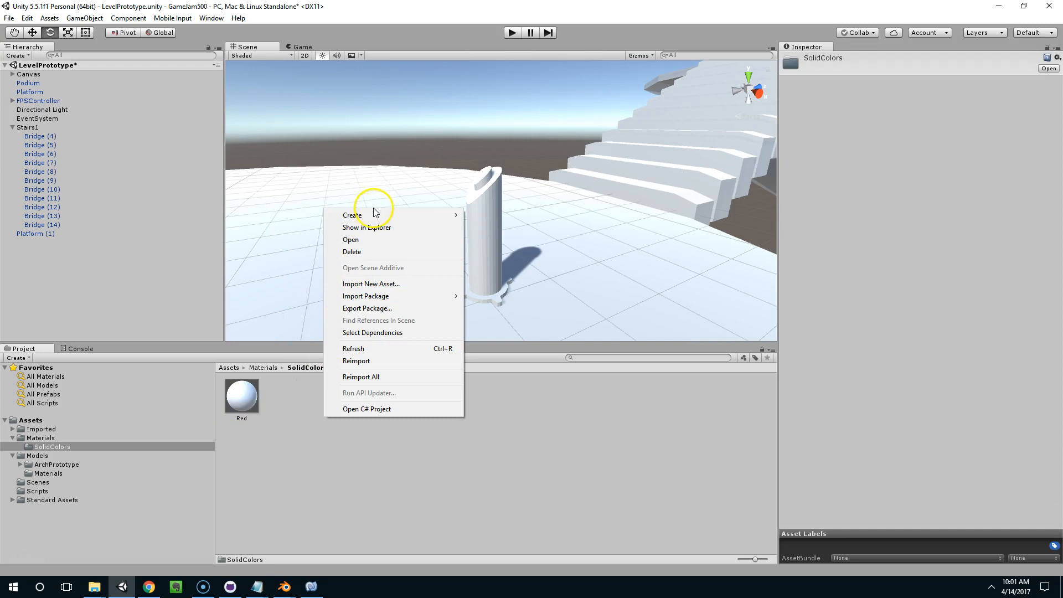
{"action": "mouse_move", "coordinate": [362, 216]}
{"action": "left_click", "coordinate": [241, 327]}
{"action": "type", "text": "White"}
{"action": "key", "text": "Return"}
{"action": "left_click", "coordinate": [311, 430]}
{"action": "right_click", "coordinate": [312, 429]}
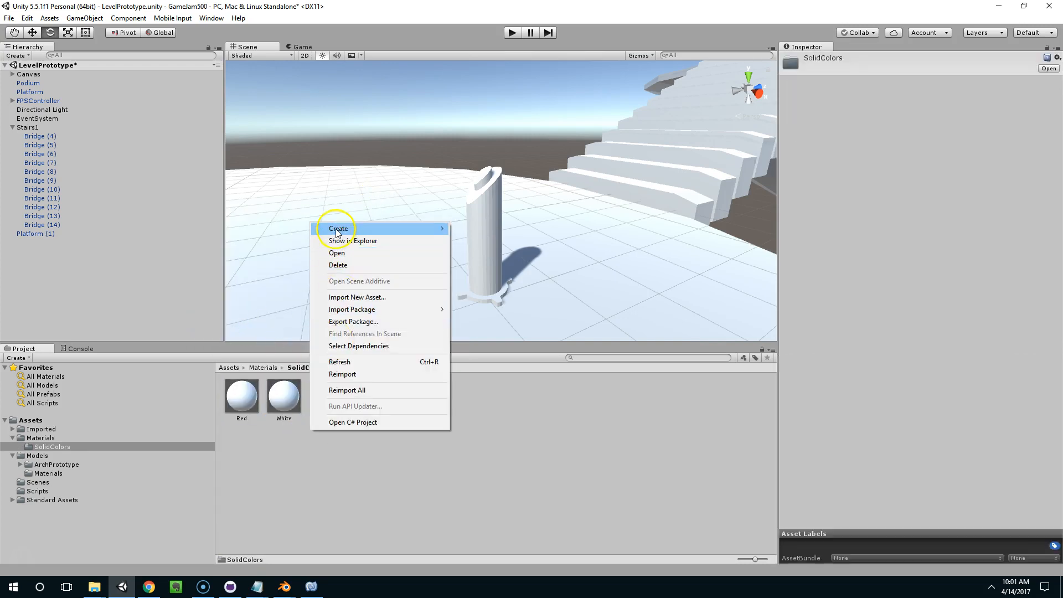
{"action": "mouse_move", "coordinate": [332, 229]}
{"action": "left_click", "coordinate": [208, 341]}
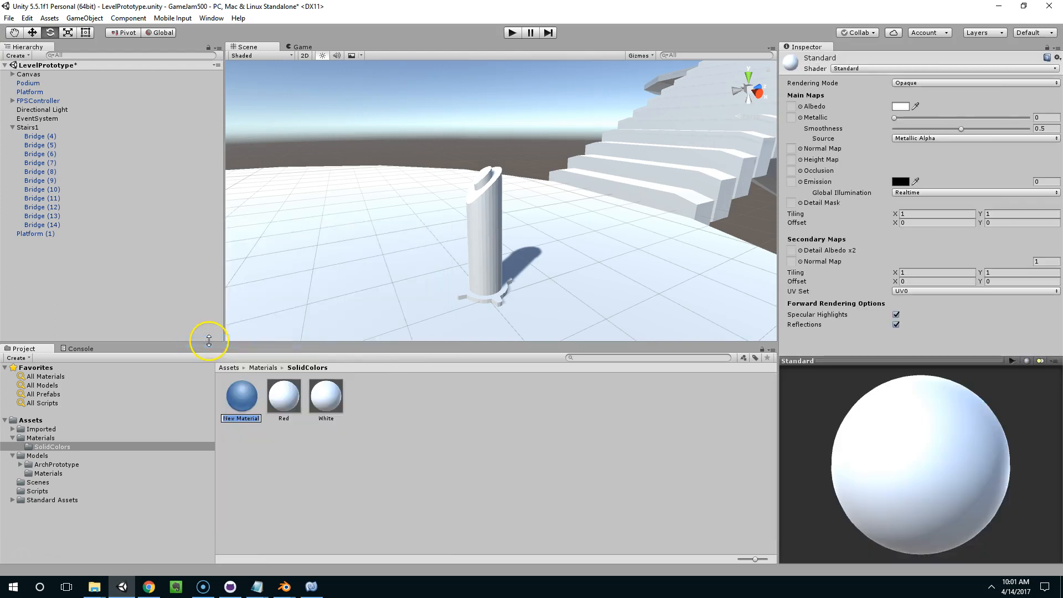
{"action": "key", "text": "Return"}
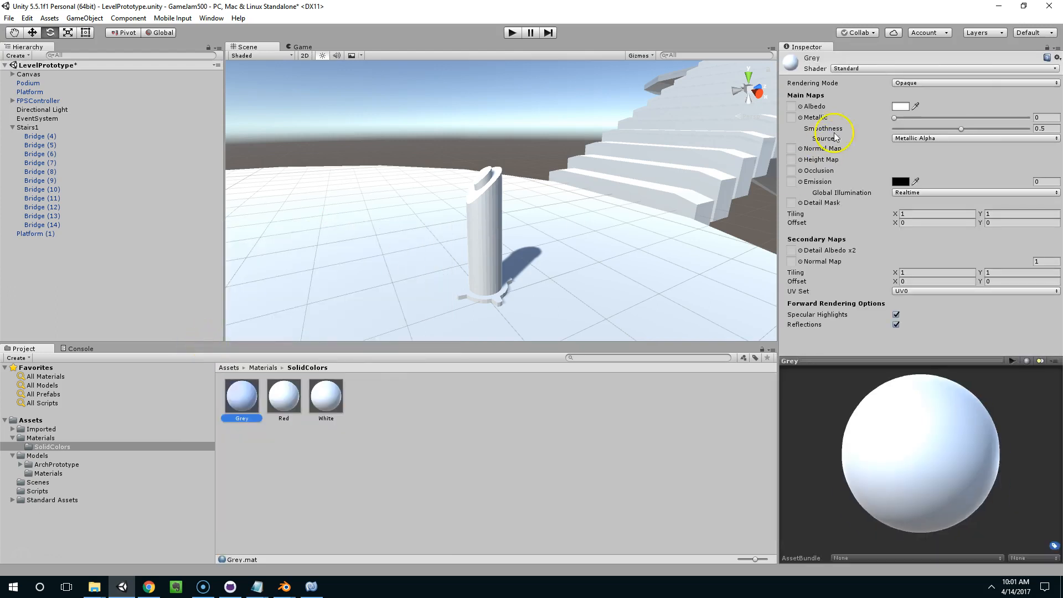
Set the Grey material's albedo to a dark grey and apply it to the podium's footed base.
{"action": "left_click", "coordinate": [899, 107]}
{"action": "left_click_drag", "start_coordinate": [885, 320], "coordinate": [885, 357]}
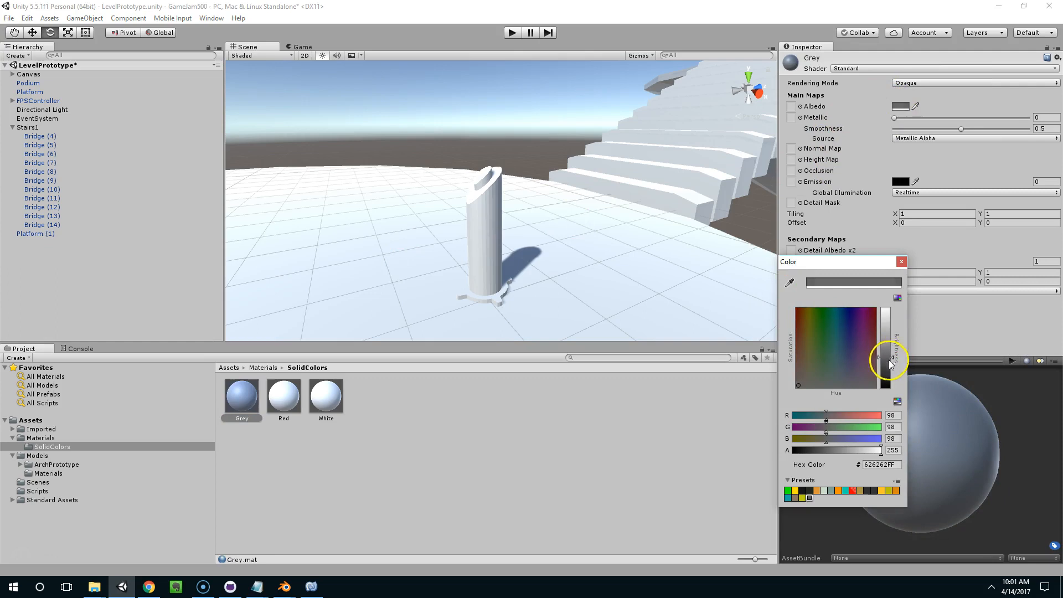
{"action": "left_click", "coordinate": [269, 397]}
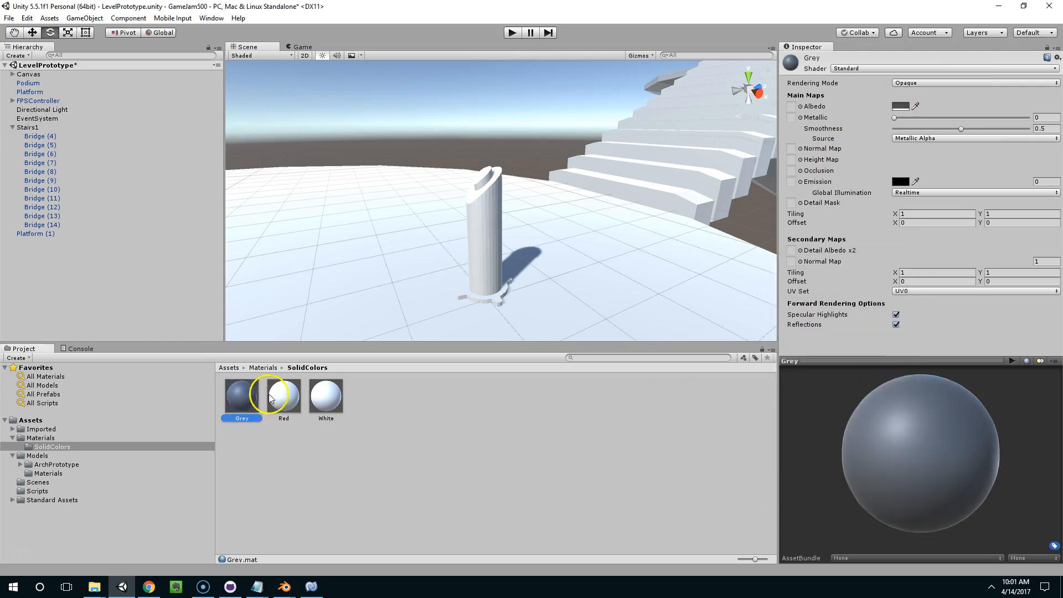
{"action": "left_click_drag", "start_coordinate": [473, 312], "coordinate": [493, 298]}
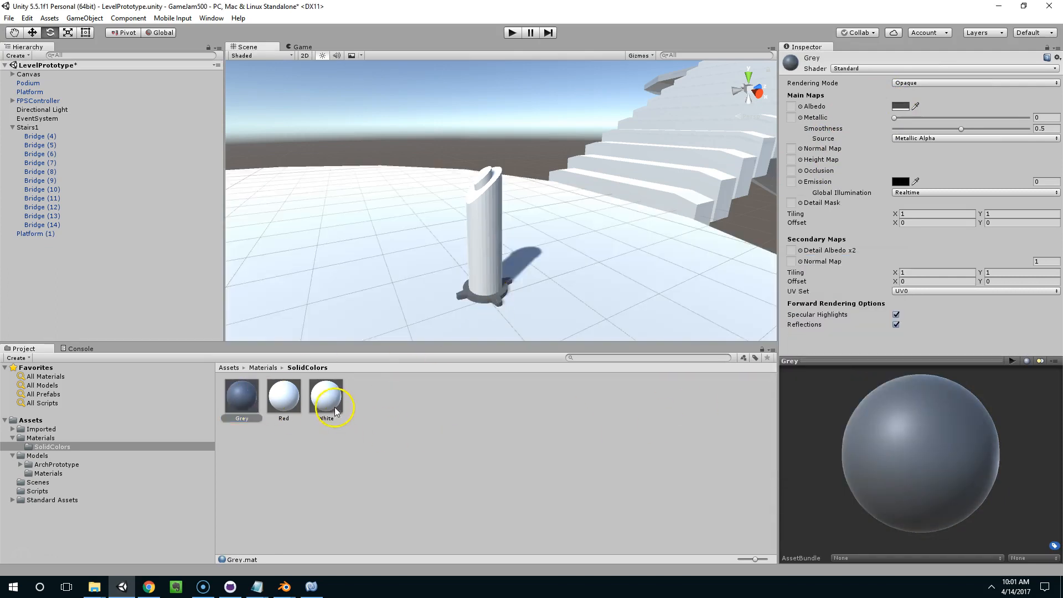
Set the Red material's albedo to FF1C1C and apply it to the podium's button.
{"action": "left_click", "coordinate": [289, 403]}
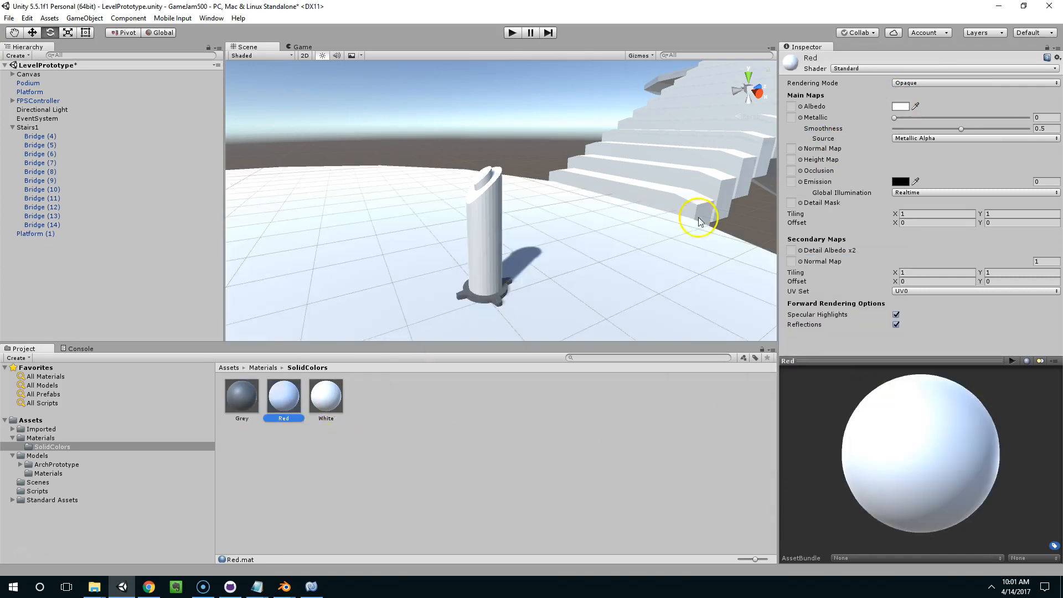
{"action": "left_click", "coordinate": [901, 106]}
{"action": "left_click", "coordinate": [797, 332]}
{"action": "left_click", "coordinate": [283, 397]}
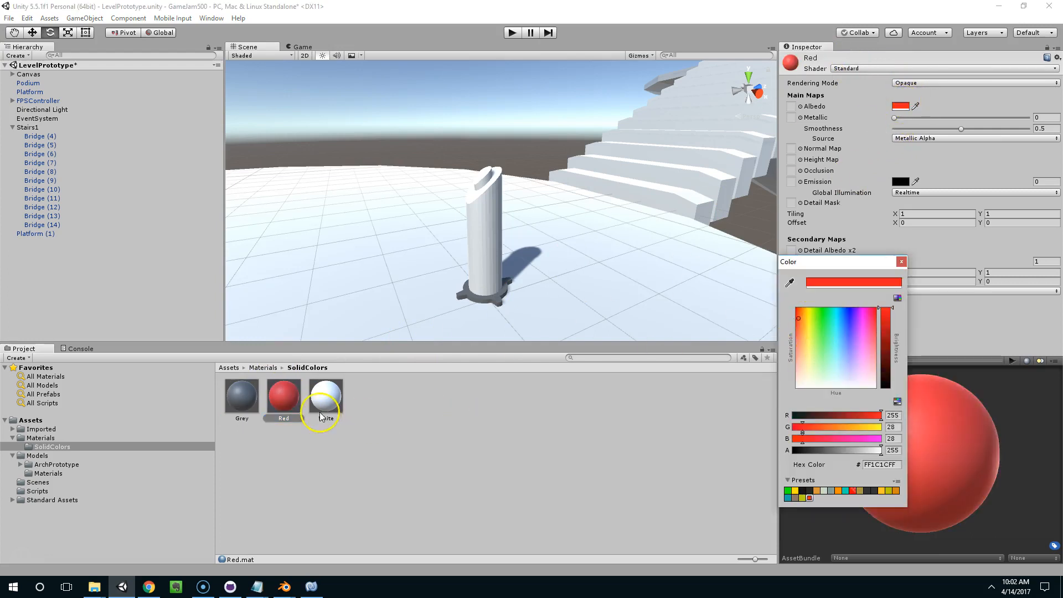
{"action": "left_click_drag", "start_coordinate": [391, 323], "coordinate": [486, 178]}
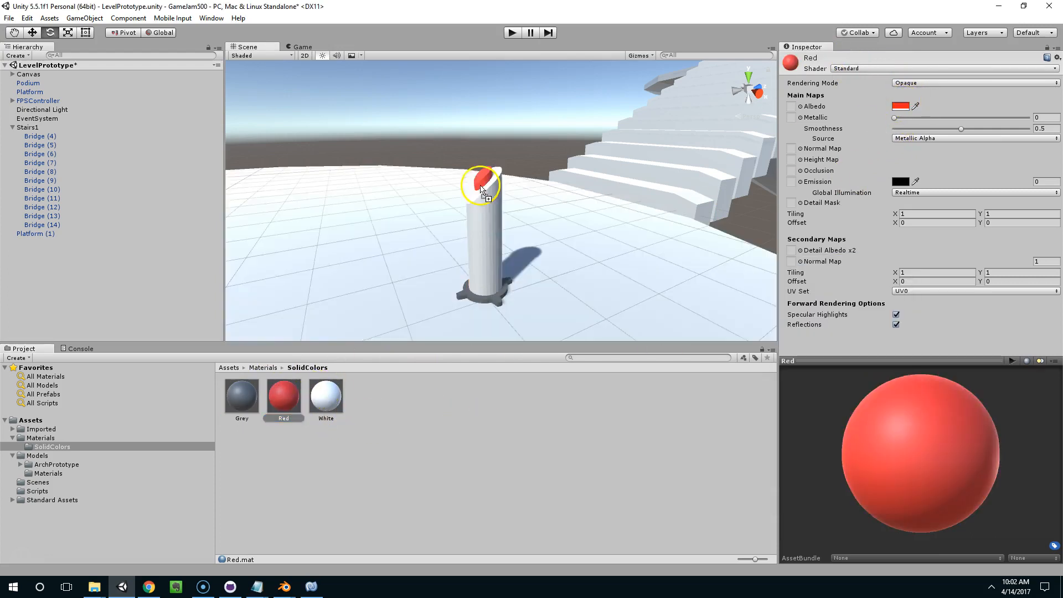
Review the Red material's albedo and examine the coloured podium up close in the scene.
{"action": "right_click_drag", "start_coordinate": [540, 138], "coordinate": [585, 272]}
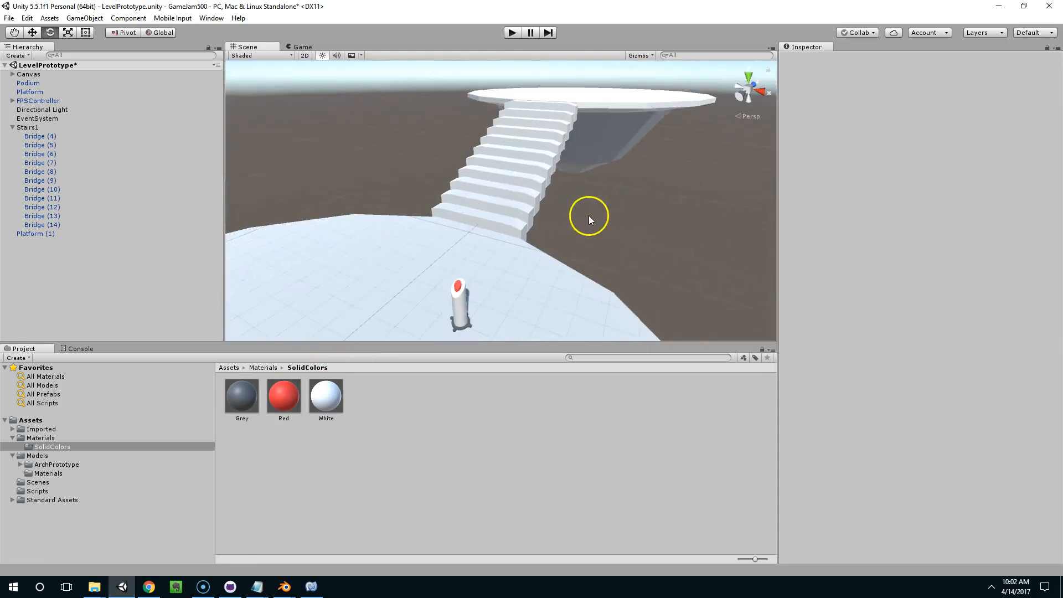
{"action": "left_click", "coordinate": [286, 398]}
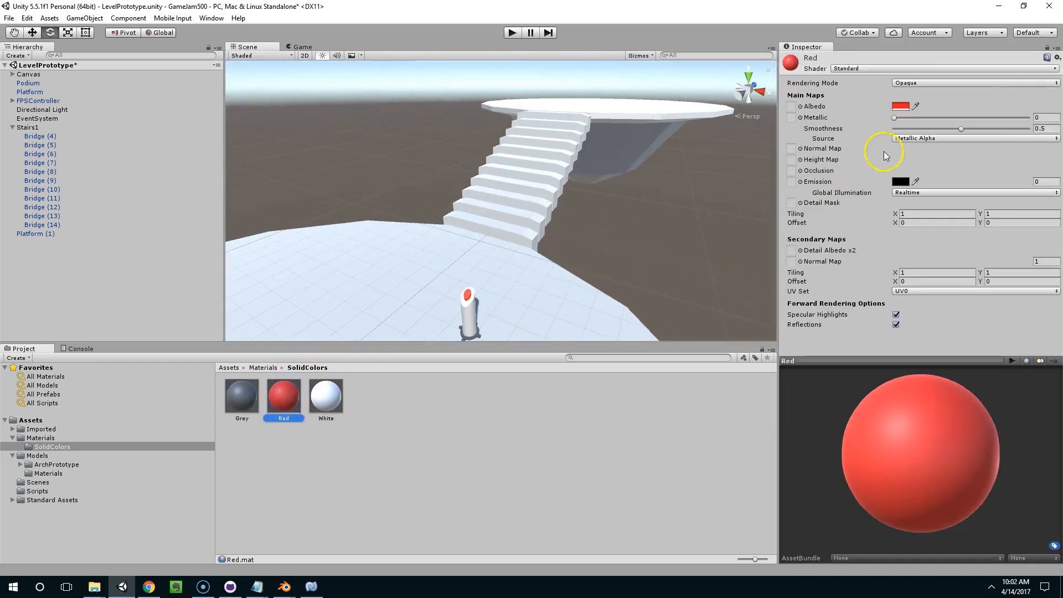
{"action": "left_click", "coordinate": [901, 107]}
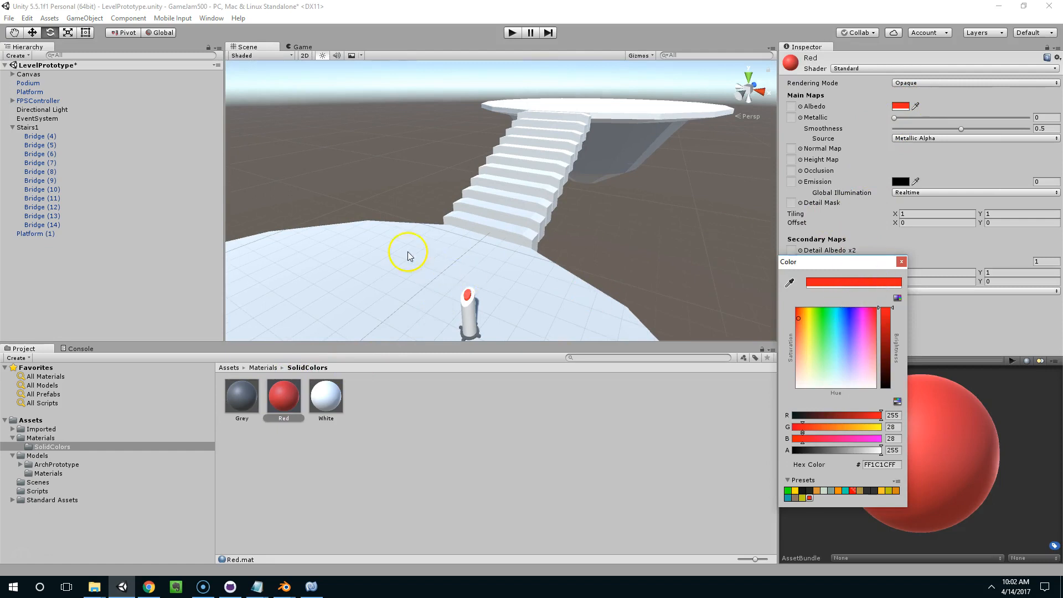
{"action": "left_click", "coordinate": [467, 298]}
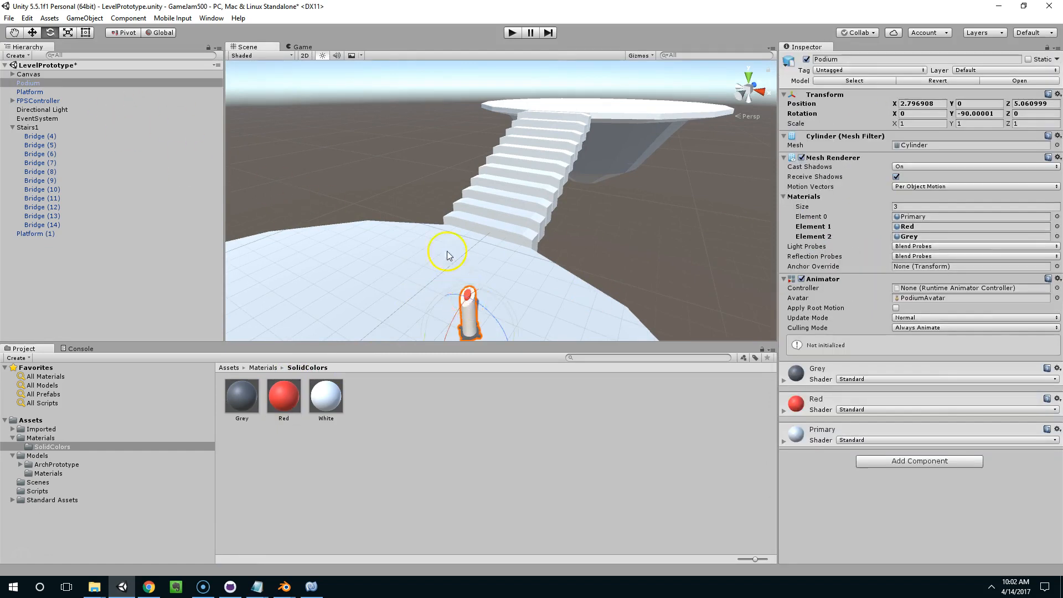
{"action": "key", "text": "f"}
{"action": "scroll", "coordinate": [438, 233], "scroll_direction": "up", "scroll_amount": 5}
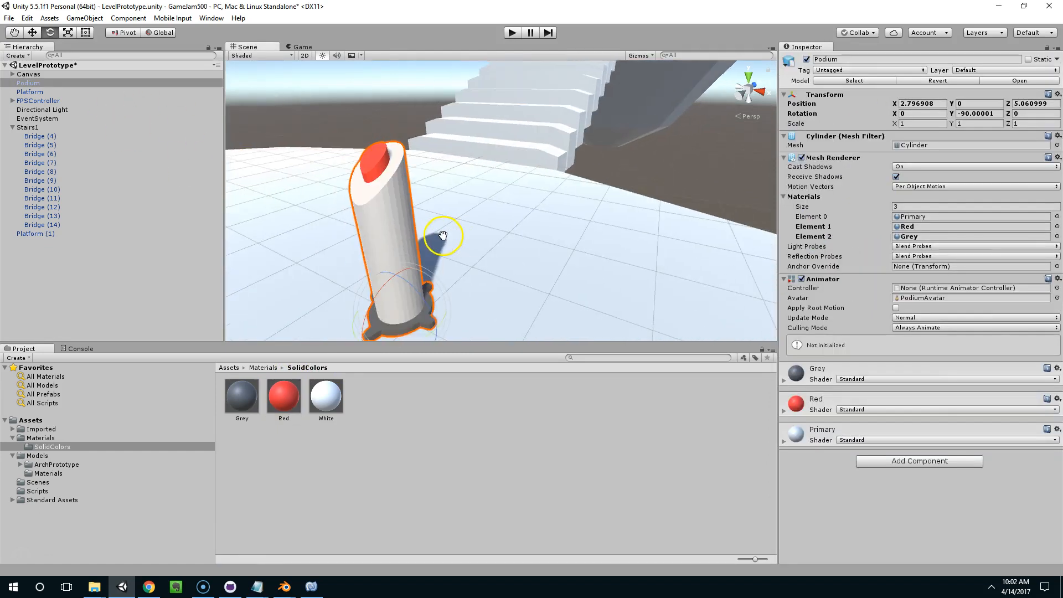
Switch to Blender, lower the podium's linked button geometry slightly along the global Z axis, and save the file.
{"action": "left_click", "coordinate": [285, 586]}
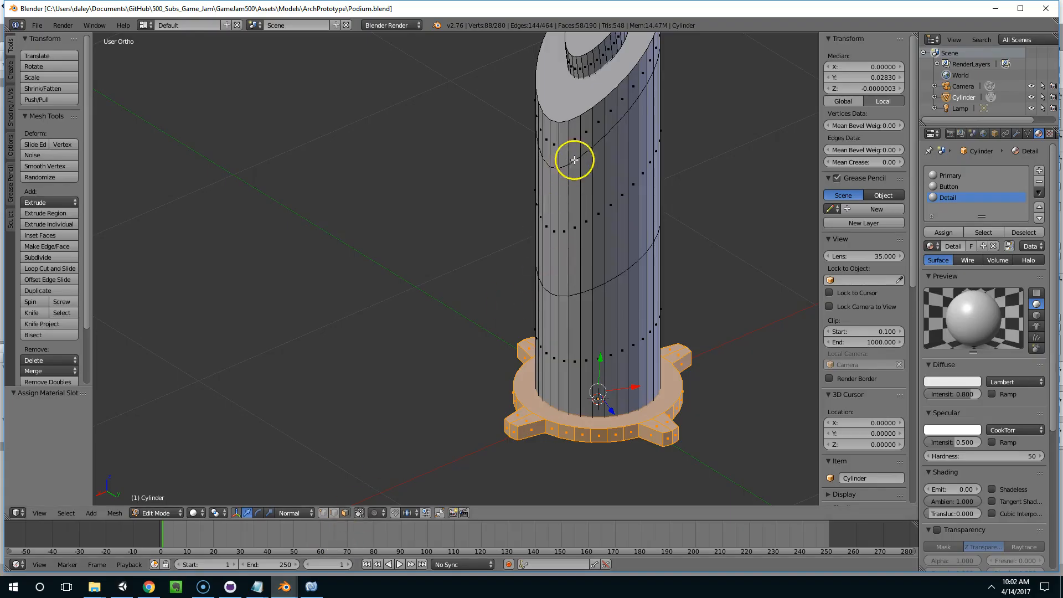
{"action": "right_click", "coordinate": [580, 106]}
{"action": "key", "text": "ctrl+l"}
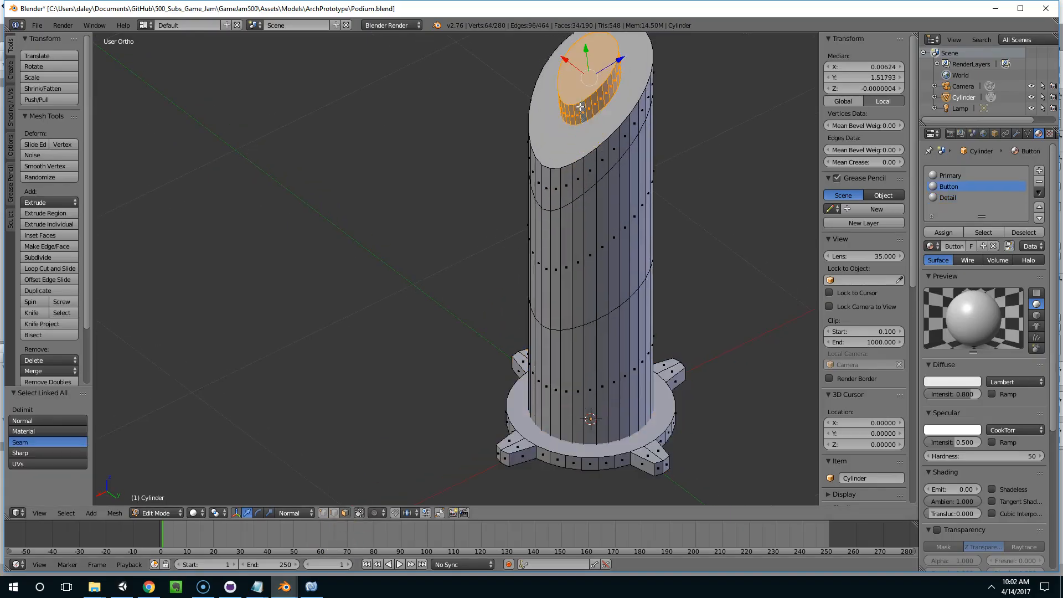
{"action": "middle_click_drag", "start_coordinate": [627, 97], "coordinate": [551, 128]}
{"action": "left_click", "coordinate": [289, 512]}
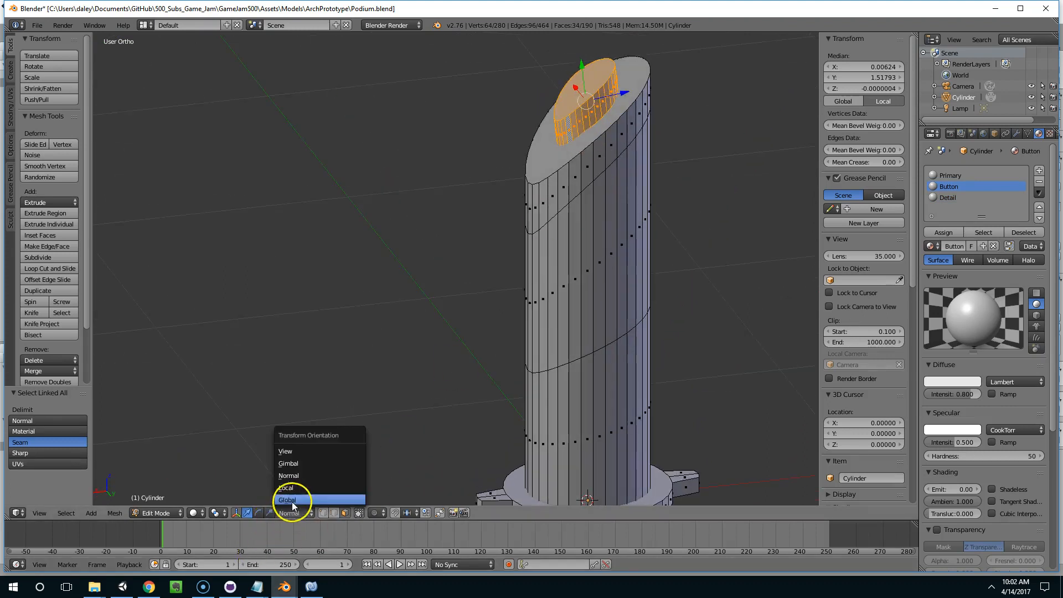
{"action": "left_click", "coordinate": [294, 499]}
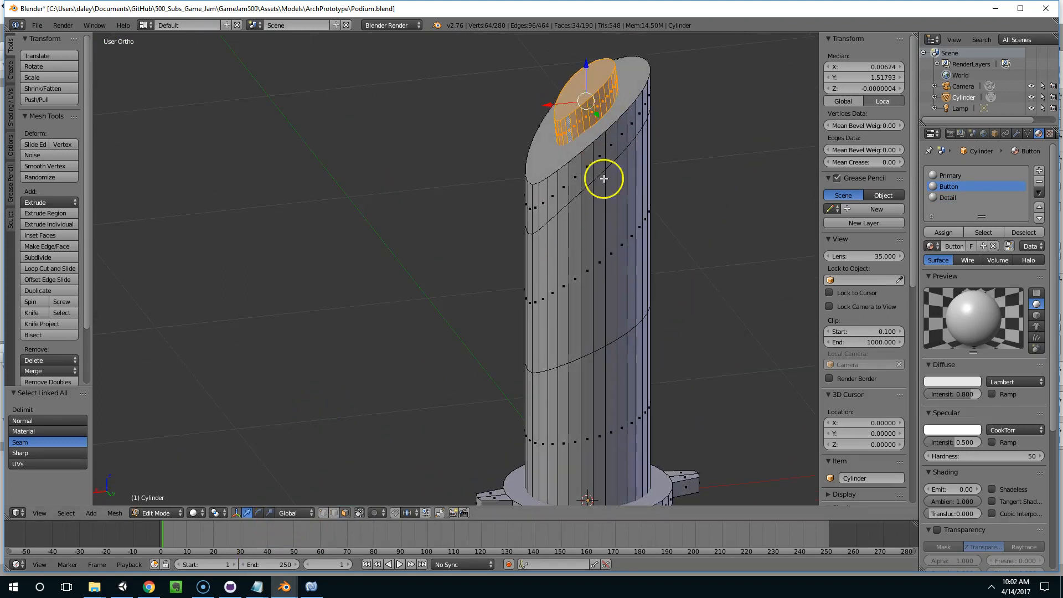
{"action": "left_click_drag", "start_coordinate": [586, 66], "coordinate": [589, 82]}
{"action": "key", "text": "ctrl+s"}
{"action": "left_click", "coordinate": [589, 82]}
Switch to Unity and raise Metallic to about 0.8 on the Red material and about 0.73 on the White material.
{"action": "left_click", "coordinate": [122, 586]}
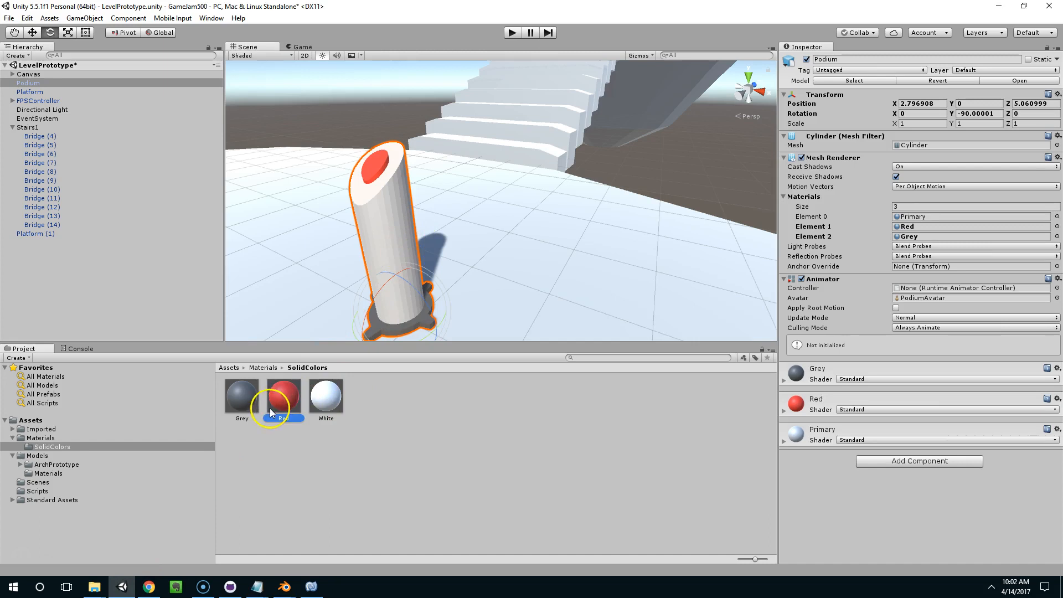
{"action": "left_click_drag", "start_coordinate": [892, 117], "coordinate": [1002, 123]}
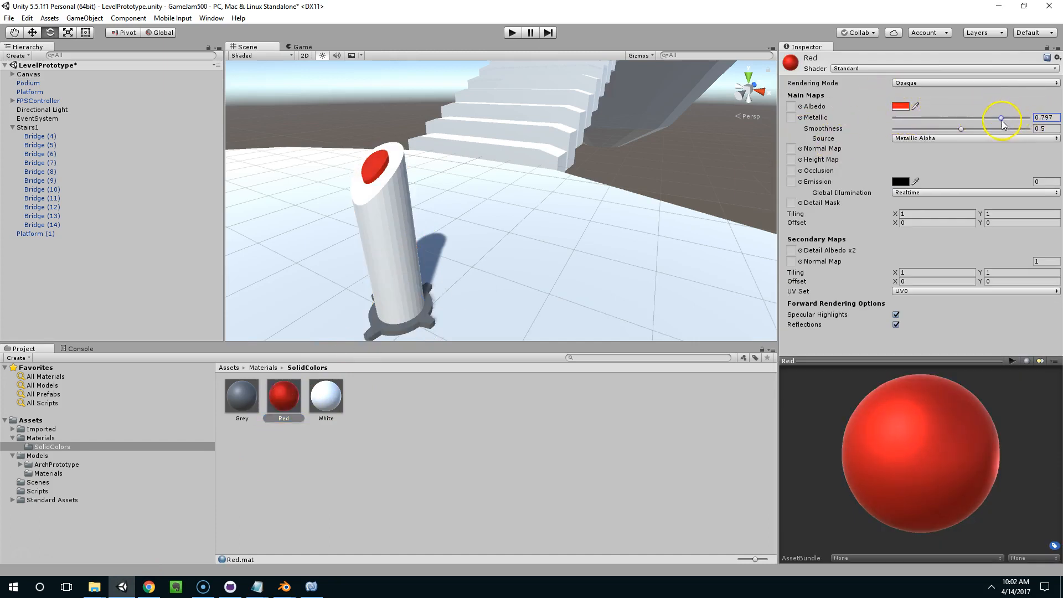
{"action": "left_click", "coordinate": [326, 396]}
{"action": "left_click_drag", "start_coordinate": [929, 112], "coordinate": [994, 114]}
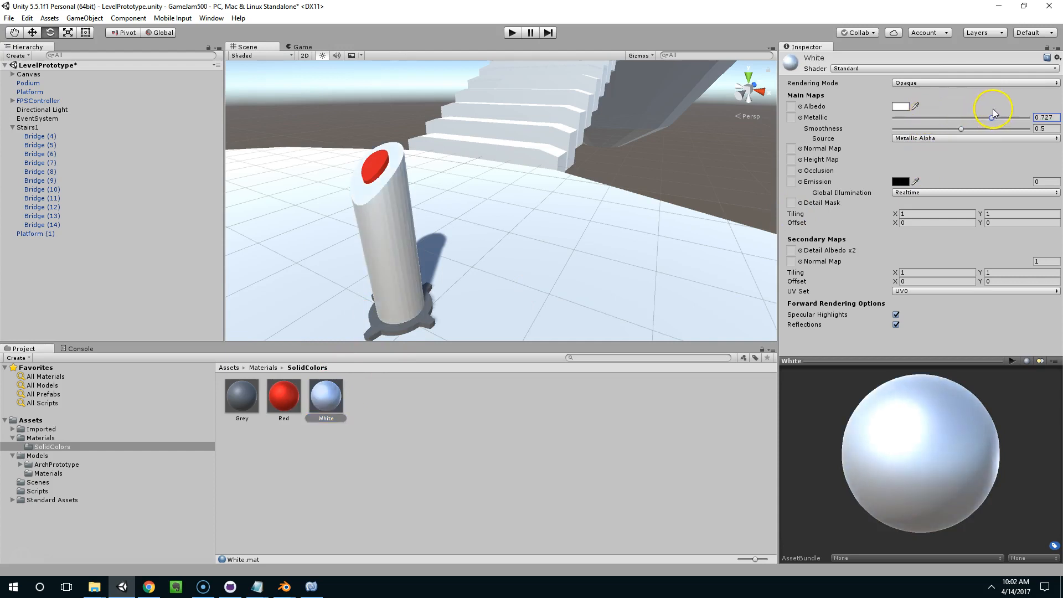
Try to apply a SolidColors material to all the bridge pieces under Stairs1, Bridge (4) through Bridge (14).
{"action": "left_click", "coordinate": [369, 390]}
{"action": "scroll", "coordinate": [576, 270], "scroll_direction": "down", "scroll_amount": 5}
{"action": "middle_click_drag", "start_coordinate": [577, 271], "coordinate": [458, 297]}
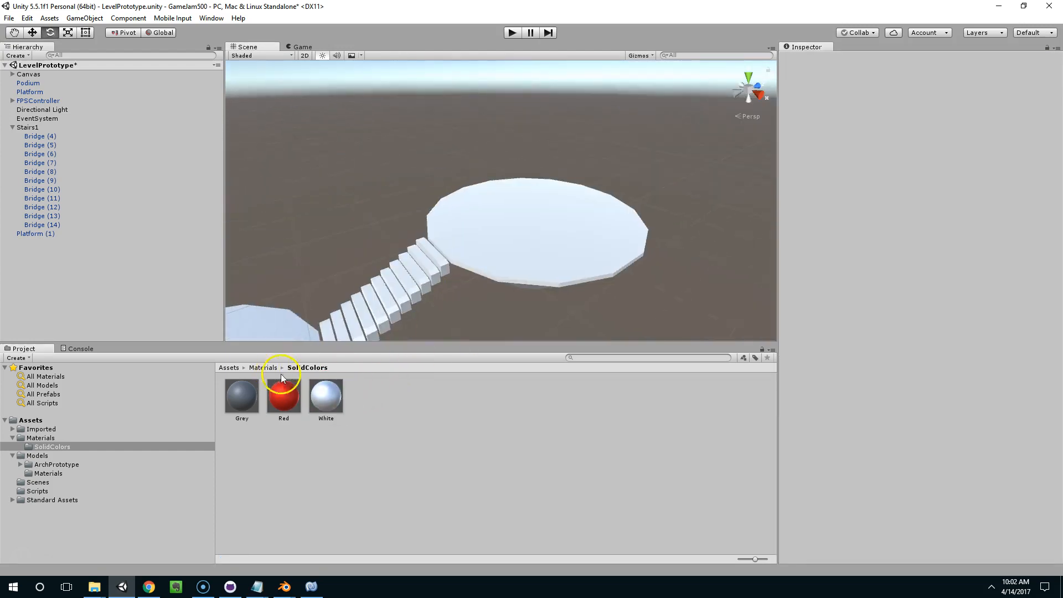
{"action": "left_click", "coordinate": [85, 135]}
{"action": "left_click", "coordinate": [57, 223], "text": "shift"}
{"action": "left_click_drag", "start_coordinate": [284, 395], "coordinate": [884, 233]}
Check the material on Platform (1) and view the stairs, platforms and podium together.
{"action": "left_click", "coordinate": [565, 283]}
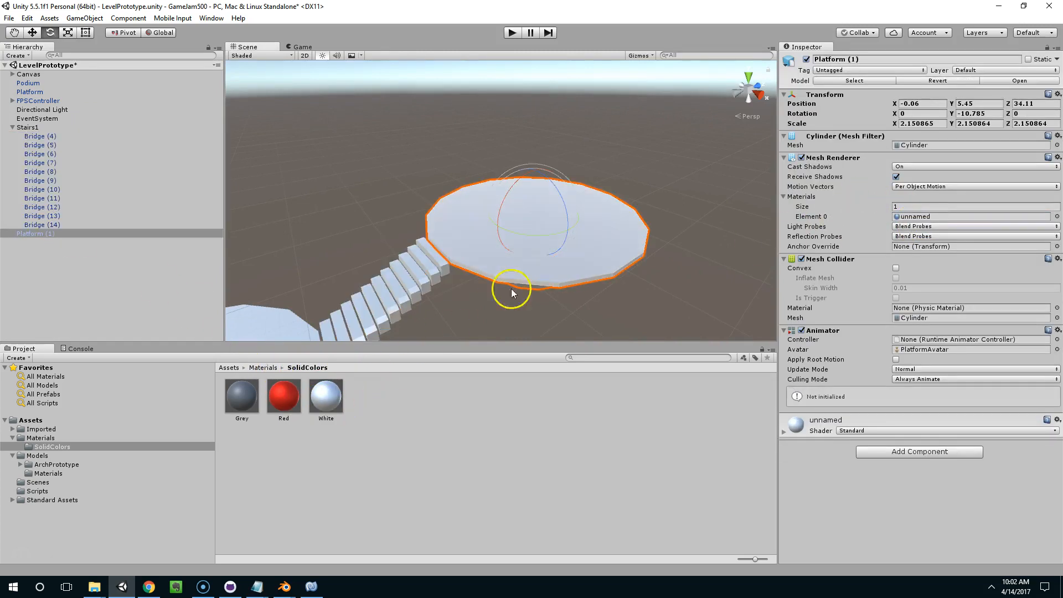
{"action": "left_click", "coordinate": [500, 313]}
{"action": "left_click_drag", "start_coordinate": [501, 313], "coordinate": [620, 271], "text": "alt"}
{"action": "middle_click_drag", "start_coordinate": [620, 271], "coordinate": [674, 227]}
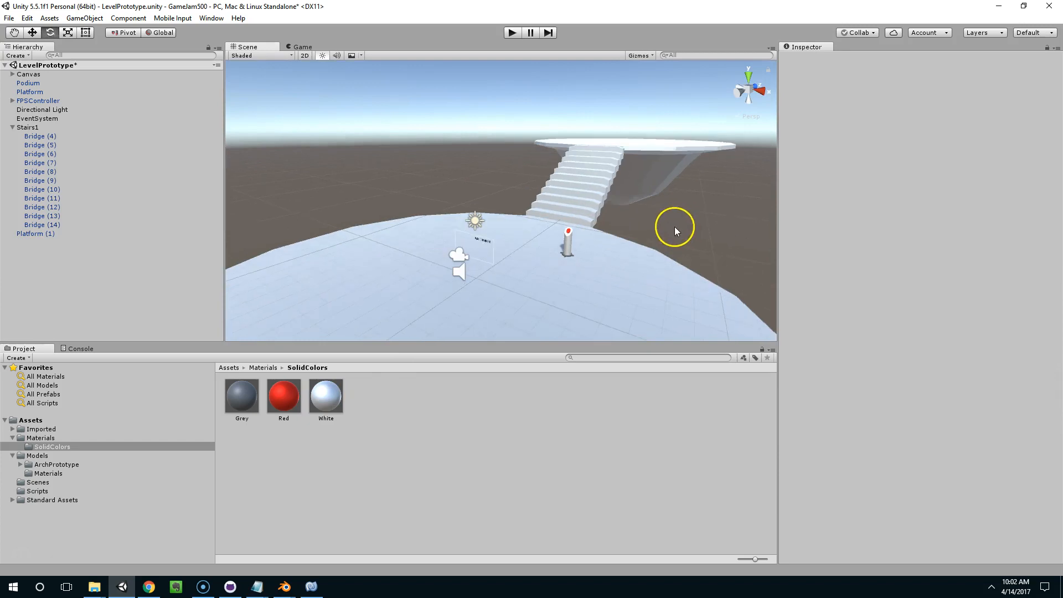
Inspect the Podium and Platform (1) objects and view how the podium sits beside the stairs.
{"action": "left_click", "coordinate": [574, 235]}
{"action": "left_click", "coordinate": [653, 202]}
{"action": "left_click_drag", "start_coordinate": [653, 201], "coordinate": [530, 191], "text": "alt"}
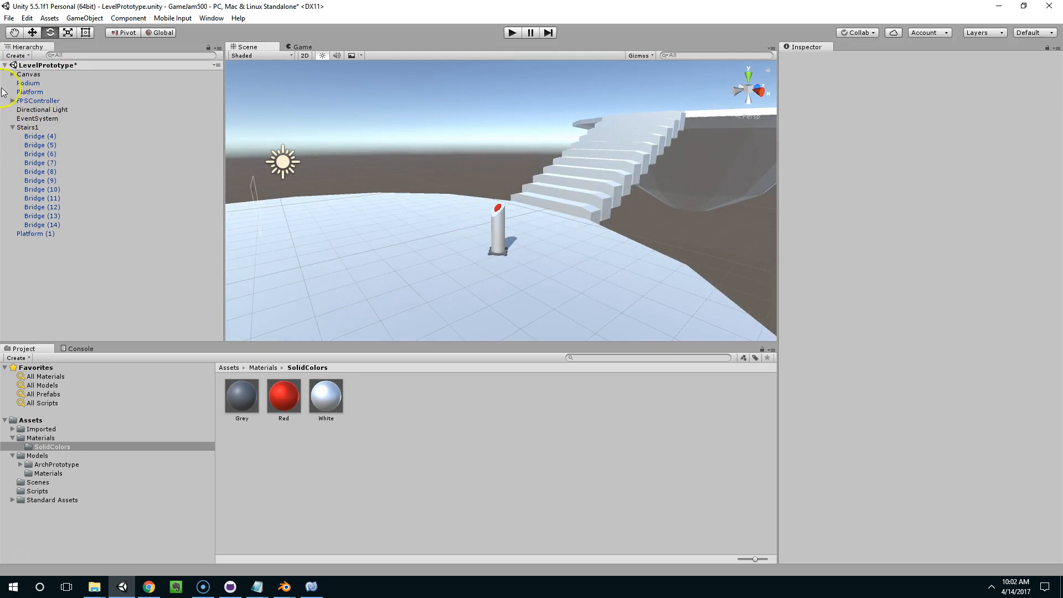
{"action": "left_click", "coordinate": [25, 118]}
{"action": "left_click", "coordinate": [28, 92]}
{"action": "left_click", "coordinate": [27, 82]}
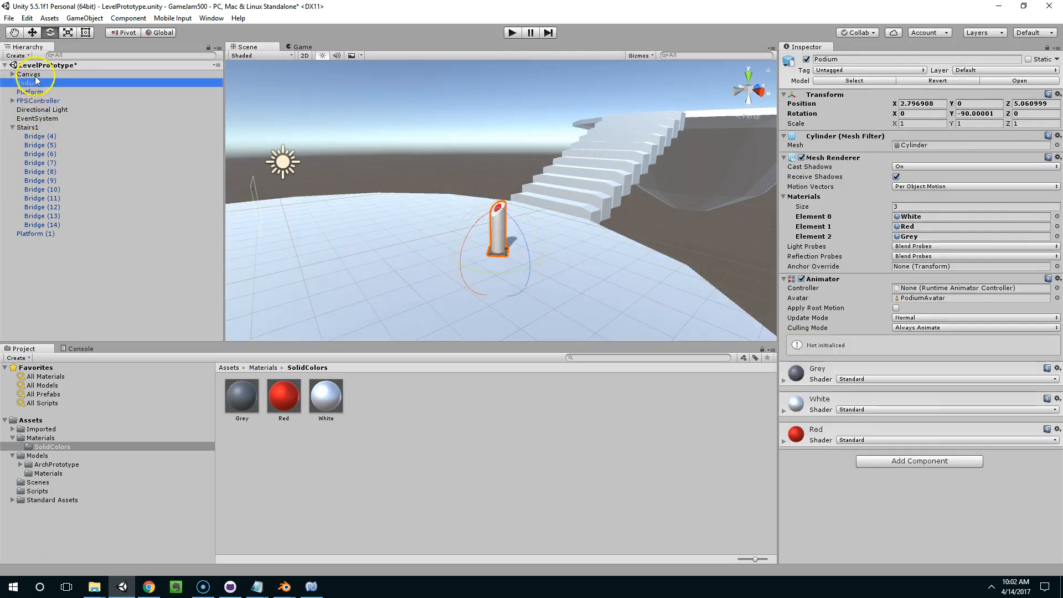
{"action": "left_click", "coordinate": [36, 233]}
{"action": "scroll", "coordinate": [308, 182], "scroll_direction": "down", "scroll_amount": 5}
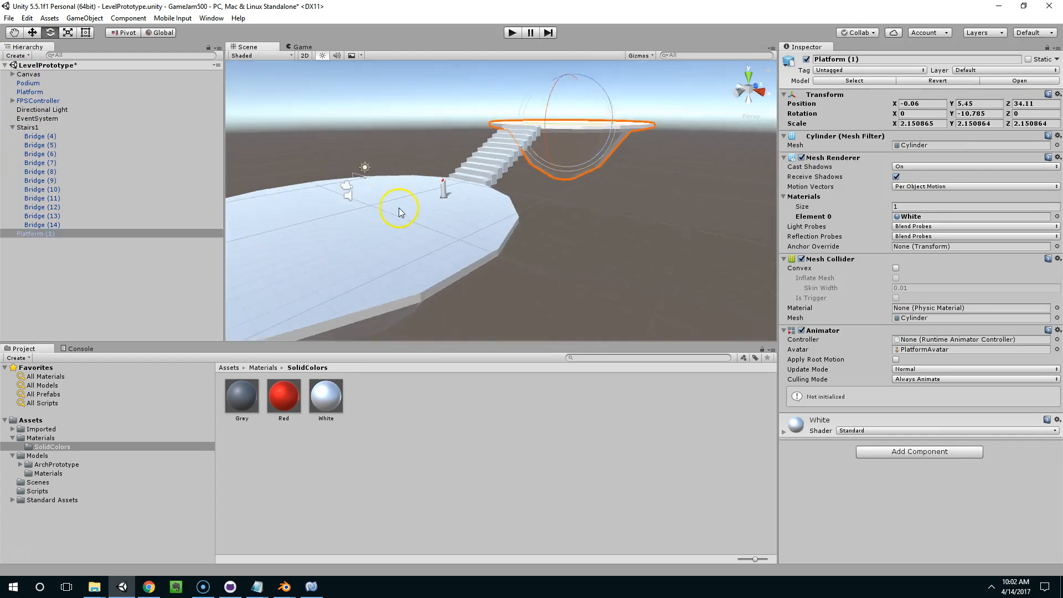
Collapse the Stairs1 group and review the scene's remaining objects one by one, including Podium, Platform, FPSController and EventSystem.
{"action": "left_click", "coordinate": [12, 127]}
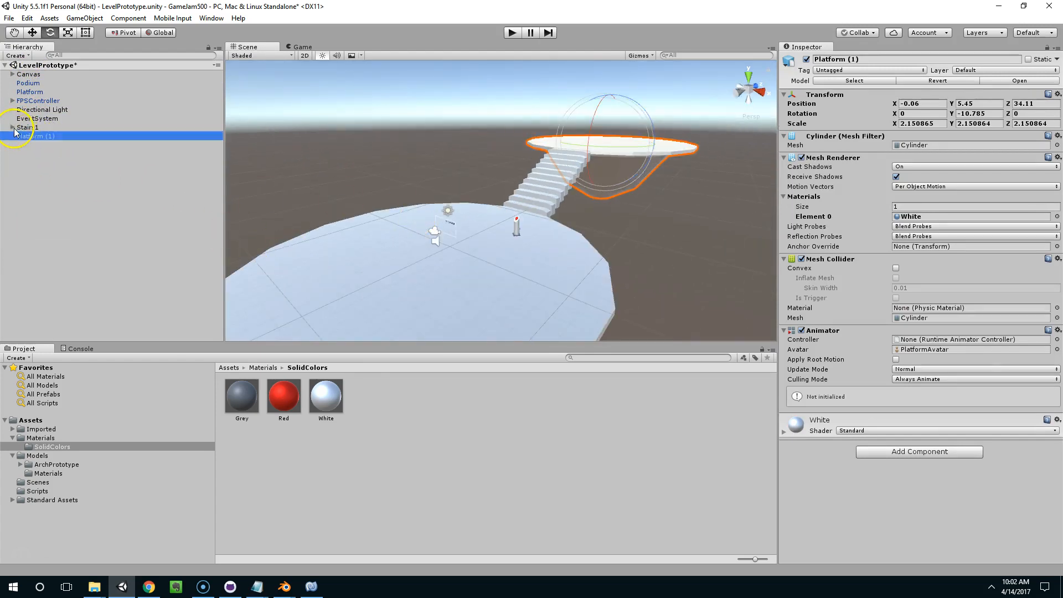
{"action": "left_click", "coordinate": [34, 118]}
{"action": "left_click", "coordinate": [39, 109]}
{"action": "left_click", "coordinate": [34, 92]}
{"action": "left_click", "coordinate": [38, 83]}
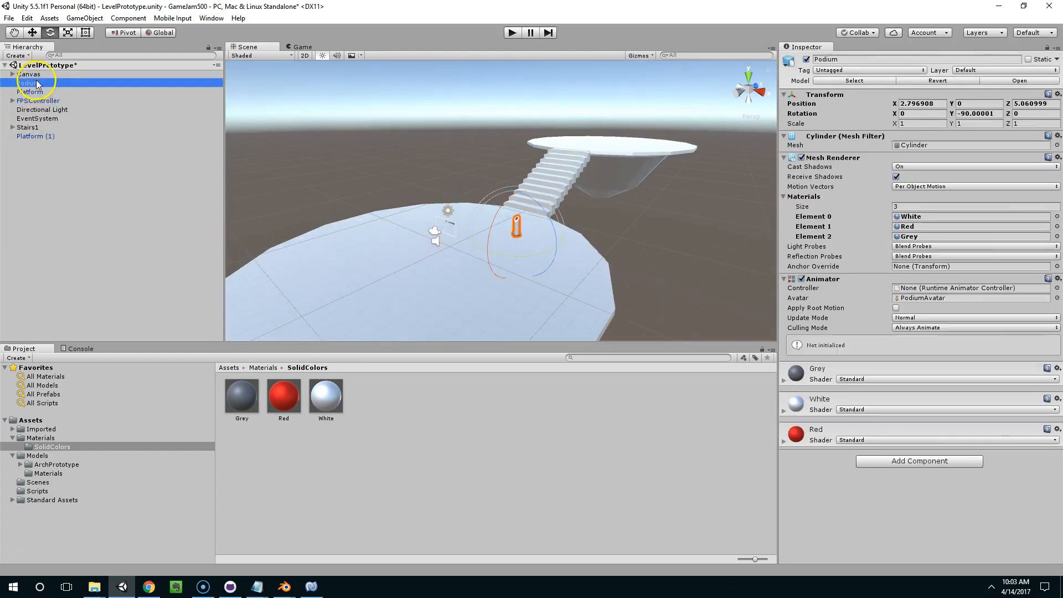
{"action": "left_click", "coordinate": [31, 75]}
{"action": "left_click", "coordinate": [32, 92]}
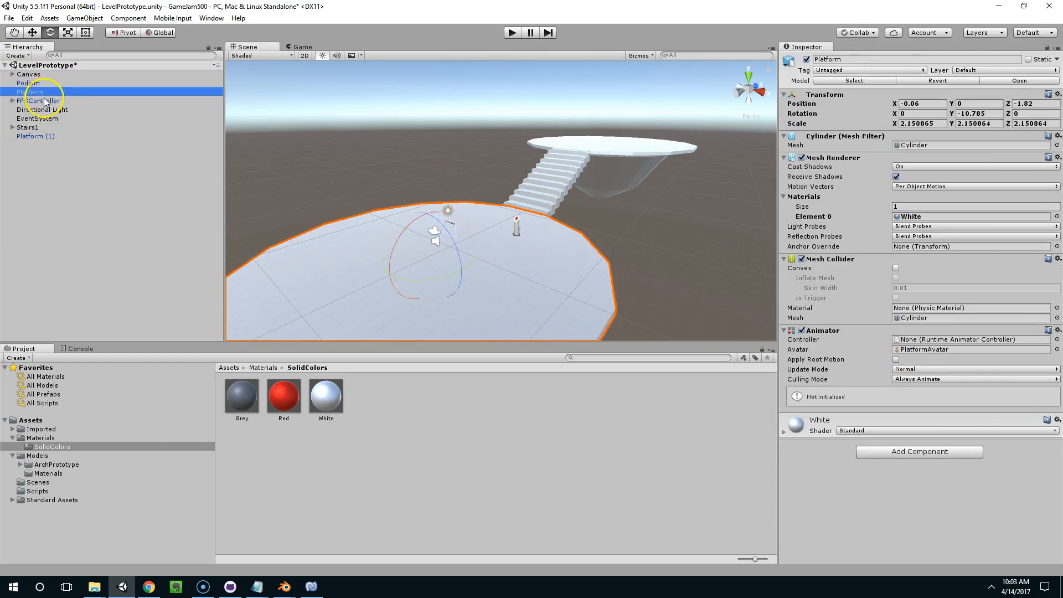
{"action": "left_click", "coordinate": [43, 101]}
{"action": "left_click", "coordinate": [48, 110]}
{"action": "left_click", "coordinate": [54, 120]}
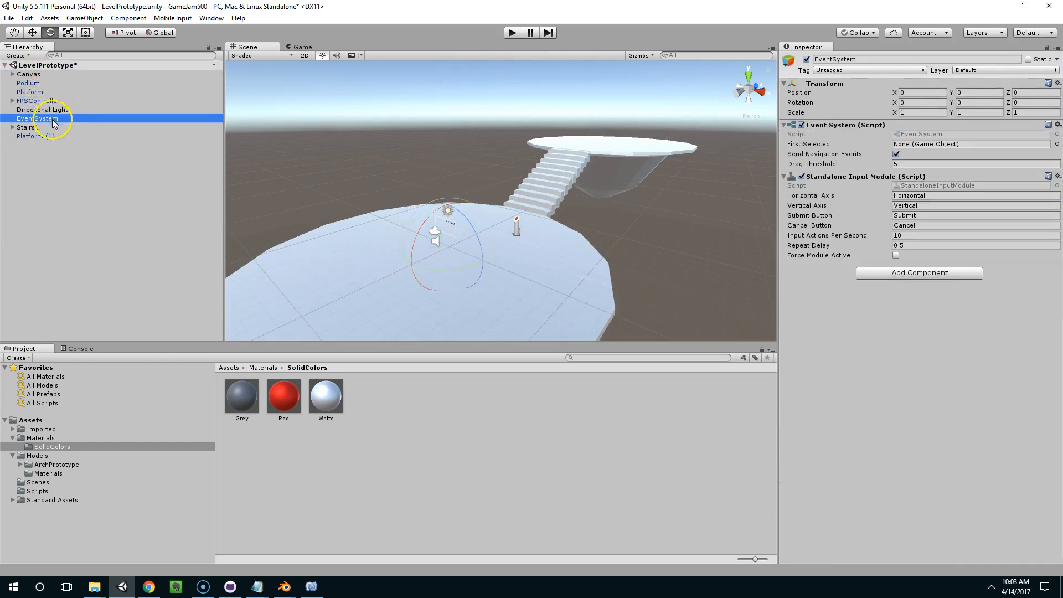
{"action": "left_click", "coordinate": [51, 128]}
{"action": "left_click", "coordinate": [12, 128]}
{"action": "left_click", "coordinate": [12, 128]}
{"action": "left_click", "coordinate": [73, 195]}
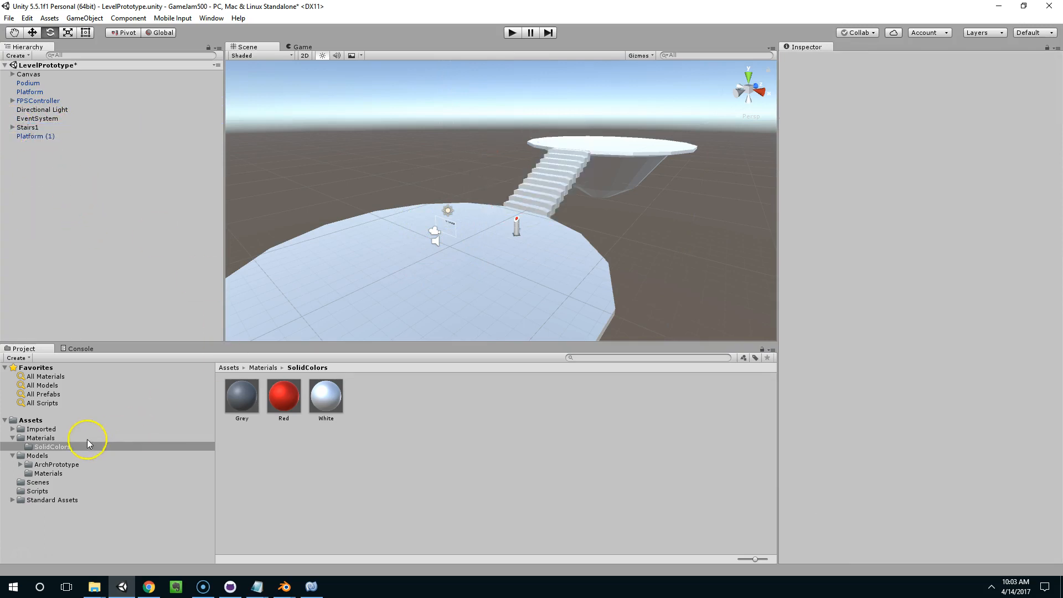
Add a 3D cube to the scene and reset its transform to the origin.
{"action": "right_click", "coordinate": [31, 173]}
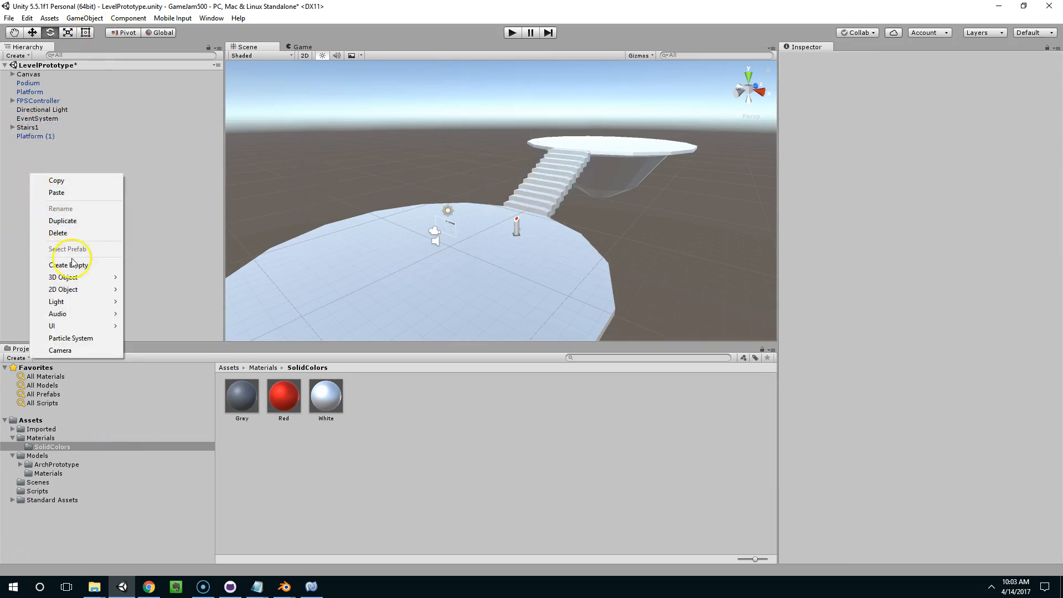
{"action": "mouse_move", "coordinate": [83, 276]}
{"action": "left_click", "coordinate": [143, 278]}
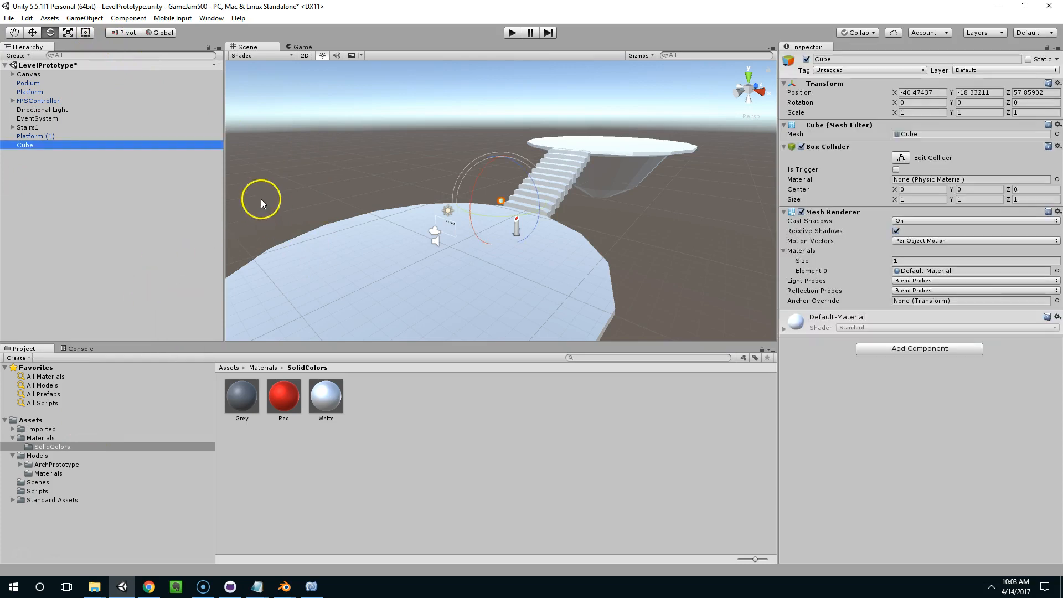
{"action": "left_click", "coordinate": [1057, 83]}
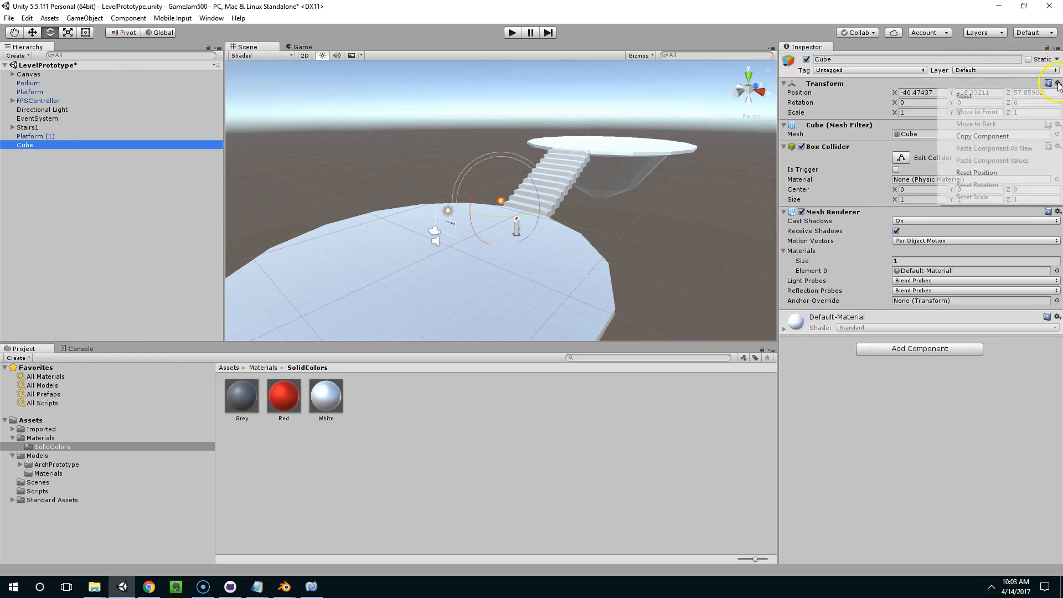
{"action": "left_click", "coordinate": [961, 90]}
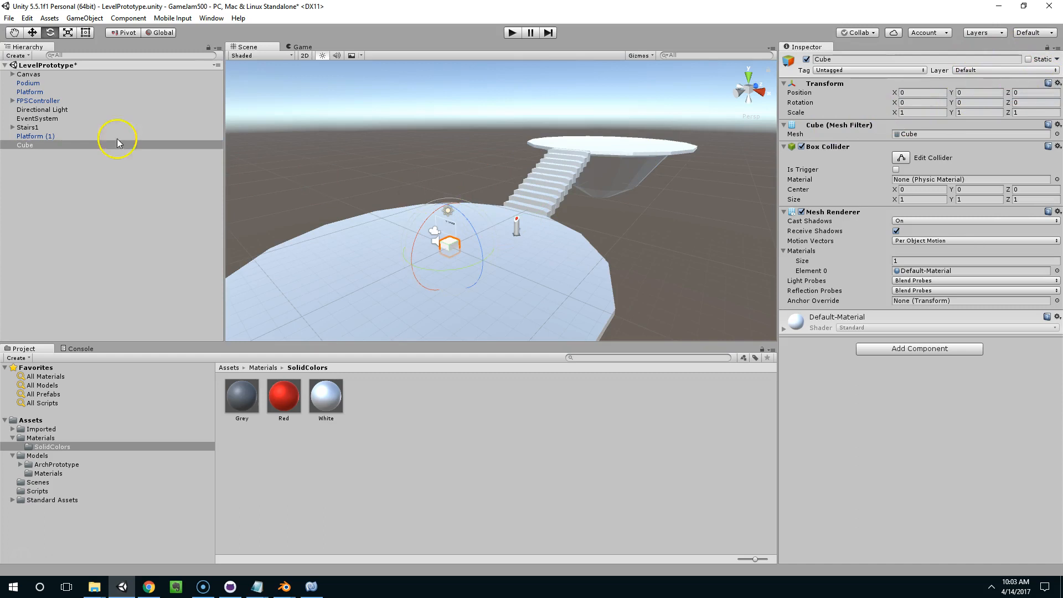
Move the cube over the podium and scale it uniformly to about 3.05 so it encloses the podium.
{"action": "key", "text": "r"}
{"action": "left_click_drag", "start_coordinate": [455, 252], "coordinate": [505, 178]}
{"action": "key", "text": "w"}
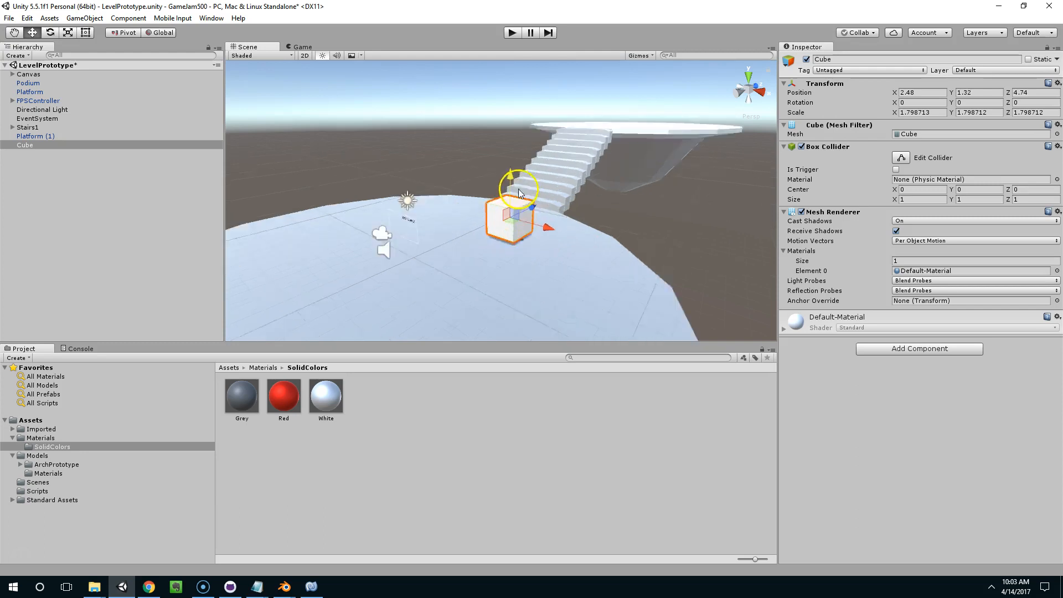
{"action": "key", "text": "f"}
{"action": "left_click", "coordinate": [505, 161]}
{"action": "key", "text": "r"}
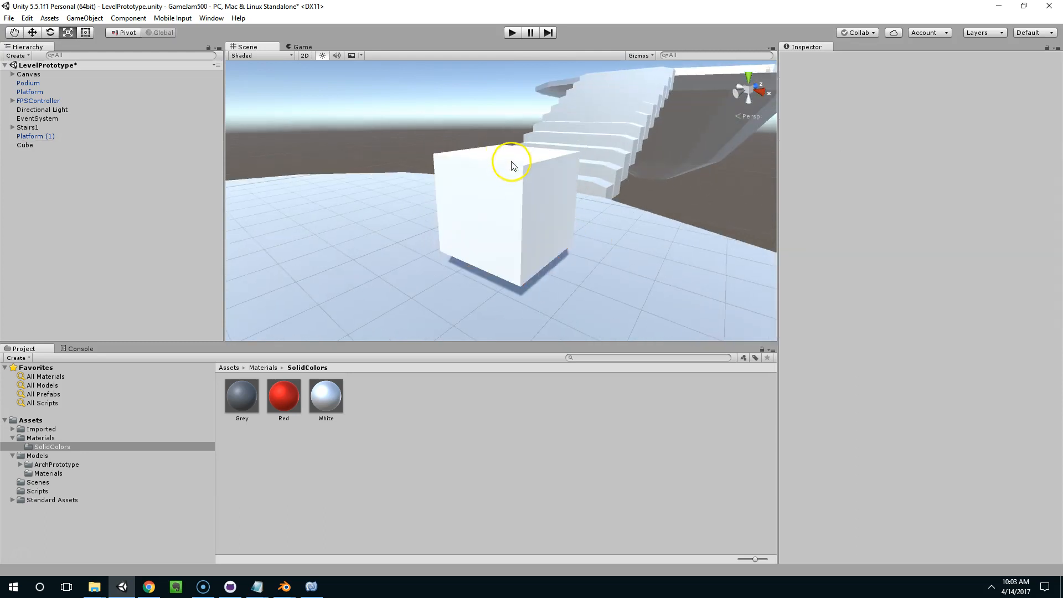
{"action": "left_click", "coordinate": [505, 169]}
{"action": "left_click_drag", "start_coordinate": [508, 204], "coordinate": [666, 159]}
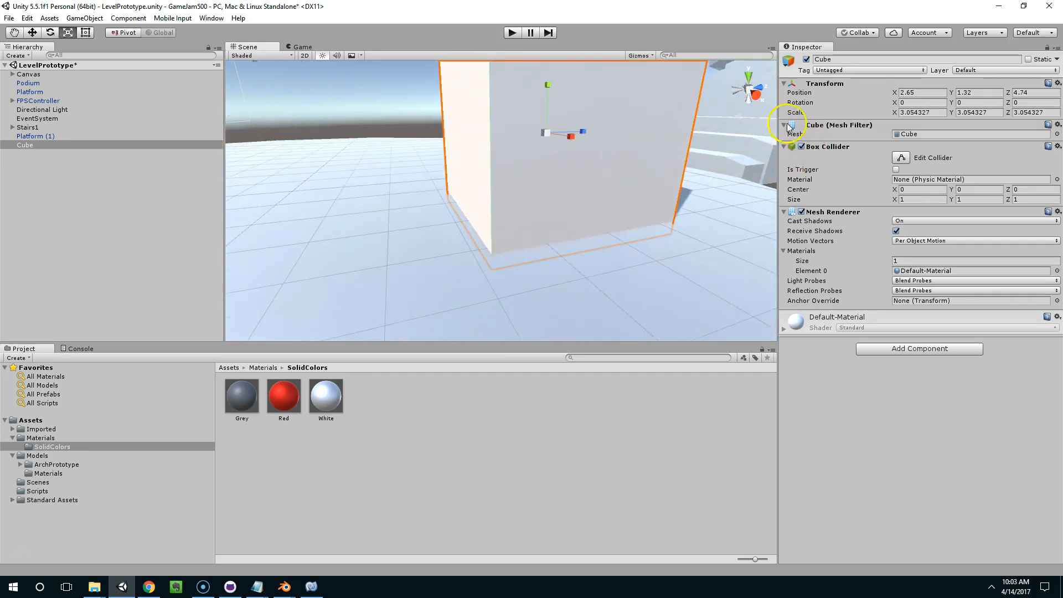
Disable the cube's Mesh Renderer and shift the cube along X to about 2.763 around the podium.
{"action": "left_click", "coordinate": [800, 214]}
{"action": "right_click_drag", "start_coordinate": [406, 281], "coordinate": [510, 199]}
{"action": "key", "text": "w"}
{"action": "left_click_drag", "start_coordinate": [507, 222], "coordinate": [516, 227]}
{"action": "right_click_drag", "start_coordinate": [516, 228], "coordinate": [582, 216]}
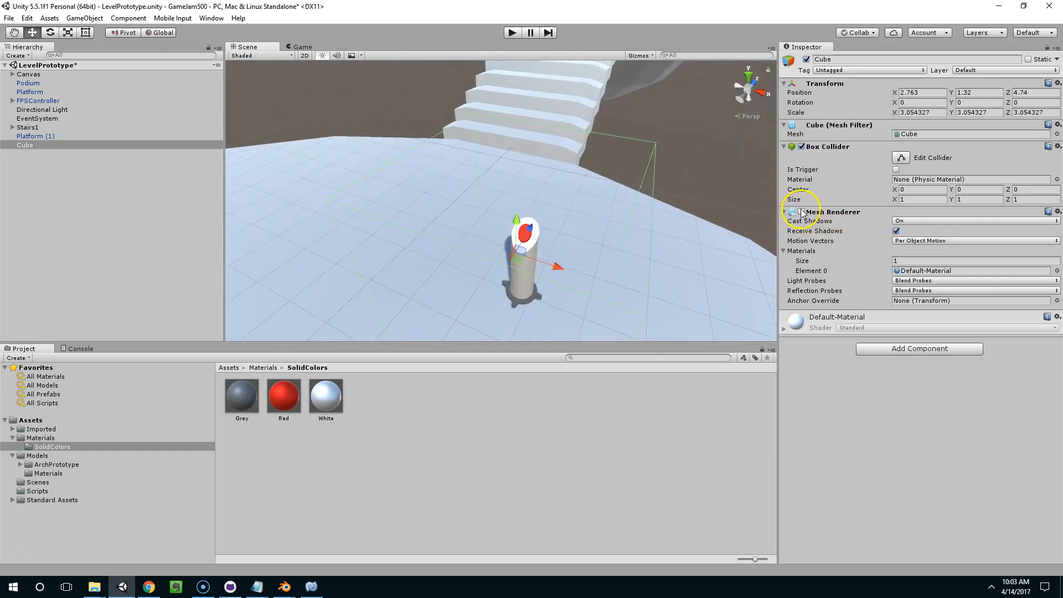
Turn the cube's Mesh Renderer back on and apply the Red material to the cube.
{"action": "left_click", "coordinate": [801, 212]}
{"action": "left_click", "coordinate": [803, 212]}
{"action": "left_click", "coordinate": [794, 212]}
{"action": "right_click_drag", "start_coordinate": [604, 250], "coordinate": [855, 244]}
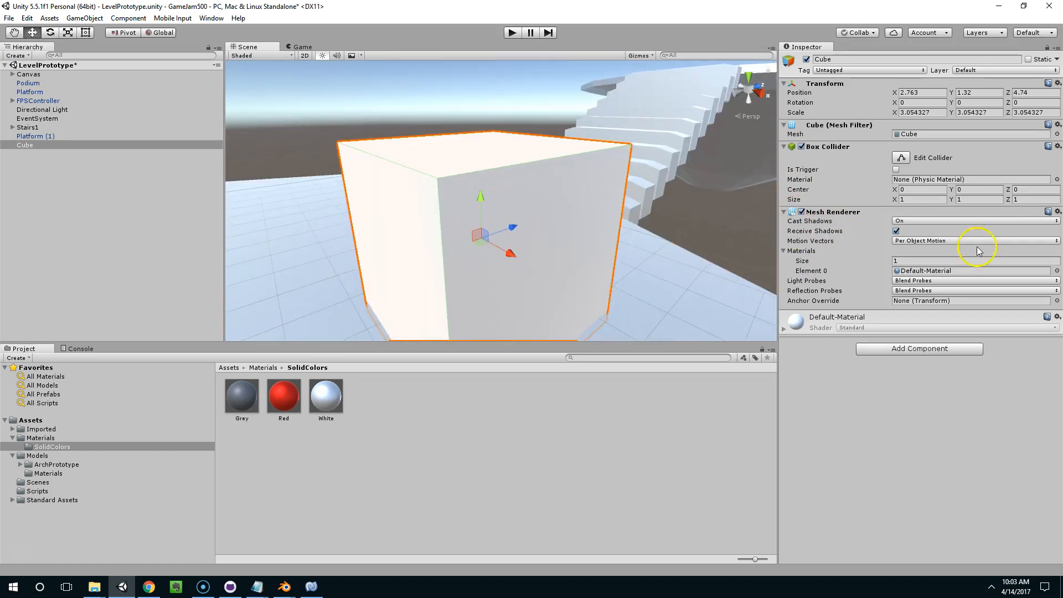
{"action": "left_click", "coordinate": [801, 212]}
{"action": "left_click", "coordinate": [801, 212]}
{"action": "right_click_drag", "start_coordinate": [764, 221], "coordinate": [311, 343]}
{"action": "left_click_drag", "start_coordinate": [283, 395], "coordinate": [385, 238]}
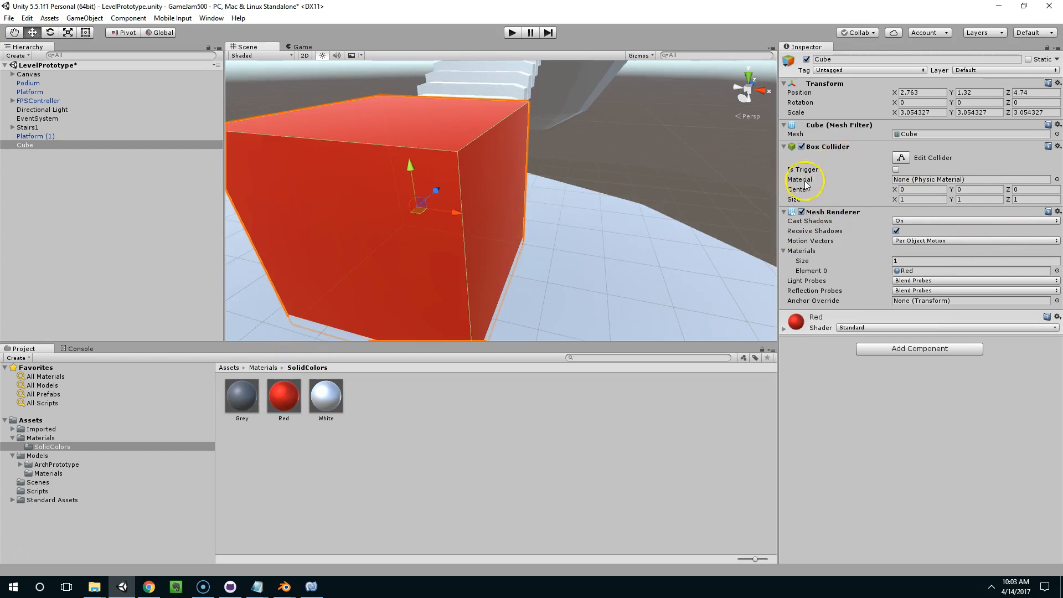
Disable the cube's Mesh Renderer and reposition the cube around the podium at about X 2.95, Z 4.566.
{"action": "left_click", "coordinate": [801, 212]}
{"action": "right_click_drag", "start_coordinate": [616, 194], "coordinate": [491, 266]}
{"action": "left_click_drag", "start_coordinate": [530, 239], "coordinate": [558, 219]}
{"action": "right_click_drag", "start_coordinate": [459, 251], "coordinate": [509, 217]}
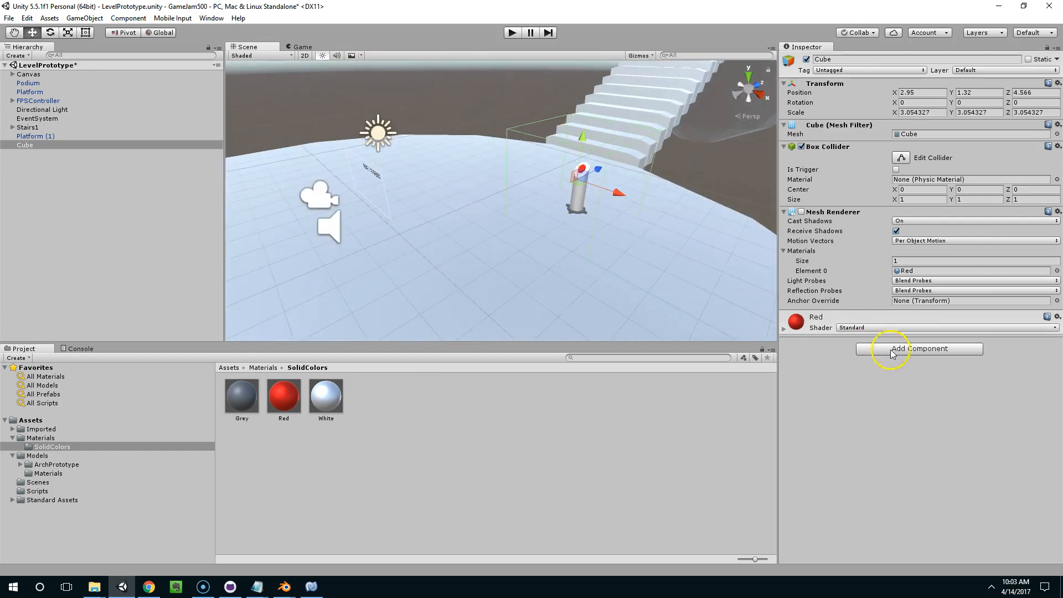
Add the Trigger Tooltip script component to the cube.
{"action": "left_click", "coordinate": [912, 348]}
{"action": "type", "text": "rig"}
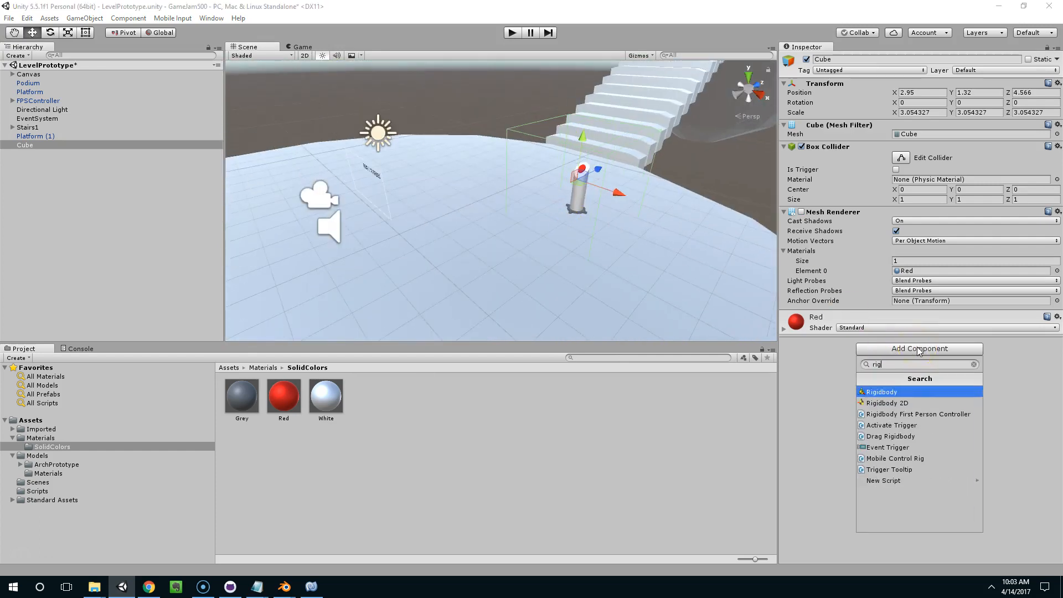
{"action": "key", "text": "BackSpace"}
{"action": "key", "text": "BackSpace"}
{"action": "key", "text": "BackSpace"}
{"action": "type", "text": "trig"}
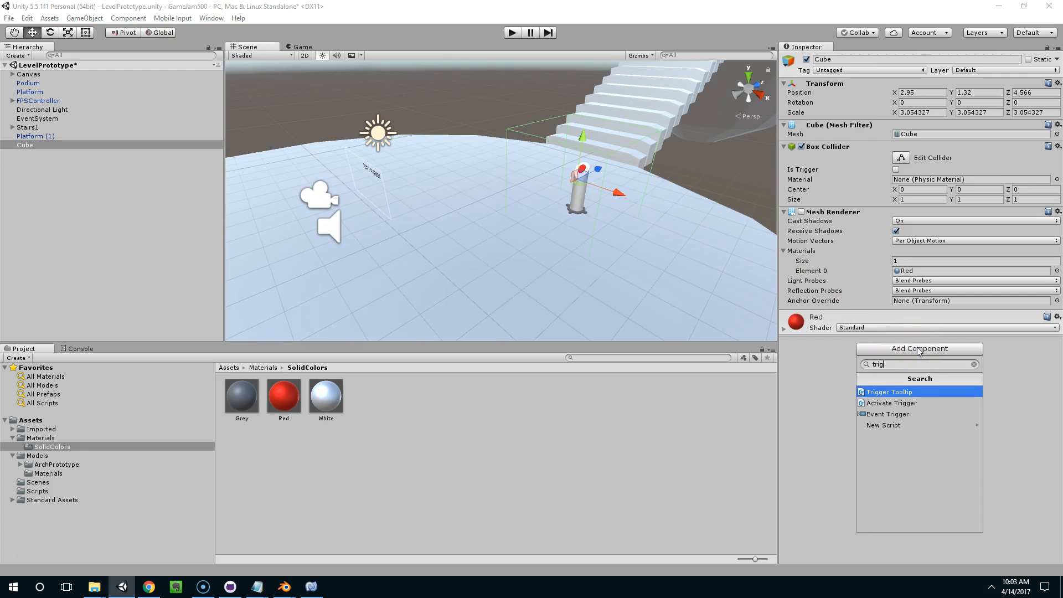
{"action": "key", "text": "Down"}
{"action": "key", "text": "Up"}
{"action": "key", "text": "Return"}
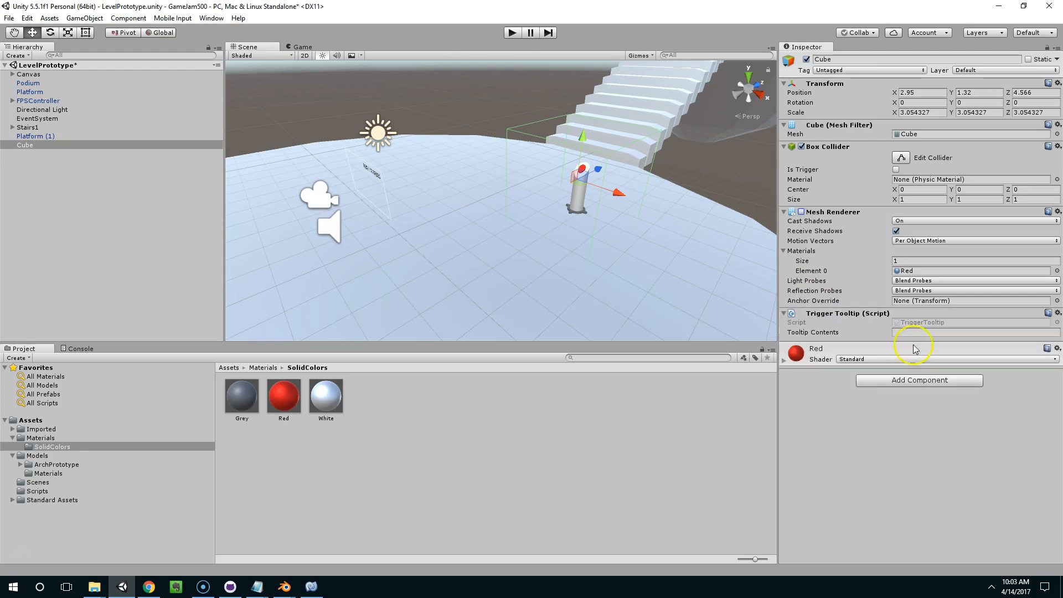
Check the project's Scripts folder and add the Button Zone script component to the cube.
{"action": "left_click", "coordinate": [879, 380]}
{"action": "type", "text": "butt"}
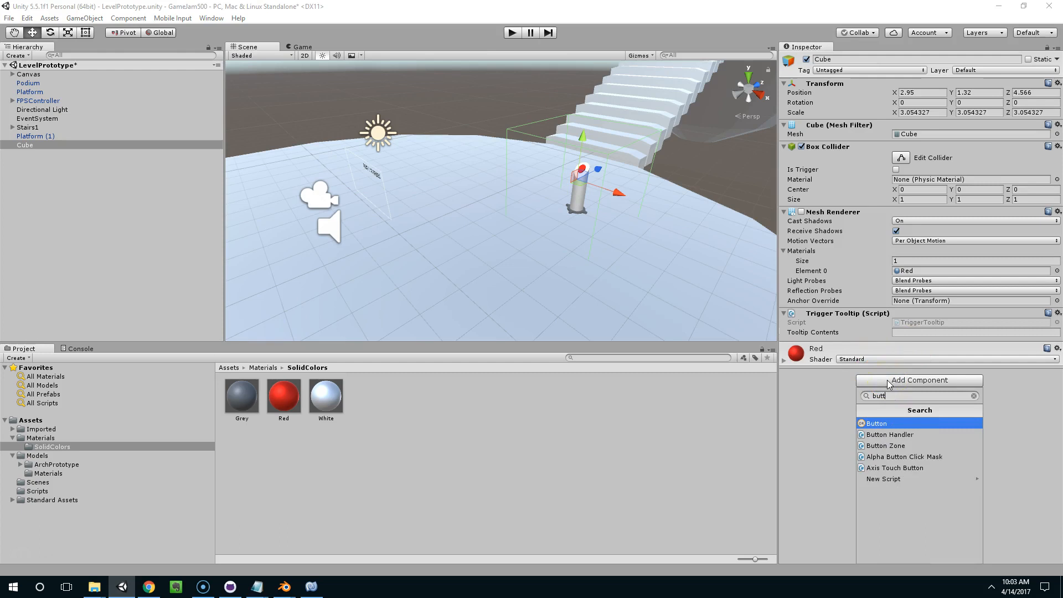
{"action": "left_click", "coordinate": [332, 447]}
{"action": "key", "text": "Escape"}
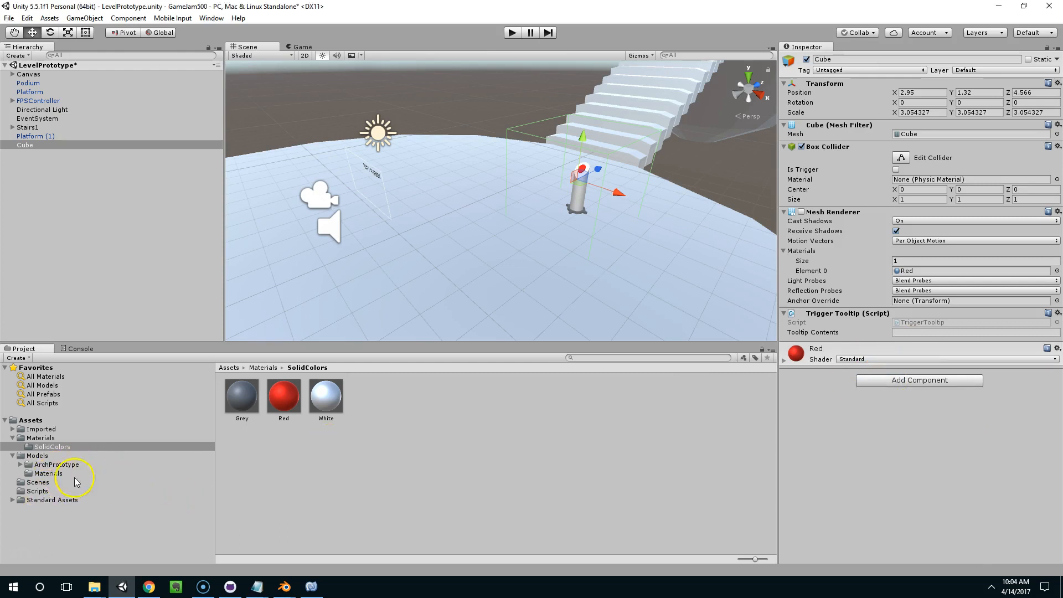
{"action": "left_click", "coordinate": [38, 491]}
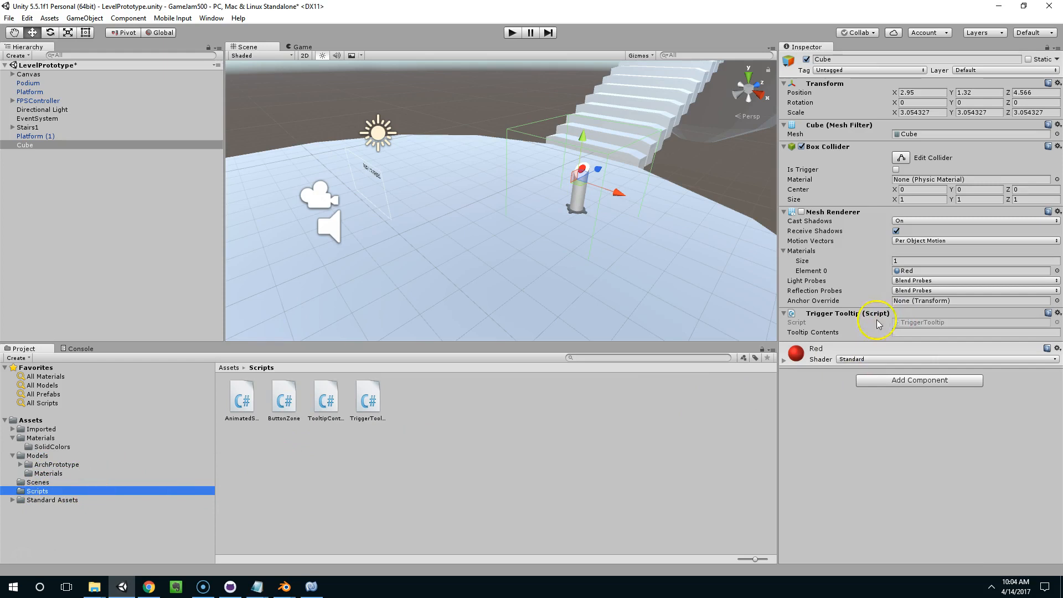
{"action": "left_click", "coordinate": [911, 400]}
{"action": "left_click", "coordinate": [904, 385]}
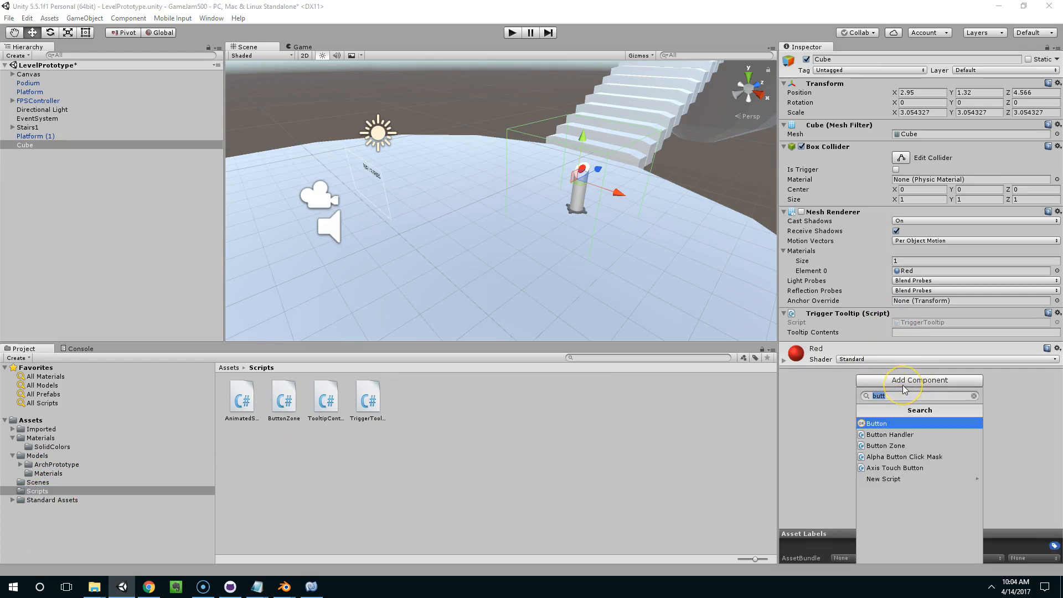
{"action": "key", "text": "Down"}
{"action": "key", "text": "Down"}
{"action": "key", "text": "Return"}
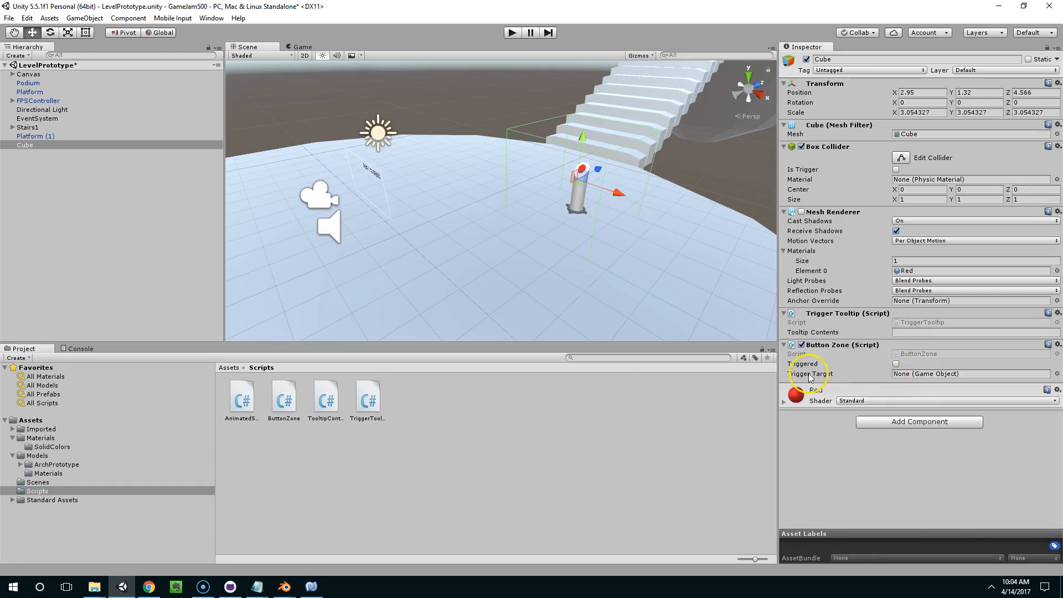
Assign Stairs1 as the cube's Button Zone trigger target and set its tooltip contents to "Press E to Activate".
{"action": "left_click_drag", "start_coordinate": [27, 128], "coordinate": [939, 376]}
{"action": "right_click_drag", "start_coordinate": [669, 235], "coordinate": [533, 209]}
{"action": "middle_click_drag", "start_coordinate": [533, 209], "coordinate": [334, 164]}
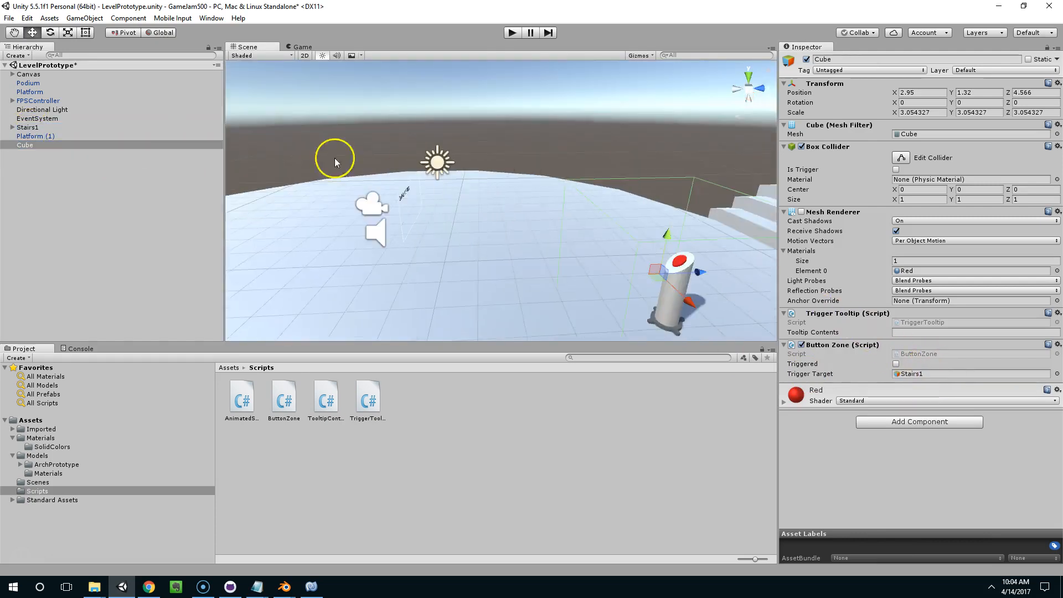
{"action": "right_click_drag", "start_coordinate": [334, 164], "coordinate": [529, 218]}
{"action": "middle_click_drag", "start_coordinate": [529, 218], "coordinate": [513, 230]}
{"action": "right_click_drag", "start_coordinate": [513, 231], "coordinate": [540, 210]}
{"action": "left_click", "coordinate": [932, 332]}
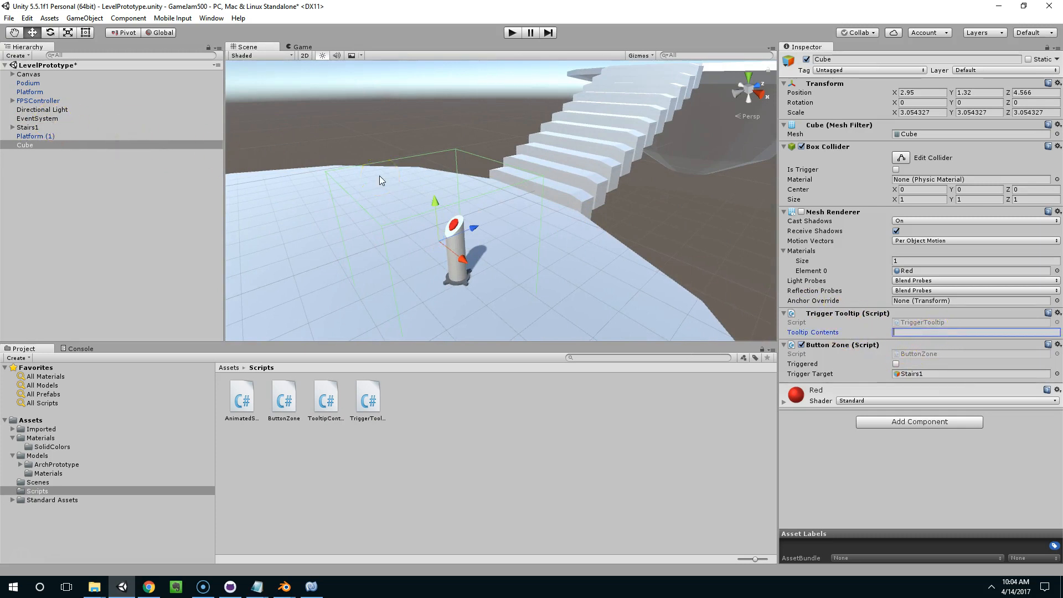
{"action": "type", "text": "Press E to Activate"}
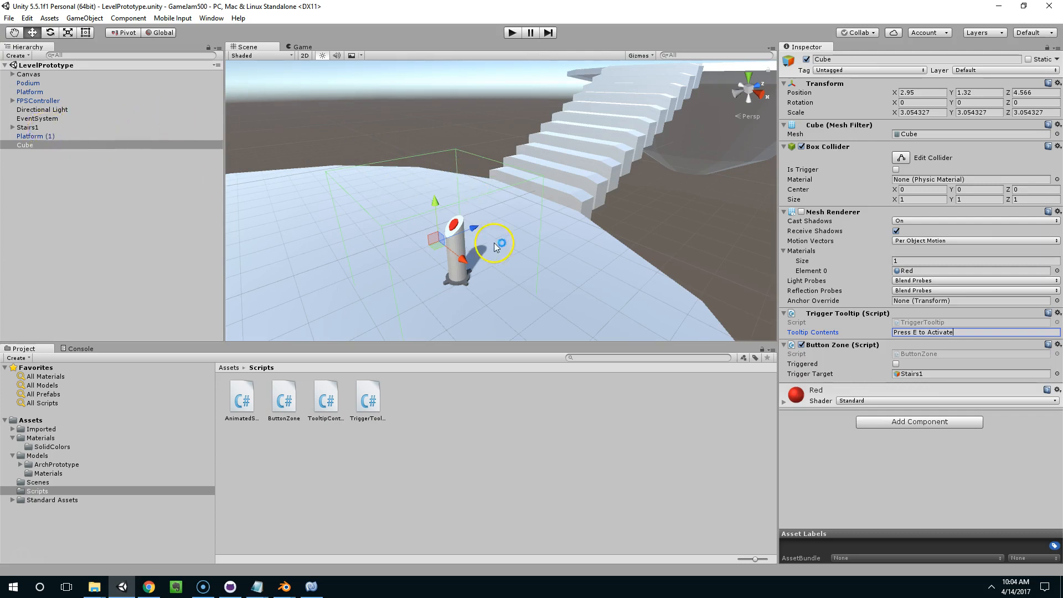
Create an empty object, make it a child of Podium, and reset its transform to align it with the podium.
{"action": "right_click", "coordinate": [93, 193]}
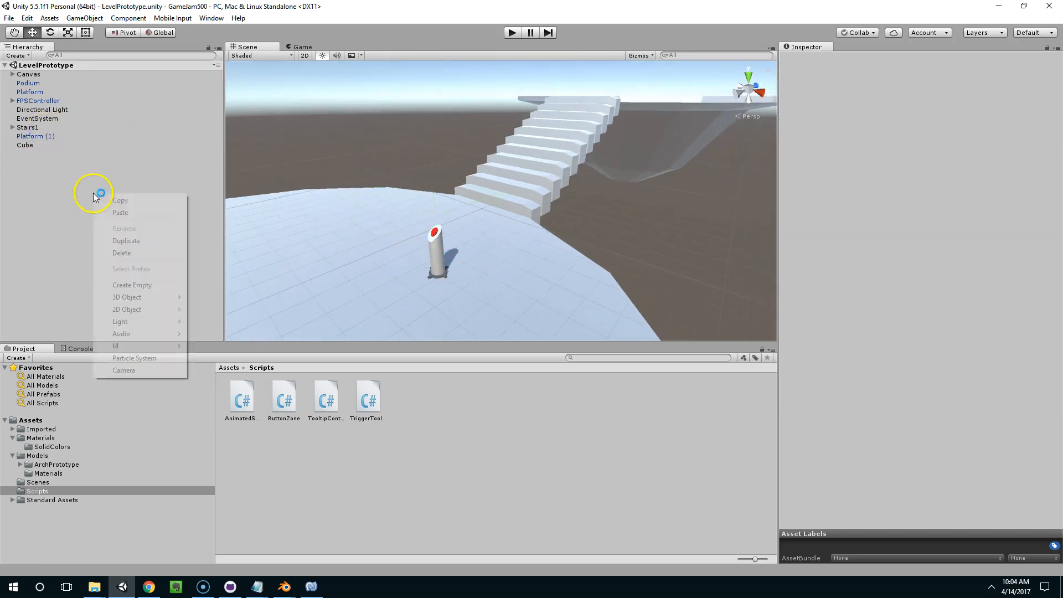
{"action": "left_click", "coordinate": [130, 285]}
{"action": "left_click", "coordinate": [1058, 83]}
{"action": "left_click", "coordinate": [958, 93]}
{"action": "left_click_drag", "start_coordinate": [66, 157], "coordinate": [68, 89]}
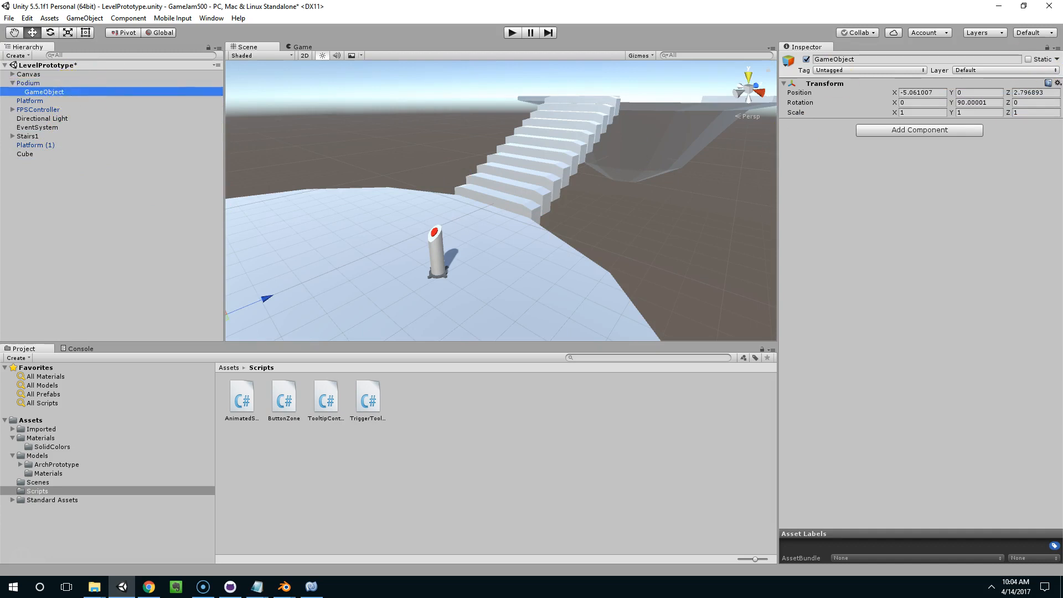
{"action": "left_click", "coordinate": [1057, 83]}
{"action": "left_click", "coordinate": [957, 93]}
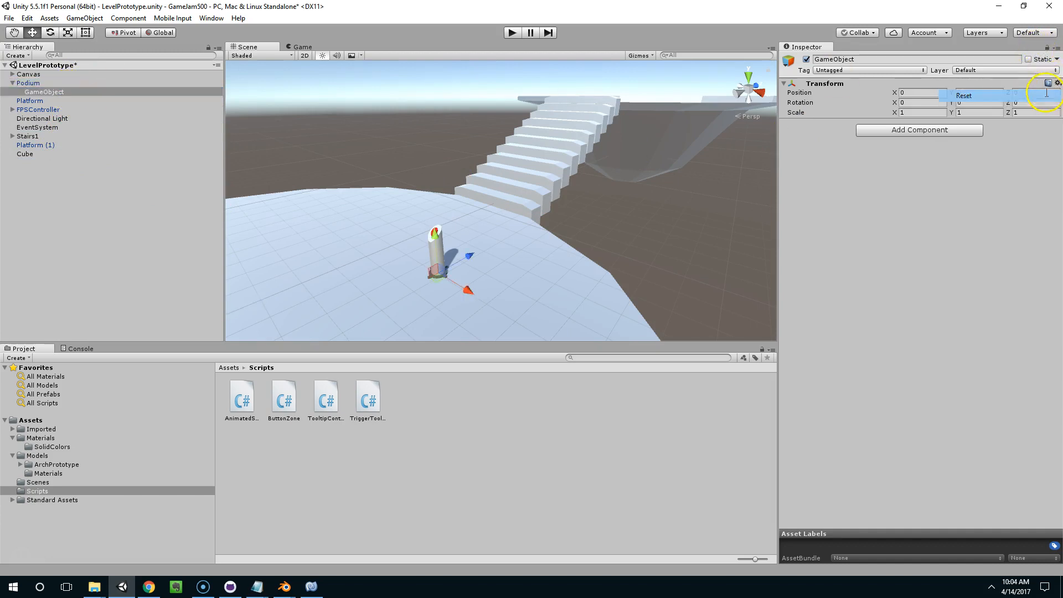
Move the empty object out of Podium to the scene's top level and rename it ButtonGroupingStairs1.
{"action": "left_click_drag", "start_coordinate": [50, 91], "coordinate": [54, 78]}
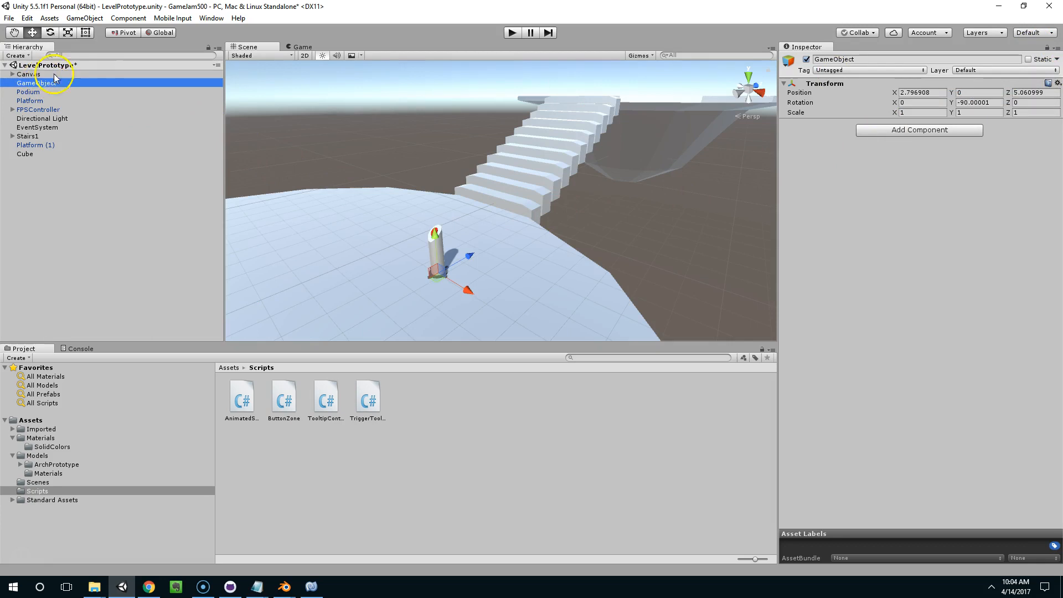
{"action": "left_click", "coordinate": [869, 58]}
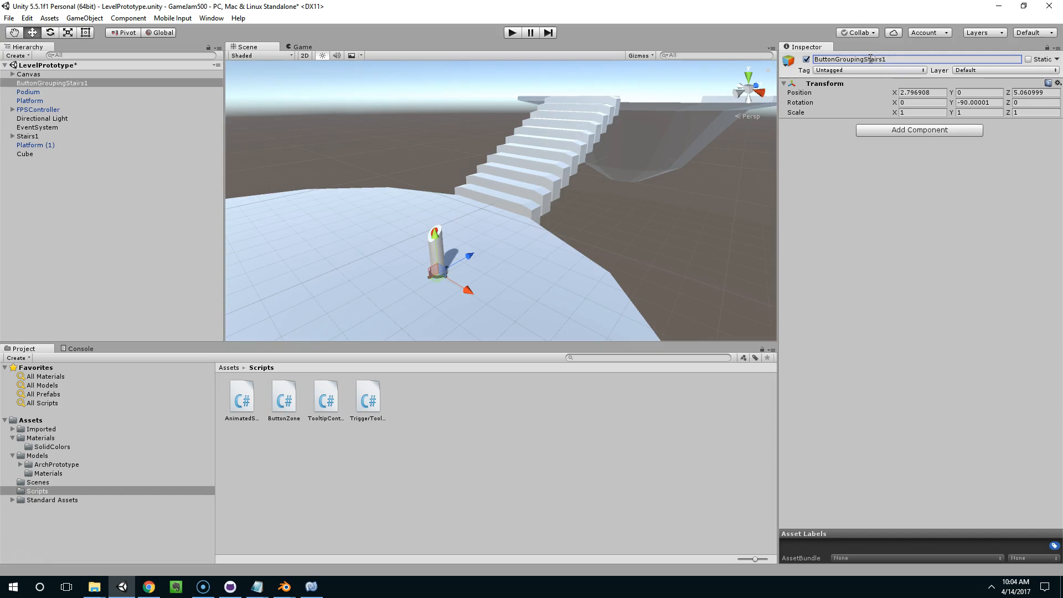
Make Podium and Stairs1 children of ButtonGroupingStairs1 and check the group's contents.
{"action": "left_click_drag", "start_coordinate": [33, 92], "coordinate": [59, 84]}
{"action": "left_click_drag", "start_coordinate": [28, 137], "coordinate": [49, 86]}
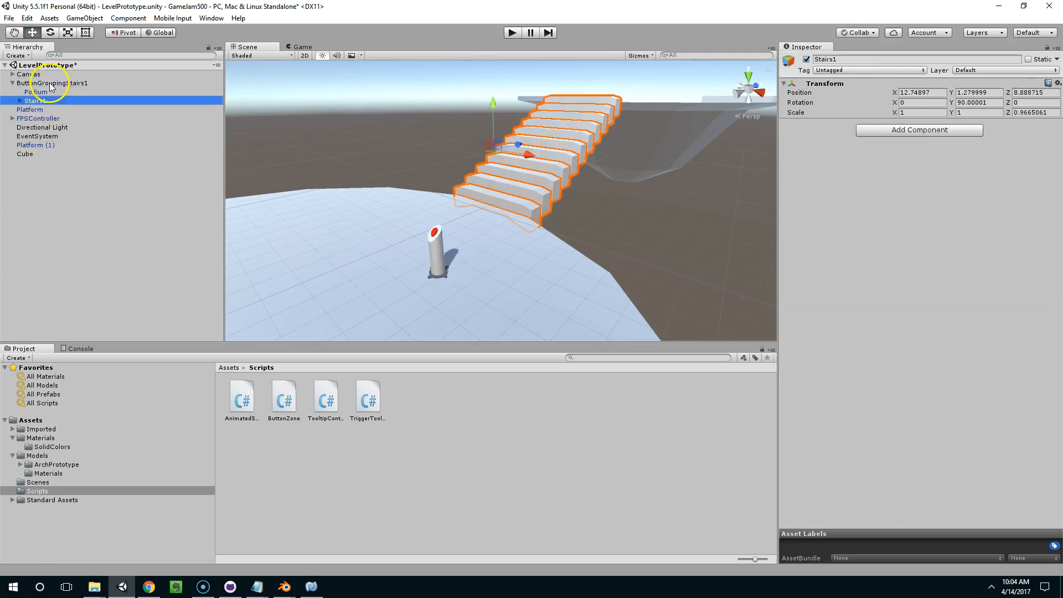
{"action": "left_click", "coordinate": [42, 109]}
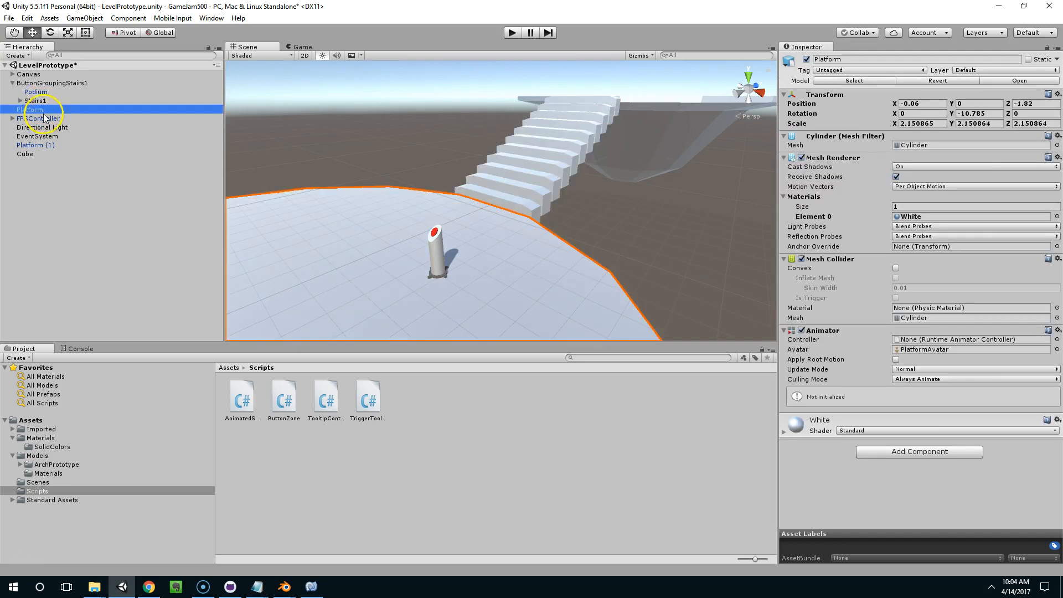
{"action": "left_click", "coordinate": [38, 117]}
{"action": "left_click", "coordinate": [53, 83]}
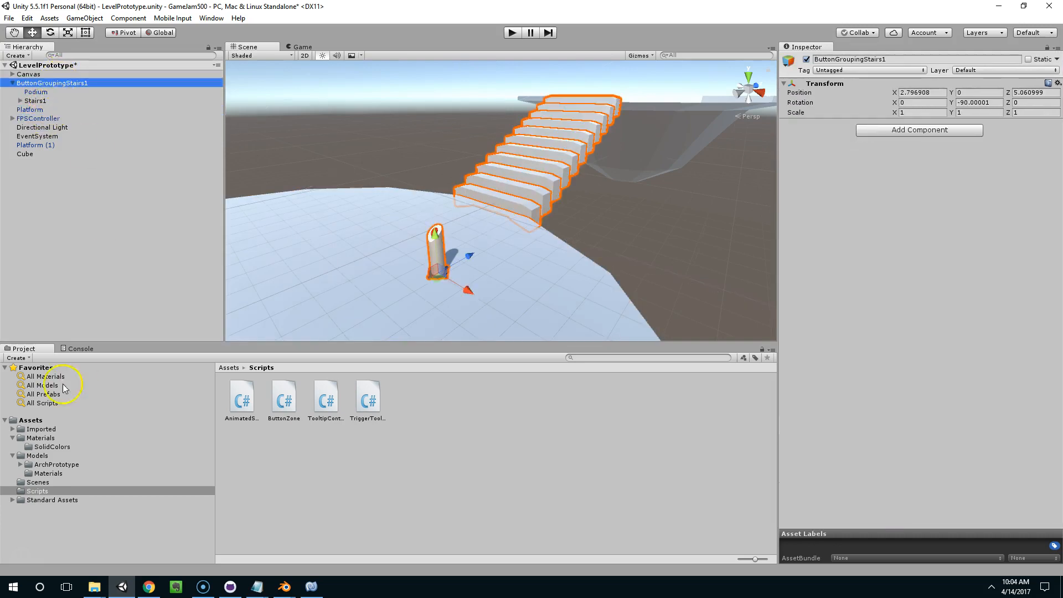
{"action": "left_click", "coordinate": [31, 420]}
{"action": "right_click", "coordinate": [38, 419]}
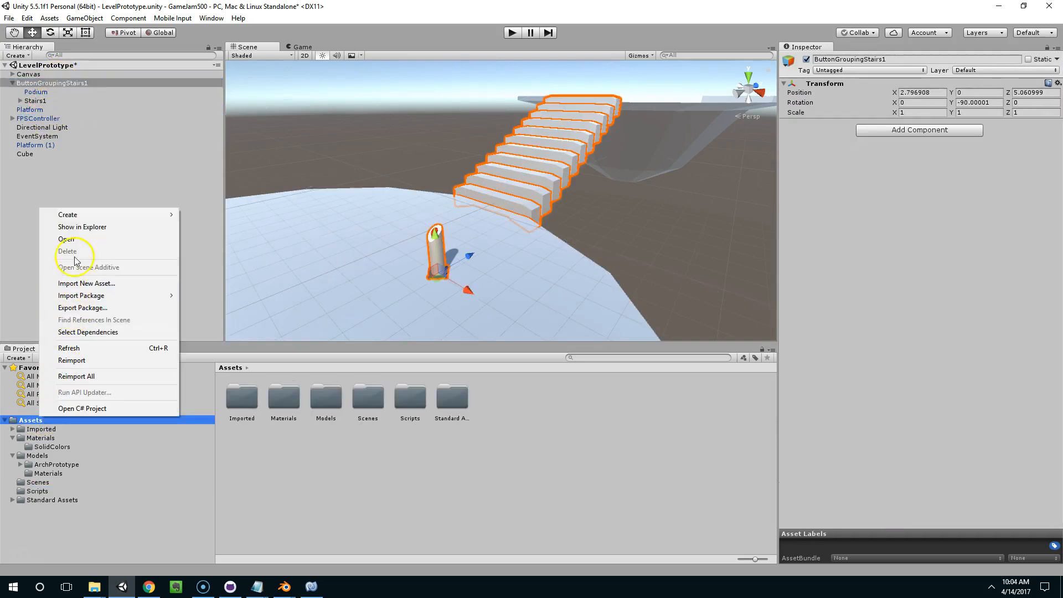
{"action": "left_click", "coordinate": [83, 226]}
{"action": "left_click", "coordinate": [699, 130]}
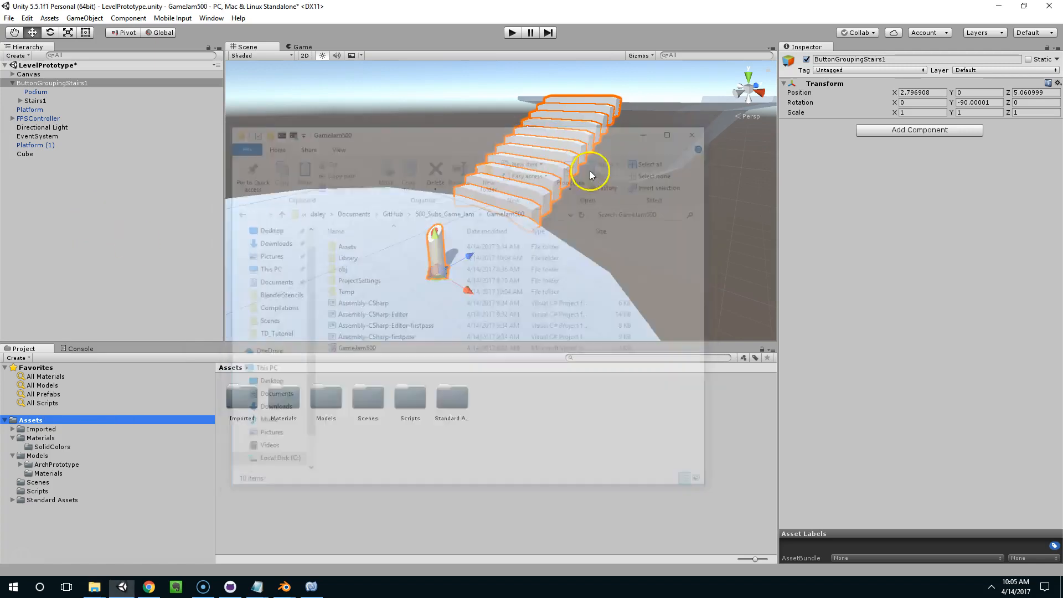
Create a folder named Prefab inside the project's Assets folder and open it.
{"action": "right_click", "coordinate": [39, 419]}
{"action": "mouse_move", "coordinate": [127, 223]}
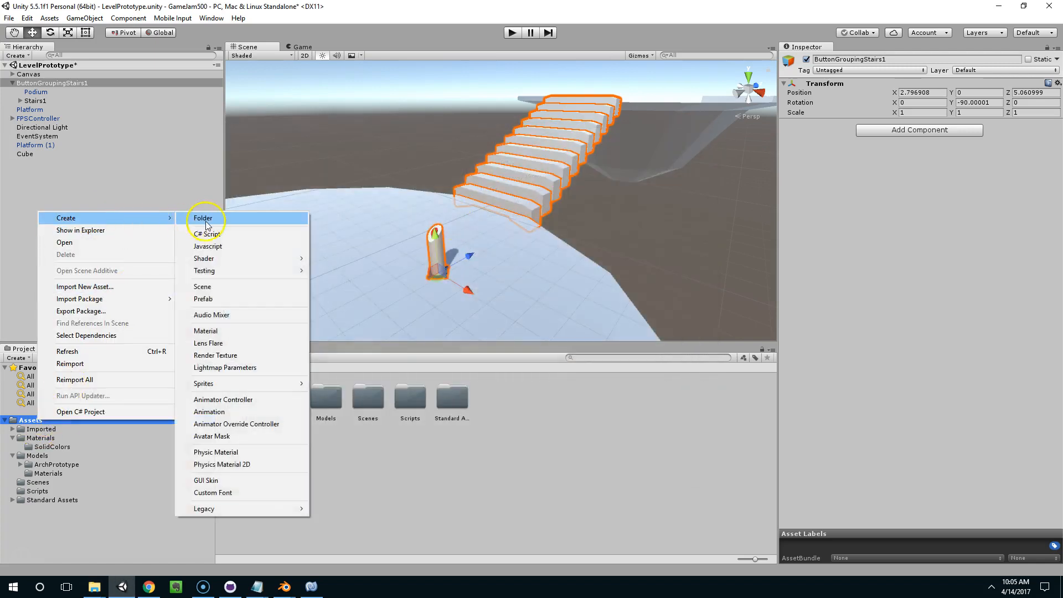
{"action": "left_click", "coordinate": [205, 221]}
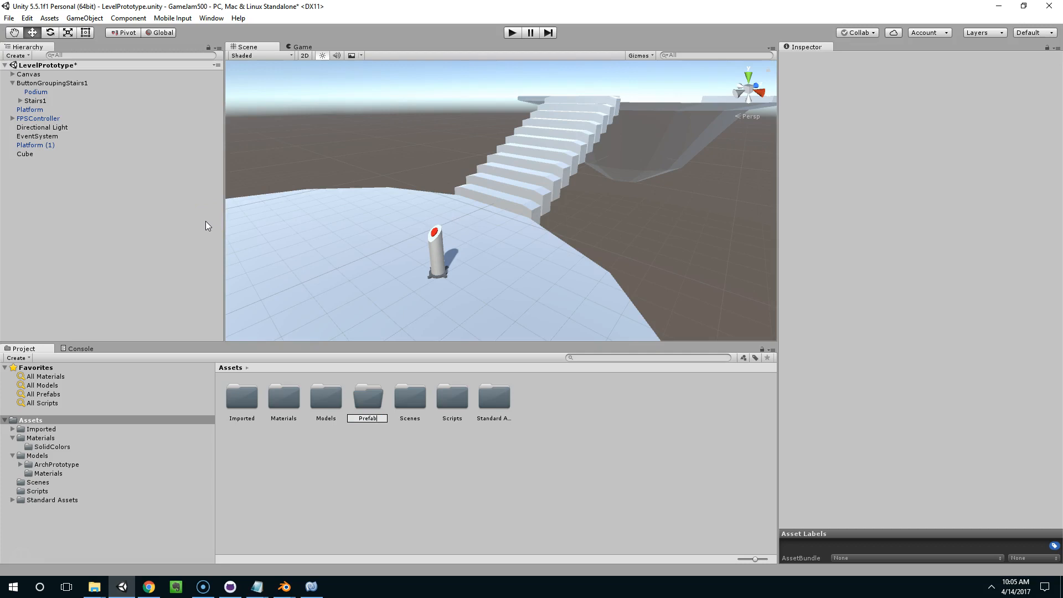
{"action": "key", "text": "Return"}
{"action": "double_click", "coordinate": [368, 399]}
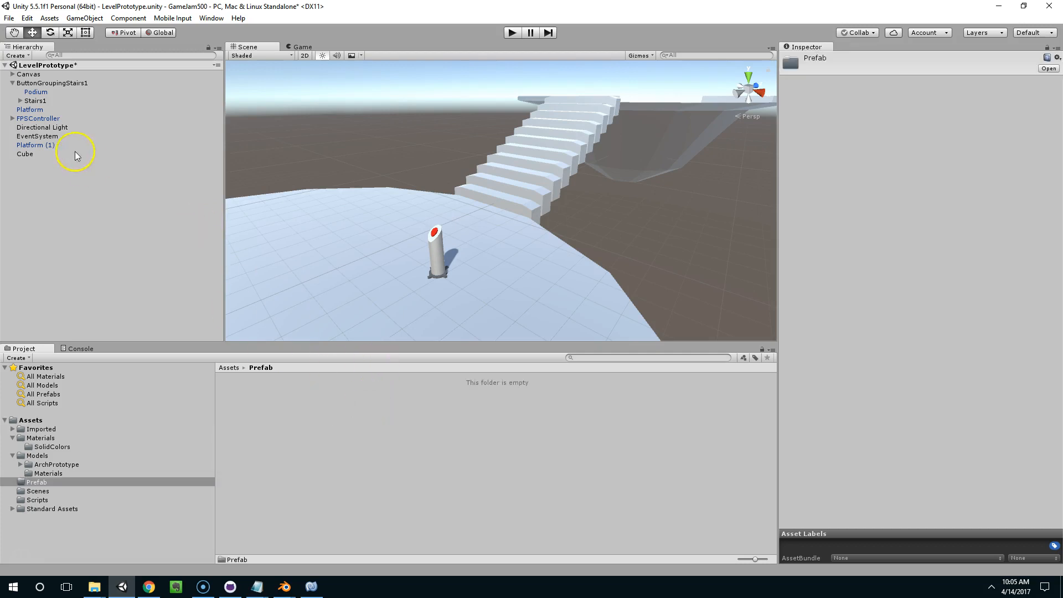
Rename the new folder to Prefabs and save the ButtonGroupingStairs1 group in it as a prefab.
{"action": "left_click", "coordinate": [46, 484]}
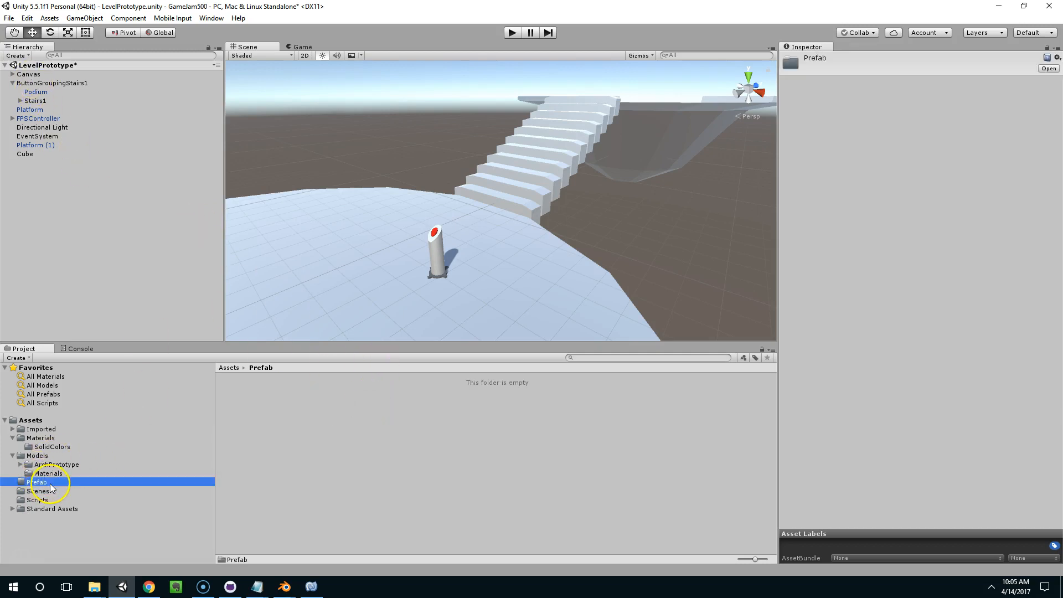
{"action": "left_click", "coordinate": [50, 484]}
{"action": "type", "text": "s"}
{"action": "key", "text": "Return"}
{"action": "left_click_drag", "start_coordinate": [52, 83], "coordinate": [373, 415]}
Play-test the level by walking up to the button podium, and stop the game.
{"action": "middle_click_drag", "start_coordinate": [417, 288], "coordinate": [517, 255]}
{"action": "left_click", "coordinate": [510, 33]}
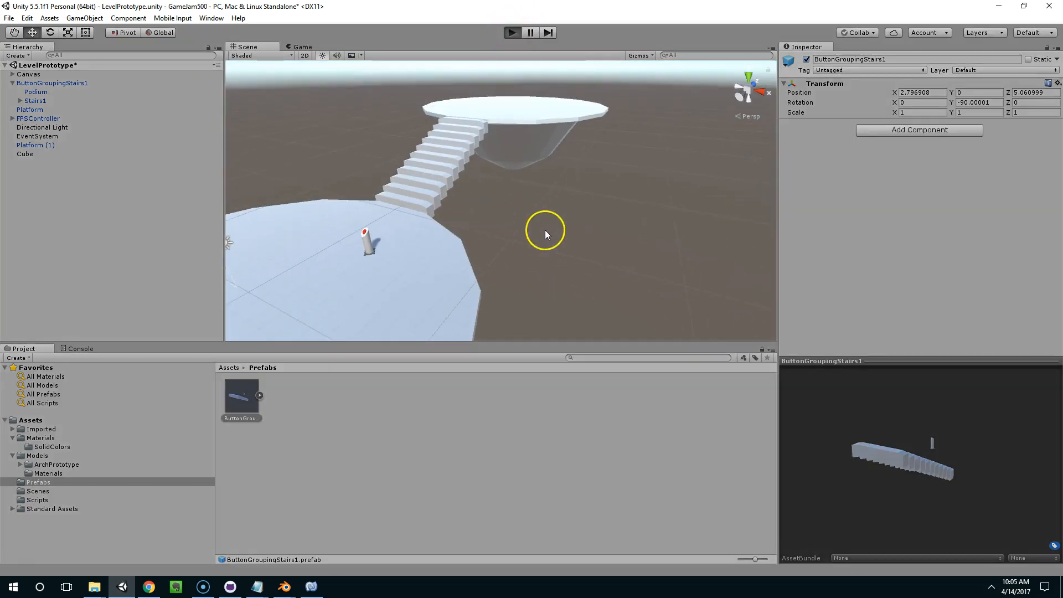
{"action": "key", "text": "w"}
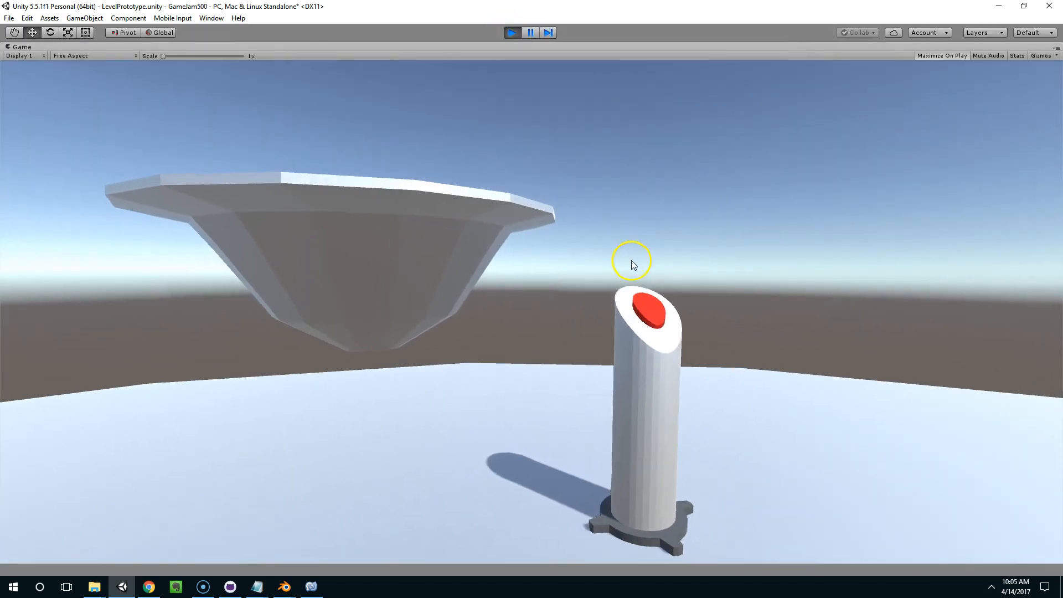
{"action": "key", "text": "w"}
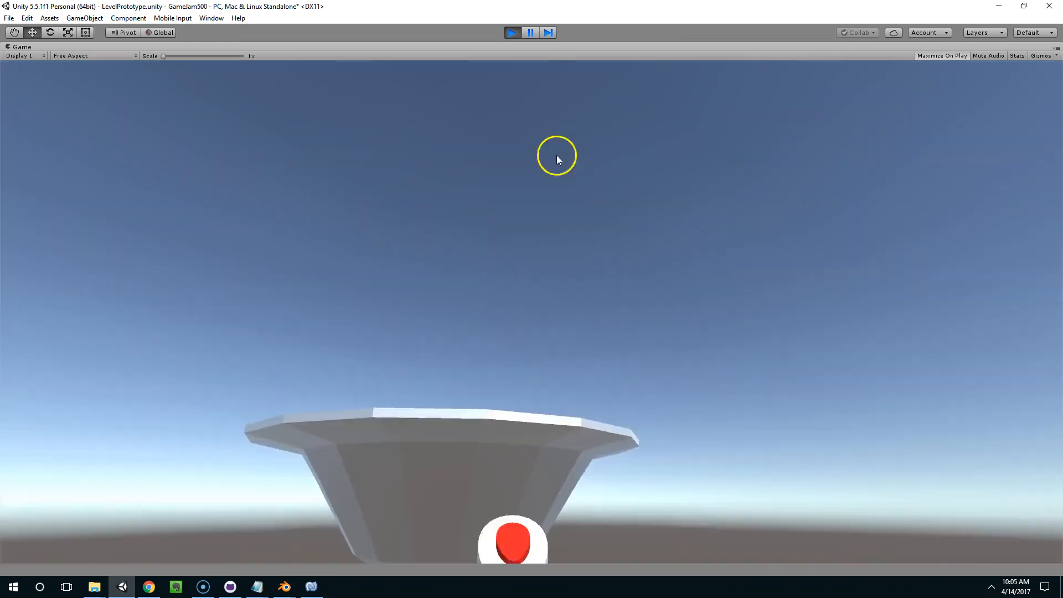
{"action": "left_click", "coordinate": [510, 32]}
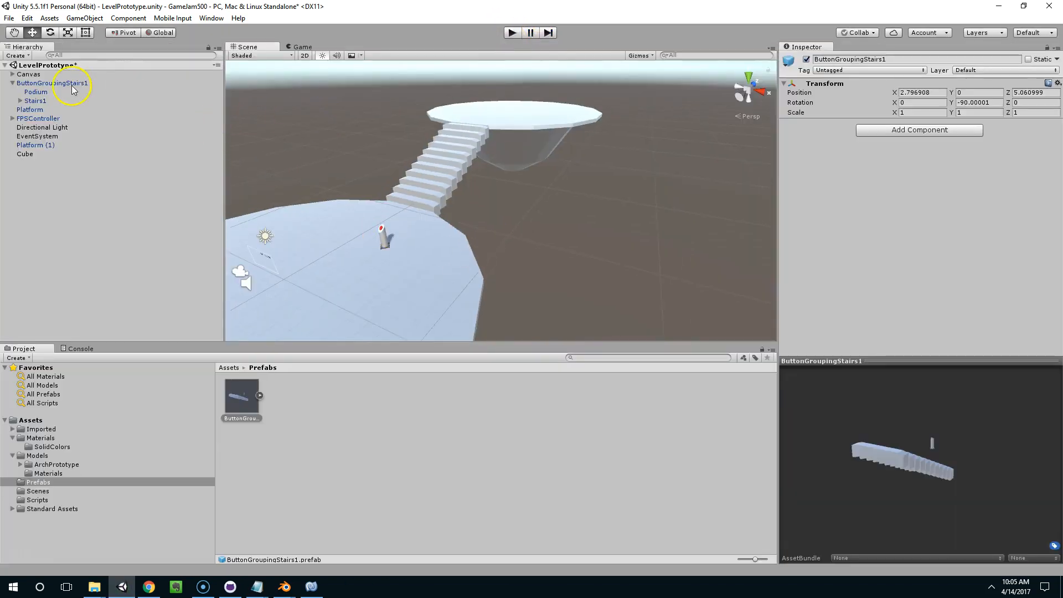
Make the top-level Cube trigger zone a child of ButtonGroupingStairs1.
{"action": "left_click", "coordinate": [72, 84]}
{"action": "left_click", "coordinate": [64, 91]}
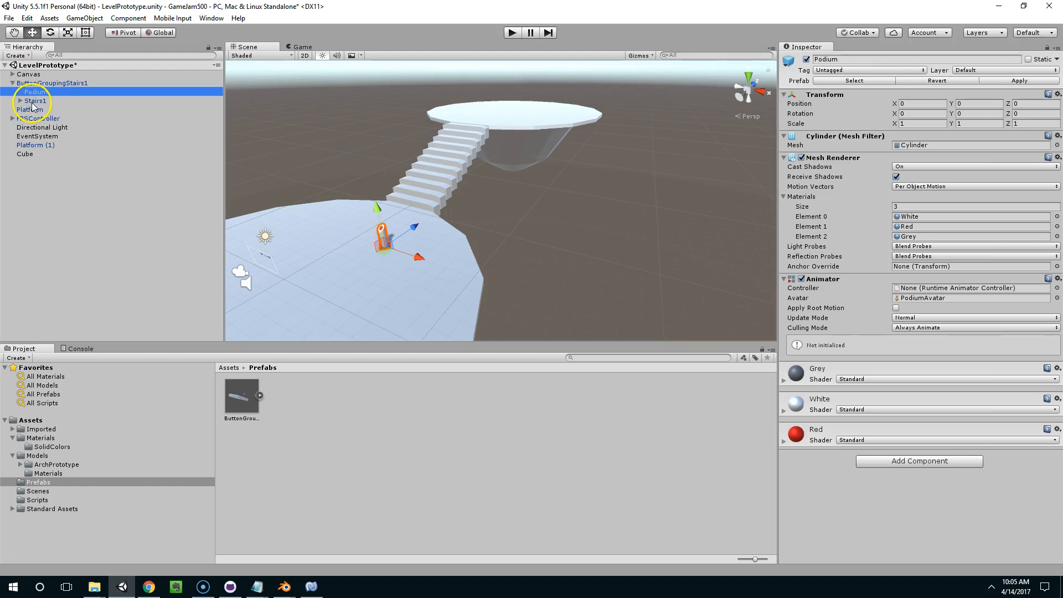
{"action": "left_click", "coordinate": [25, 154]}
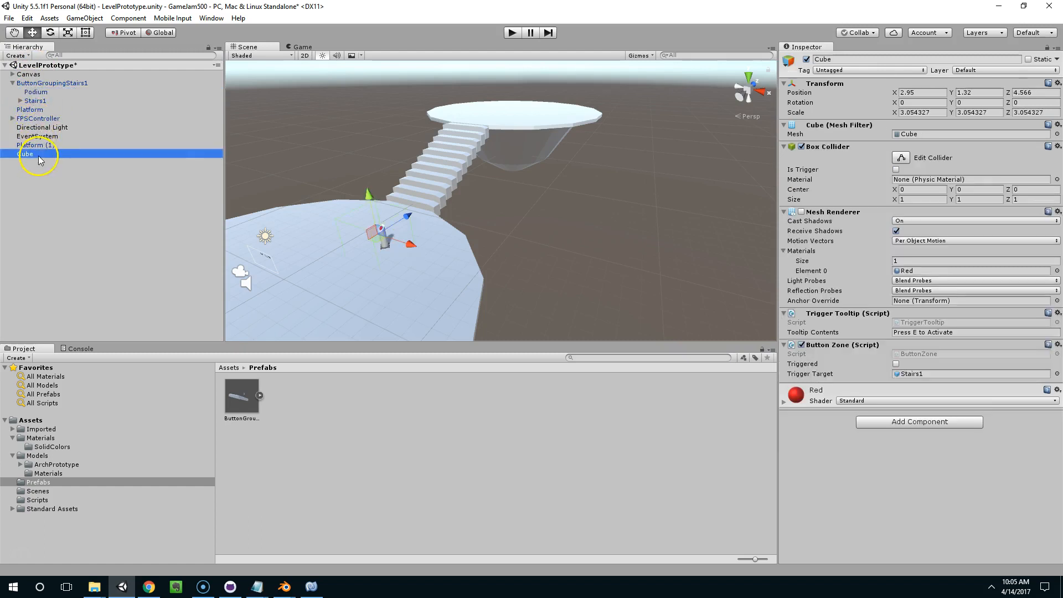
{"action": "key", "text": "f"}
{"action": "left_click_drag", "start_coordinate": [47, 155], "coordinate": [58, 83]}
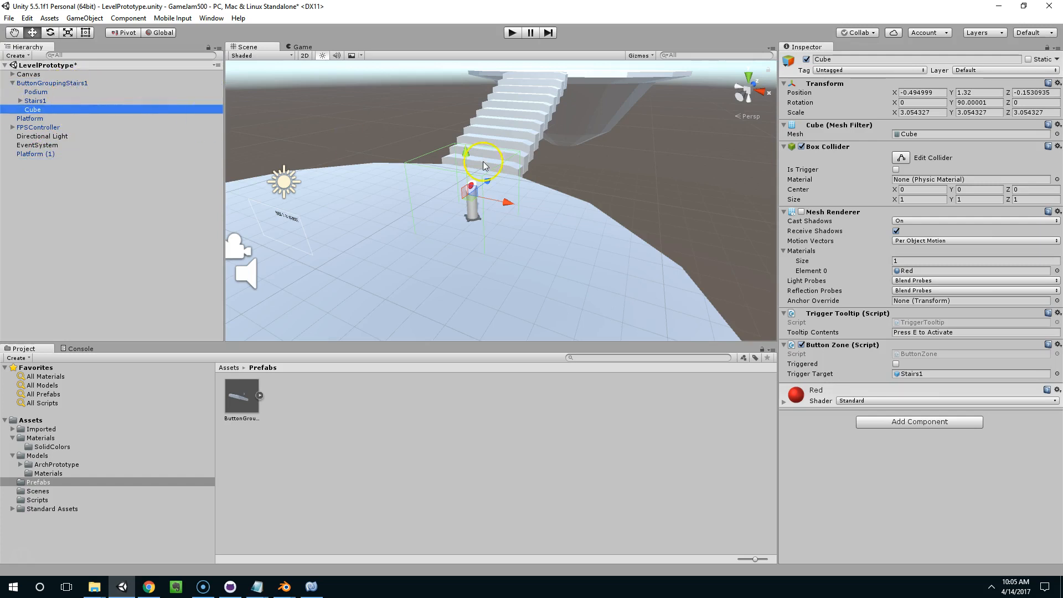
Turn on Is Trigger for the cube's box collider and scale the cube up uniformly to about 3.97.
{"action": "scroll", "coordinate": [483, 166], "scroll_direction": "up", "scroll_amount": 5}
{"action": "left_click", "coordinate": [827, 165]}
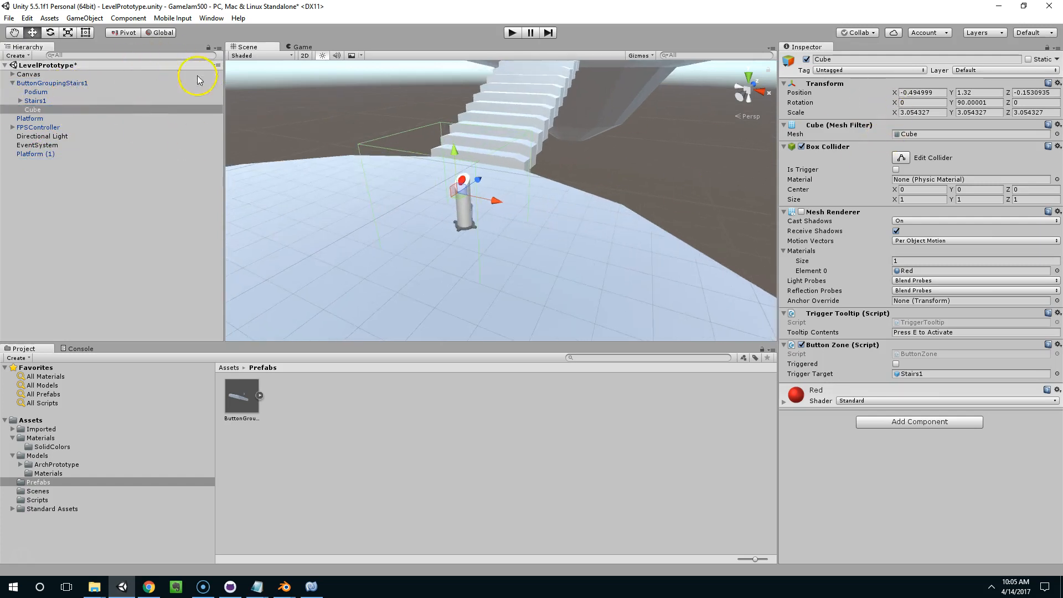
{"action": "left_click", "coordinate": [67, 33]}
{"action": "left_click_drag", "start_coordinate": [456, 193], "coordinate": [673, 180]}
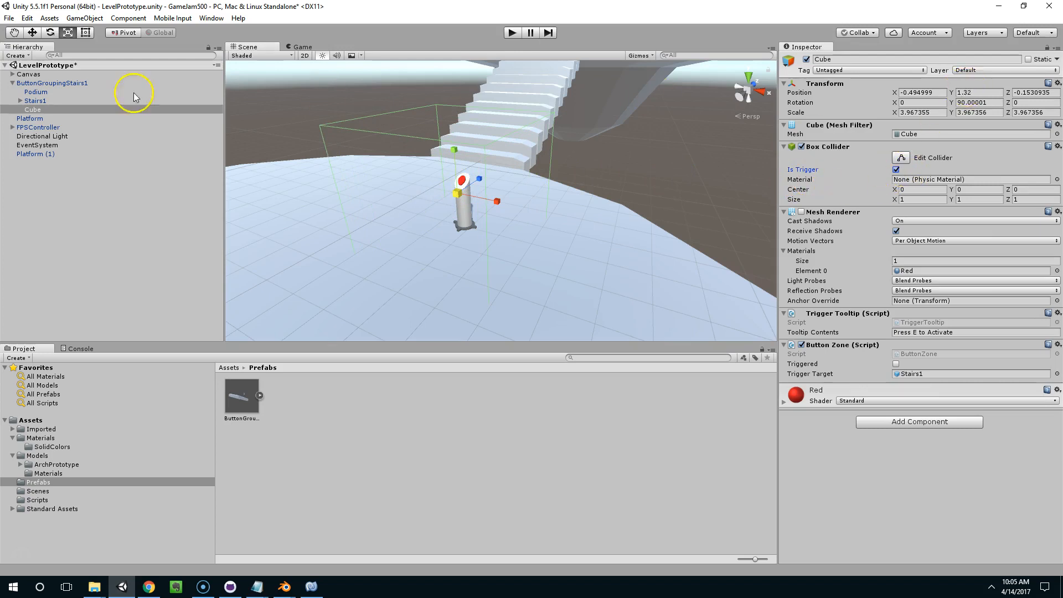
Apply the changes made to the ButtonGroupingStairs1 group to its prefab.
{"action": "left_click", "coordinate": [55, 83]}
{"action": "left_click", "coordinate": [1033, 81]}
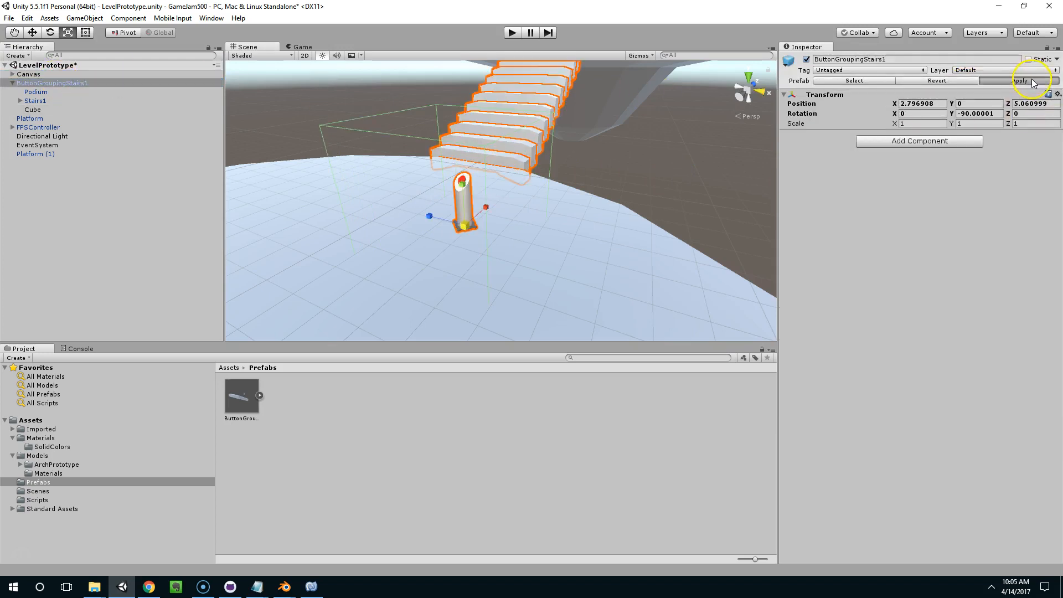
Play-test the level by activating the stairs at the podium and climbing them, and stop the game.
{"action": "left_click", "coordinate": [512, 35]}
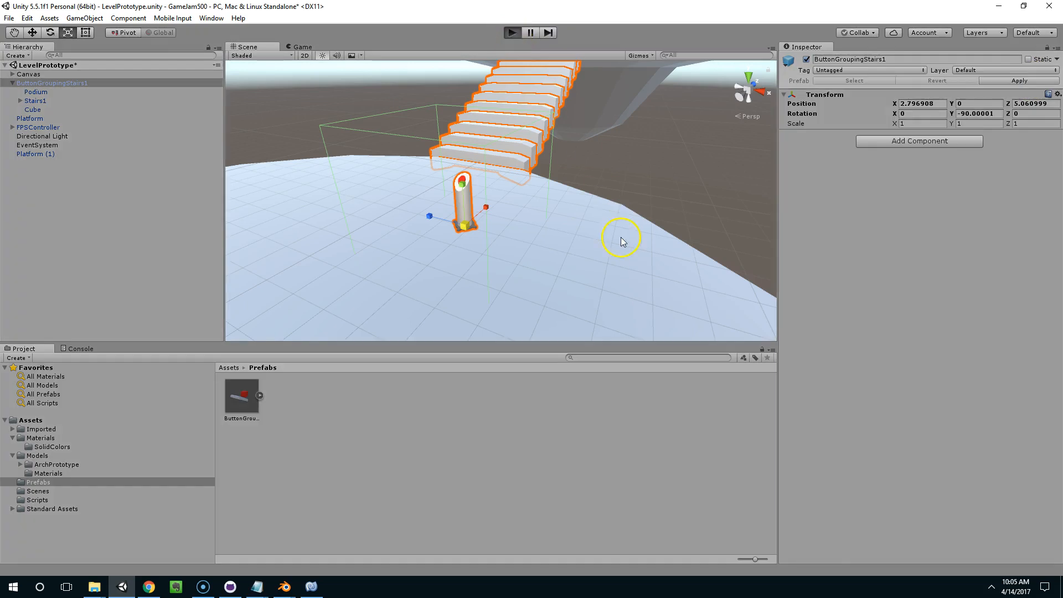
{"action": "key", "text": "w"}
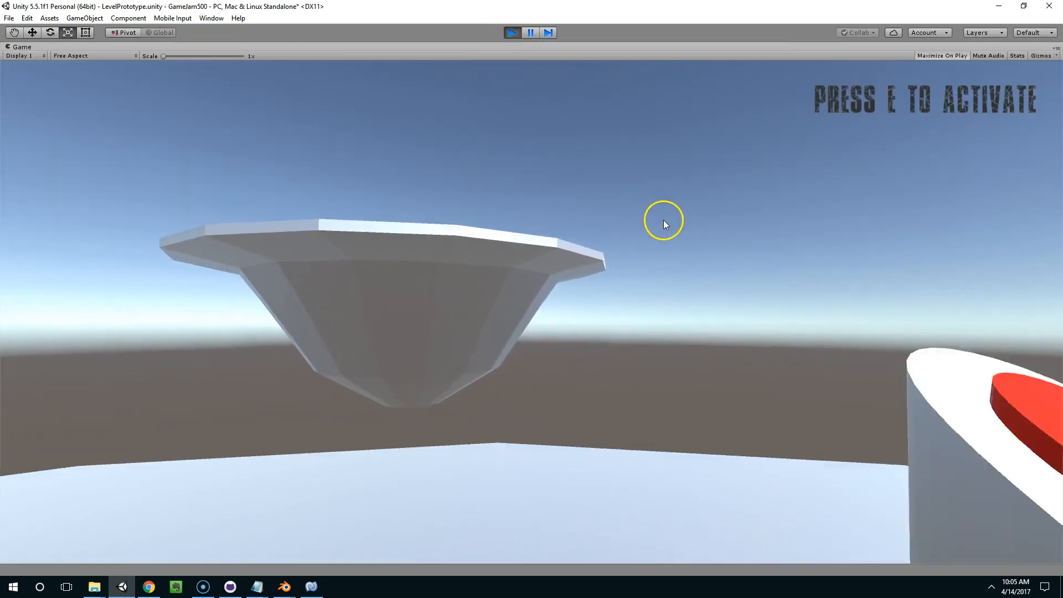
{"action": "key", "text": "e"}
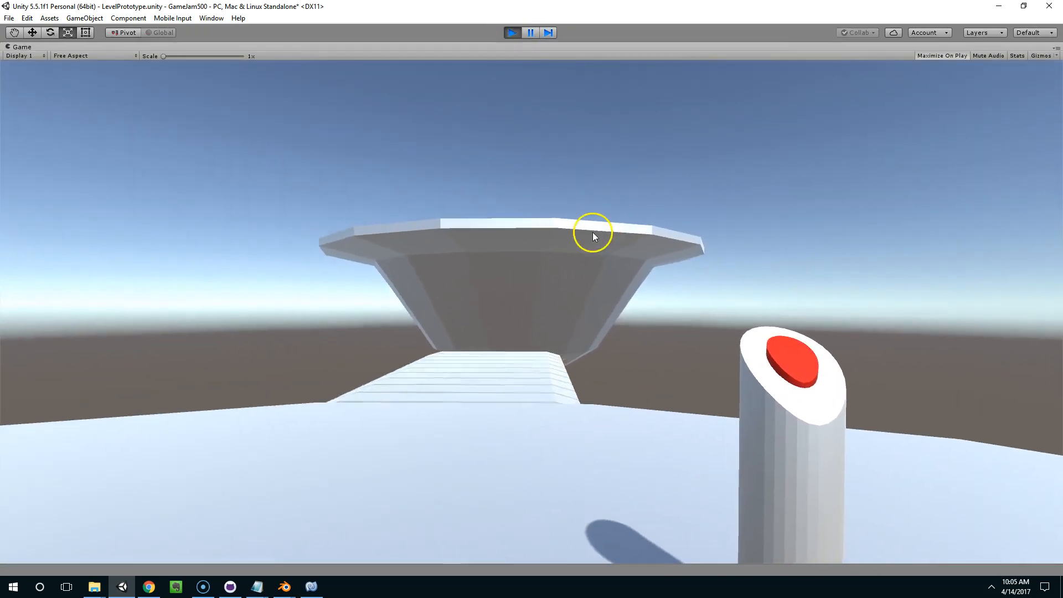
{"action": "key", "text": "w"}
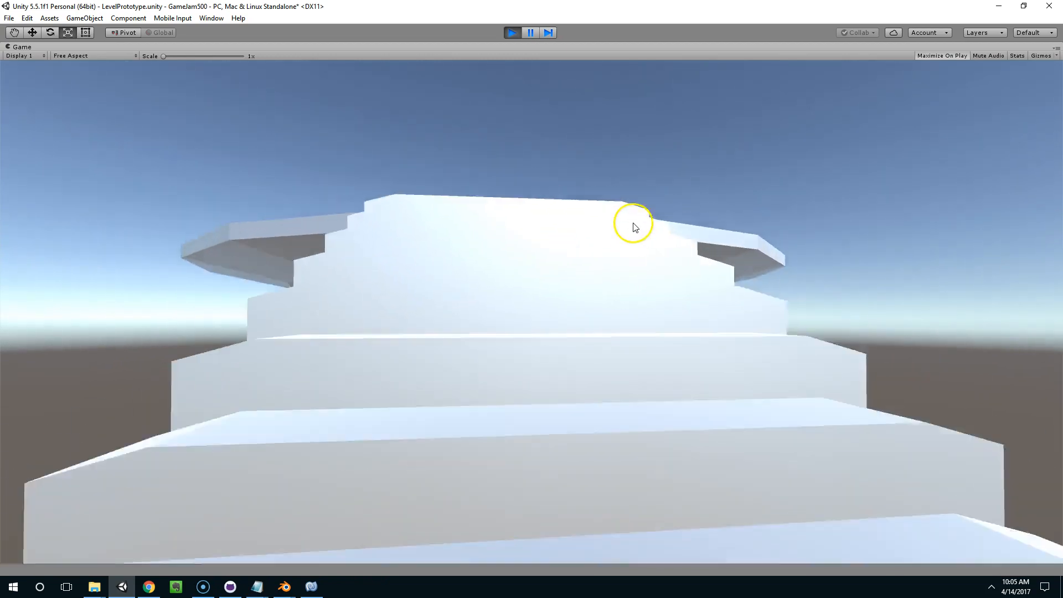
{"action": "key", "text": "w"}
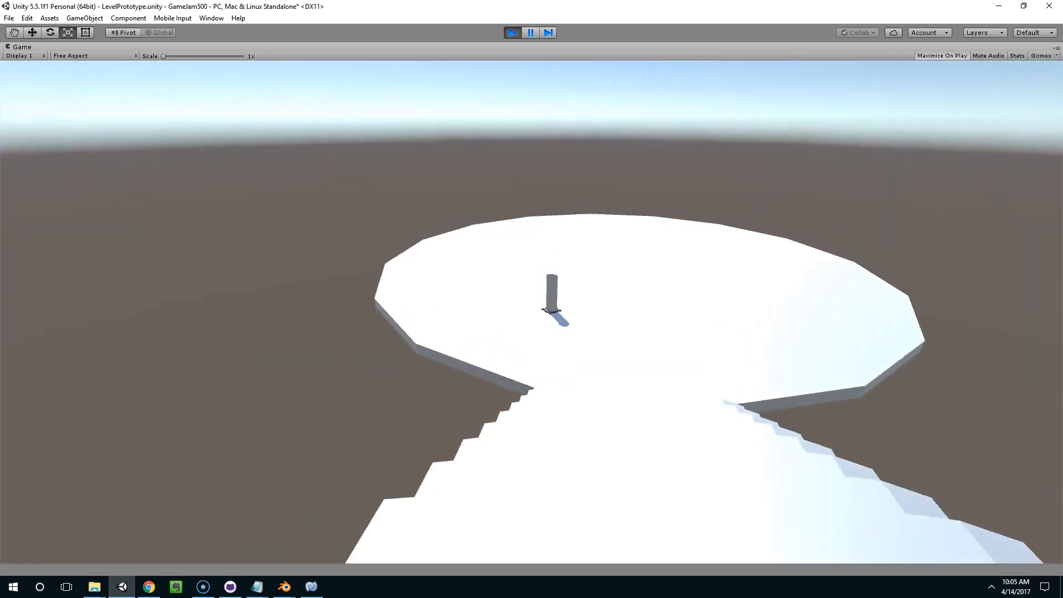
{"action": "key", "text": "w"}
{"action": "key", "text": "Escape"}
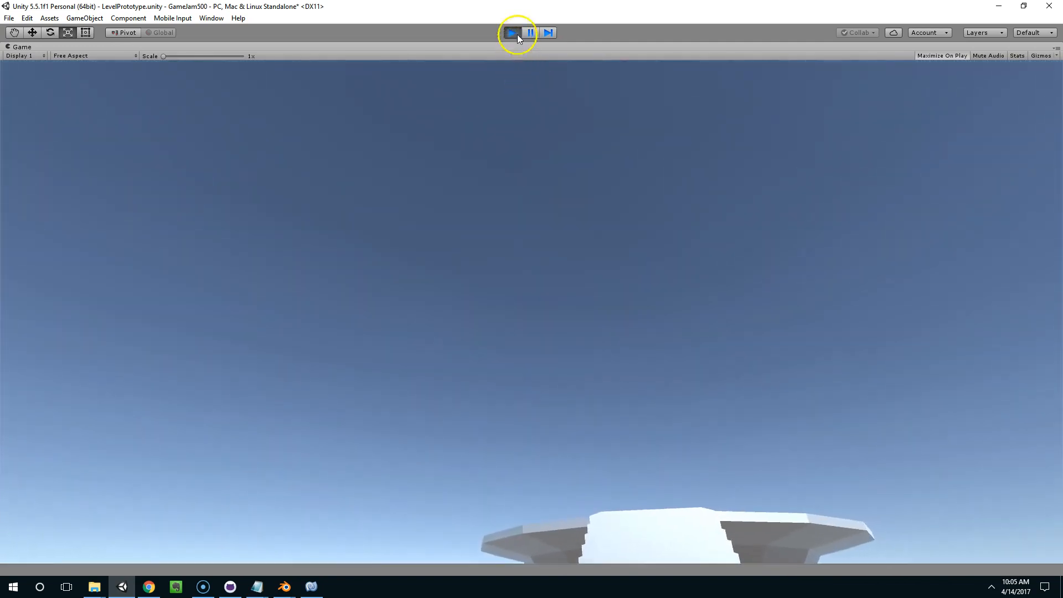
{"action": "left_click", "coordinate": [512, 32]}
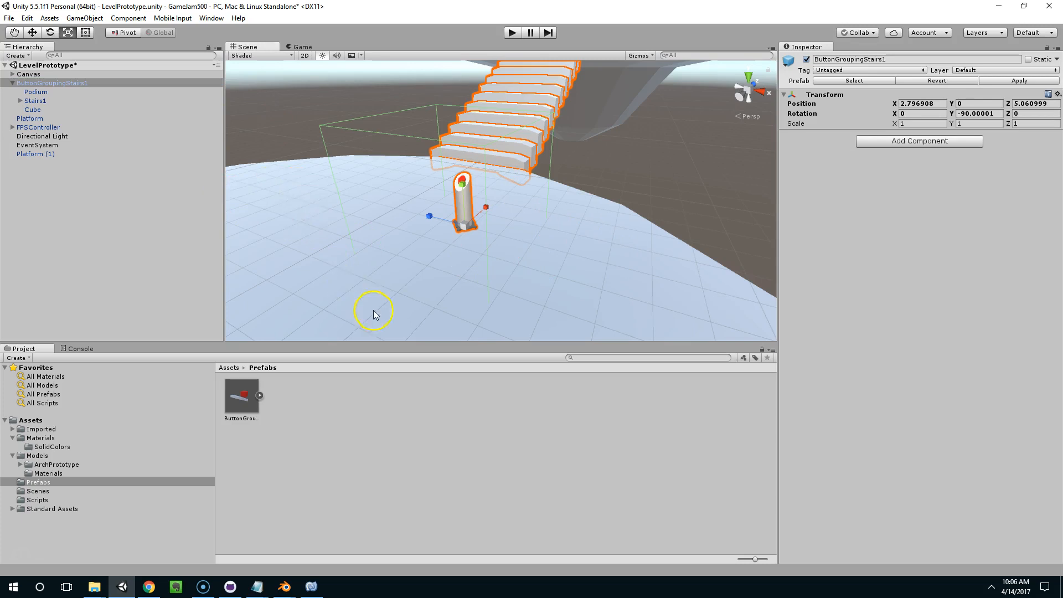
Place a second ButtonGroupingStairs1 prefab instance at the edge of the starting platform and play-test its button.
{"action": "scroll", "coordinate": [382, 316], "scroll_direction": "down", "scroll_amount": 5}
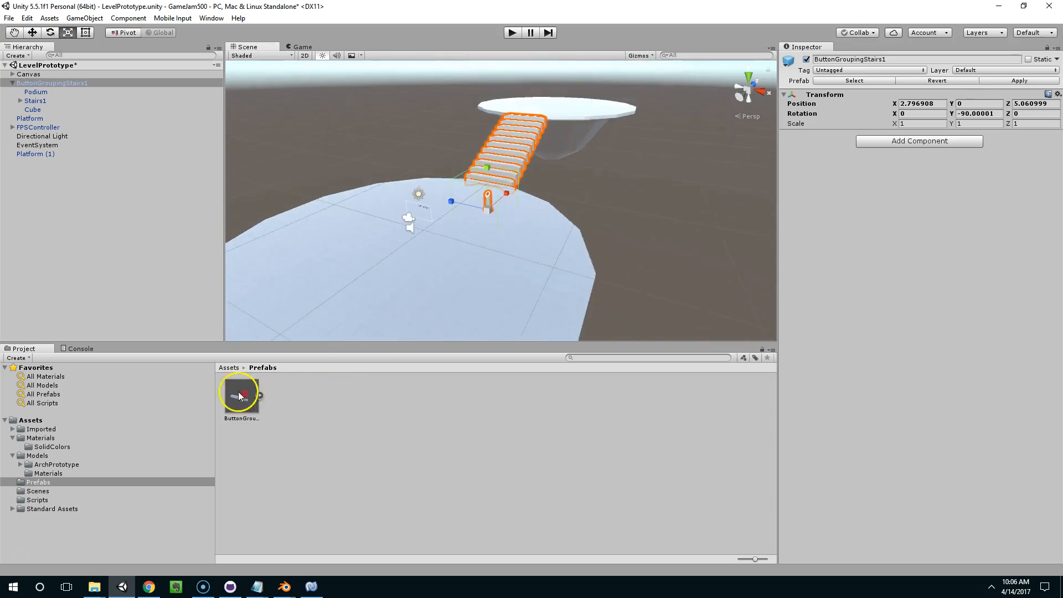
{"action": "left_click_drag", "start_coordinate": [239, 396], "coordinate": [580, 285]}
{"action": "left_click", "coordinate": [513, 33]}
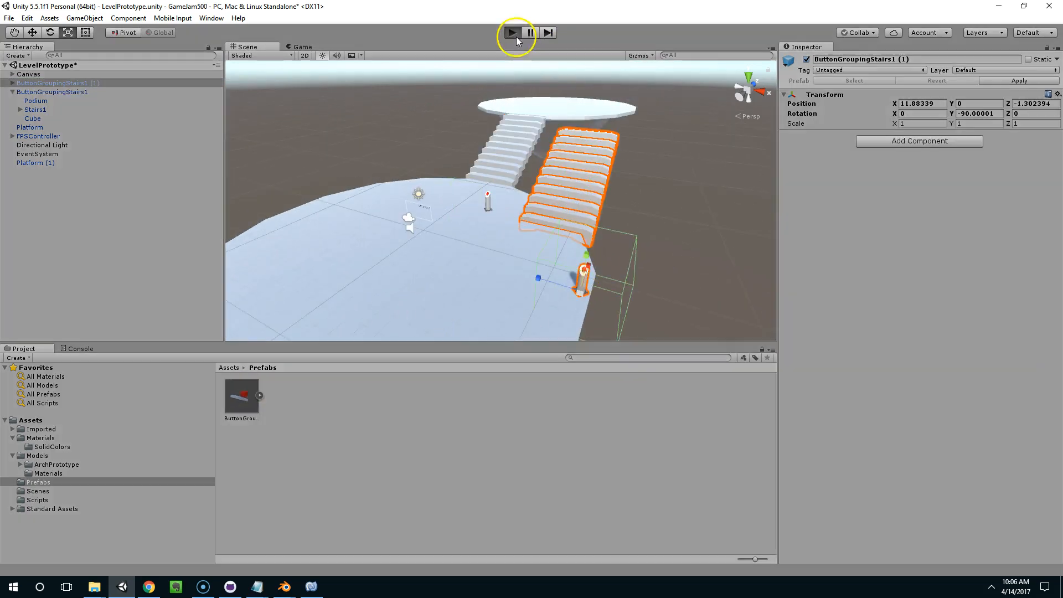
{"action": "key", "text": "w"}
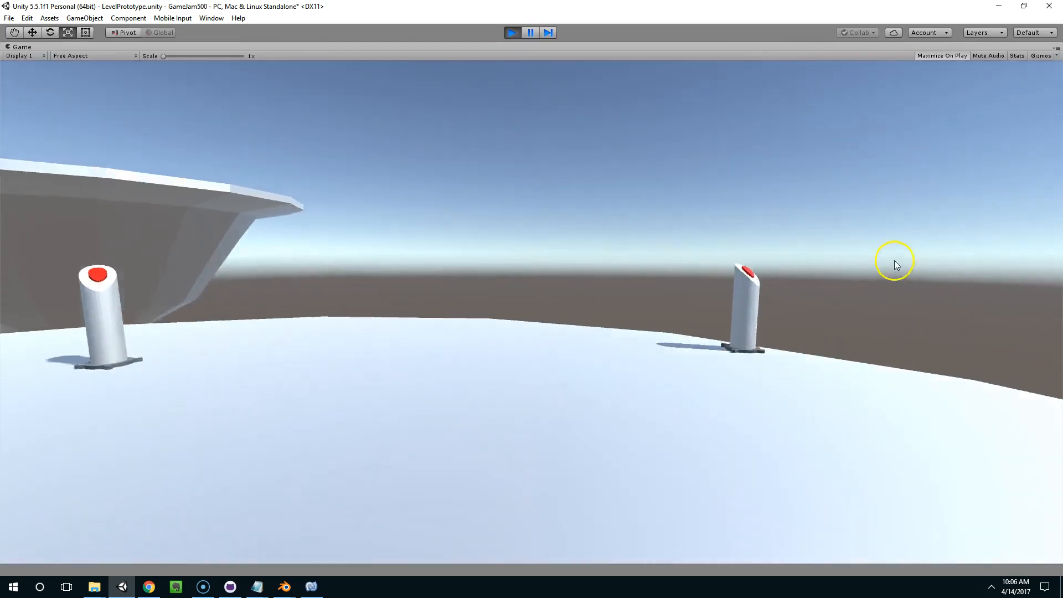
{"action": "key", "text": "e"}
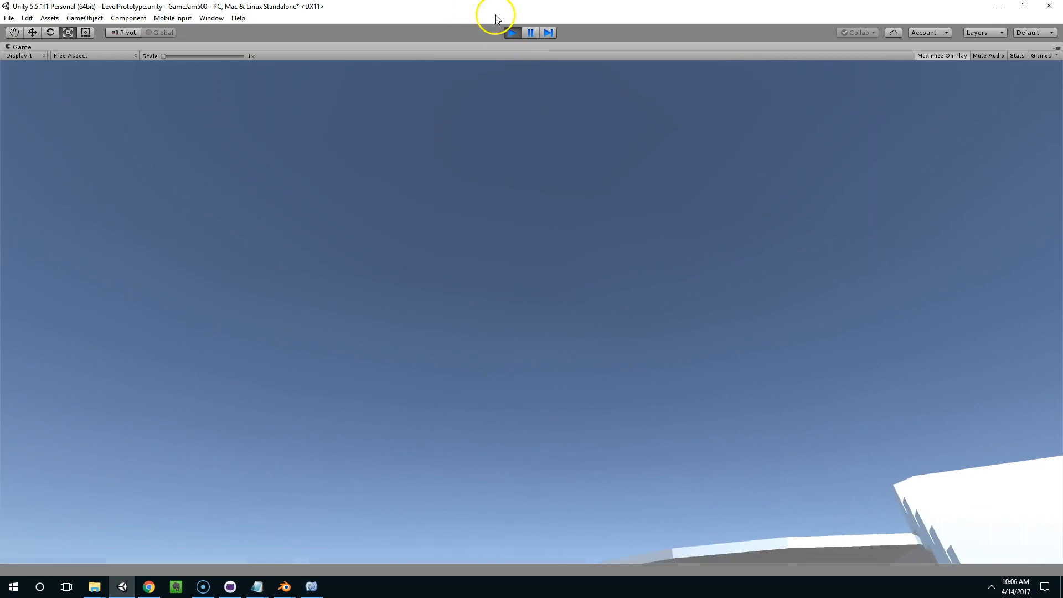
{"action": "left_click", "coordinate": [512, 33]}
Delete the second stair group's intermediate steps, keeping only Bridge (4) and Bridge (14), and accept breaking the prefab instance.
{"action": "left_click", "coordinate": [473, 203]}
{"action": "left_click_drag", "start_coordinate": [473, 202], "coordinate": [545, 200], "text": "alt"}
{"action": "left_click", "coordinate": [516, 230]}
{"action": "left_click", "coordinate": [520, 228]}
{"action": "key", "text": "Delete"}
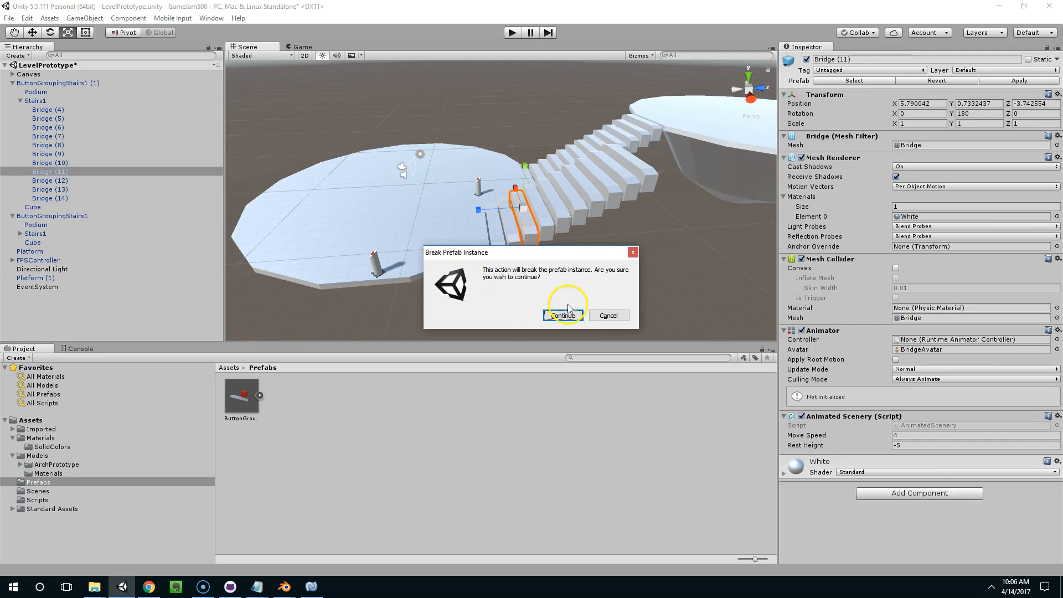
{"action": "left_click", "coordinate": [563, 315]}
{"action": "left_click", "coordinate": [550, 220]}
{"action": "key", "text": "Delete"}
{"action": "left_click", "coordinate": [554, 217]}
{"action": "key", "text": "Delete"}
{"action": "left_click", "coordinate": [523, 232]}
{"action": "key", "text": "Delete"}
{"action": "left_click", "coordinate": [498, 236]}
{"action": "key", "text": "Delete"}
{"action": "left_click", "coordinate": [599, 194]}
{"action": "key", "text": "Delete"}
{"action": "left_click", "coordinate": [613, 188]}
{"action": "key", "text": "Delete"}
{"action": "left_click", "coordinate": [615, 184]}
{"action": "key", "text": "Delete"}
Widen Bridge (14) of the second stair group to a Z scale of about 18.32, and widen Bridge (4) as well.
{"action": "left_click", "coordinate": [486, 245]}
{"action": "left_click_drag", "start_coordinate": [437, 230], "coordinate": [840, 268]}
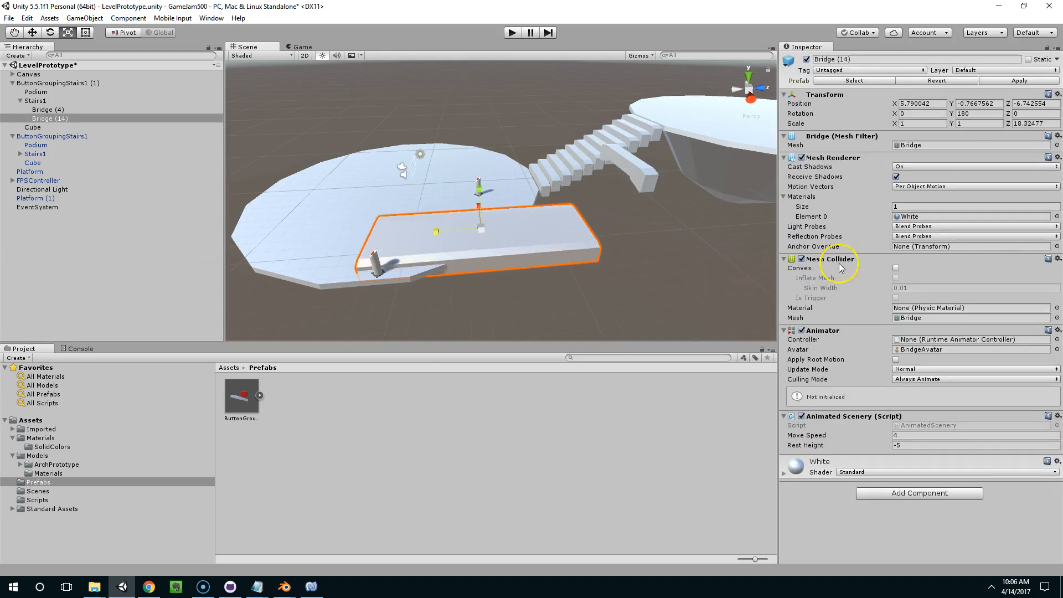
{"action": "left_click", "coordinate": [631, 180]}
{"action": "left_click_drag", "start_coordinate": [581, 154], "coordinate": [403, 185]}
Move the two wide bridge slabs away from the starting platform, with Bridge (14) at about X 7.94, Y -0.77, Z 4.47.
{"action": "key", "text": "w"}
{"action": "left_click_drag", "start_coordinate": [636, 107], "coordinate": [692, 210]}
{"action": "left_click", "coordinate": [560, 256]}
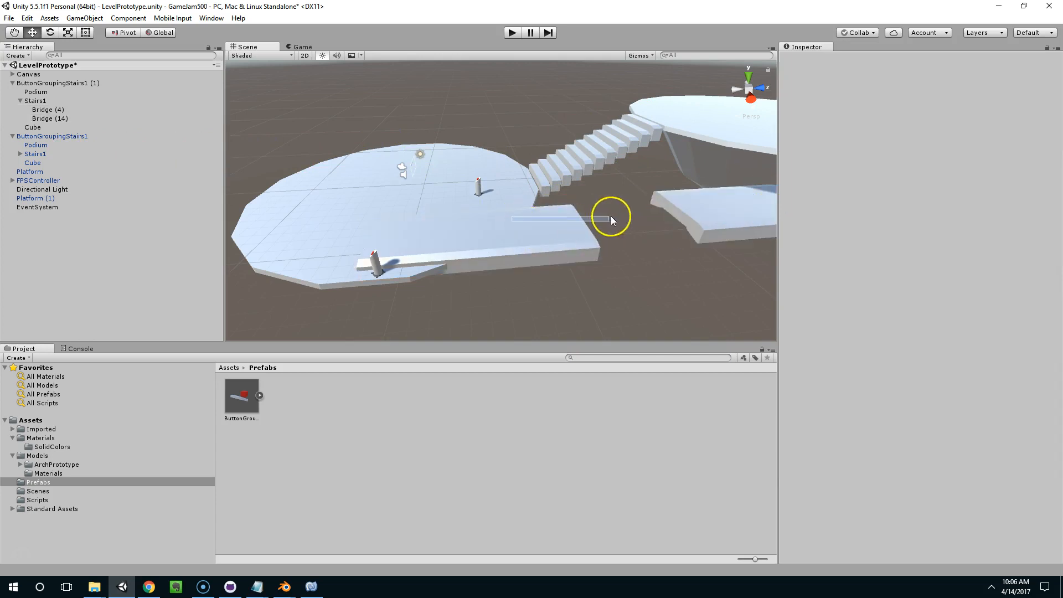
{"action": "mouse_move", "coordinate": [520, 230]}
{"action": "left_mouse_down"}
{"action": "mouse_move", "coordinate": [681, 223]}
{"action": "mouse_move", "coordinate": [619, 251]}
{"action": "mouse_move", "coordinate": [656, 247]}
{"action": "mouse_move", "coordinate": [645, 305]}
{"action": "mouse_move", "coordinate": [506, 238]}
{"action": "left_mouse_up"}
{"action": "left_click", "coordinate": [619, 252]}
{"action": "left_click", "coordinate": [459, 305]}
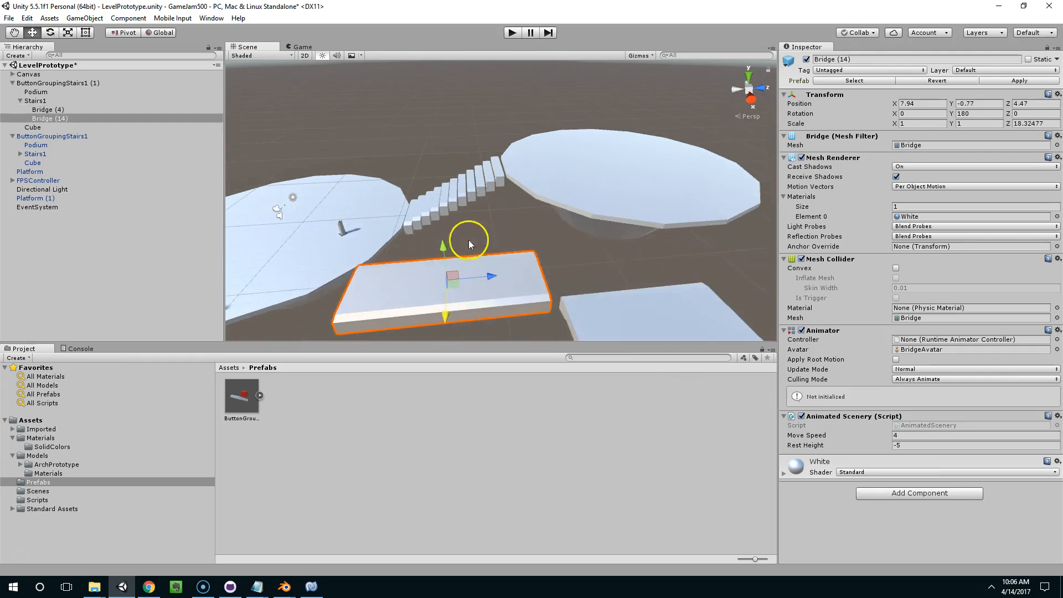
Play-test the level by walking past the button podium and across the first wide bridge slab.
{"action": "left_click", "coordinate": [511, 34]}
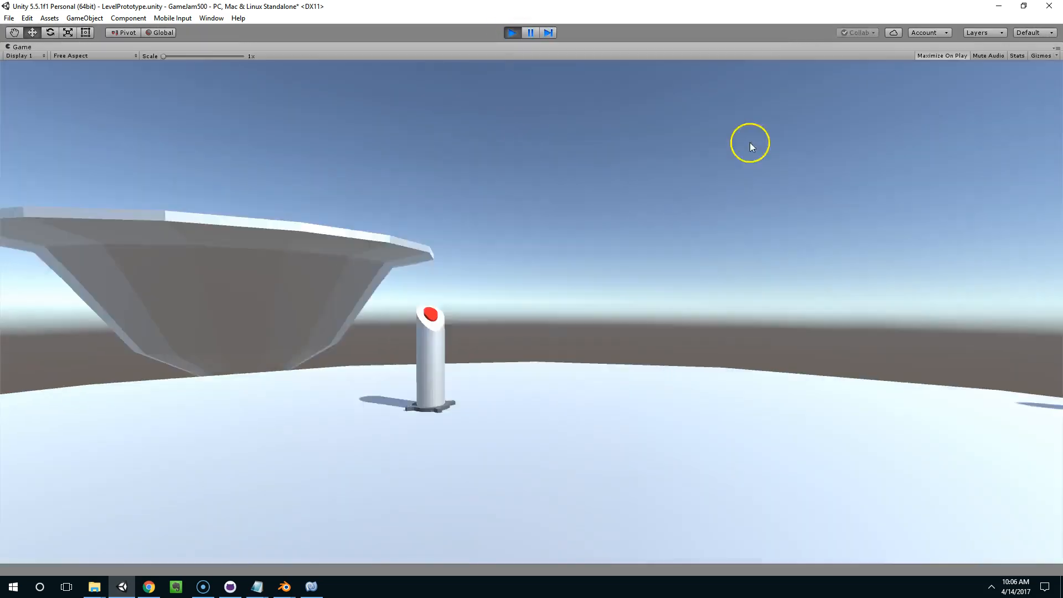
{"action": "key", "text": "w"}
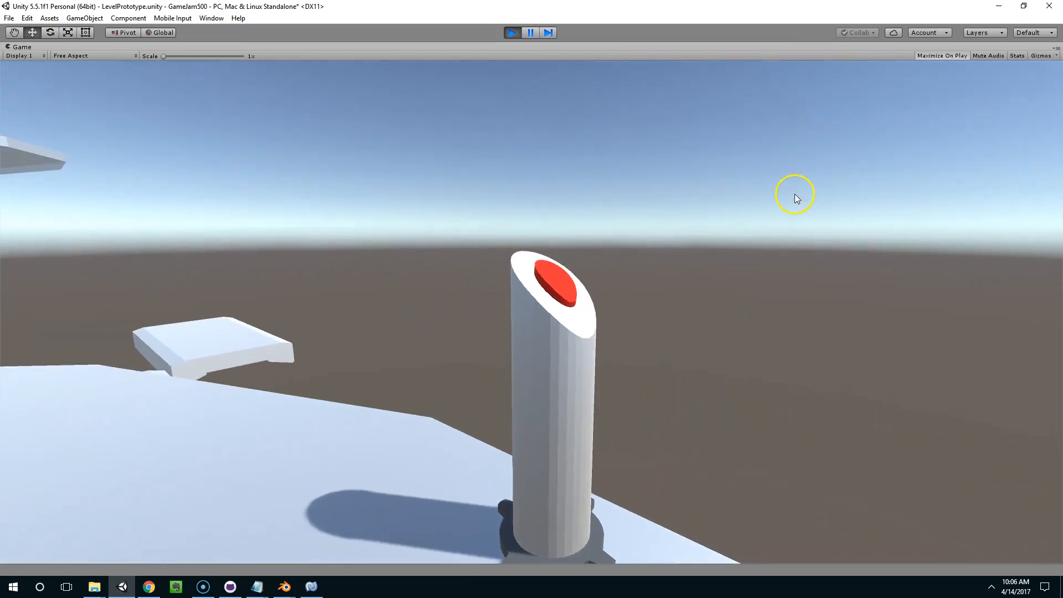
{"action": "key", "text": "w"}
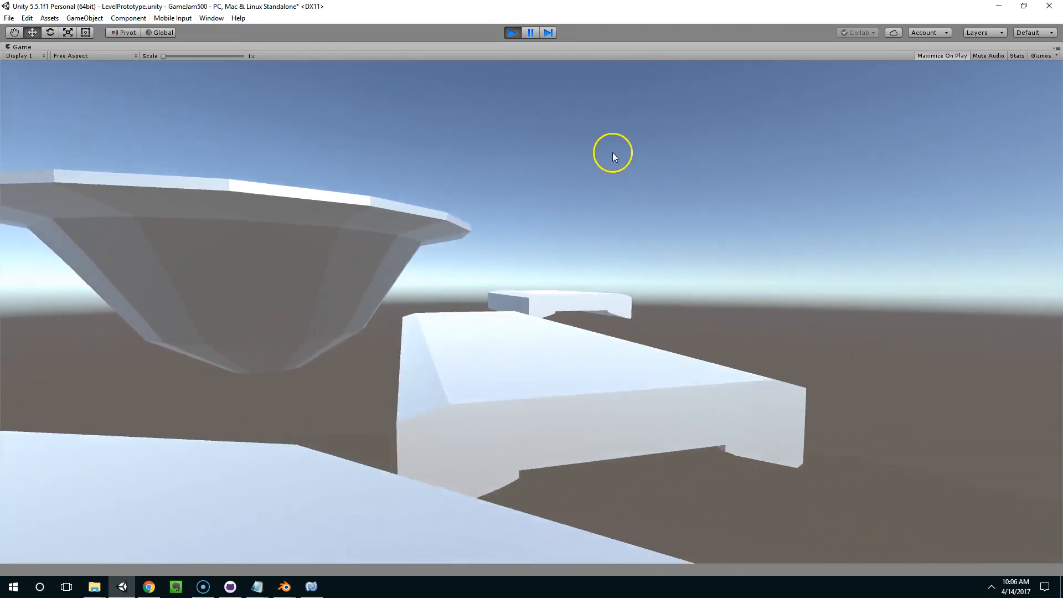
{"action": "key", "text": "w"}
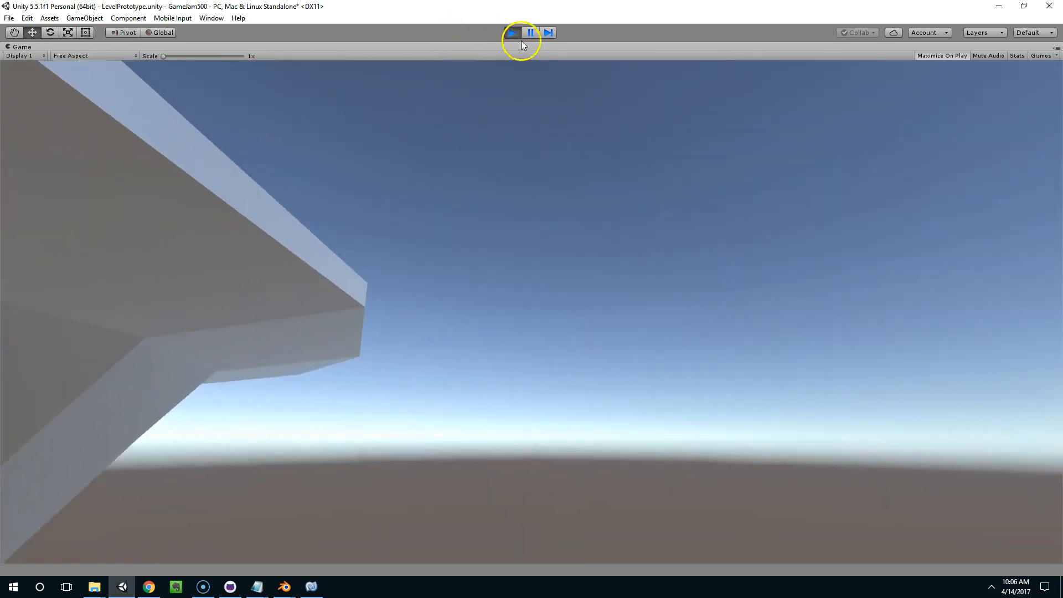
{"action": "left_click", "coordinate": [520, 37]}
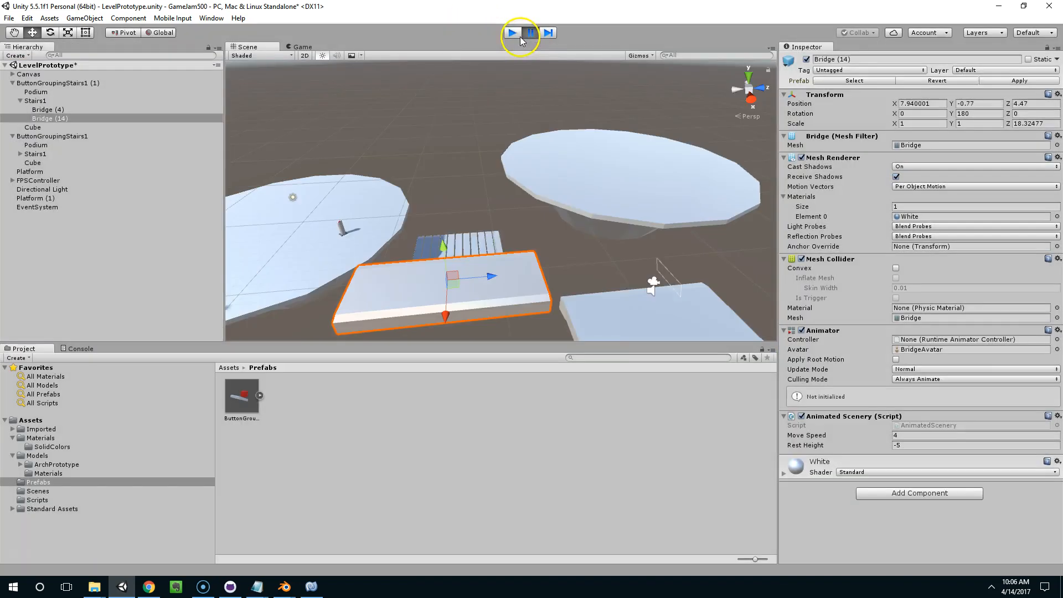
Rotate Bridge (14) of the second stair group to a Y rotation of about 202 degrees.
{"action": "key", "text": "e"}
{"action": "left_click_drag", "start_coordinate": [473, 287], "coordinate": [431, 306]}
{"action": "right_click_drag", "start_coordinate": [471, 292], "coordinate": [563, 271]}
{"action": "middle_click_drag", "start_coordinate": [563, 270], "coordinate": [587, 235]}
{"action": "left_click_drag", "start_coordinate": [414, 249], "coordinate": [404, 250]}
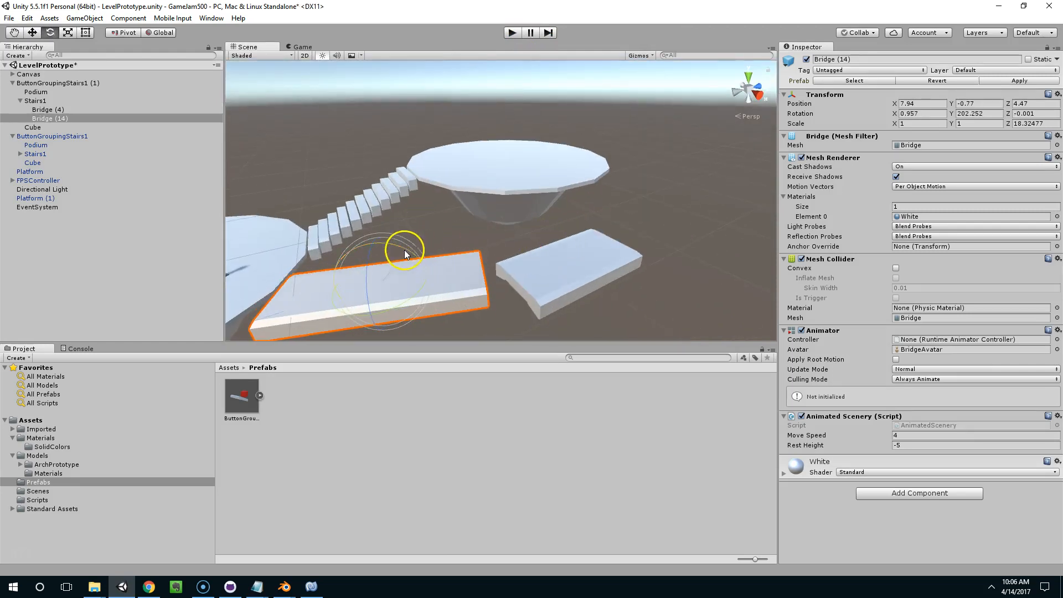
Raise the farther wide slab, Bridge (4), above Bridge (14).
{"action": "left_click", "coordinate": [534, 263]}
{"action": "key", "text": "w"}
{"action": "left_click_drag", "start_coordinate": [572, 220], "coordinate": [570, 194]}
{"action": "right_click_drag", "start_coordinate": [571, 195], "coordinate": [461, 219]}
{"action": "left_click_drag", "start_coordinate": [443, 259], "coordinate": [435, 235]}
{"action": "mouse_move", "coordinate": [435, 236]}
{"action": "right_mouse_down"}
{"action": "mouse_move", "coordinate": [450, 253]}
{"action": "mouse_move", "coordinate": [456, 234]}
{"action": "right_mouse_up"}
Duplicate Bridge (4), place the copy at about X 11.97, Y 6.01, Z 30.28, and tilt it to about 26.97 degrees on X.
{"action": "key", "text": "ctrl+d"}
{"action": "left_click_drag", "start_coordinate": [456, 235], "coordinate": [553, 226]}
{"action": "right_click_drag", "start_coordinate": [534, 281], "coordinate": [640, 165]}
{"action": "key", "text": "e"}
{"action": "left_click_drag", "start_coordinate": [696, 98], "coordinate": [650, 108]}
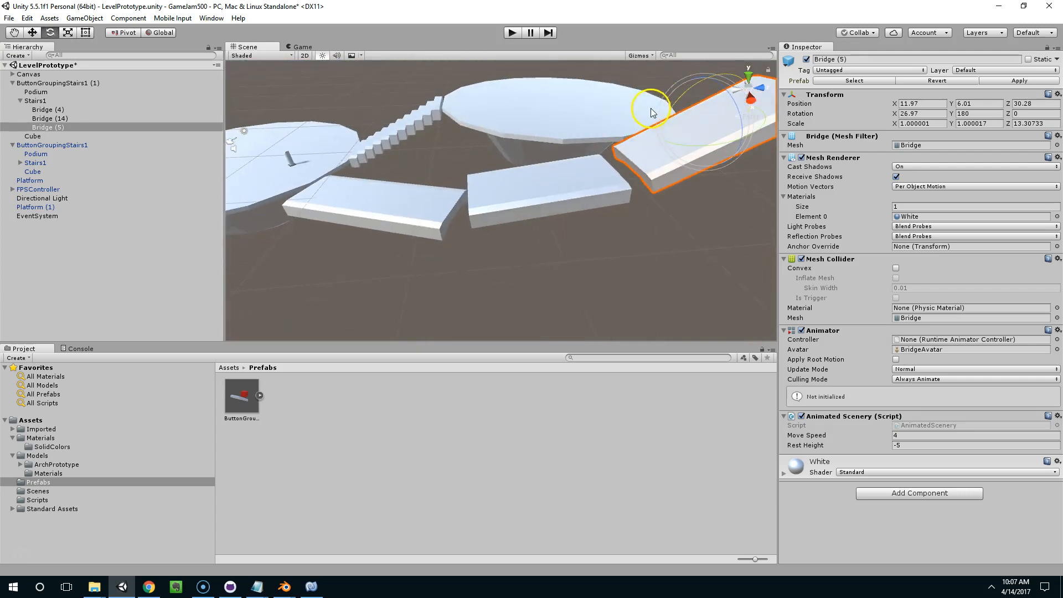
Play-test the slab route by walking and jumping from the starting platform towards the tilted third slab.
{"action": "left_click", "coordinate": [512, 34]}
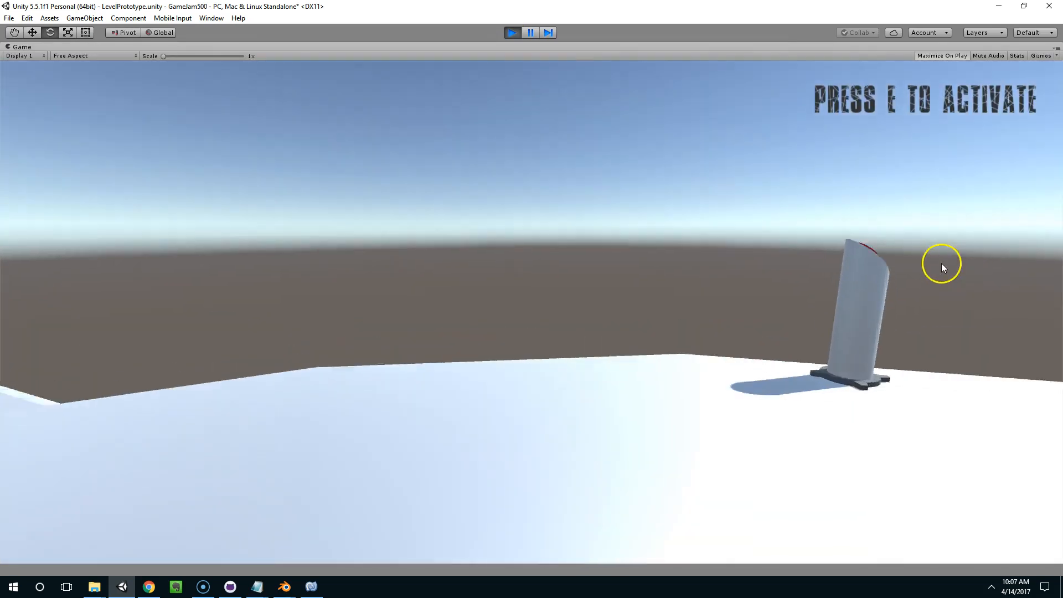
{"action": "key", "text": "w"}
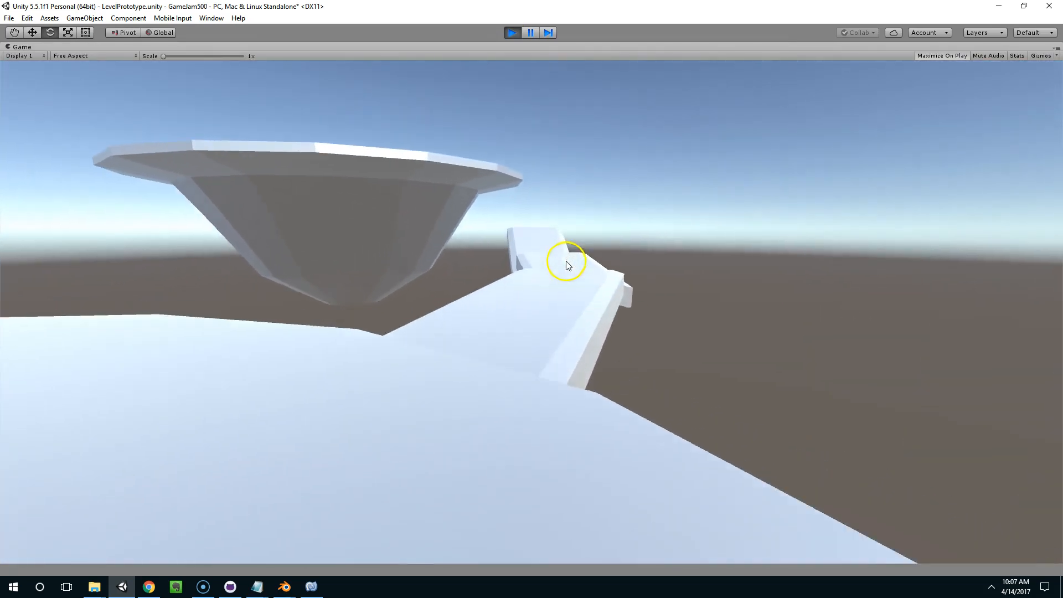
{"action": "key", "text": "w"}
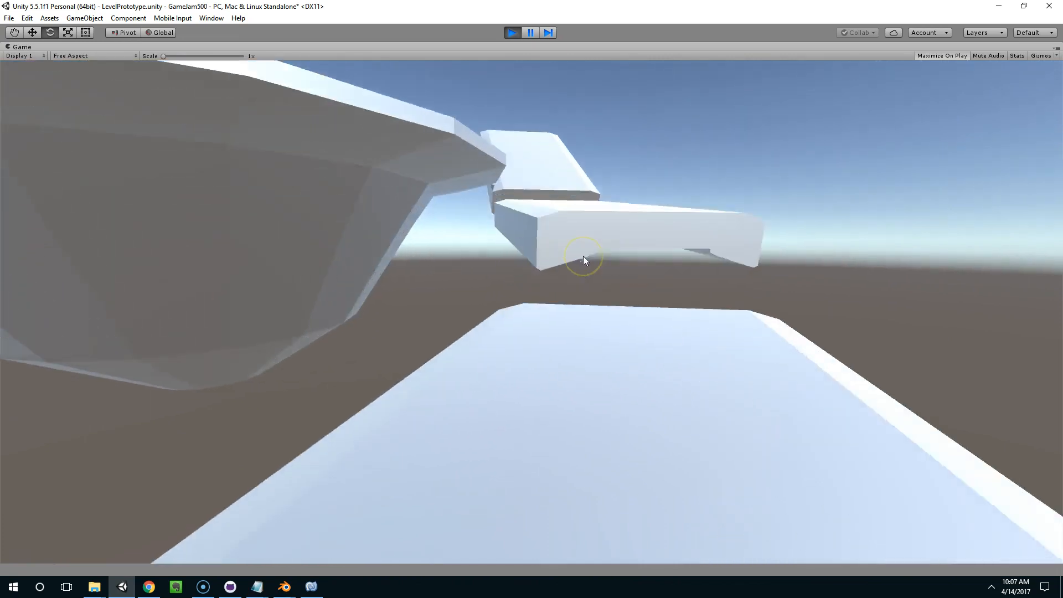
{"action": "key", "text": "w"}
{"action": "key", "text": "space"}
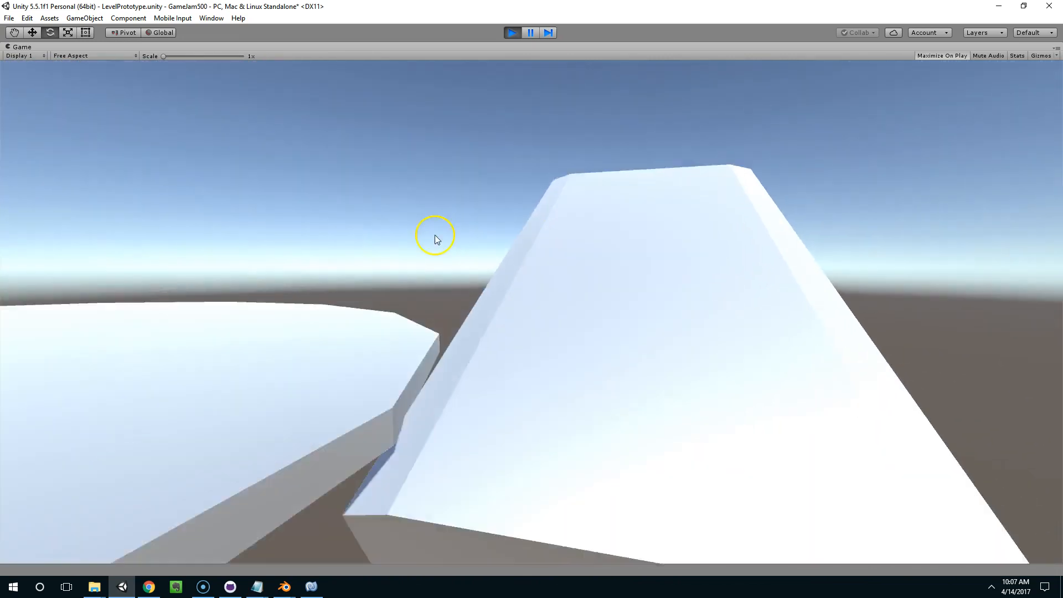
Play-test the bridge route by walking across the ramps and platforms, and end play mode.
{"action": "key", "text": "w"}
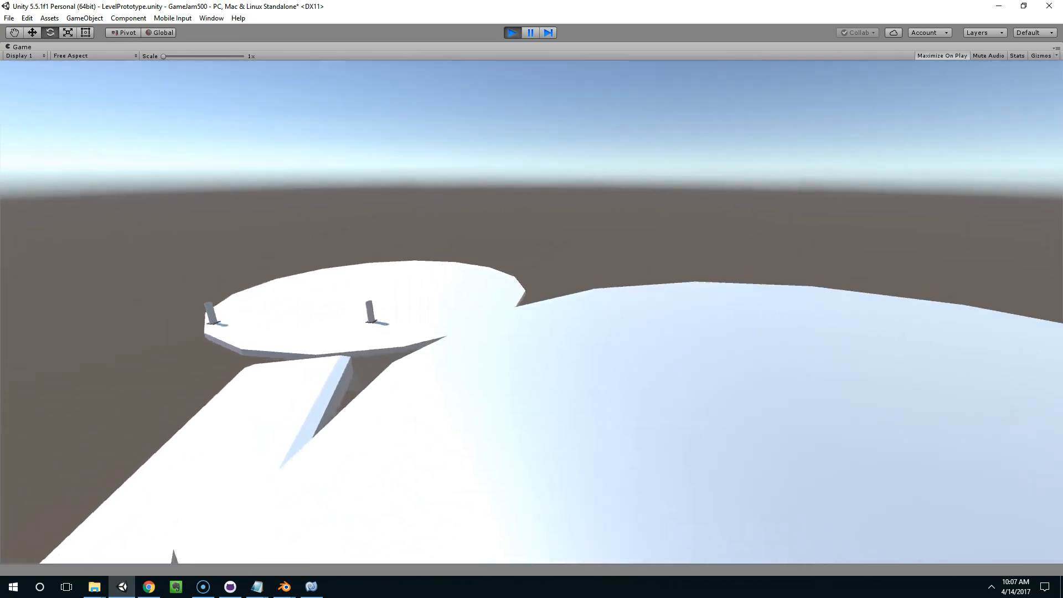
{"action": "key", "text": "w"}
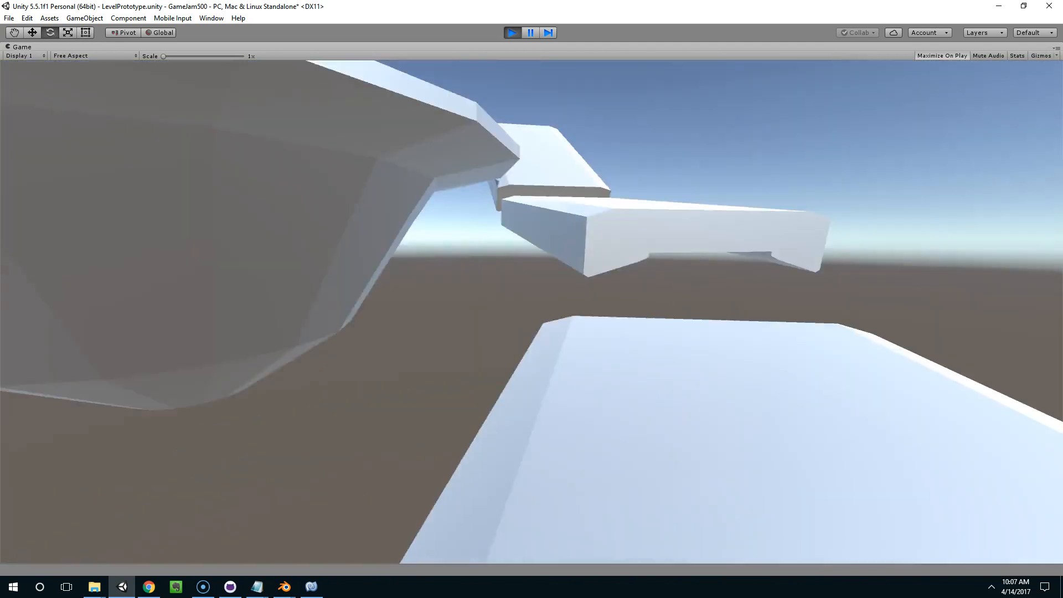
{"action": "key", "text": "w"}
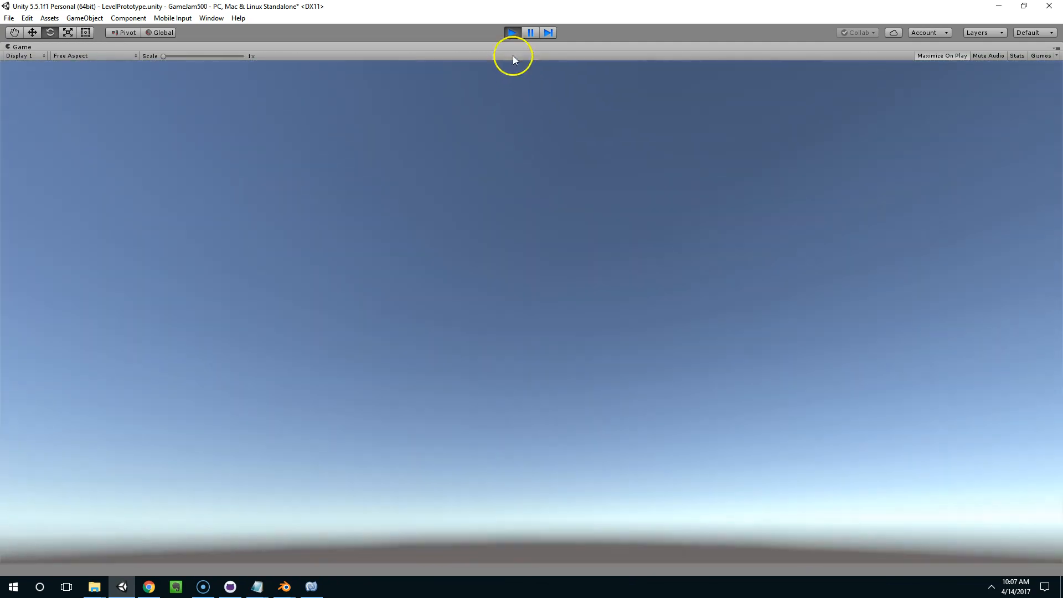
{"action": "left_click", "coordinate": [512, 33]}
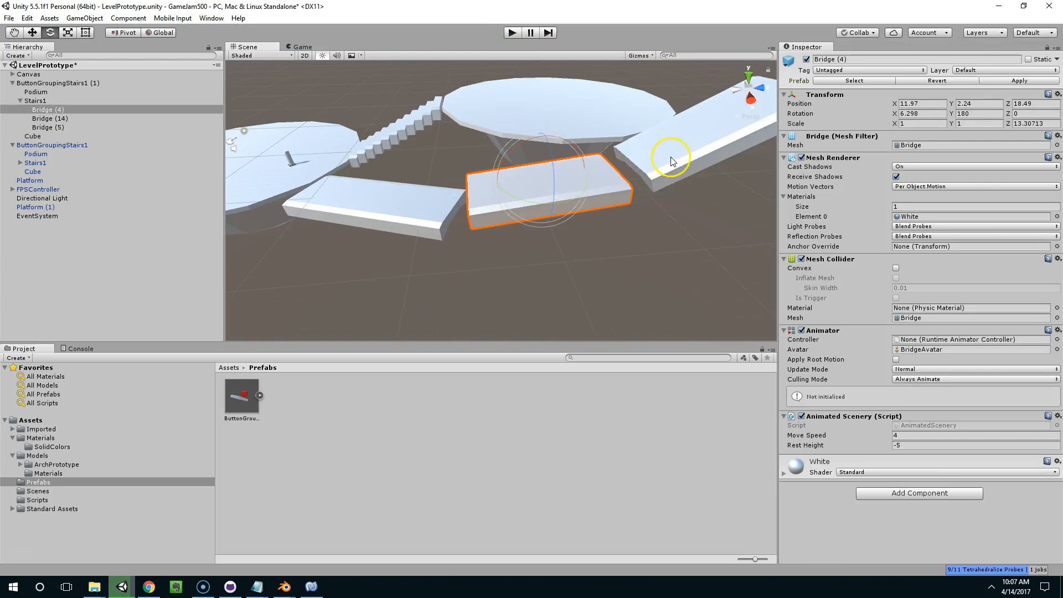
Save the scene and delete the ButtonGroupingStairs1 (1) group with its podium and bridges.
{"action": "left_click", "coordinate": [672, 161], "text": "shift"}
{"action": "key", "text": "w"}
{"action": "left_click_drag", "start_coordinate": [714, 102], "coordinate": [628, 235], "text": "alt"}
{"action": "key", "text": "ctrl+s"}
{"action": "left_click", "coordinate": [613, 281]}
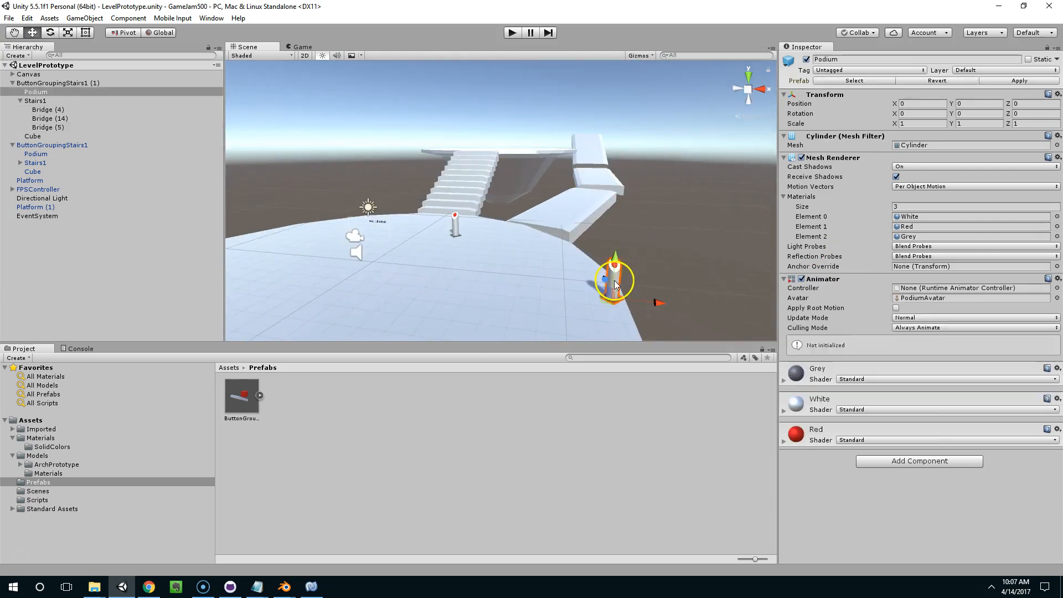
{"action": "left_click", "coordinate": [36, 83]}
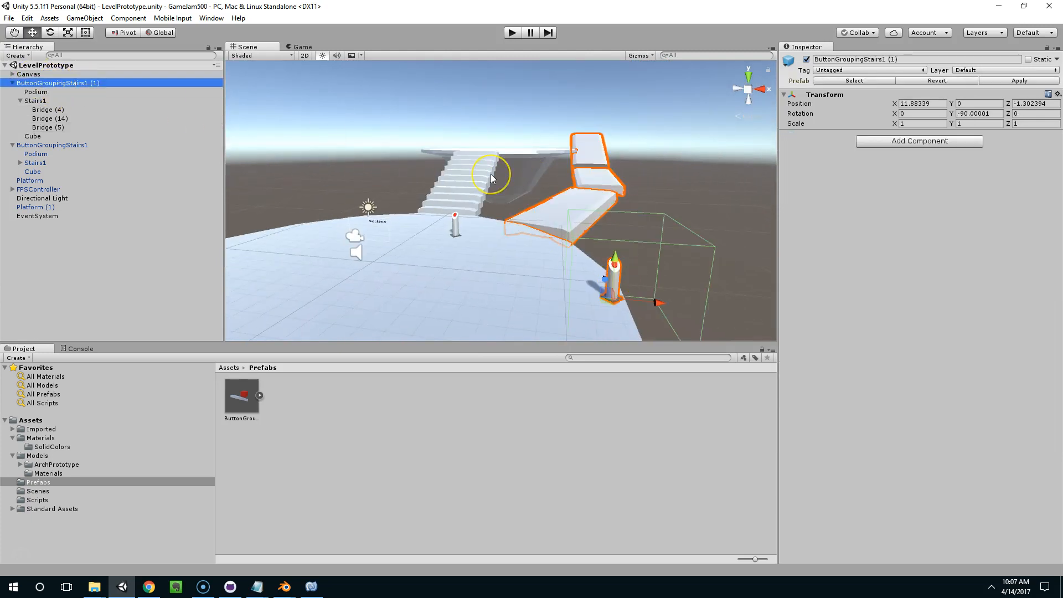
{"action": "key", "text": "Delete"}
Move the FPSController along its Z axis, farther back from the podium on the first platform.
{"action": "left_click_drag", "start_coordinate": [353, 155], "coordinate": [514, 231], "text": "alt"}
{"action": "middle_click_drag", "start_coordinate": [515, 231], "coordinate": [461, 222]}
{"action": "left_click", "coordinate": [357, 213]}
{"action": "left_click", "coordinate": [357, 214]}
{"action": "left_click_drag", "start_coordinate": [357, 214], "coordinate": [444, 201], "text": "alt"}
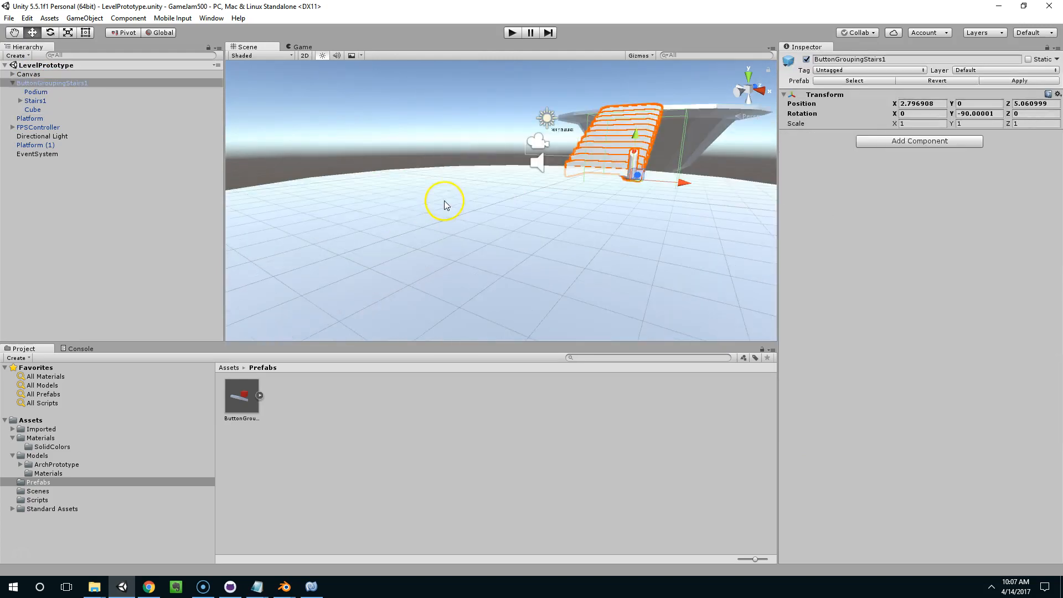
{"action": "left_click", "coordinate": [530, 162]}
{"action": "left_click_drag", "start_coordinate": [530, 161], "coordinate": [412, 227], "text": "alt"}
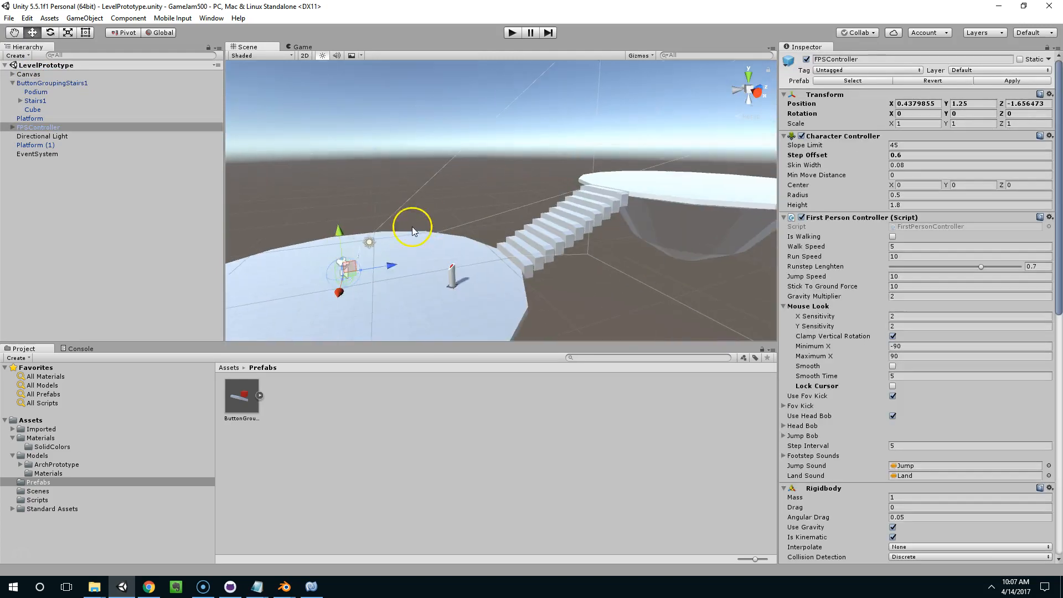
{"action": "left_click_drag", "start_coordinate": [385, 270], "coordinate": [354, 292]}
Move only the Podium inside ButtonGroupingStairs1 away from the stairs to X -4.54.
{"action": "left_click", "coordinate": [453, 282]}
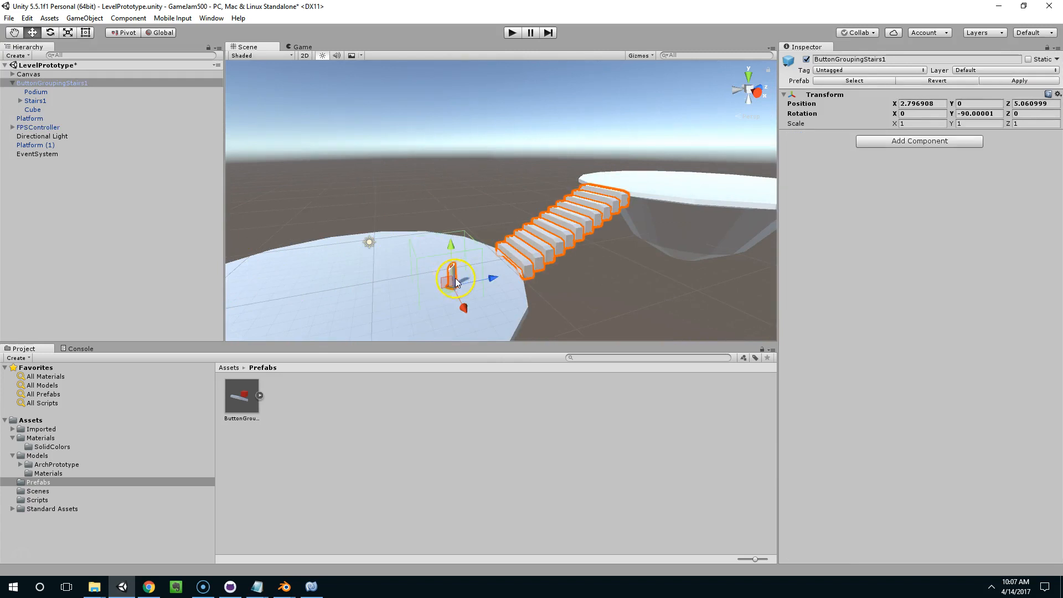
{"action": "left_click", "coordinate": [37, 92]}
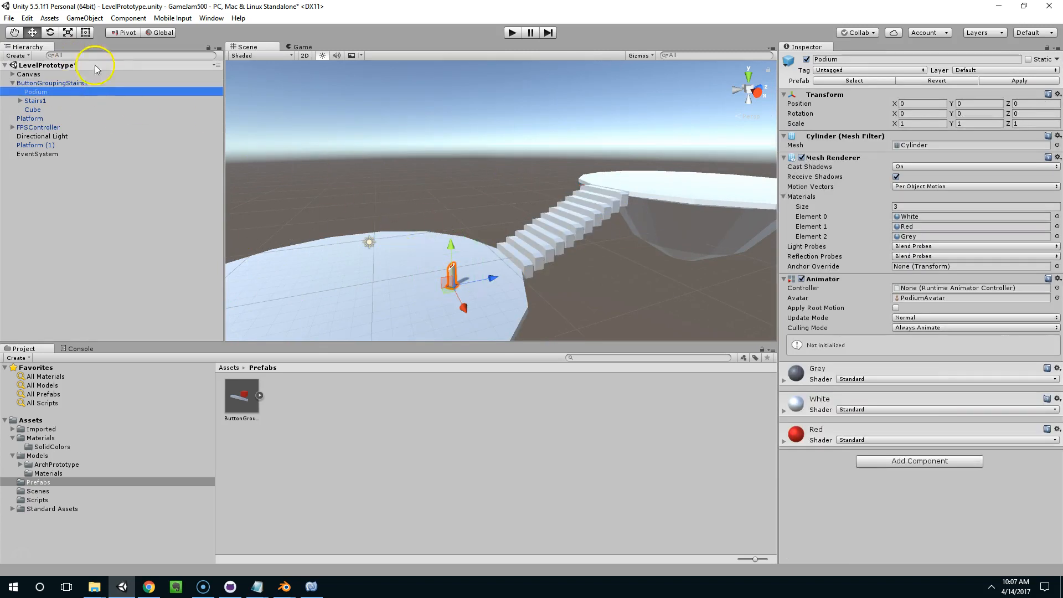
{"action": "left_click", "coordinate": [94, 83]}
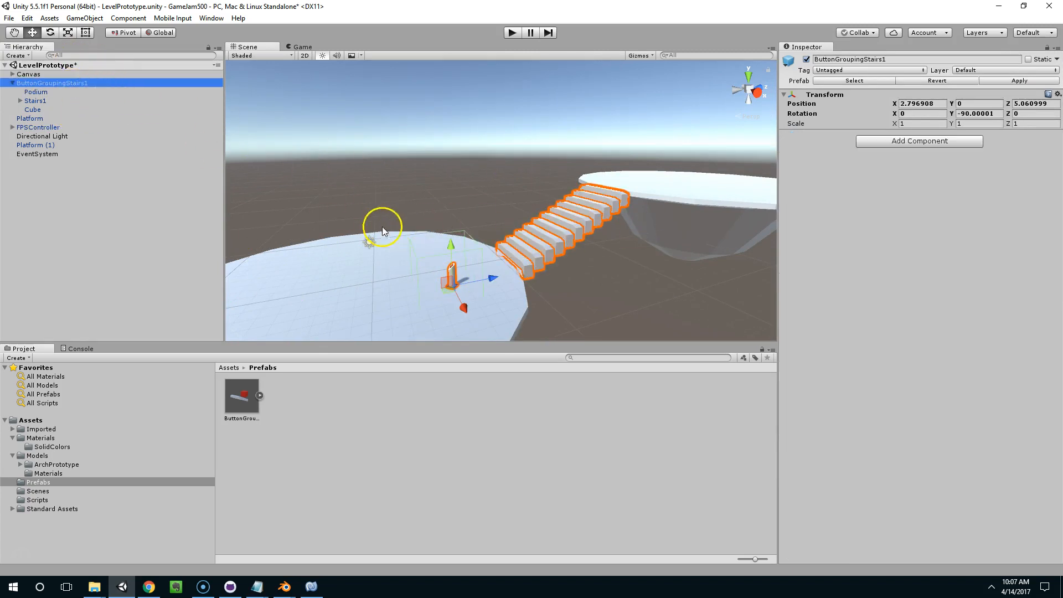
{"action": "left_click", "coordinate": [94, 93]}
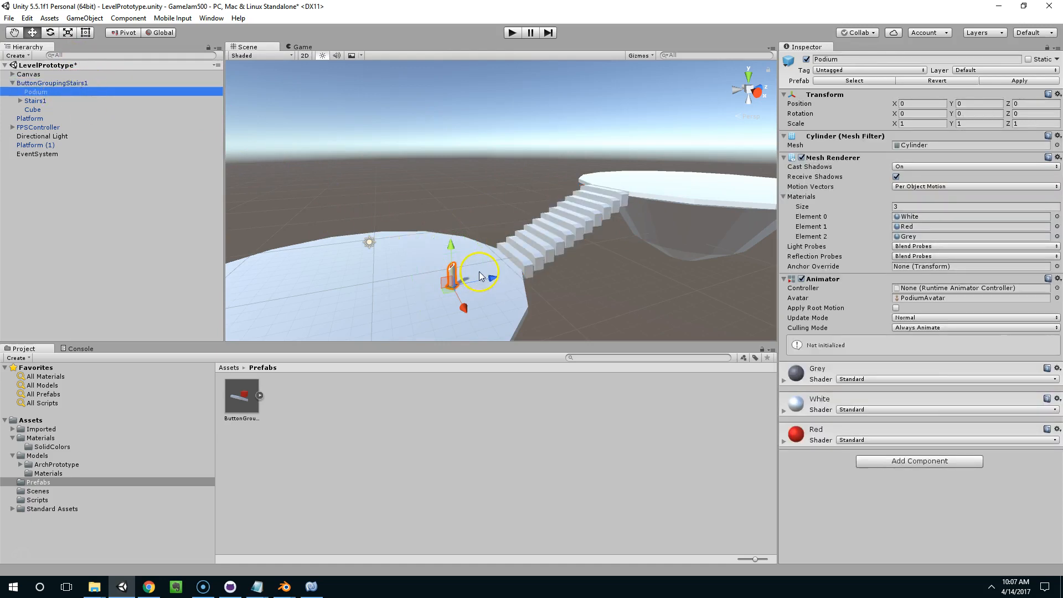
{"action": "left_click_drag", "start_coordinate": [480, 276], "coordinate": [443, 284]}
{"action": "double_click", "coordinate": [72, 90]}
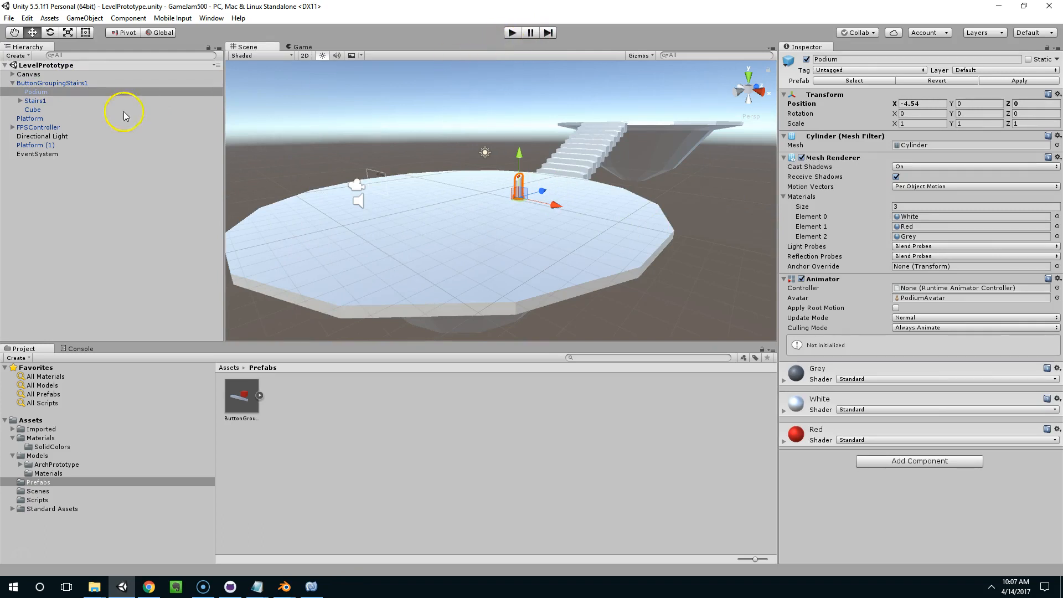
Select the Tooltip text under Canvas and view it in the Game view.
{"action": "left_click", "coordinate": [12, 74]}
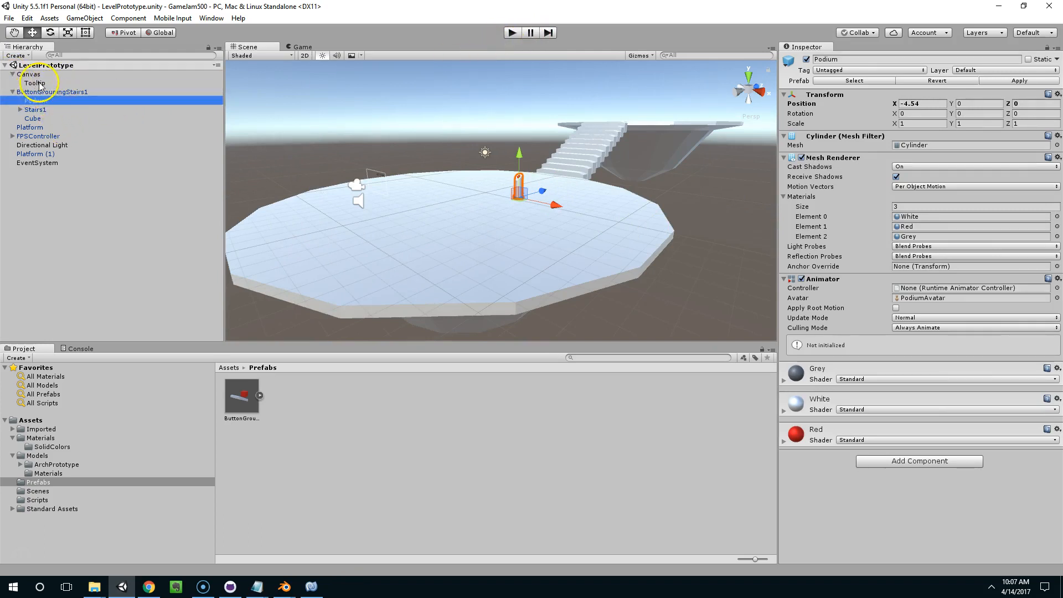
{"action": "left_click", "coordinate": [35, 83]}
{"action": "left_click", "coordinate": [300, 47]}
Play-test the level by walking up to the podium and backing away, and end play mode.
{"action": "left_click", "coordinate": [511, 32]}
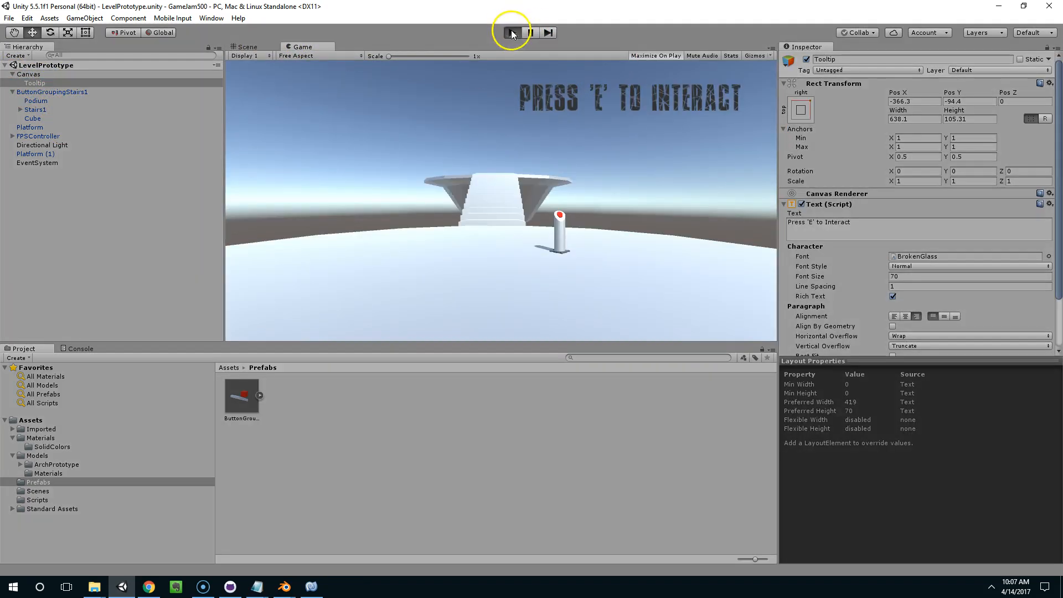
{"action": "key", "text": "w"}
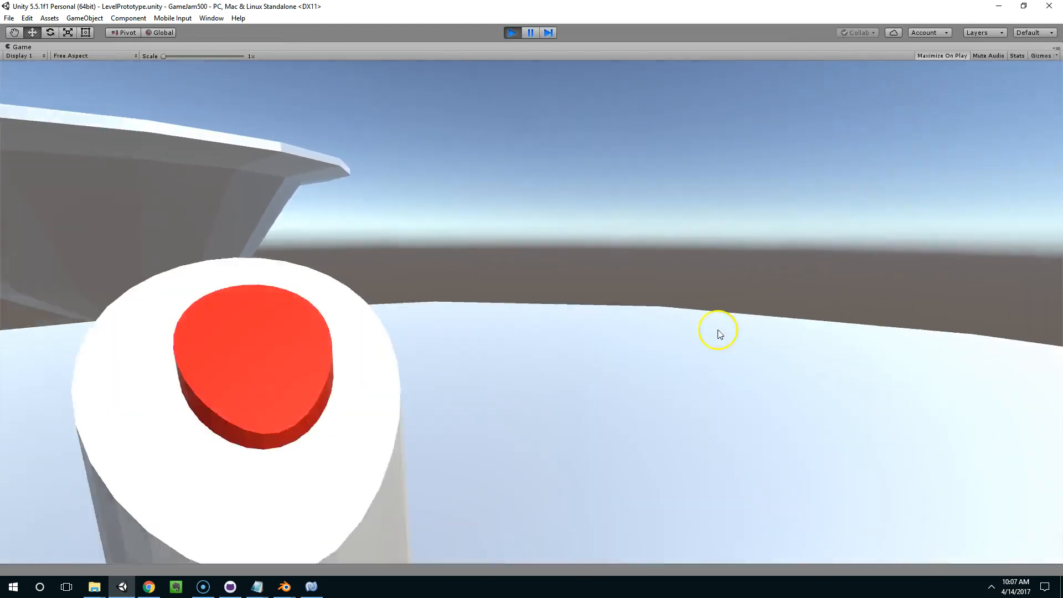
{"action": "key", "text": "s"}
{"action": "key", "text": "w"}
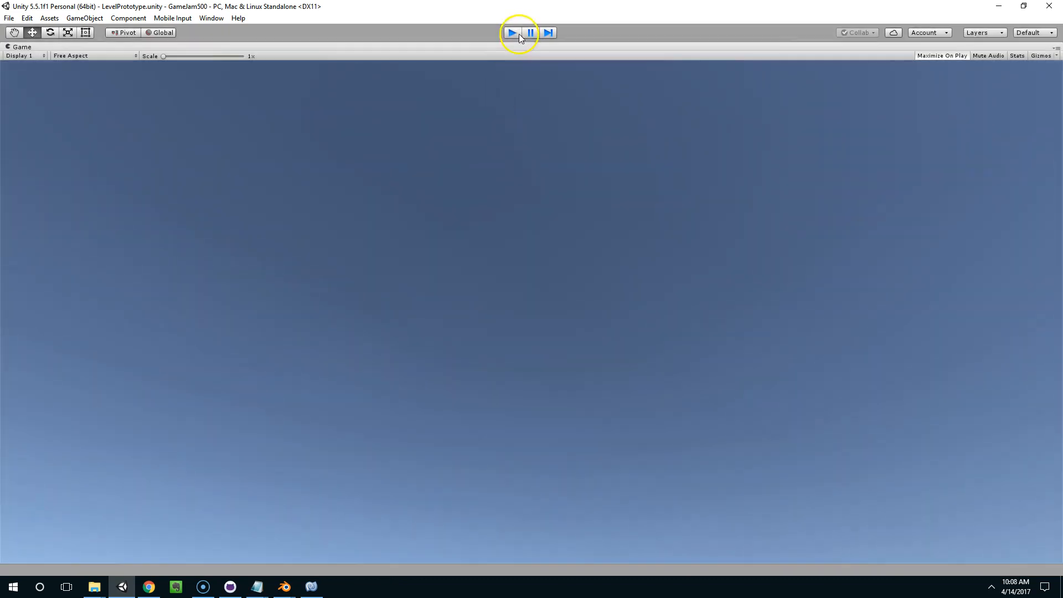
{"action": "left_click", "coordinate": [512, 32]}
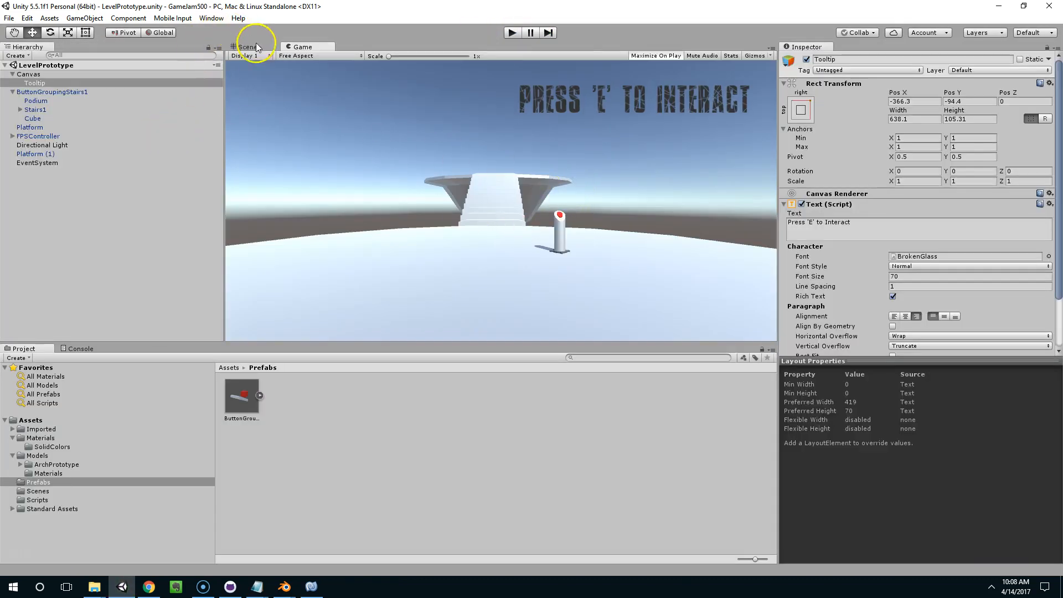
Return to the Scene view and put the podium back in its place beside the stairs.
{"action": "left_click", "coordinate": [256, 47]}
{"action": "right_click_drag", "start_coordinate": [434, 185], "coordinate": [404, 233]}
{"action": "right_click_drag", "start_coordinate": [390, 190], "coordinate": [503, 180]}
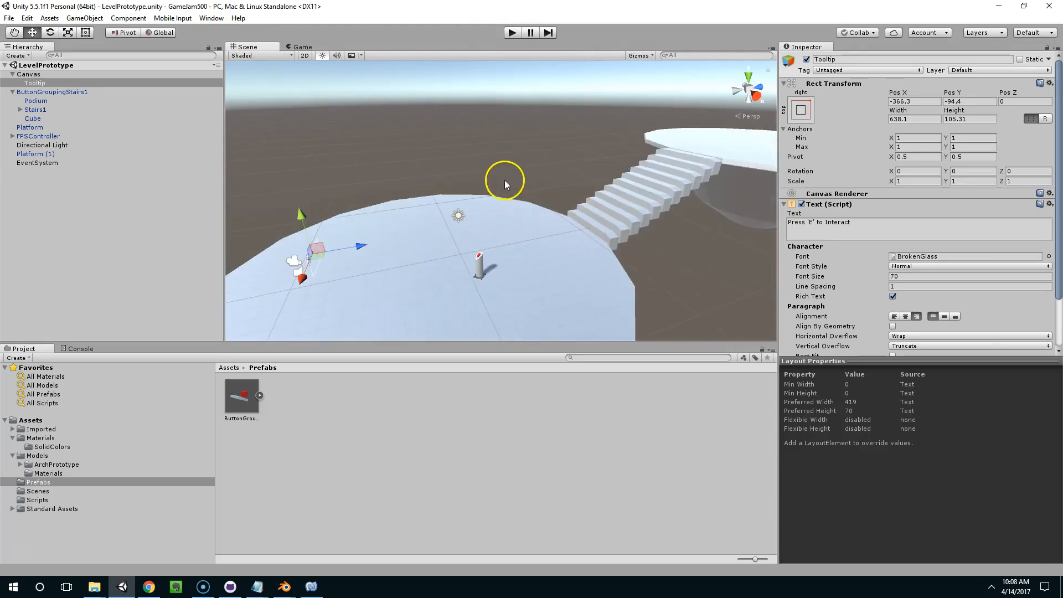
{"action": "left_click", "coordinate": [503, 180]}
Rename the Cube inside ButtonGroupingStairs1 to TriggerZone.
{"action": "left_click", "coordinate": [35, 109]}
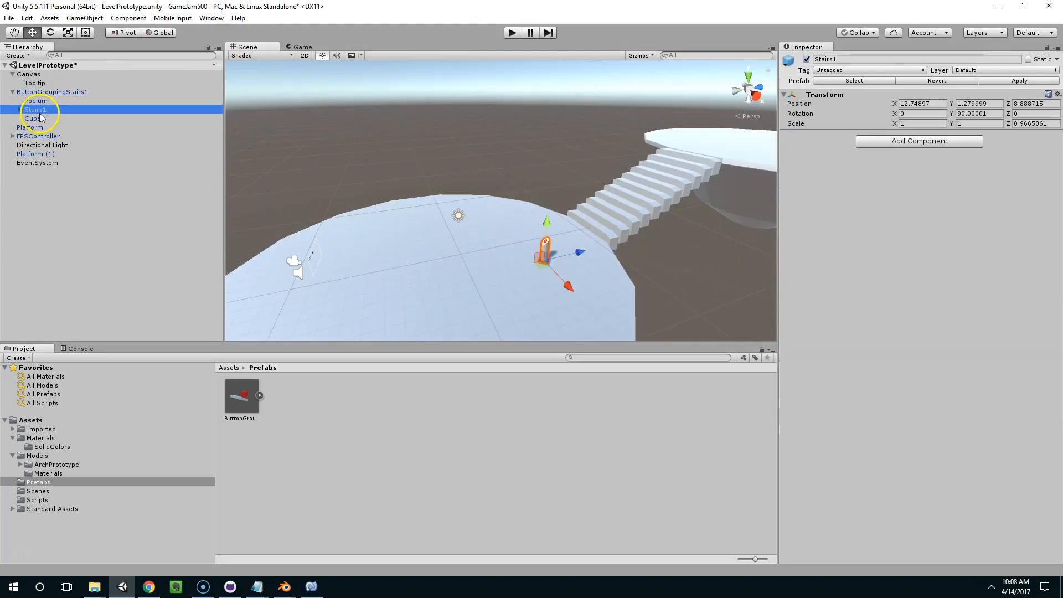
{"action": "left_click", "coordinate": [43, 119]}
{"action": "left_click", "coordinate": [854, 60]}
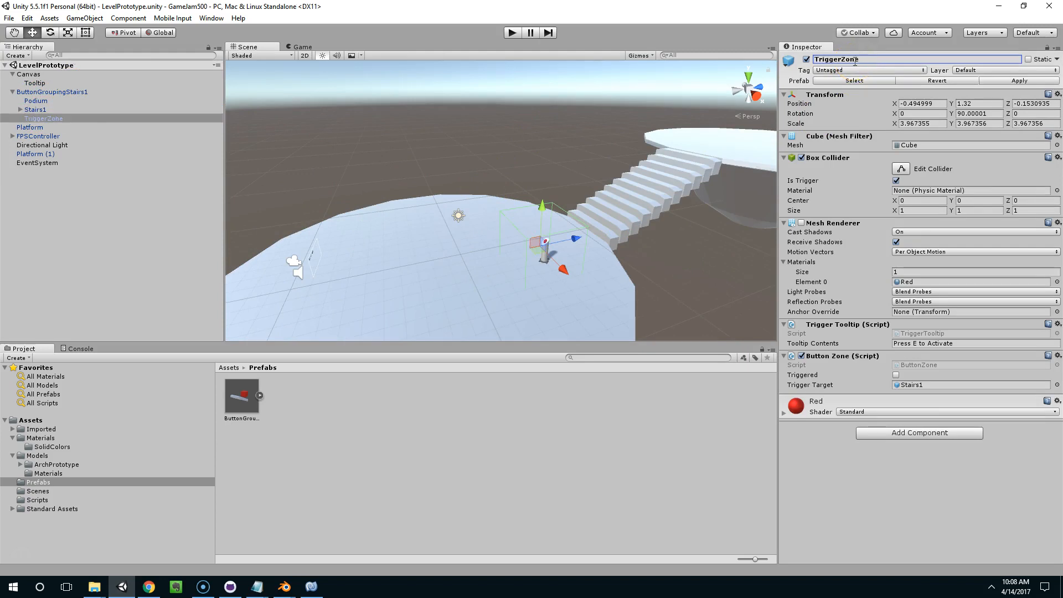
Scale the TriggerZone up uniformly around the podium to about 7.23.
{"action": "left_click", "coordinate": [72, 31]}
{"action": "left_click_drag", "start_coordinate": [528, 250], "coordinate": [592, 222]}
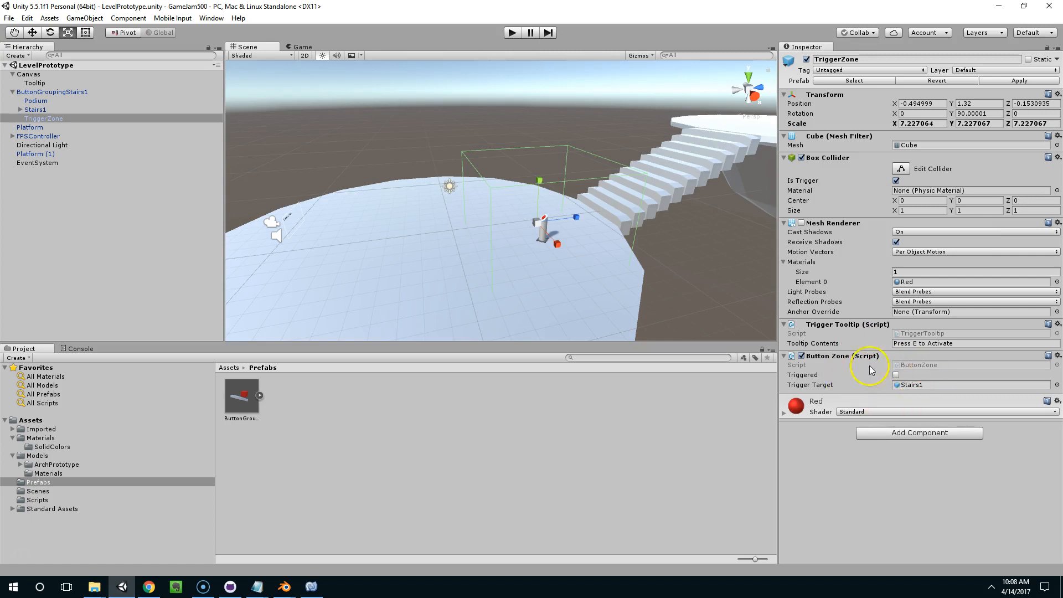
{"action": "left_click_drag", "start_coordinate": [609, 260], "coordinate": [504, 221], "text": "alt"}
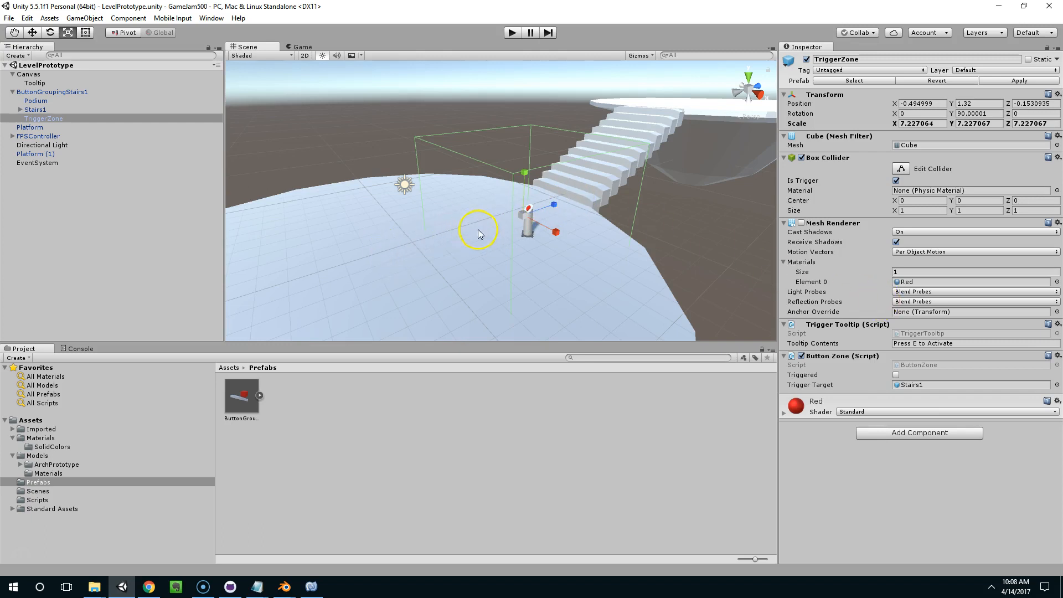
{"action": "left_click_drag", "start_coordinate": [528, 212], "coordinate": [528, 219], "text": "alt"}
{"action": "left_click_drag", "start_coordinate": [477, 251], "coordinate": [357, 183], "text": "alt"}
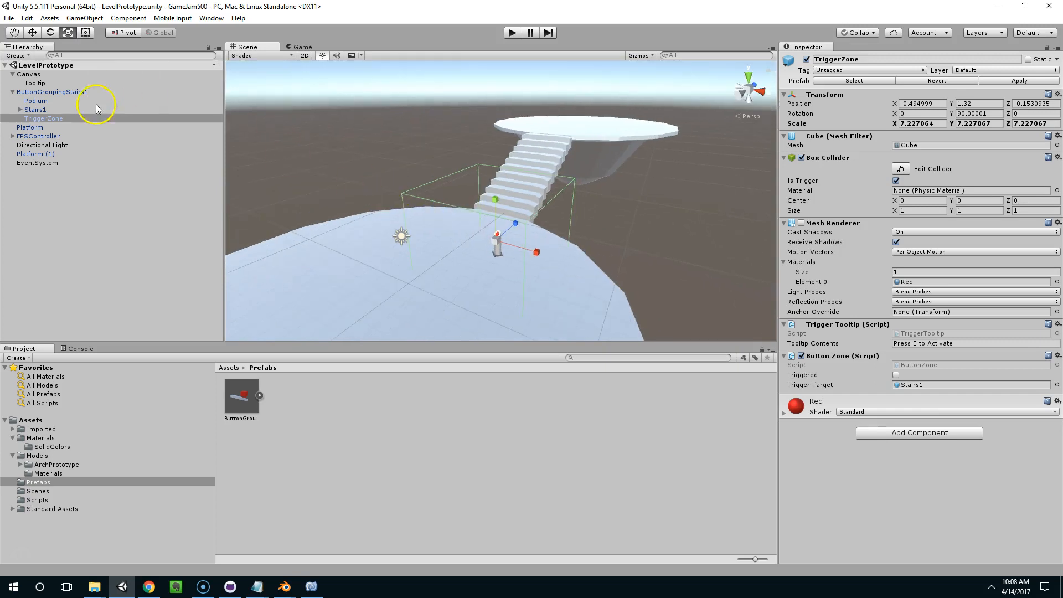
Make TriggerZone a child of Podium and apply the ButtonGroupingStairs1 changes to its prefab.
{"action": "left_click_drag", "start_coordinate": [40, 113], "coordinate": [50, 100]}
{"action": "left_click", "coordinate": [562, 315]}
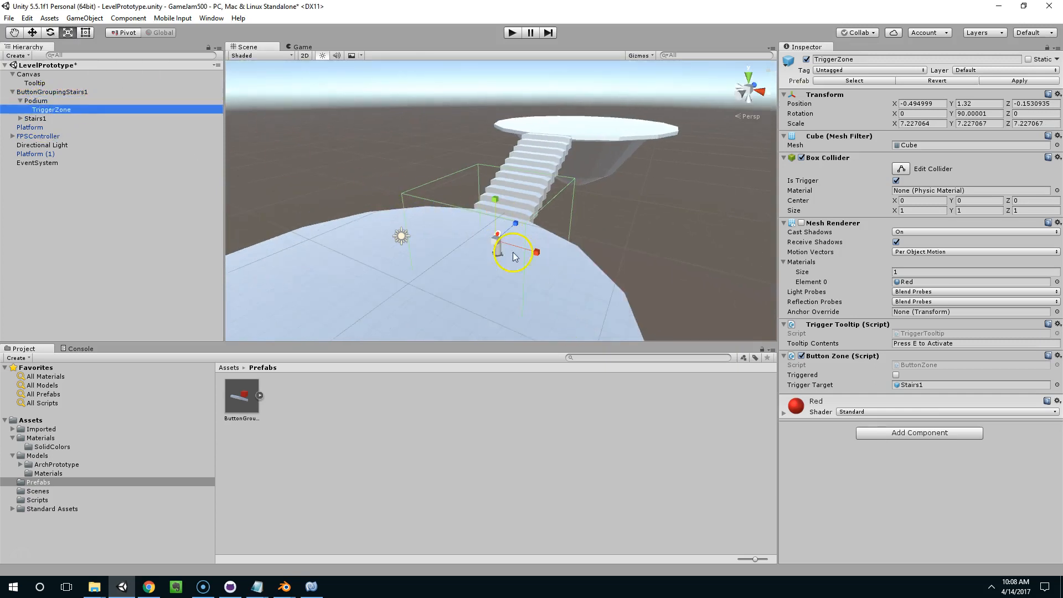
{"action": "left_click", "coordinate": [56, 93]}
{"action": "left_click", "coordinate": [999, 81]}
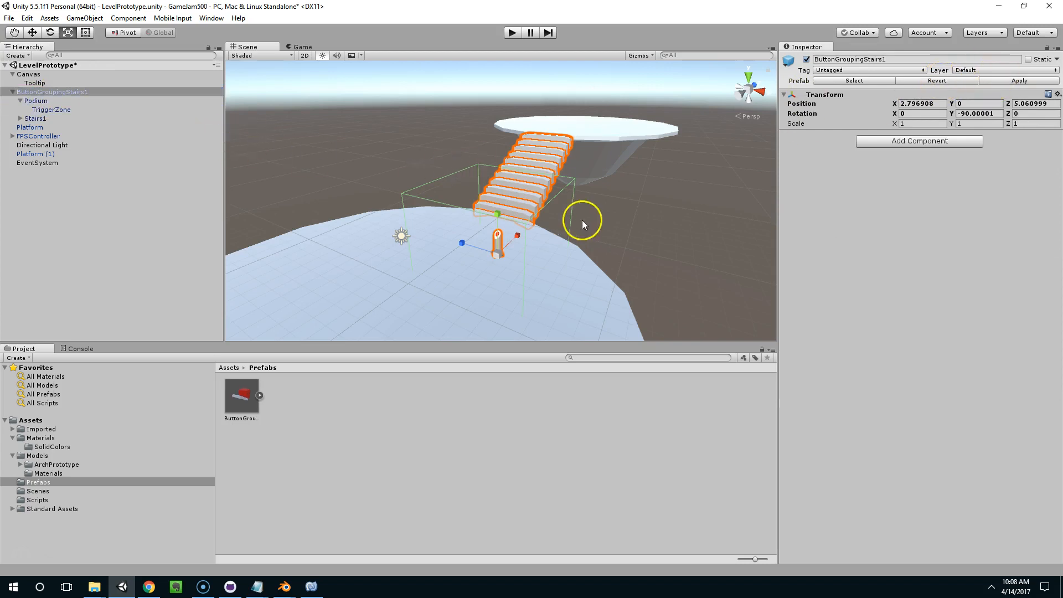
{"action": "left_click_drag", "start_coordinate": [582, 220], "coordinate": [463, 217], "text": "alt"}
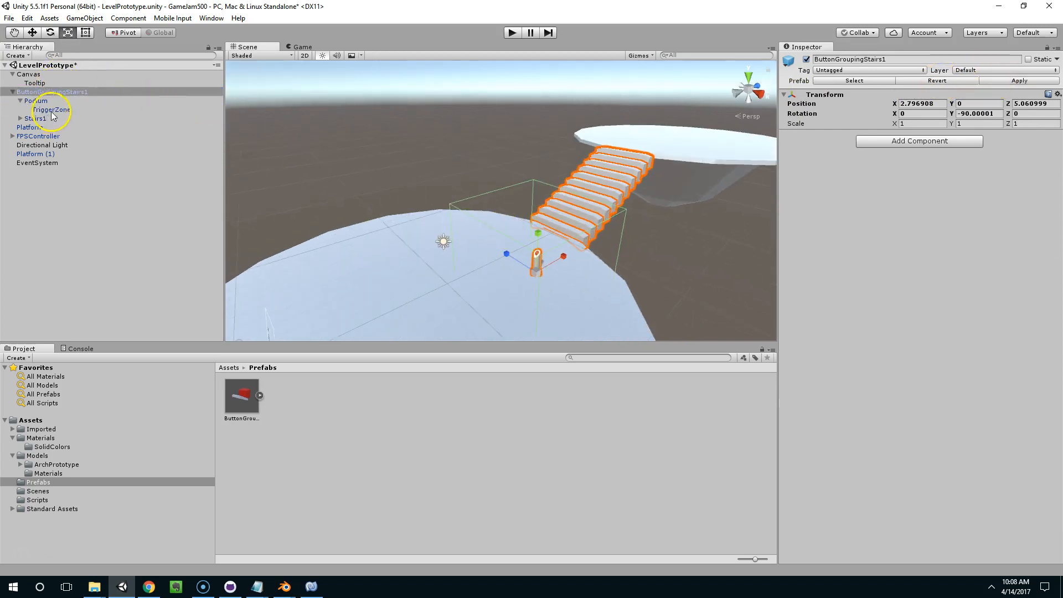
Move the Podium together with its TriggerZone away from the stairs to X -5.05.
{"action": "left_click", "coordinate": [36, 101]}
{"action": "key", "text": "w"}
{"action": "left_click_drag", "start_coordinate": [579, 246], "coordinate": [593, 189]}
{"action": "middle_click_drag", "start_coordinate": [544, 197], "coordinate": [480, 211]}
{"action": "left_click_drag", "start_coordinate": [318, 310], "coordinate": [350, 295]}
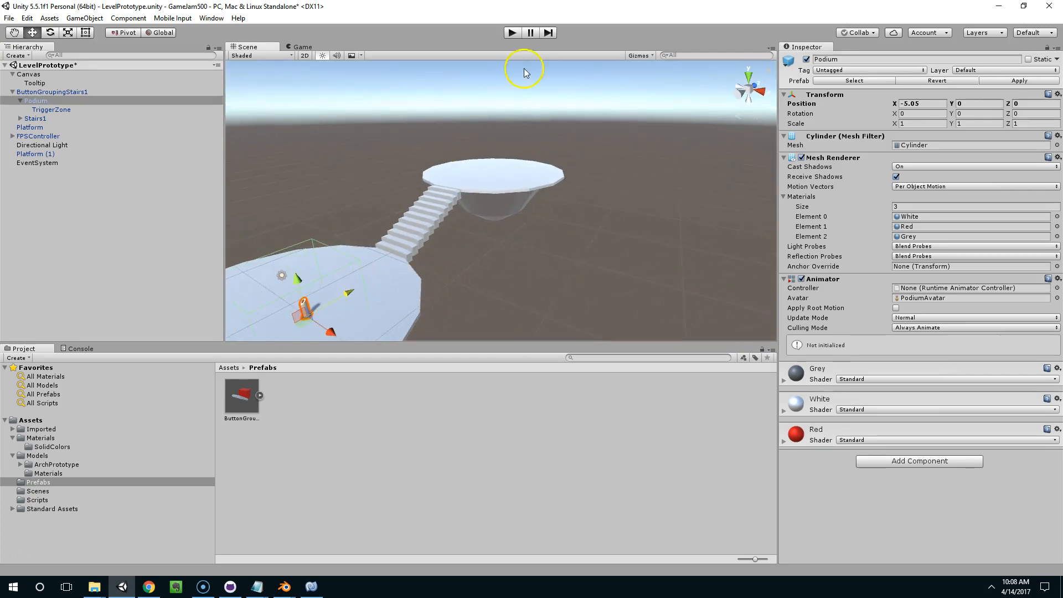
Play-test the moved podium by walking up to it and activating its button, and end play mode.
{"action": "left_click", "coordinate": [512, 32]}
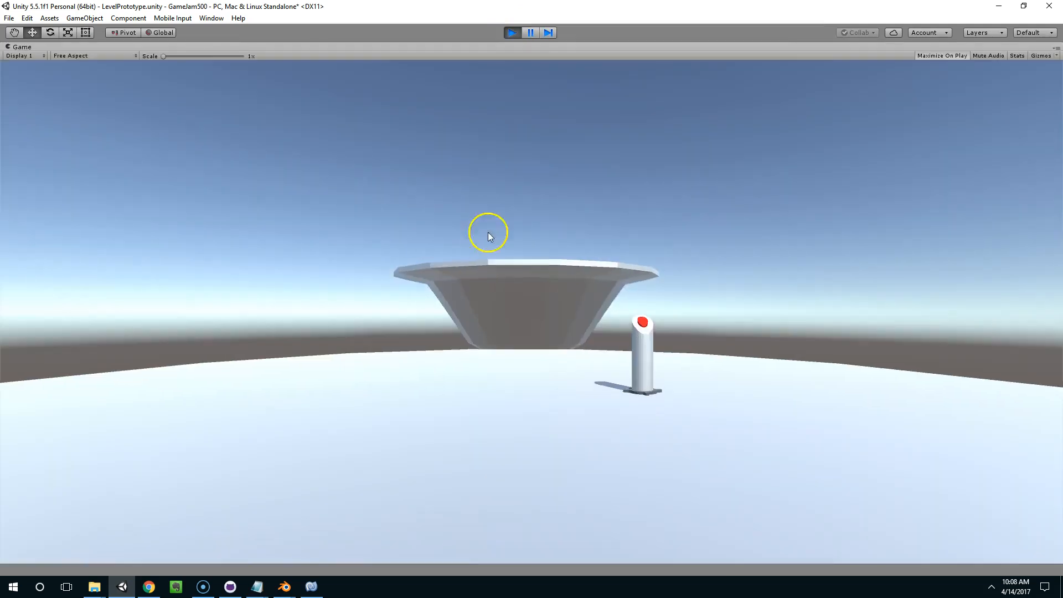
{"action": "key", "text": "w"}
{"action": "key", "text": "e"}
{"action": "key", "text": "w"}
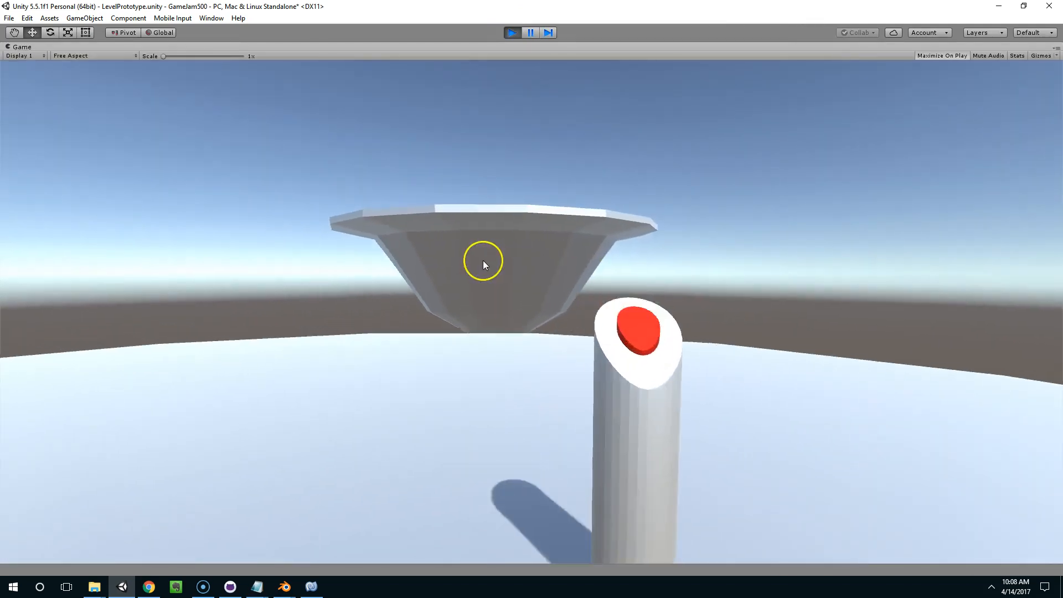
{"action": "key", "text": "w"}
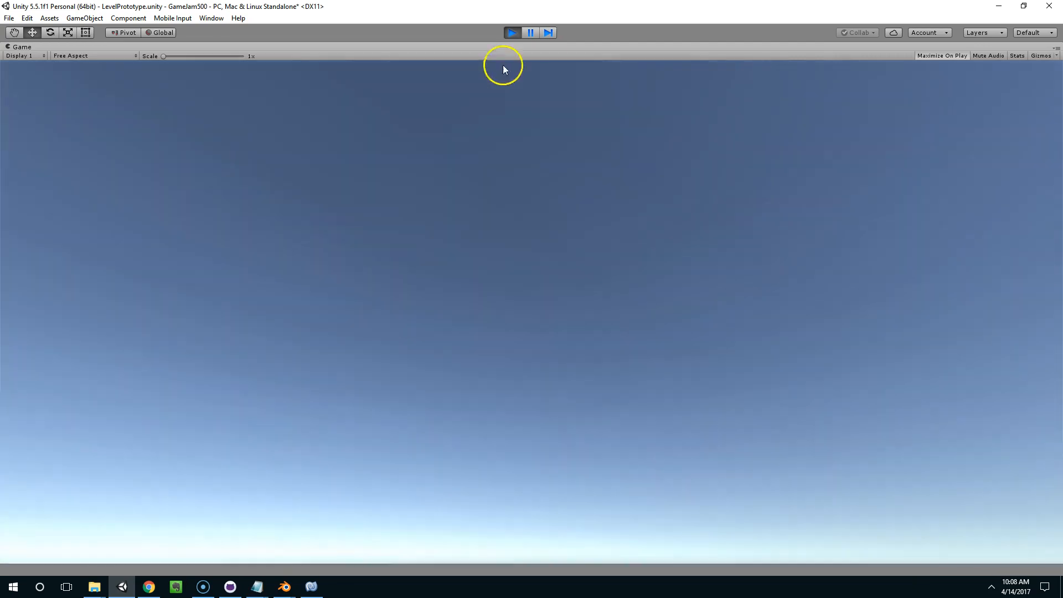
{"action": "left_click", "coordinate": [512, 33]}
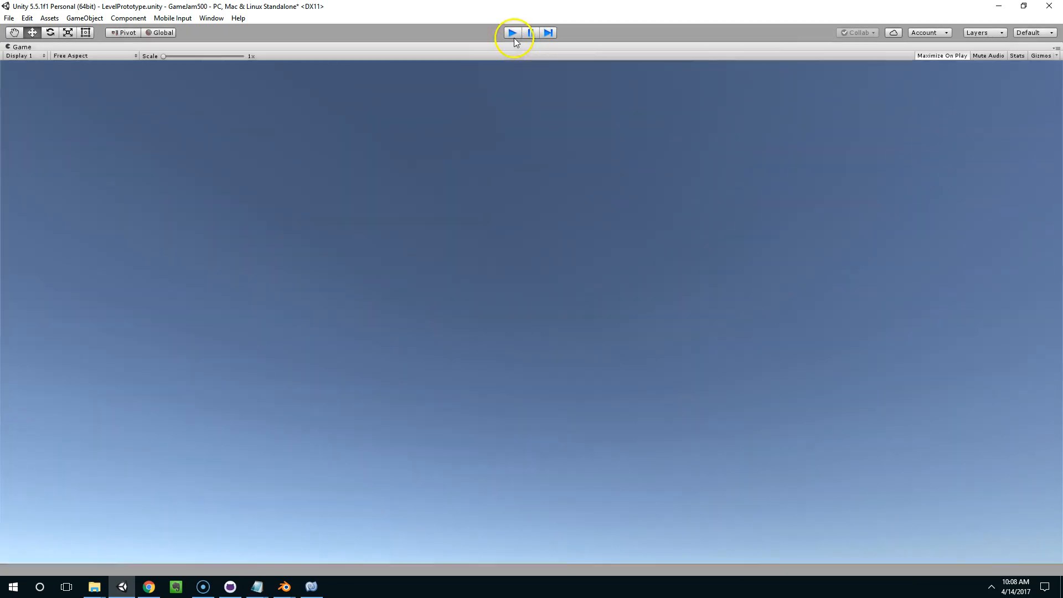
Switch to Blender, separate the selected button geometry from the podium mesh, and save Podium.blend.
{"action": "mouse_move", "coordinate": [285, 586]}
{"action": "left_click", "coordinate": [349, 541]}
{"action": "middle_click_drag", "start_coordinate": [546, 284], "coordinate": [610, 219]}
{"action": "key", "text": "p"}
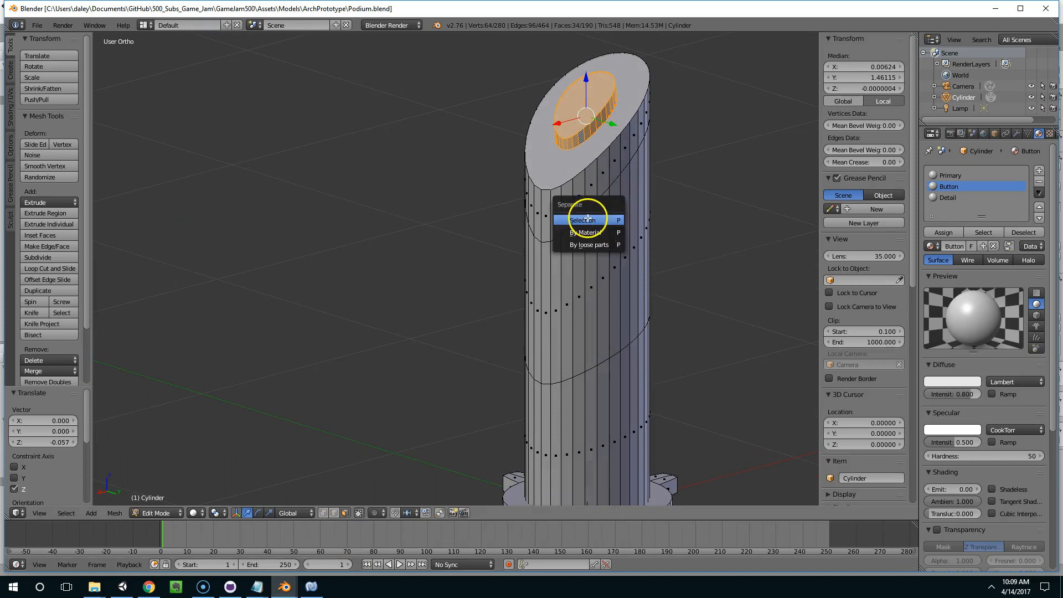
{"action": "left_click", "coordinate": [589, 218]}
{"action": "middle_click_drag", "start_coordinate": [584, 173], "coordinate": [595, 166]}
{"action": "key", "text": "ctrl+s"}
{"action": "left_click", "coordinate": [593, 165]}
Switch back to Unity and examine the reimported Podium up close and in the hierarchy.
{"action": "left_click", "coordinate": [122, 587]}
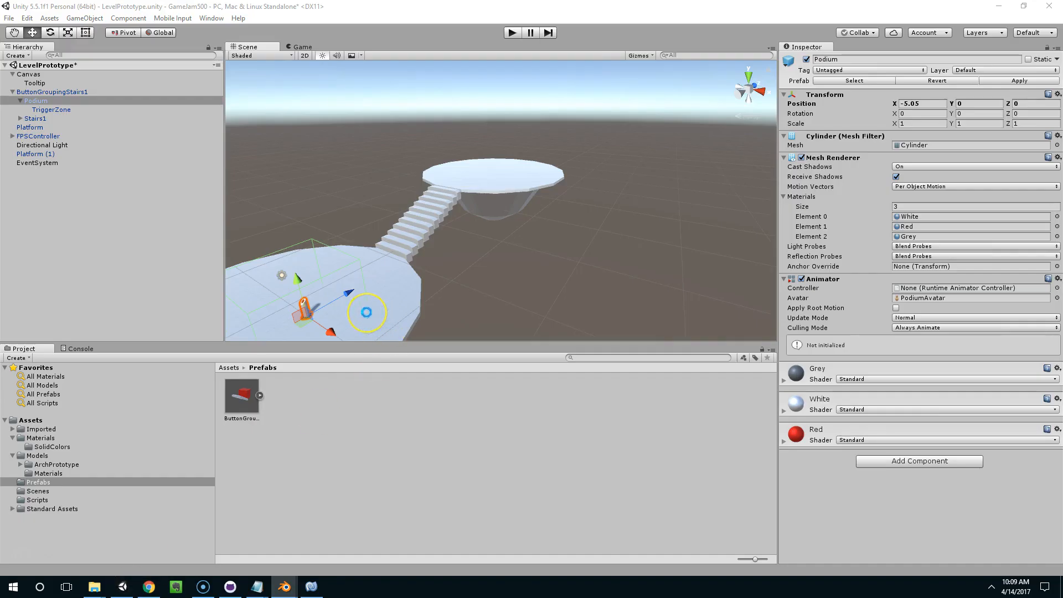
{"action": "middle_click_drag", "start_coordinate": [366, 312], "coordinate": [466, 245]}
{"action": "scroll", "coordinate": [436, 273], "scroll_direction": "up", "scroll_amount": 5}
{"action": "right_click_drag", "start_coordinate": [466, 246], "coordinate": [349, 183]}
{"action": "left_click", "coordinate": [58, 109]}
{"action": "left_click", "coordinate": [13, 101]}
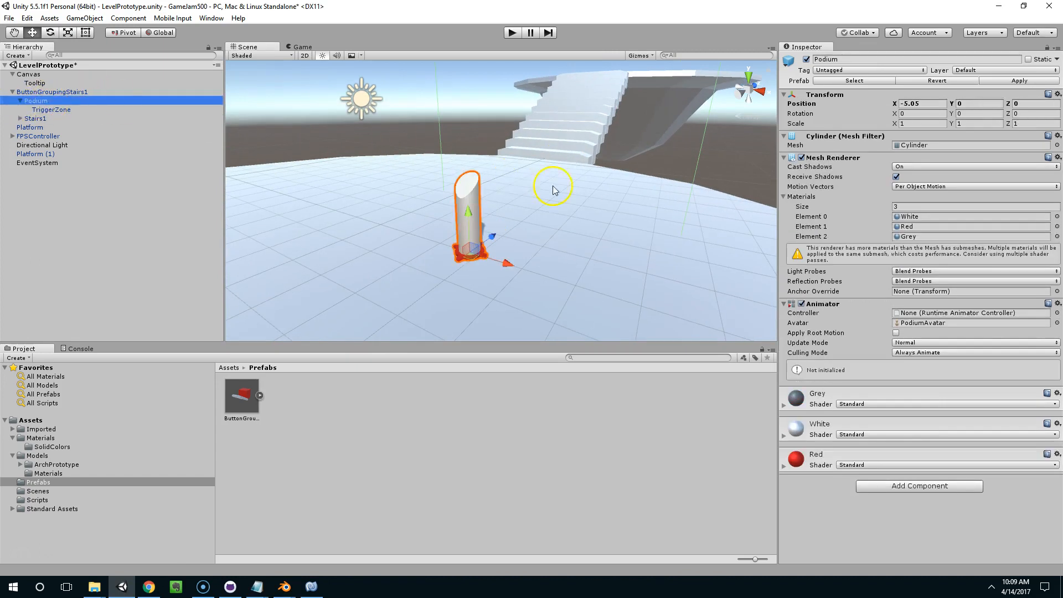
Move the TriggerZone out of the old Podium directly under ButtonGroupingStairs1, accept the prefab break, and delete the old Podium.
{"action": "right_click_drag", "start_coordinate": [555, 190], "coordinate": [673, 214]}
{"action": "right_click_drag", "start_coordinate": [581, 213], "coordinate": [585, 217]}
{"action": "left_click", "coordinate": [470, 226]}
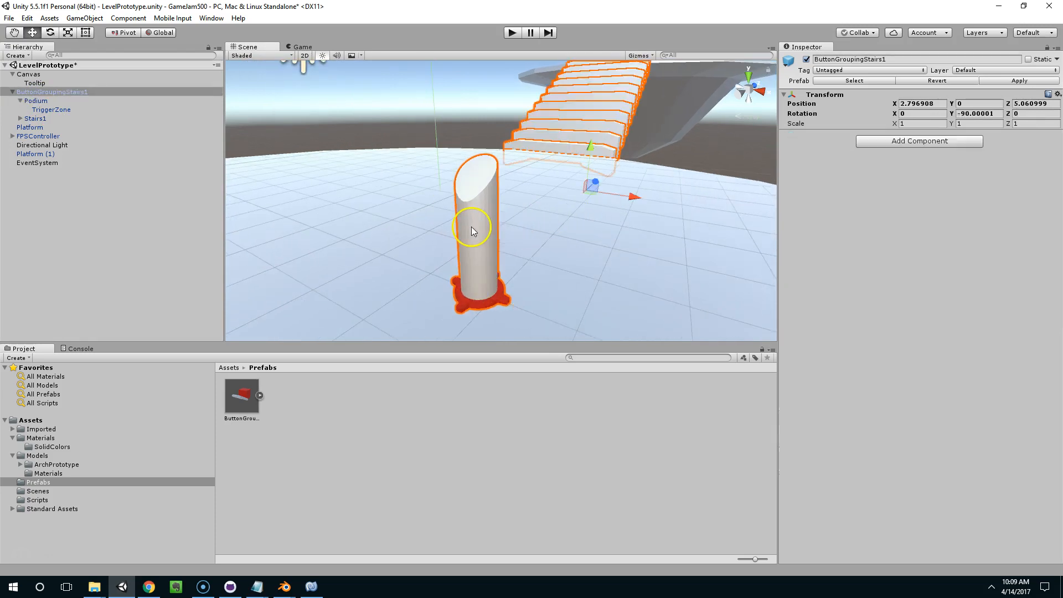
{"action": "scroll", "coordinate": [404, 273], "scroll_direction": "down", "scroll_amount": 2}
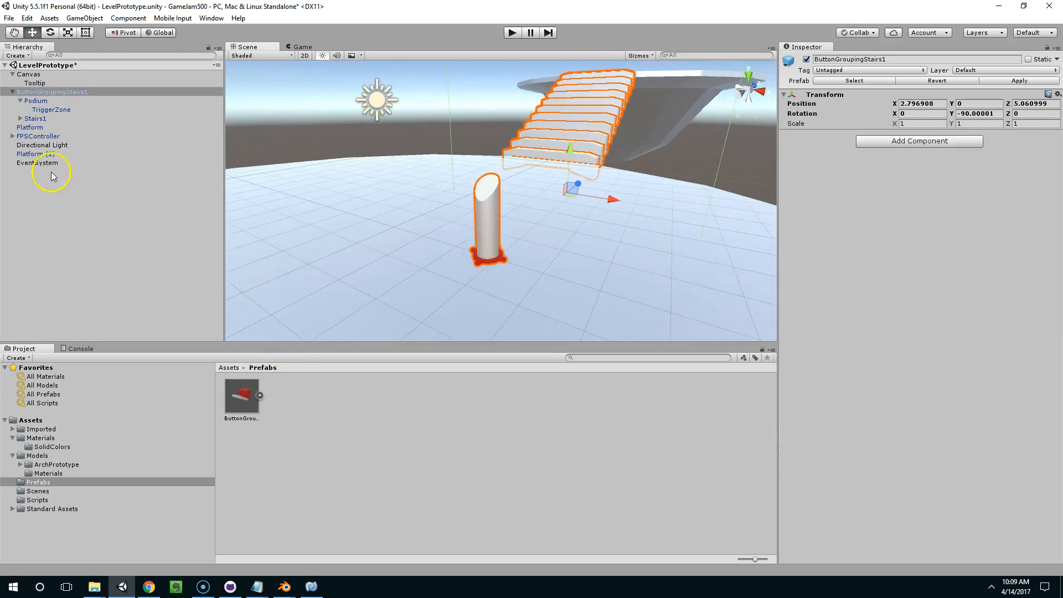
{"action": "mouse_move", "coordinate": [48, 100]}
{"action": "left_mouse_down"}
{"action": "mouse_move", "coordinate": [39, 107]}
{"action": "mouse_move", "coordinate": [50, 113]}
{"action": "mouse_move", "coordinate": [62, 106]}
{"action": "mouse_move", "coordinate": [55, 96]}
{"action": "left_mouse_up"}
{"action": "left_click", "coordinate": [608, 315]}
{"action": "left_click", "coordinate": [562, 314]}
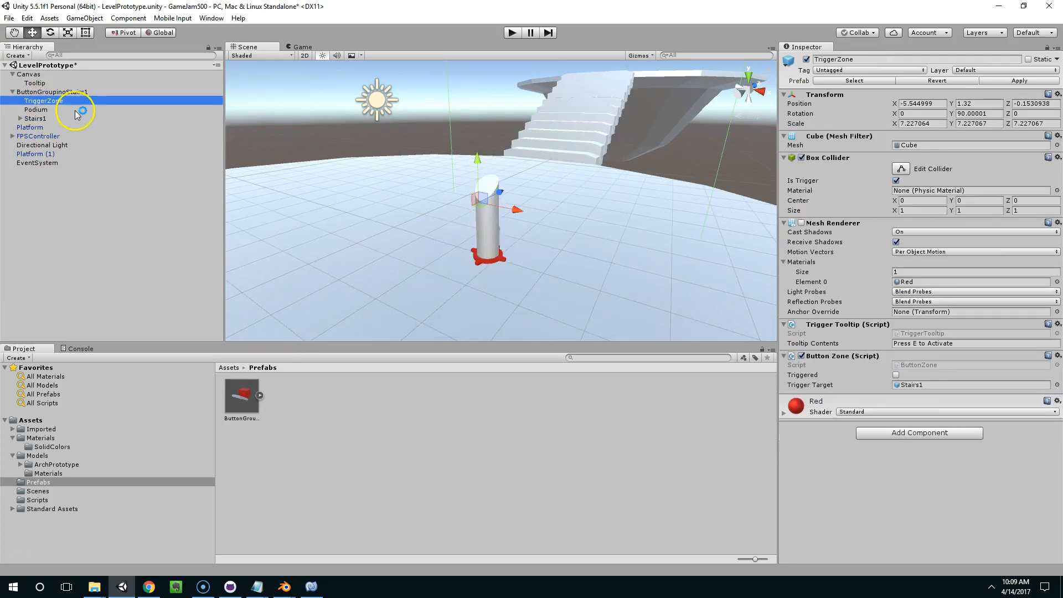
{"action": "left_click", "coordinate": [72, 108]}
{"action": "key", "text": "Delete"}
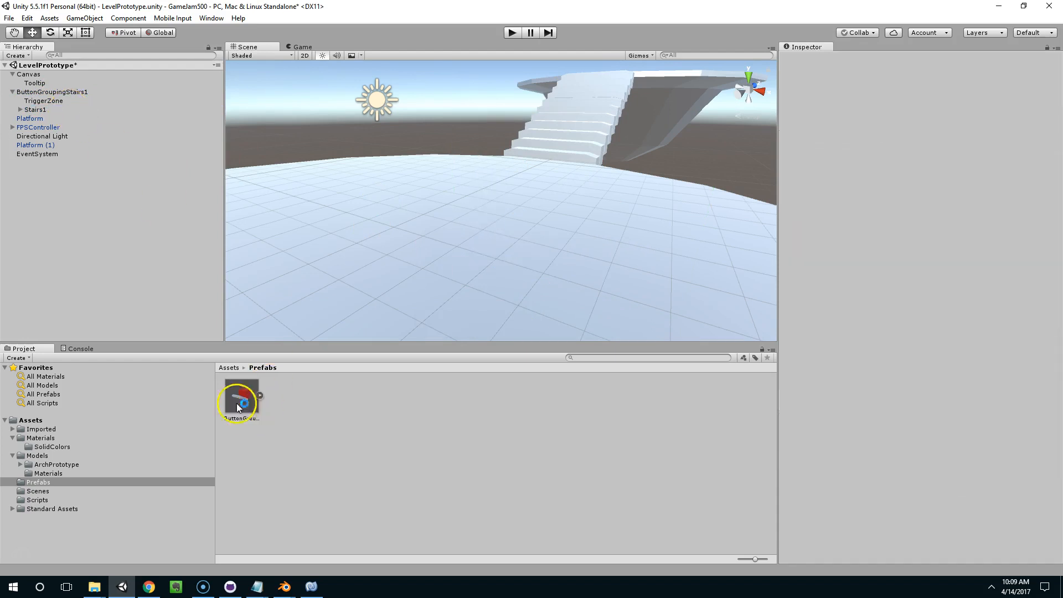
Place the reimported Podium model from Models/ArchPrototype in front of the stairs with a Y rotation of -90.
{"action": "left_click", "coordinate": [55, 464]}
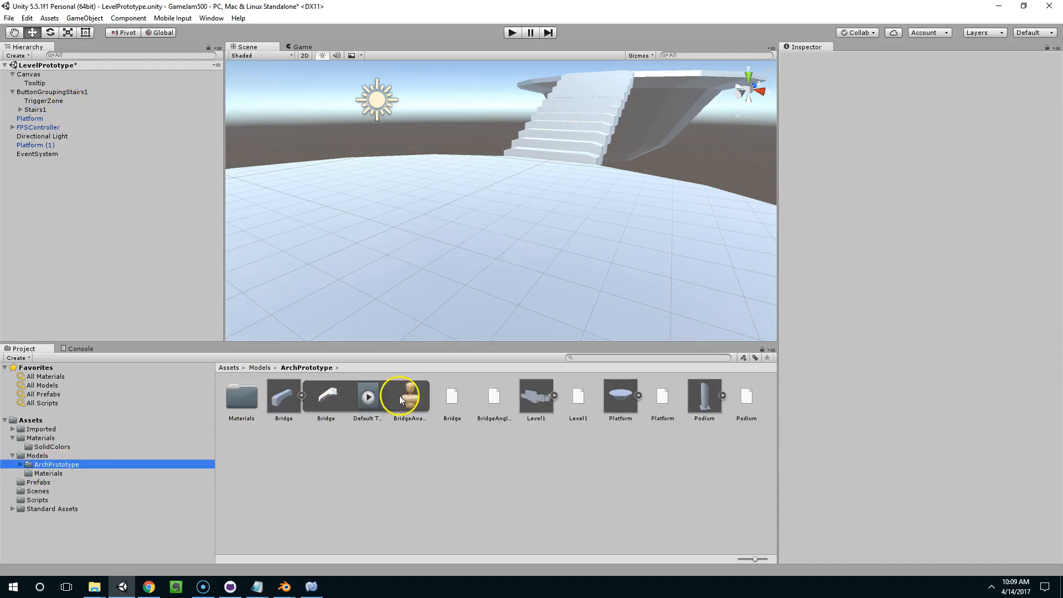
{"action": "left_click_drag", "start_coordinate": [704, 395], "coordinate": [685, 295]}
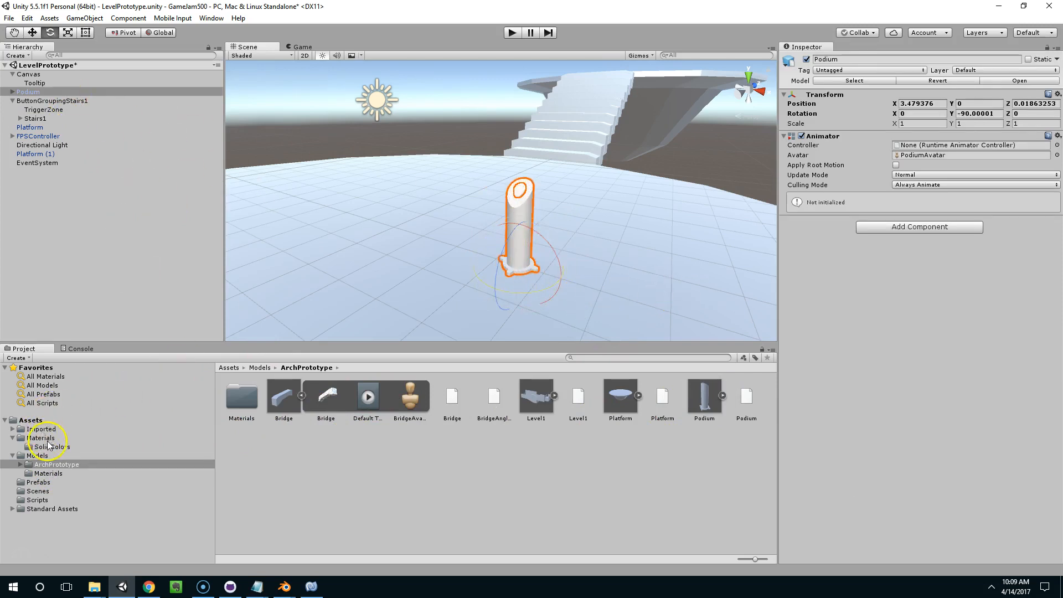
Apply the SolidColors materials to the new podium: Red on the button, White on the column and Grey on the base.
{"action": "left_click", "coordinate": [41, 437]}
{"action": "double_click", "coordinate": [241, 396]}
{"action": "left_click_drag", "start_coordinate": [284, 396], "coordinate": [519, 190]}
{"action": "left_click_drag", "start_coordinate": [443, 303], "coordinate": [517, 228]}
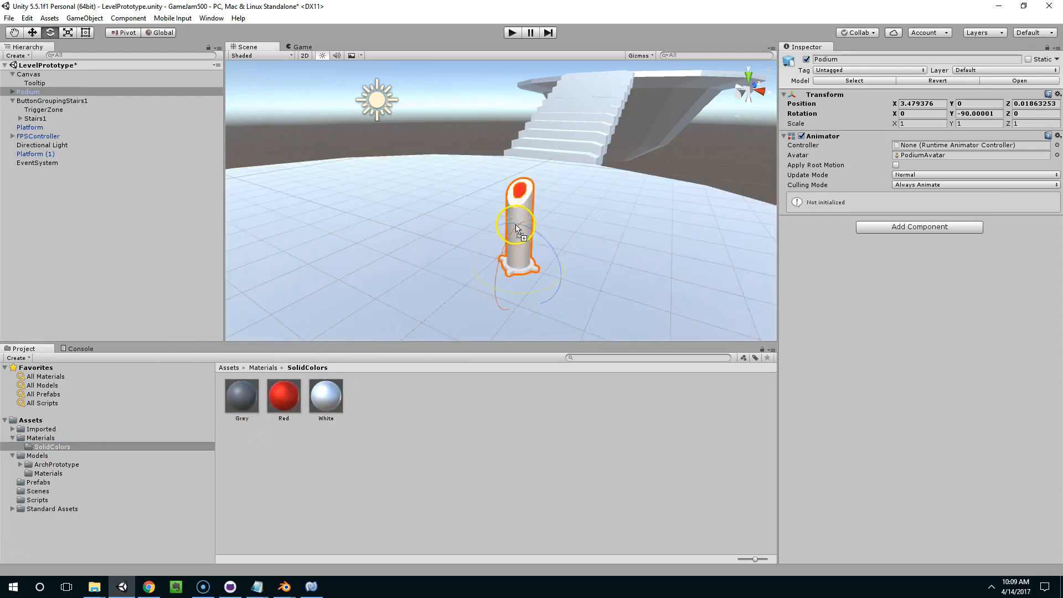
{"action": "left_click_drag", "start_coordinate": [240, 391], "coordinate": [524, 272]}
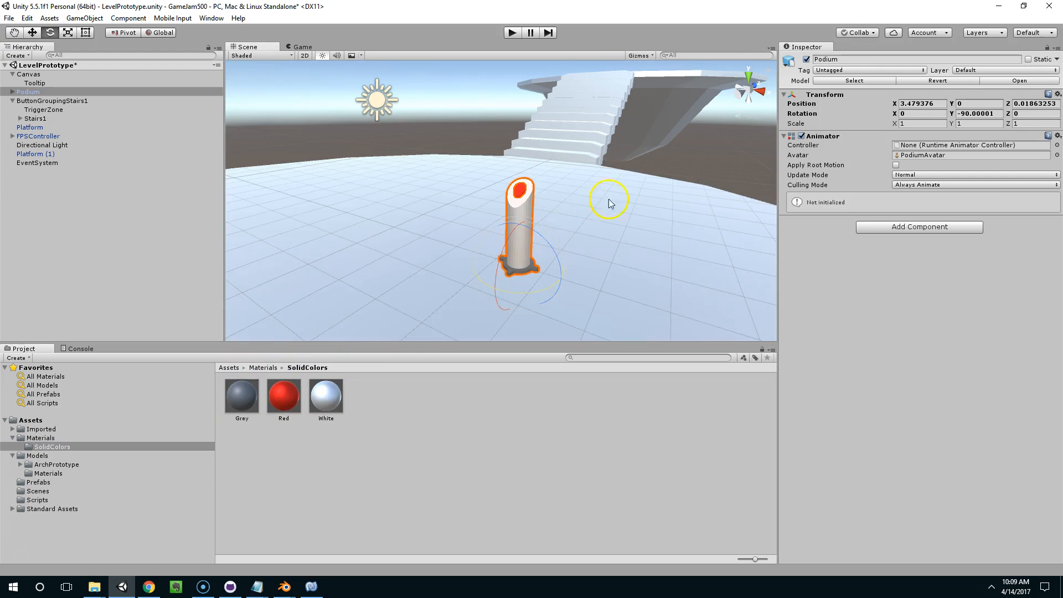
Apply the Grey material to the large ground platform.
{"action": "left_click_drag", "start_coordinate": [232, 391], "coordinate": [423, 283]}
{"action": "scroll", "coordinate": [388, 243], "scroll_direction": "down", "scroll_amount": 3}
{"action": "left_click", "coordinate": [688, 161]}
{"action": "right_click_drag", "start_coordinate": [465, 227], "coordinate": [520, 225]}
{"action": "mouse_move", "coordinate": [601, 225]}
{"action": "right_mouse_down"}
{"action": "mouse_move", "coordinate": [572, 208]}
{"action": "mouse_move", "coordinate": [614, 222]}
{"action": "right_mouse_up"}
{"action": "left_click_drag", "start_coordinate": [239, 384], "coordinate": [621, 168]}
{"action": "right_click_drag", "start_coordinate": [603, 277], "coordinate": [486, 208]}
Shift the new Podium slightly sideways in front of the stairs and save the scene.
{"action": "left_click", "coordinate": [553, 199]}
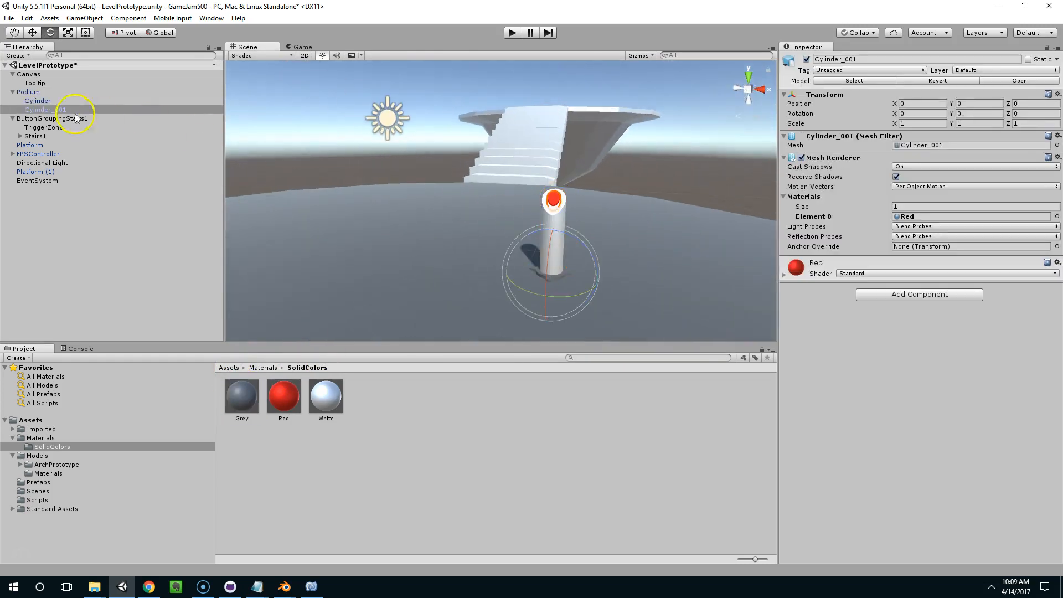
{"action": "scroll", "coordinate": [503, 194], "scroll_direction": "up", "scroll_amount": 3}
{"action": "key", "text": "w"}
{"action": "mouse_move", "coordinate": [592, 289]}
{"action": "left_mouse_down"}
{"action": "mouse_move", "coordinate": [609, 294]}
{"action": "mouse_move", "coordinate": [610, 285]}
{"action": "left_mouse_up"}
{"action": "key", "text": "ctrl+s"}
Nest the Podium under ButtonGroupingStairs1 with the TriggerZone as its child, and set the TriggerZone's position to 0, 0, 0.
{"action": "left_click_drag", "start_coordinate": [31, 92], "coordinate": [48, 119]}
{"action": "left_click", "coordinate": [47, 101]}
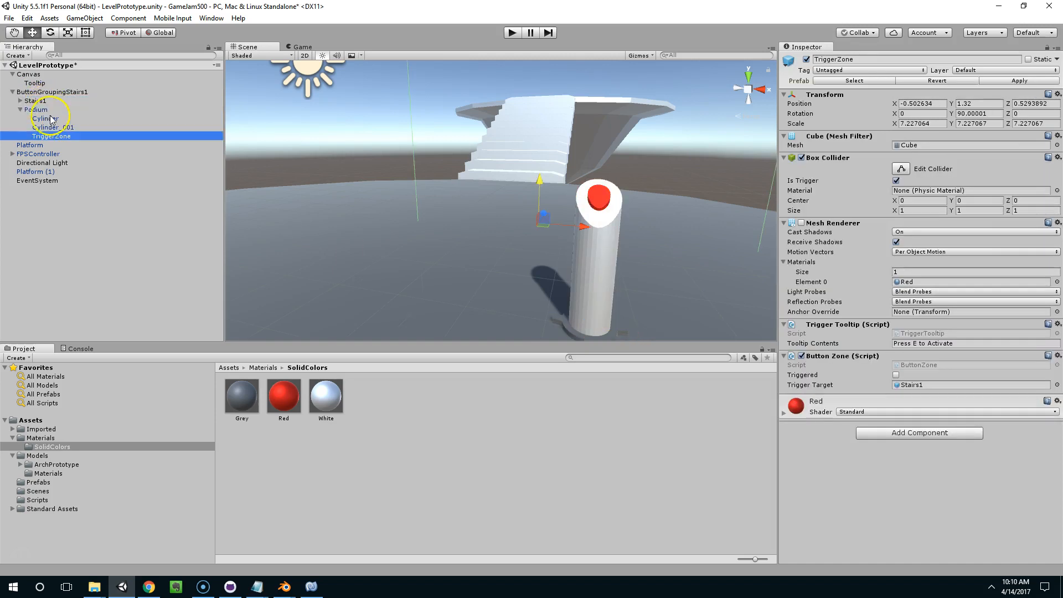
{"action": "left_click", "coordinate": [923, 103]}
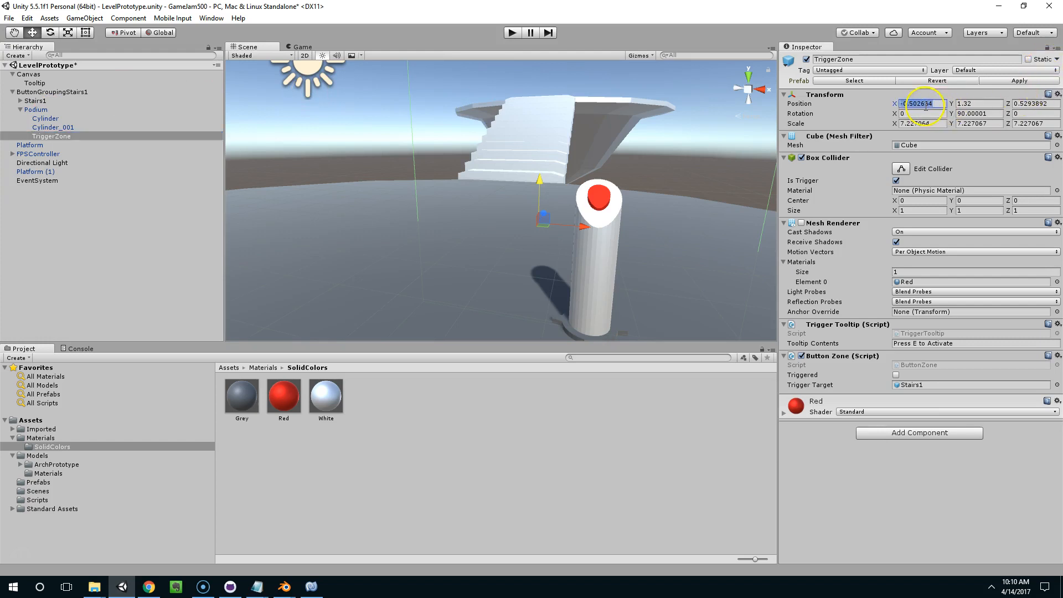
{"action": "type", "text": "0"}
{"action": "key", "text": "Tab"}
{"action": "type", "text": "0"}
{"action": "key", "text": "Tab"}
{"action": "type", "text": "0"}
{"action": "scroll", "coordinate": [642, 160], "scroll_direction": "down", "scroll_amount": 8}
{"action": "left_click_drag", "start_coordinate": [642, 162], "coordinate": [550, 213], "text": "alt"}
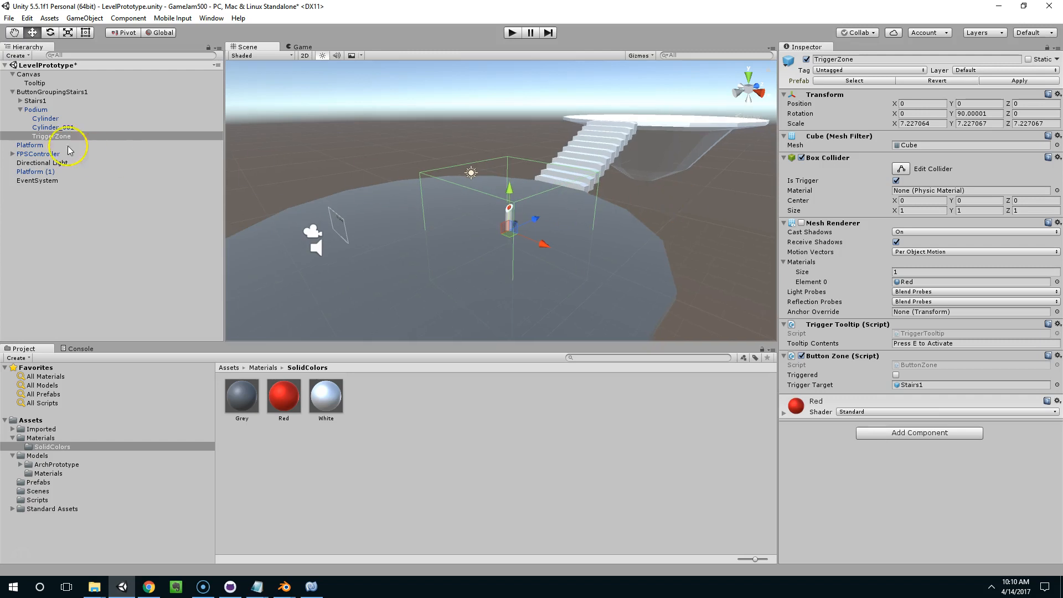
Apply the ButtonGroupingStairs1 changes to its prefab and deselect the group.
{"action": "left_click", "coordinate": [52, 92]}
{"action": "left_click", "coordinate": [1030, 82]}
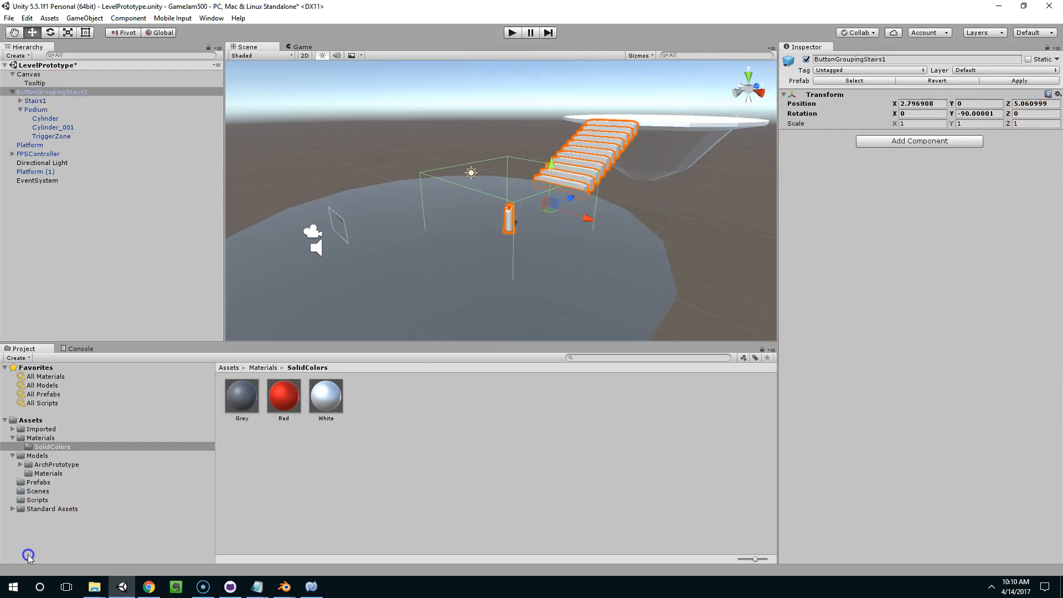
{"action": "scroll", "coordinate": [620, 209], "scroll_direction": "up", "scroll_amount": 10}
{"action": "left_click_drag", "start_coordinate": [606, 207], "coordinate": [383, 168], "text": "alt"}
{"action": "left_click", "coordinate": [429, 112]}
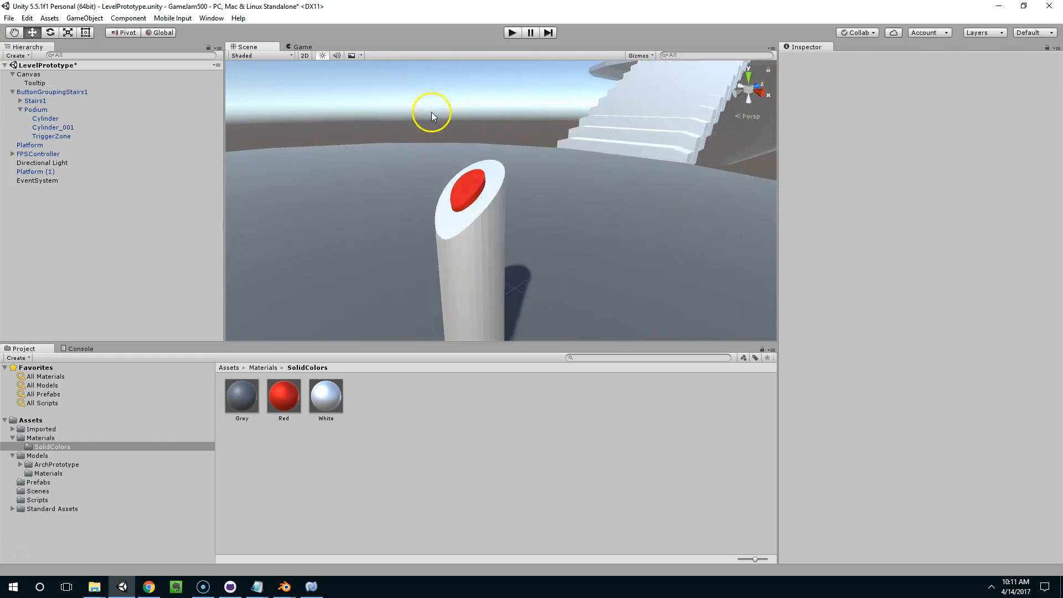
{"action": "left_click_drag", "start_coordinate": [429, 113], "coordinate": [477, 157], "text": "alt"}
Look at the AnimatedScenery script in MonoDevelop, return to Unity and inspect the TriggerZone's components.
{"action": "left_click", "coordinate": [311, 586]}
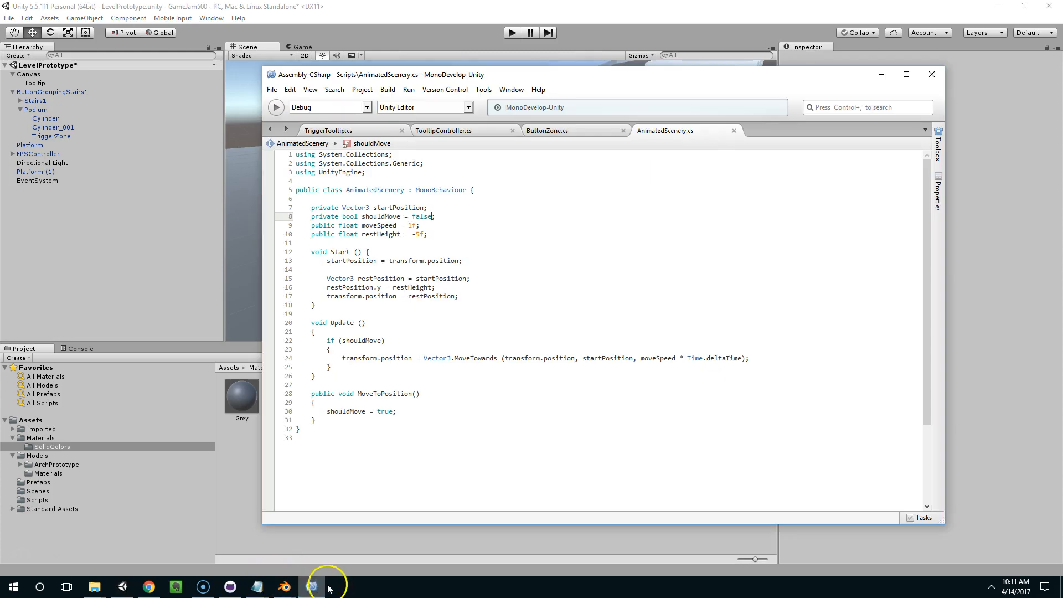
{"action": "left_click", "coordinate": [368, 19]}
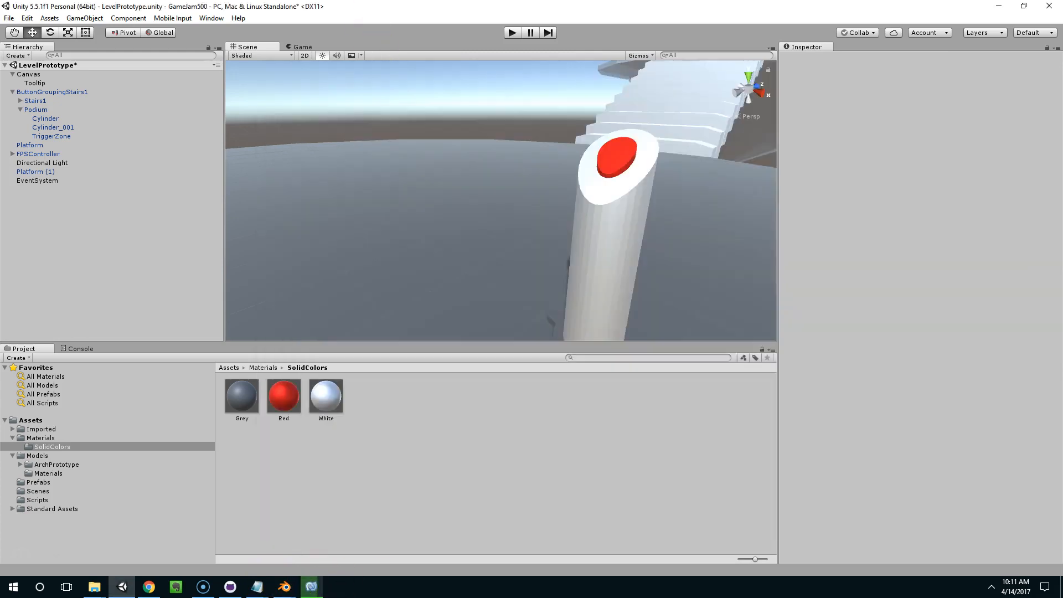
{"action": "left_click", "coordinate": [64, 136]}
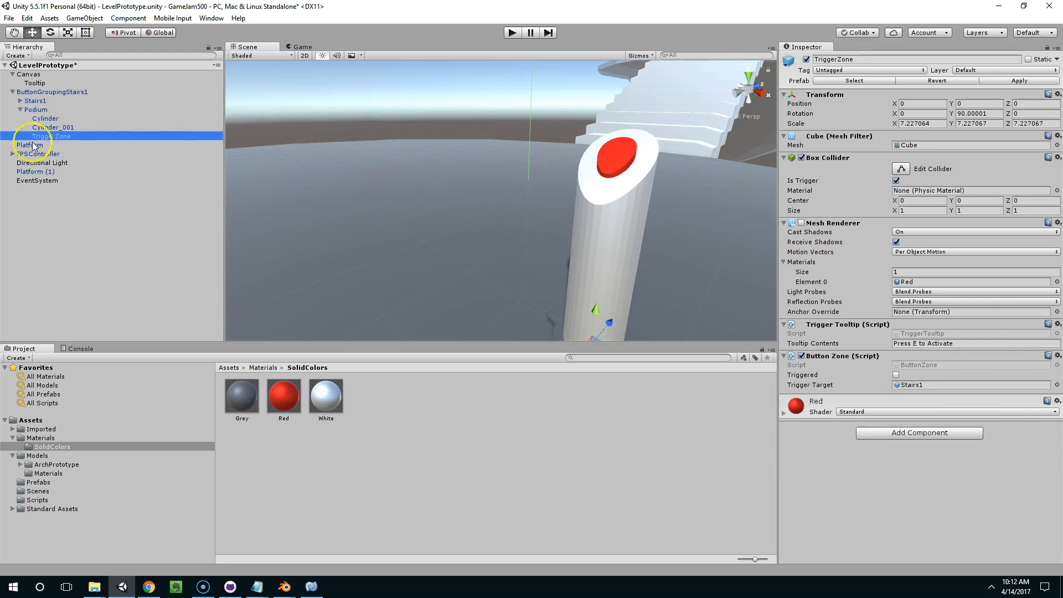
{"action": "mouse_move", "coordinate": [309, 588]}
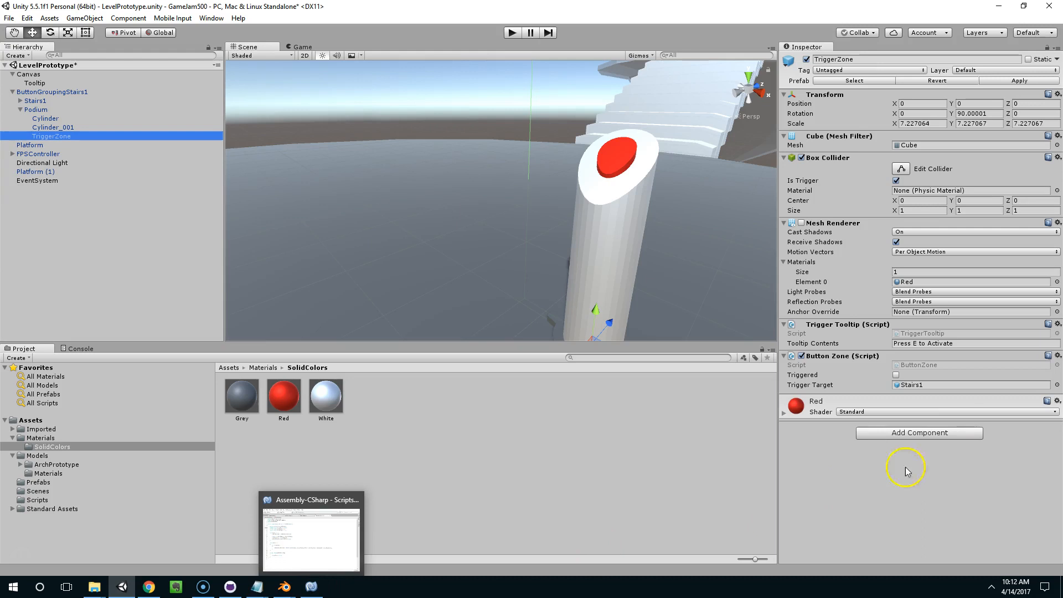
Switch to MonoDevelop, declare "public GameObject button;" below triggerTarget in ButtonZone.cs, and save the script.
{"action": "left_click", "coordinate": [311, 586]}
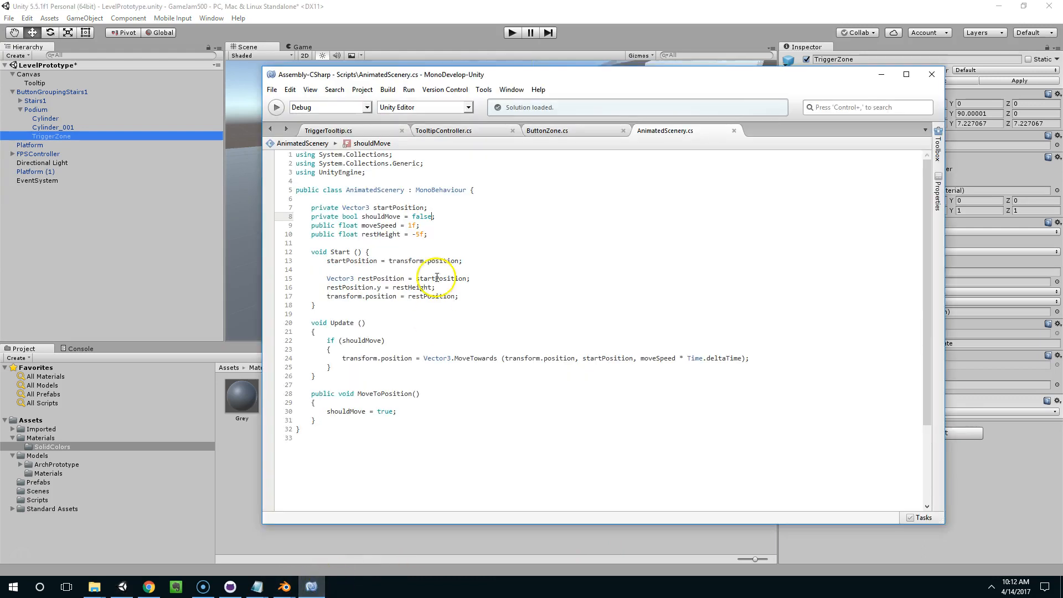
{"action": "left_click", "coordinate": [553, 131]}
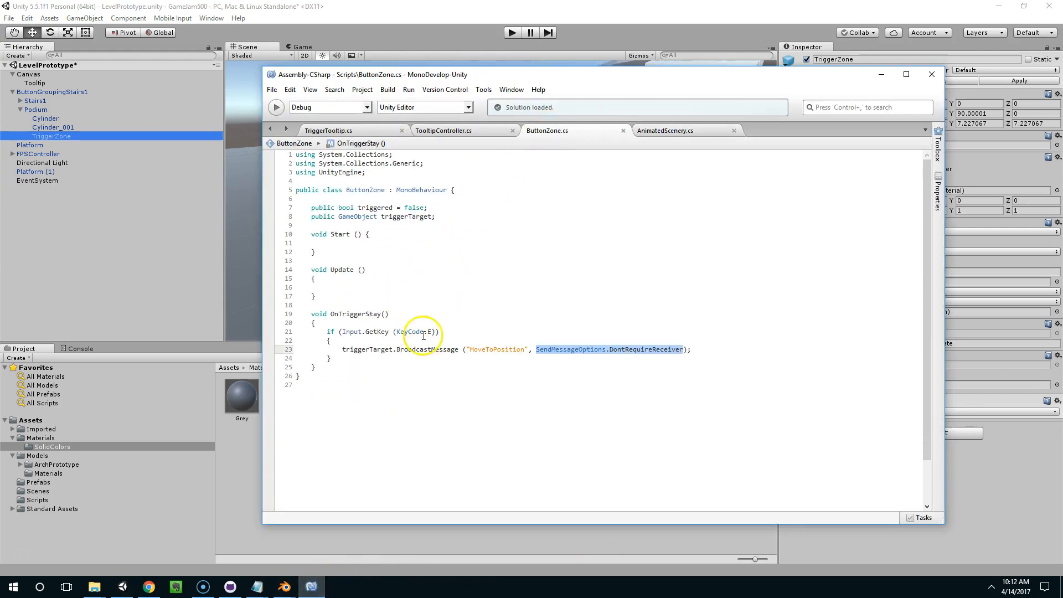
{"action": "left_click", "coordinate": [468, 214]}
{"action": "key", "text": "Return"}
{"action": "type", "text": "p"}
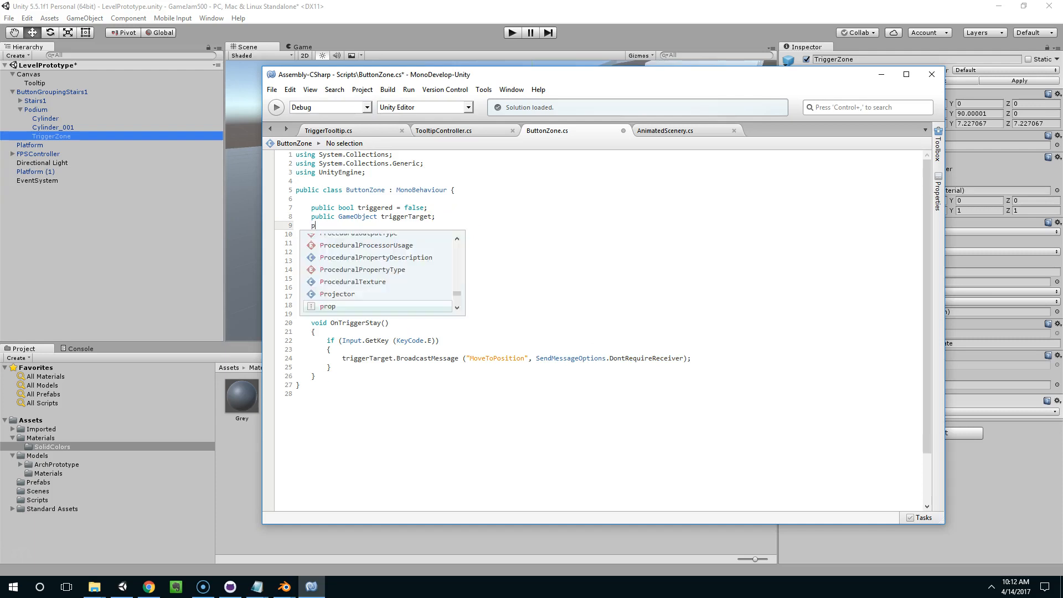
{"action": "type", "text": "ublic button"}
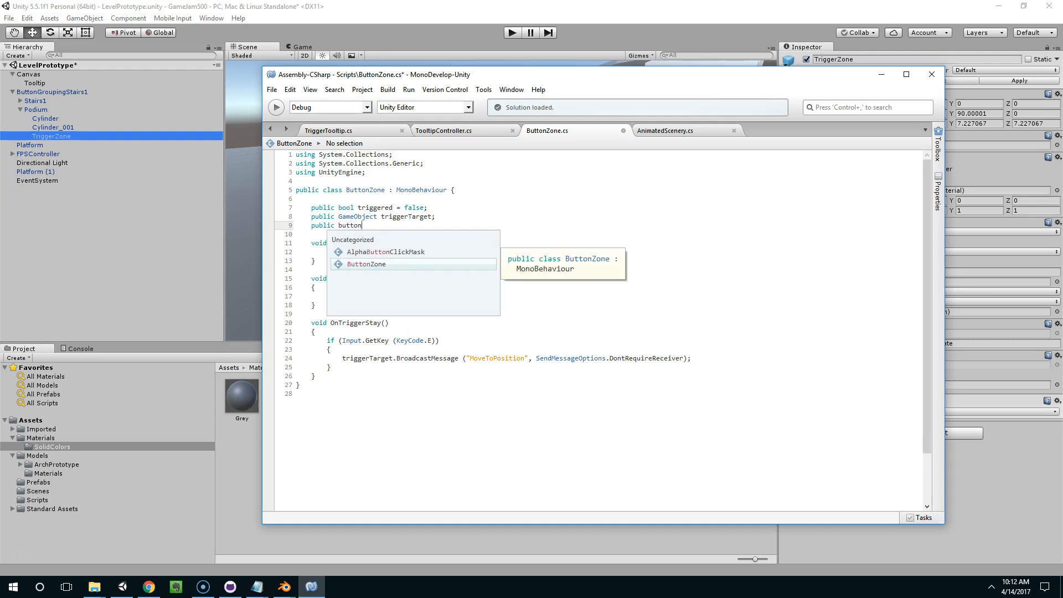
{"action": "key", "text": "BackSpace"}
{"action": "key", "text": "BackSpace"}
{"action": "key", "text": "BackSpace"}
{"action": "key", "text": "BackSpace"}
{"action": "key", "text": "BackSpace"}
{"action": "key", "text": "BackSpace"}
{"action": "type", "text": "GameObject b"}
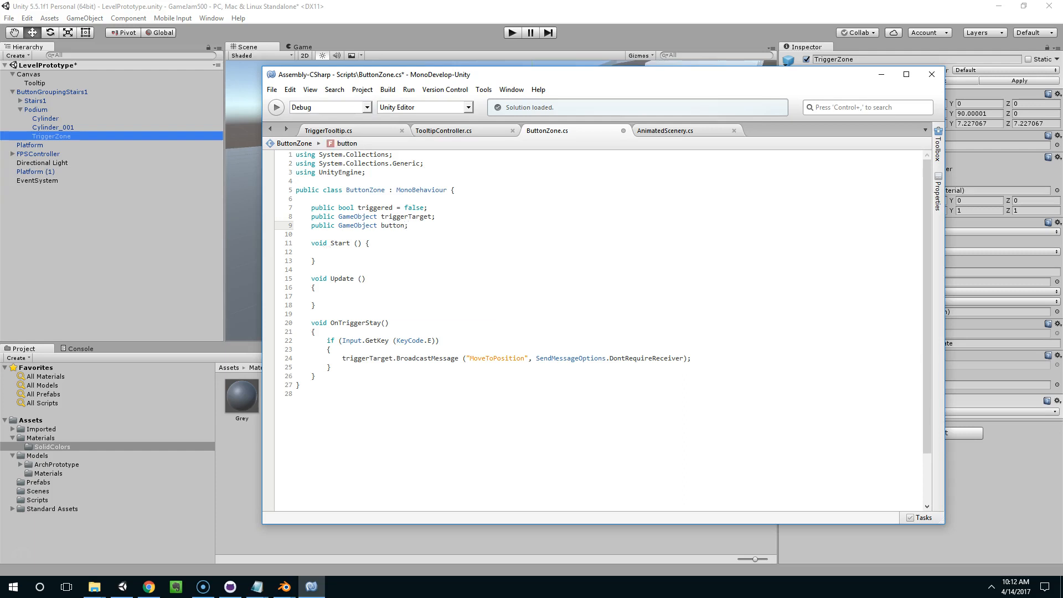
{"action": "key", "text": "ctrl+s"}
Add "button.transform.Translate (Vector3.down * .2f);" after the BroadcastMessage call in OnTriggerStay, and save ButtonZone.cs.
{"action": "double_click", "coordinate": [396, 224]}
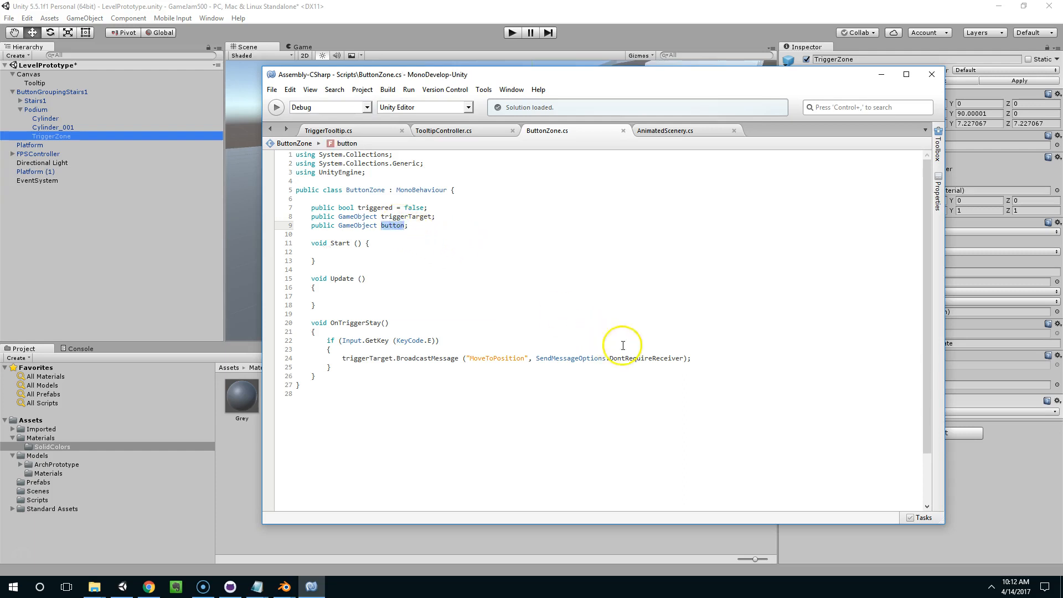
{"action": "left_click", "coordinate": [700, 352]}
{"action": "left_click", "coordinate": [710, 355]}
{"action": "key", "text": "Return"}
{"action": "type", "text": "button"}
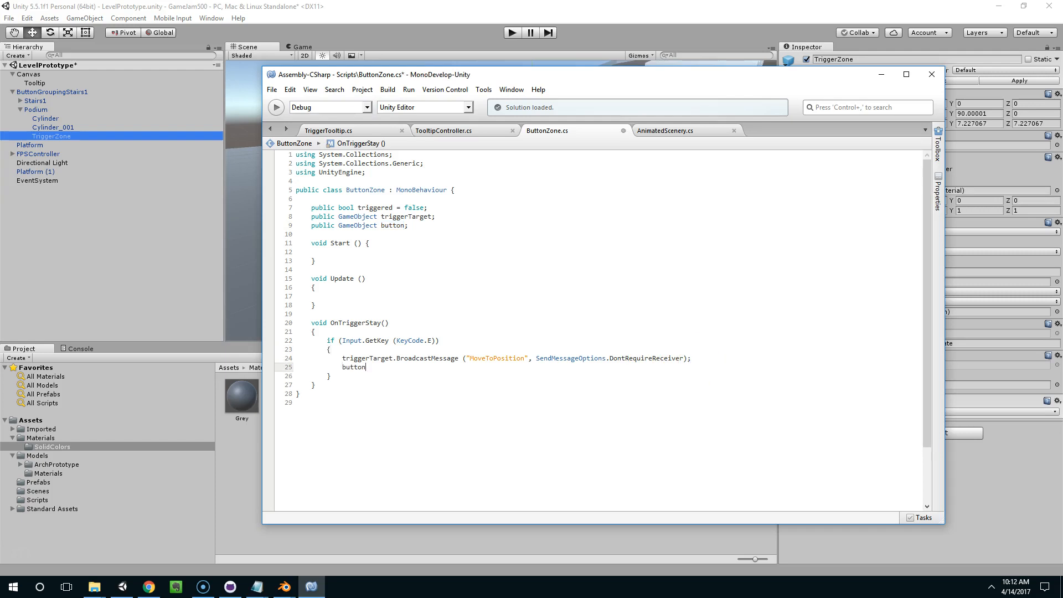
{"action": "type", "text": ".transform.pos"}
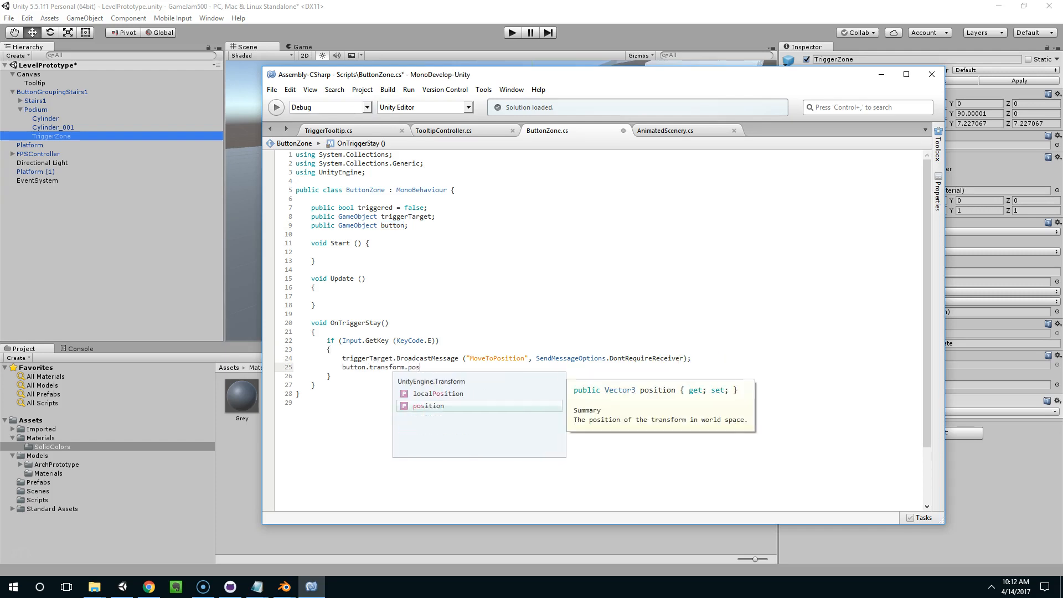
{"action": "key", "text": "BackSpace"}
{"action": "key", "text": "BackSpace"}
{"action": "key", "text": "BackSpace"}
{"action": "type", "text": "tra"}
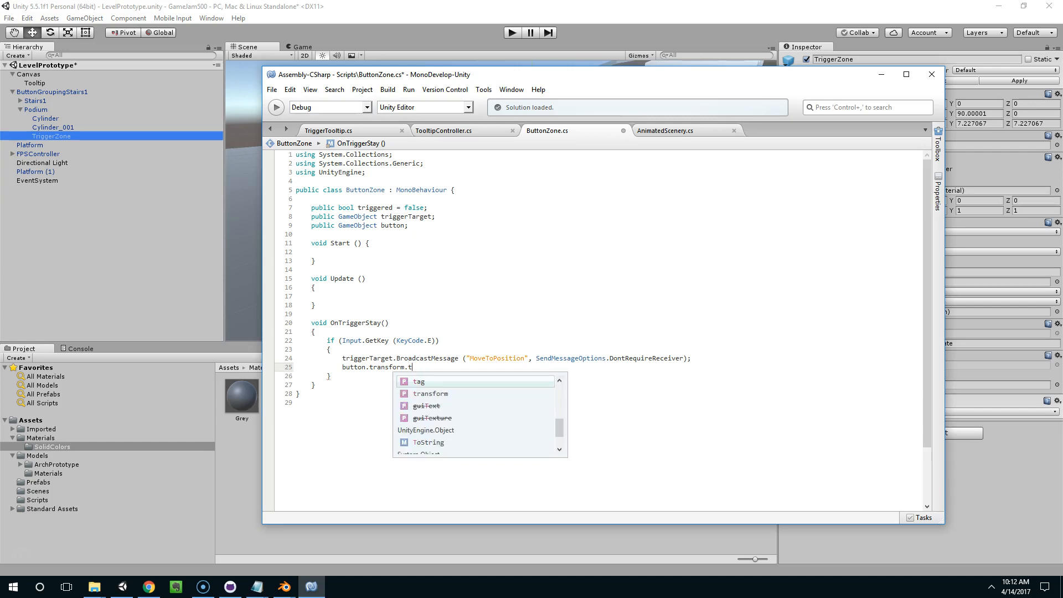
{"action": "key", "text": "Up"}
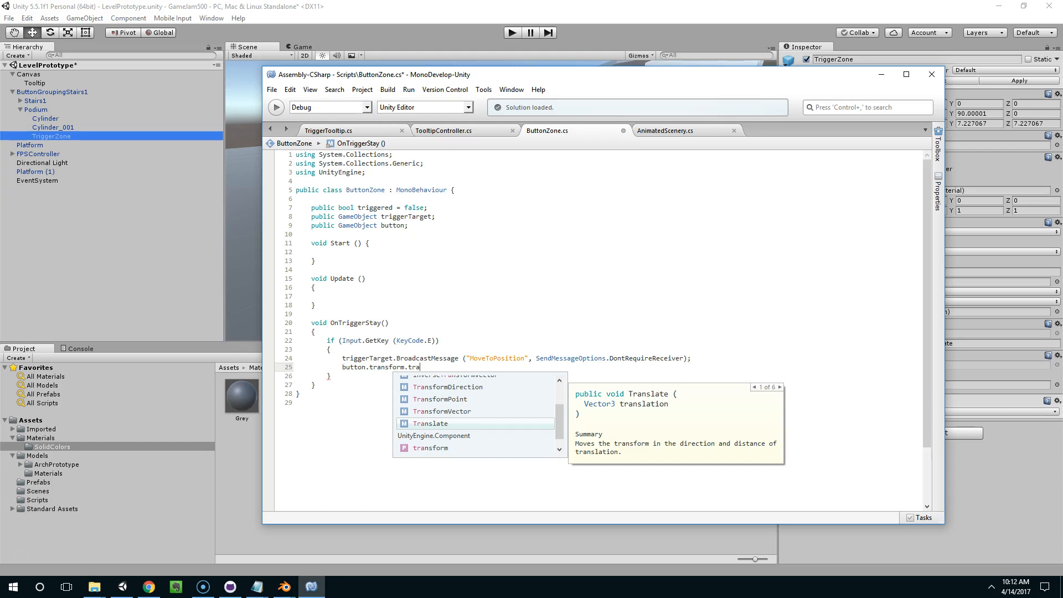
{"action": "key", "text": "Return"}
{"action": "type", "text": "("}
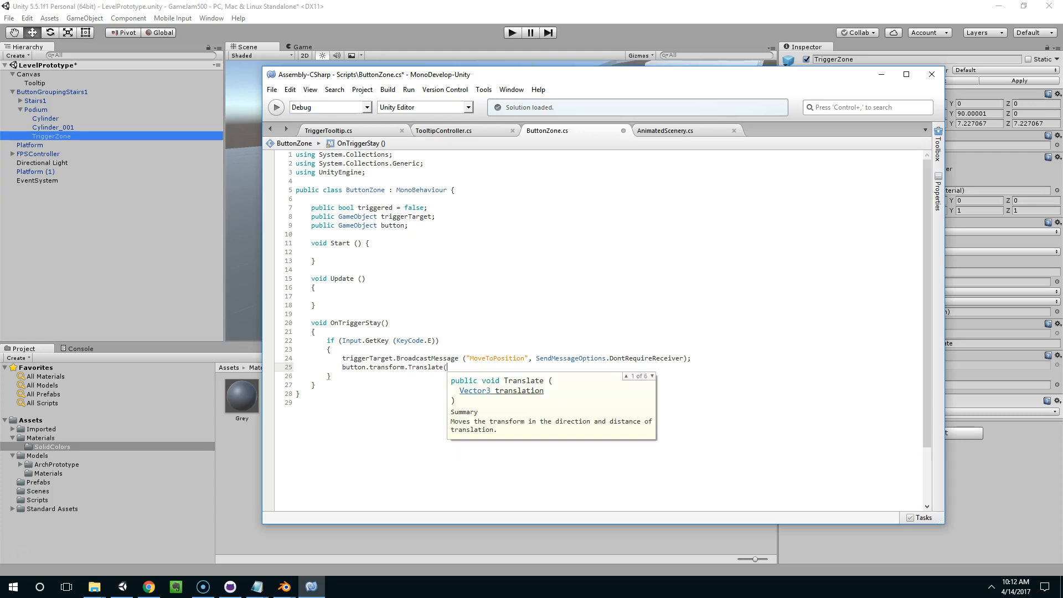
{"action": "type", "text": "Vector3.dow"}
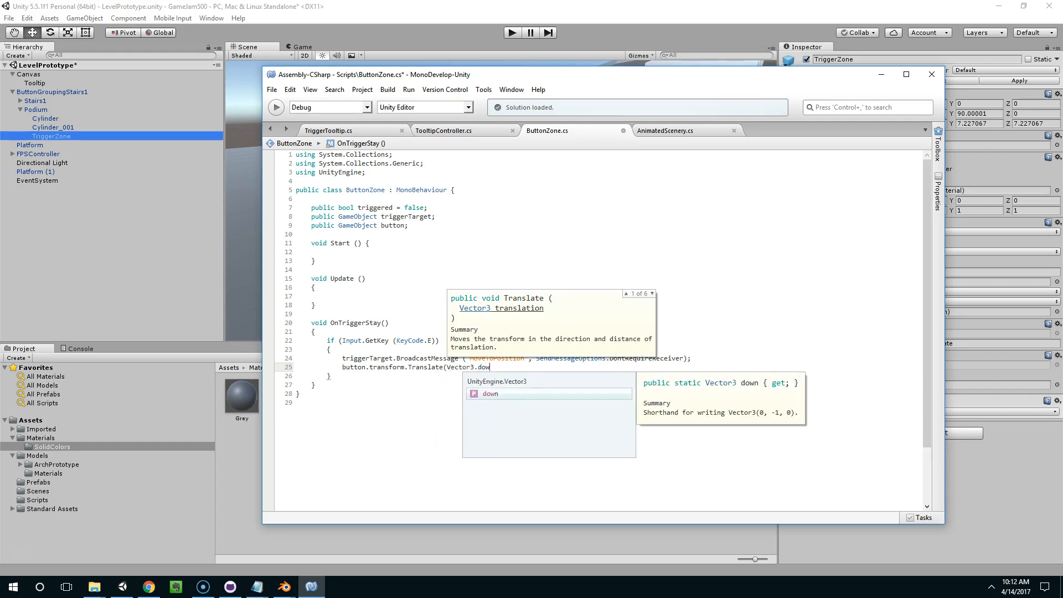
{"action": "type", "text": "n * .2f);"}
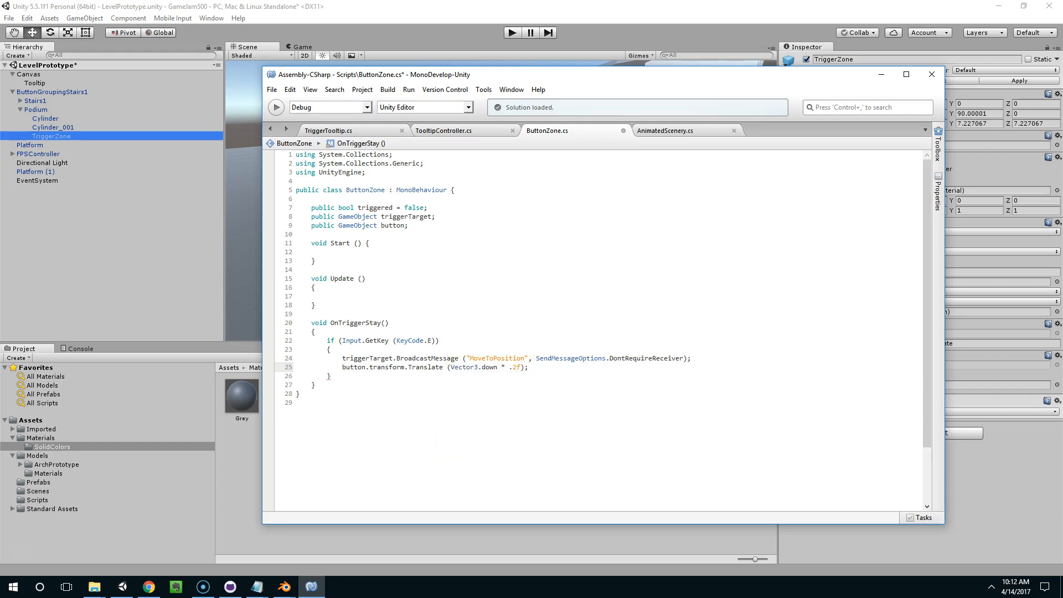
{"action": "key", "text": "ctrl+s"}
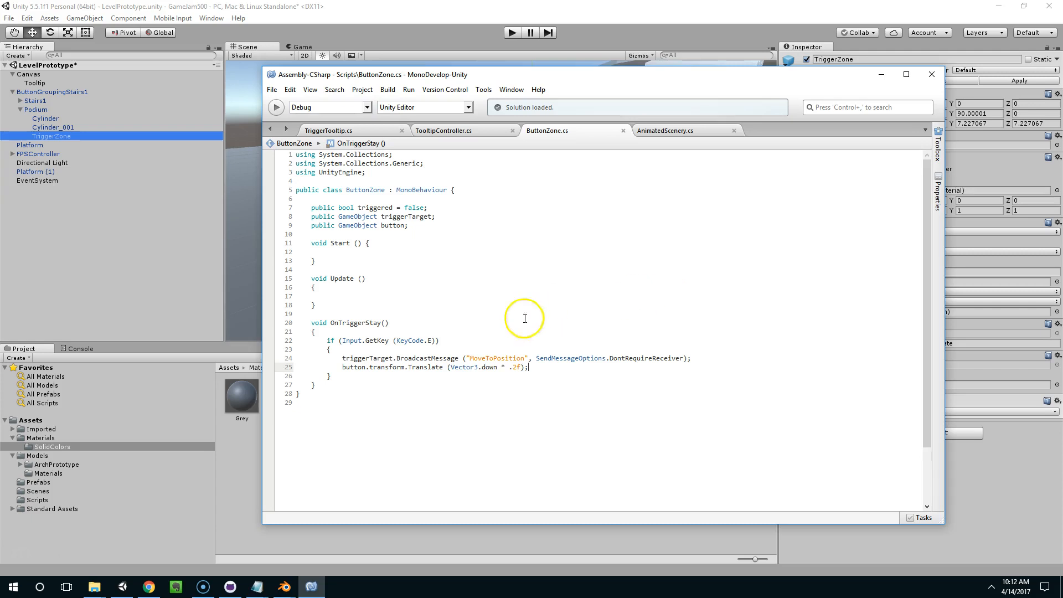
Switch back to Unity and rename the podium's red button object, Cylinder_001, to ButtonMesh.
{"action": "left_click", "coordinate": [402, 6]}
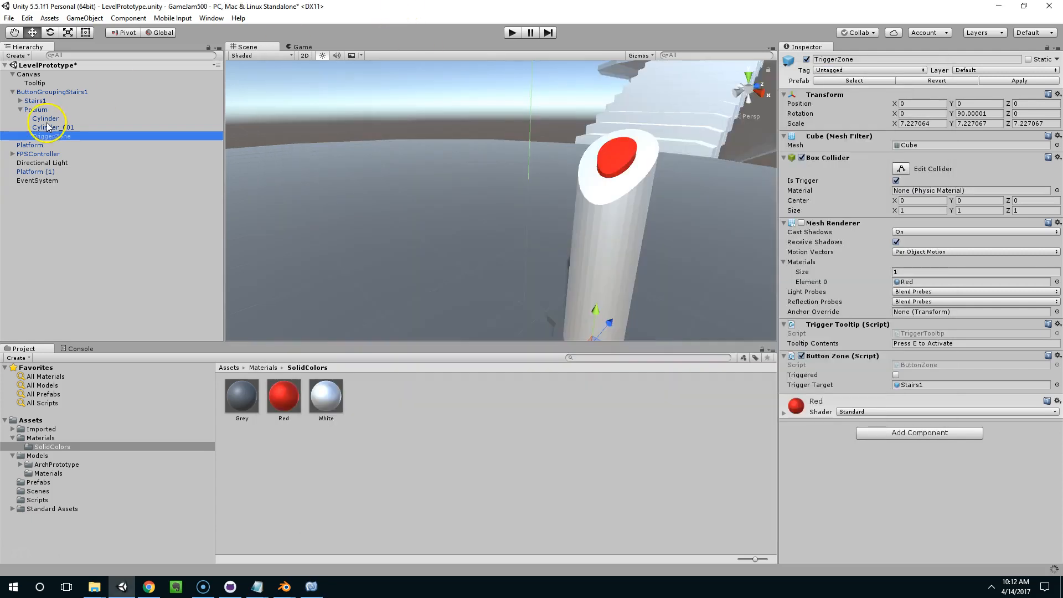
{"action": "left_click", "coordinate": [612, 155]}
{"action": "left_click", "coordinate": [853, 61]}
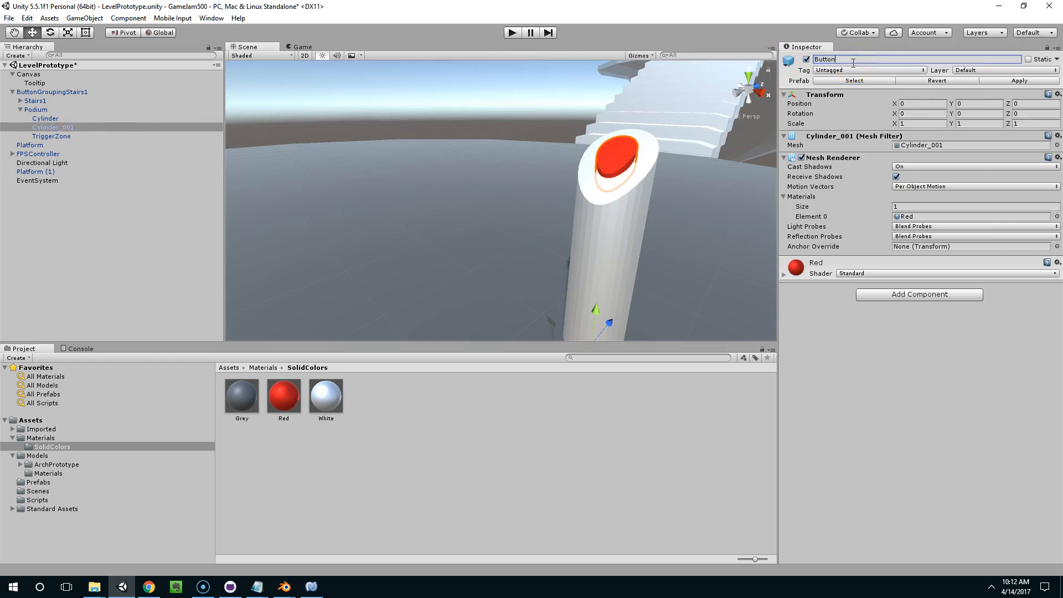
{"action": "left_click", "coordinate": [168, 60]}
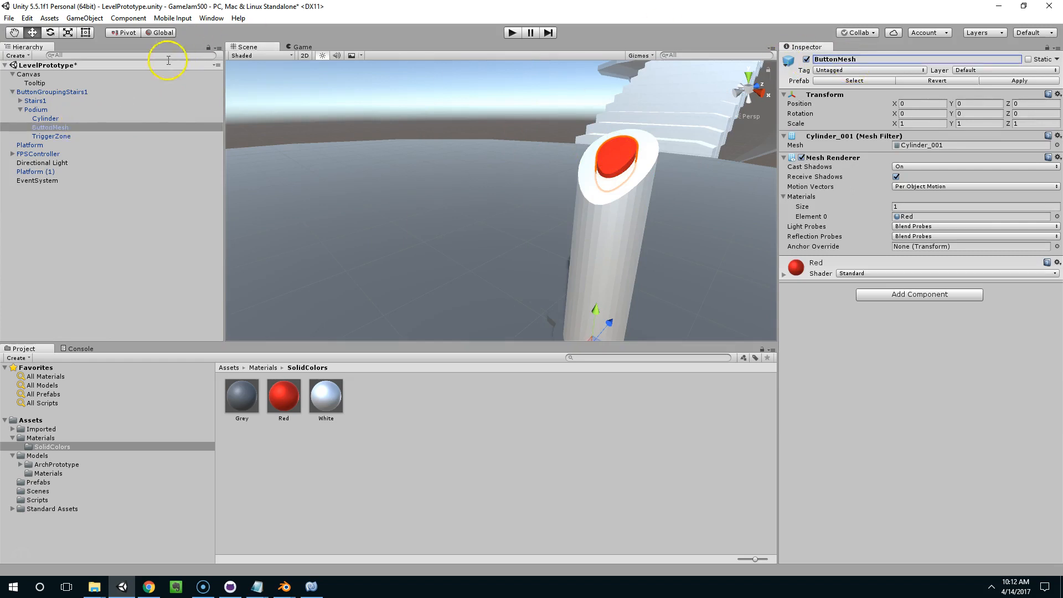
Assign ButtonMesh to the Button property of the TriggerZone's Button Zone script.
{"action": "left_click", "coordinate": [53, 135]}
{"action": "left_click", "coordinate": [57, 127]}
{"action": "left_click_drag", "start_coordinate": [57, 129], "coordinate": [923, 399]}
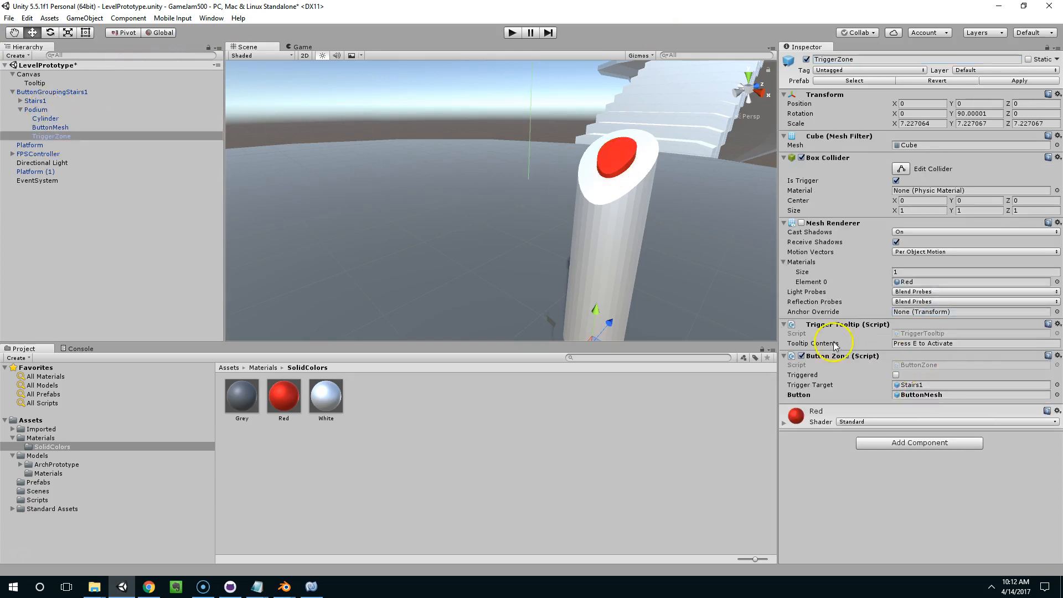
Try ButtonMesh Y positions of -0.2, -0.1, -0.05, -0.02 and -0.03 to judge how far the button should sink.
{"action": "left_click_drag", "start_coordinate": [712, 209], "coordinate": [402, 108], "text": "alt"}
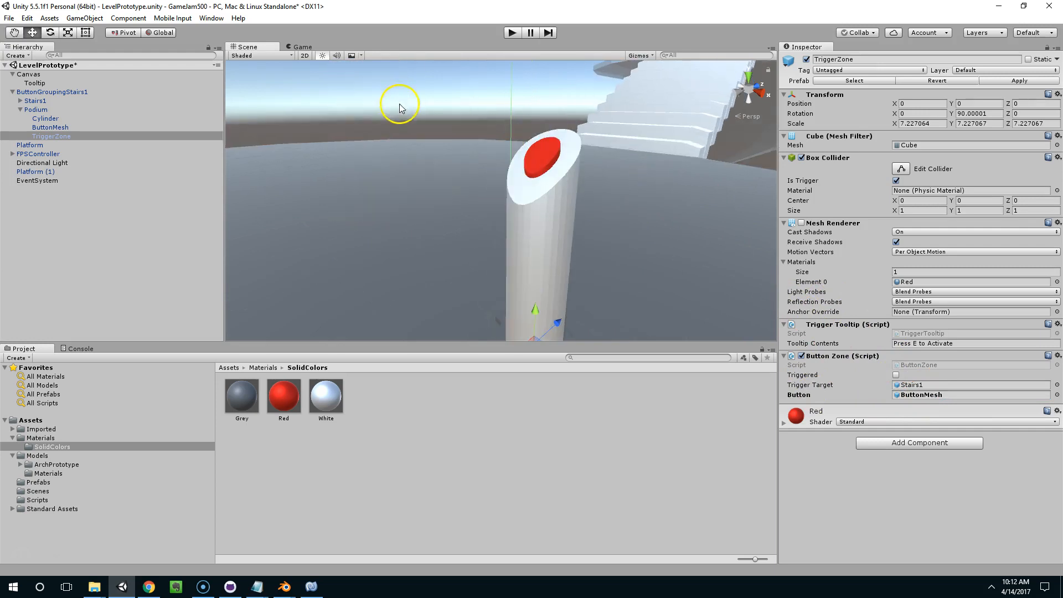
{"action": "left_click", "coordinate": [539, 161]}
{"action": "left_click", "coordinate": [539, 161]}
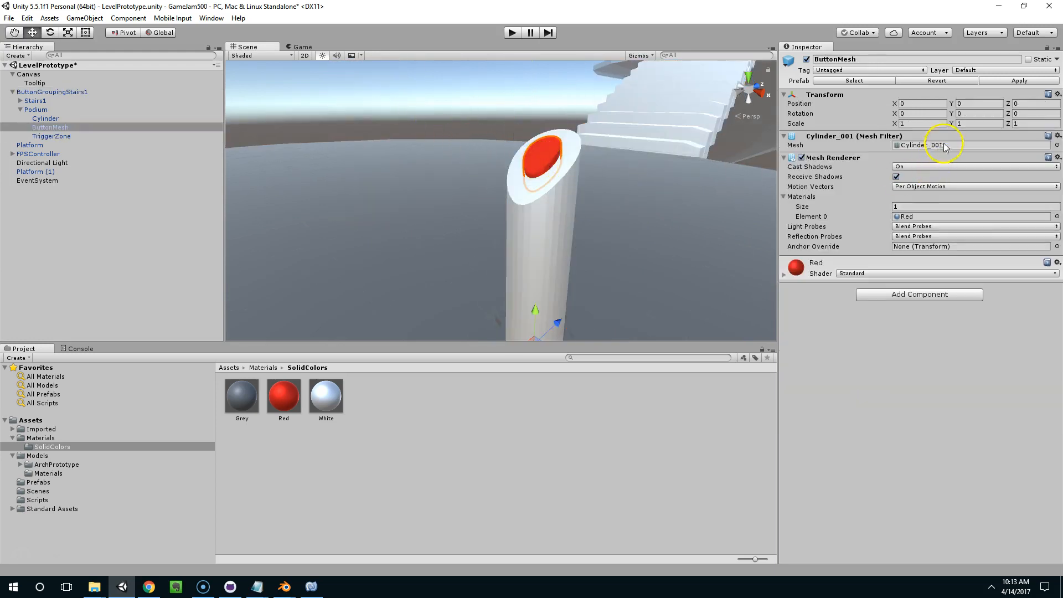
{"action": "type", "text": "-.2"}
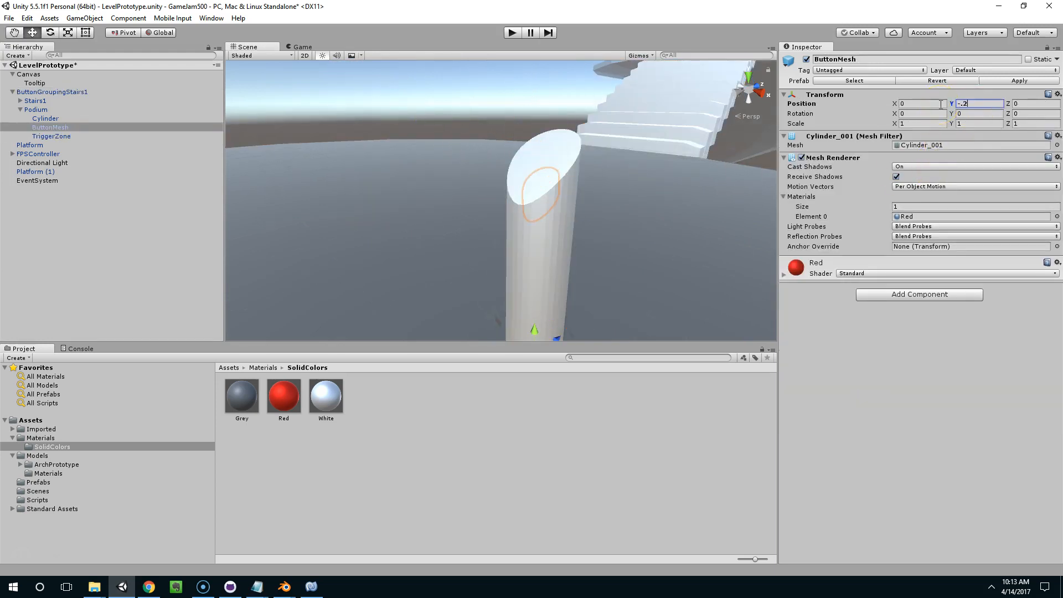
{"action": "key", "text": "BackSpace"}
{"action": "type", "text": "1"}
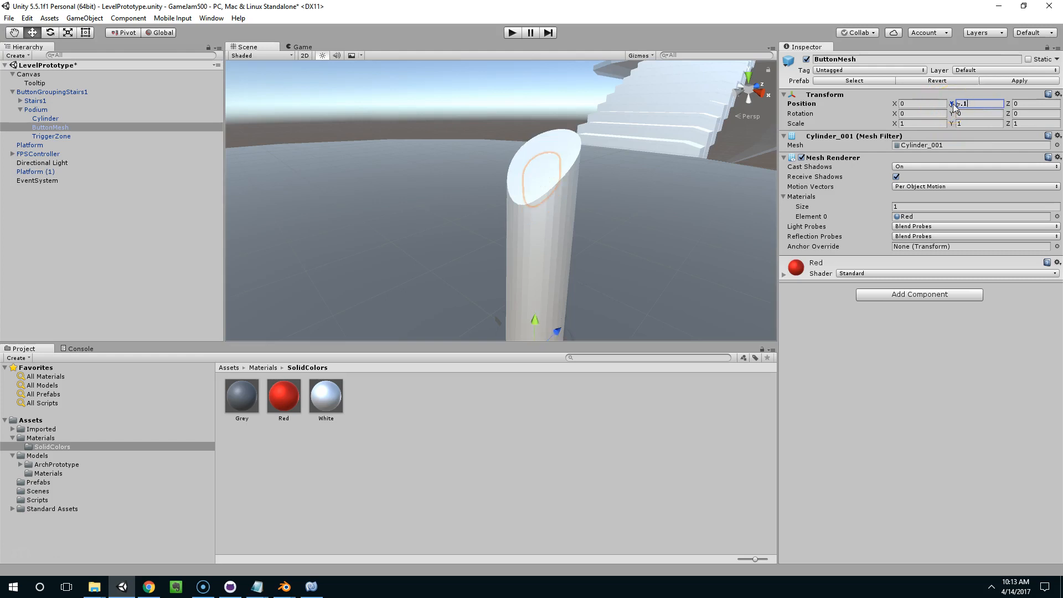
{"action": "key", "text": "BackSpace"}
{"action": "type", "text": "05"}
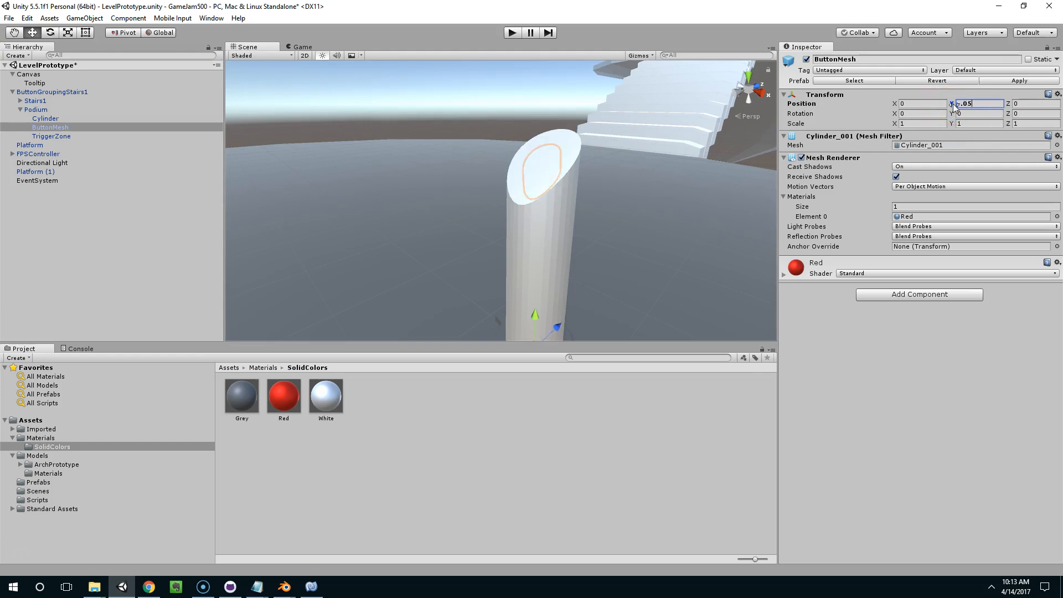
{"action": "key", "text": "BackSpace"}
{"action": "type", "text": "2"}
{"action": "key", "text": "BackSpace"}
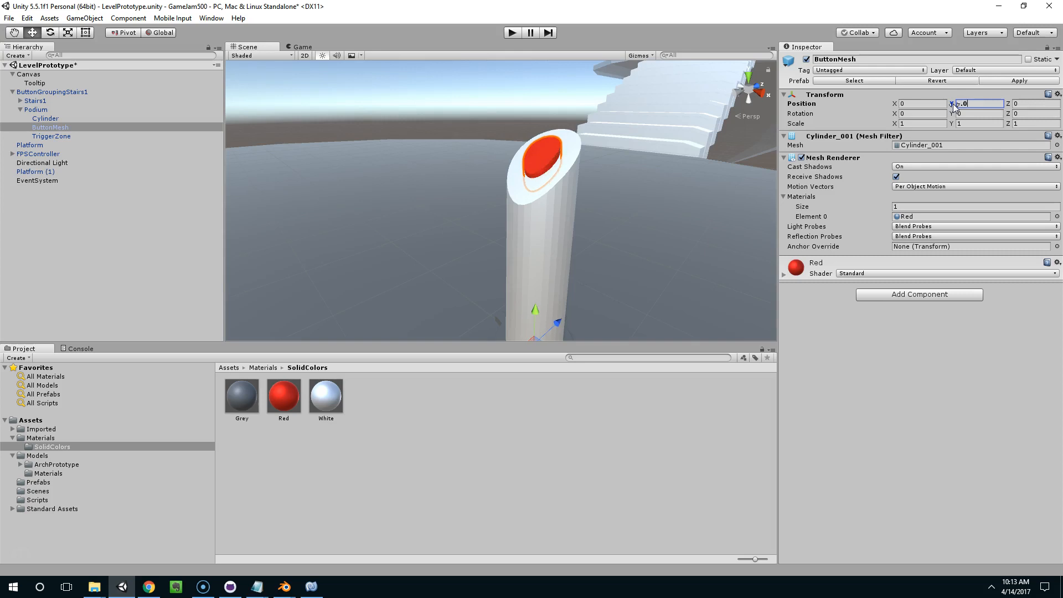
{"action": "type", "text": "3"}
{"action": "key", "text": "BackSpace"}
{"action": "type", "text": "2"}
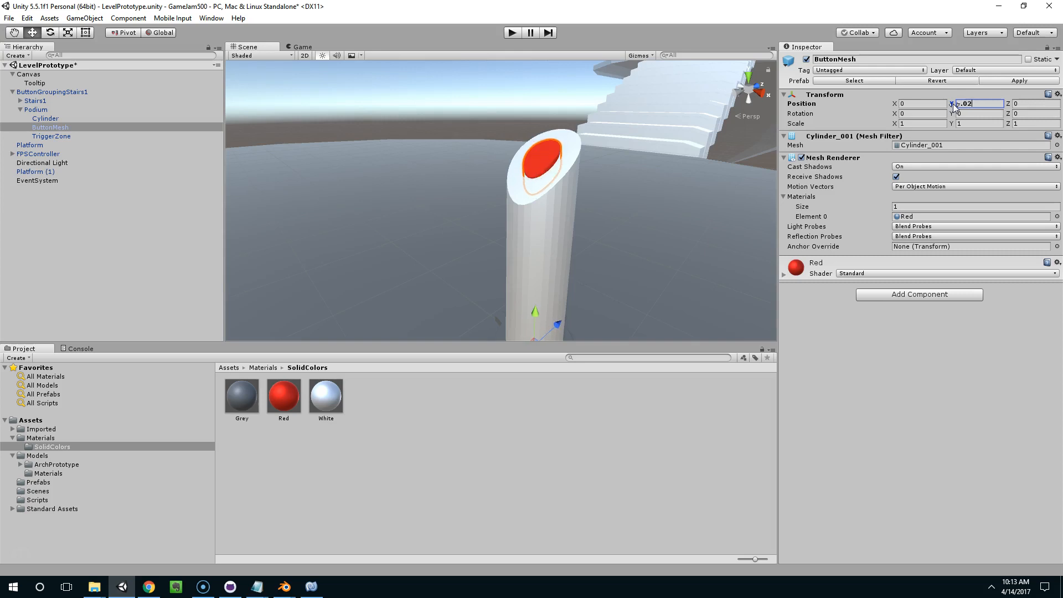
{"action": "key", "text": "BackSpace"}
{"action": "type", "text": "02"}
{"action": "key", "text": "BackSpace"}
{"action": "type", "text": "3"}
Reselect ButtonMesh and set its Y position to 0.01 so it sits slightly raised on the podium.
{"action": "left_click", "coordinate": [54, 118]}
{"action": "left_click", "coordinate": [53, 126]}
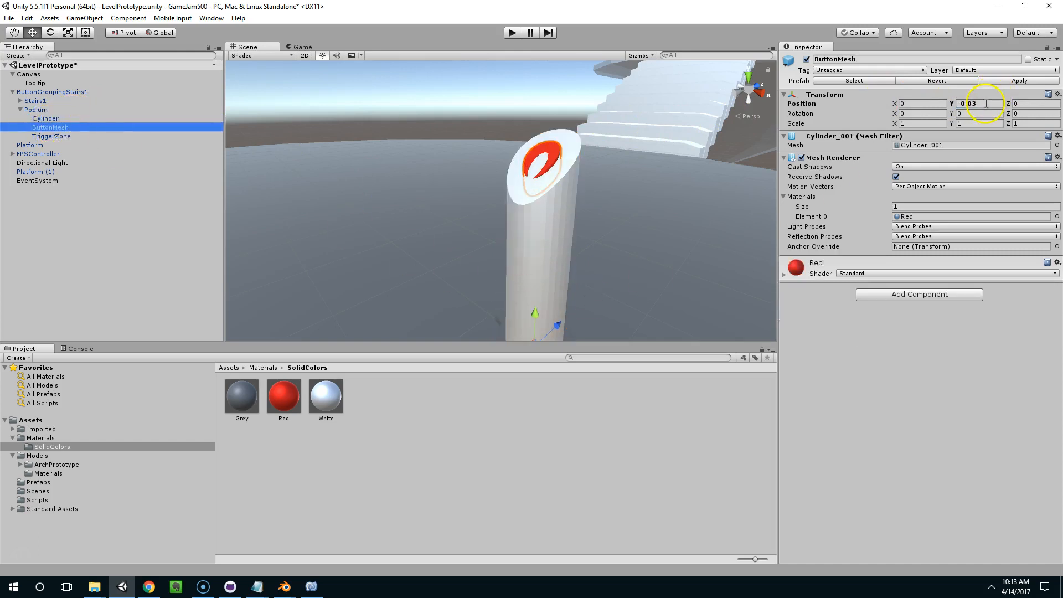
{"action": "left_click", "coordinate": [985, 104]}
{"action": "type", "text": ".01"}
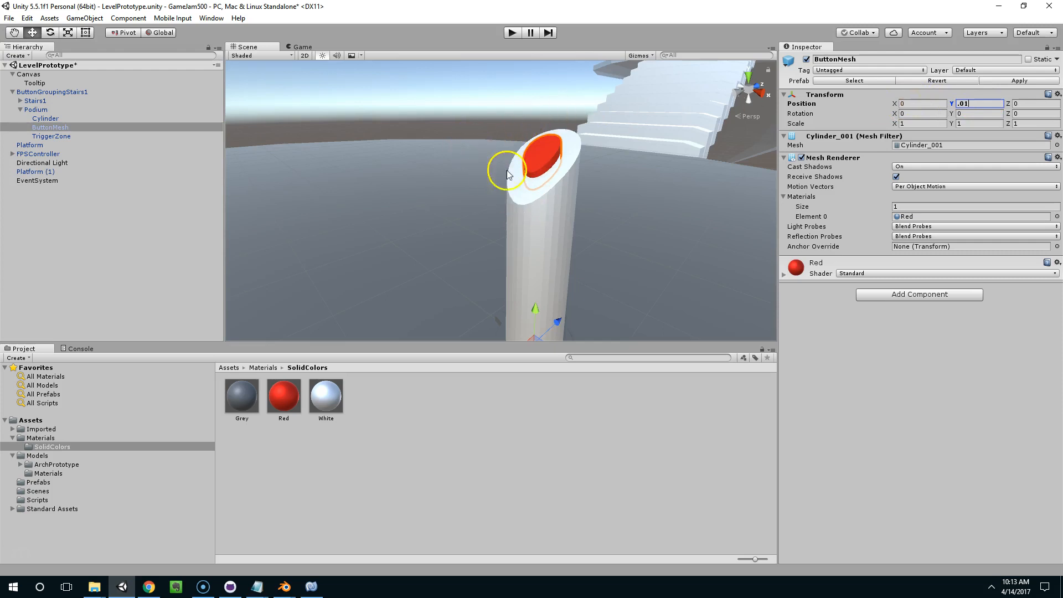
Switch to MonoDevelop, set the Vector3.down multiplier in ButtonZone.cs's Translate line to .03f, and save the script.
{"action": "left_click", "coordinate": [311, 586]}
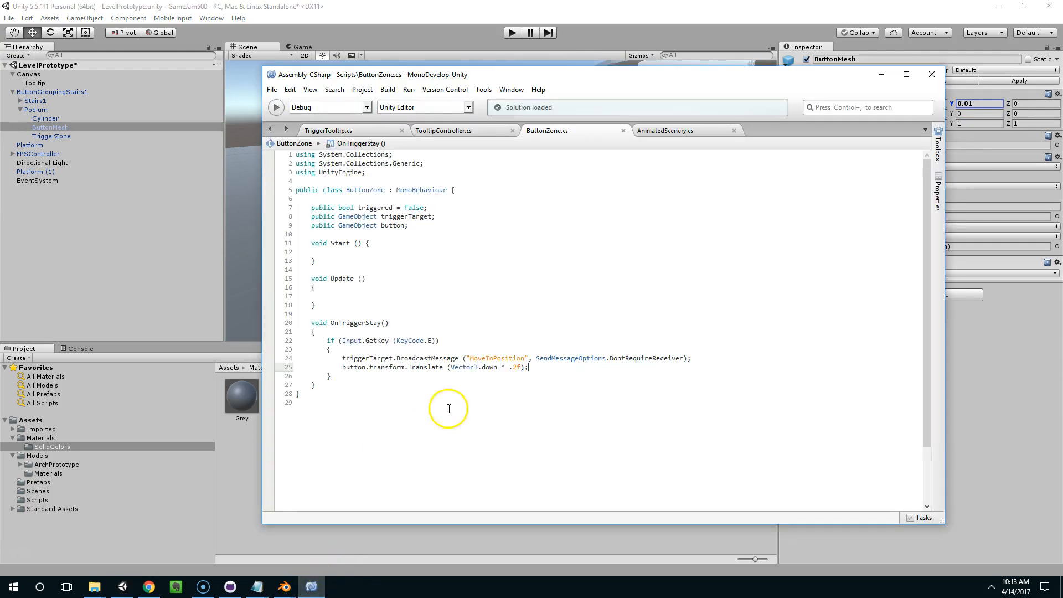
{"action": "type", "text": "03"}
{"action": "key", "text": "ctrl+s"}
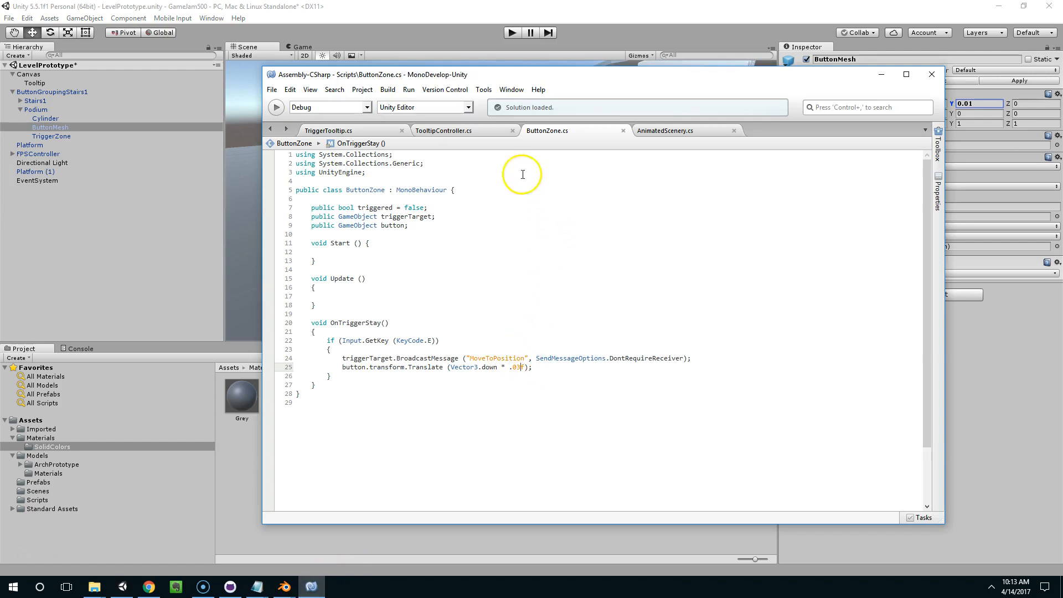
Return to Unity and apply the ButtonGroupingStairs1 instance's changes to its prefab.
{"action": "left_click", "coordinate": [481, 19]}
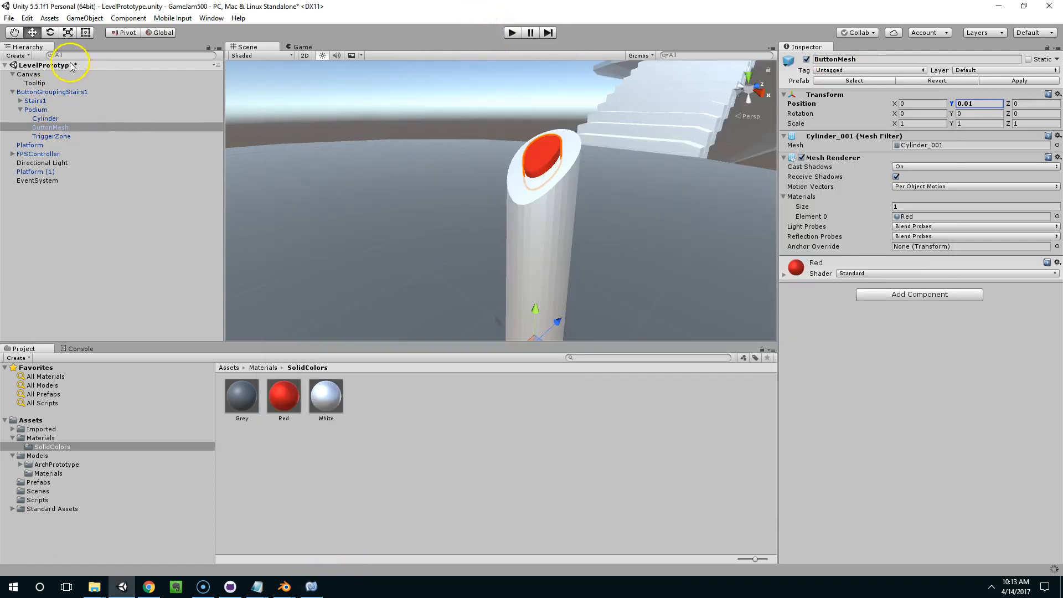
{"action": "left_click", "coordinate": [50, 92]}
{"action": "left_click", "coordinate": [1020, 82]}
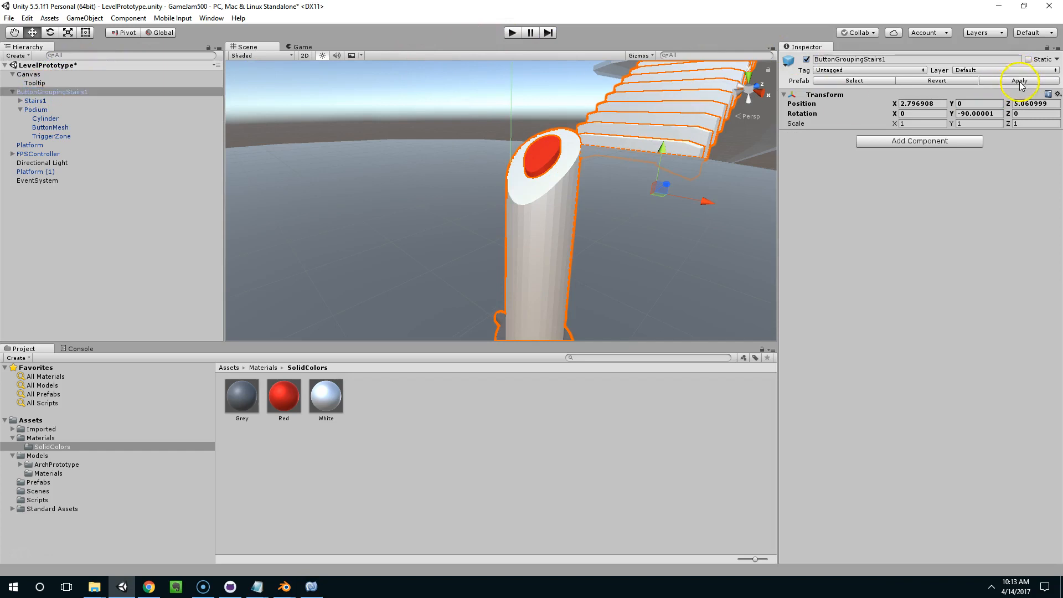
Playtest the level by walking to the podium and activating its button, and stop the game.
{"action": "left_click", "coordinate": [513, 33]}
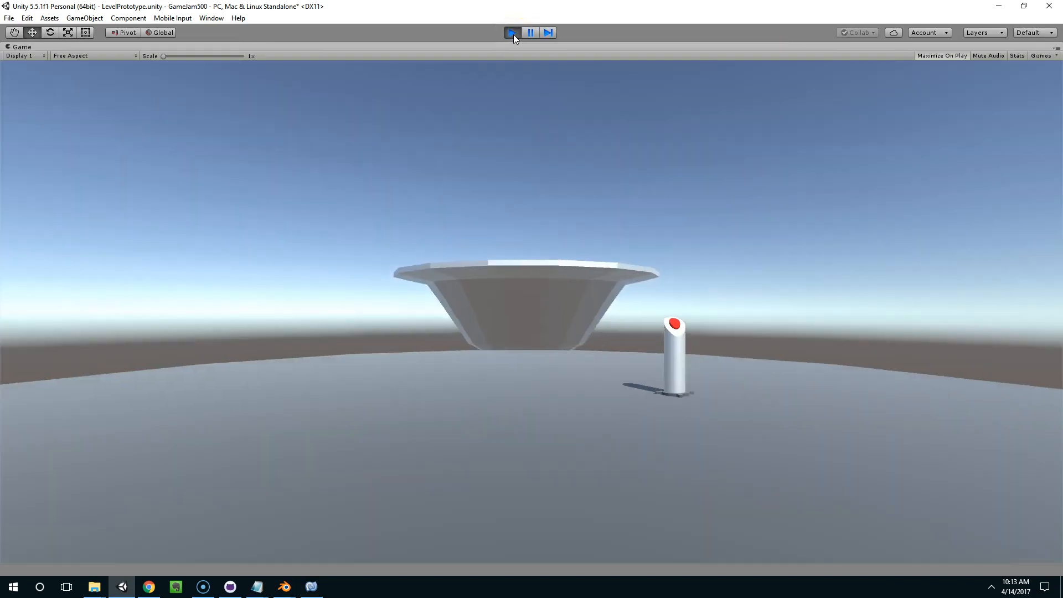
{"action": "key", "text": "w"}
{"action": "left_click", "coordinate": [476, 132]}
{"action": "key", "text": "w"}
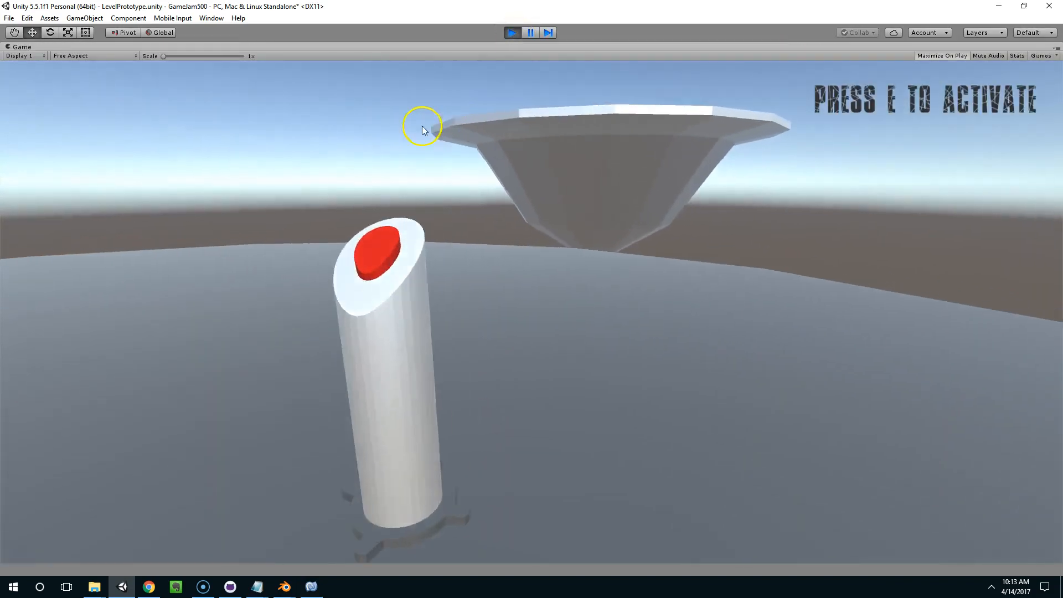
{"action": "key", "text": "e"}
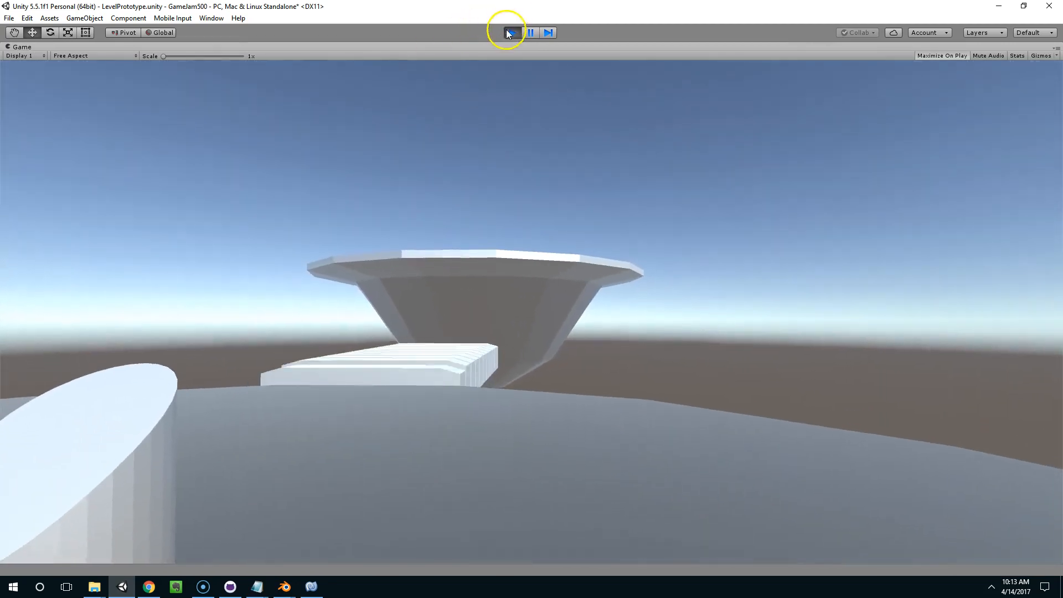
{"action": "left_click", "coordinate": [510, 32]}
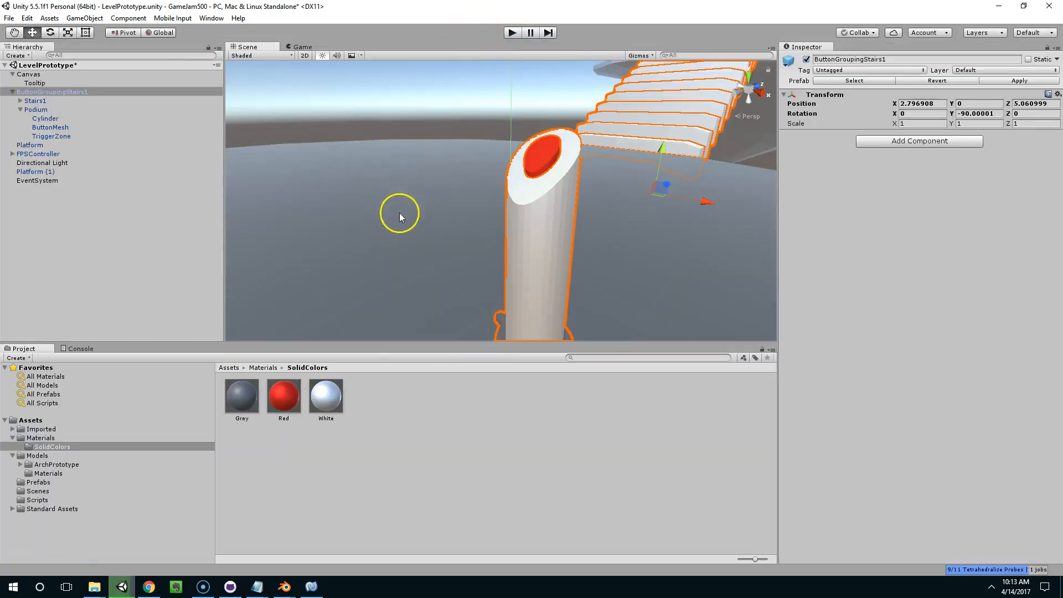
Set the Vector3.down multiplier in ButtonZone.cs's Translate line to .025f in MonoDevelop, save it, and return to Unity.
{"action": "left_click", "coordinate": [305, 588]}
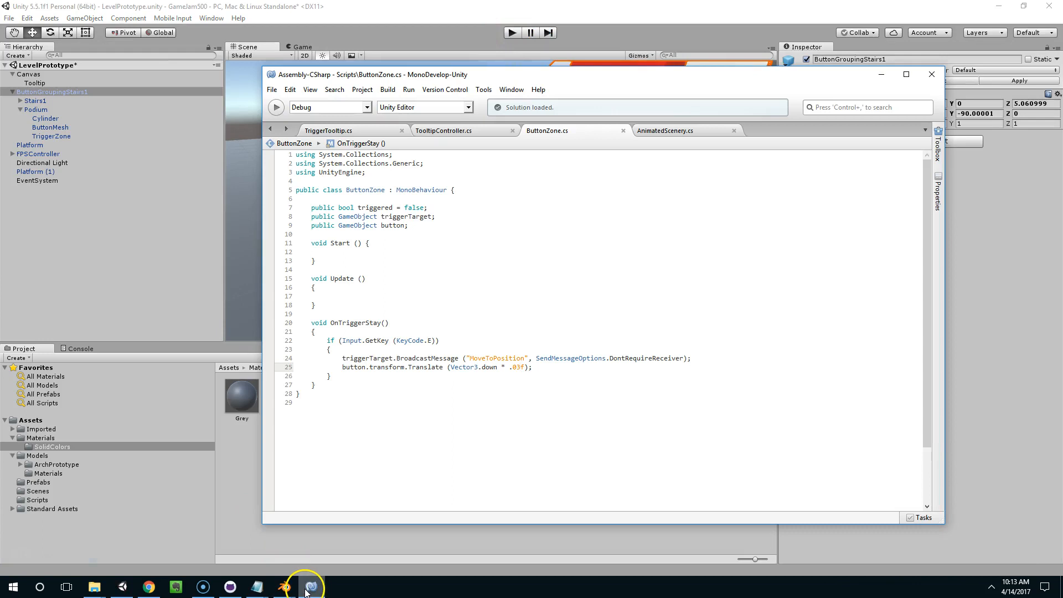
{"action": "left_click", "coordinate": [305, 590]}
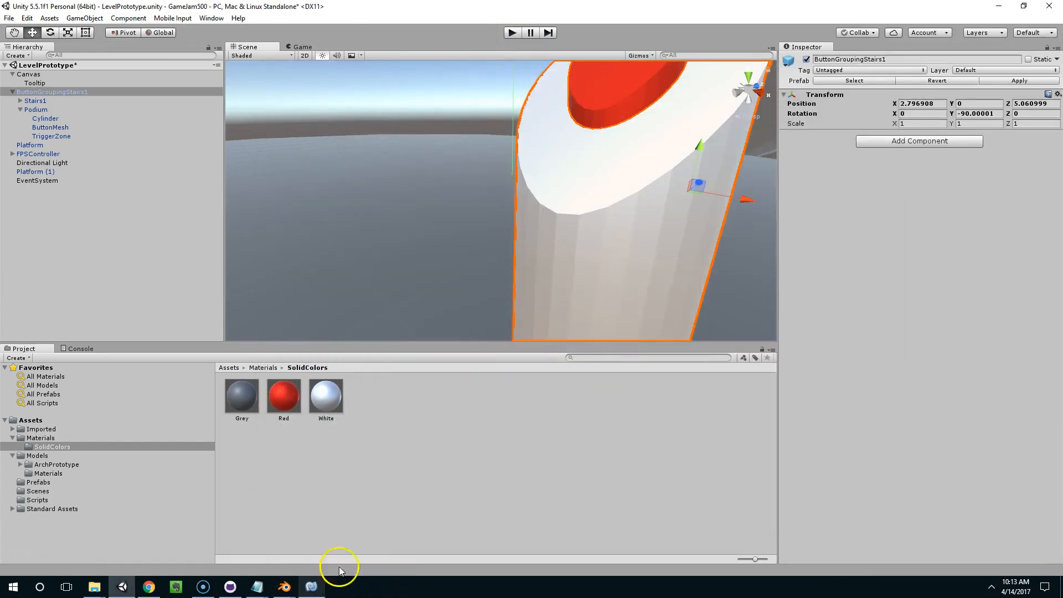
{"action": "middle_click_drag", "start_coordinate": [748, 140], "coordinate": [745, 143]}
{"action": "left_click", "coordinate": [312, 586]}
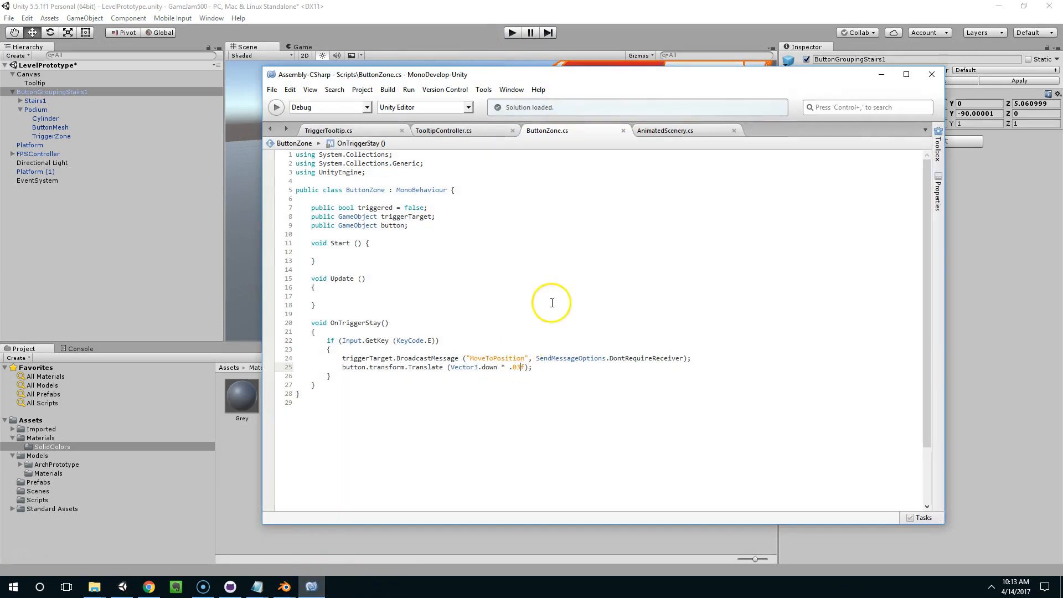
{"action": "left_click", "coordinate": [519, 367]}
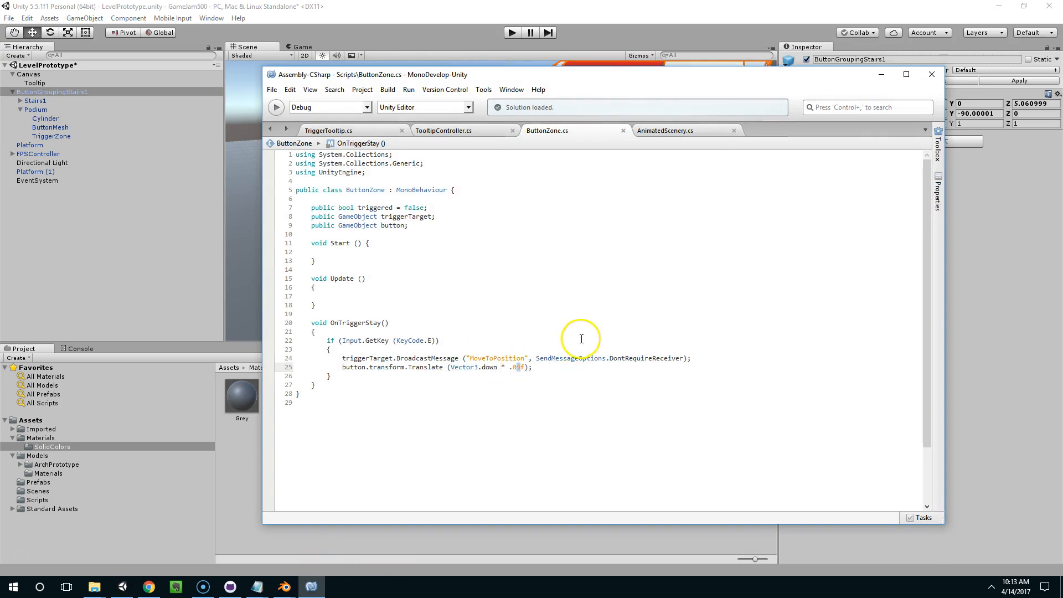
{"action": "key", "text": "ctrl+s"}
{"action": "left_click", "coordinate": [588, 11]}
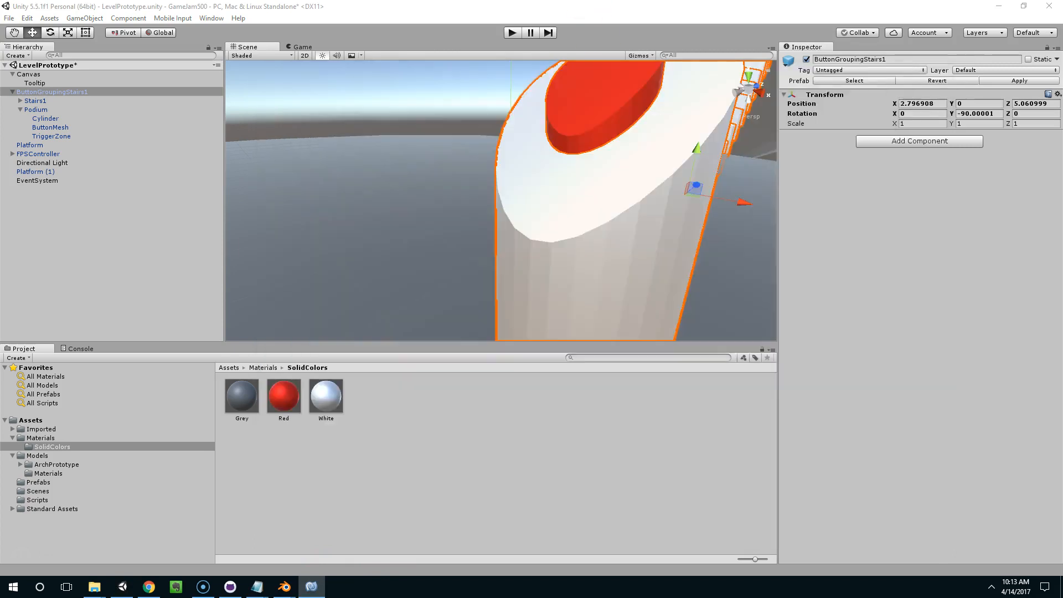
Run the level again, walk up to the podium, activate the button to check its movement, and stop the game.
{"action": "left_click", "coordinate": [512, 32]}
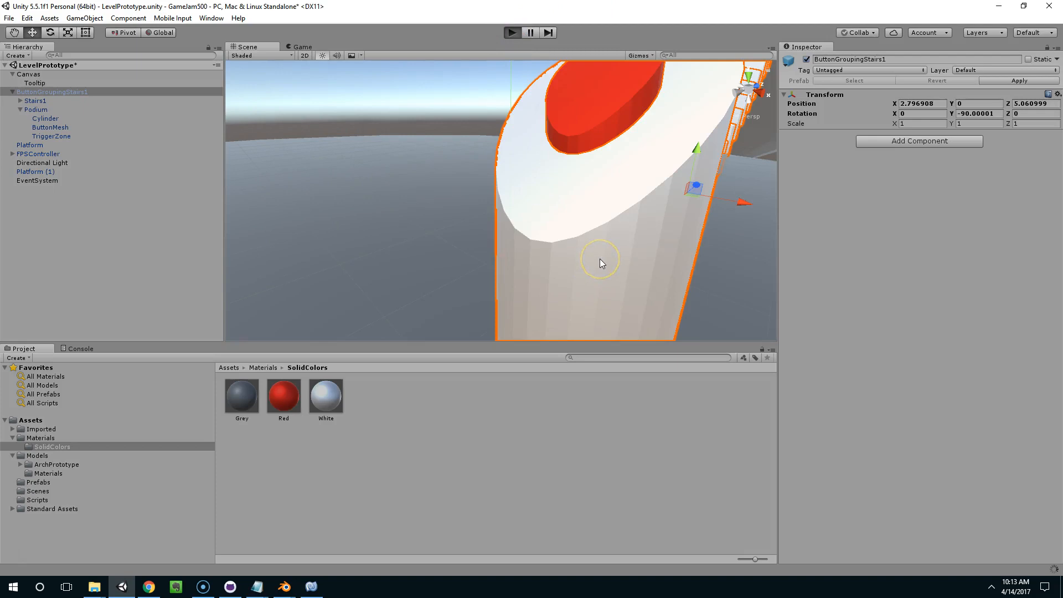
{"action": "key", "text": "w"}
{"action": "key", "text": "e"}
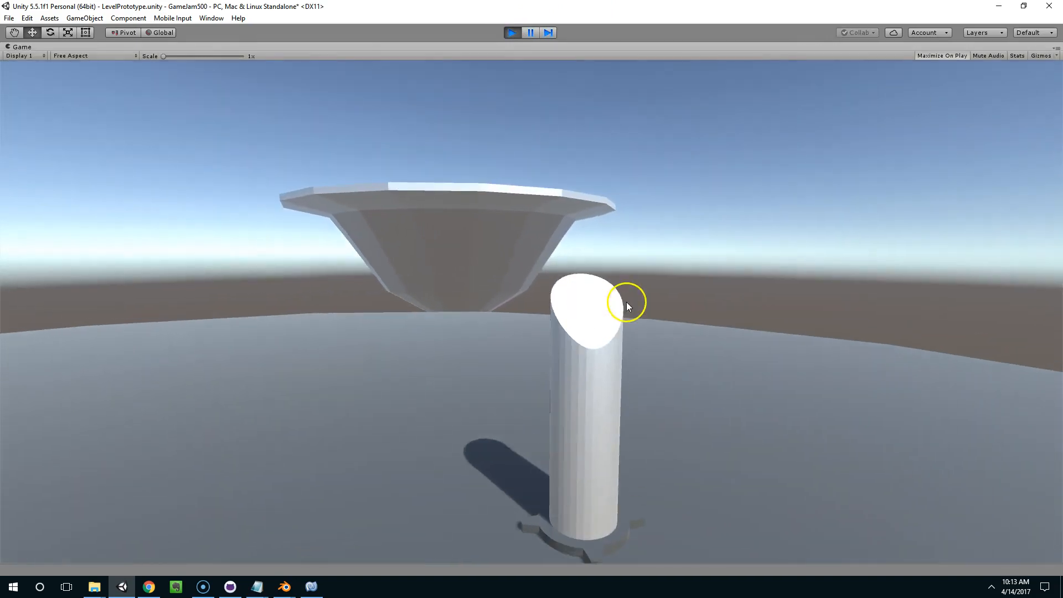
{"action": "left_click", "coordinate": [512, 32]}
Switch to MonoDevelop and review the button's Translate line in OnTriggerStay of ButtonZone.cs.
{"action": "left_click", "coordinate": [311, 586]}
{"action": "left_click", "coordinate": [620, 274]}
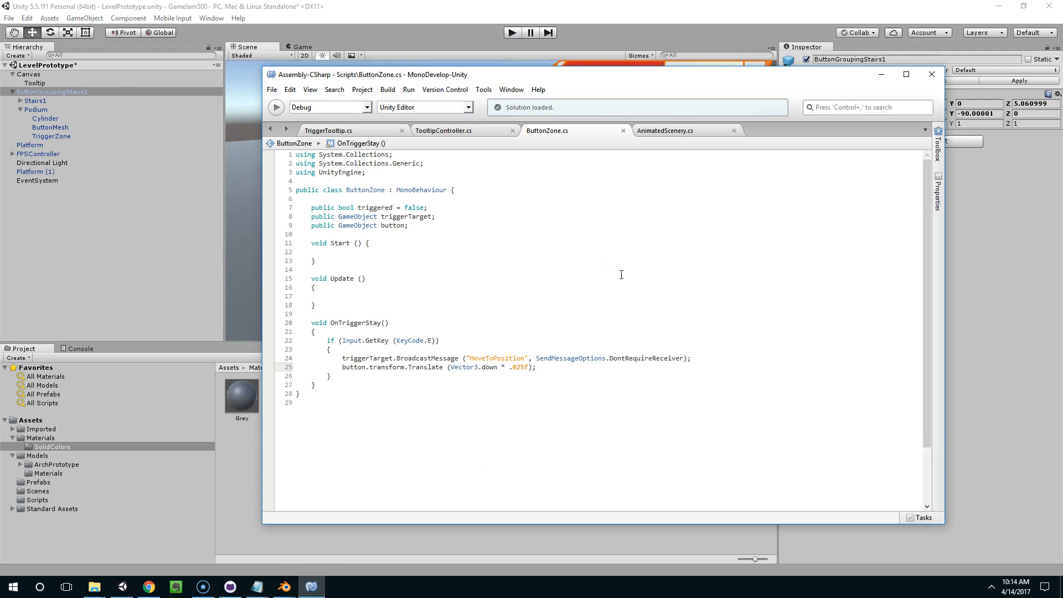
{"action": "left_click", "coordinate": [422, 368]}
Run and pause the level in Unity, and detach the Game view from the Scene view's dock.
{"action": "left_click", "coordinate": [512, 32]}
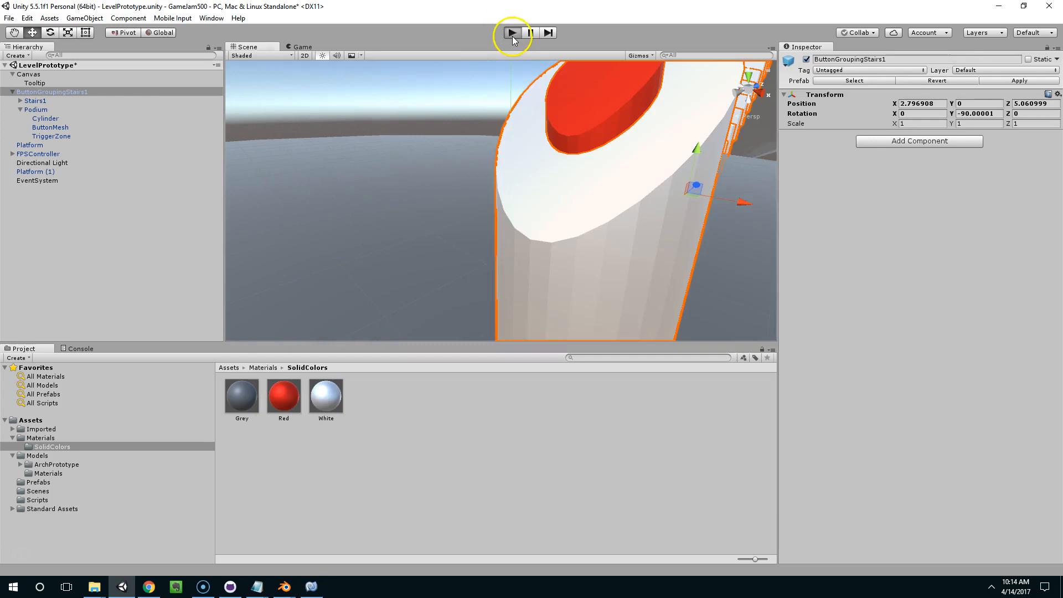
{"action": "left_click", "coordinate": [529, 32]}
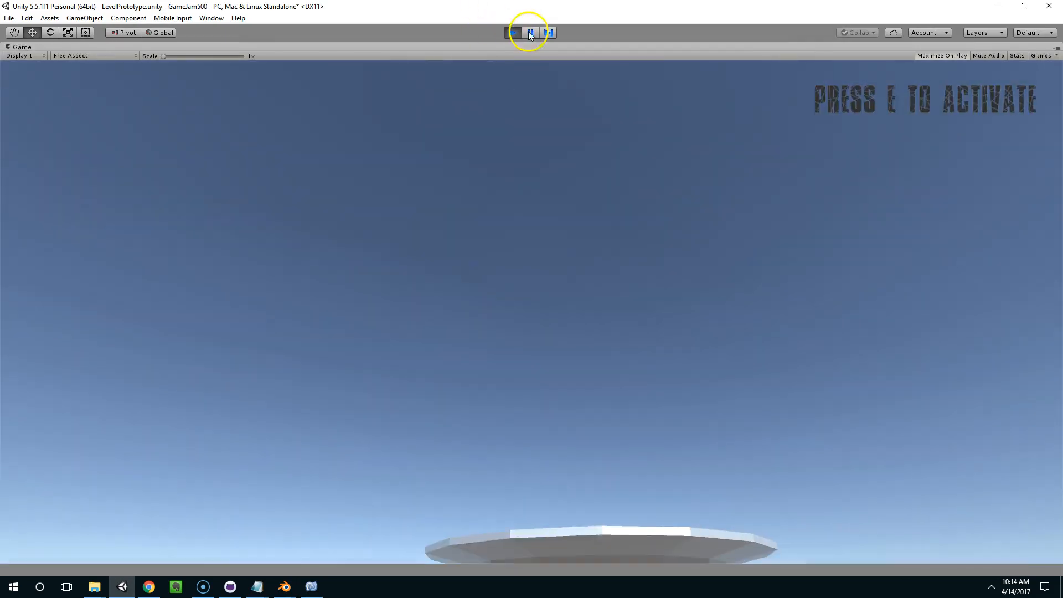
{"action": "left_click", "coordinate": [530, 32]}
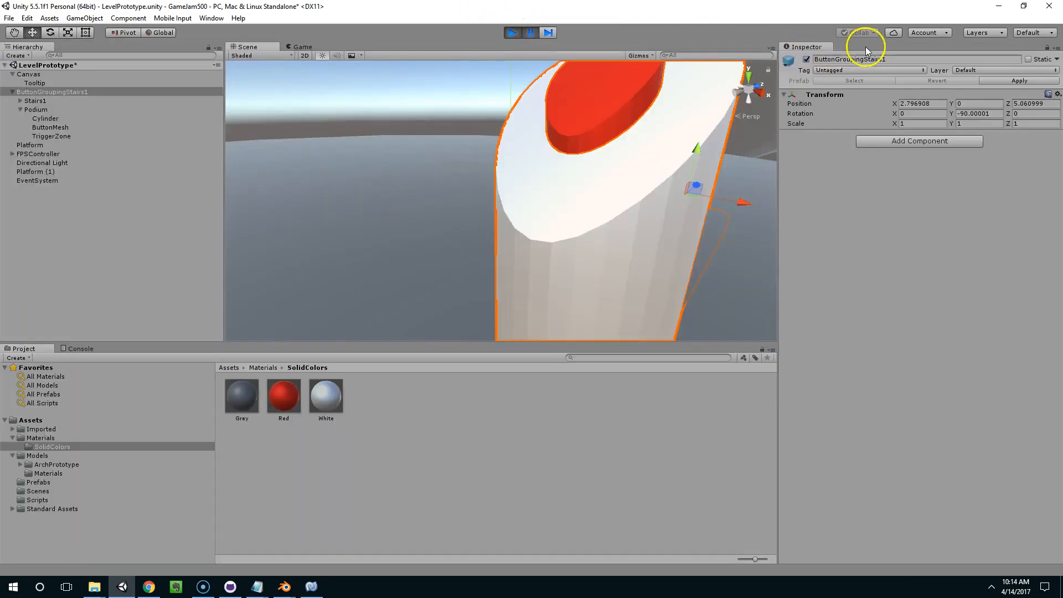
{"action": "left_click", "coordinate": [302, 47]}
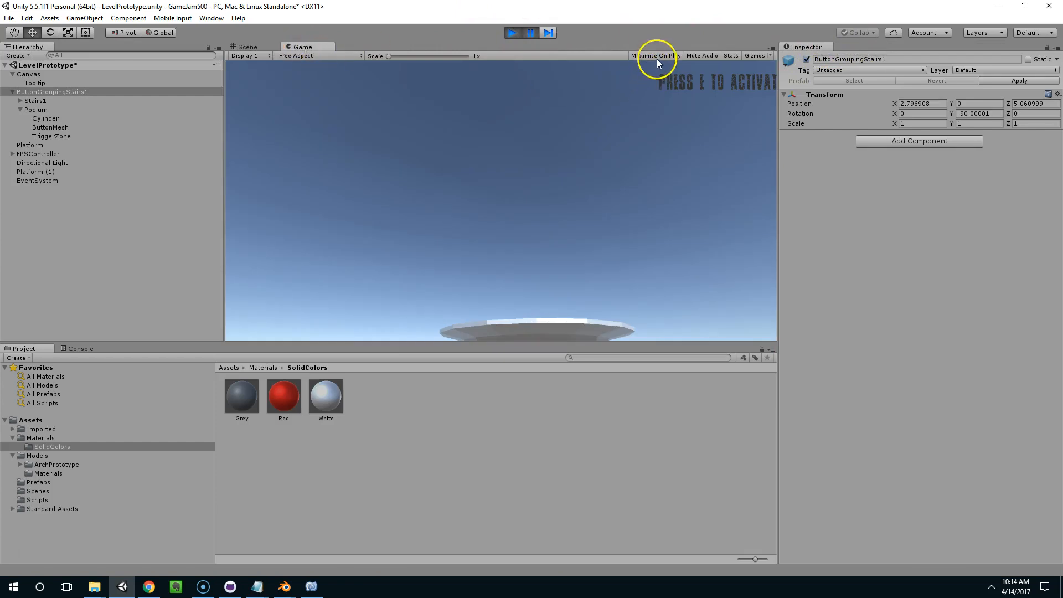
{"action": "left_click_drag", "start_coordinate": [306, 44], "coordinate": [1062, 55]}
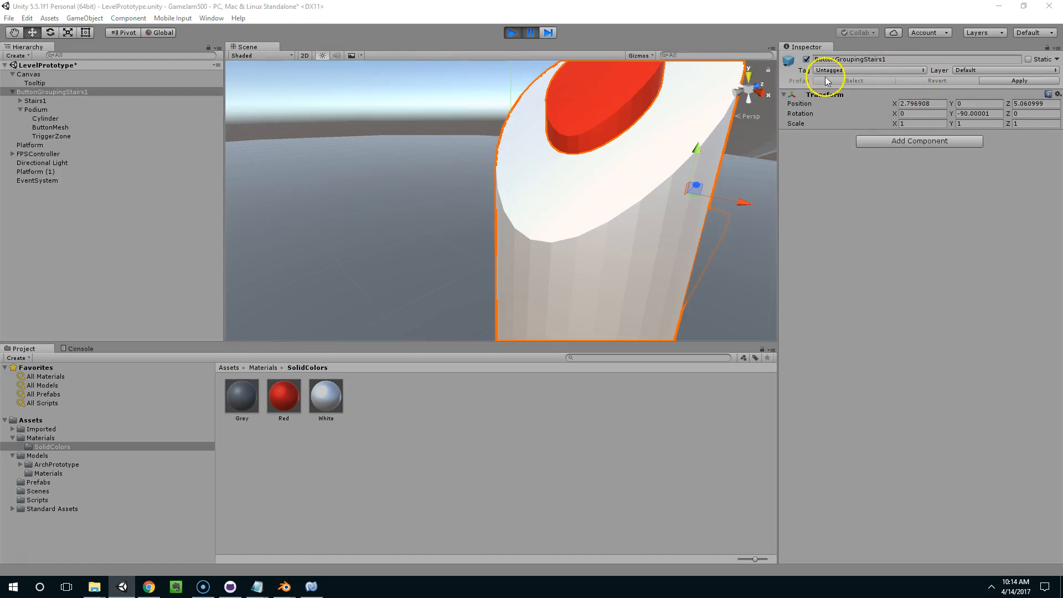
Select ButtonMesh in the Scene view, watch its position as the button is activated in the resumed game, and stop the game.
{"action": "left_click_drag", "start_coordinate": [719, 122], "coordinate": [640, 150], "text": "alt"}
{"action": "left_click", "coordinate": [584, 145]}
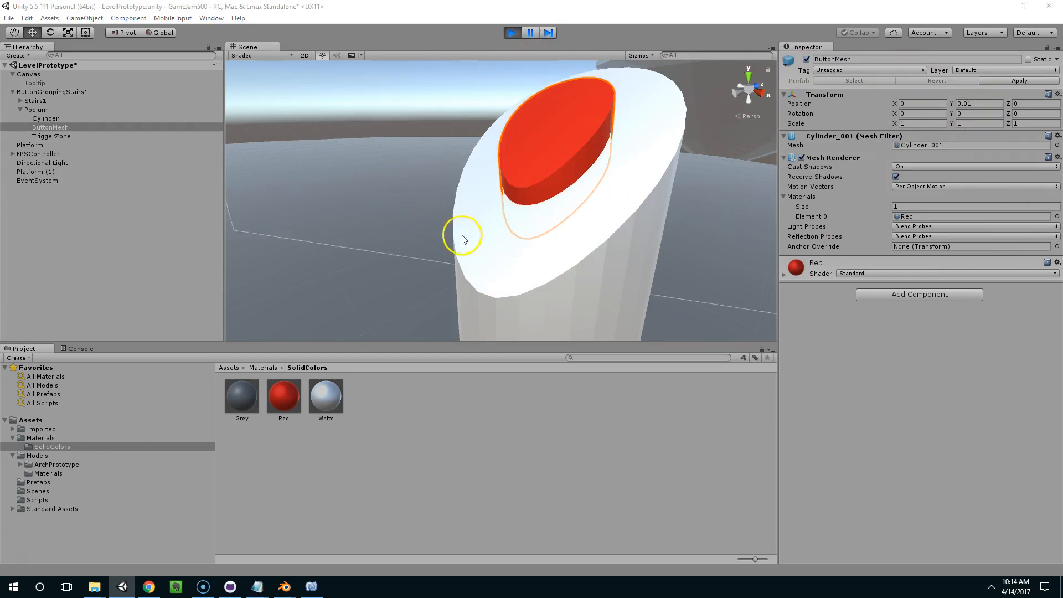
{"action": "left_click", "coordinate": [534, 306]}
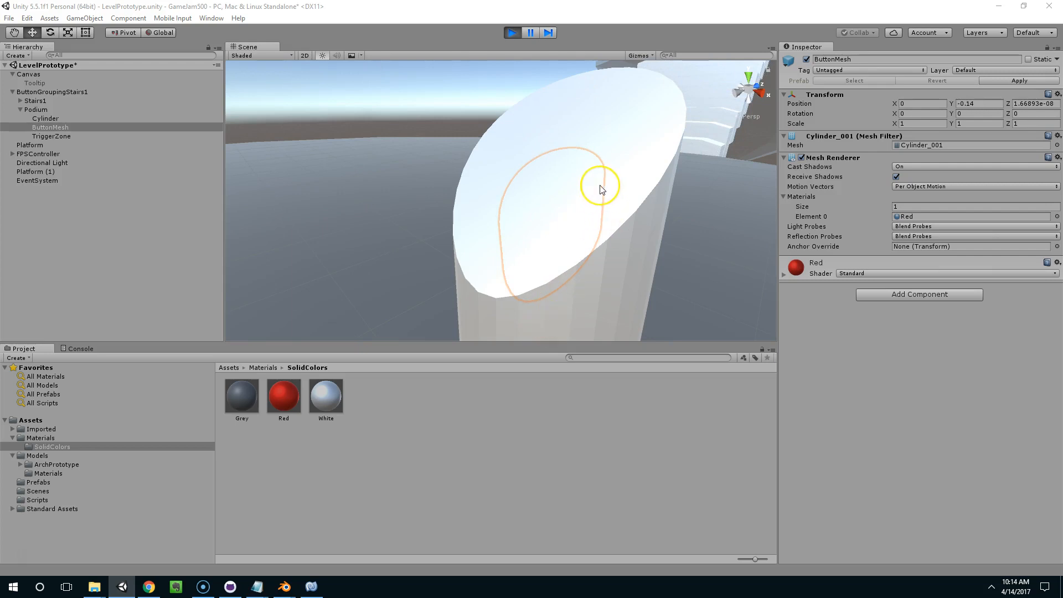
{"action": "left_click", "coordinate": [519, 33]}
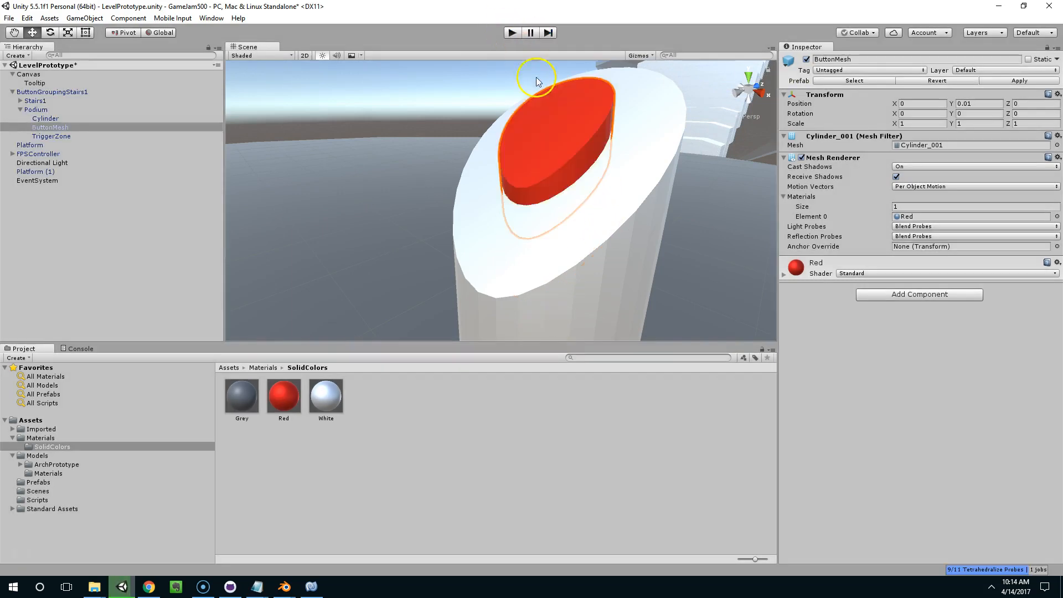
{"action": "middle_click_drag", "start_coordinate": [532, 78], "coordinate": [573, 220]}
{"action": "key", "text": "f"}
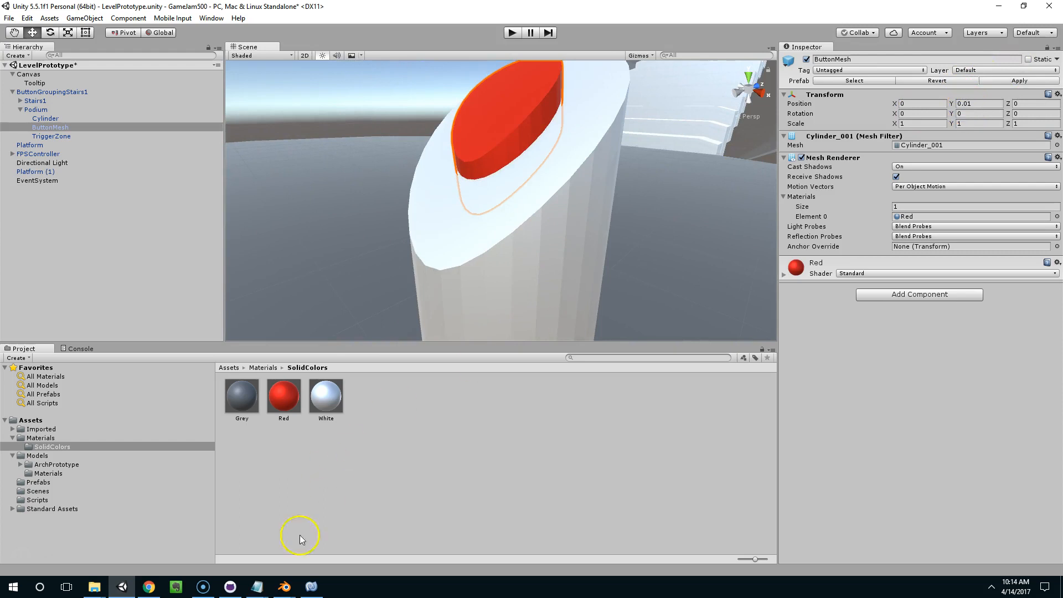
{"action": "left_click", "coordinate": [11, 588]}
{"action": "type", "text": "calc"}
{"action": "key", "text": "Return"}
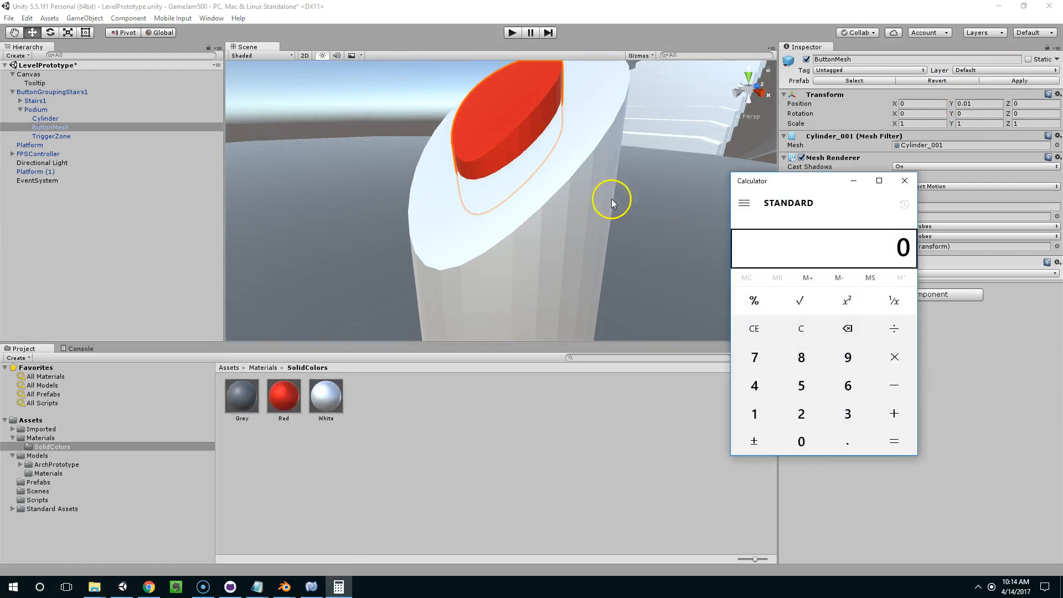
{"action": "left_click", "coordinate": [861, 442]}
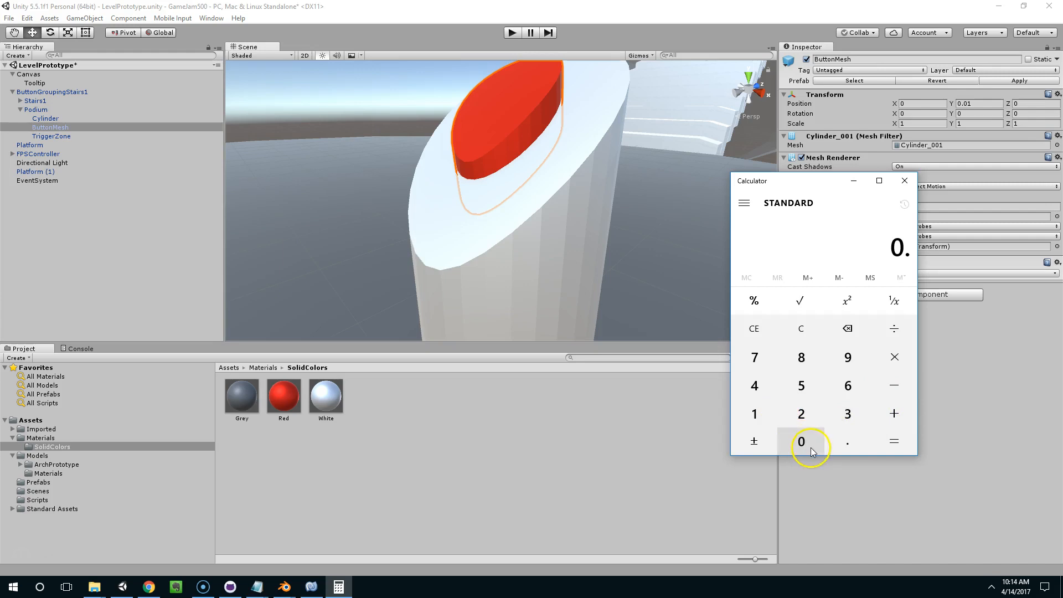
{"action": "left_click", "coordinate": [904, 180]}
Try ButtonMesh at Y positions 0.1 and 0.2, and settle on a Y position of 0.02.
{"action": "left_click", "coordinate": [979, 103]}
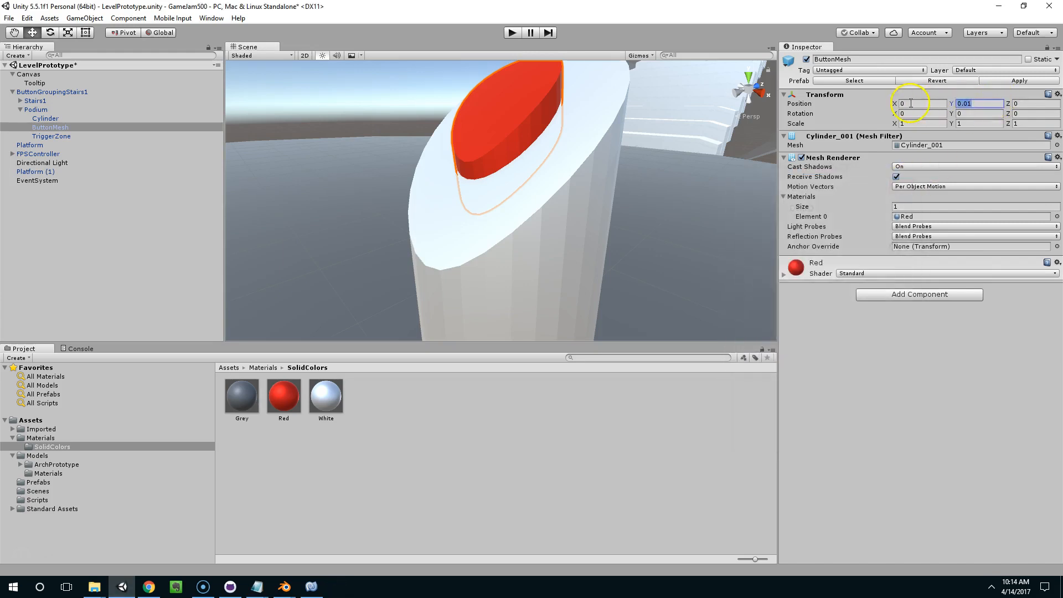
{"action": "type", "text": "0.1"}
{"action": "key", "text": "Return"}
{"action": "left_click_drag", "start_coordinate": [702, 172], "coordinate": [520, 148], "text": "alt"}
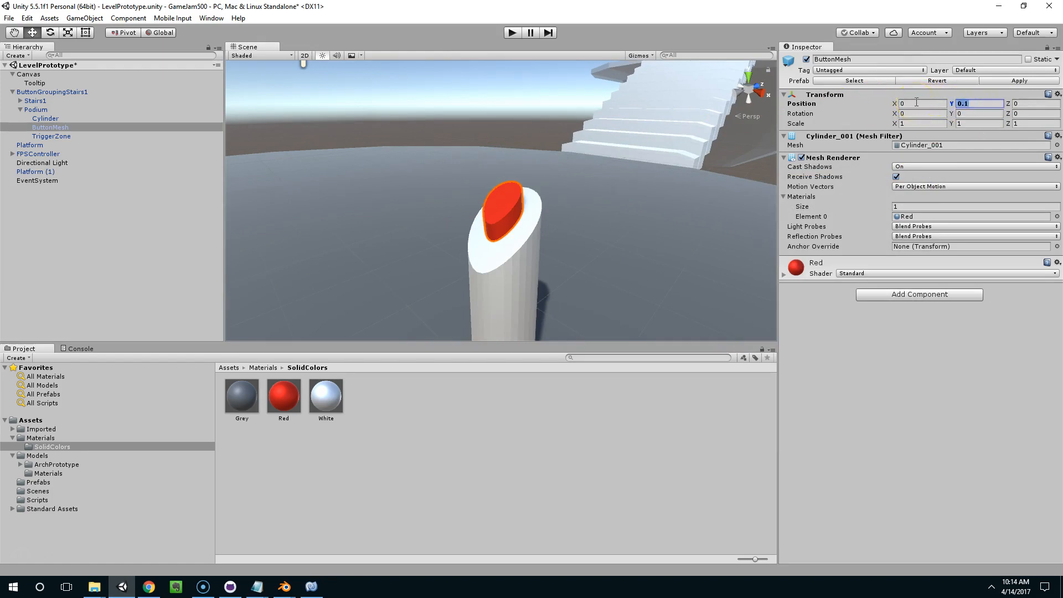
{"action": "type", "text": ".2"}
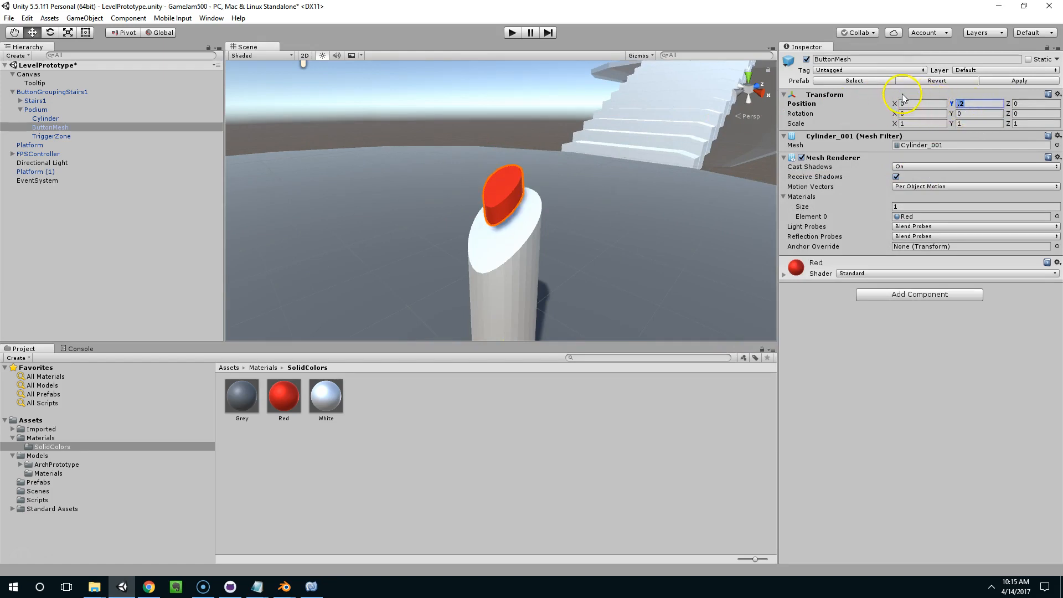
{"action": "type", "text": ".05"}
{"action": "key", "text": "BackSpace"}
{"action": "type", "text": "2"}
Run the level, activate the button while watching ButtonMesh in the Scene view, and stop the game.
{"action": "left_click", "coordinate": [516, 33]}
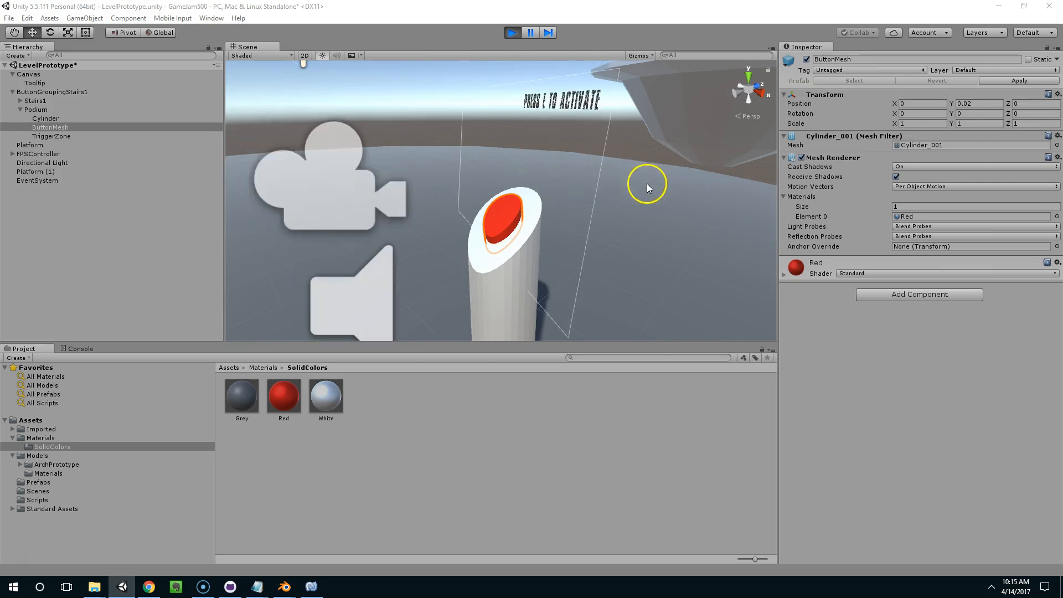
{"action": "key", "text": "e"}
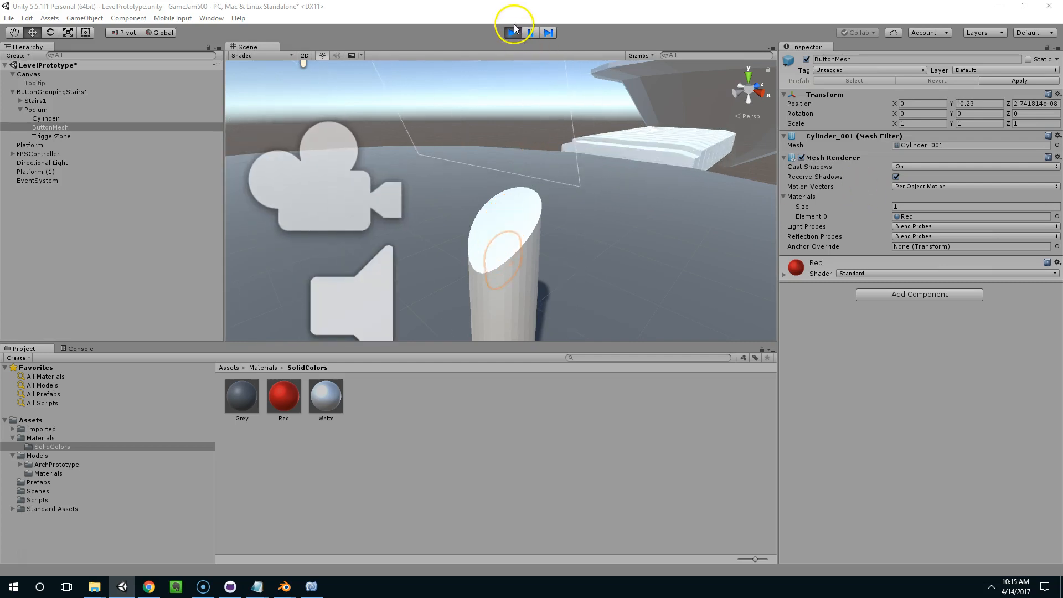
{"action": "left_click", "coordinate": [511, 32]}
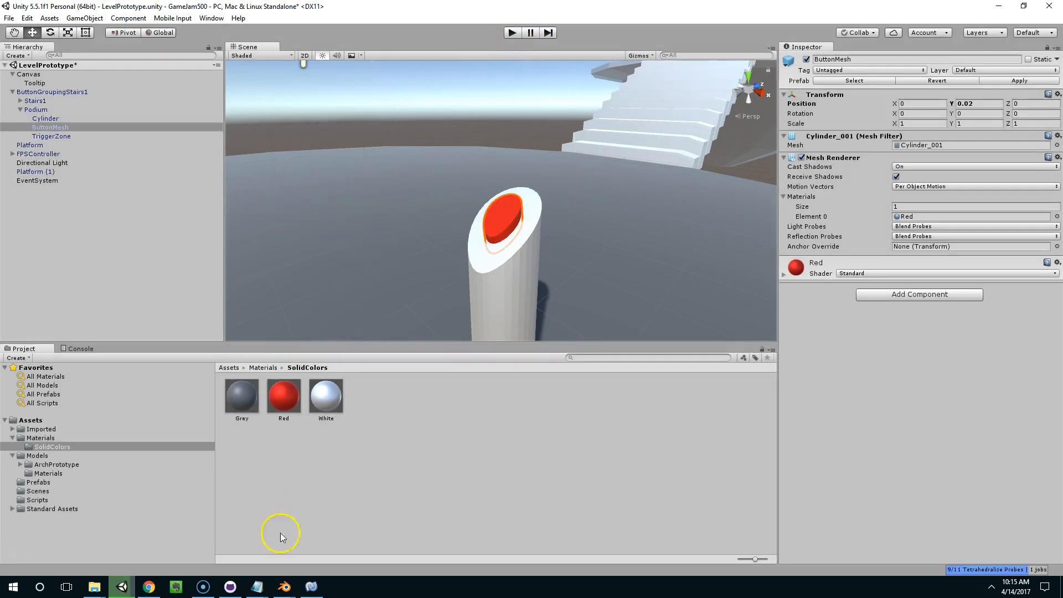
Set the Translate distance in ButtonZone.cs to .01f in MonoDevelop, and test the button's movement in a short Unity run.
{"action": "left_click", "coordinate": [322, 591]}
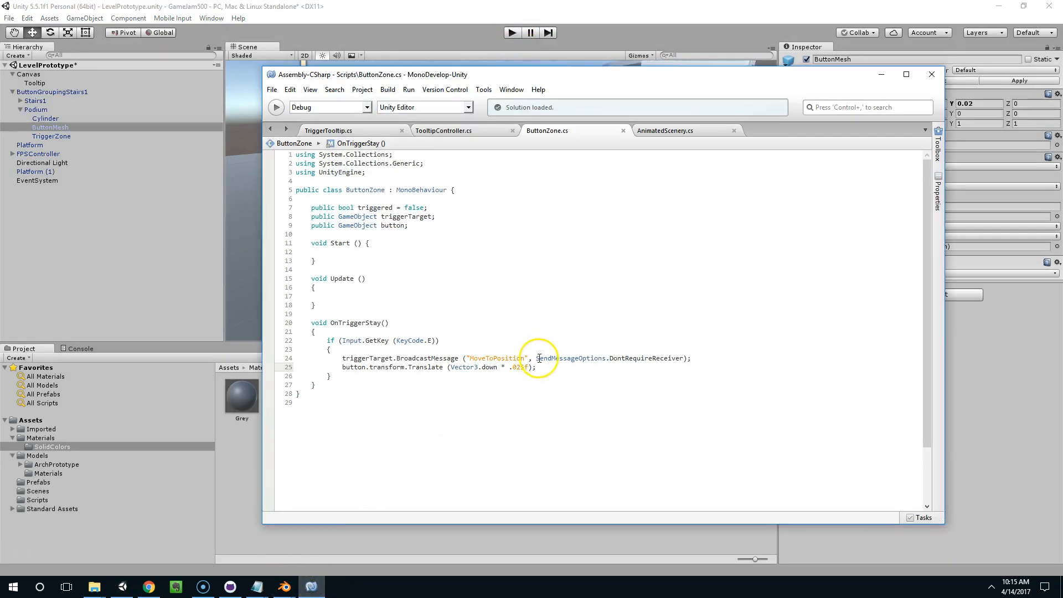
{"action": "double_click", "coordinate": [520, 367]}
{"action": "type", "text": "025"}
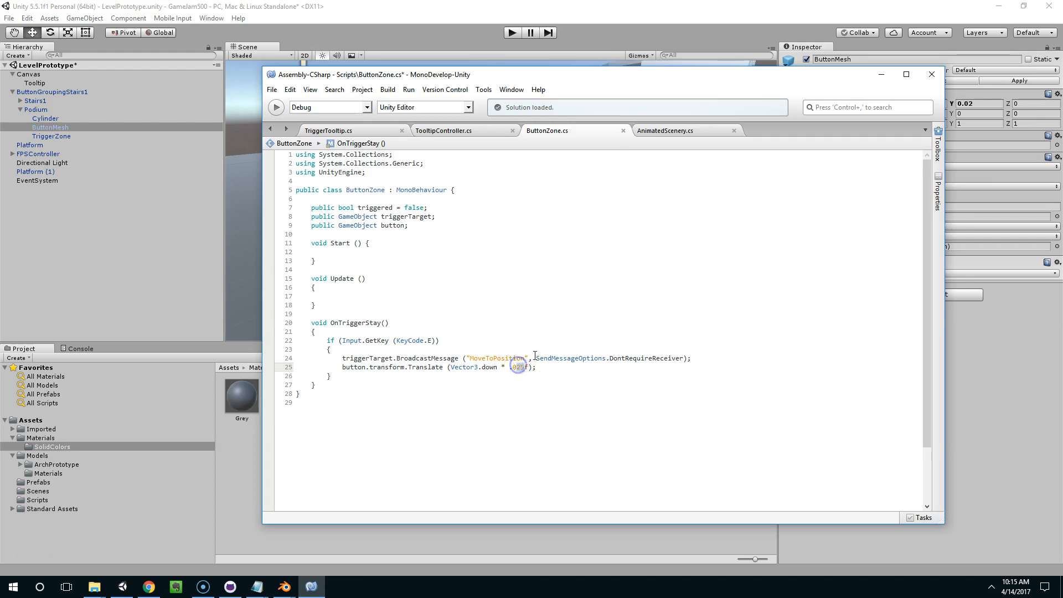
{"action": "left_click", "coordinate": [492, 10]}
{"action": "left_click", "coordinate": [514, 33]}
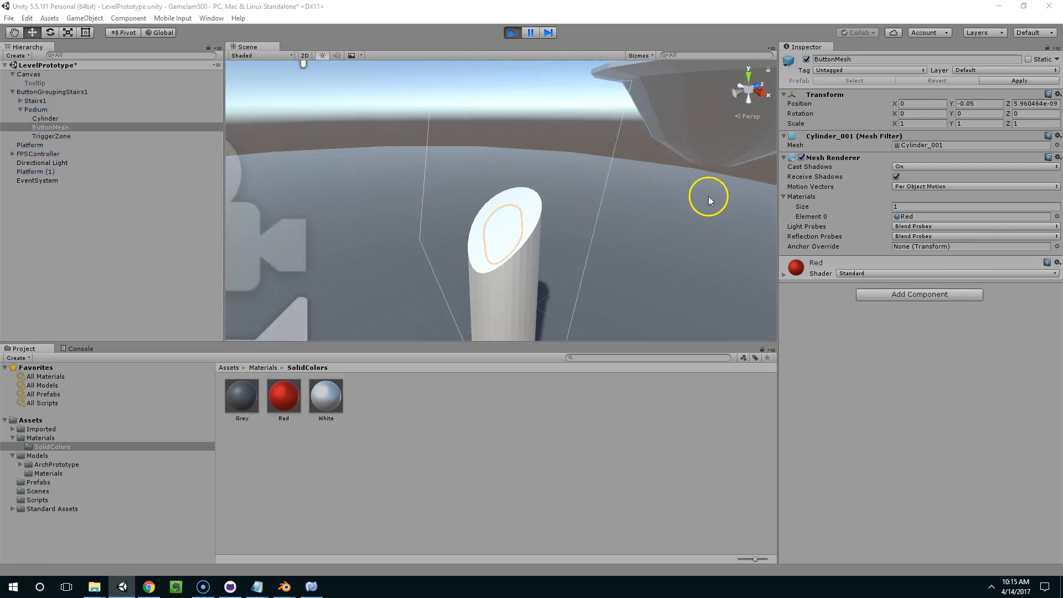
{"action": "left_click", "coordinate": [506, 36]}
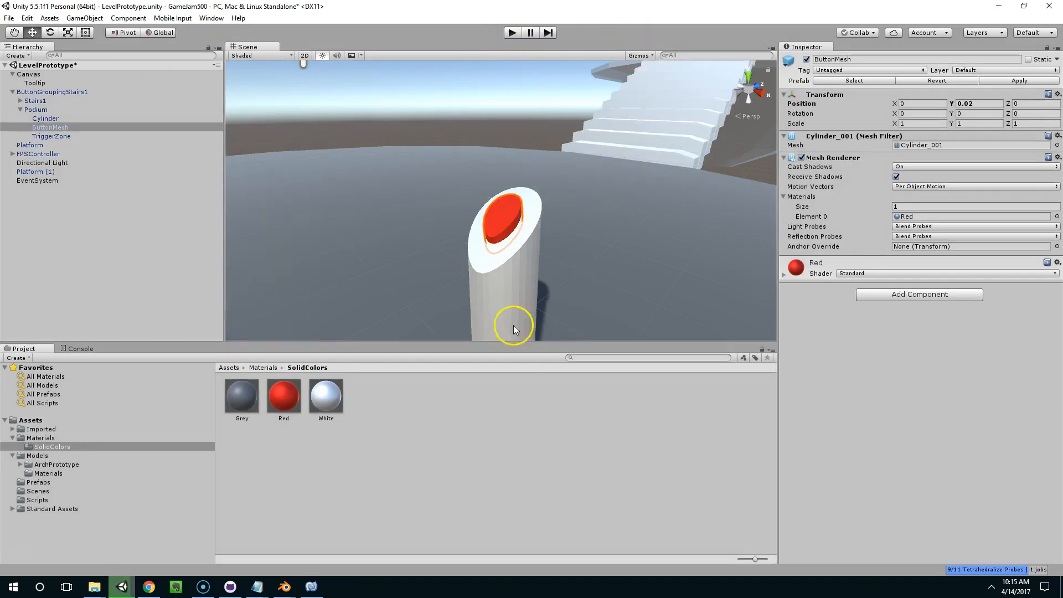
Review the key check and Translate line in OnTriggerStay of ButtonZone.cs in MonoDevelop, and return to Unity.
{"action": "left_click", "coordinate": [311, 587]}
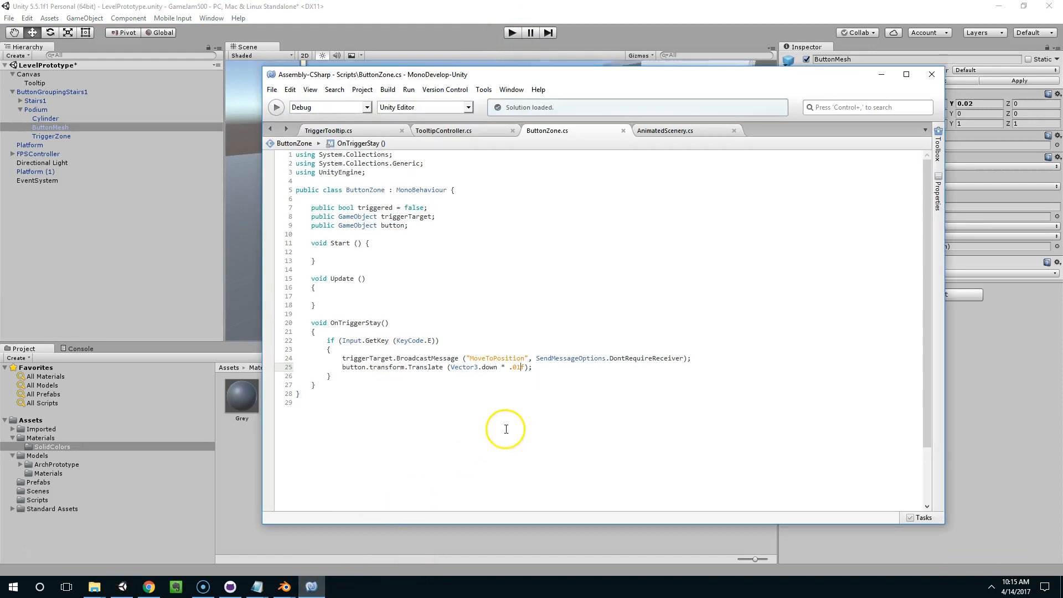
{"action": "left_click", "coordinate": [519, 368]}
{"action": "left_click_drag", "start_coordinate": [317, 332], "coordinate": [445, 379]}
{"action": "left_click", "coordinate": [441, 368]}
{"action": "left_click", "coordinate": [527, 73]}
{"action": "left_click", "coordinate": [652, 39]}
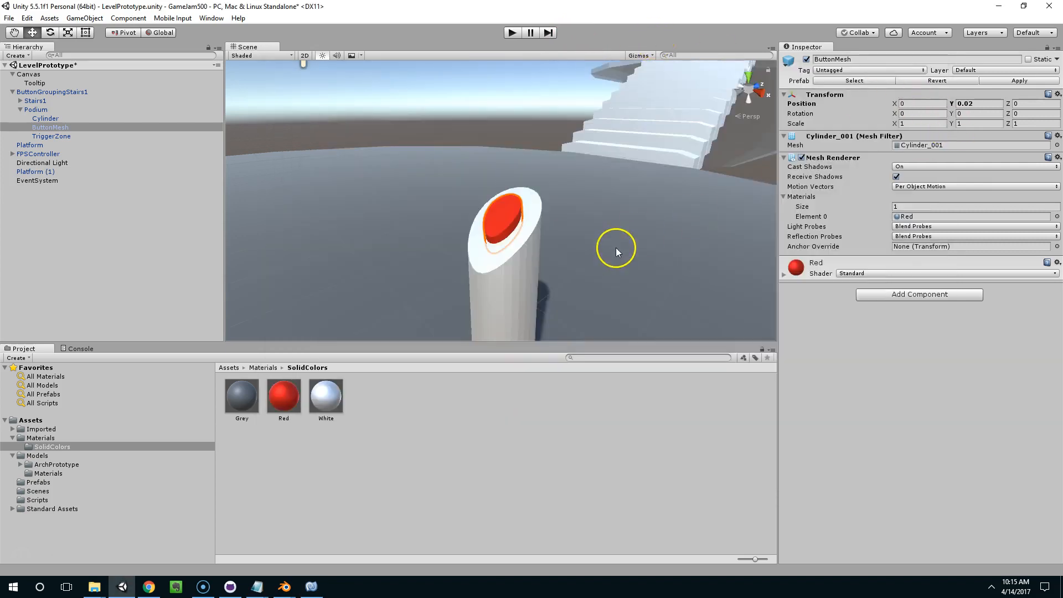
Set ButtonMesh's Y position to 0.01 and examine the raised button up close.
{"action": "middle_click_drag", "start_coordinate": [615, 247], "coordinate": [624, 231]}
{"action": "left_click", "coordinate": [961, 104]}
{"action": "type", "text": ".01"}
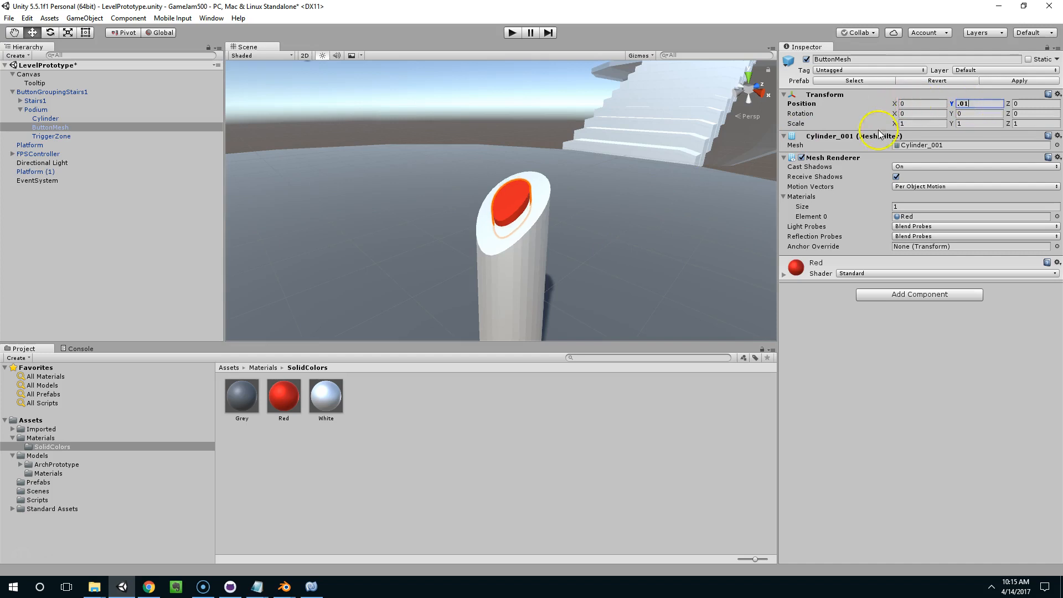
{"action": "scroll", "coordinate": [638, 253], "scroll_direction": "up", "scroll_amount": 5}
{"action": "middle_click_drag", "start_coordinate": [638, 253], "coordinate": [634, 222]}
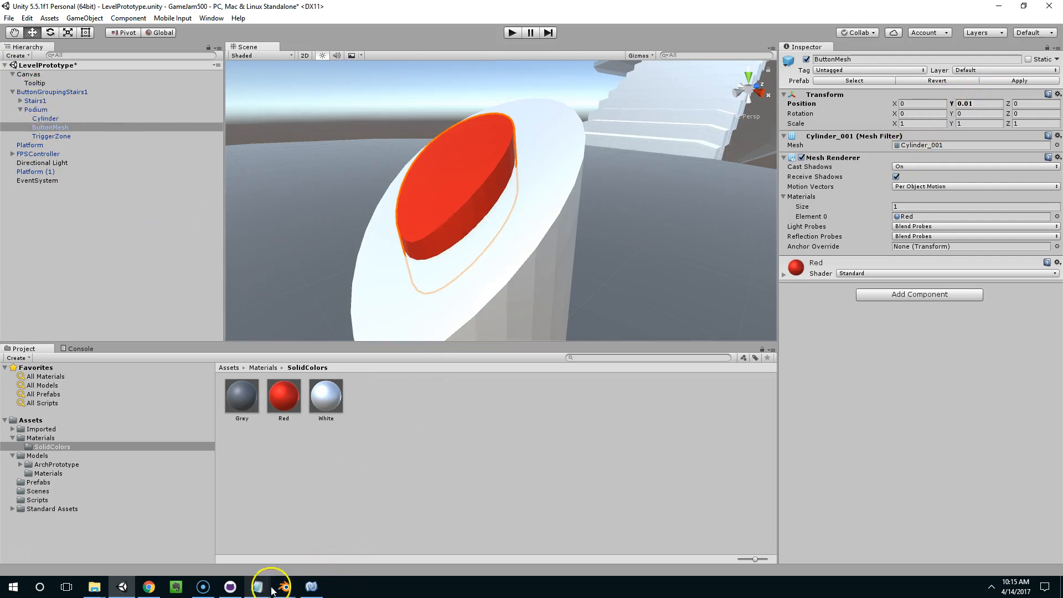
In MonoDevelop, add the line "triggered = true;" at the start of the if block in OnTriggerStay of ButtonZone.cs.
{"action": "left_click", "coordinate": [308, 587]}
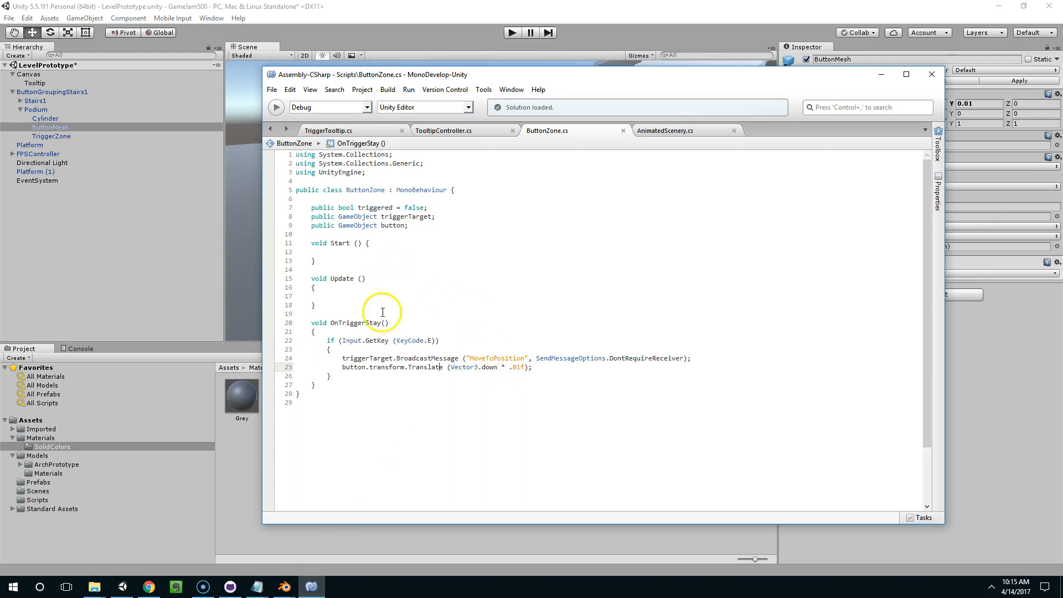
{"action": "left_click", "coordinate": [450, 223]}
{"action": "left_click", "coordinate": [366, 207]}
{"action": "left_click", "coordinate": [460, 353]}
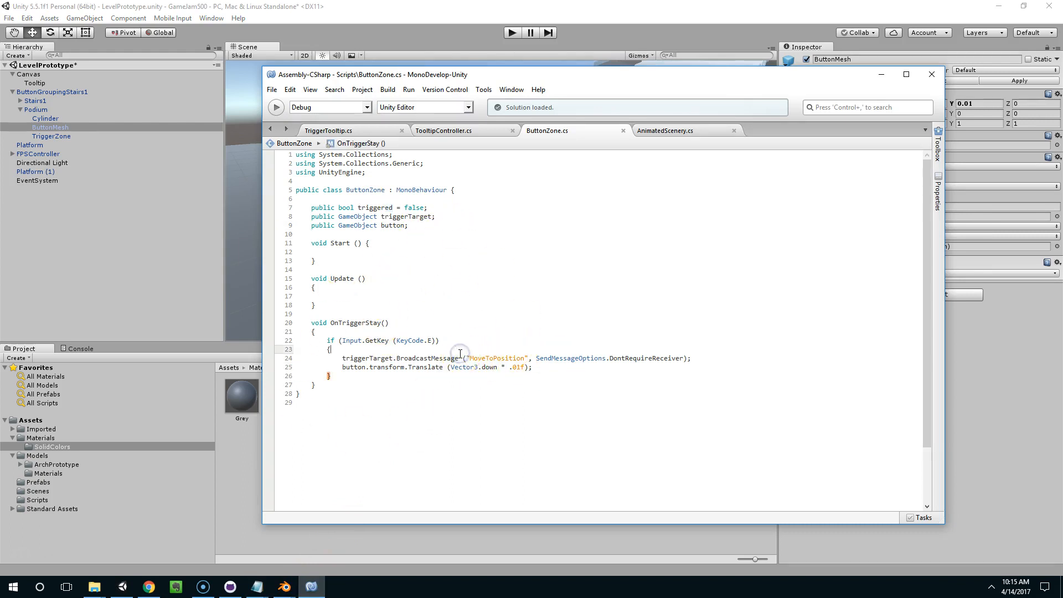
{"action": "key", "text": "Return"}
{"action": "type", "text": "triggered = true;"}
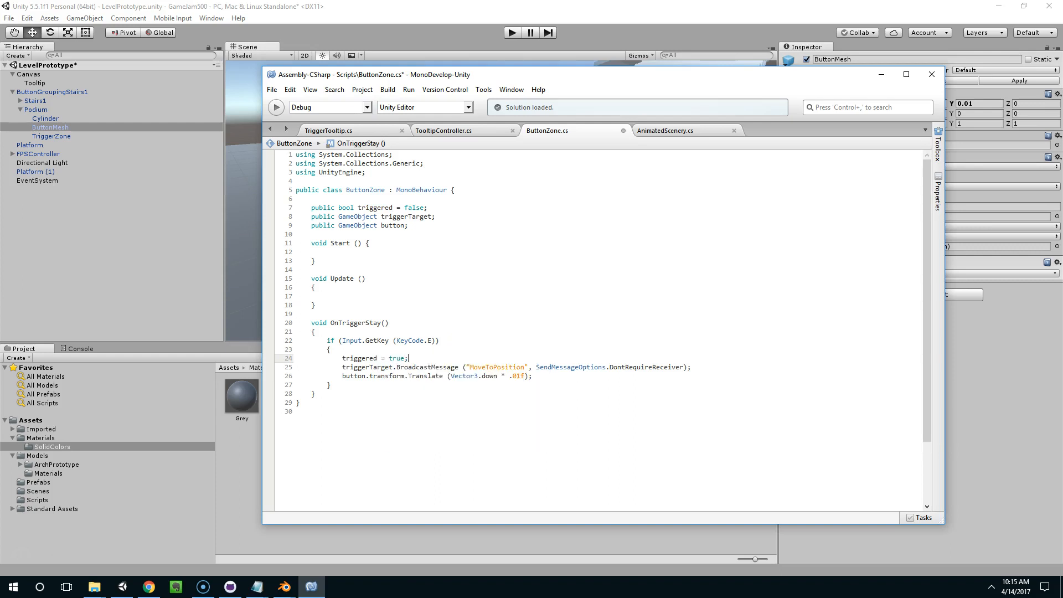
Extend the key check's condition with "&& triggered = false", save the script, and try to run the level in Unity.
{"action": "left_click", "coordinate": [437, 342]}
{"action": "type", "text": "&& triggered = false"}
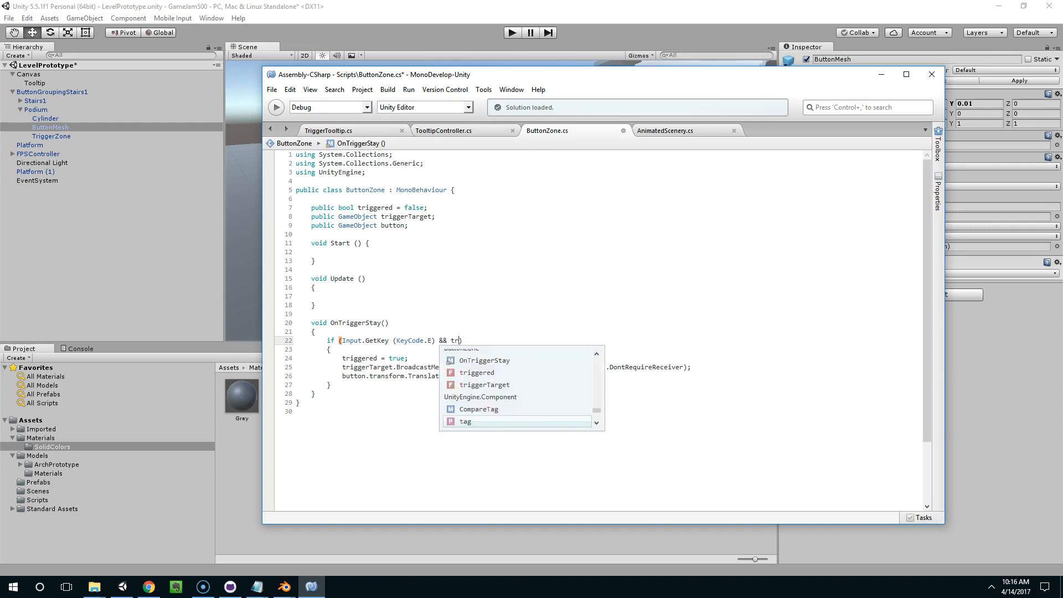
{"action": "key", "text": "ctrl+s"}
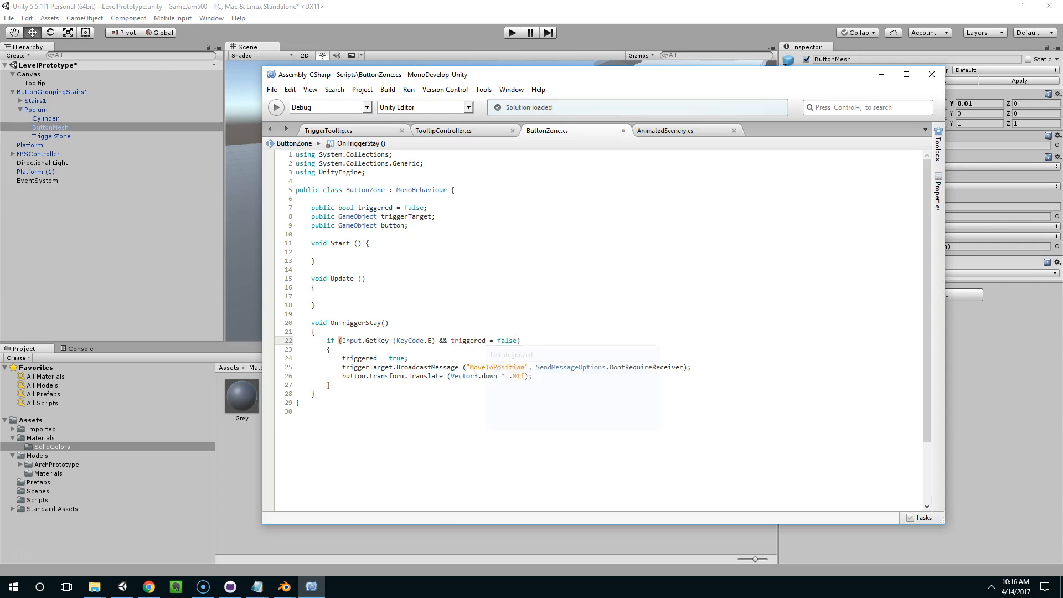
{"action": "left_click", "coordinate": [653, 8]}
{"action": "left_click", "coordinate": [512, 32]}
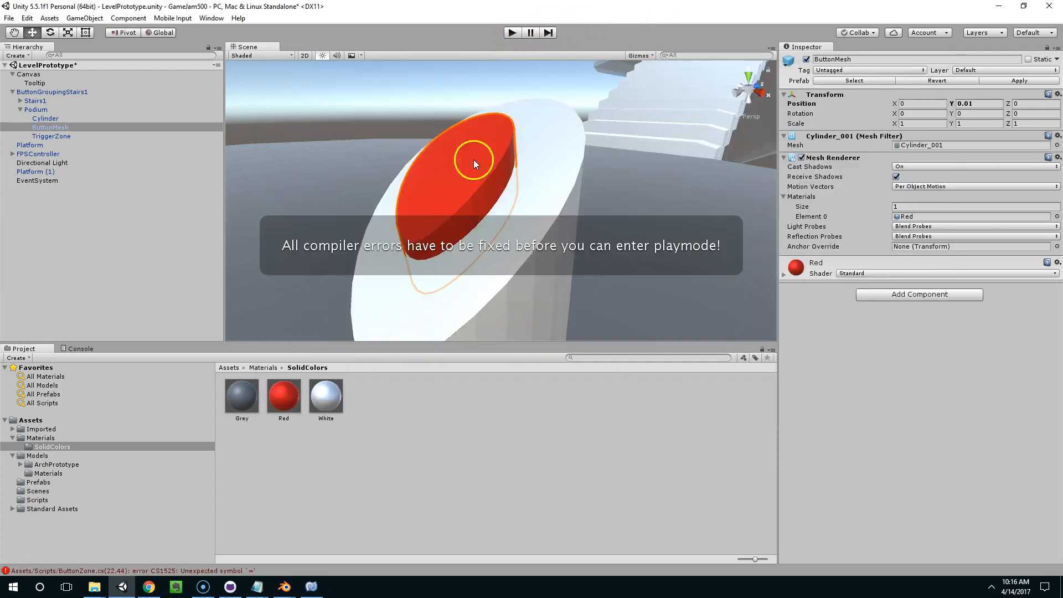
Correct the condition in ButtonZone.cs to "triggered == false", and test the button's movement in a Unity run.
{"action": "left_click", "coordinate": [311, 586]}
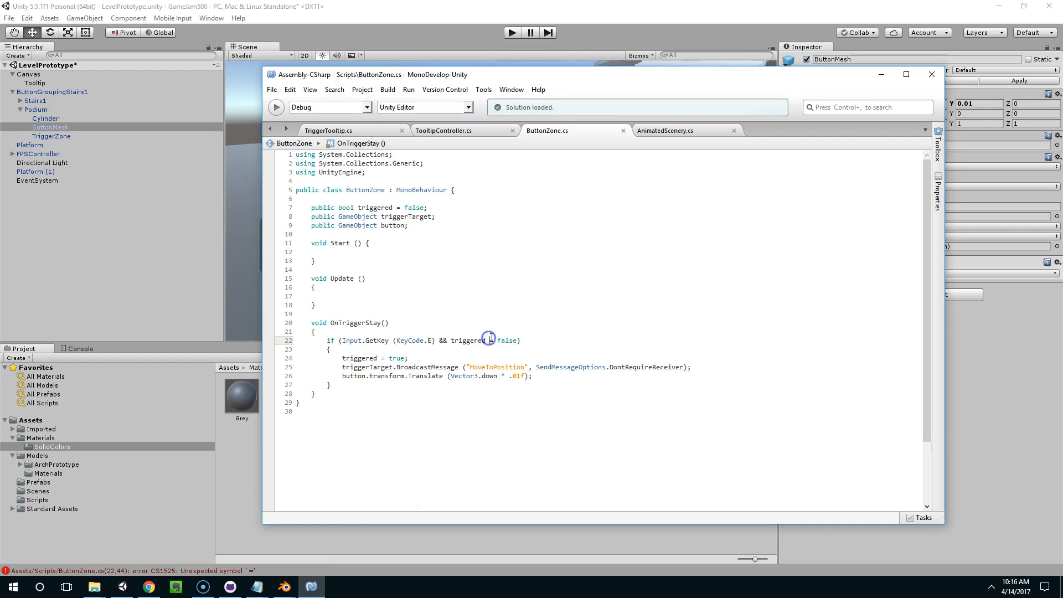
{"action": "left_click", "coordinate": [509, 32]}
{"action": "left_click", "coordinate": [510, 32]}
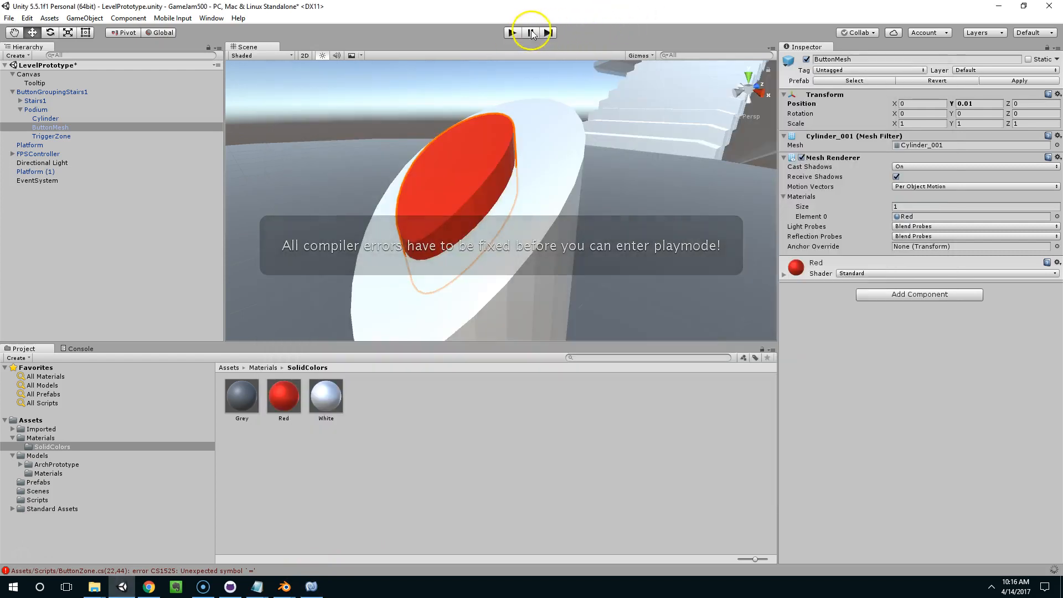
{"action": "left_click", "coordinate": [509, 32]}
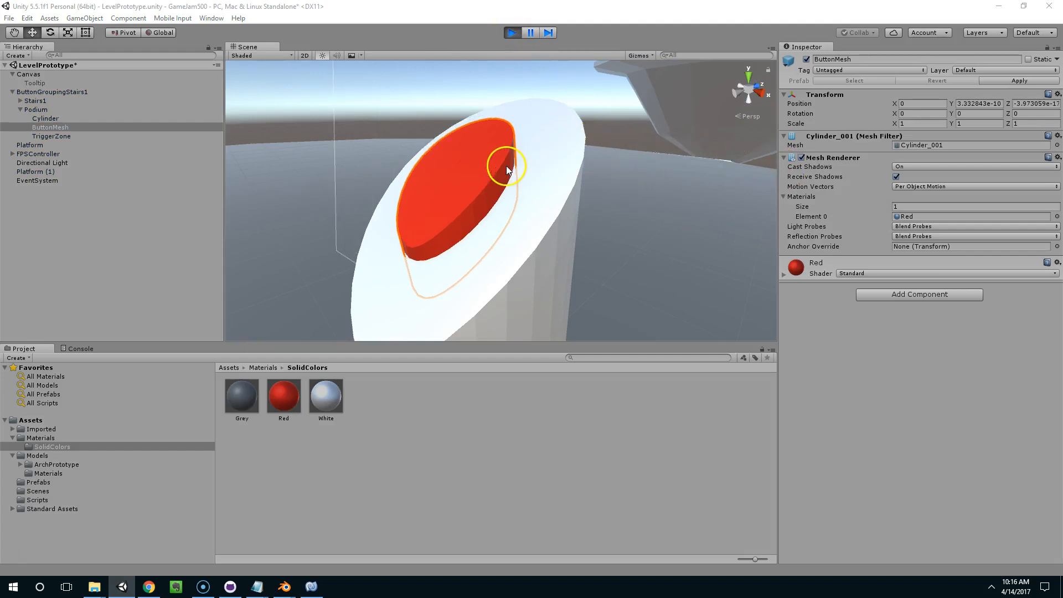
{"action": "left_click", "coordinate": [512, 33]}
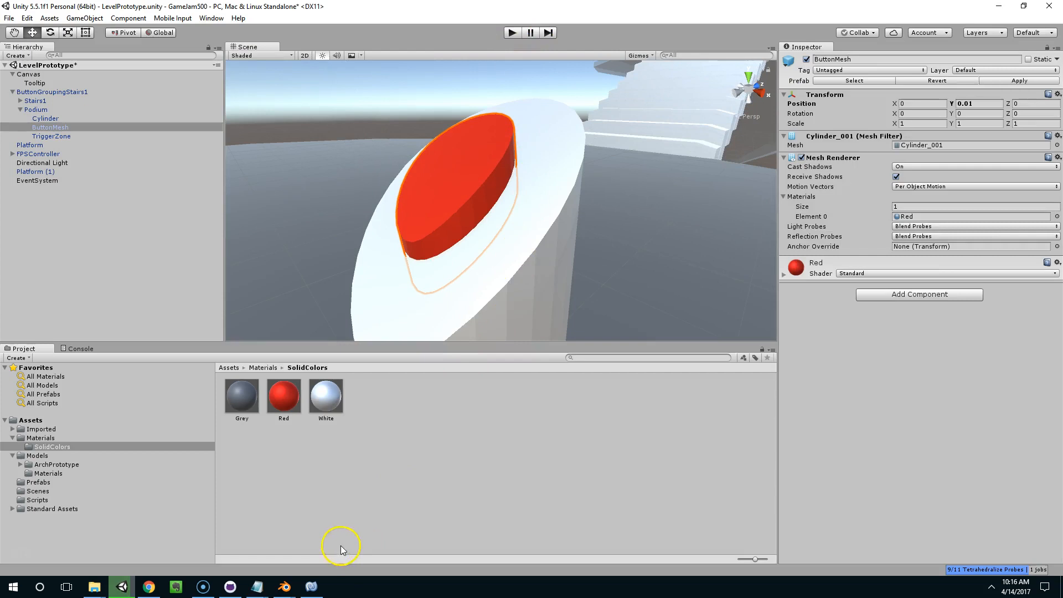
Set the Translate distance in OnTriggerStay of ButtonZone.cs to .03f in MonoDevelop.
{"action": "left_click", "coordinate": [311, 586]}
{"action": "left_click", "coordinate": [515, 375]}
{"action": "type", "text": "1"}
{"action": "type", "text": "."}
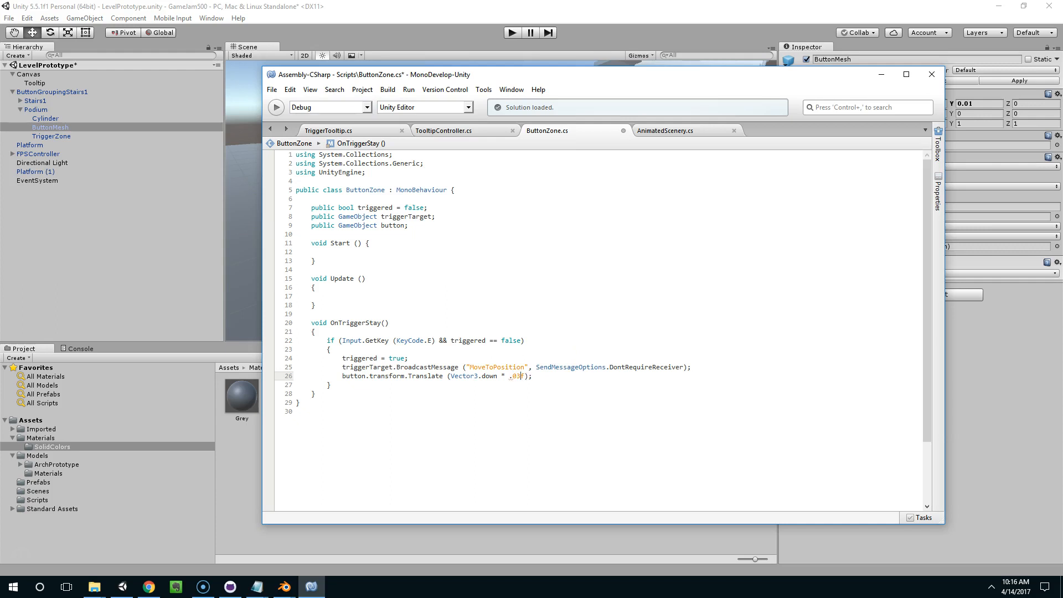
Return to Unity and dock the detached Game view beside the Scene view.
{"action": "left_click", "coordinate": [514, 34]}
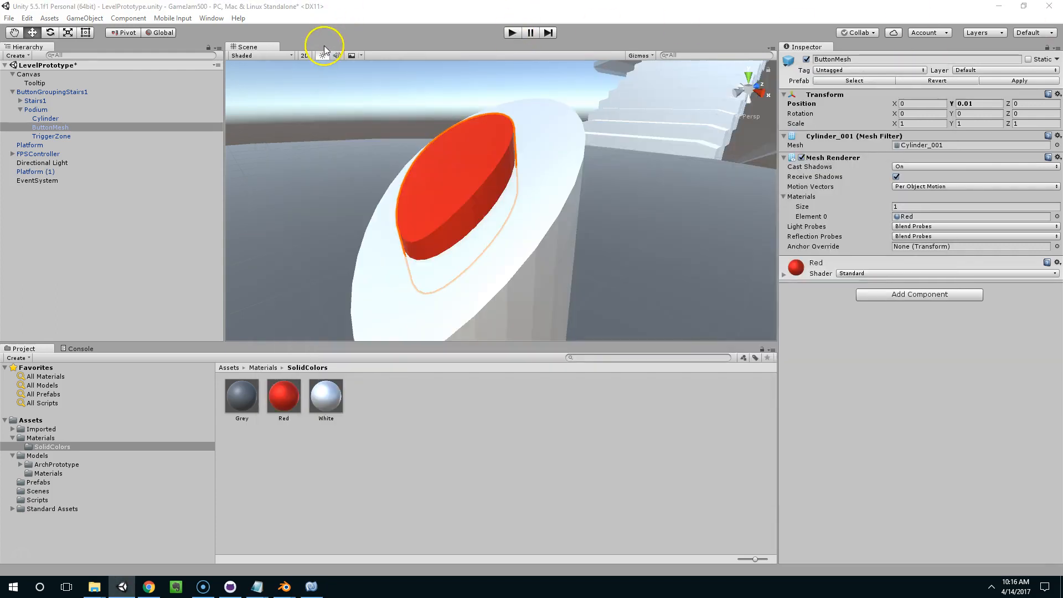
{"action": "left_click_drag", "start_coordinate": [1062, 80], "coordinate": [577, 135]}
{"action": "left_click_drag", "start_coordinate": [476, 138], "coordinate": [344, 48]}
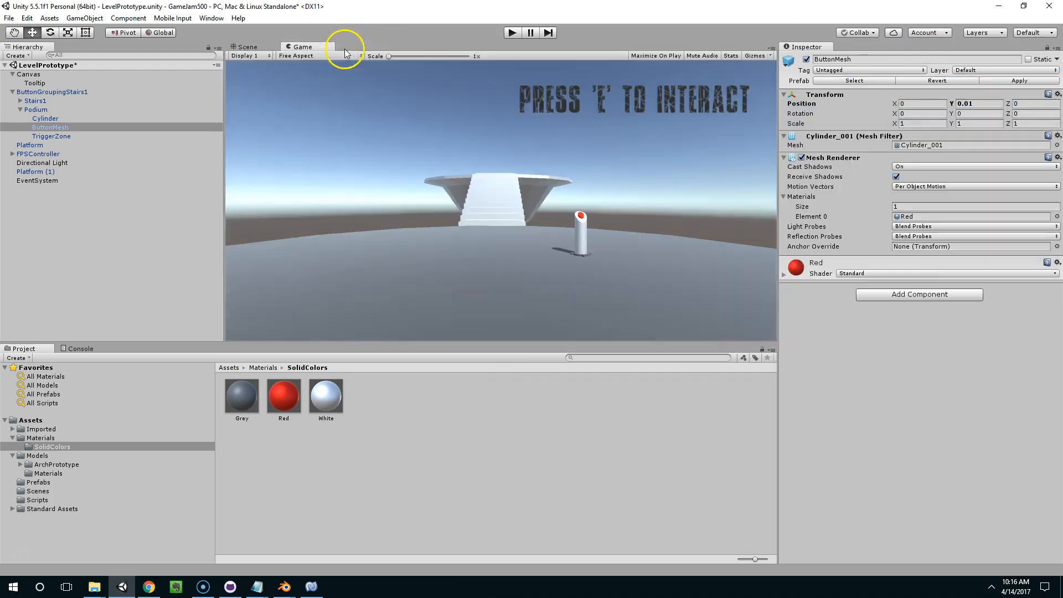
Run the level, walk up to the podium, activate the button to check how far it sinks, and stop the game.
{"action": "left_click", "coordinate": [511, 33]}
{"action": "key", "text": "w"}
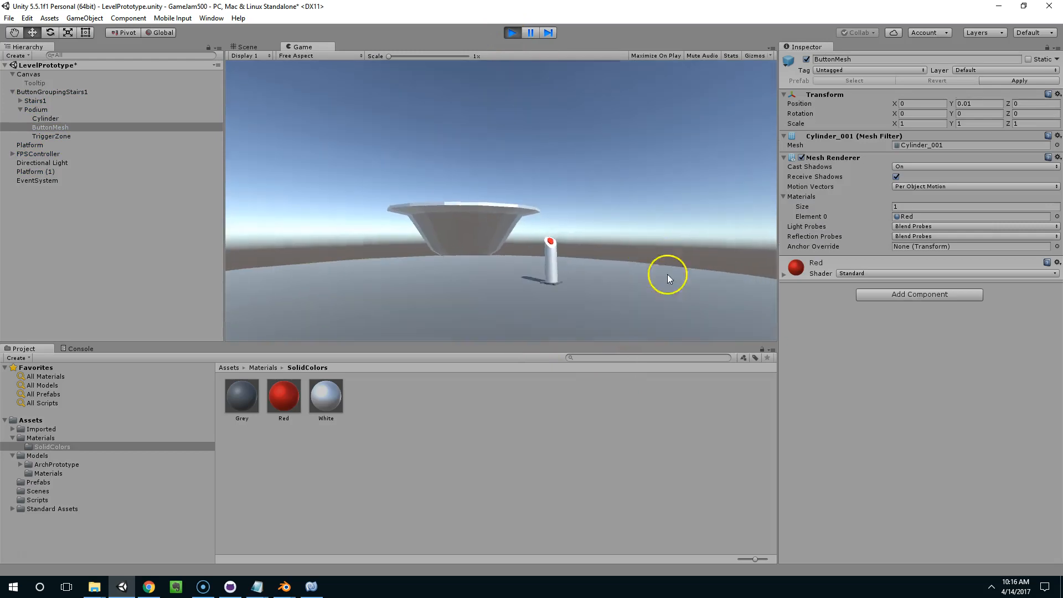
{"action": "key", "text": "e"}
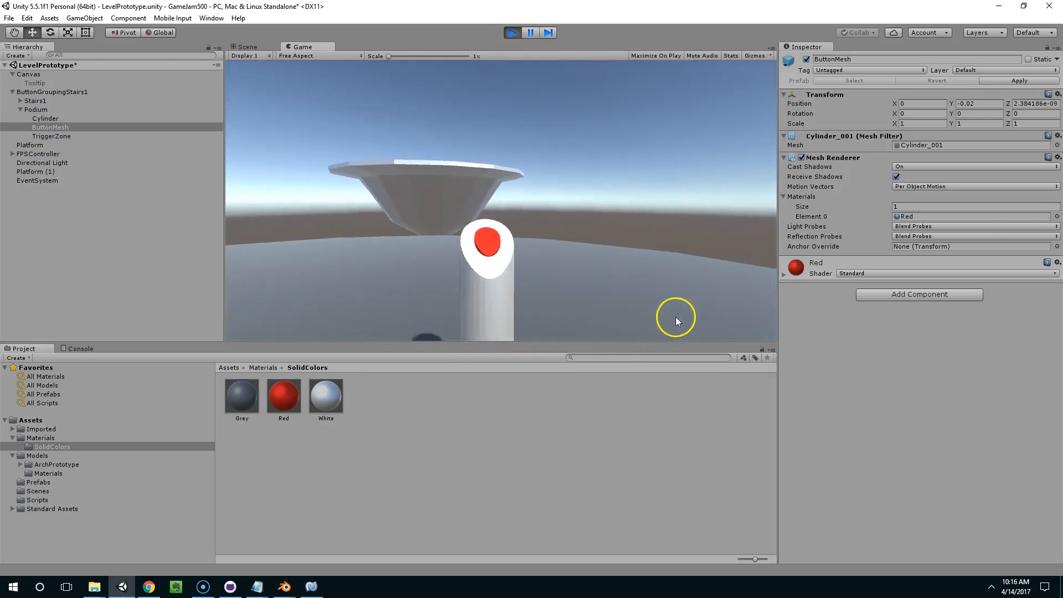
{"action": "key", "text": "w"}
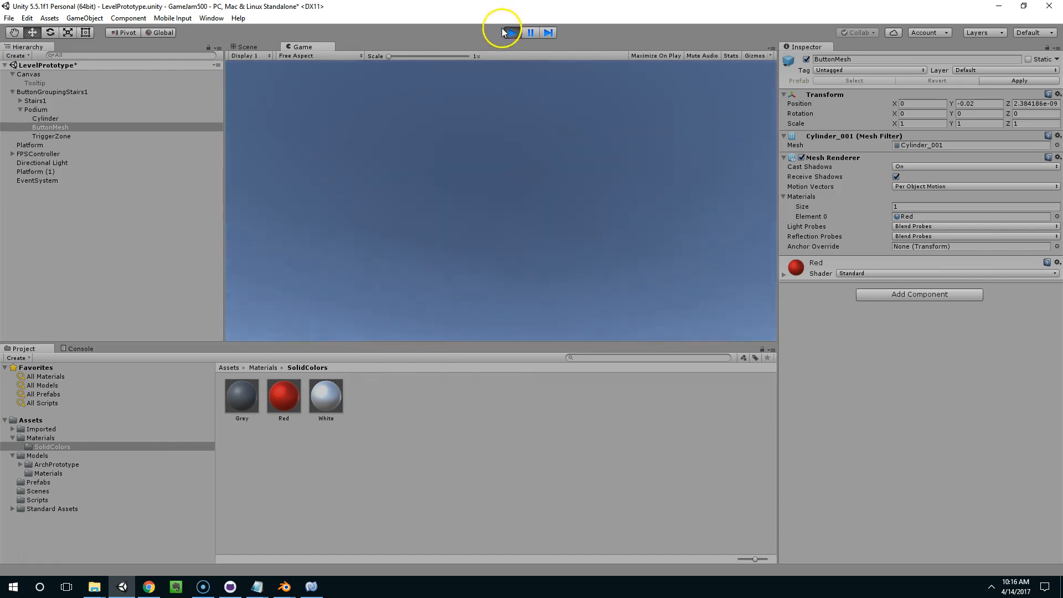
{"action": "left_click", "coordinate": [512, 32]}
Duplicate the Red material in Unity's SolidColors folder and name the copy Blue.
{"action": "left_click", "coordinate": [312, 586]}
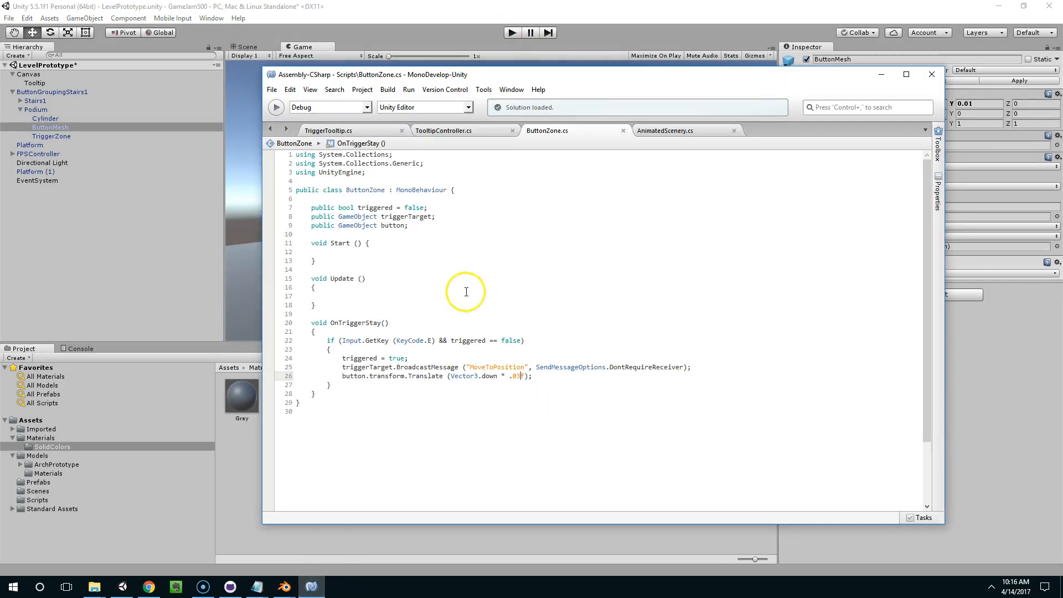
{"action": "left_click", "coordinate": [241, 462]}
{"action": "left_click", "coordinate": [319, 404]}
{"action": "left_click", "coordinate": [284, 396]}
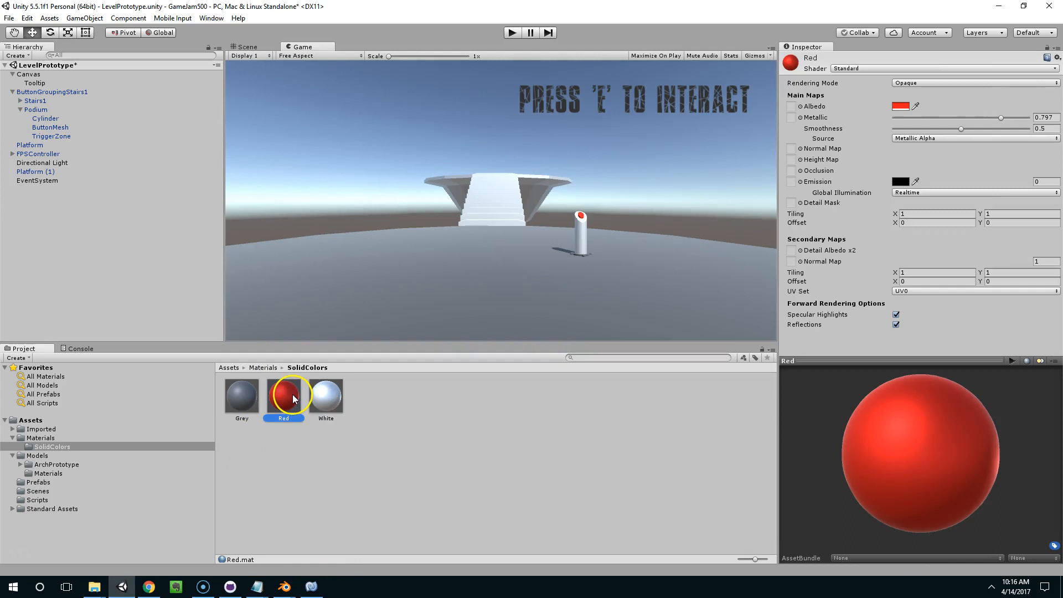
{"action": "key", "text": "ctrl+d"}
{"action": "left_click", "coordinate": [325, 415]}
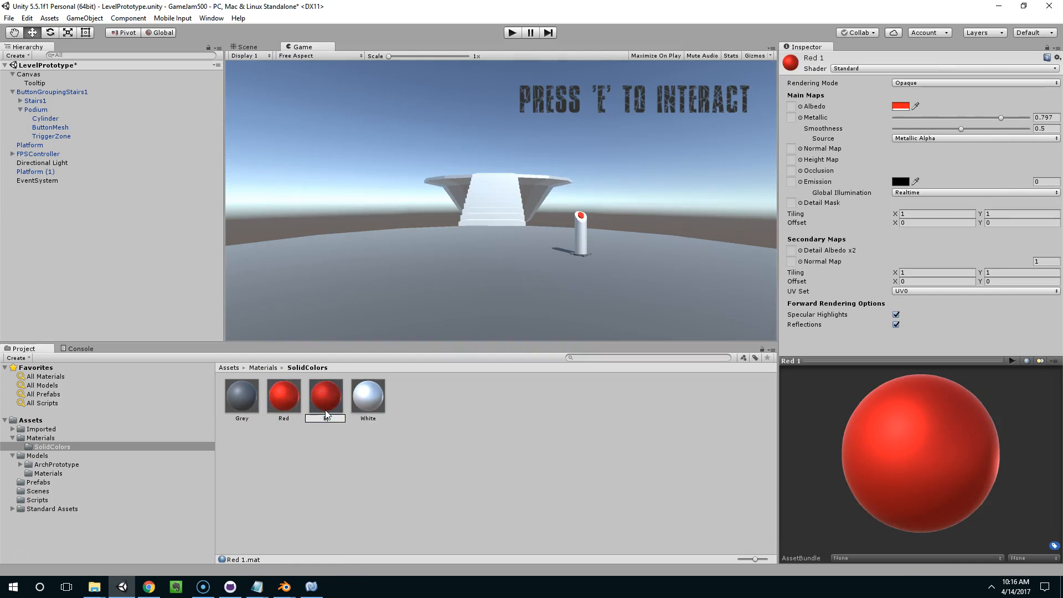
{"action": "key", "text": "Return"}
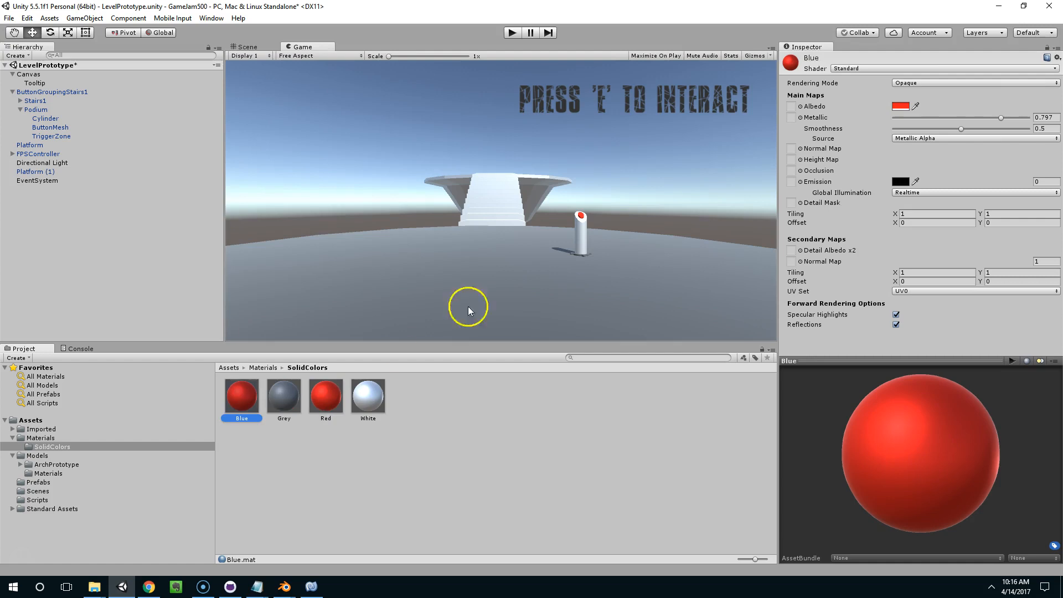
Set the Blue material's albedo to a bright cyan, hex 26FFD9FF.
{"action": "left_click", "coordinate": [901, 107]}
{"action": "left_click_drag", "start_coordinate": [838, 322], "coordinate": [836, 326]}
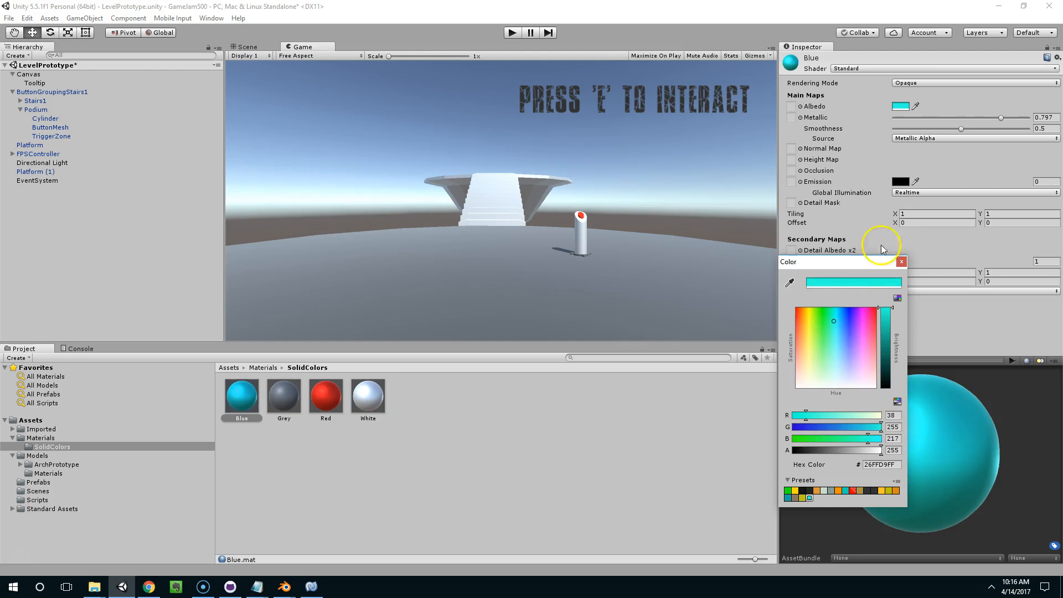
{"action": "left_click", "coordinate": [901, 261]}
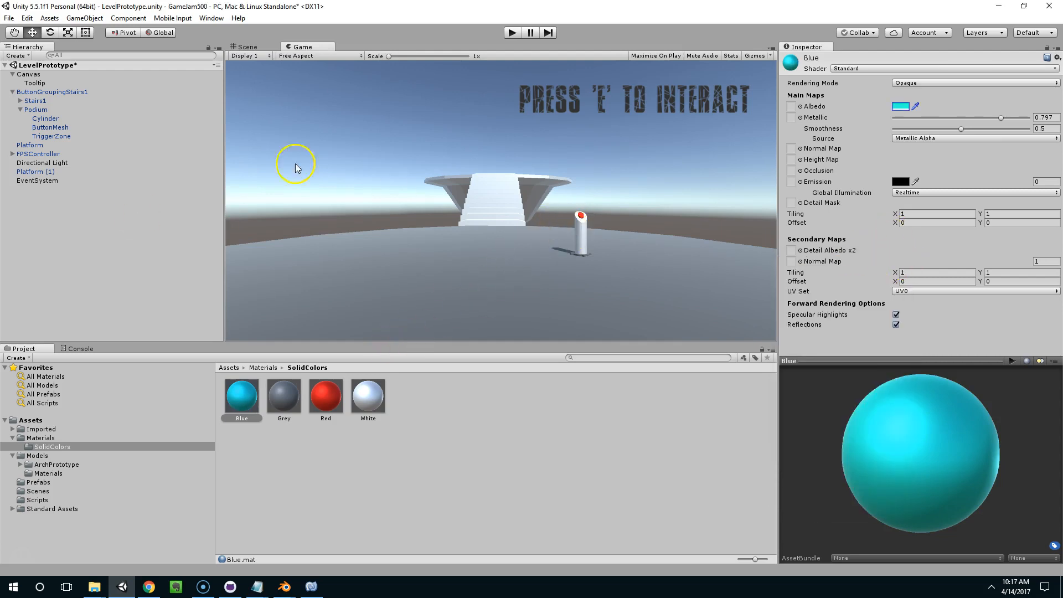
In MonoDevelop, declare "public Material lightBlue;" below the button variable in ButtonZone.cs, and return to Unity.
{"action": "left_click", "coordinate": [310, 586]}
{"action": "left_click", "coordinate": [450, 227]}
{"action": "key", "text": "Return"}
{"action": "type", "text": "public"}
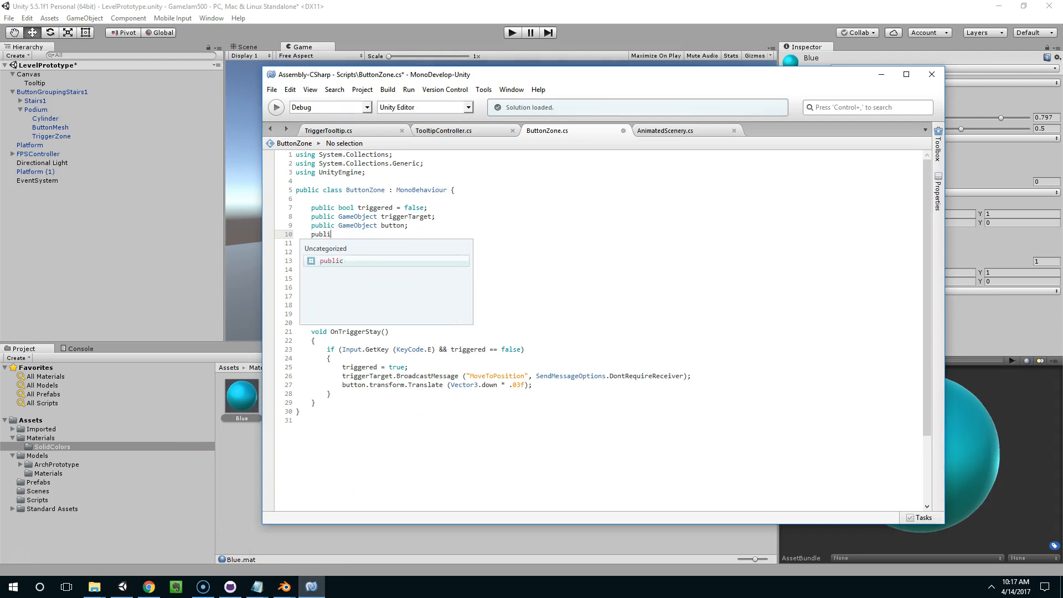
{"action": "type", "text": "ial lightBlue;"}
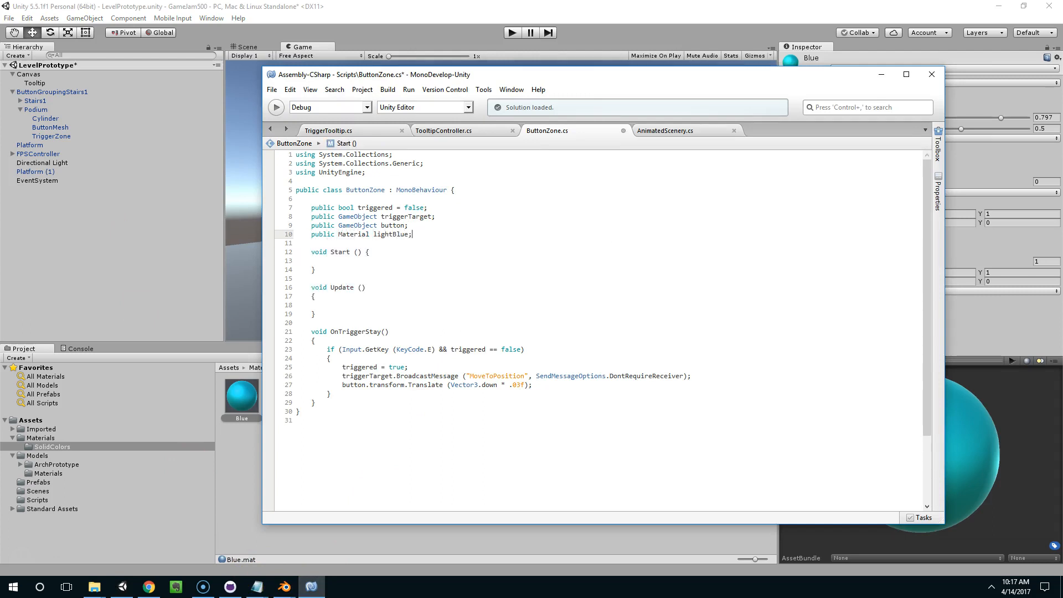
{"action": "left_click", "coordinate": [427, 21]}
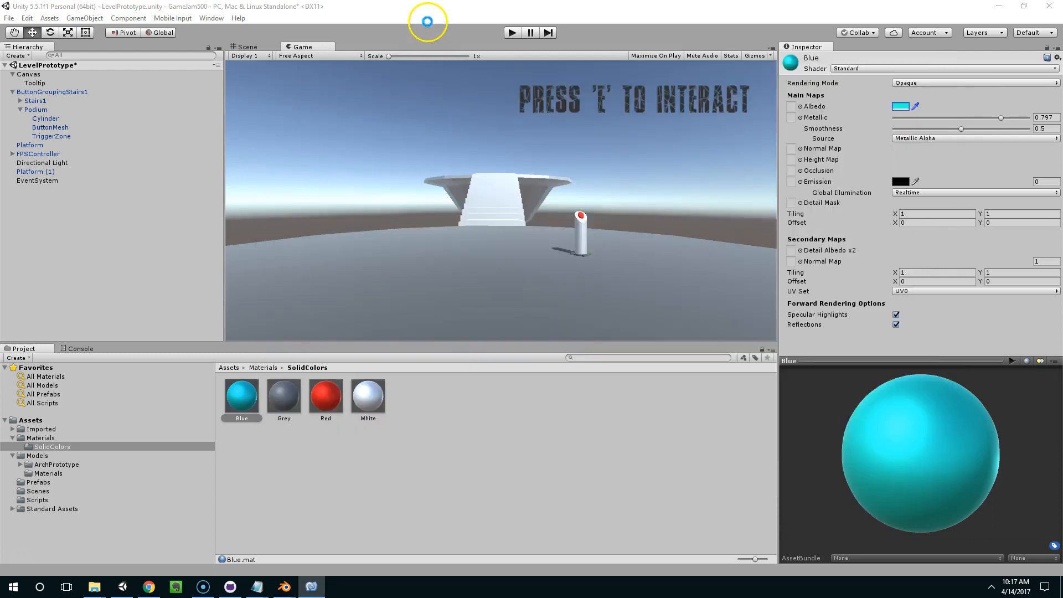
Assign the Blue material to Light Blue in TriggerZone's Button Zone script and apply the change to the prefab.
{"action": "left_click", "coordinate": [62, 129]}
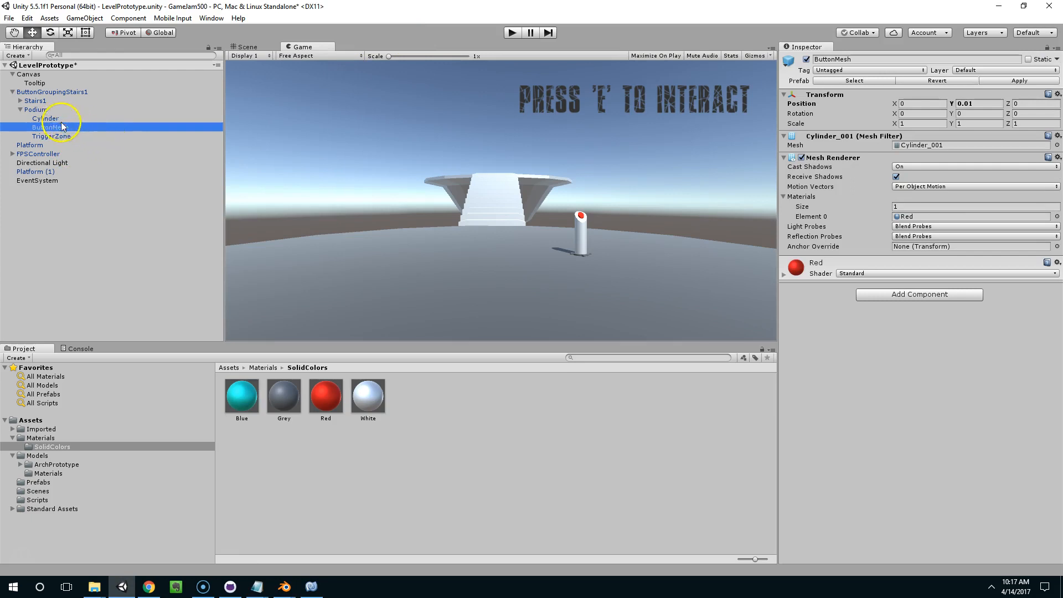
{"action": "left_click", "coordinate": [56, 136]}
{"action": "left_click_drag", "start_coordinate": [242, 395], "coordinate": [898, 406]}
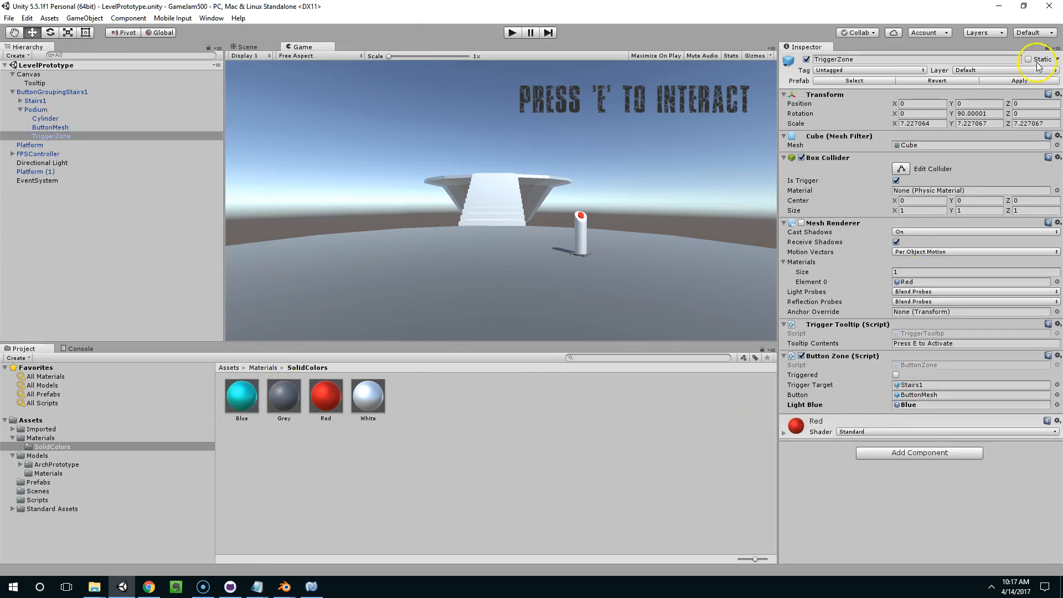
{"action": "left_click", "coordinate": [1026, 81]}
In MonoDevelop, start a line below the Translate call in OnTriggerStay with button.GetComponent<MeshRenderer>() and look through its material properties.
{"action": "left_click", "coordinate": [323, 580]}
{"action": "left_click", "coordinate": [595, 378]}
{"action": "key", "text": "Return"}
{"action": "type", "text": "but"}
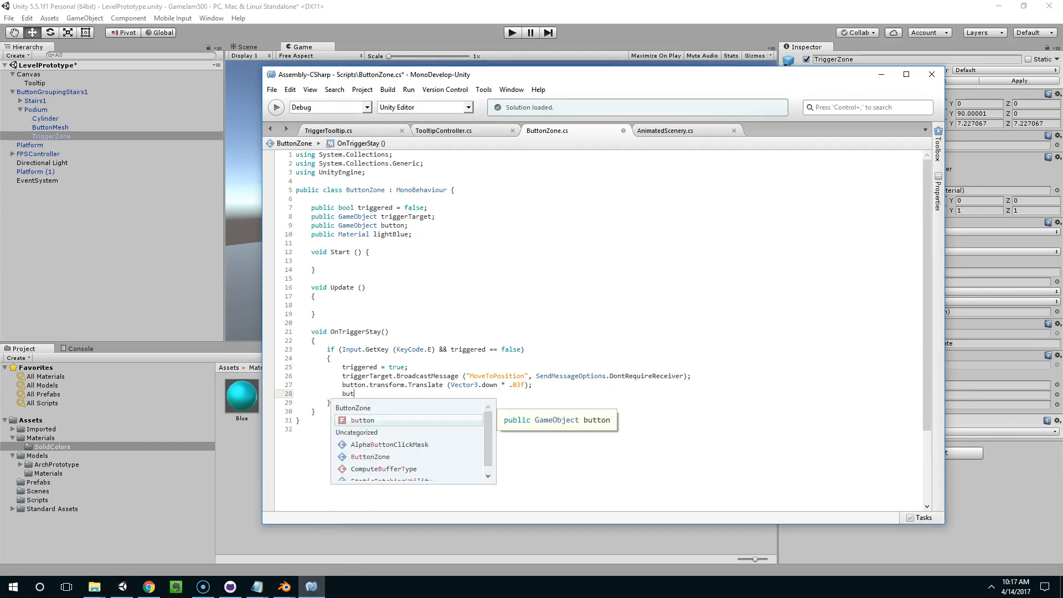
{"action": "type", "text": "ton.getComponent<"}
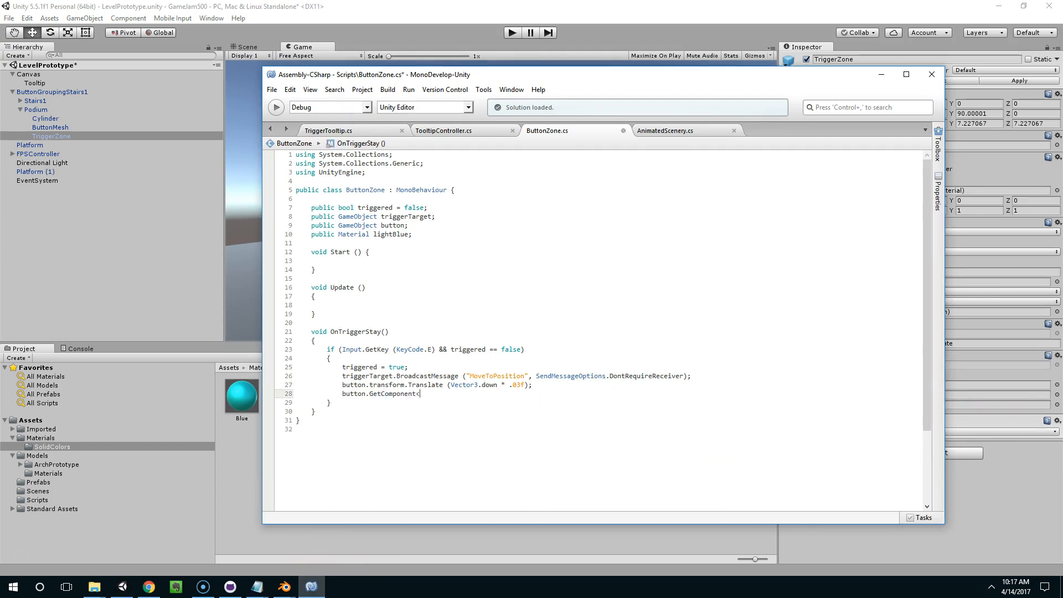
{"action": "type", "text": "Meshre>().m"}
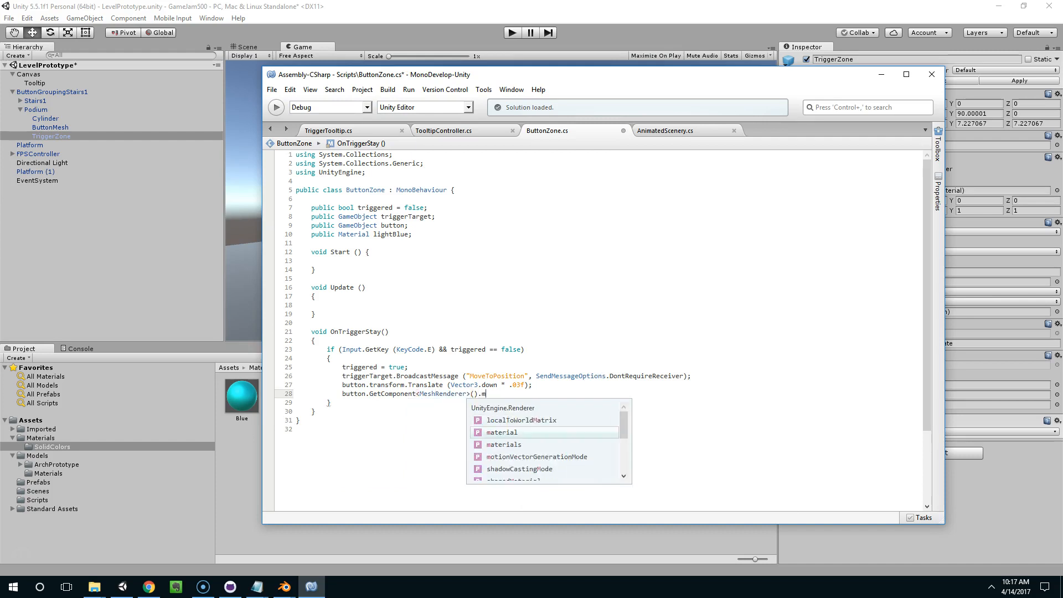
{"action": "type", "text": "aterial "}
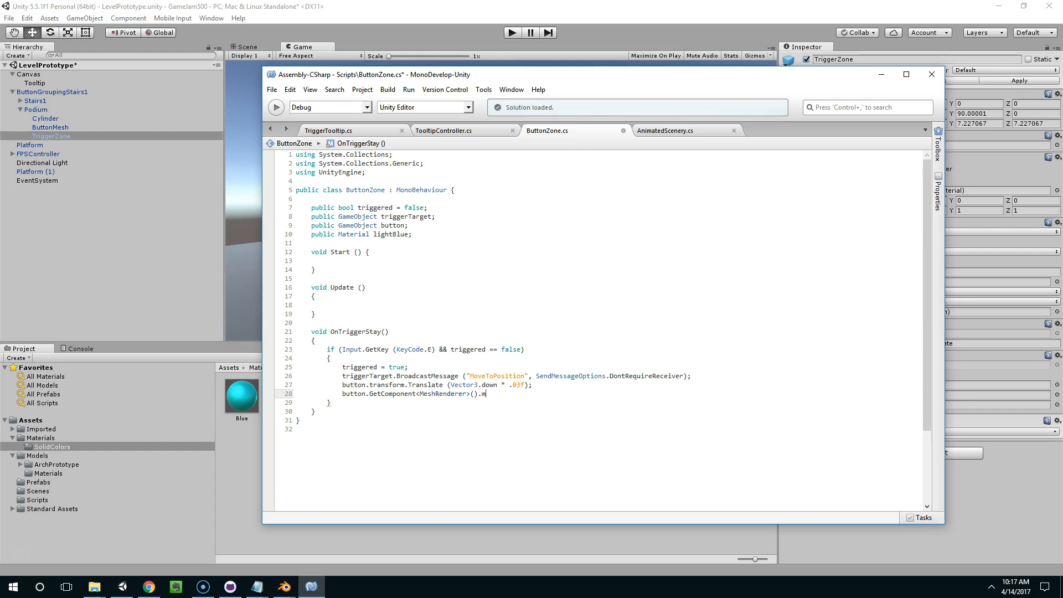
{"action": "type", "text": ".m"}
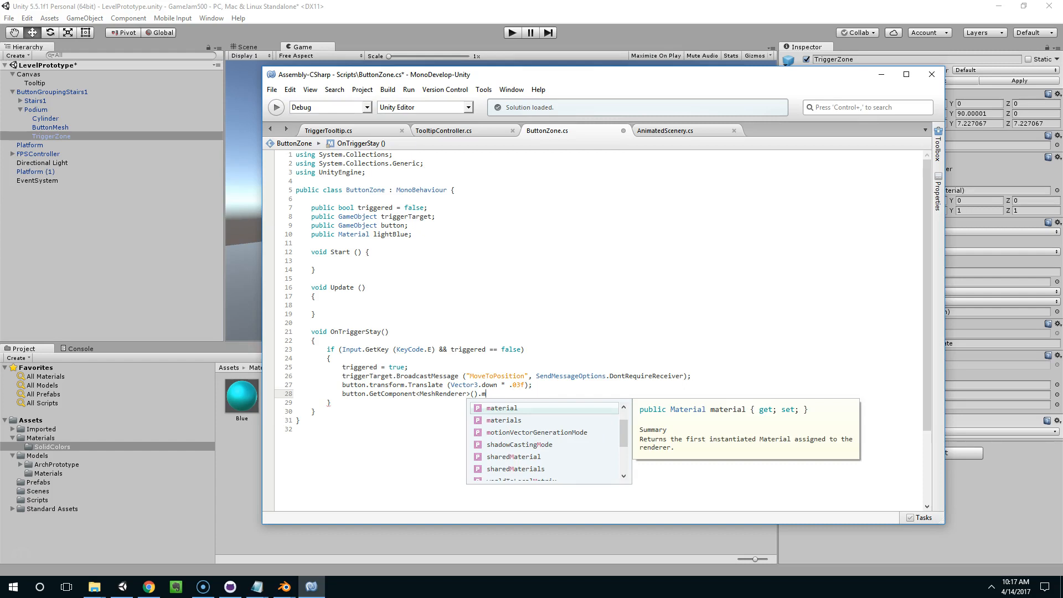
{"action": "left_click", "coordinate": [535, 422]}
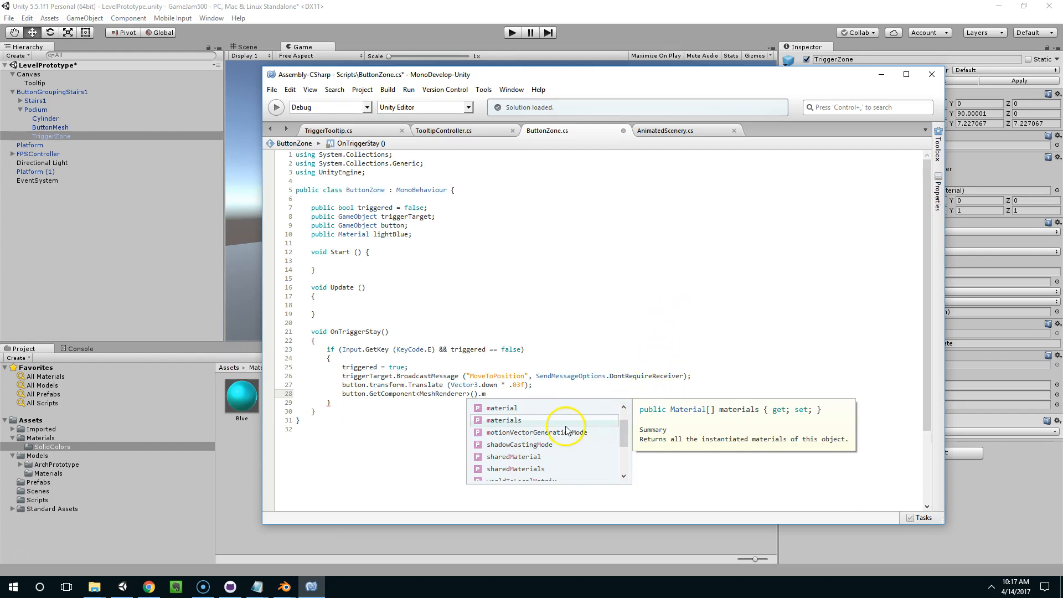
Return to Unity and examine the Materials list in ButtonMesh's Mesh Renderer.
{"action": "left_click_drag", "start_coordinate": [664, 79], "coordinate": [483, 159]}
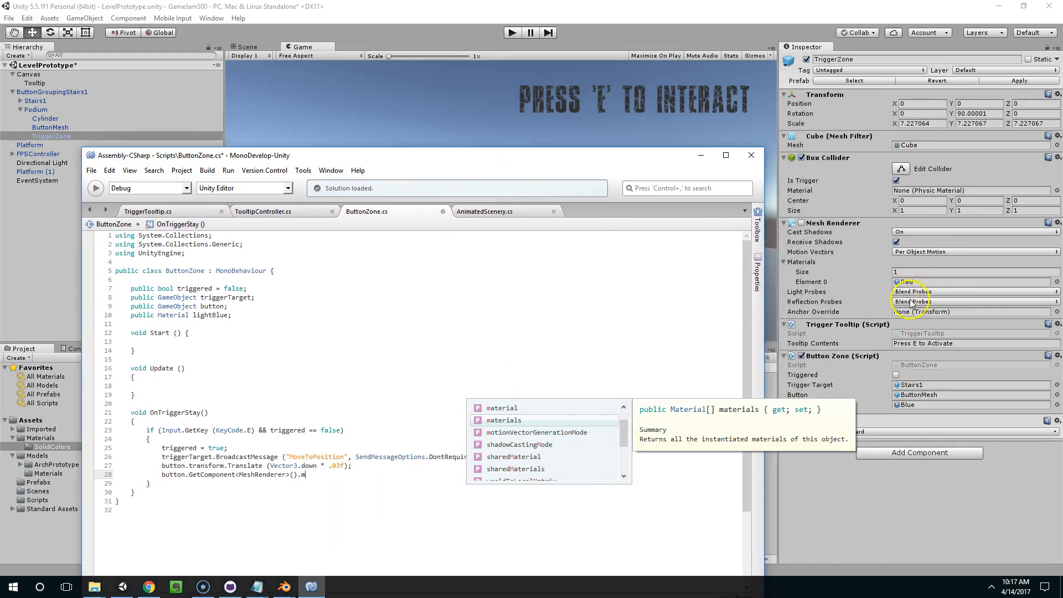
{"action": "left_click", "coordinate": [58, 134]}
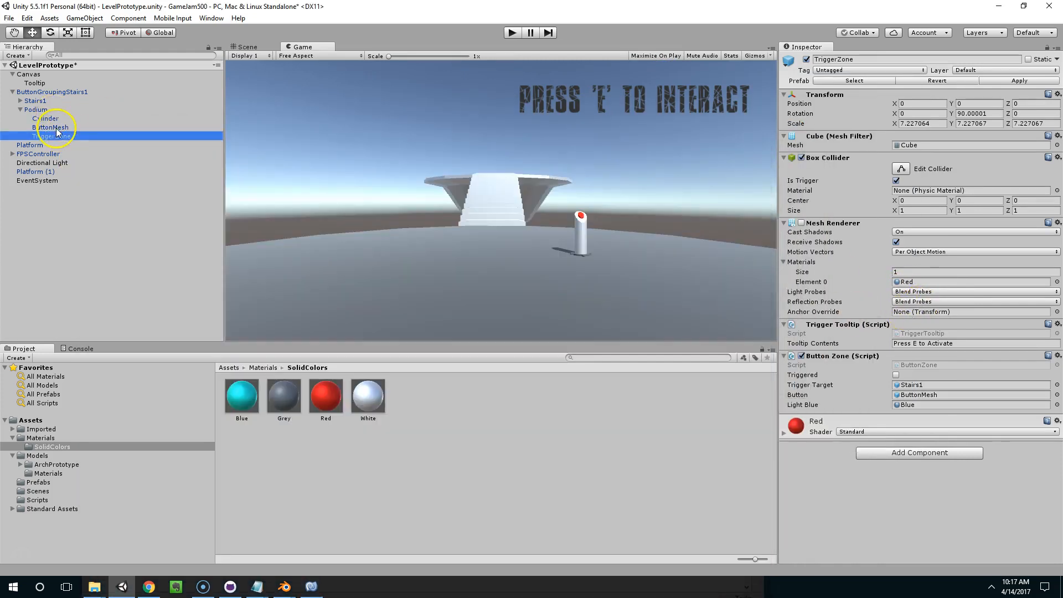
{"action": "left_click", "coordinate": [55, 127]}
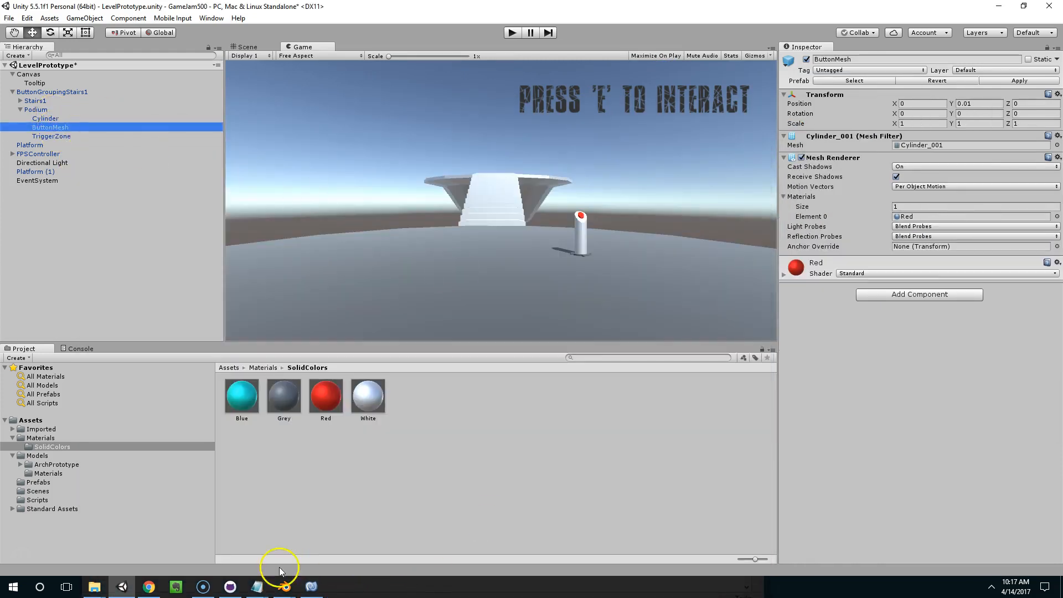
Complete the MeshRenderer line in ButtonZone.cs with ".material = lightBlue;" in MonoDevelop and return to Unity.
{"action": "left_click", "coordinate": [311, 586]}
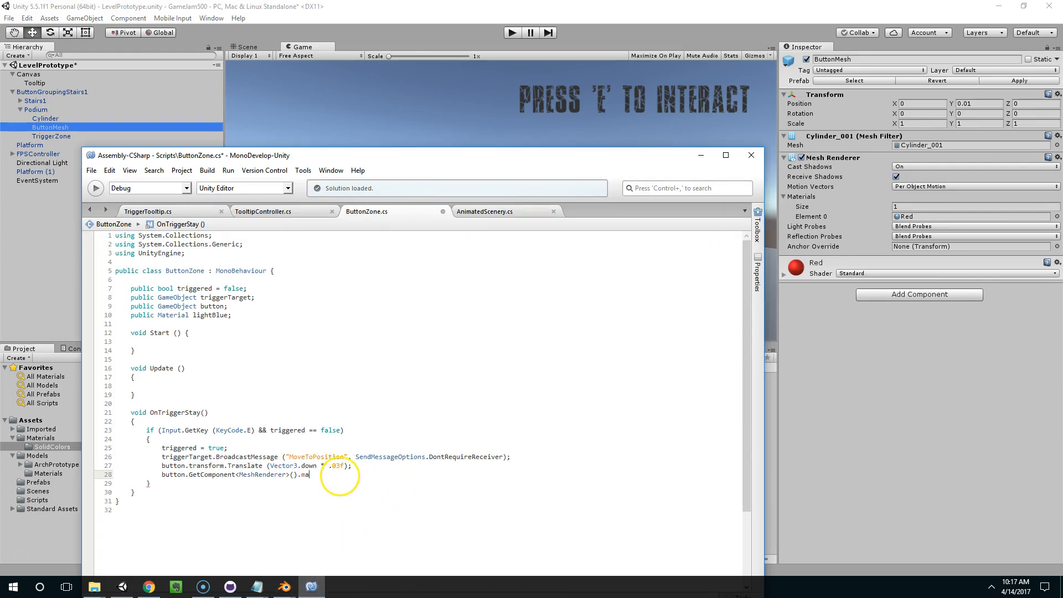
{"action": "type", "text": "rial = lightBlue;"}
{"action": "left_click", "coordinate": [338, 91]}
Run the level, activate the podium's button to check its color change and the stairs, and stop the game.
{"action": "left_click", "coordinate": [512, 32]}
{"action": "left_click", "coordinate": [528, 34]}
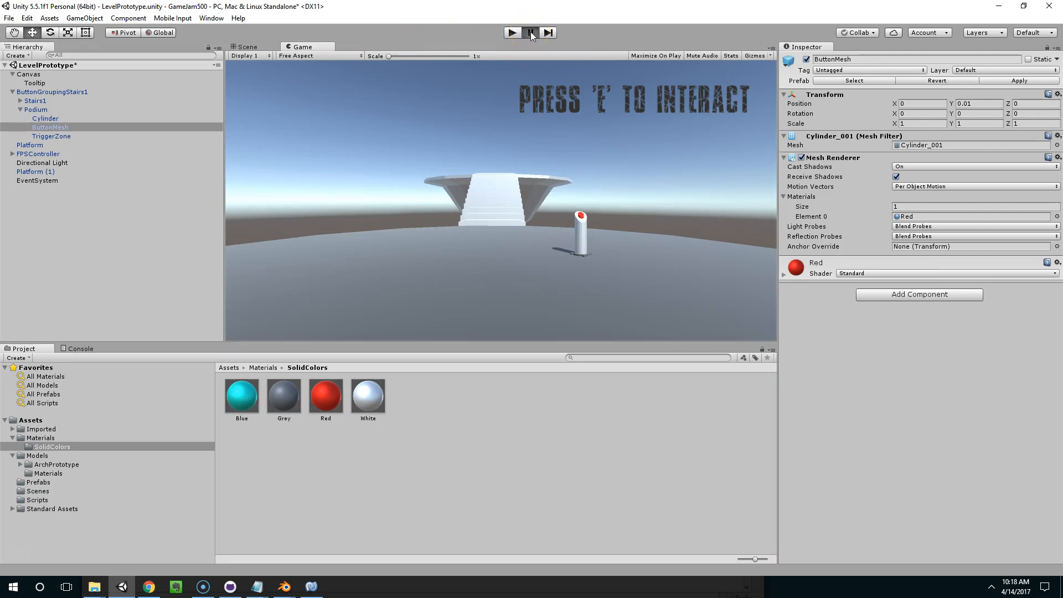
{"action": "left_click", "coordinate": [519, 33]}
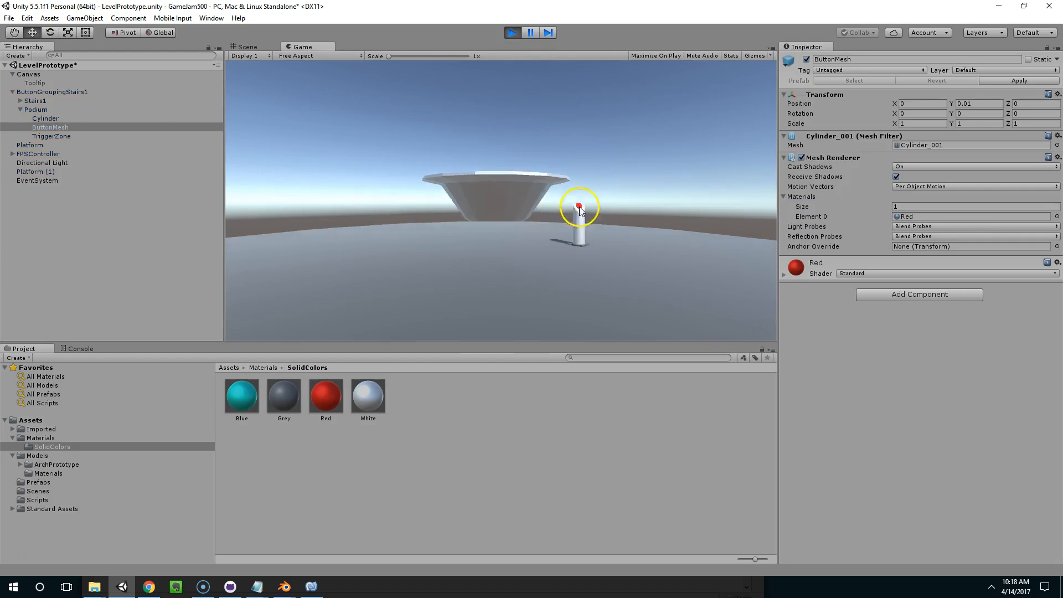
{"action": "key", "text": "w"}
{"action": "key", "text": "e"}
{"action": "key", "text": "s"}
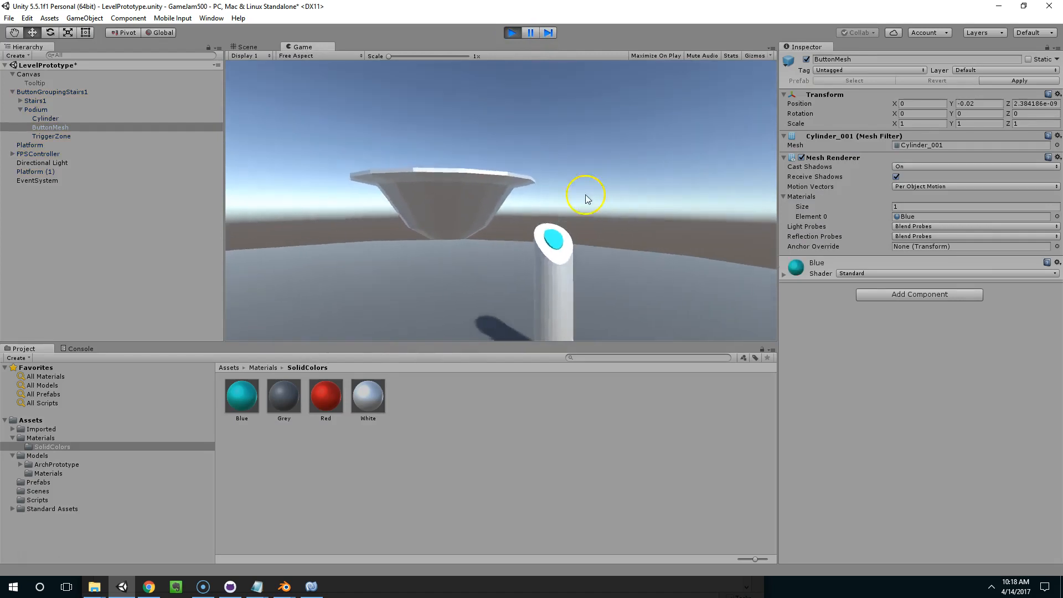
{"action": "key", "text": "a"}
{"action": "key", "text": "w"}
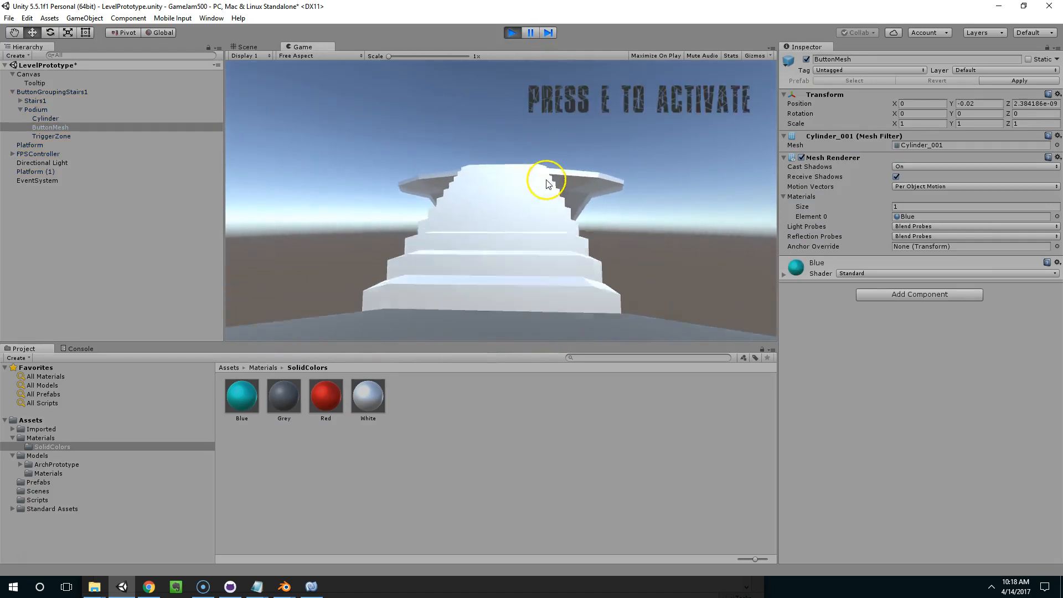
{"action": "key", "text": "s"}
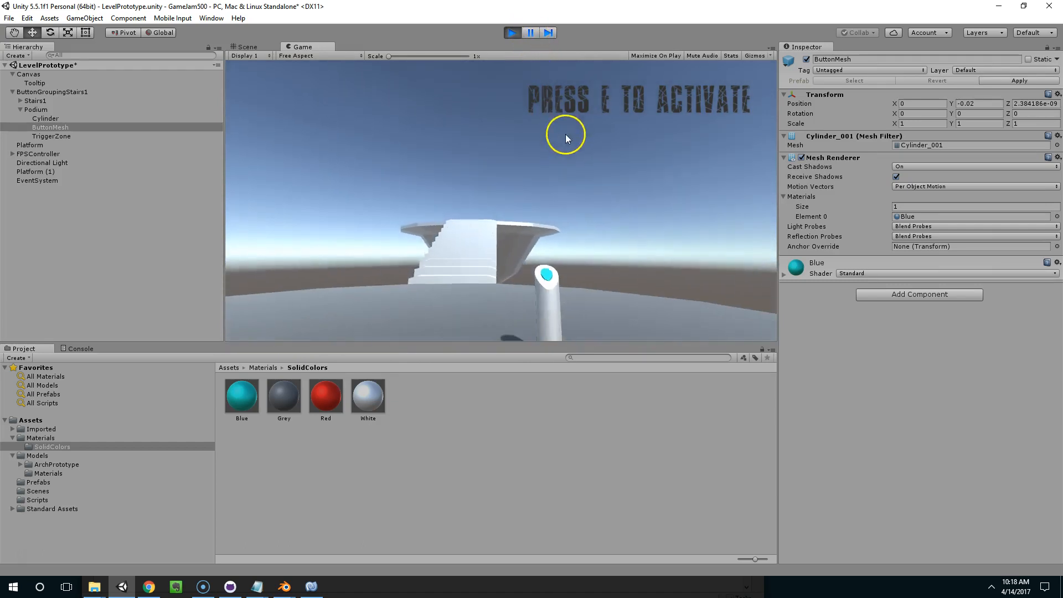
{"action": "key", "text": "ctrl+p"}
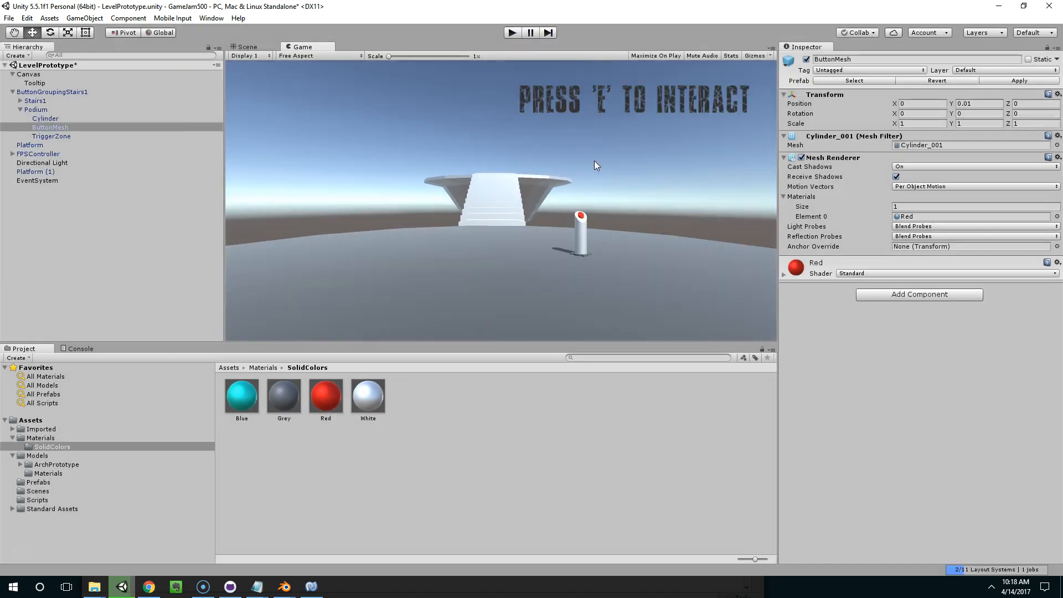
{"action": "left_click", "coordinate": [512, 32]}
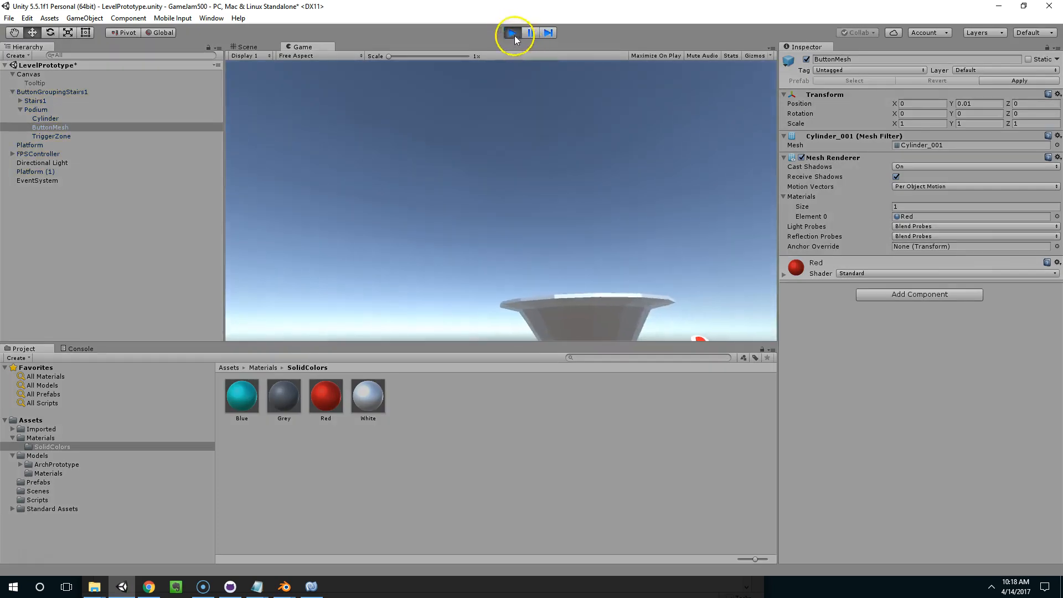
{"action": "left_click", "coordinate": [512, 33]}
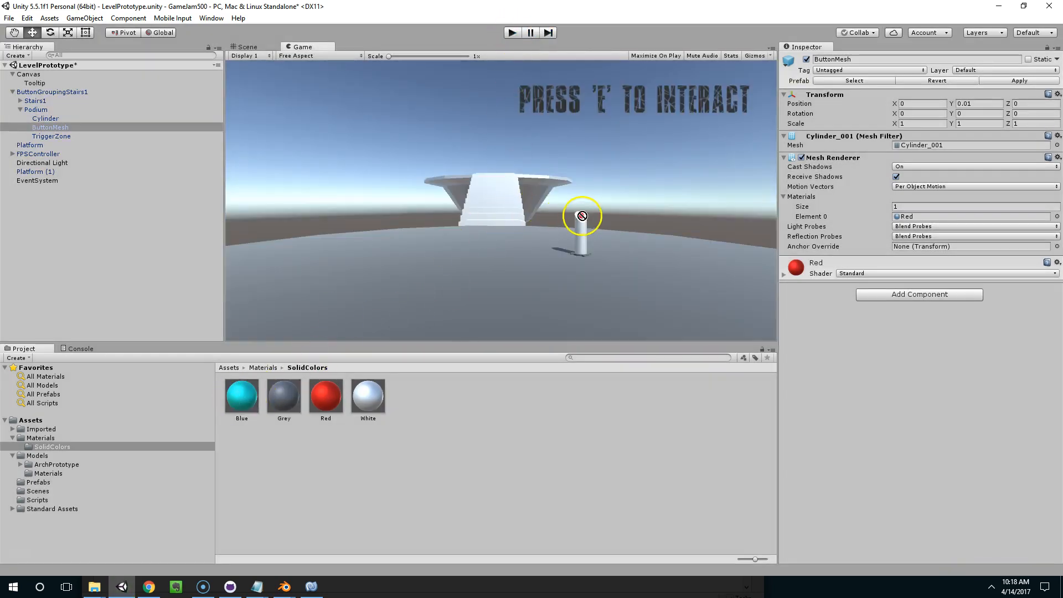
Apply the Blue material to the podium's button mesh in the Scene view.
{"action": "left_click", "coordinate": [259, 48]}
{"action": "scroll", "coordinate": [520, 192], "scroll_direction": "down", "scroll_amount": 5}
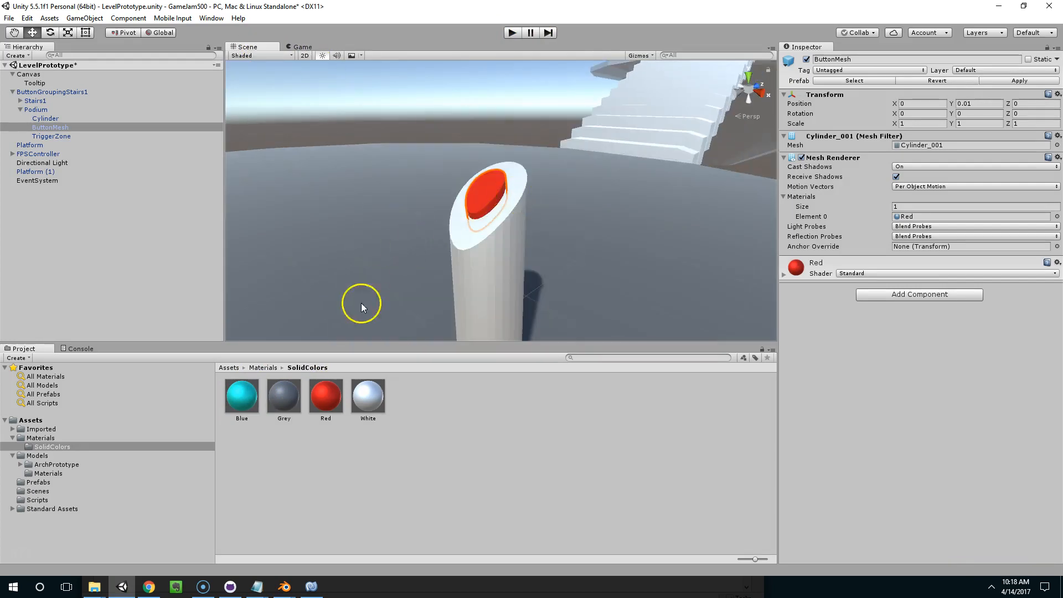
{"action": "left_click_drag", "start_coordinate": [241, 396], "coordinate": [482, 197]}
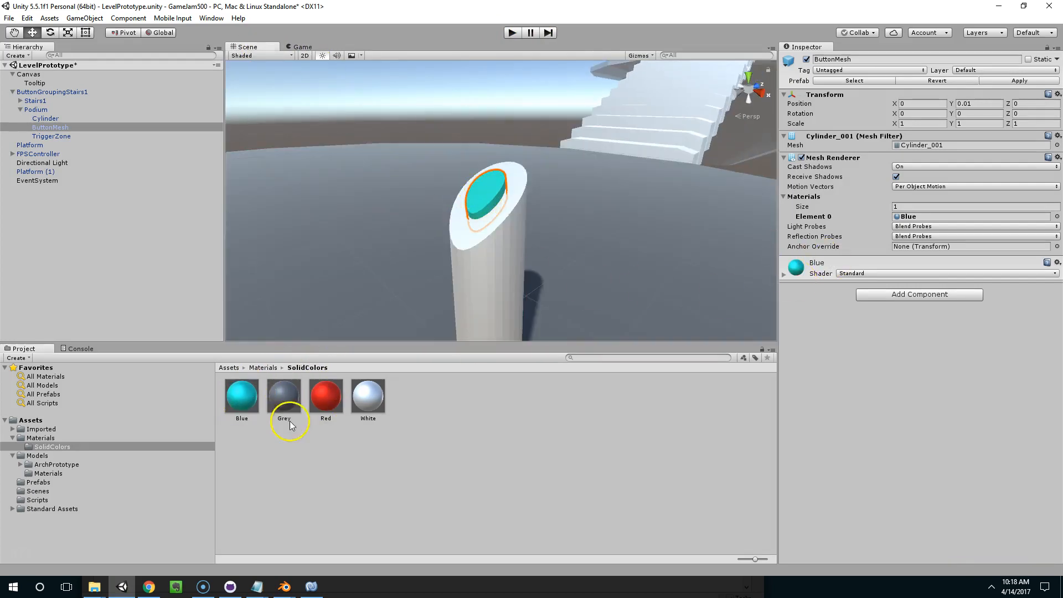
Shift the Blue material's albedo to a slightly darker green shade and reselect the material.
{"action": "left_click", "coordinate": [242, 396]}
{"action": "left_click", "coordinate": [901, 107]}
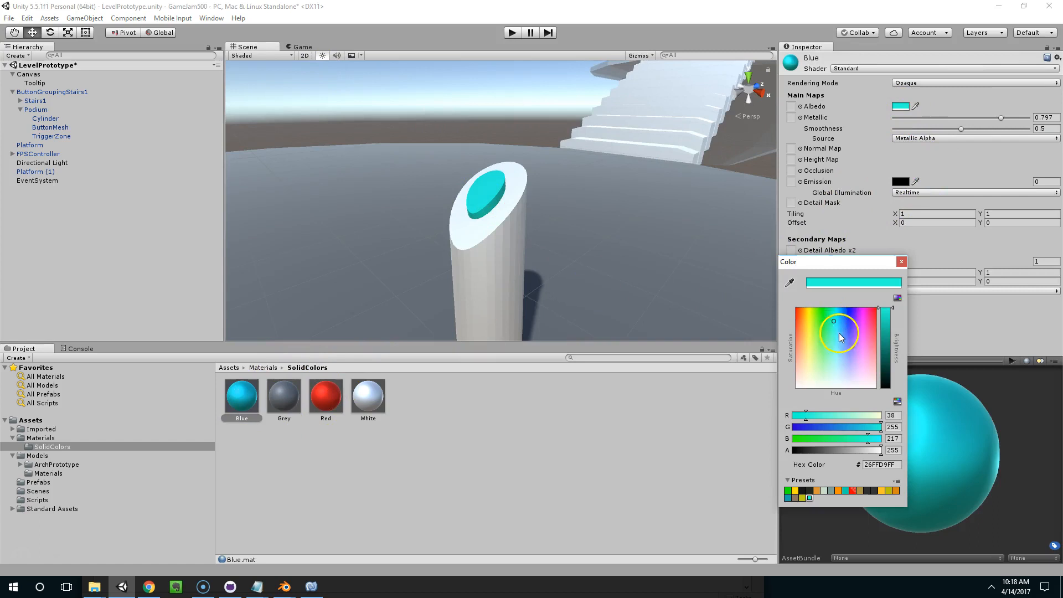
{"action": "mouse_move", "coordinate": [884, 313]}
{"action": "left_mouse_down"}
{"action": "mouse_move", "coordinate": [886, 336]}
{"action": "mouse_move", "coordinate": [884, 309]}
{"action": "left_mouse_up"}
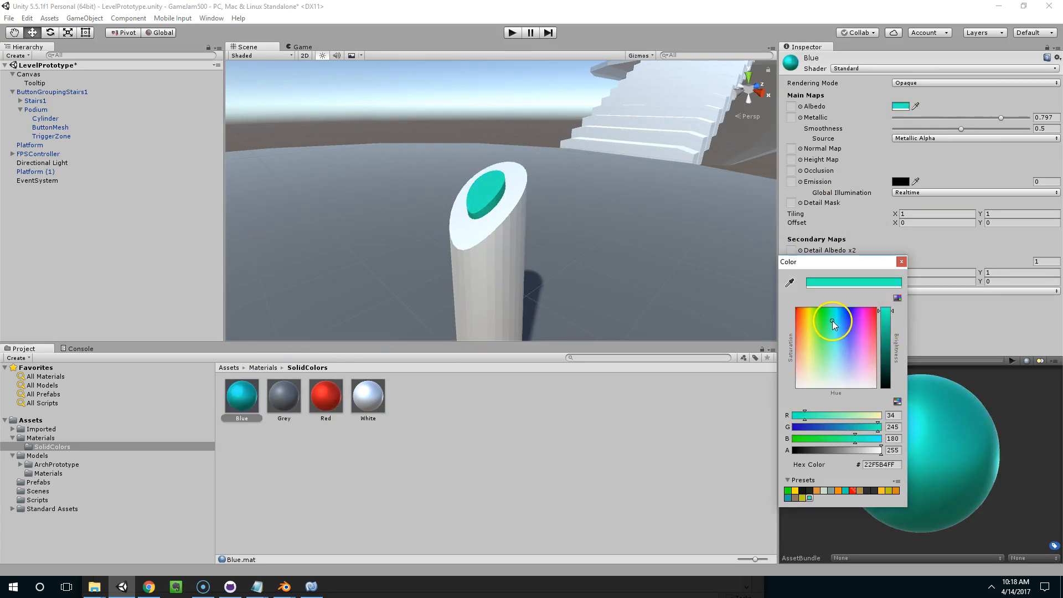
{"action": "left_click", "coordinate": [898, 258]}
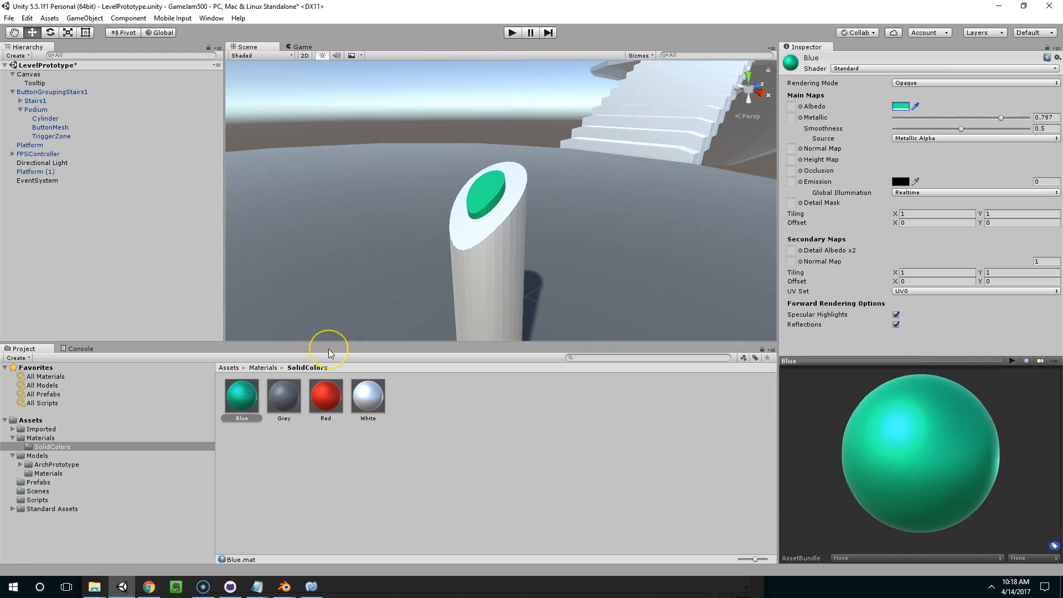
{"action": "left_click", "coordinate": [245, 406]}
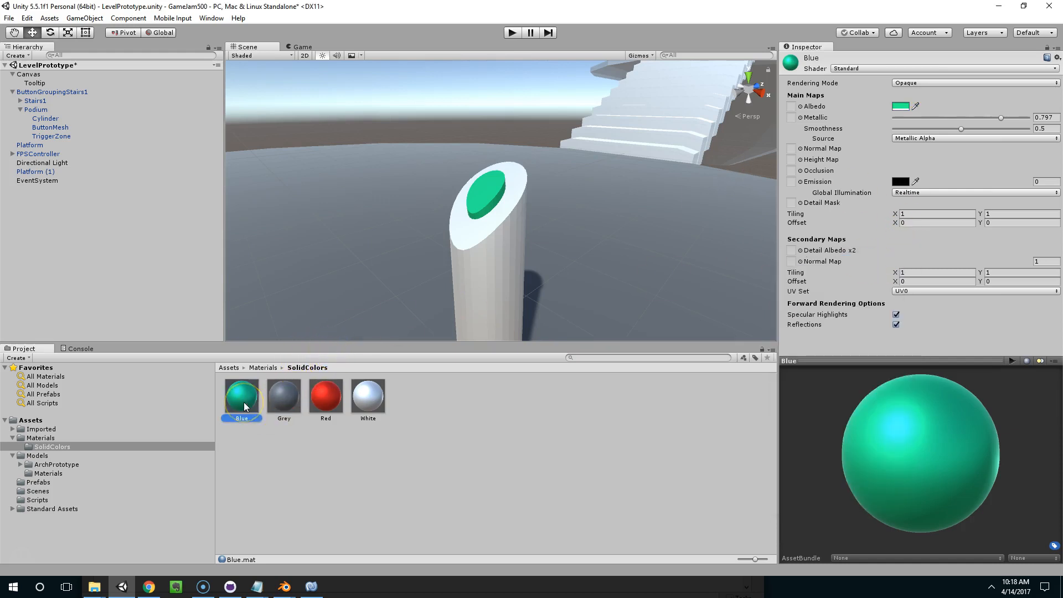
Rename the Blue material as Green and rename the lightBlue Material variable declaration in ButtonZone.cs as activatedColor.
{"action": "key", "text": "Return"}
{"action": "left_click", "coordinate": [311, 586]}
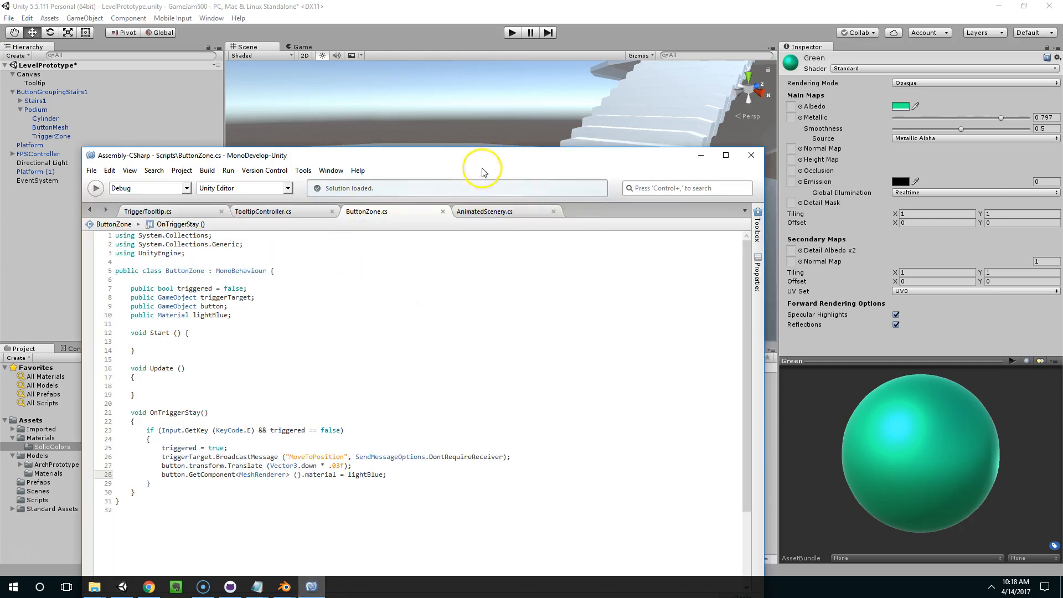
{"action": "right_click", "coordinate": [208, 315]}
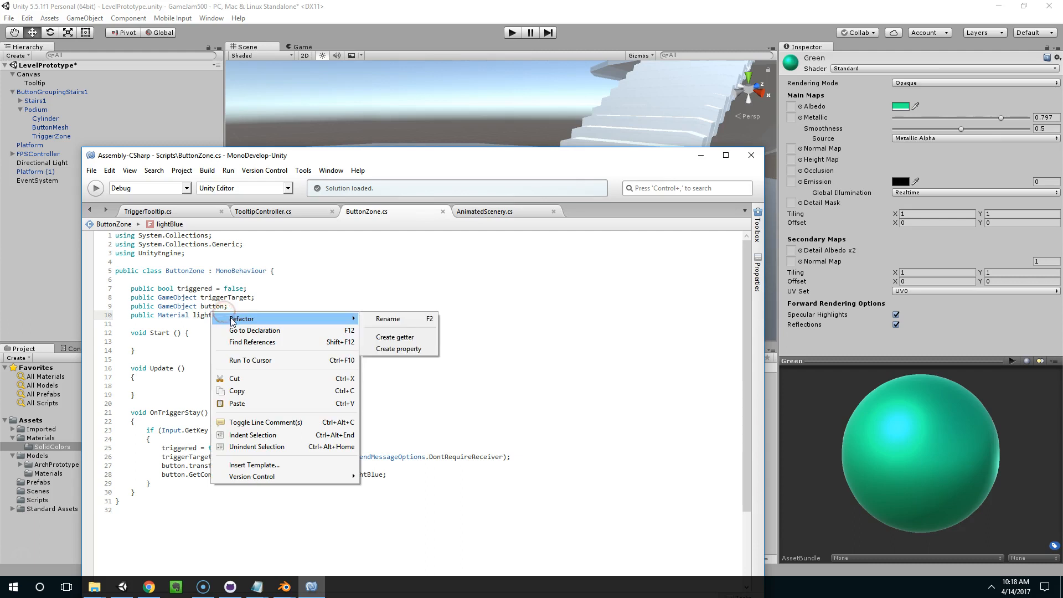
{"action": "left_click", "coordinate": [206, 315]}
{"action": "type", "text": "activatedColo"}
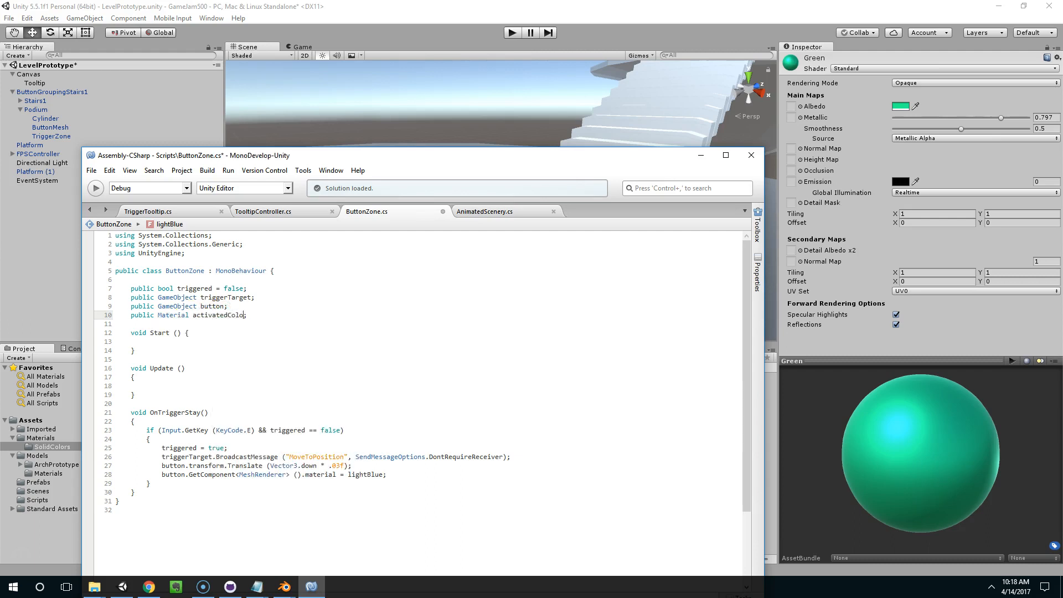
Replace lightBlue with activatedColor in the MeshRenderer line of ButtonZone.cs, save the script, and return to Unity.
{"action": "double_click", "coordinate": [221, 315]}
{"action": "key", "text": "ctrl+c"}
{"action": "double_click", "coordinate": [360, 474]}
{"action": "key", "text": "ctrl+v"}
{"action": "key", "text": "ctrl+s"}
{"action": "left_click", "coordinate": [524, 111]}
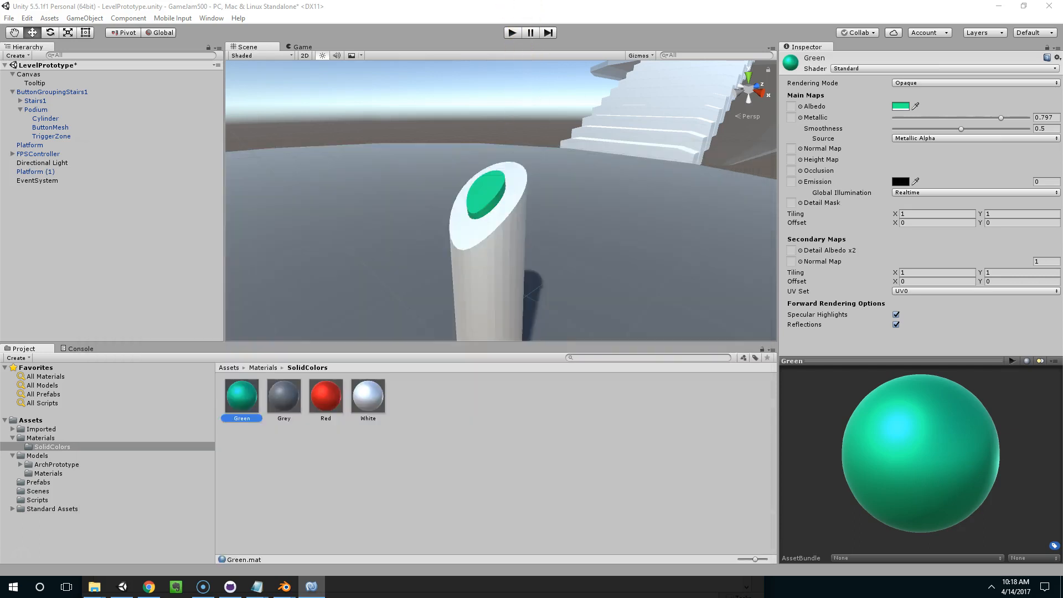
Apply the Red material to the podium's button mesh and test activating the button in a run of the level.
{"action": "left_click_drag", "start_coordinate": [325, 396], "coordinate": [483, 191]}
{"action": "left_click", "coordinate": [511, 32]}
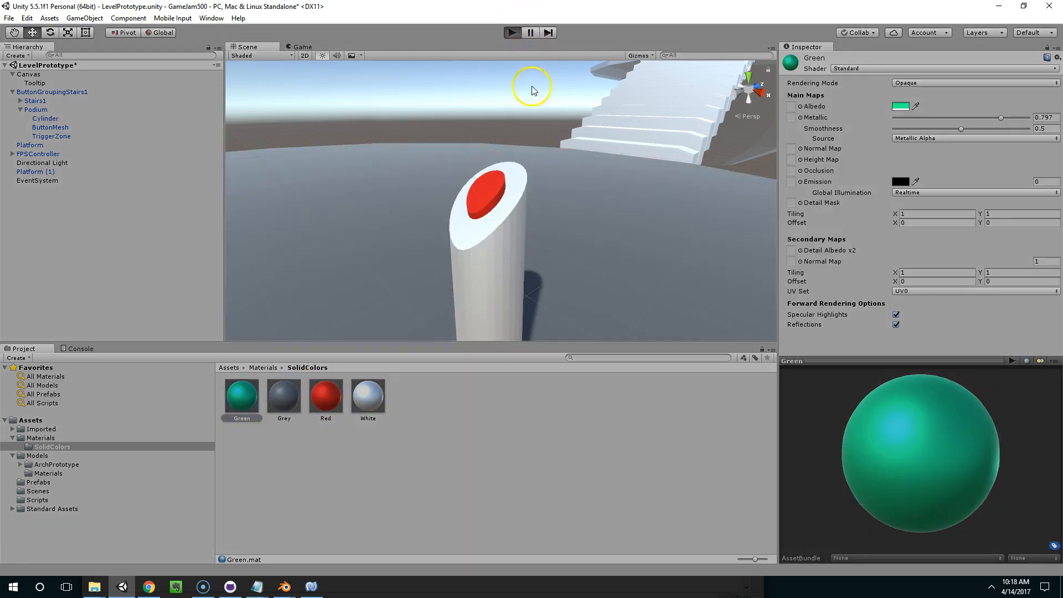
{"action": "key", "text": "w"}
{"action": "key", "text": "e"}
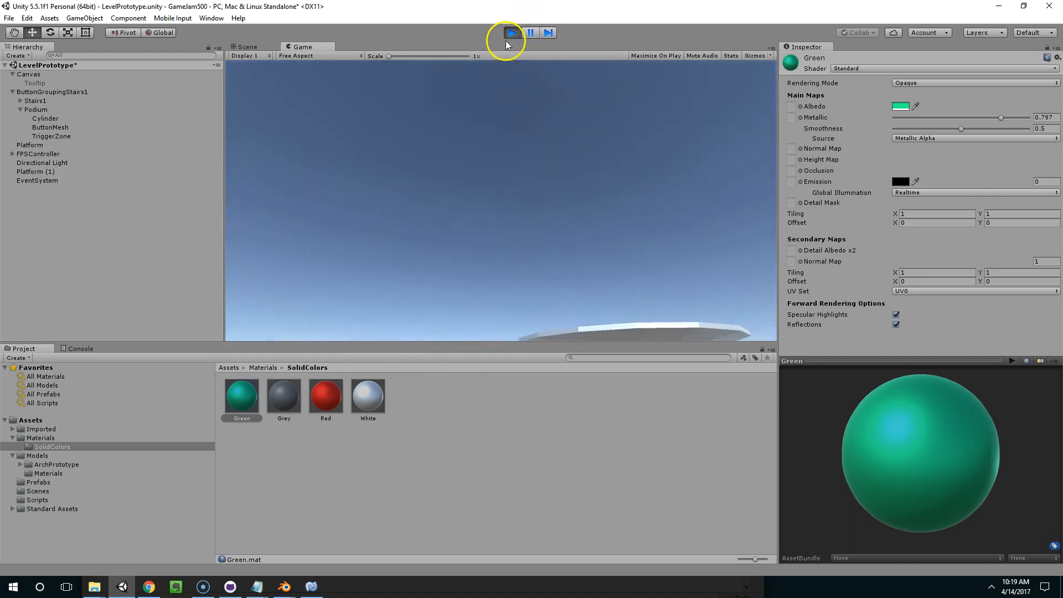
{"action": "left_click", "coordinate": [512, 32]}
Set the TriggerZone's Activated Color to the Green material and save the scene after a test run of the podium's button.
{"action": "left_click", "coordinate": [51, 136]}
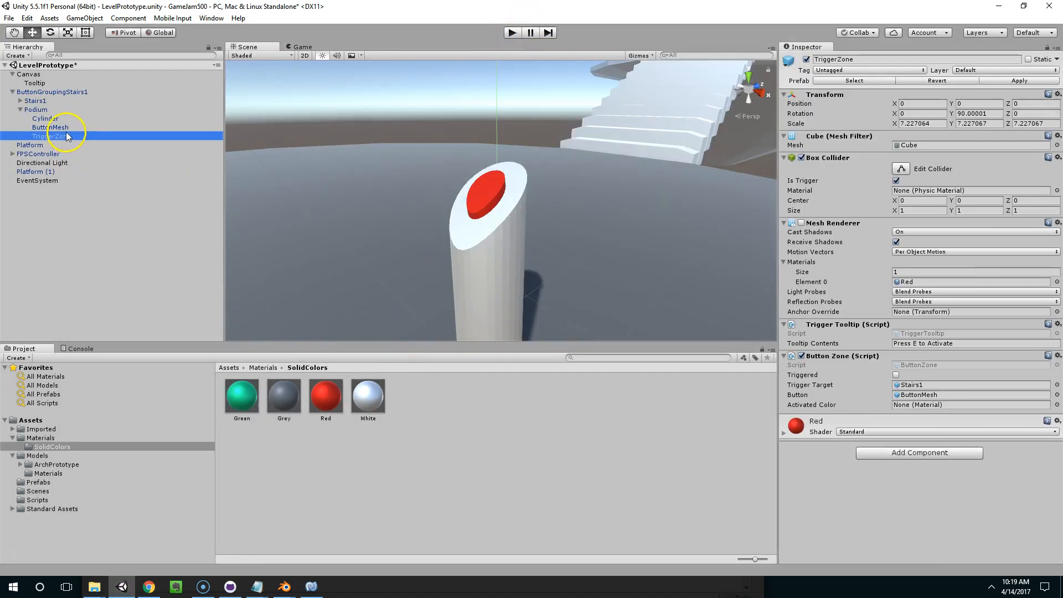
{"action": "left_click_drag", "start_coordinate": [227, 410], "coordinate": [914, 405]}
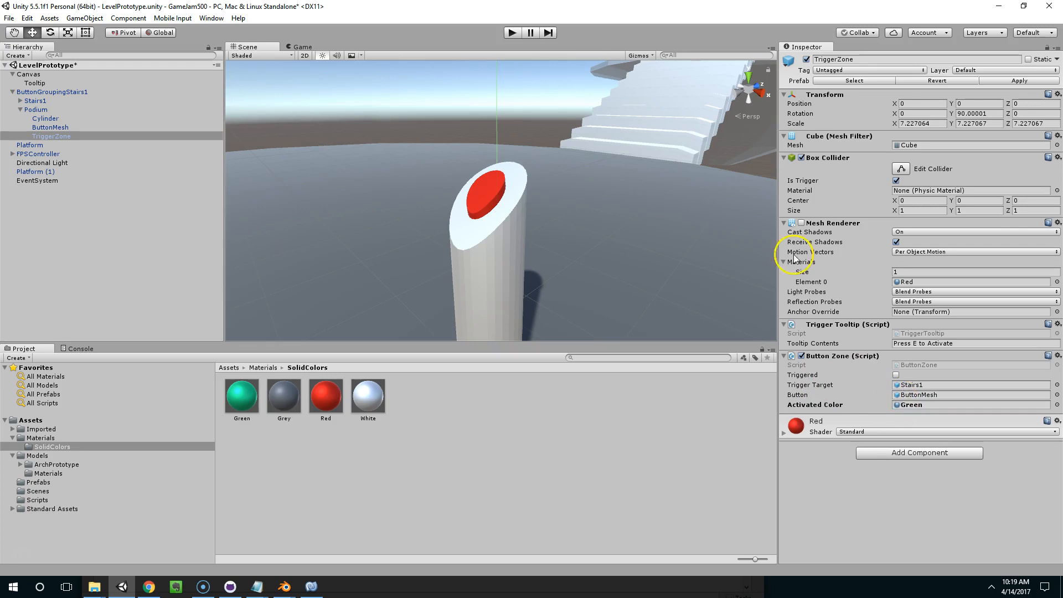
{"action": "left_click", "coordinate": [508, 33]}
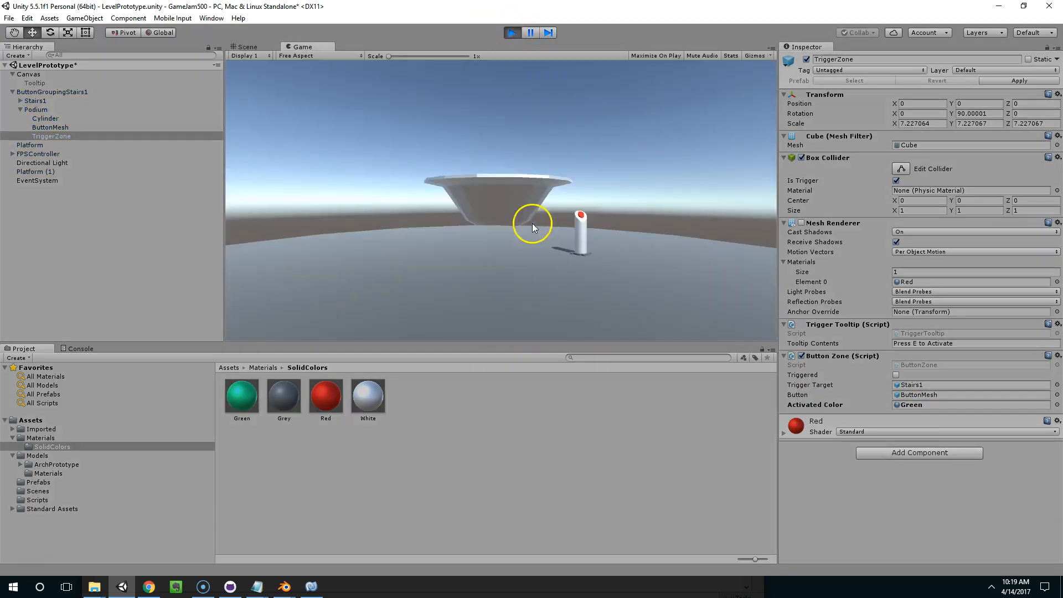
{"action": "key", "text": "e"}
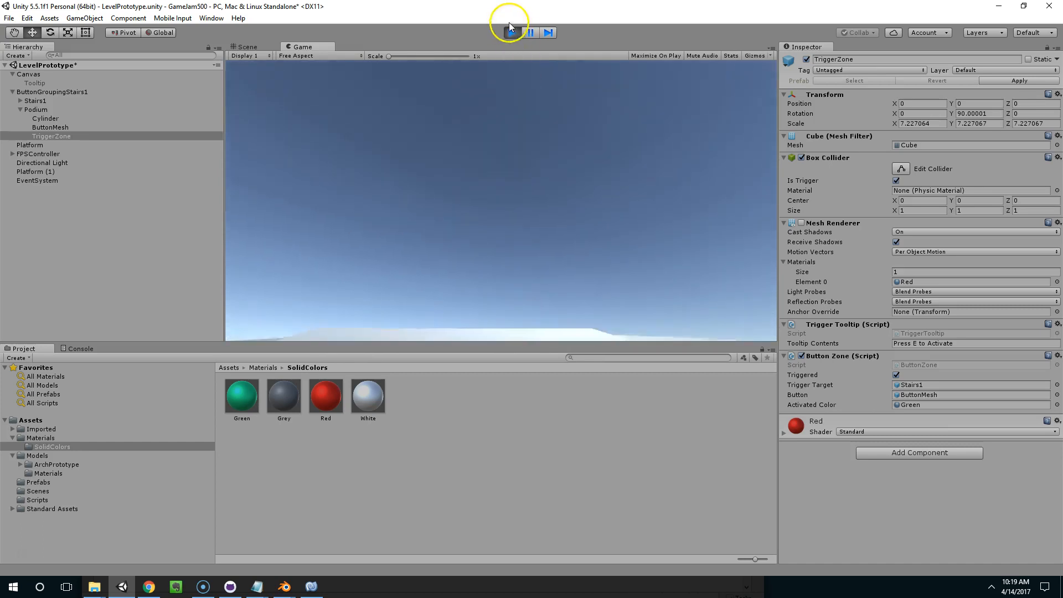
{"action": "left_click", "coordinate": [512, 32]}
{"action": "key", "text": "ctrl+s"}
Select the Bridge (12) stair block and open the Bridge model from the ArchPrototype folder in Blender.
{"action": "scroll", "coordinate": [557, 132], "scroll_direction": "down", "scroll_amount": 3}
{"action": "middle_click_drag", "start_coordinate": [557, 133], "coordinate": [544, 181]}
{"action": "left_click_drag", "start_coordinate": [544, 181], "coordinate": [480, 171], "text": "alt"}
{"action": "key", "text": "w"}
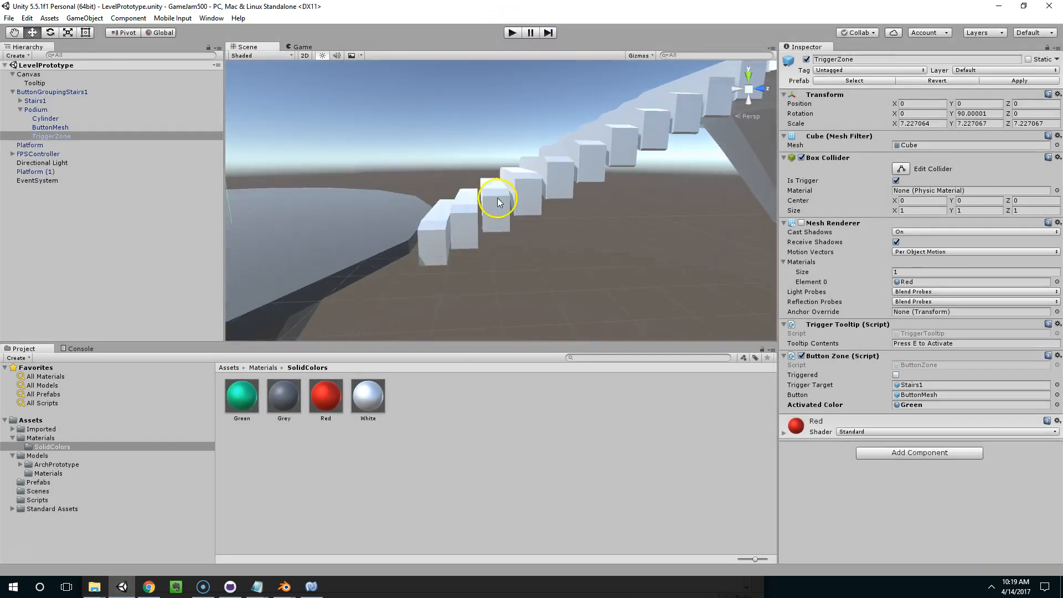
{"action": "left_click", "coordinate": [498, 200]}
{"action": "left_click", "coordinate": [498, 200]}
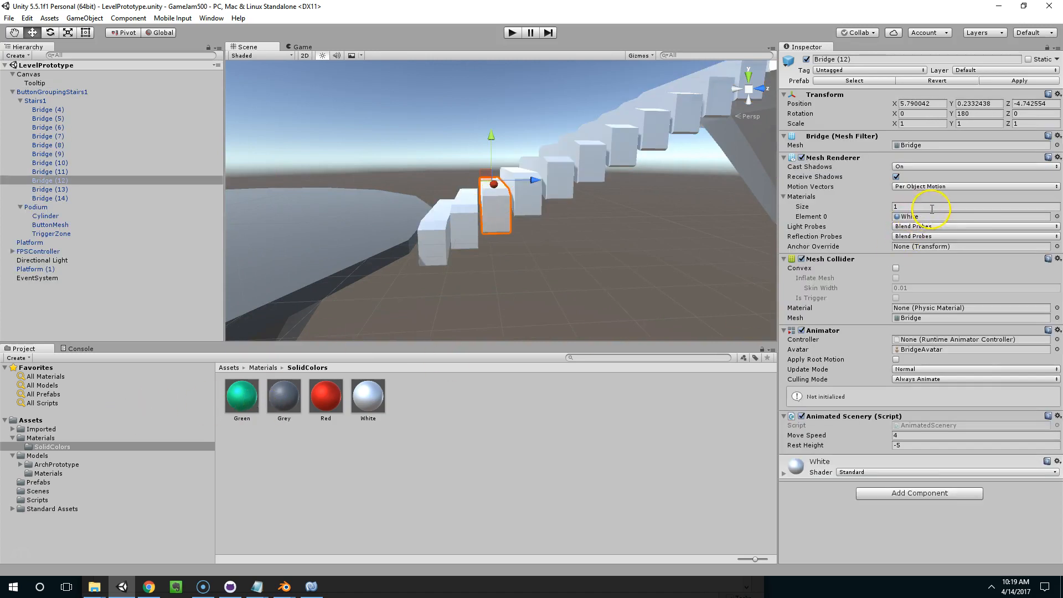
{"action": "left_click", "coordinate": [56, 463]}
{"action": "double_click", "coordinate": [321, 387]}
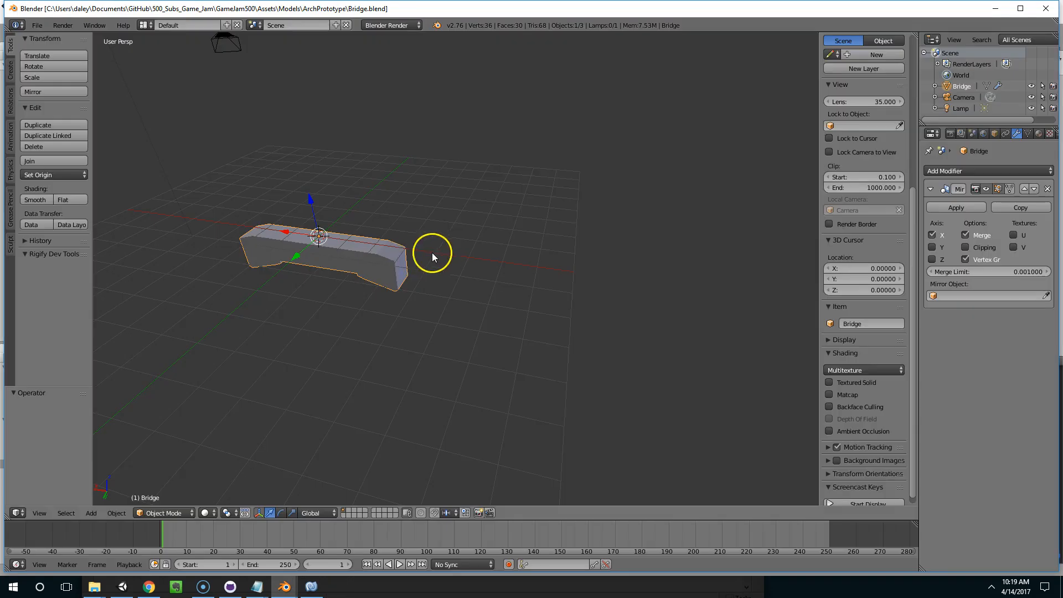
In Edit Mode, lower the bridge's upper edges along one long side by about 0.445 on the Z axis.
{"action": "middle_click_drag", "start_coordinate": [392, 265], "coordinate": [357, 235]}
{"action": "scroll", "coordinate": [294, 251], "scroll_direction": "up", "scroll_amount": 3}
{"action": "key", "text": "Tab"}
{"action": "right_click", "coordinate": [313, 233]}
{"action": "right_click", "coordinate": [265, 285], "text": "shift"}
{"action": "left_click", "coordinate": [278, 224]}
{"action": "key", "text": "g"}
{"action": "key", "text": "z"}
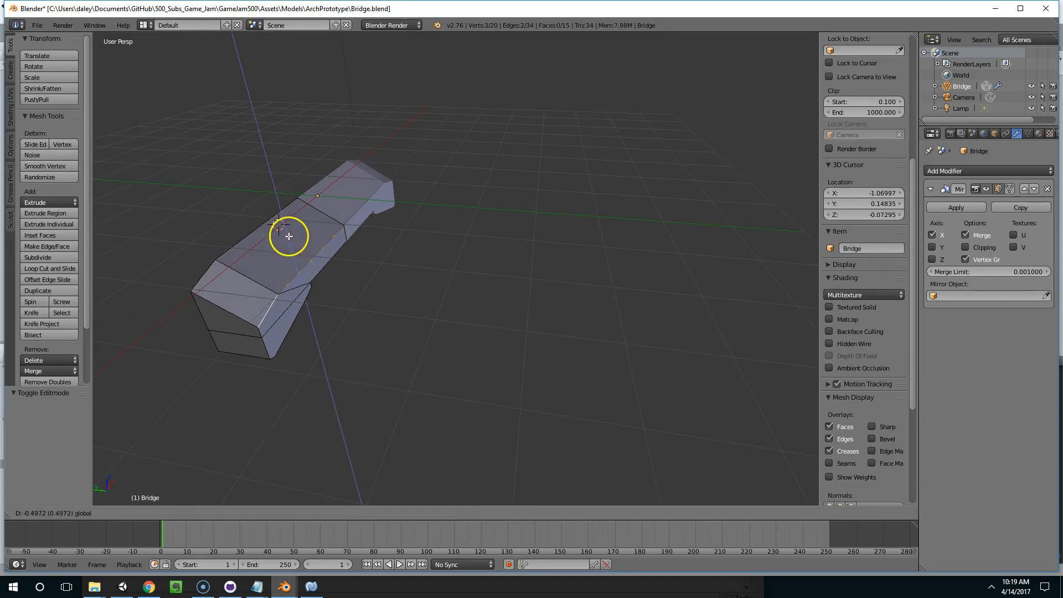
{"action": "left_click", "coordinate": [287, 235]}
Save the modified model as BridgeSlanted.blend in the ArchPrototype folder and return to Unity.
{"action": "left_click", "coordinate": [39, 26]}
{"action": "left_click", "coordinate": [52, 111]}
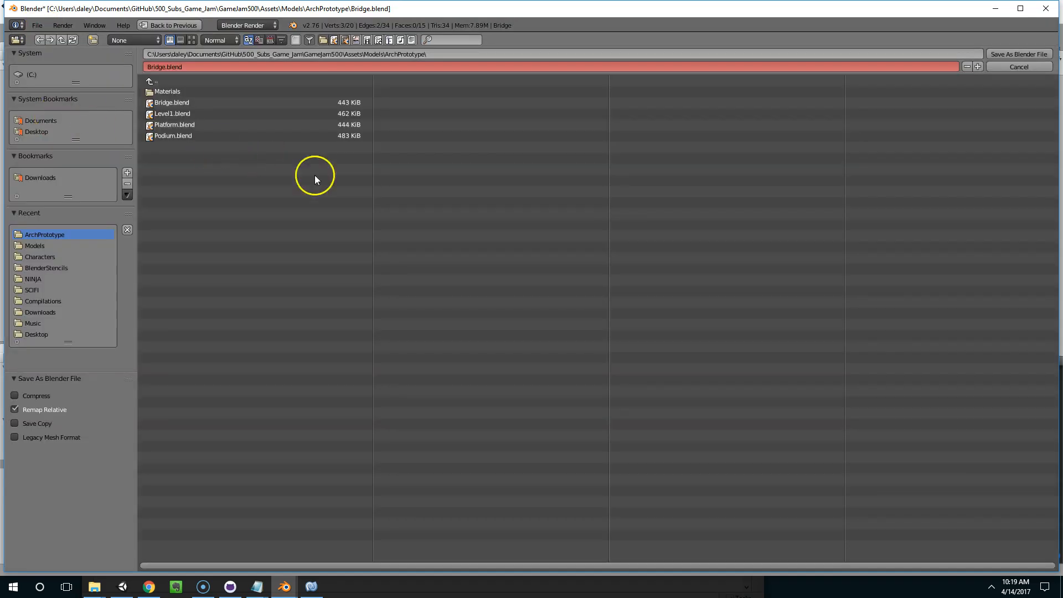
{"action": "left_click", "coordinate": [232, 67]}
{"action": "key", "text": "Return"}
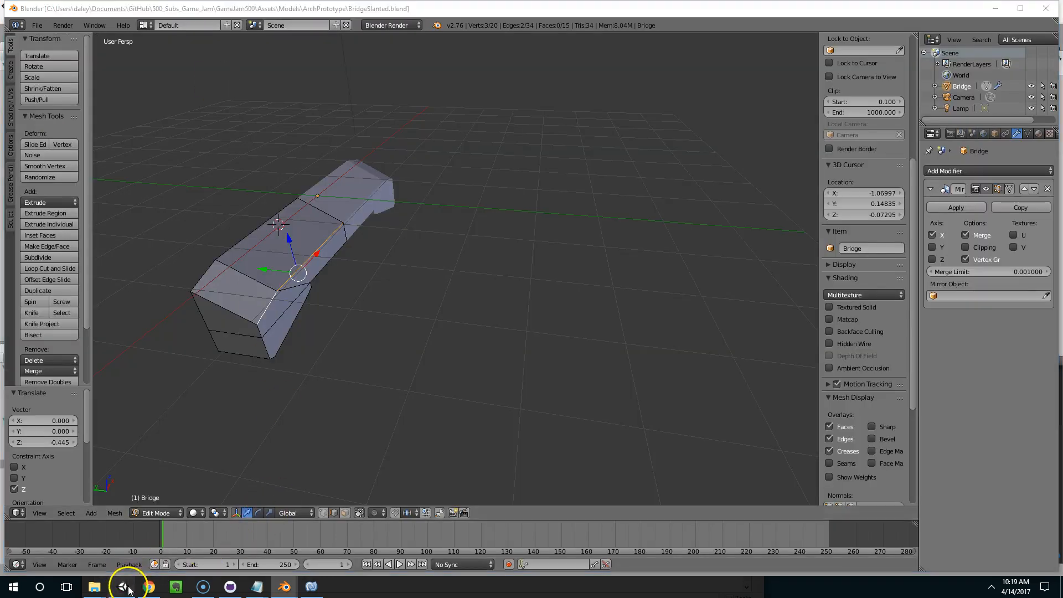
{"action": "left_click", "coordinate": [126, 588]}
Select Bridge (4) through Bridge (14) under Stairs1 and switch their Mesh Filter to the first Bridge mesh listed.
{"action": "middle_click_drag", "start_coordinate": [498, 222], "coordinate": [425, 291]}
{"action": "left_click", "coordinate": [460, 222]}
{"action": "left_click", "coordinate": [28, 109]}
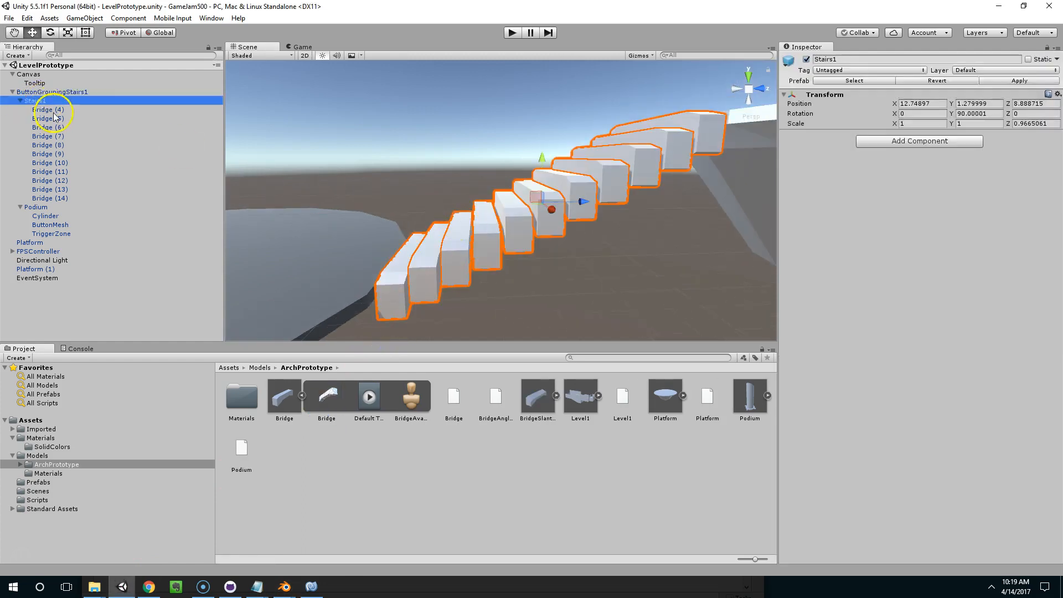
{"action": "left_click", "coordinate": [61, 199], "text": "shift"}
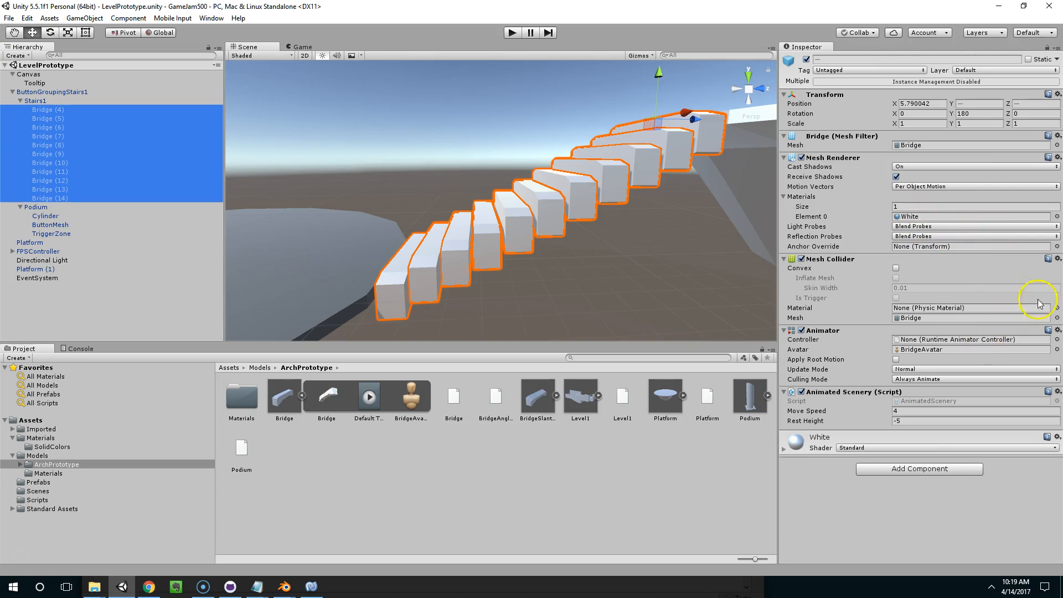
{"action": "left_click", "coordinate": [1055, 145]}
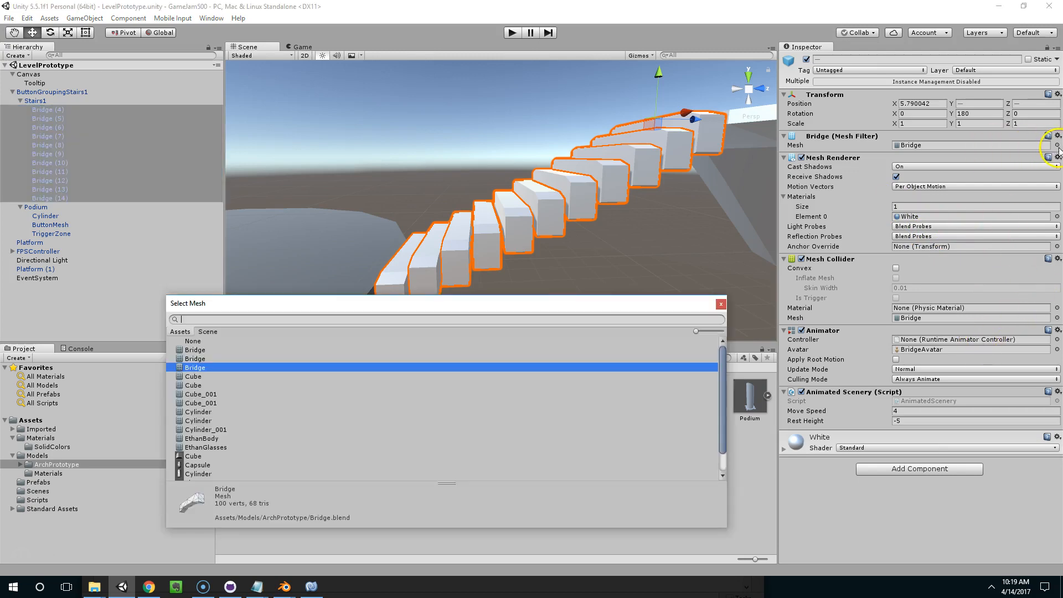
{"action": "left_click", "coordinate": [244, 351]}
In Blender, rename the Bridge object as BridgeSlanted, save the file, and return to Unity.
{"action": "left_click", "coordinate": [276, 587]}
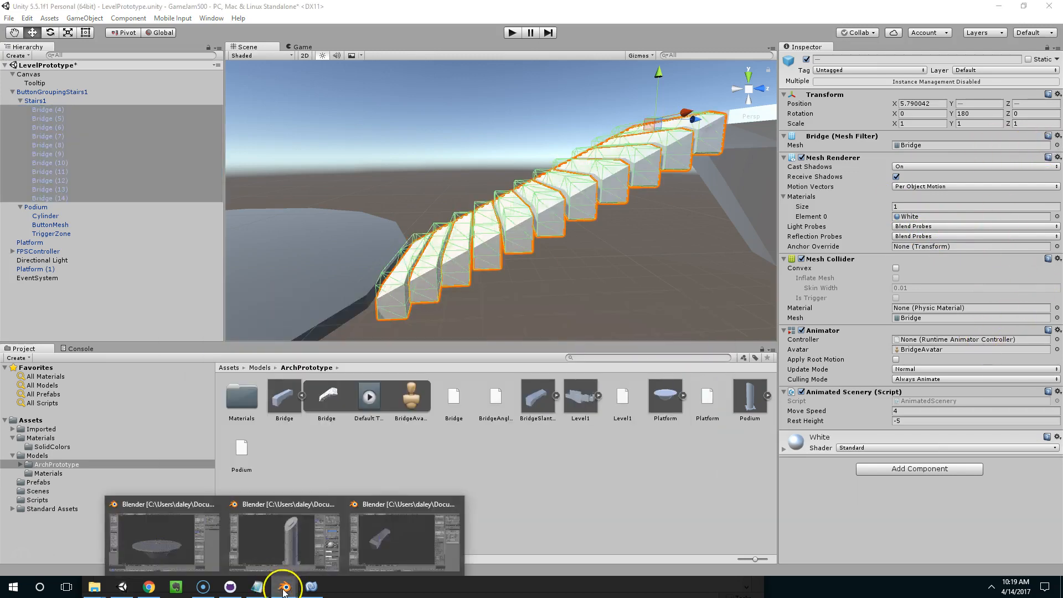
{"action": "left_click", "coordinate": [379, 533]}
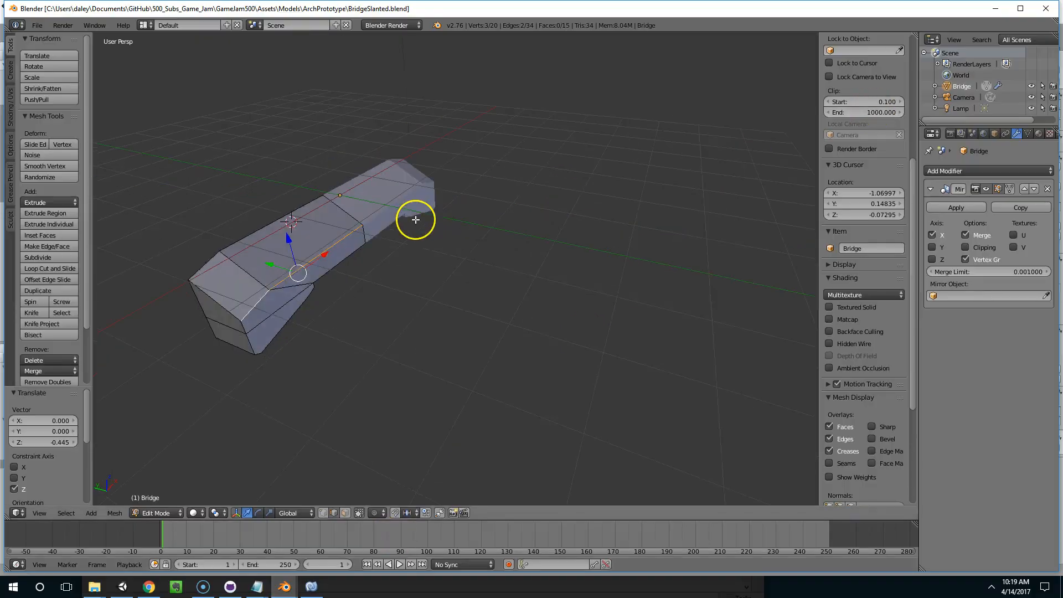
{"action": "key", "text": "Tab"}
{"action": "right_click", "coordinate": [962, 87]}
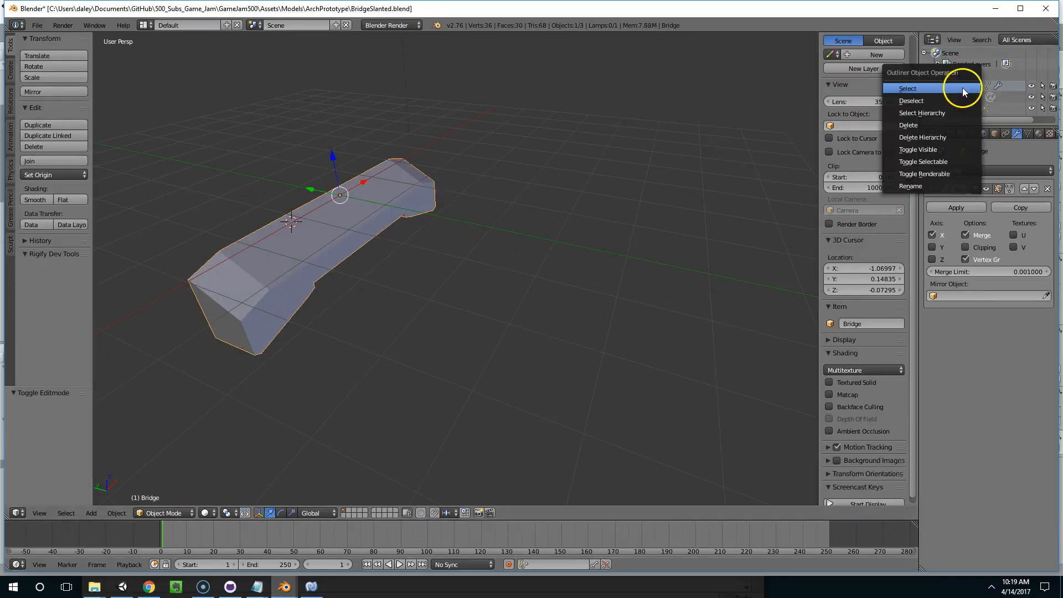
{"action": "left_click", "coordinate": [956, 186]}
{"action": "type", "text": "BridgeSlanted"}
{"action": "key", "text": "Return"}
{"action": "key", "text": "ctrl+s"}
{"action": "left_click", "coordinate": [957, 189]}
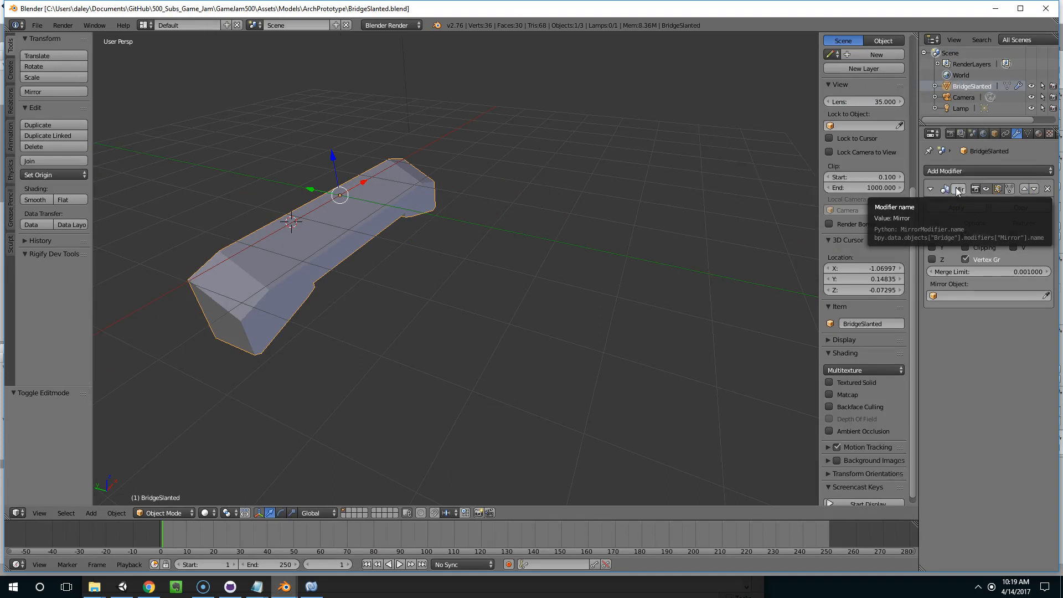
{"action": "left_click", "coordinate": [123, 586]}
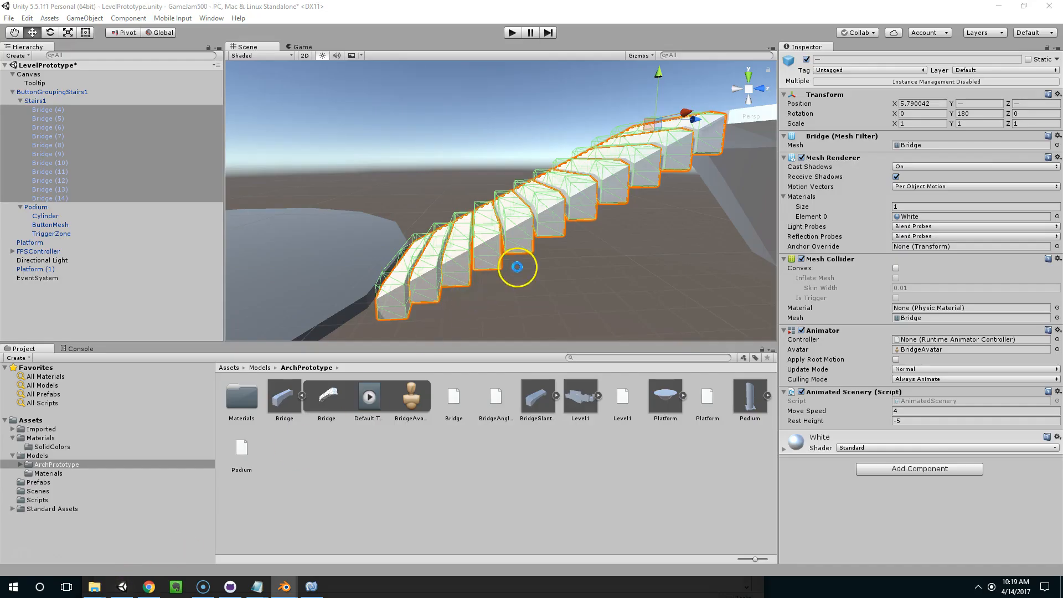
Expand the BridgeSlanted model asset and assign its mesh to the selected stair blocks' Mesh Filter.
{"action": "left_click", "coordinate": [555, 395]}
{"action": "left_click_drag", "start_coordinate": [582, 396], "coordinate": [918, 145]}
{"action": "left_click_drag", "start_coordinate": [519, 235], "coordinate": [509, 143], "text": "alt"}
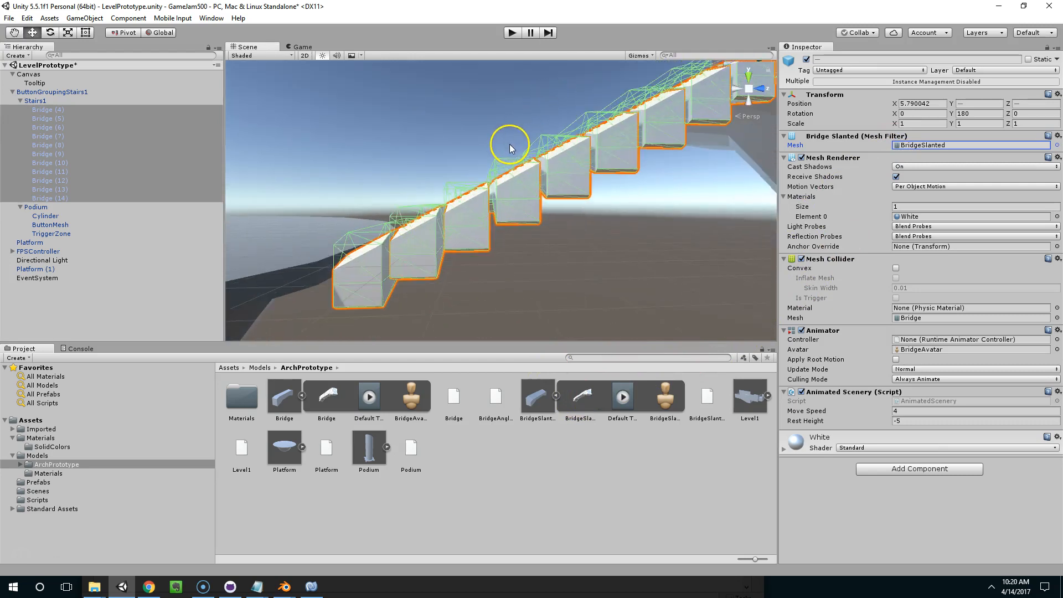
{"action": "scroll", "coordinate": [504, 154], "scroll_direction": "up", "scroll_amount": 3}
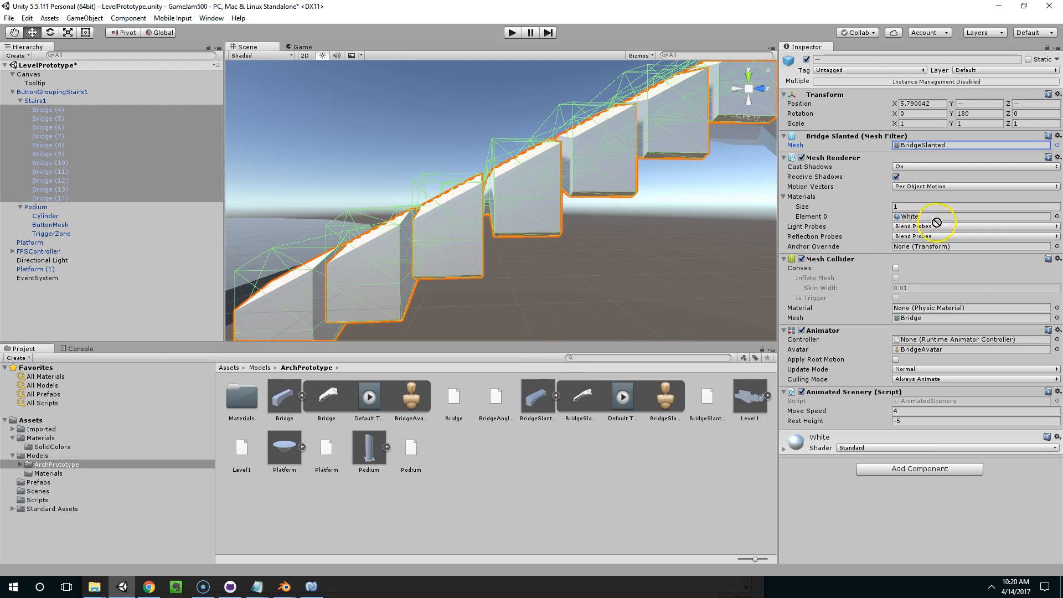
Undo the Mesh Filter swap back to Bridge and set the selected stair blocks' Mesh Collider mesh to BridgeSlanted.
{"action": "left_click_drag", "start_coordinate": [908, 358], "coordinate": [938, 308]}
{"action": "left_click_drag", "start_coordinate": [595, 394], "coordinate": [916, 317]}
{"action": "left_click_drag", "start_coordinate": [674, 218], "coordinate": [603, 293], "text": "alt"}
{"action": "key", "text": "ctrl+z"}
{"action": "key", "text": "ctrl+z"}
{"action": "left_click_drag", "start_coordinate": [582, 400], "coordinate": [925, 325]}
{"action": "left_click_drag", "start_coordinate": [664, 220], "coordinate": [507, 173], "text": "alt"}
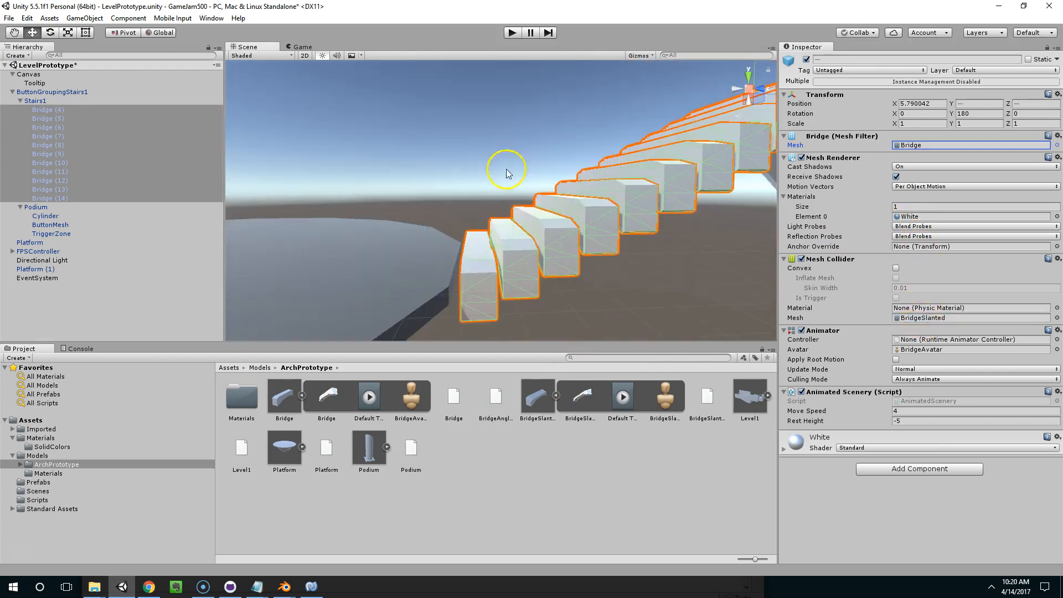
Run the level, activate the podium's button, test walking up the stairs, and stop the game.
{"action": "left_click", "coordinate": [512, 32]}
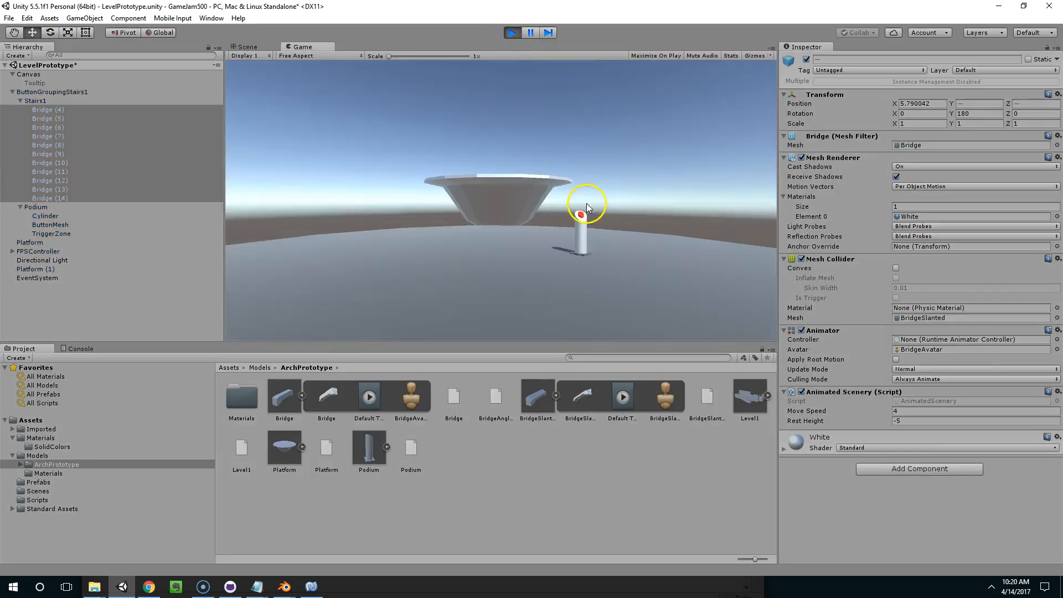
{"action": "key", "text": "e"}
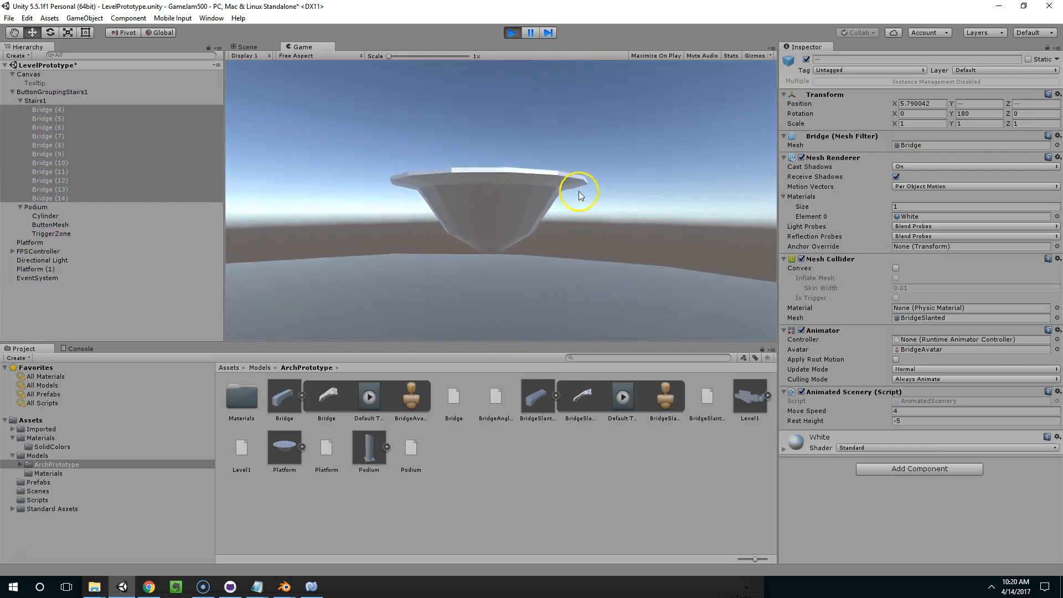
{"action": "key", "text": "w"}
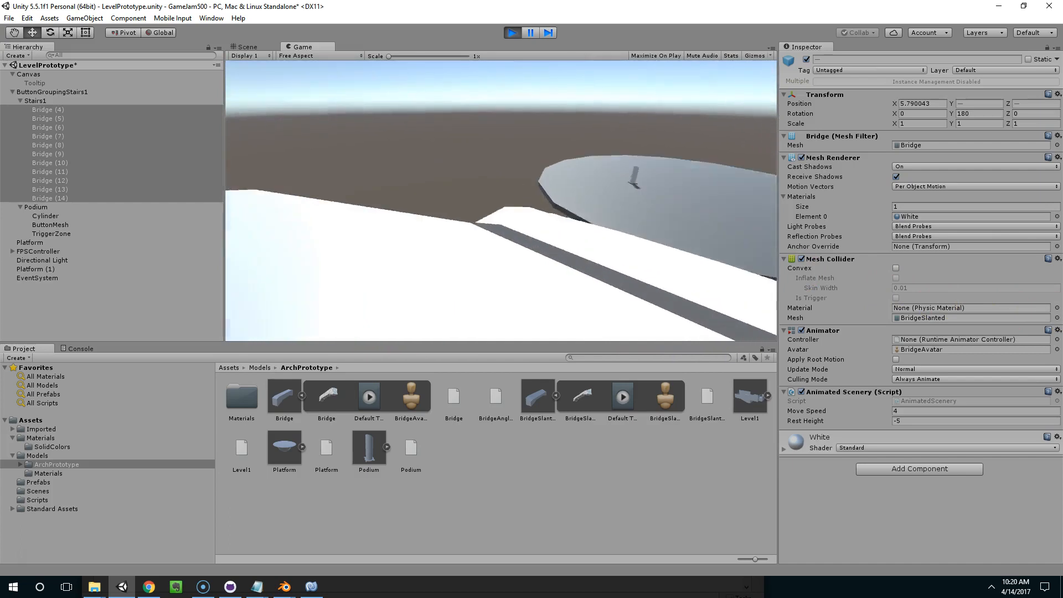
{"action": "key", "text": "w"}
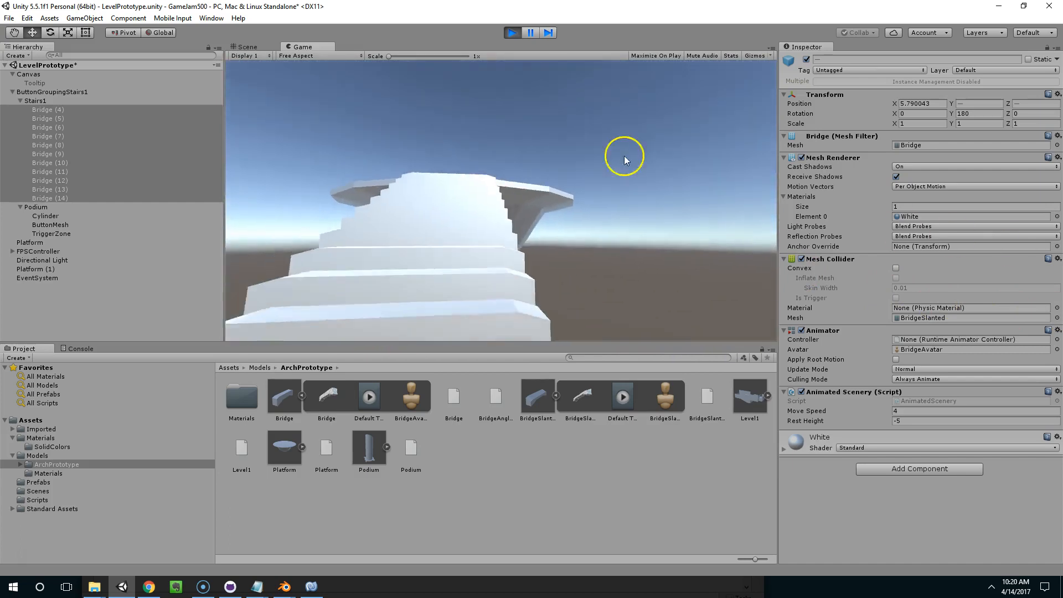
{"action": "left_click", "coordinate": [512, 33]}
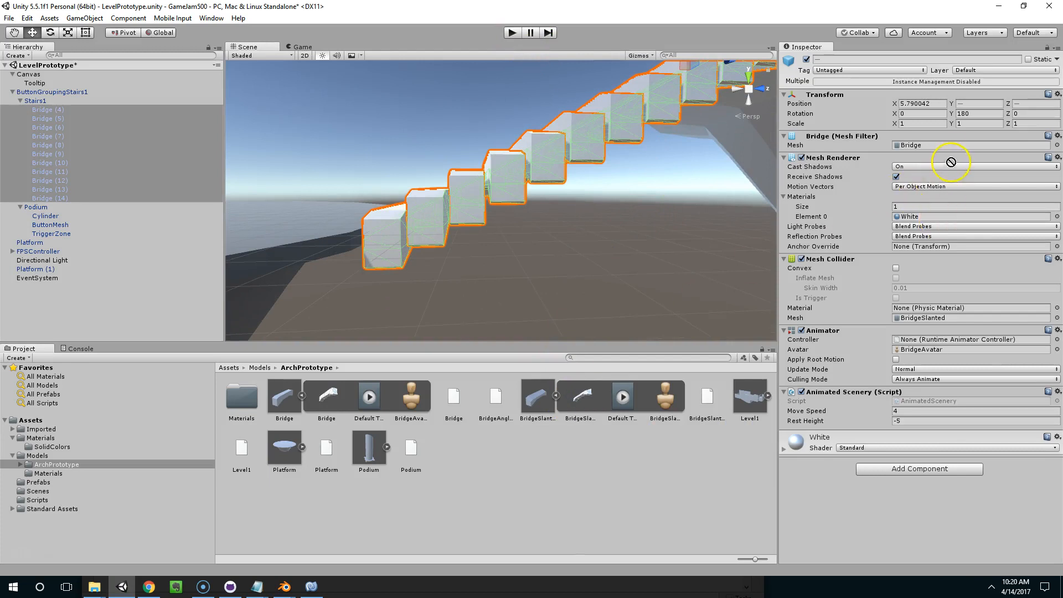
Set the selected stair blocks' Mesh Filter to BridgeSlanted and test walking up the stairs in a run of the level.
{"action": "left_click_drag", "start_coordinate": [950, 161], "coordinate": [948, 147]}
{"action": "left_click", "coordinate": [512, 35]}
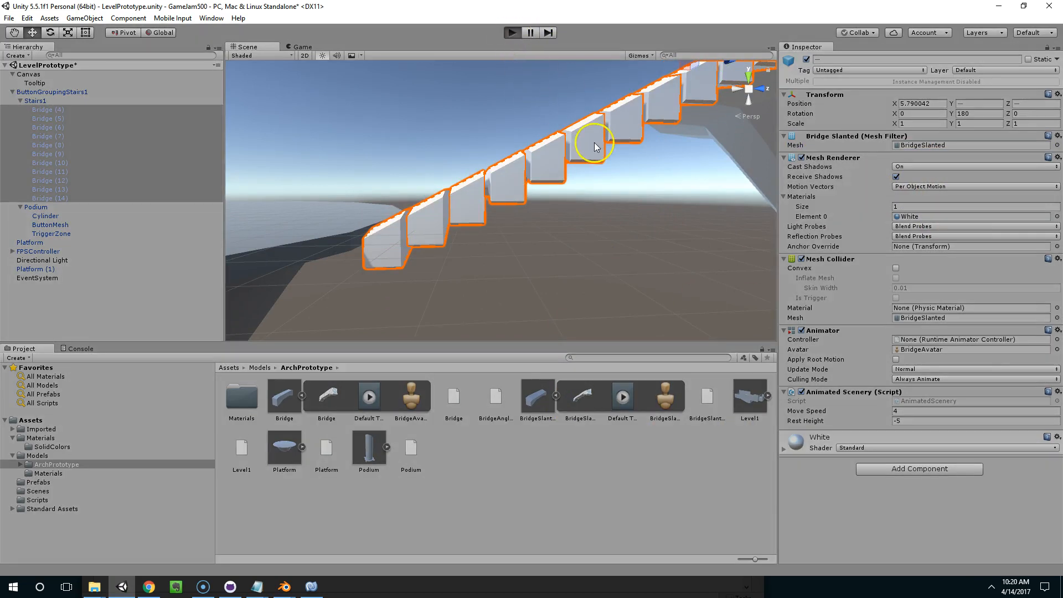
{"action": "key", "text": "w"}
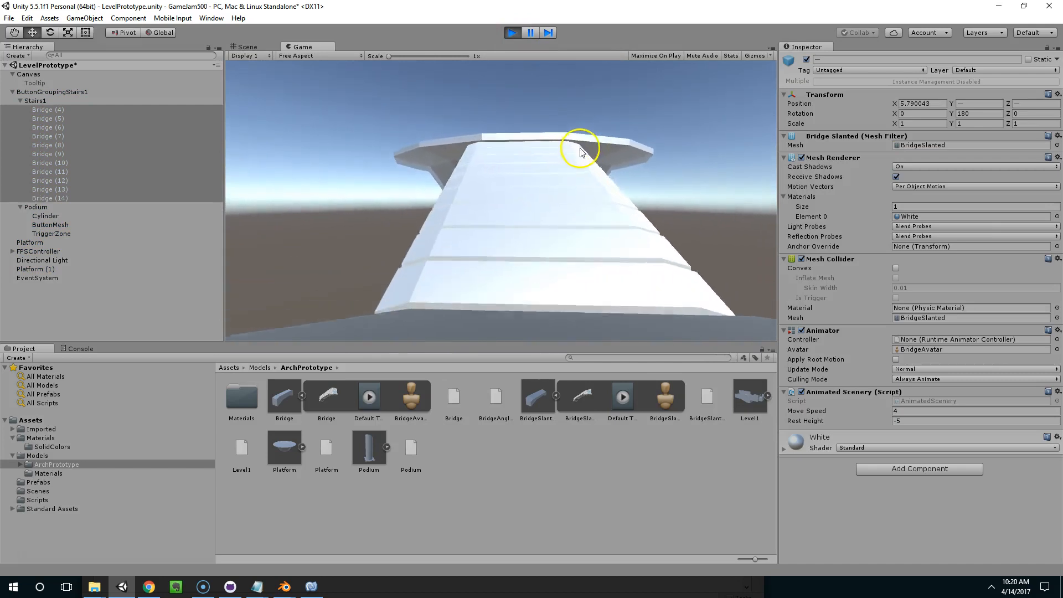
{"action": "key", "text": "w"}
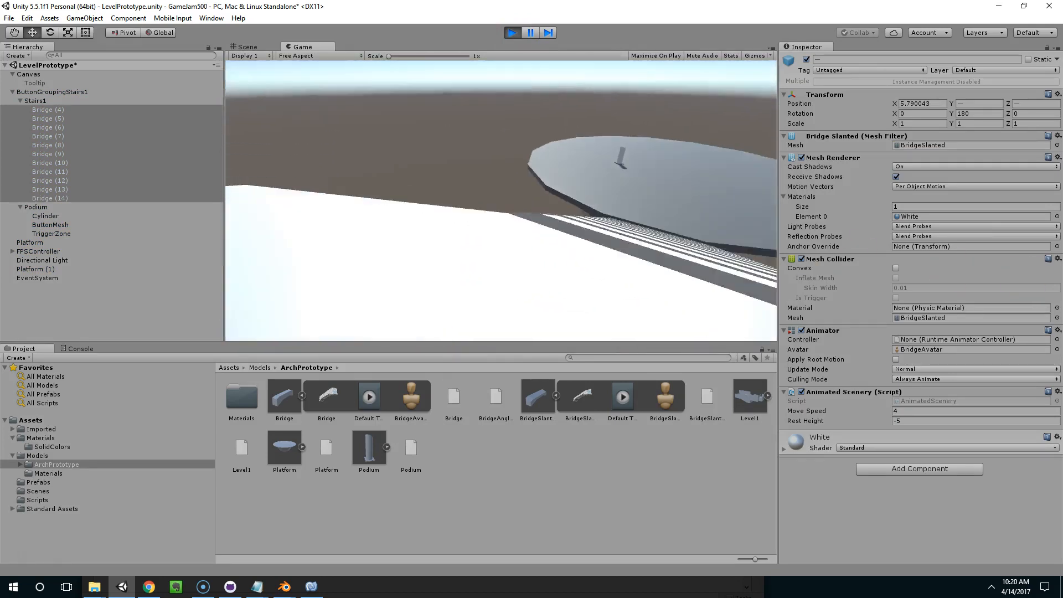
Finish walking on the slanted stairs in the running level and stop the game.
{"action": "key", "text": "w"}
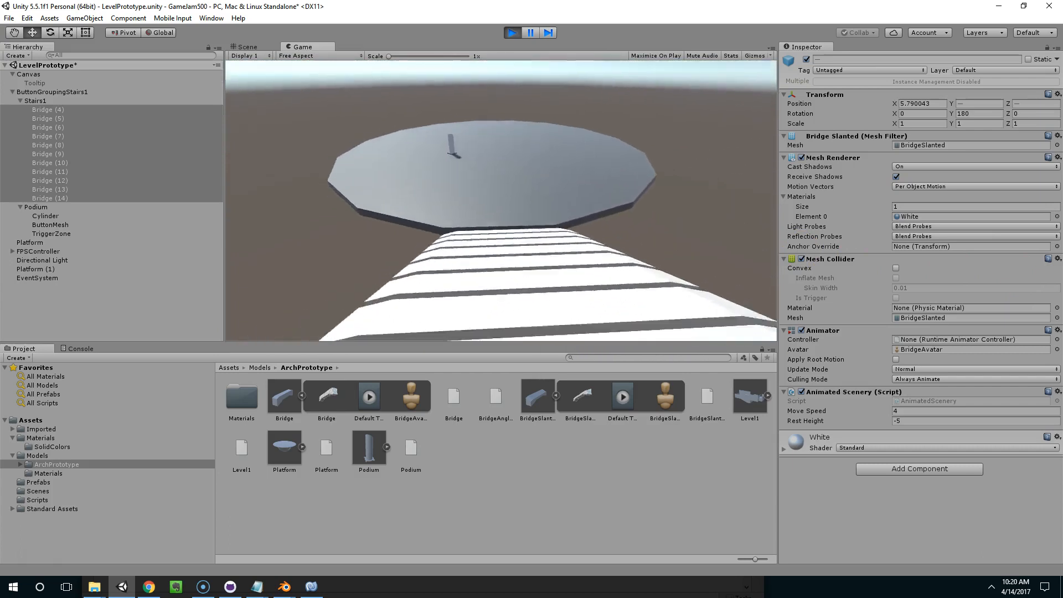
{"action": "key", "text": "w"}
{"action": "key", "text": "Escape"}
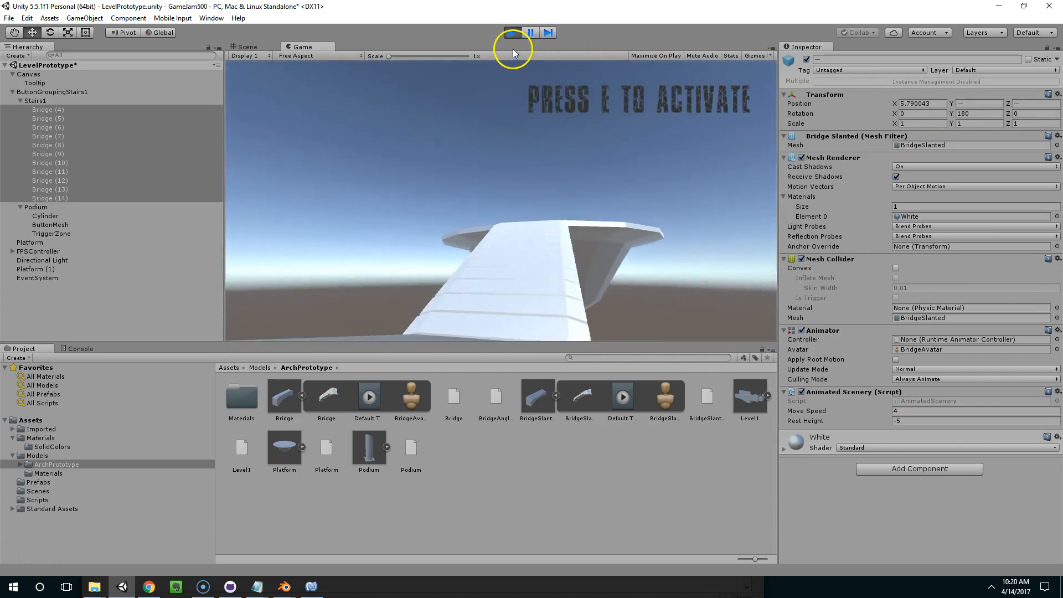
{"action": "left_click", "coordinate": [512, 32]}
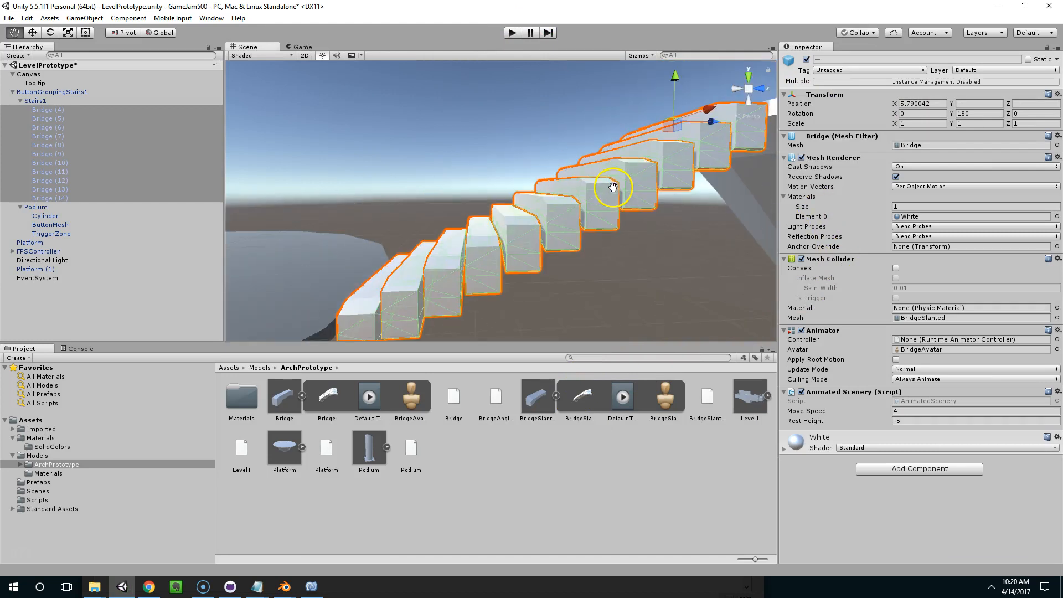
Run the level with the Bridge mesh and BridgeSlanted collider, walk up the risen stairs, and stop the game.
{"action": "left_click", "coordinate": [513, 32]}
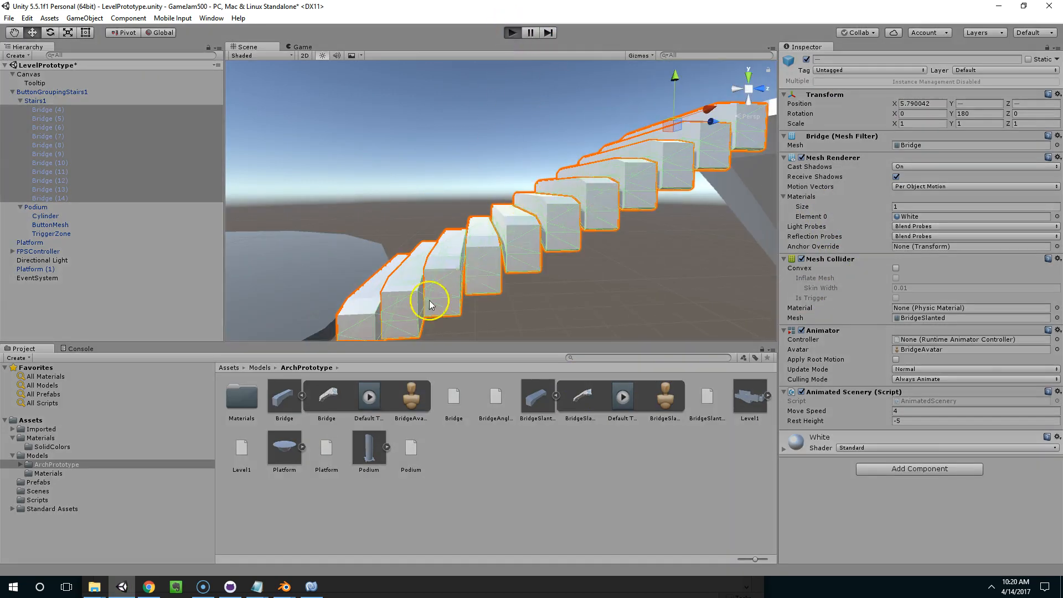
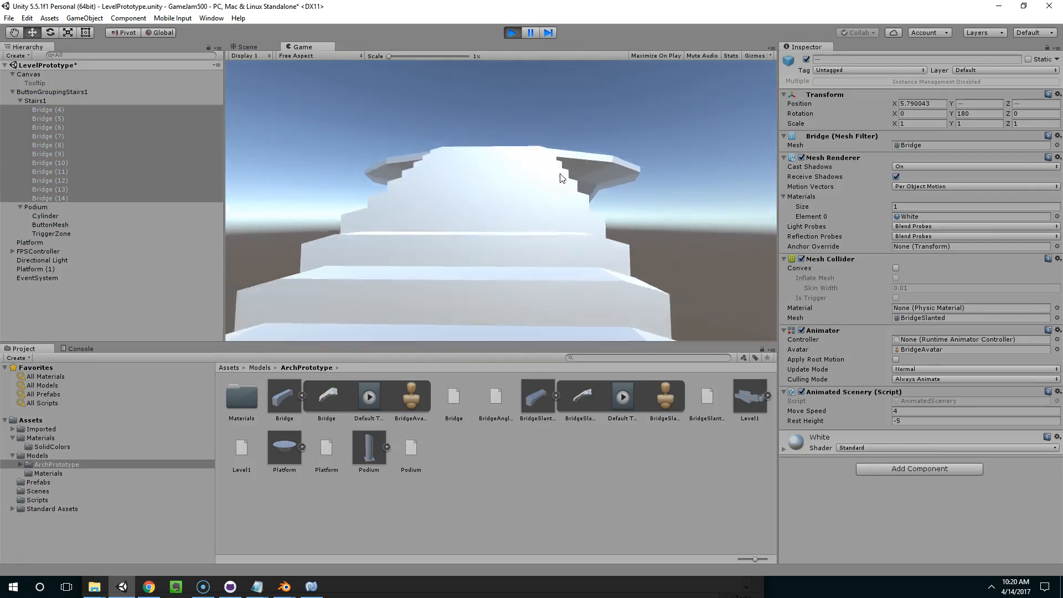
{"action": "left_click", "coordinate": [569, 190]}
{"action": "key", "text": "w"}
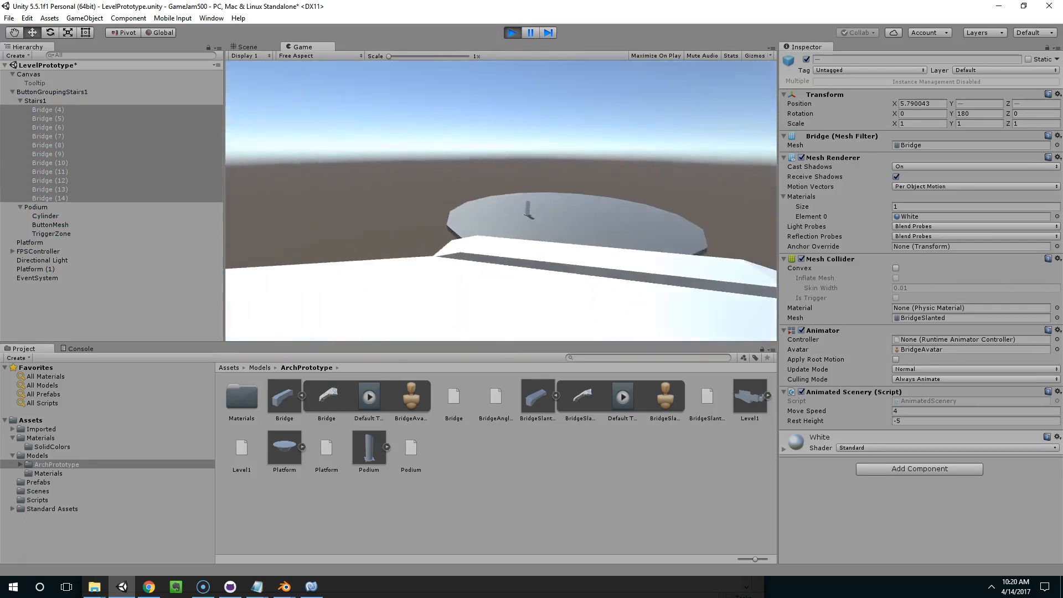
{"action": "left_click", "coordinate": [574, 150]}
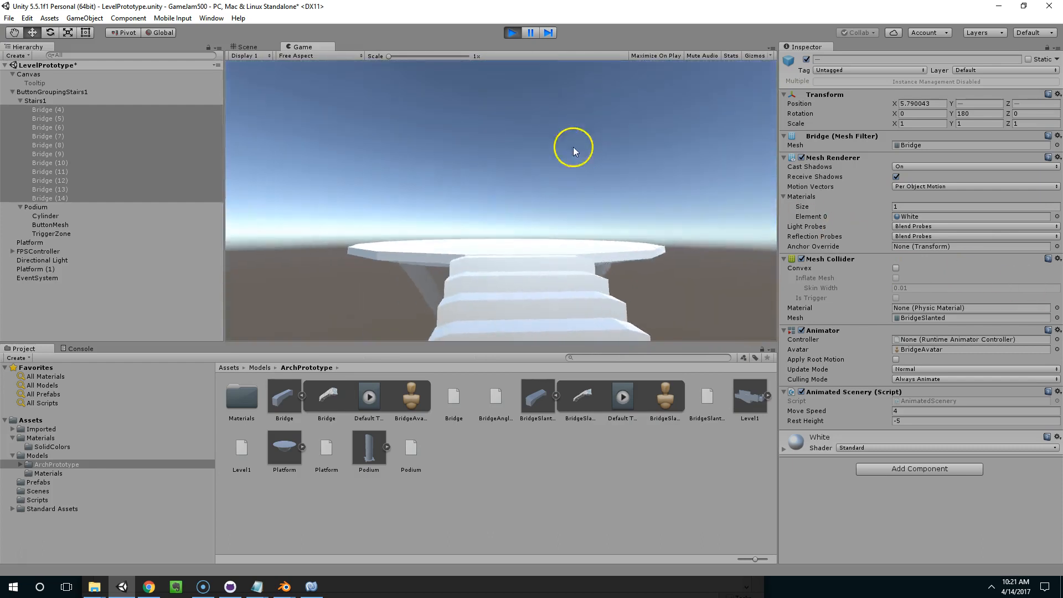
{"action": "left_click", "coordinate": [515, 33]}
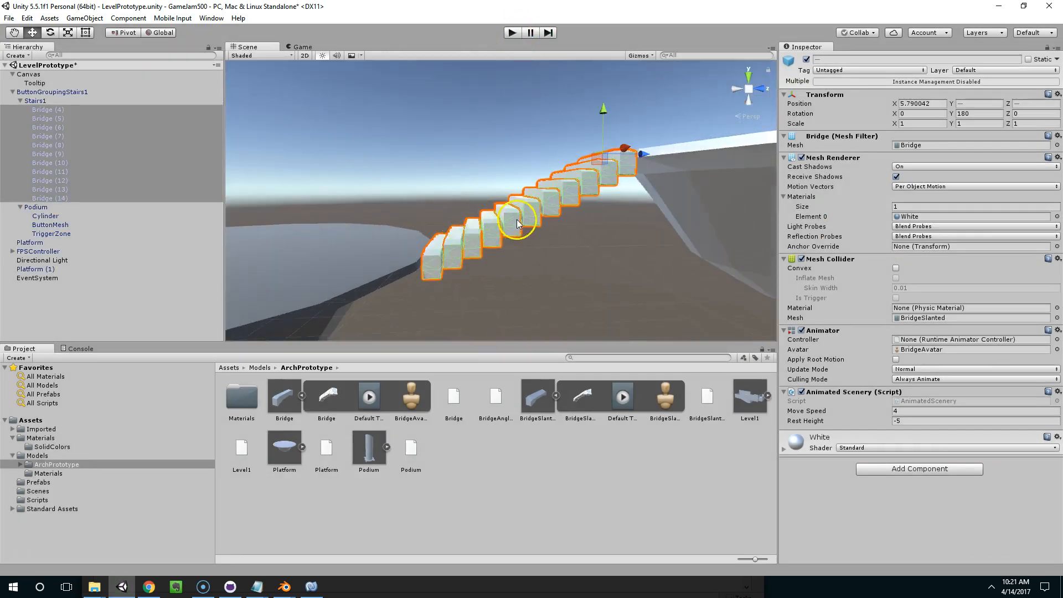
Apply the White material from SolidColors to the starting platform and save the scene.
{"action": "left_click", "coordinate": [52, 446]}
{"action": "left_click", "coordinate": [394, 397]}
{"action": "left_click_drag", "start_coordinate": [368, 396], "coordinate": [448, 204]}
{"action": "right_click_drag", "start_coordinate": [448, 204], "coordinate": [498, 221]}
{"action": "key", "text": "ctrl+s"}
Apply the ButtonGroupingStairs1 changes to its prefab, duplicate the group, and move the copy over to the second platform.
{"action": "left_click", "coordinate": [487, 218]}
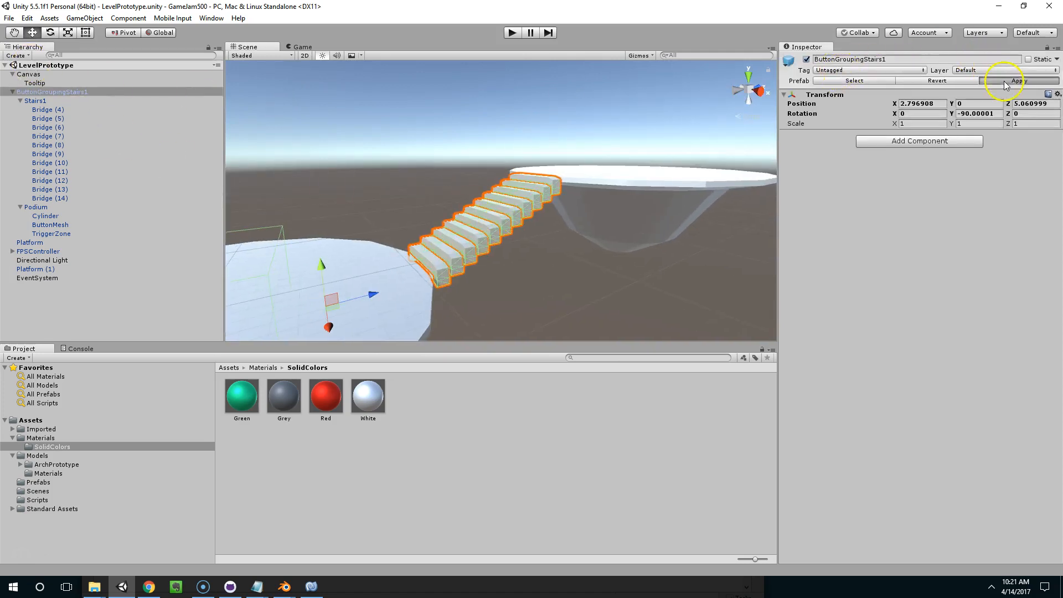
{"action": "left_click_drag", "start_coordinate": [472, 214], "coordinate": [505, 244], "text": "alt"}
{"action": "key", "text": "ctrl+d"}
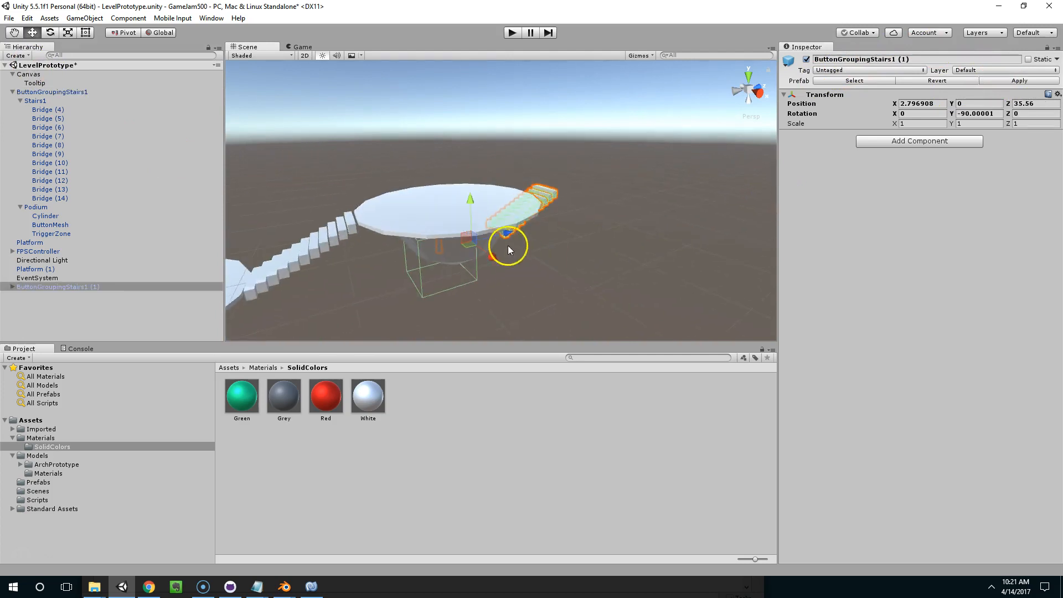
{"action": "left_click_drag", "start_coordinate": [480, 180], "coordinate": [434, 197]}
Scale Platform (1) down to about 1.02 along Z and move it to X 0.54.
{"action": "left_click", "coordinate": [484, 204]}
{"action": "key", "text": "r"}
{"action": "key", "text": "w"}
{"action": "key", "text": "f"}
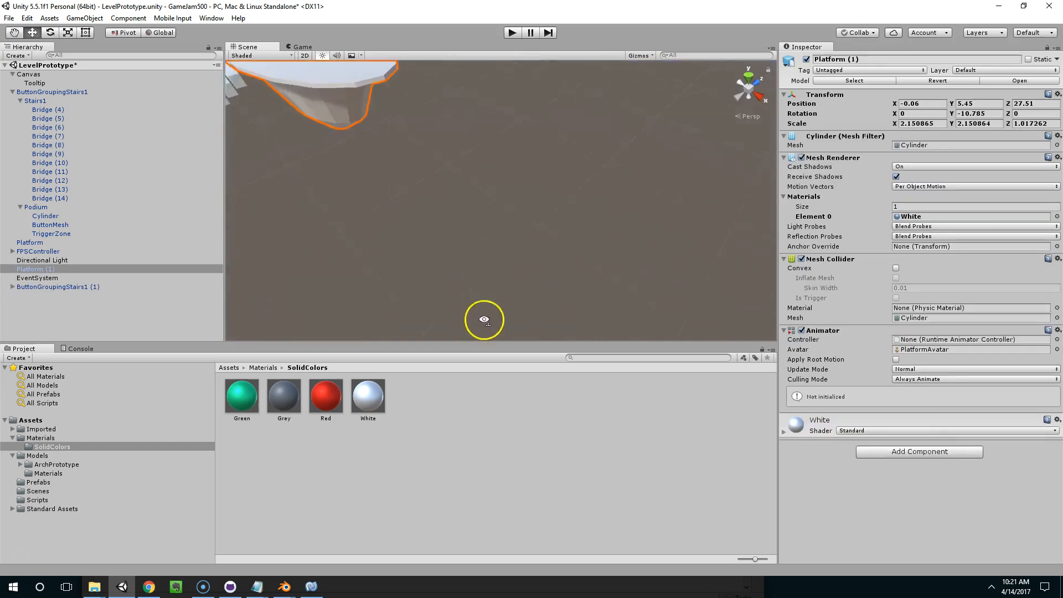
{"action": "left_click_drag", "start_coordinate": [457, 237], "coordinate": [481, 227]}
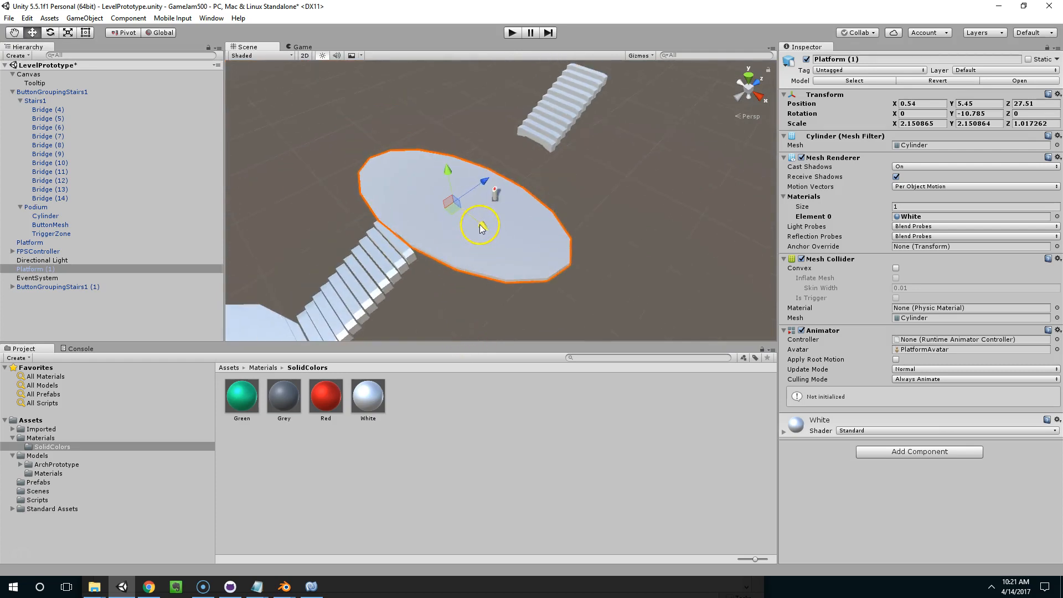
Move the duplicated stairs group to X 6.24, Y 5.75, Z 27.98 so its stairs meet the second platform's far edge.
{"action": "left_click", "coordinate": [498, 201]}
{"action": "left_click_drag", "start_coordinate": [542, 161], "coordinate": [518, 196]}
{"action": "mouse_move", "coordinate": [519, 242]}
{"action": "left_mouse_down"}
{"action": "mouse_move", "coordinate": [514, 232]}
{"action": "mouse_move", "coordinate": [509, 255]}
{"action": "left_mouse_up"}
{"action": "left_click", "coordinate": [510, 255]}
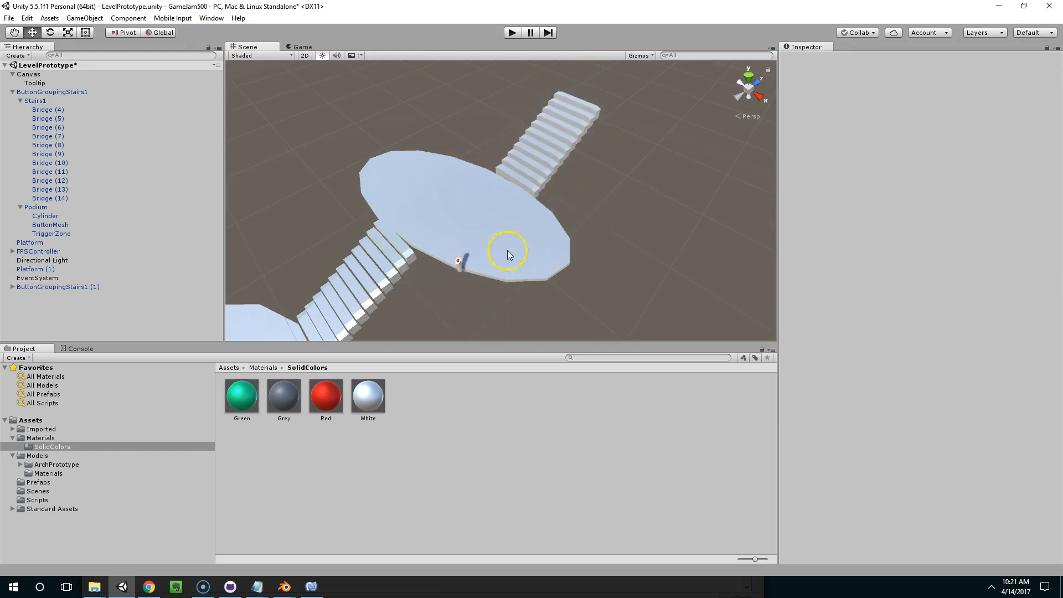
Move only the duplicated group's podium inward from the edge of the second platform.
{"action": "left_click", "coordinate": [463, 272]}
{"action": "left_click", "coordinate": [18, 287]}
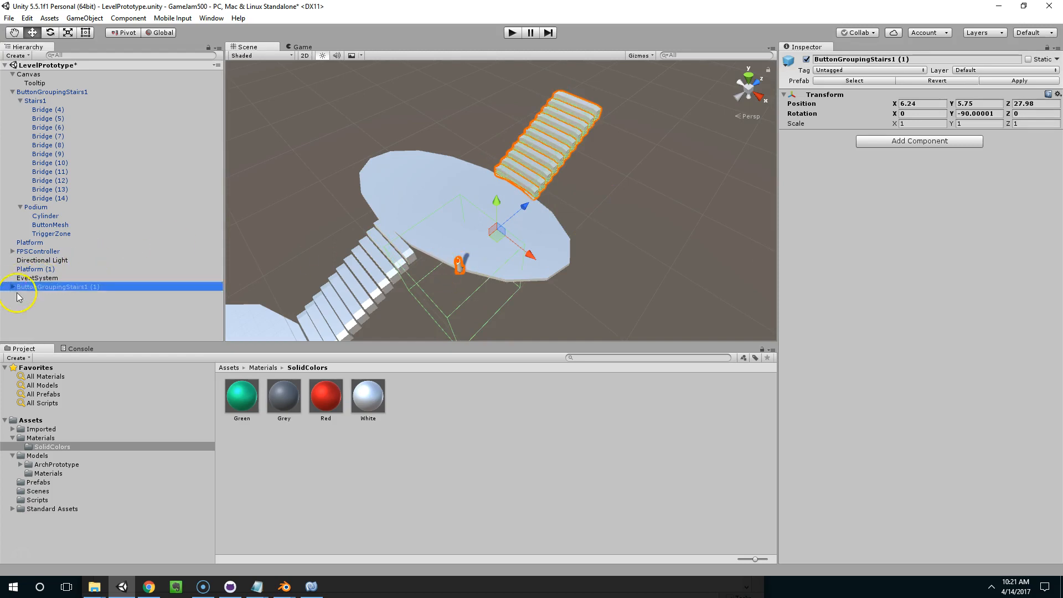
{"action": "left_click", "coordinate": [34, 305]}
{"action": "left_click_drag", "start_coordinate": [447, 261], "coordinate": [463, 161]}
Select Bridge (4) to Bridge (14) in the duplicated group and set their Mesh Filter mesh to BridgeSlanted.
{"action": "left_click", "coordinate": [20, 295]}
{"action": "left_click", "coordinate": [47, 303]}
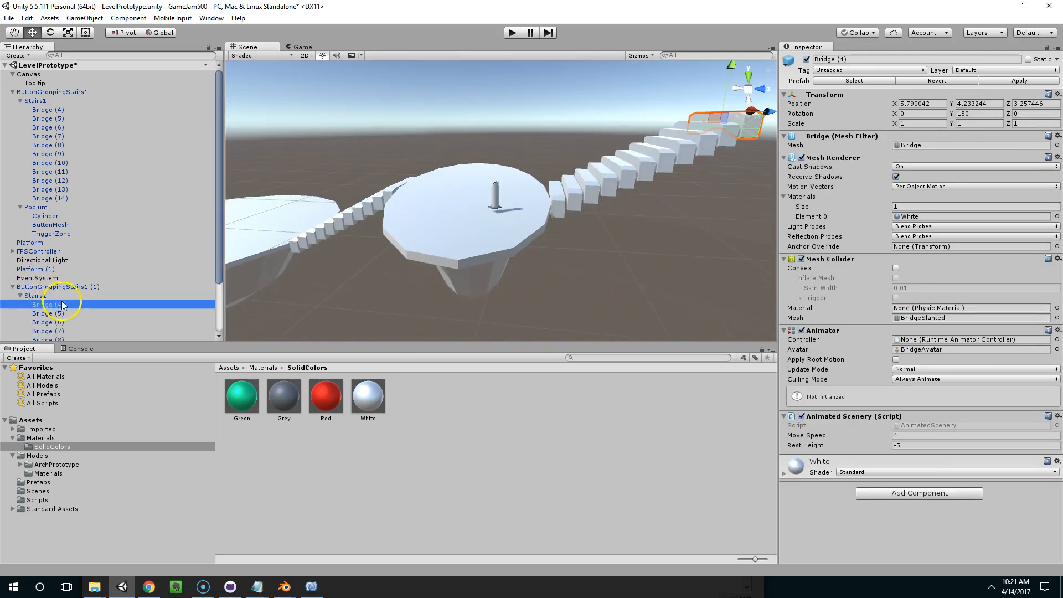
{"action": "scroll", "coordinate": [55, 310], "scroll_direction": "down", "scroll_amount": 3}
{"action": "left_click", "coordinate": [58, 327], "text": "shift"}
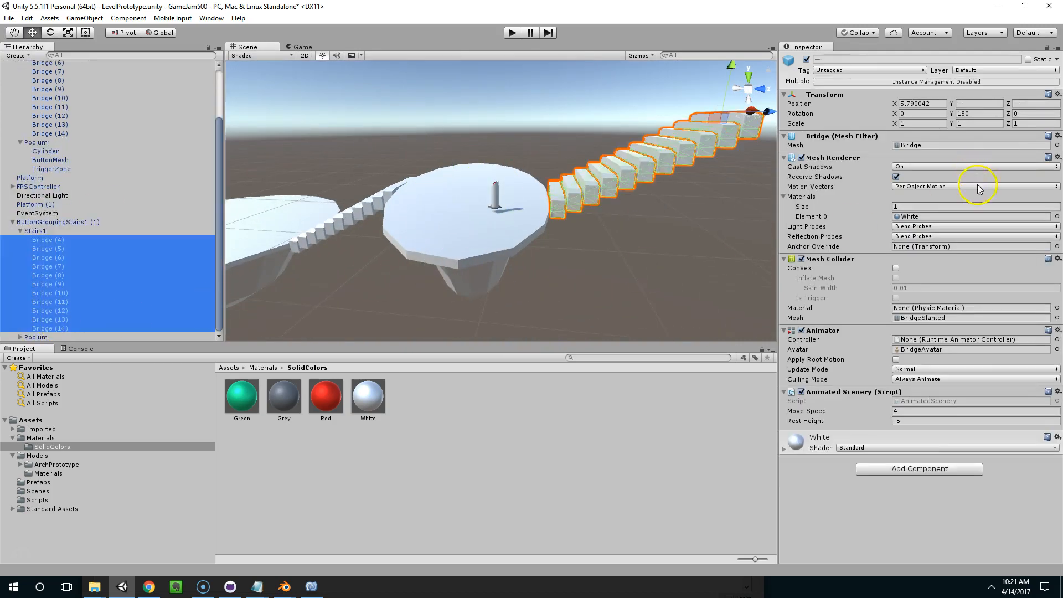
{"action": "left_click", "coordinate": [61, 465]}
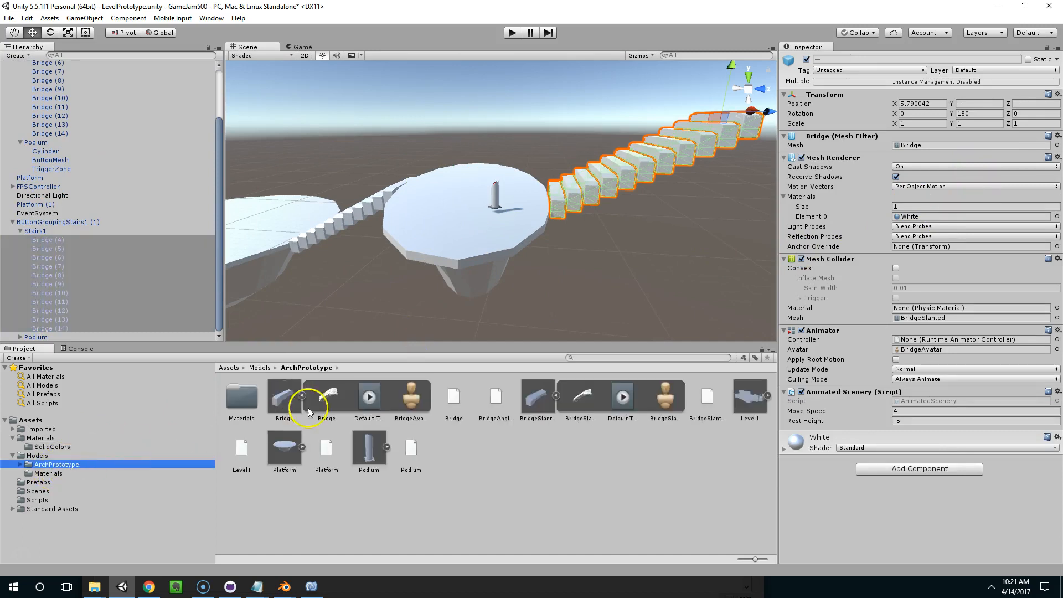
{"action": "left_click_drag", "start_coordinate": [587, 397], "coordinate": [864, 216]}
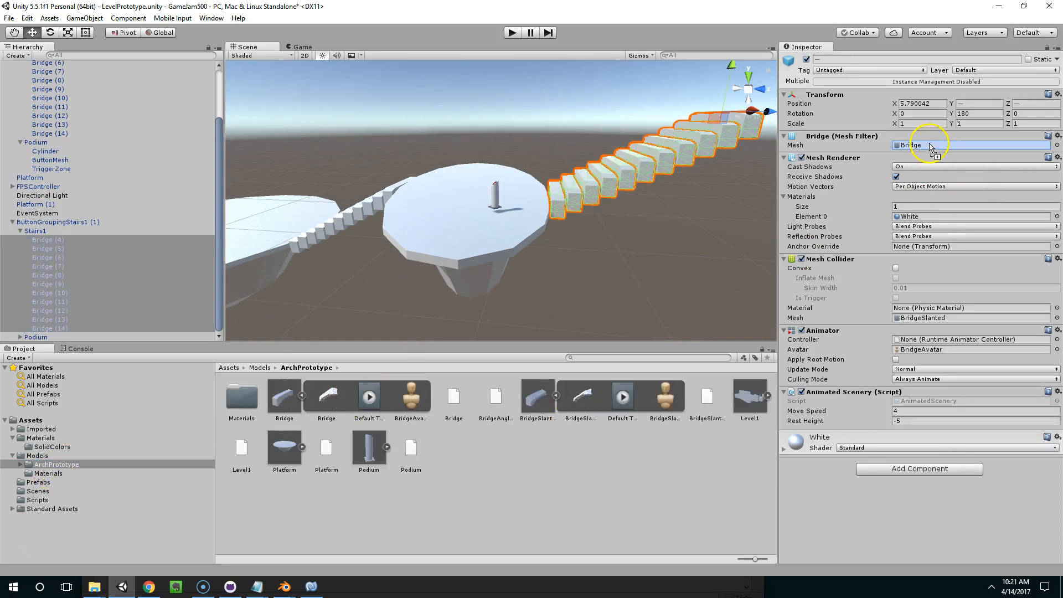
{"action": "left_click_drag", "start_coordinate": [931, 148], "coordinate": [931, 147]}
{"action": "middle_click_drag", "start_coordinate": [657, 190], "coordinate": [545, 197]}
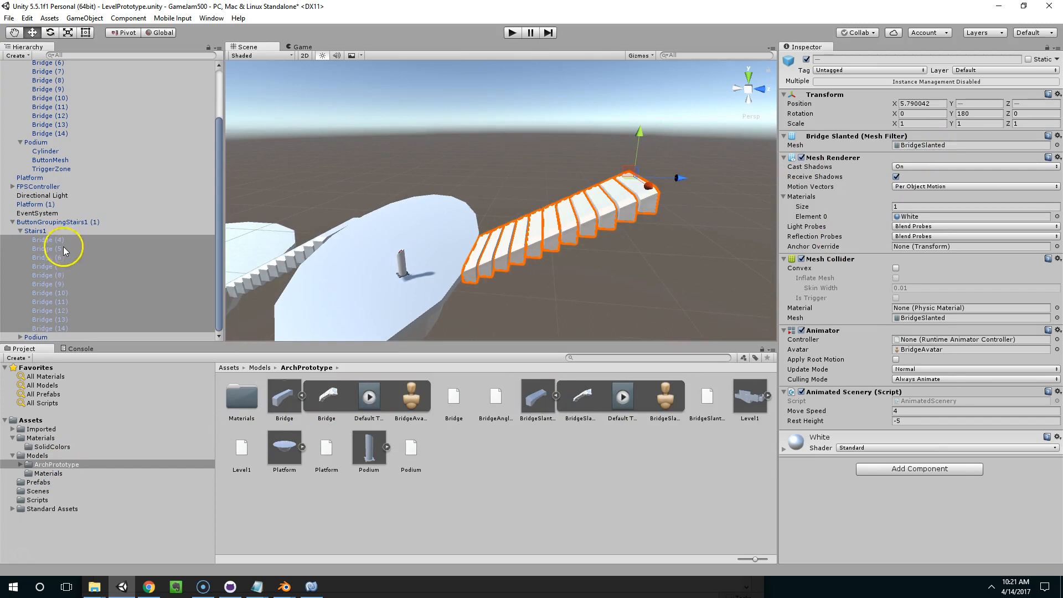
Rename the duplicated group ButtonGroupingStairsAngular and save it as a new prefab in the Prefabs folder.
{"action": "left_click", "coordinate": [58, 223]}
{"action": "key", "text": "f"}
{"action": "left_click", "coordinate": [927, 58]}
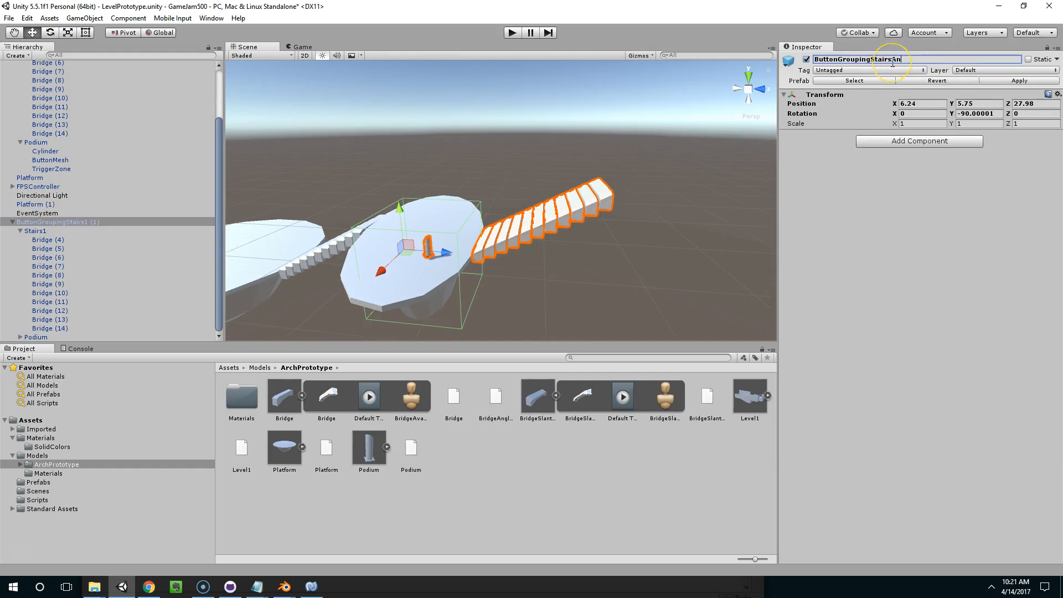
{"action": "left_click_drag", "start_coordinate": [60, 222], "coordinate": [55, 482]}
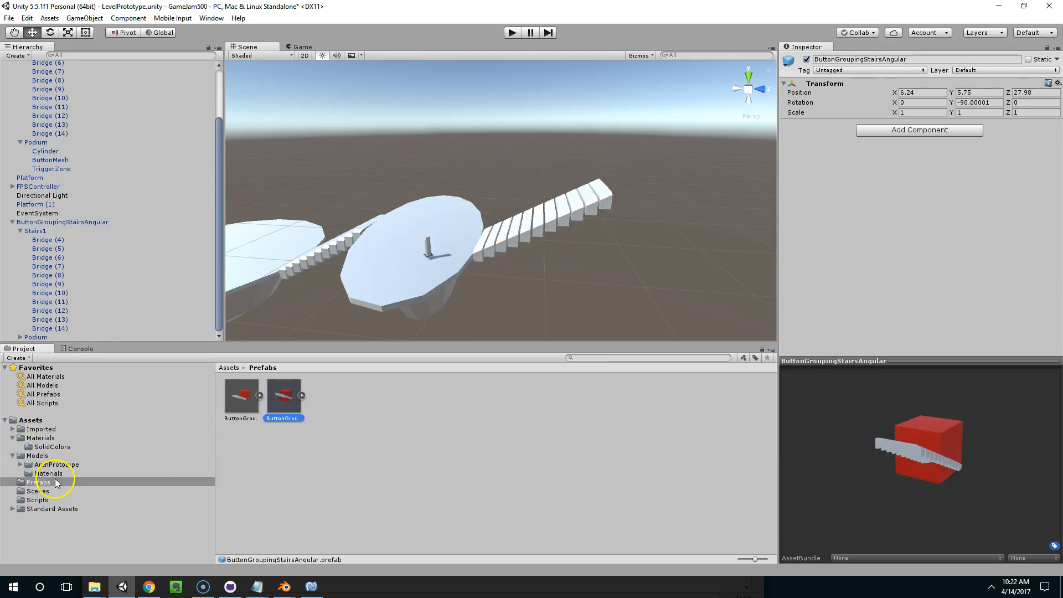
Run the level and walk up the first stairs to the podium on the second platform.
{"action": "middle_click_drag", "start_coordinate": [420, 267], "coordinate": [523, 66]}
{"action": "left_click", "coordinate": [513, 33]}
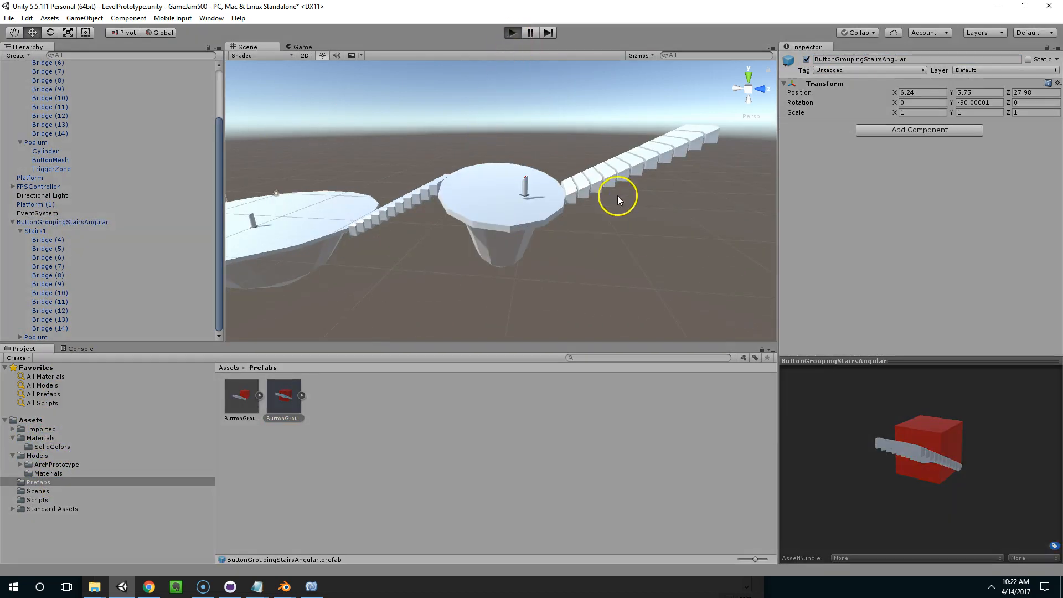
{"action": "key", "text": "w"}
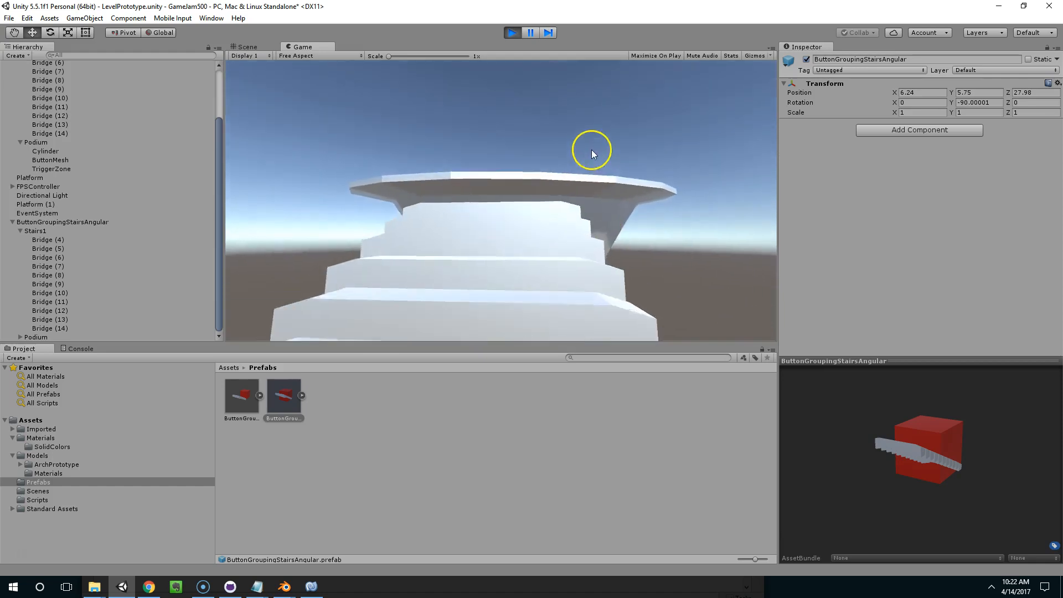
{"action": "key", "text": "w"}
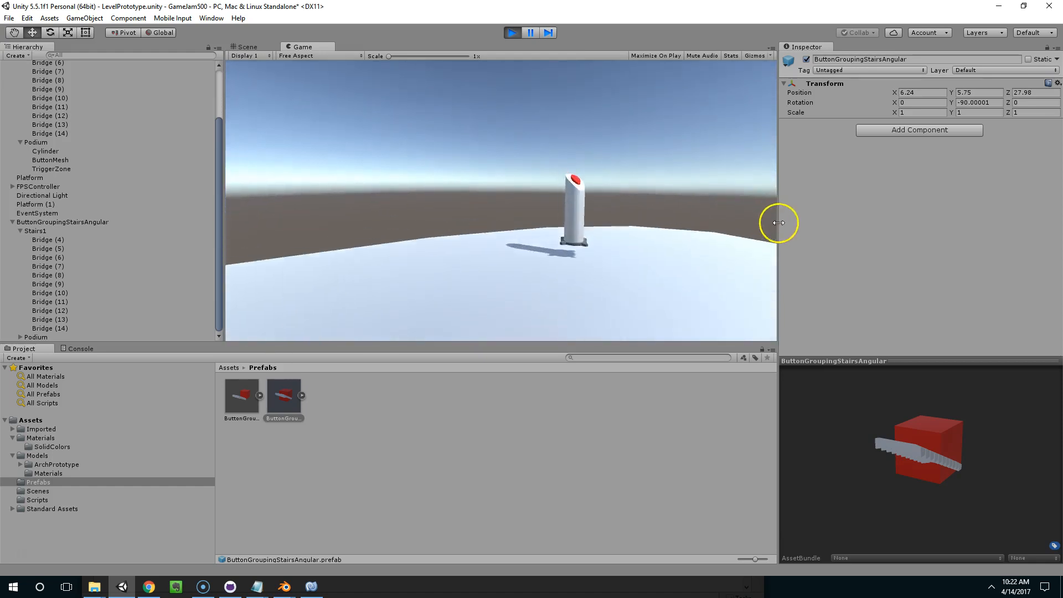
{"action": "key", "text": "s"}
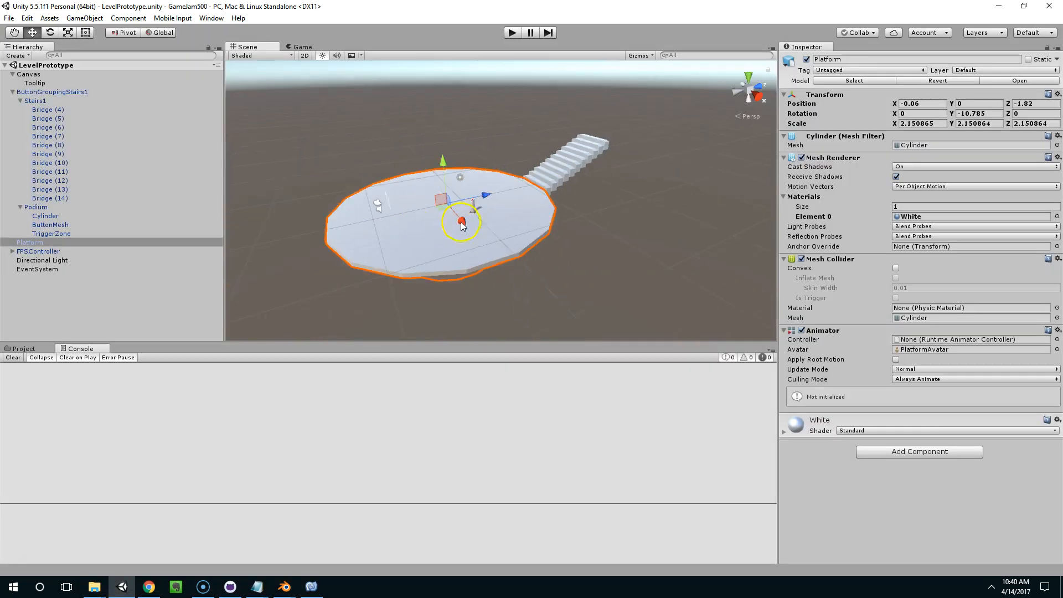
Examine the starting platform and its ButtonGroupingStairs1 stairs in the scene from several angles.
{"action": "scroll", "coordinate": [531, 217], "scroll_direction": "up", "scroll_amount": 7}
{"action": "right_click_drag", "start_coordinate": [444, 204], "coordinate": [486, 158]}
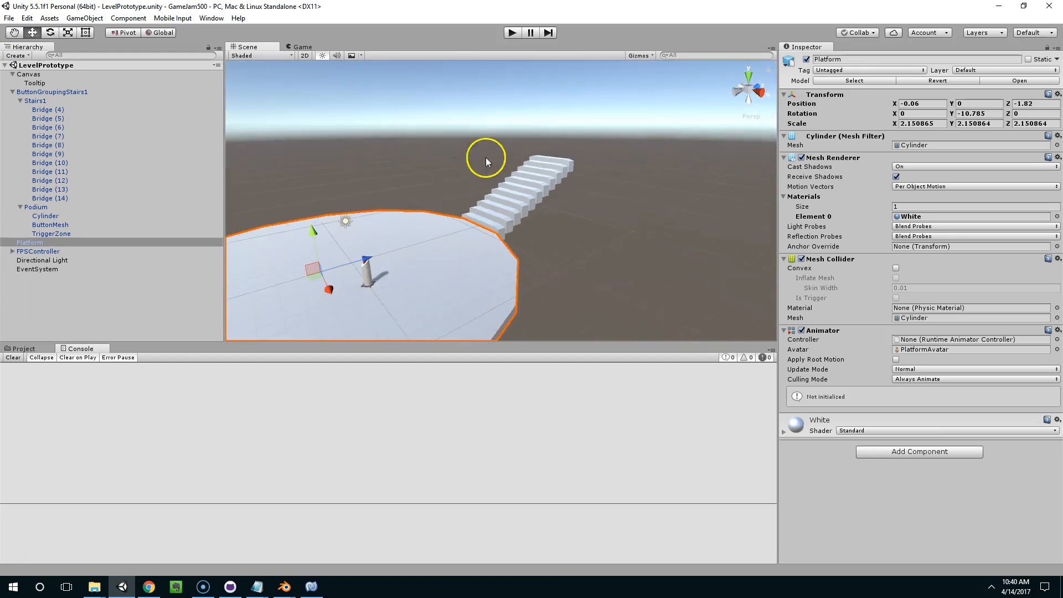
{"action": "middle_click_drag", "start_coordinate": [486, 157], "coordinate": [540, 139]}
{"action": "right_click_drag", "start_coordinate": [540, 139], "coordinate": [468, 191]}
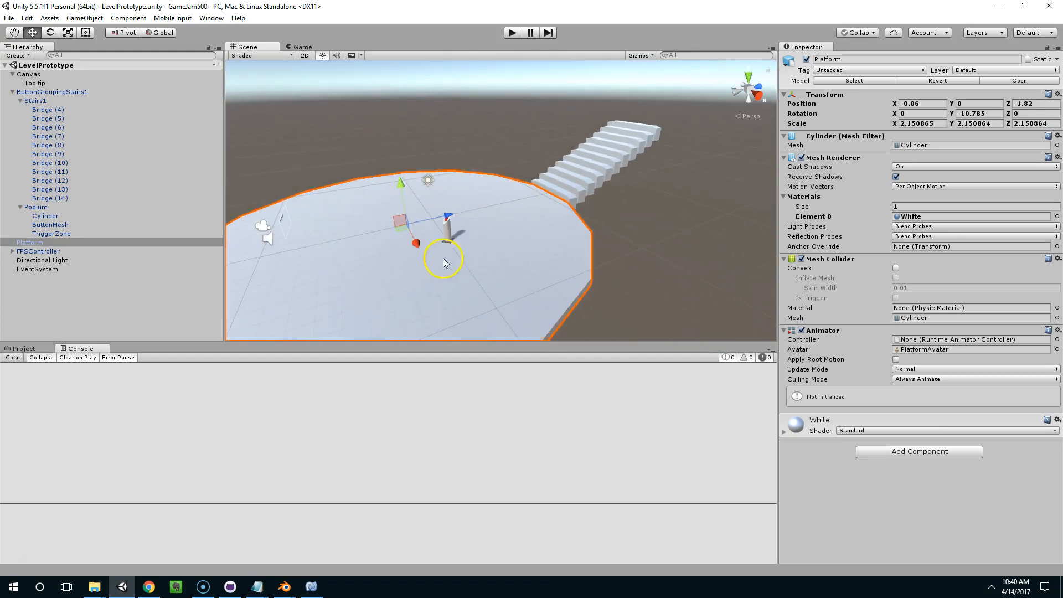
{"action": "left_click", "coordinate": [510, 213]}
{"action": "key", "text": "f"}
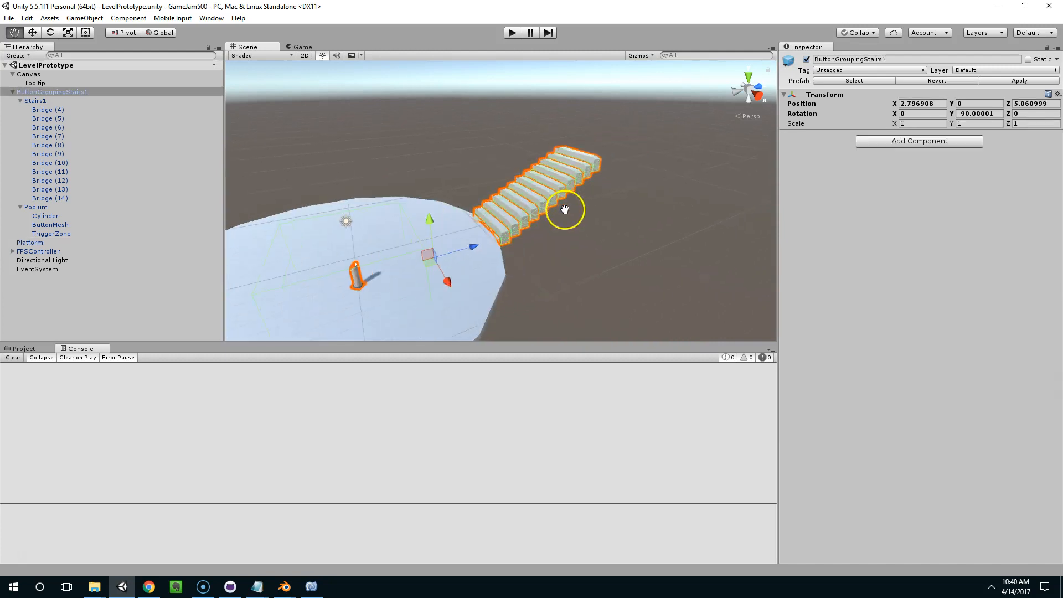
{"action": "middle_click_drag", "start_coordinate": [629, 207], "coordinate": [567, 243]}
{"action": "middle_click_drag", "start_coordinate": [487, 252], "coordinate": [480, 213]}
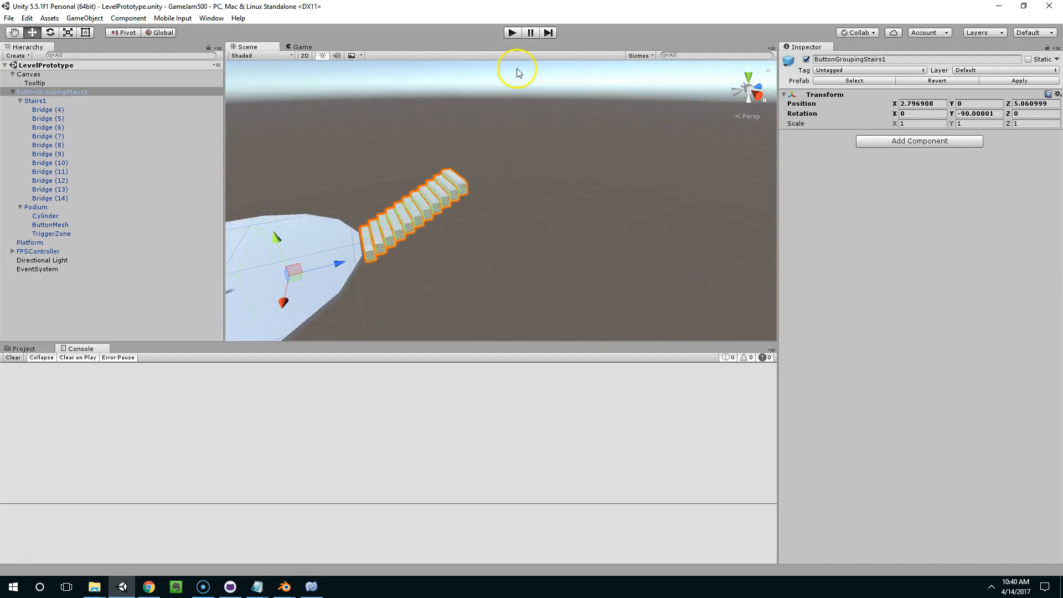
{"action": "left_click_drag", "start_coordinate": [491, 81], "coordinate": [691, 262]}
{"action": "middle_click_drag", "start_coordinate": [565, 238], "coordinate": [666, 208]}
{"action": "middle_click_drag", "start_coordinate": [481, 191], "coordinate": [576, 171]}
{"action": "scroll", "coordinate": [625, 119], "scroll_direction": "down", "scroll_amount": 3}
{"action": "left_click", "coordinate": [507, 208]}
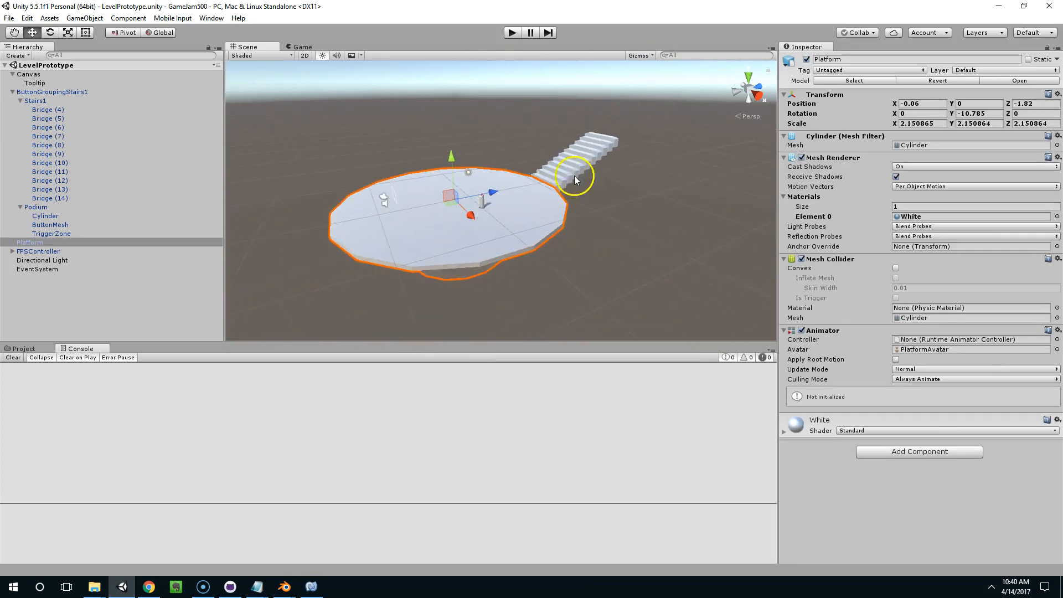
{"action": "left_click", "coordinate": [559, 170]}
{"action": "scroll", "coordinate": [479, 254], "scroll_direction": "up", "scroll_amount": 2}
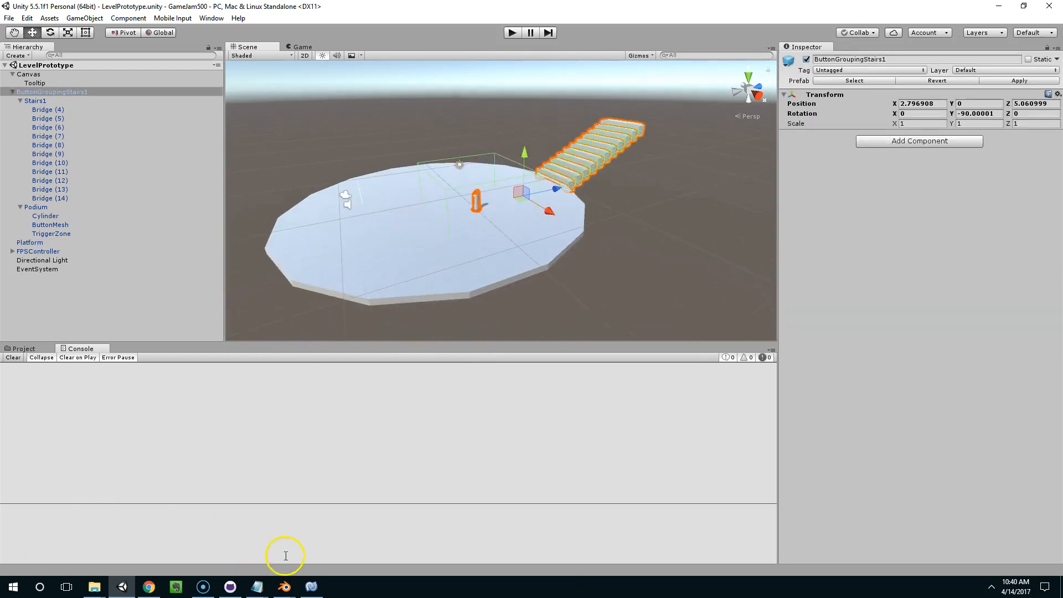
Switch to Blender and start a new file from the startup scene.
{"action": "mouse_move", "coordinate": [285, 585]}
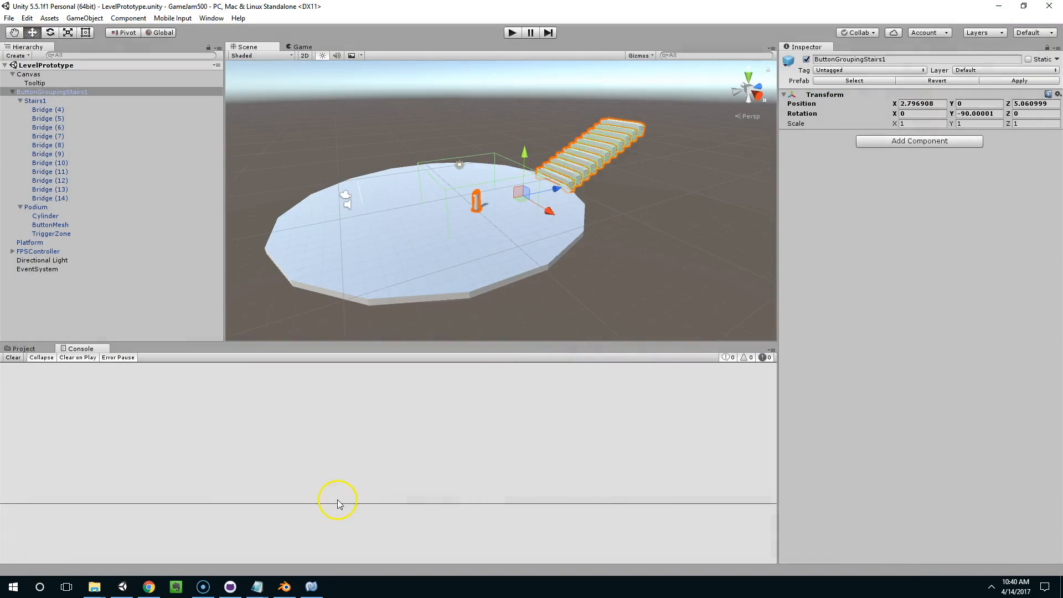
{"action": "left_click", "coordinate": [286, 585]}
{"action": "left_click", "coordinate": [35, 25]}
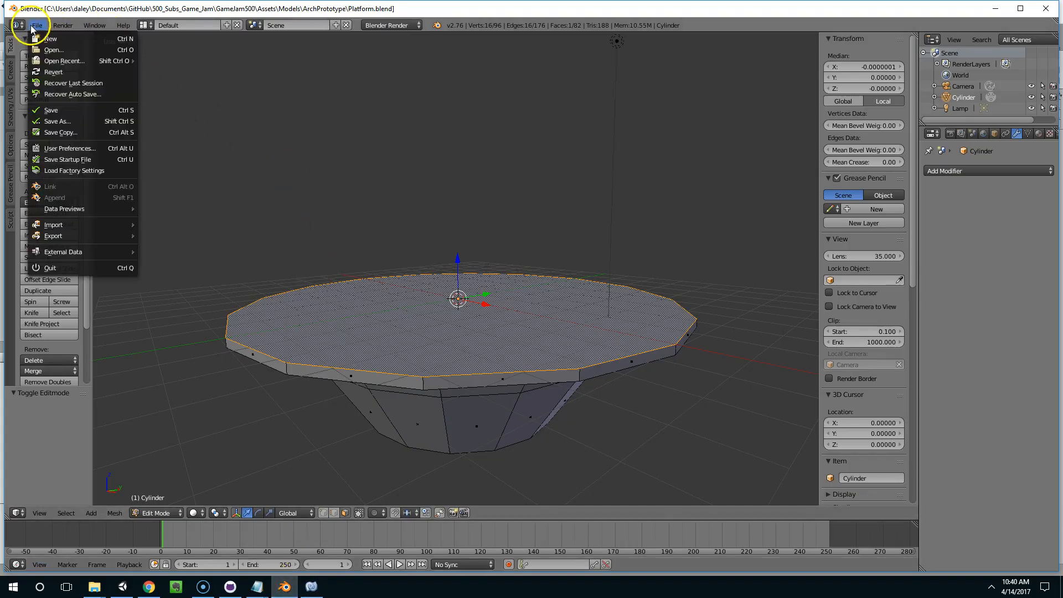
{"action": "left_click", "coordinate": [52, 39]}
{"action": "left_click", "coordinate": [58, 48]}
{"action": "middle_click_drag", "start_coordinate": [330, 130], "coordinate": [533, 221]}
{"action": "scroll", "coordinate": [555, 212], "scroll_direction": "up", "scroll_amount": 2}
{"action": "key", "text": "r"}
{"action": "left_click", "coordinate": [459, 177]}
{"action": "key", "text": "ctrl+z"}
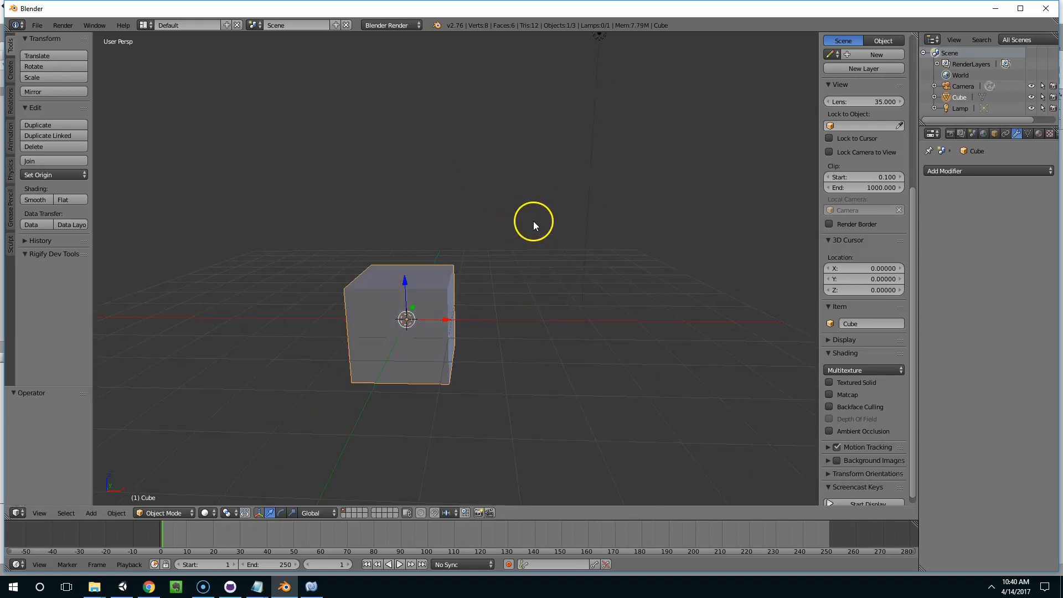
{"action": "key", "text": "s"}
{"action": "key", "text": "Escape"}
Scale the default cube along the Z axis by about 2.07.
{"action": "key", "text": "s"}
{"action": "key", "text": "z"}
{"action": "left_click", "coordinate": [595, 72]}
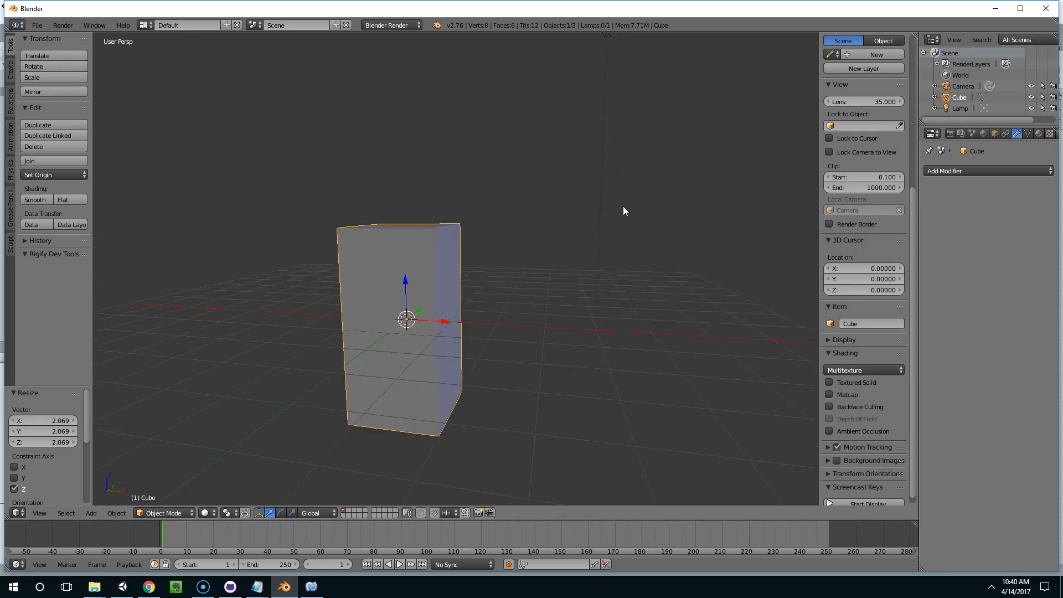
Rotate the tall block around the Y axis by about -36.9°.
{"action": "key", "text": "r"}
{"action": "key", "text": "y"}
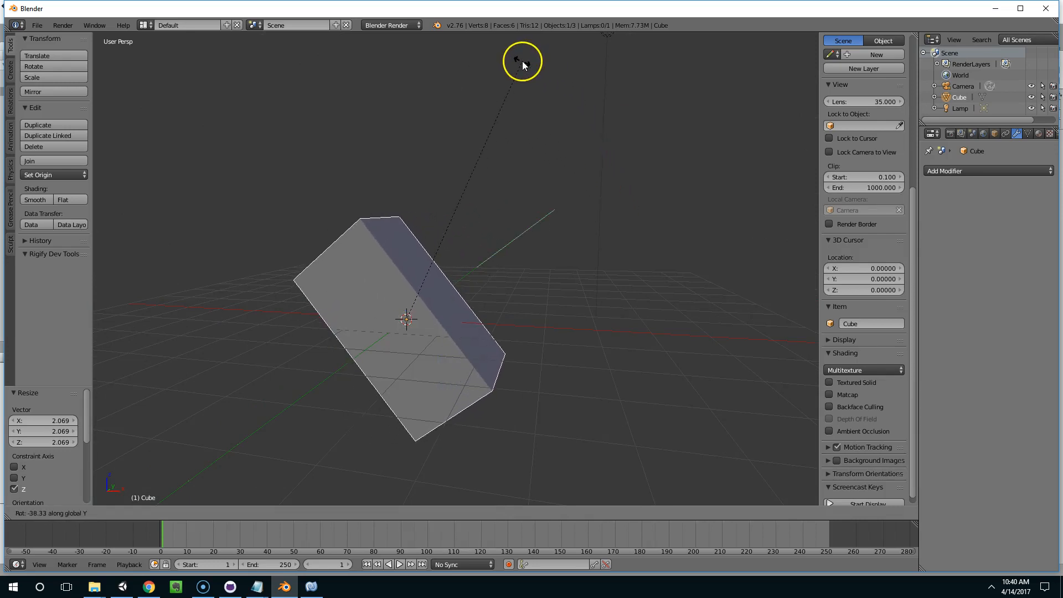
{"action": "left_click", "coordinate": [533, 75]}
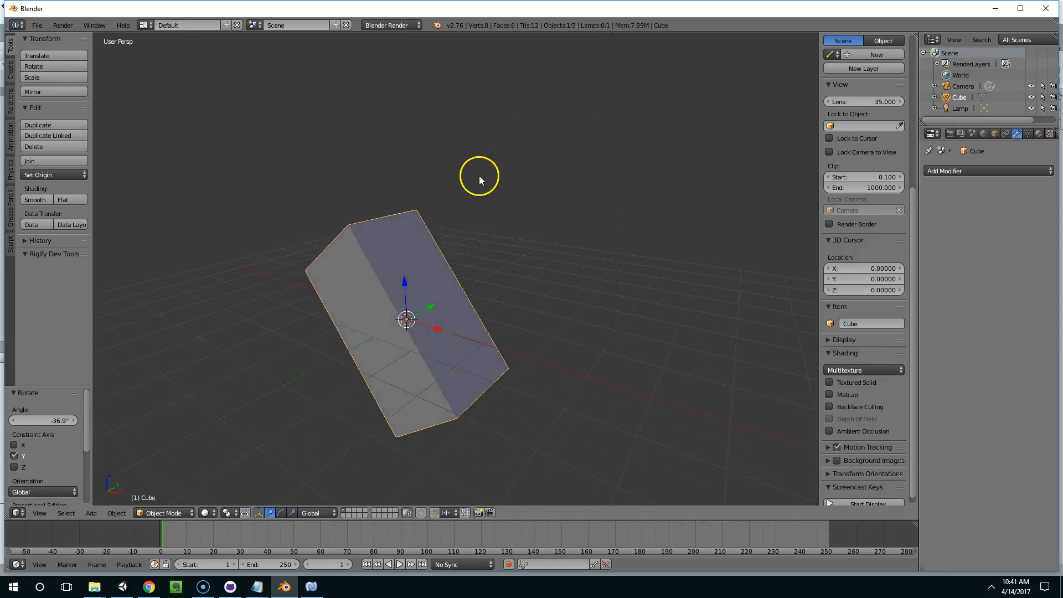
{"action": "middle_click_drag", "start_coordinate": [479, 176], "coordinate": [514, 173]}
{"action": "key", "text": "shift+d"}
{"action": "right_click", "coordinate": [536, 165]}
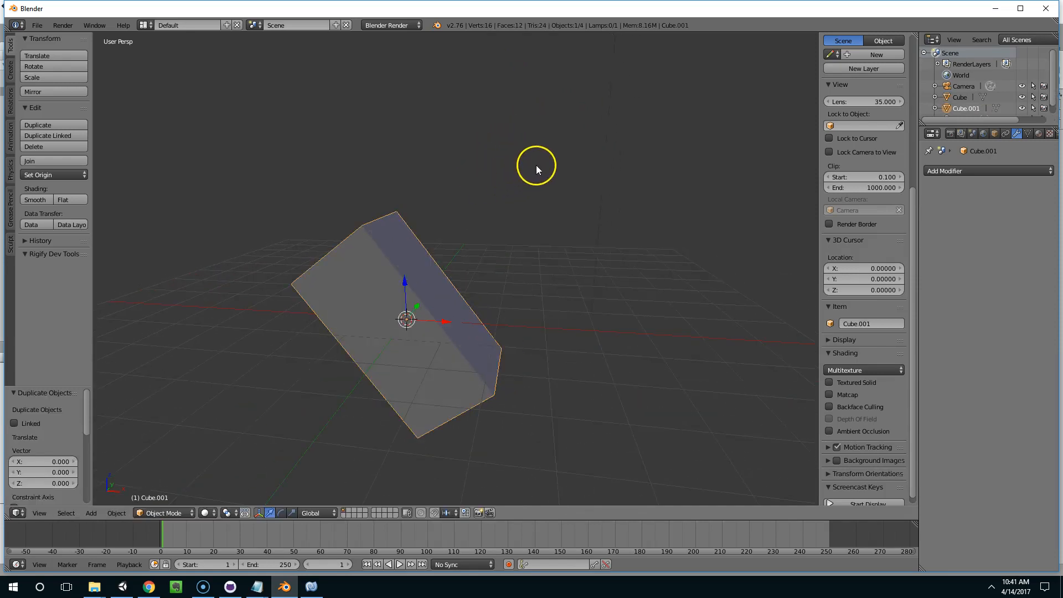
{"action": "key", "text": "ctrl+z"}
Add a new cube and scale it along the X axis by about 0.28.
{"action": "key", "text": "shift+a"}
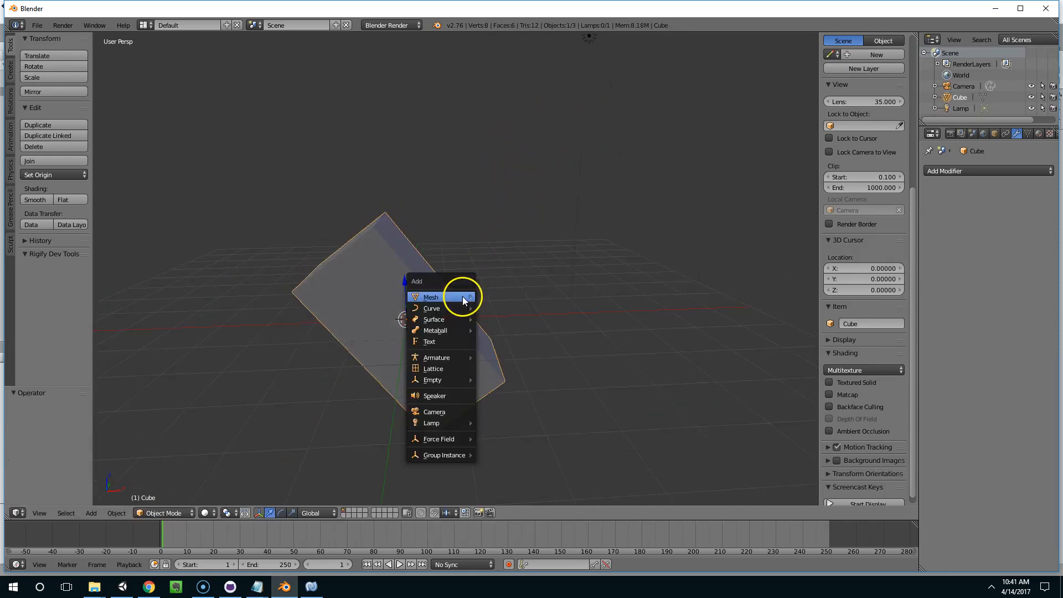
{"action": "mouse_move", "coordinate": [463, 297]}
{"action": "left_click", "coordinate": [507, 308]}
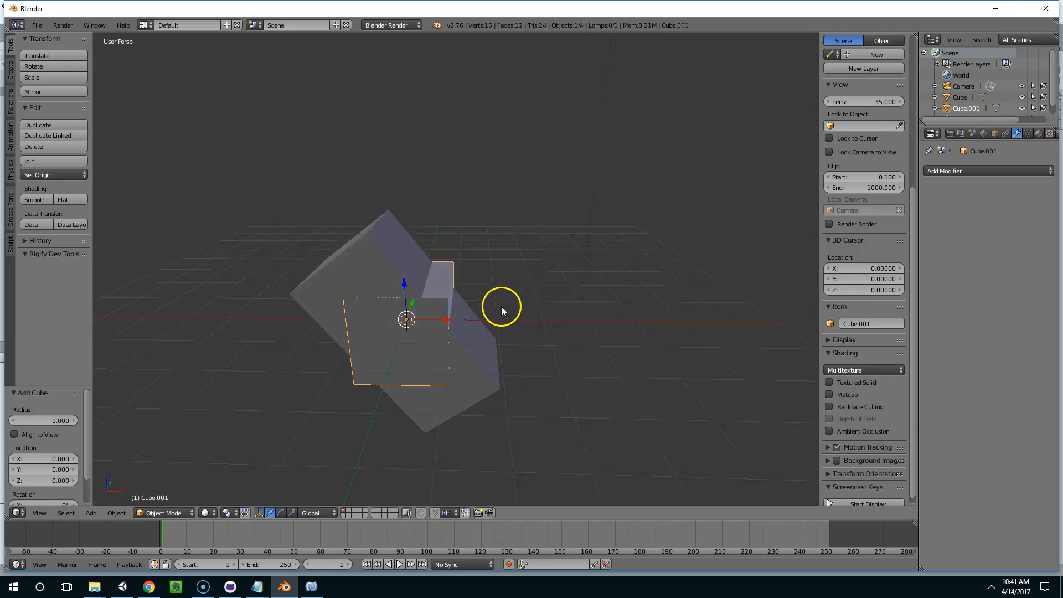
{"action": "key", "text": "g"}
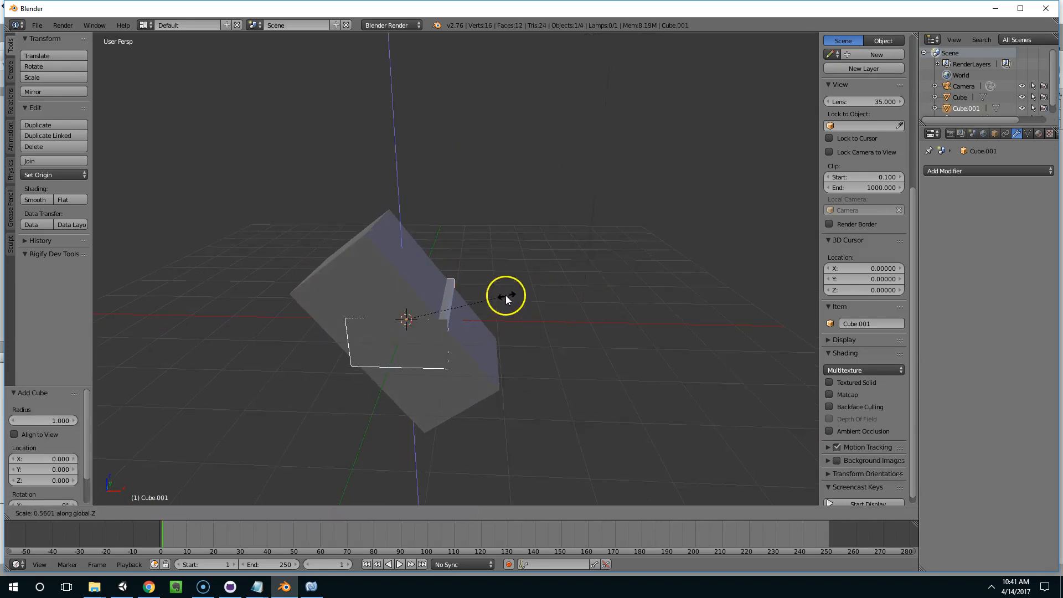
{"action": "right_click", "coordinate": [503, 295]}
{"action": "key", "text": "s"}
{"action": "key", "text": "x"}
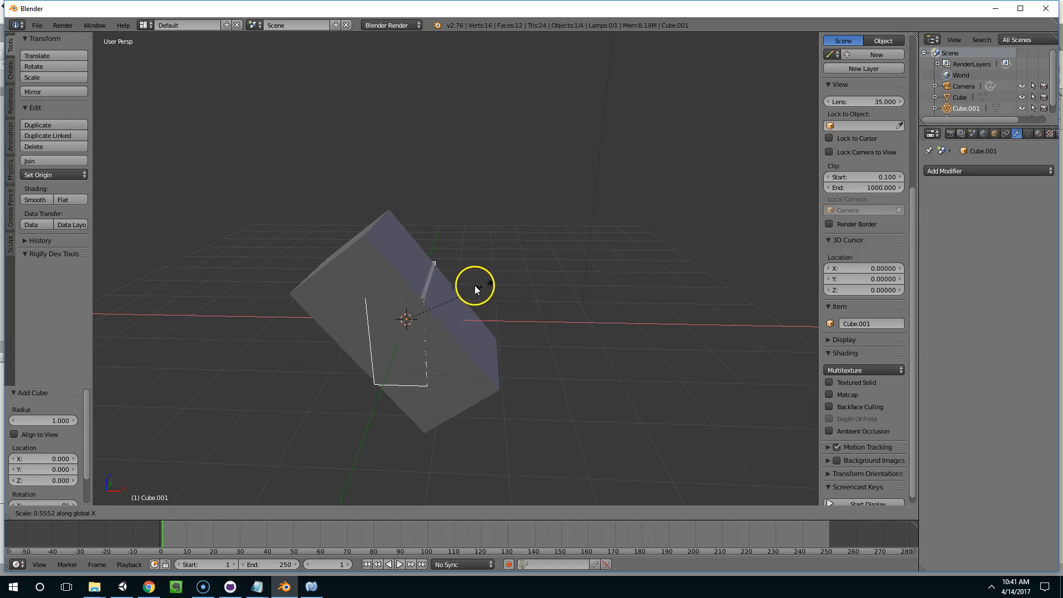
{"action": "left_click", "coordinate": [423, 278]}
{"action": "middle_click_drag", "start_coordinate": [423, 277], "coordinate": [412, 296]}
Move the narrow block about -1.18 along the Y axis so it sticks out of the slanted block's side.
{"action": "key", "text": "g"}
{"action": "key", "text": "y"}
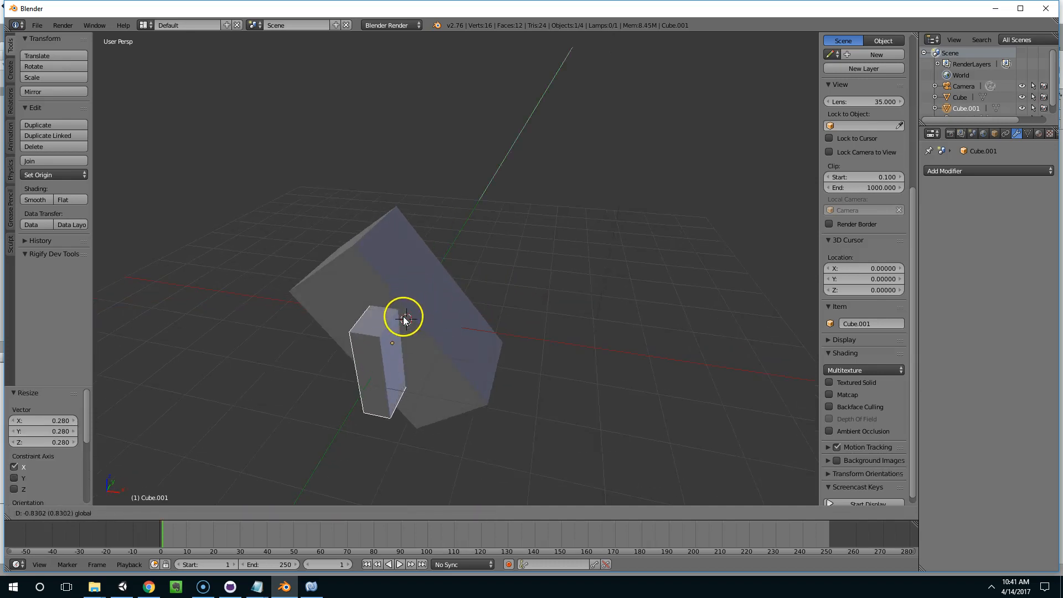
{"action": "left_click", "coordinate": [393, 329]}
{"action": "middle_click_drag", "start_coordinate": [603, 317], "coordinate": [597, 320]}
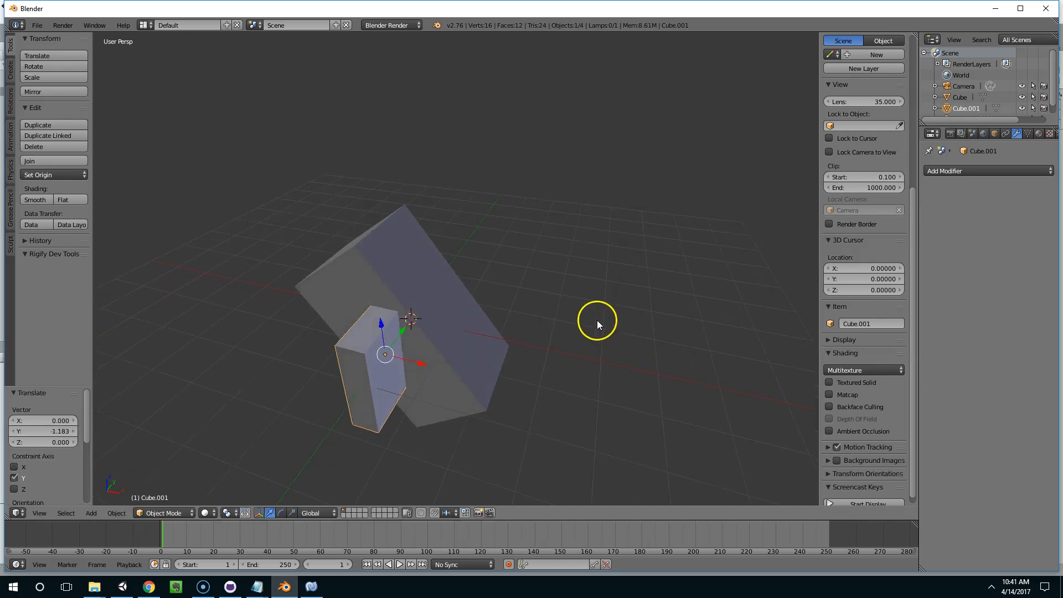
Scale the narrow block down along the Y axis and shift it by about -0.03 along Y.
{"action": "key", "text": "s"}
{"action": "key", "text": "y"}
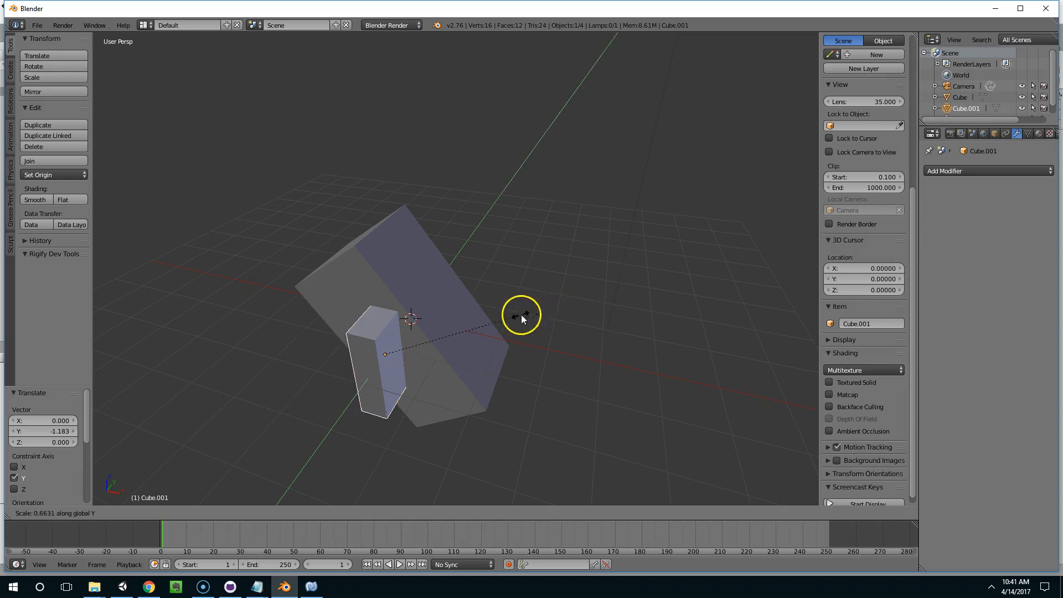
{"action": "left_click", "coordinate": [397, 325]}
{"action": "key", "text": "g"}
{"action": "key", "text": "y"}
{"action": "left_click", "coordinate": [399, 331]}
{"action": "key", "text": "s"}
{"action": "key", "text": "z"}
{"action": "right_click", "coordinate": [523, 333]}
{"action": "middle_click_drag", "start_coordinate": [523, 333], "coordinate": [578, 314]}
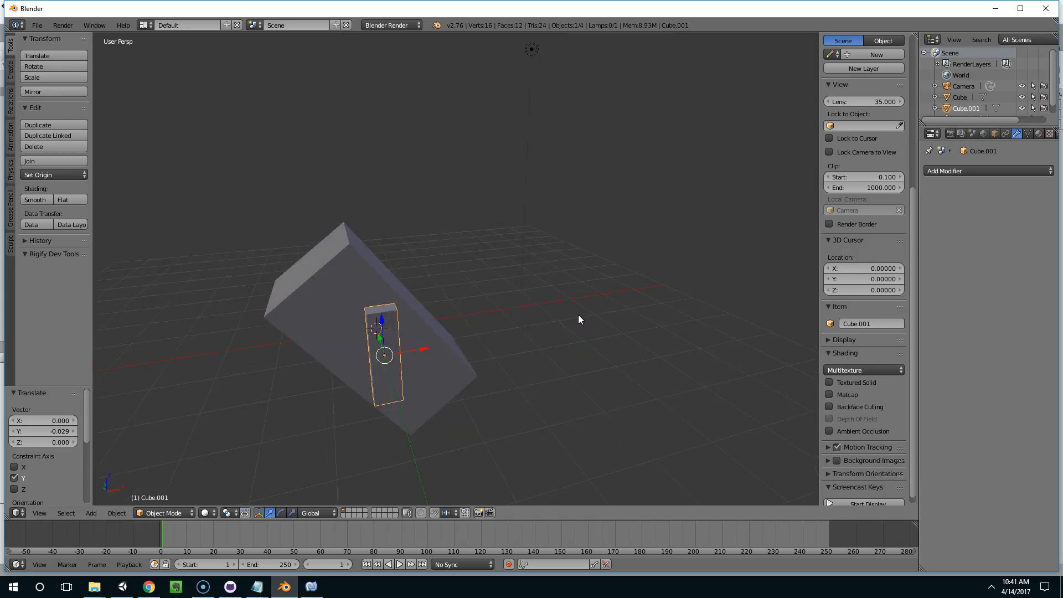
Widen the narrow block along the X axis by a factor of about 1.14.
{"action": "middle_click_drag", "start_coordinate": [578, 314], "coordinate": [513, 318]}
{"action": "key", "text": "s"}
{"action": "key", "text": "x"}
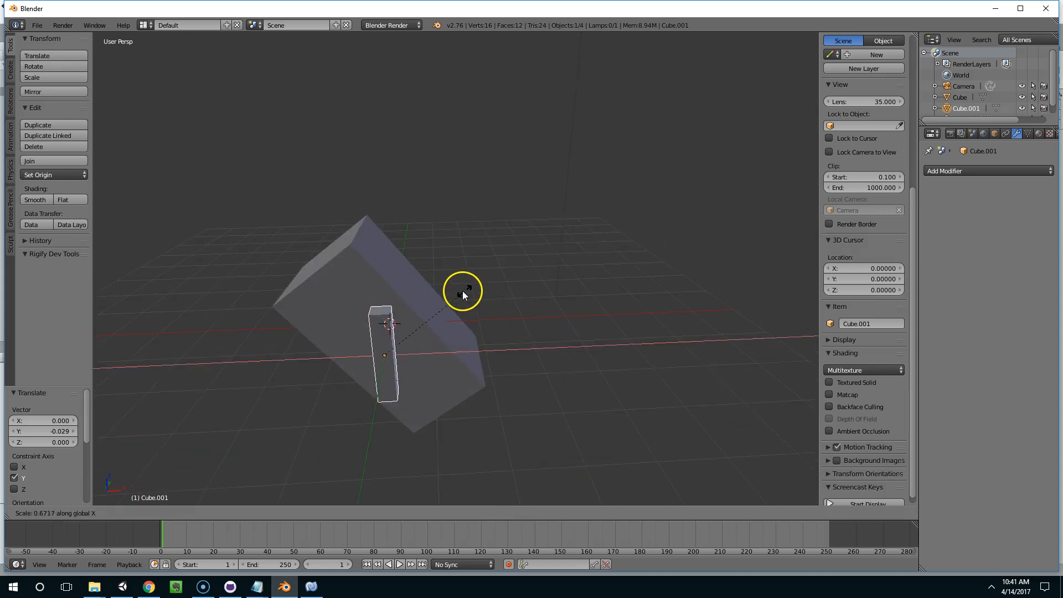
{"action": "left_click", "coordinate": [544, 289]}
{"action": "middle_click_drag", "start_coordinate": [546, 289], "coordinate": [370, 311]}
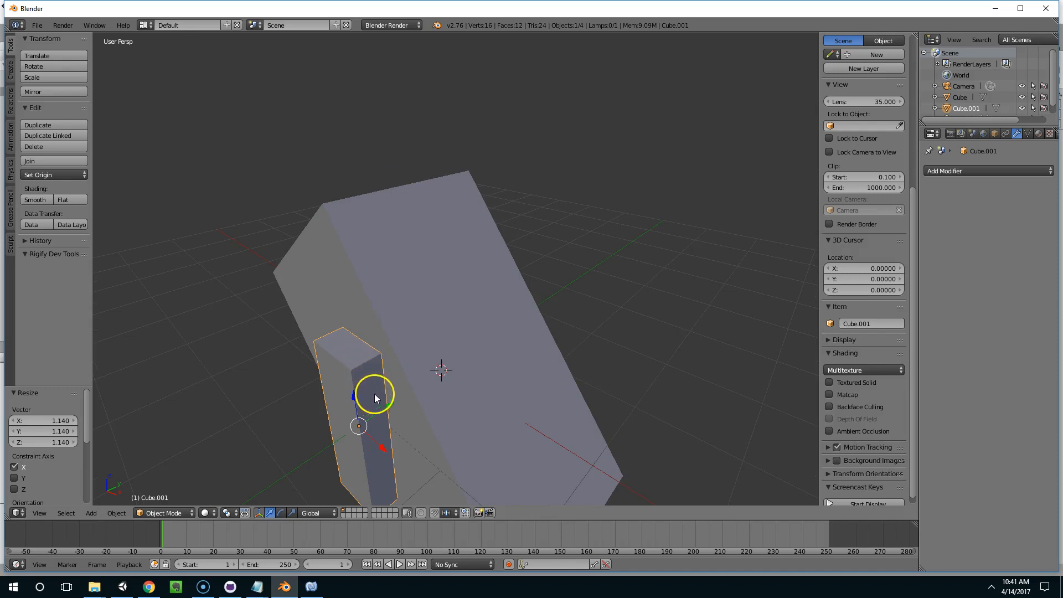
Add four lengthwise loop cuts along the narrow block's thin side in Edit Mode.
{"action": "key", "text": "Tab"}
{"action": "key", "text": "ctrl+r"}
{"action": "scroll", "coordinate": [369, 374], "scroll_direction": "up", "scroll_amount": 1}
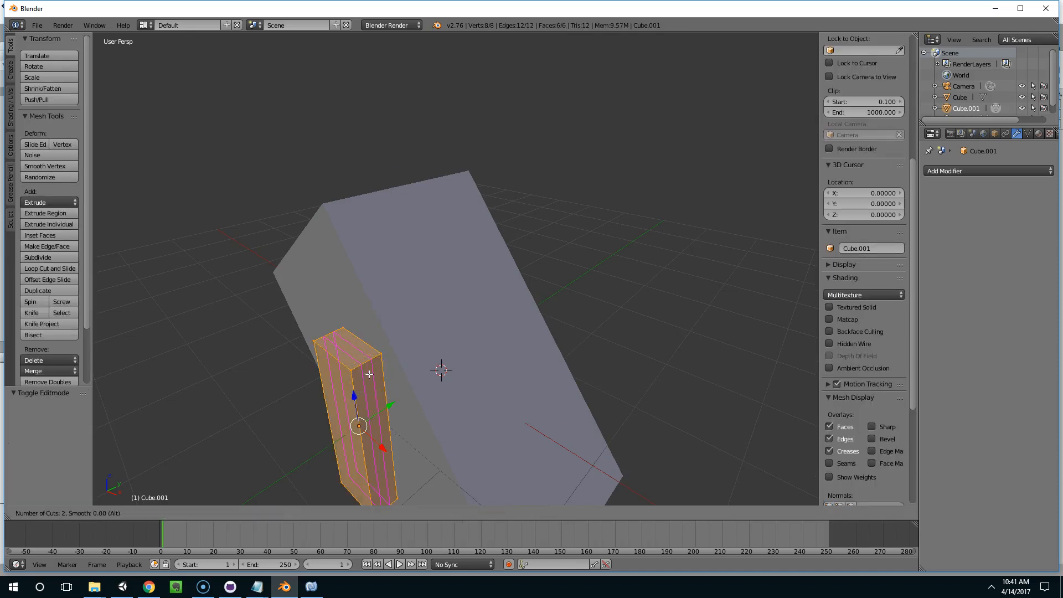
{"action": "left_click", "coordinate": [369, 374]}
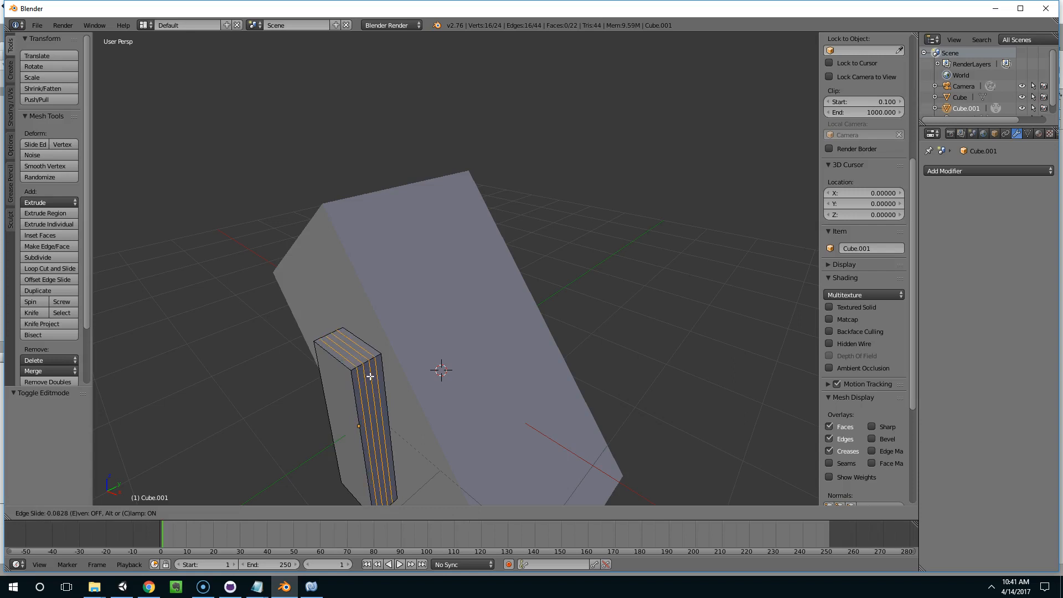
{"action": "left_click", "coordinate": [370, 378]}
Switch to face selection and push the middle face strip of the narrow block's thin side inward along X as a shallow groove.
{"action": "key", "text": "ctrl+Tab"}
{"action": "middle_click_drag", "start_coordinate": [369, 378], "coordinate": [420, 420]}
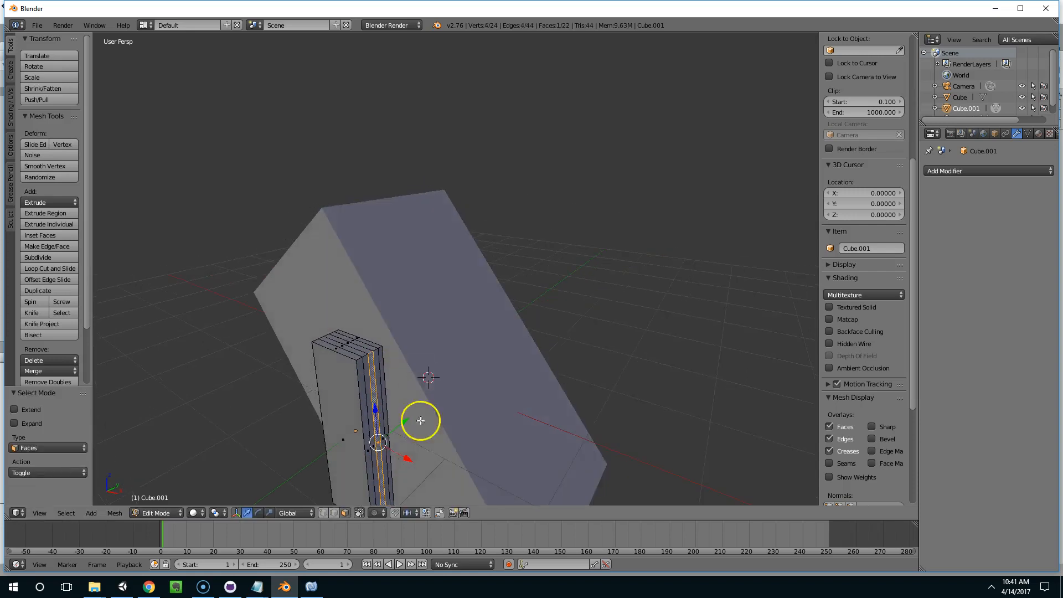
{"action": "left_click_drag", "start_coordinate": [409, 457], "coordinate": [404, 456]}
{"action": "key", "text": "Tab"}
{"action": "scroll", "coordinate": [463, 449], "scroll_direction": "down", "scroll_amount": 1}
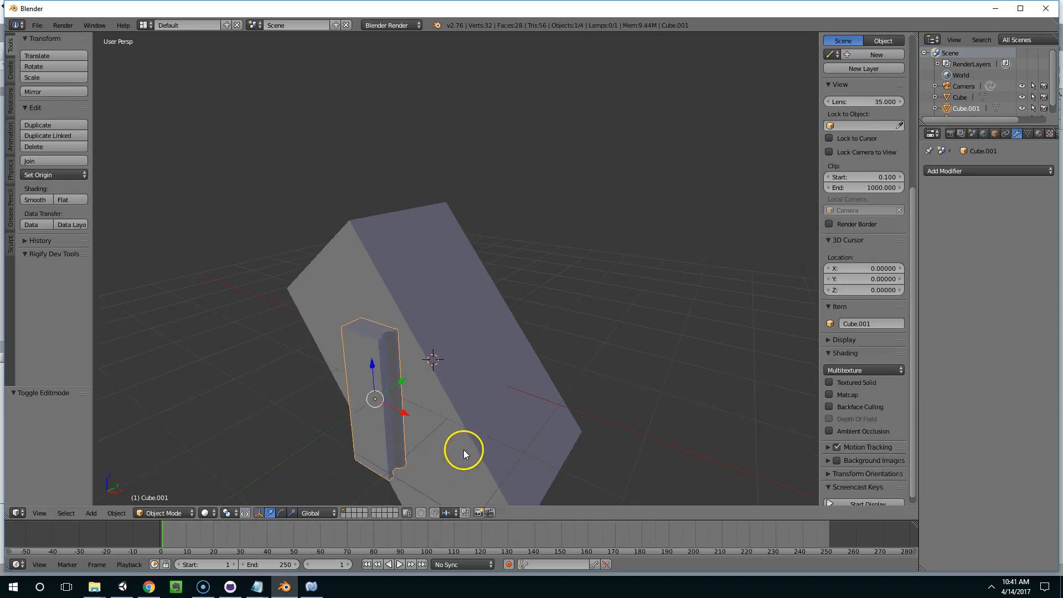
{"action": "key", "text": "Tab"}
{"action": "left_click_drag", "start_coordinate": [406, 413], "coordinate": [410, 415]}
{"action": "key", "text": "Tab"}
Push in the middle face strip on the opposite thin side of the narrow block and return to Object Mode.
{"action": "middle_click_drag", "start_coordinate": [475, 411], "coordinate": [602, 396]}
{"action": "key", "text": "Tab"}
{"action": "scroll", "coordinate": [373, 374], "scroll_direction": "up", "scroll_amount": 3}
{"action": "middle_click_drag", "start_coordinate": [373, 375], "coordinate": [334, 381]}
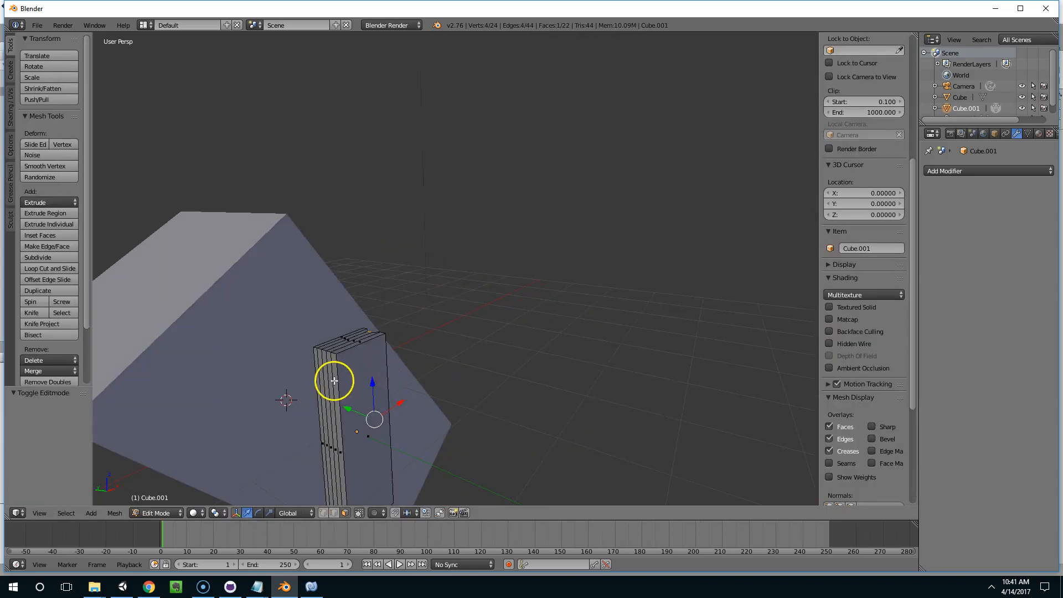
{"action": "left_click_drag", "start_coordinate": [360, 428], "coordinate": [368, 427]}
{"action": "middle_click_drag", "start_coordinate": [491, 381], "coordinate": [430, 393]}
{"action": "key", "text": "Tab"}
Move the grooved block about 0.54 along X and rotate it around Y to match the large block's tilt.
{"action": "left_click_drag", "start_coordinate": [429, 394], "coordinate": [483, 373]}
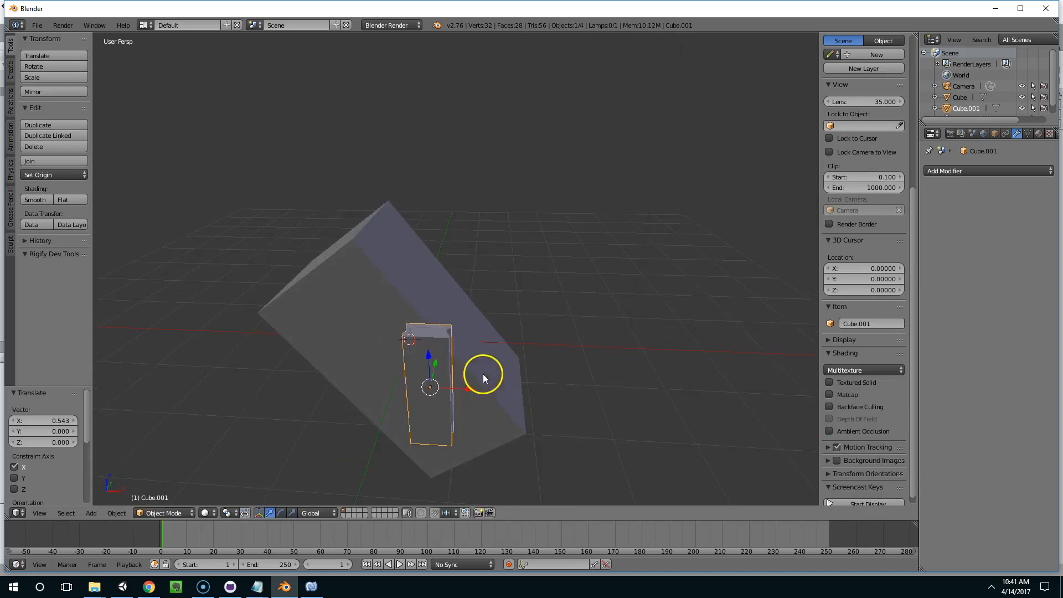
{"action": "middle_click_drag", "start_coordinate": [482, 373], "coordinate": [441, 339]}
{"action": "key", "text": "r"}
{"action": "key", "text": "y"}
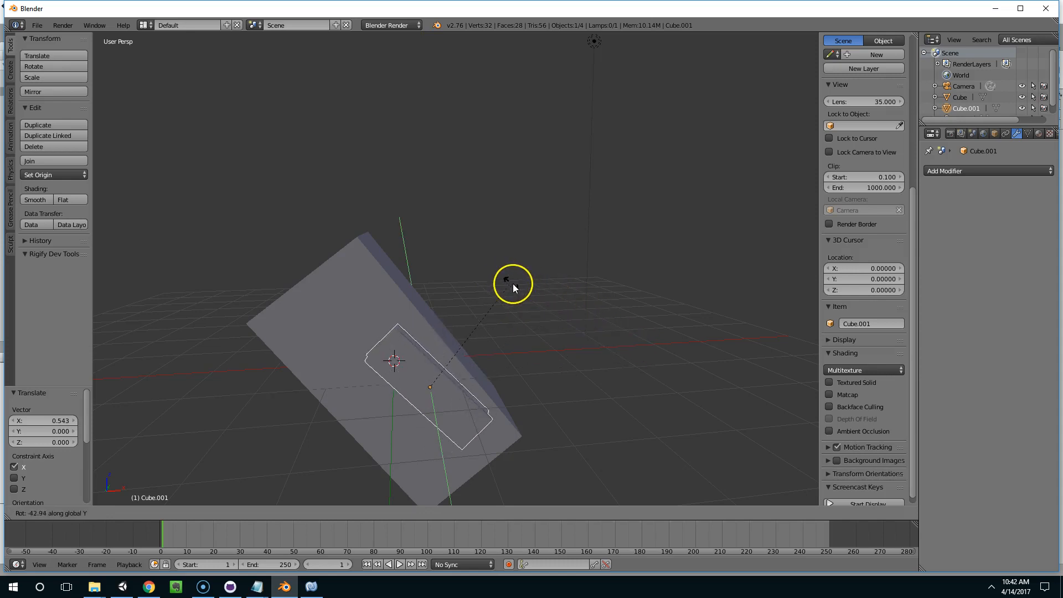
{"action": "left_click", "coordinate": [522, 286]}
Reposition the tilted grooved block along the X axis so it overhangs the large block's lower long edge.
{"action": "middle_click_drag", "start_coordinate": [521, 286], "coordinate": [545, 250]}
{"action": "left_click_drag", "start_coordinate": [467, 382], "coordinate": [339, 377]}
{"action": "middle_click_drag", "start_coordinate": [387, 366], "coordinate": [364, 367]}
{"action": "left_click_drag", "start_coordinate": [365, 400], "coordinate": [440, 397]}
{"action": "middle_click_drag", "start_coordinate": [440, 397], "coordinate": [353, 301]}
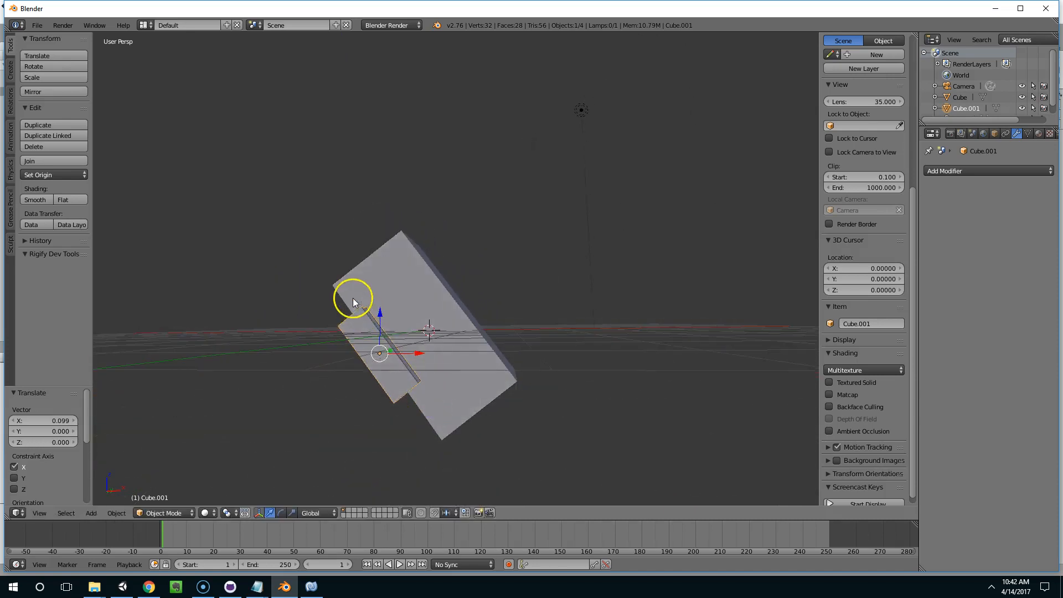
Set the transform orientation to Local.
{"action": "middle_click_drag", "start_coordinate": [486, 433], "coordinate": [434, 433]}
{"action": "key", "text": "s"}
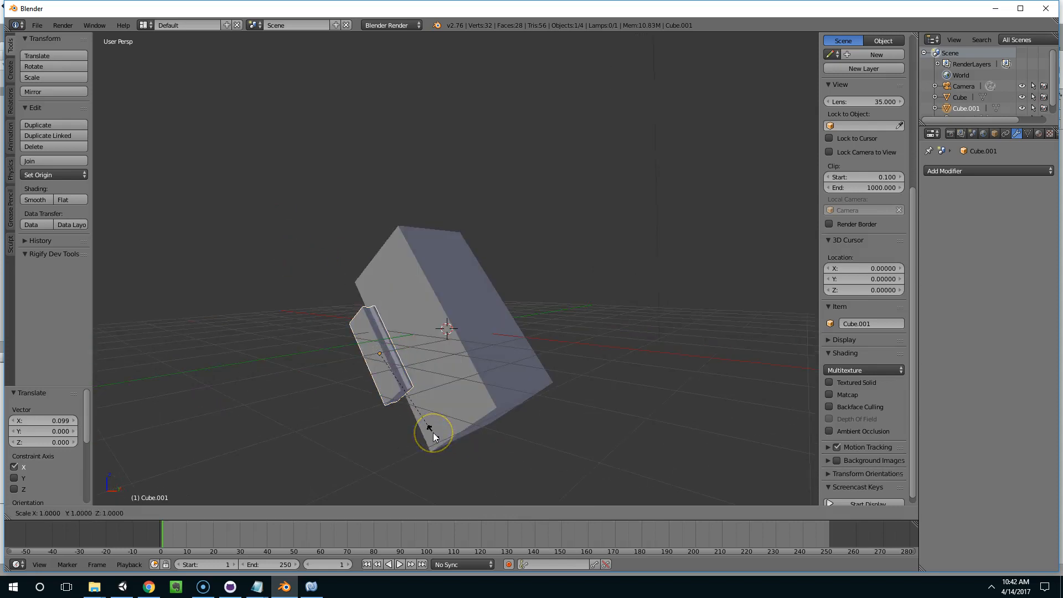
{"action": "key", "text": "Escape"}
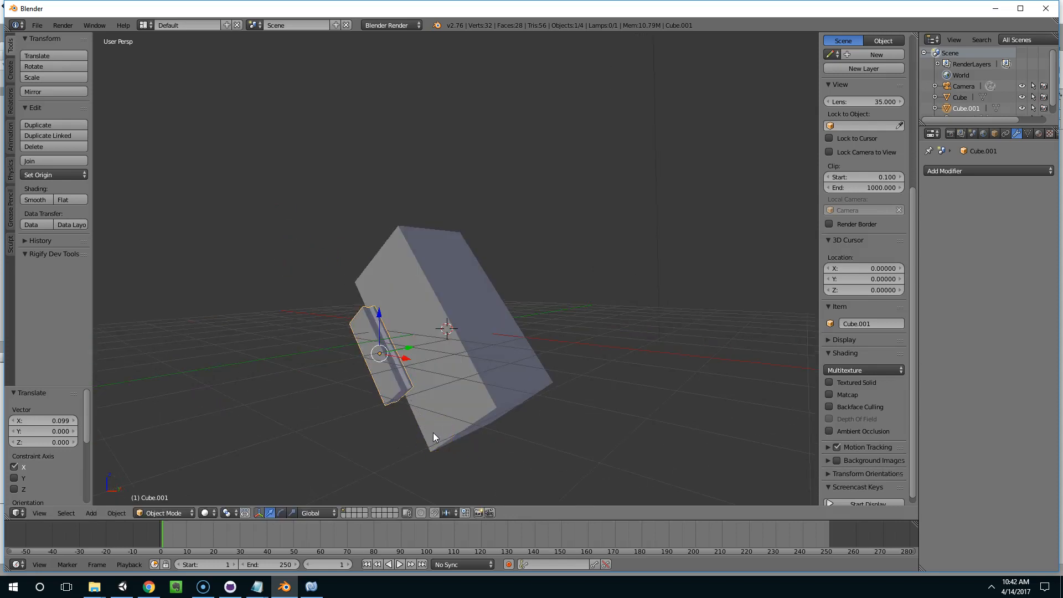
{"action": "left_click", "coordinate": [325, 512]}
{"action": "left_click", "coordinate": [317, 487]}
{"action": "middle_click_drag", "start_coordinate": [317, 487], "coordinate": [446, 347]}
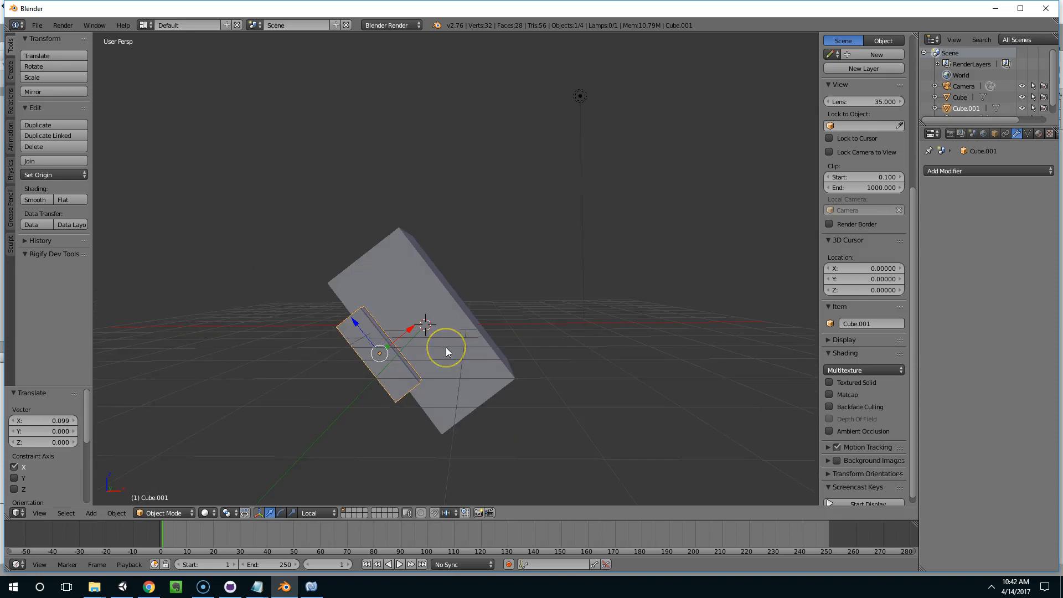
Stretch the grooved strip along its local Z axis and slide it slightly down along the large block's edge.
{"action": "key", "text": "s"}
{"action": "key", "text": "z"}
{"action": "key", "text": "z"}
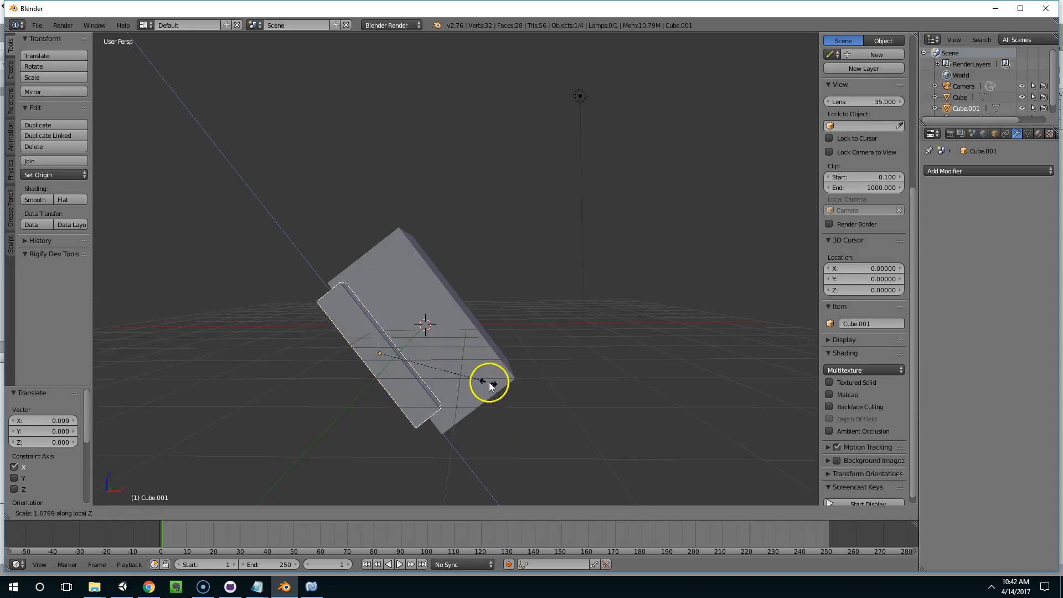
{"action": "left_click", "coordinate": [512, 394]}
{"action": "left_click_drag", "start_coordinate": [364, 325], "coordinate": [357, 326]}
{"action": "middle_click_drag", "start_coordinate": [460, 355], "coordinate": [400, 331]}
Scale the large slanted block uniformly by about 3.88 and move it about 3.86 along the Y axis.
{"action": "right_click", "coordinate": [463, 290]}
{"action": "key", "text": "s"}
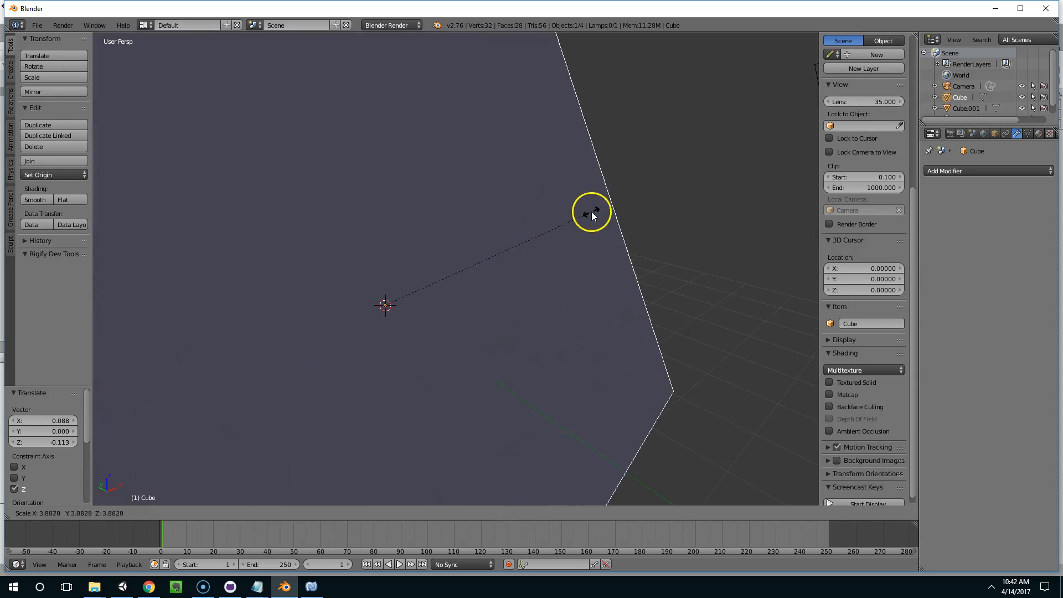
{"action": "left_click", "coordinate": [591, 212]}
{"action": "middle_click_drag", "start_coordinate": [592, 211], "coordinate": [445, 272]}
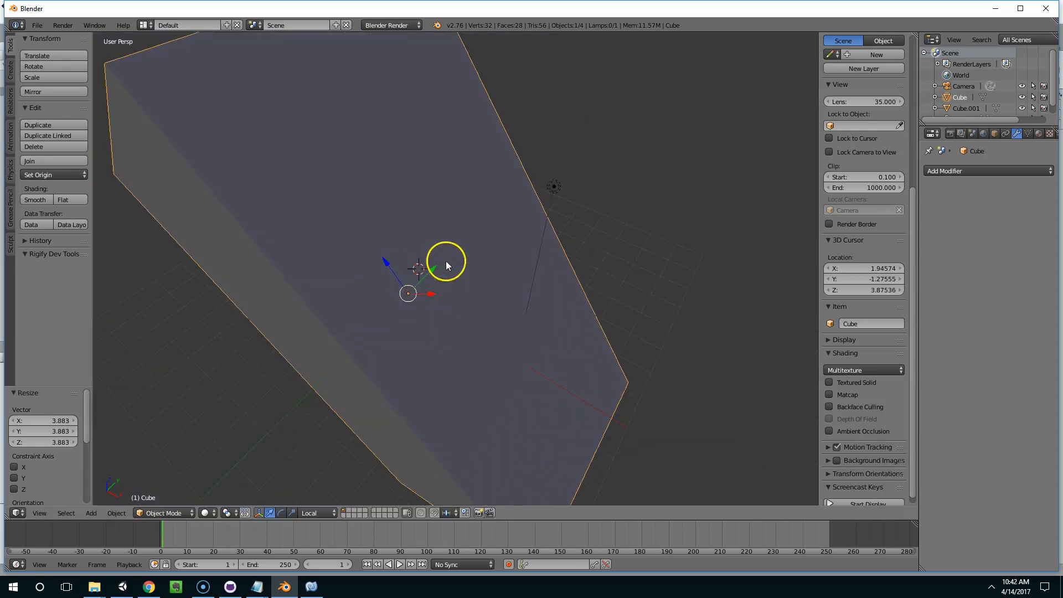
{"action": "key", "text": "g"}
{"action": "key", "text": "y"}
{"action": "left_click", "coordinate": [521, 235]}
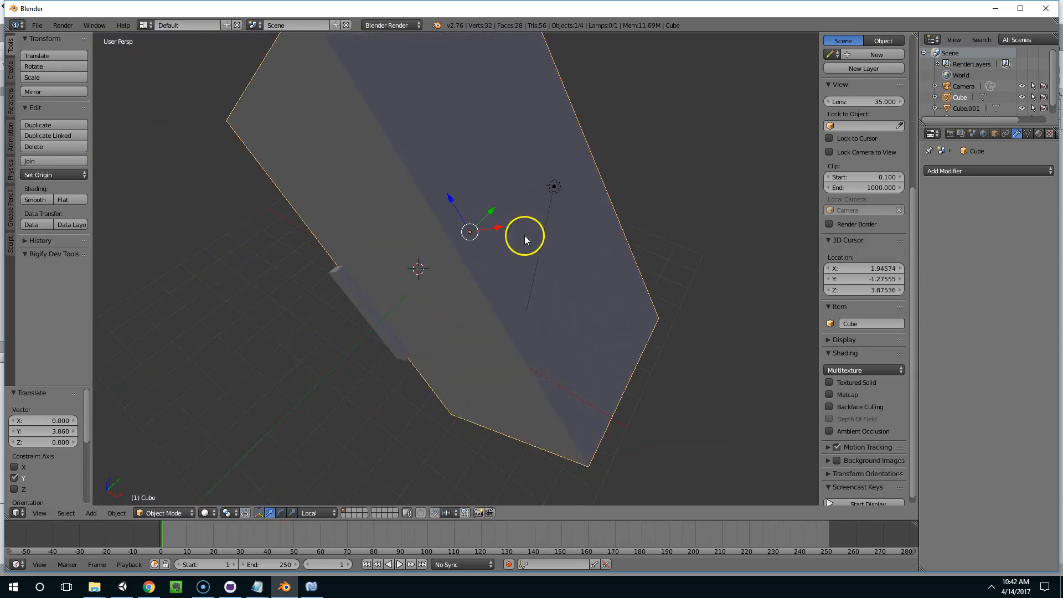
Scale the large block uniformly by about 0.605 and move it about -2.14 along Y, back toward the strip.
{"action": "middle_click_drag", "start_coordinate": [523, 239], "coordinate": [570, 215]}
{"action": "left_click", "coordinate": [467, 330]}
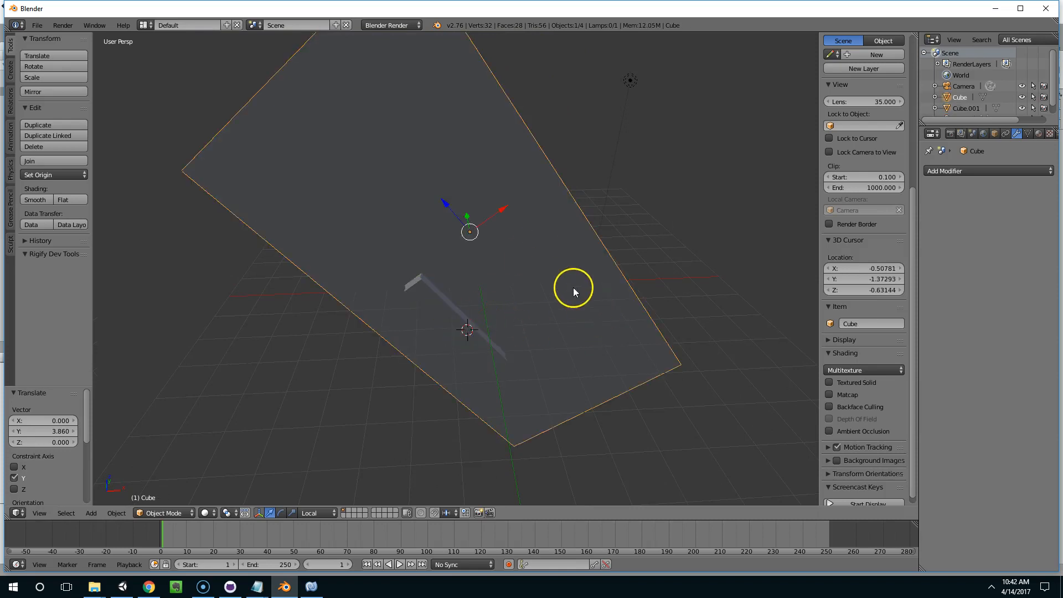
{"action": "key", "text": "s"}
{"action": "left_click", "coordinate": [625, 291]}
{"action": "middle_click_drag", "start_coordinate": [616, 289], "coordinate": [559, 301]}
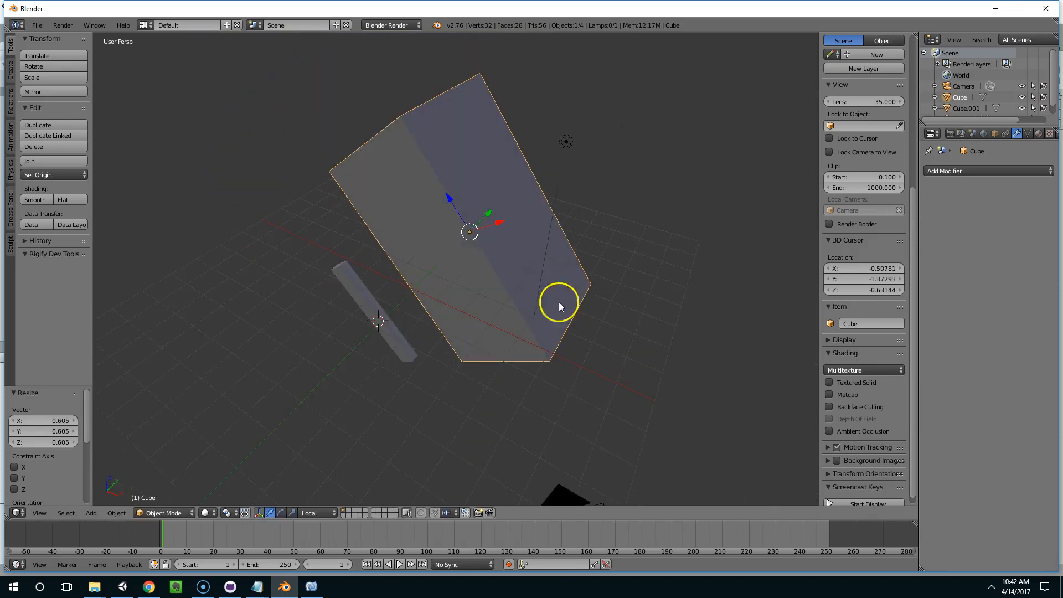
{"action": "key", "text": "g"}
{"action": "key", "text": "y"}
{"action": "left_click", "coordinate": [457, 238]}
{"action": "middle_click_drag", "start_coordinate": [457, 238], "coordinate": [435, 277]}
Lengthen the grooved strip along its local Z axis by a factor of about 2.25.
{"action": "right_click", "coordinate": [405, 293]}
{"action": "key", "text": "s"}
{"action": "key", "text": "z"}
{"action": "key", "text": "z"}
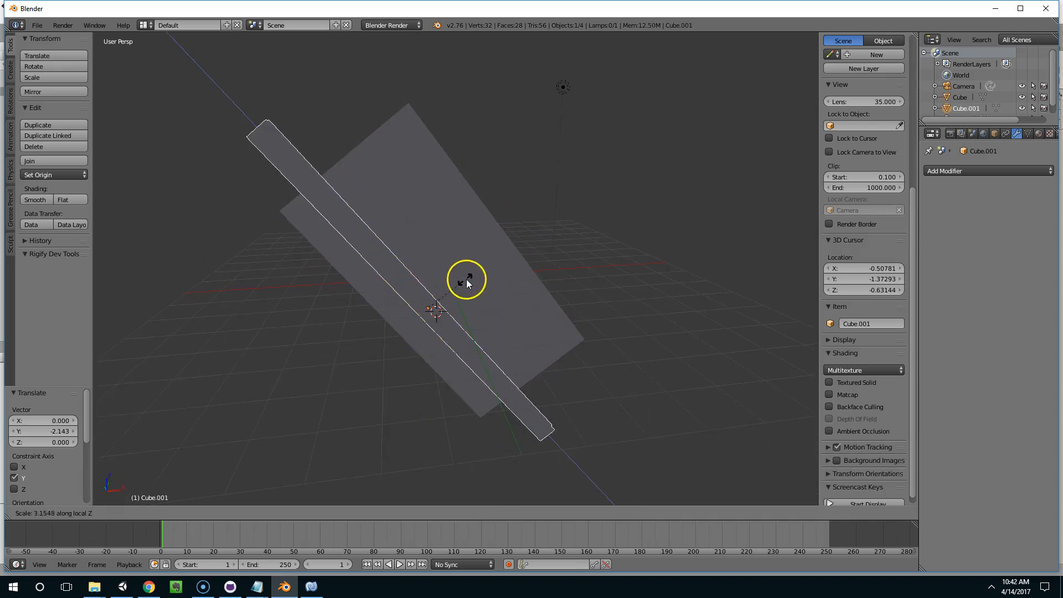
{"action": "left_click", "coordinate": [454, 284]}
Move the grooved strip along its local X axis onto the large block's lower long edge.
{"action": "key", "text": "g"}
{"action": "key", "text": "x"}
{"action": "key", "text": "x"}
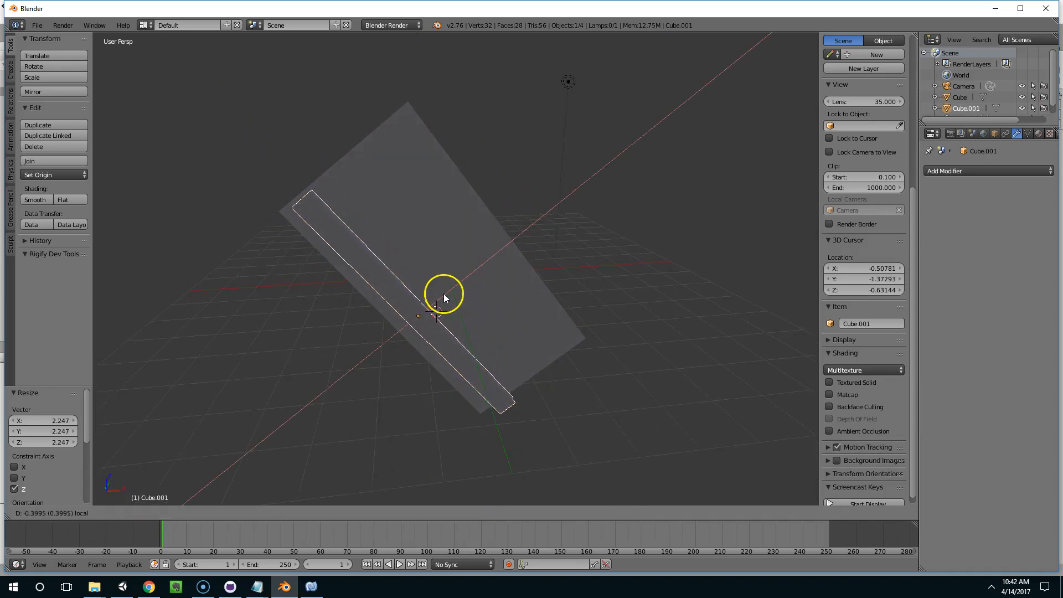
{"action": "left_click", "coordinate": [421, 302]}
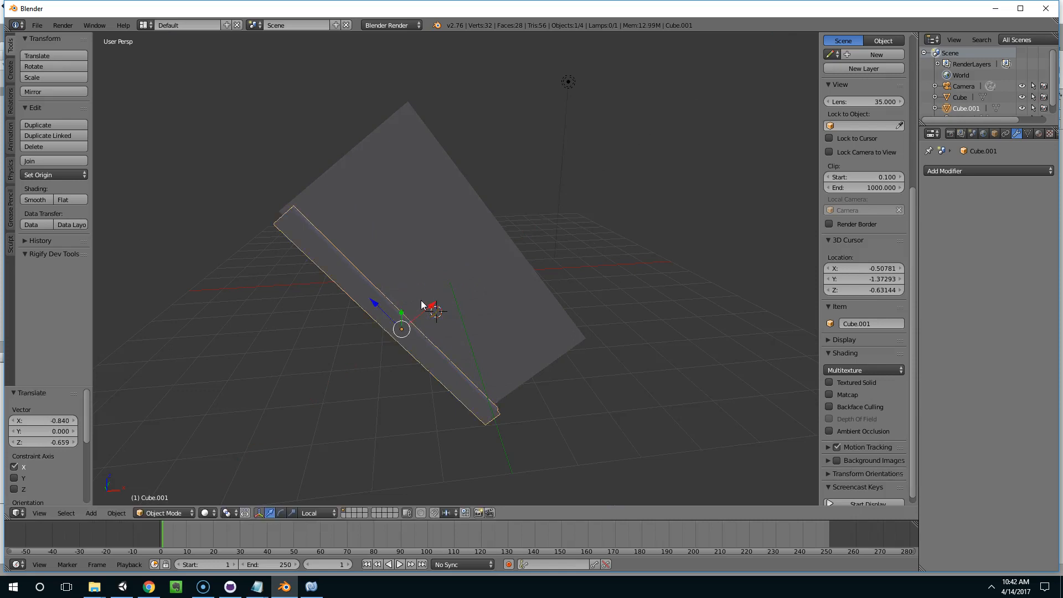
Duplicate the grooved strip and place the copy about 7.67 along the X axis, beyond the large block's other side.
{"action": "key", "text": "shift+d"}
{"action": "key", "text": "x"}
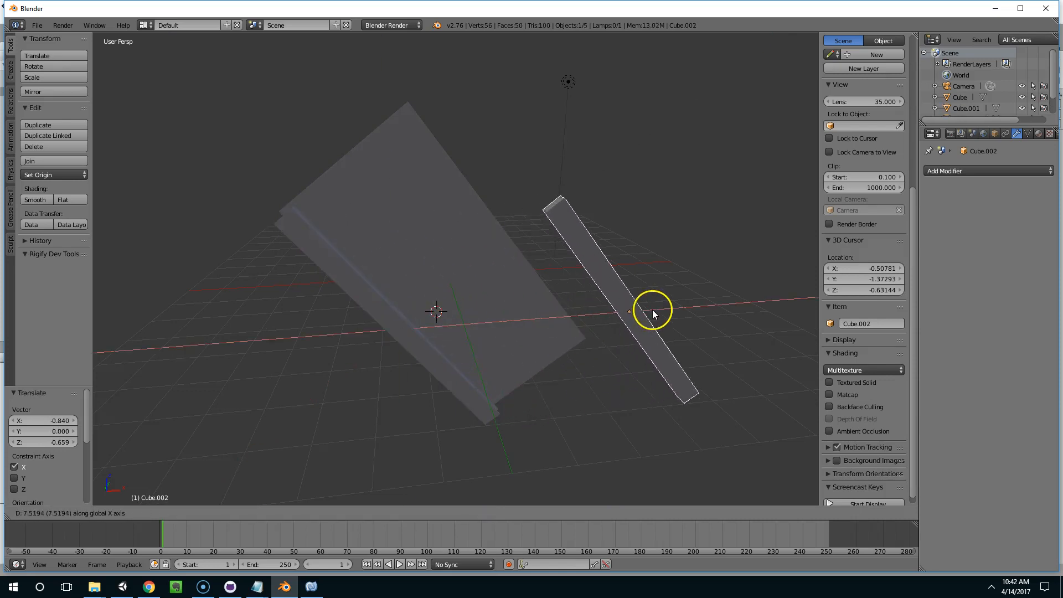
{"action": "left_click", "coordinate": [657, 311]}
{"action": "middle_click_drag", "start_coordinate": [656, 311], "coordinate": [628, 287]}
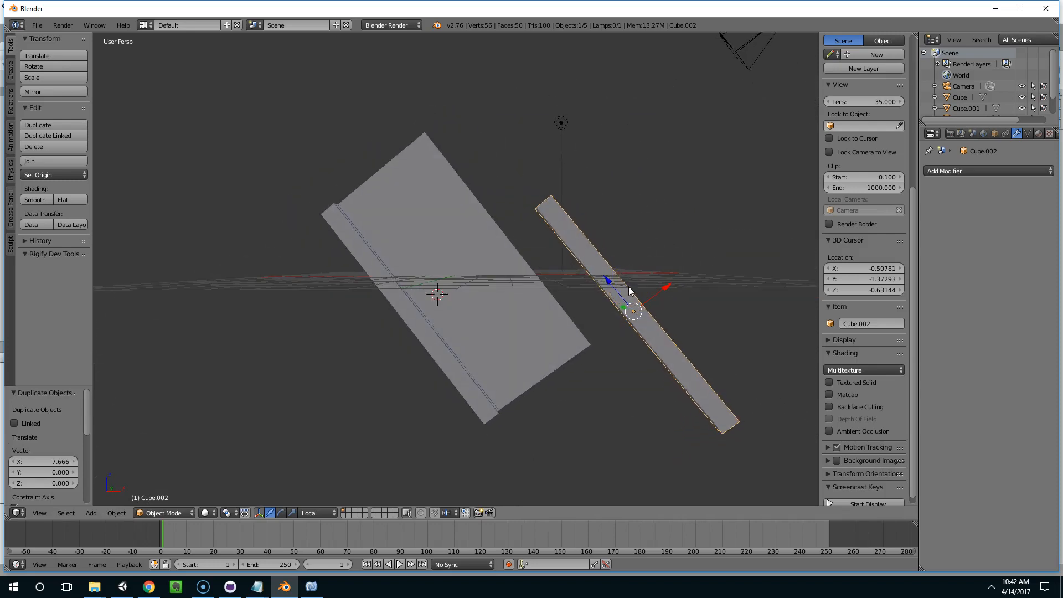
Delete the strip copy, and rotate the large block together with the remaining grooved strip about 7.83° around the global Y axis.
{"action": "left_click", "coordinate": [551, 281]}
{"action": "right_click", "coordinate": [384, 300]}
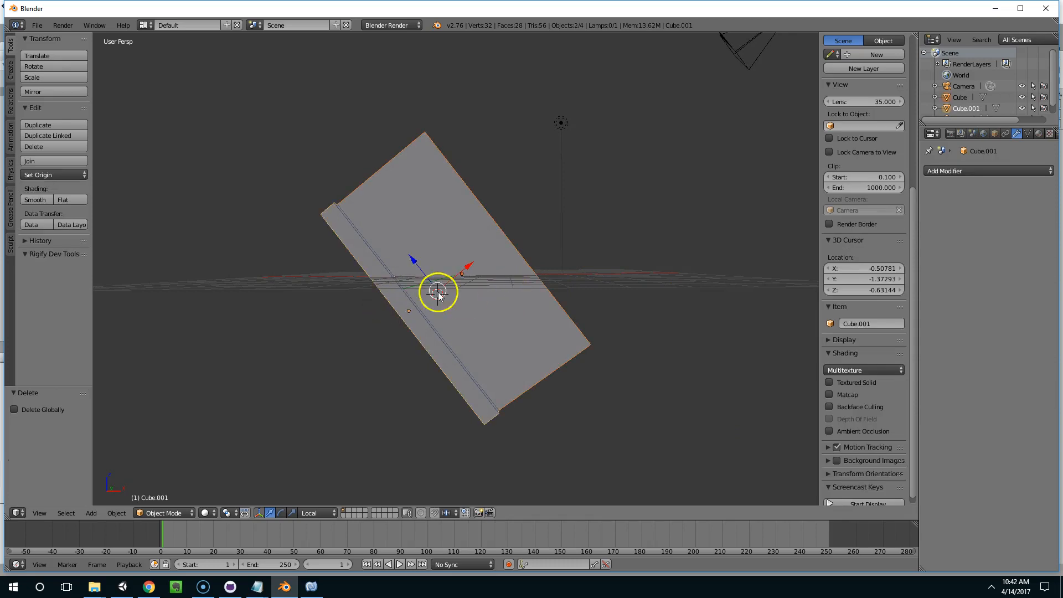
{"action": "key", "text": "r"}
{"action": "key", "text": "y"}
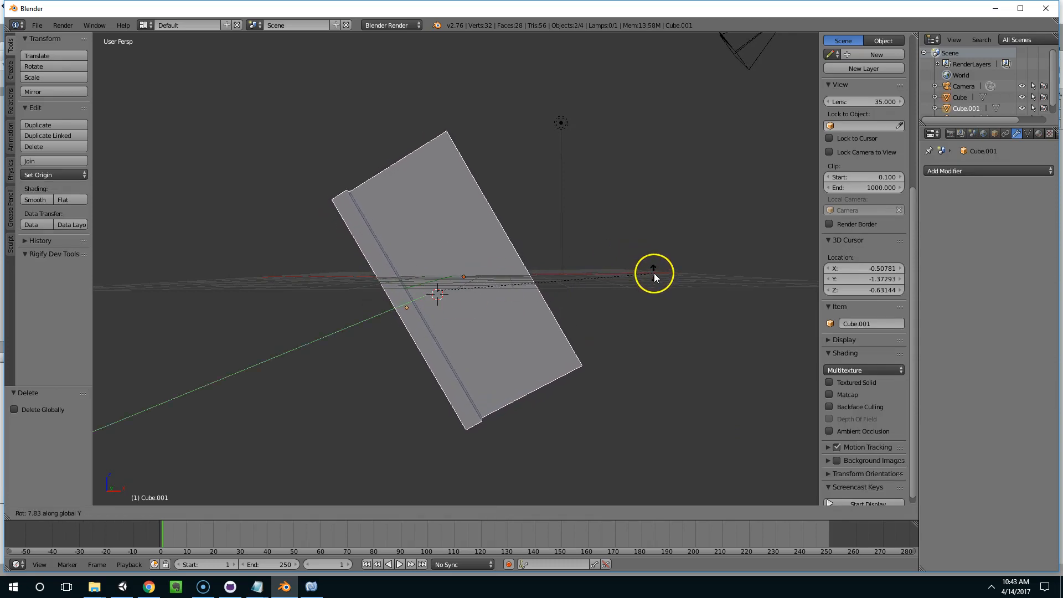
{"action": "left_click", "coordinate": [653, 274]}
Duplicate the grooved strip about 10.76 along X and move the copy farther out along the same axis.
{"action": "middle_click_drag", "start_coordinate": [506, 294], "coordinate": [427, 303]}
{"action": "key", "text": "shift+d"}
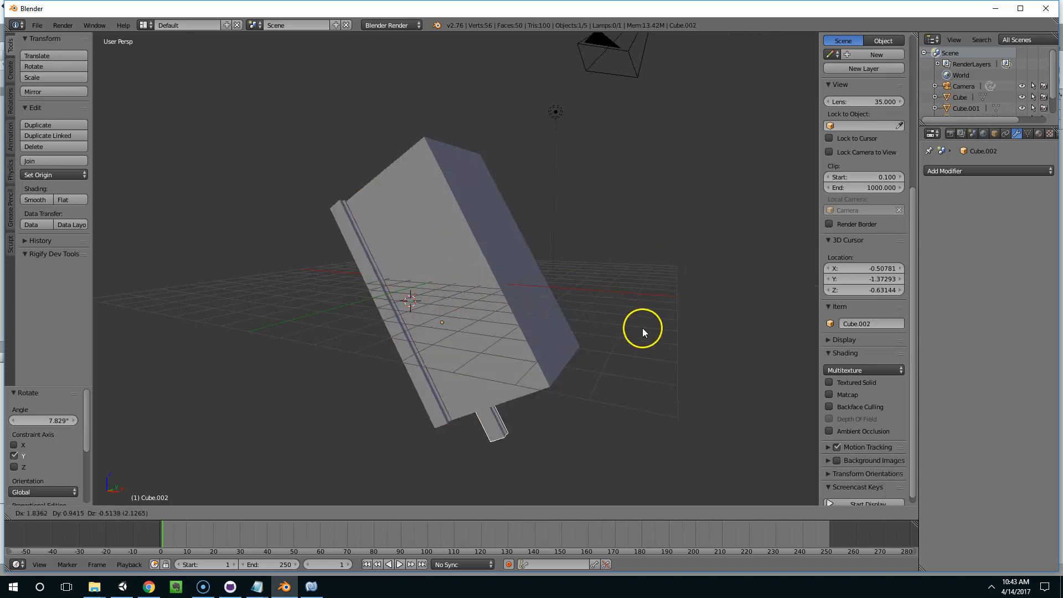
{"action": "key", "text": "x"}
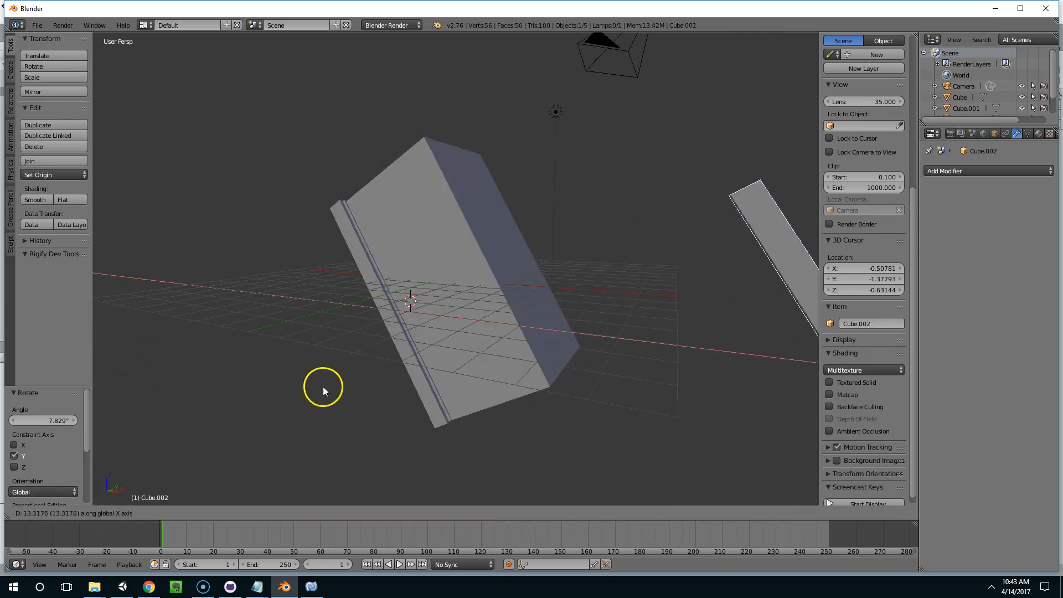
{"action": "left_click", "coordinate": [231, 361]}
{"action": "middle_click_drag", "start_coordinate": [231, 360], "coordinate": [367, 368]}
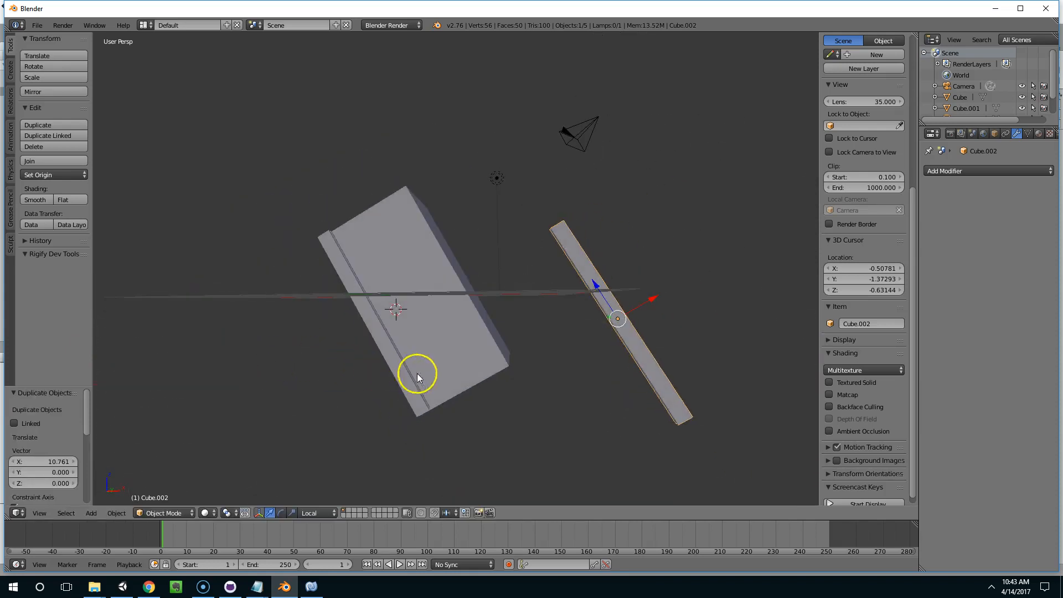
{"action": "key", "text": "g"}
{"action": "key", "text": "x"}
{"action": "left_click", "coordinate": [747, 357]}
{"action": "middle_click_drag", "start_coordinate": [747, 357], "coordinate": [587, 376]}
Try deleting the large block and moving the strip copy along X, and undo both.
{"action": "right_click", "coordinate": [563, 246]}
{"action": "key", "text": "x"}
{"action": "left_click", "coordinate": [564, 247]}
{"action": "middle_click_drag", "start_coordinate": [564, 246], "coordinate": [744, 262]}
{"action": "right_click", "coordinate": [744, 261]}
{"action": "key", "text": "g"}
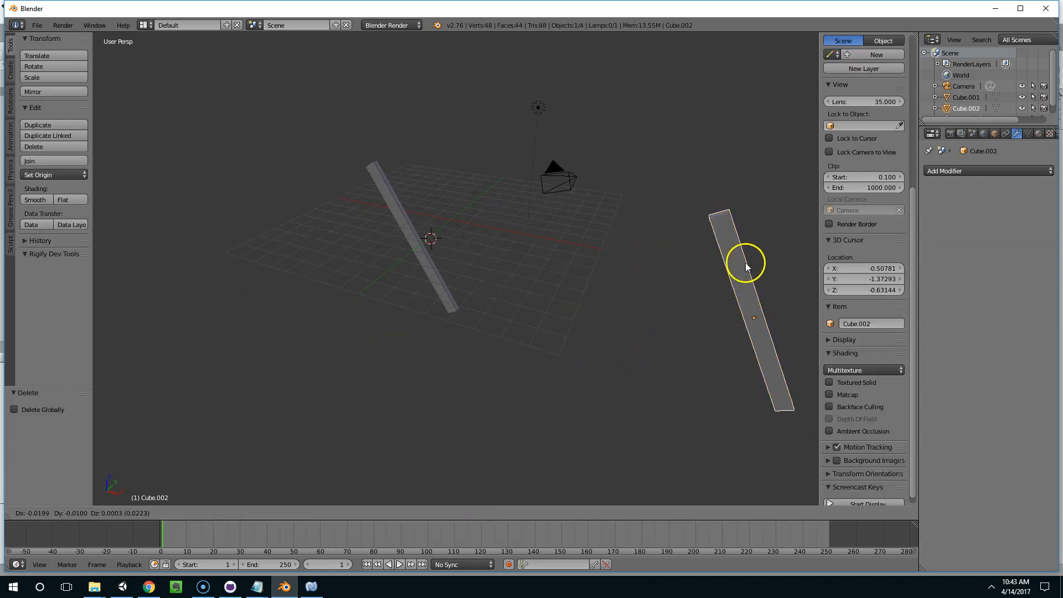
{"action": "key", "text": "x"}
{"action": "left_click", "coordinate": [681, 249]}
{"action": "key", "text": "ctrl+z"}
{"action": "key", "text": "ctrl+z"}
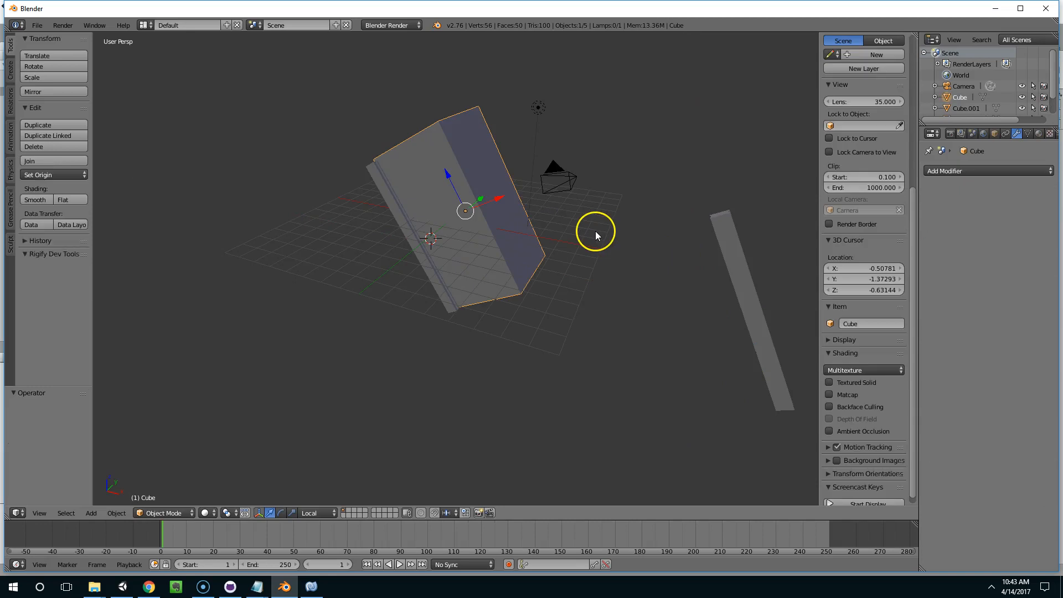
Move the large block along X to the negative side, clear of both strips, with a final shift of about -32.31.
{"action": "key", "text": "g"}
{"action": "key", "text": "x"}
{"action": "left_click", "coordinate": [630, 243]}
{"action": "right_click", "coordinate": [524, 213]}
{"action": "key", "text": "g"}
{"action": "key", "text": "x"}
{"action": "left_click", "coordinate": [226, 144]}
Select both grooved strips and raise them about 5.61 along the Z axis.
{"action": "middle_click_drag", "start_coordinate": [227, 145], "coordinate": [536, 228]}
{"action": "scroll", "coordinate": [397, 187], "scroll_direction": "down", "scroll_amount": 3}
{"action": "right_click", "coordinate": [400, 190]}
{"action": "right_click", "coordinate": [529, 219]}
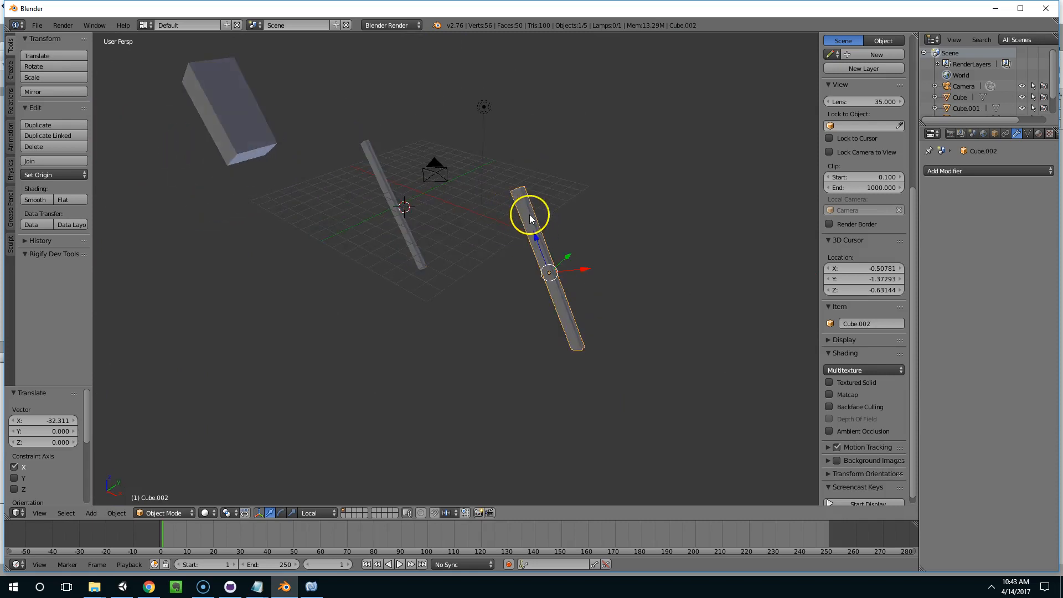
{"action": "right_click", "coordinate": [384, 204], "text": "shift"}
{"action": "key", "text": "g"}
{"action": "key", "text": "z"}
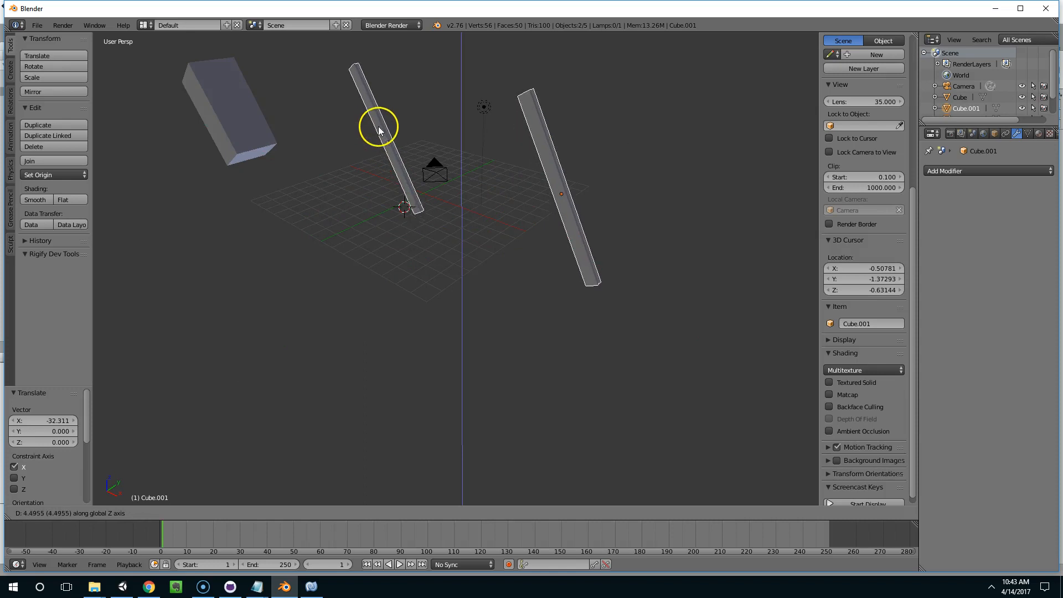
{"action": "left_click", "coordinate": [377, 108]}
Shift both grooved strips about -6.38 along X and nudge them slightly along their local Z axis.
{"action": "middle_click_drag", "start_coordinate": [378, 108], "coordinate": [609, 171]}
{"action": "key", "text": "g"}
{"action": "key", "text": "x"}
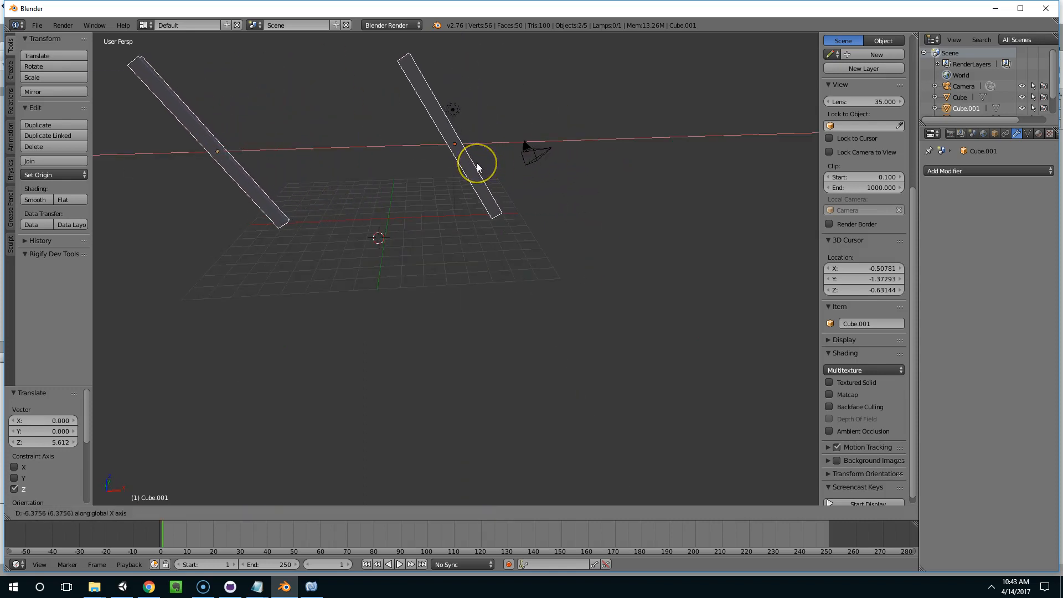
{"action": "left_click", "coordinate": [477, 162]}
{"action": "key", "text": "g"}
{"action": "key", "text": "z"}
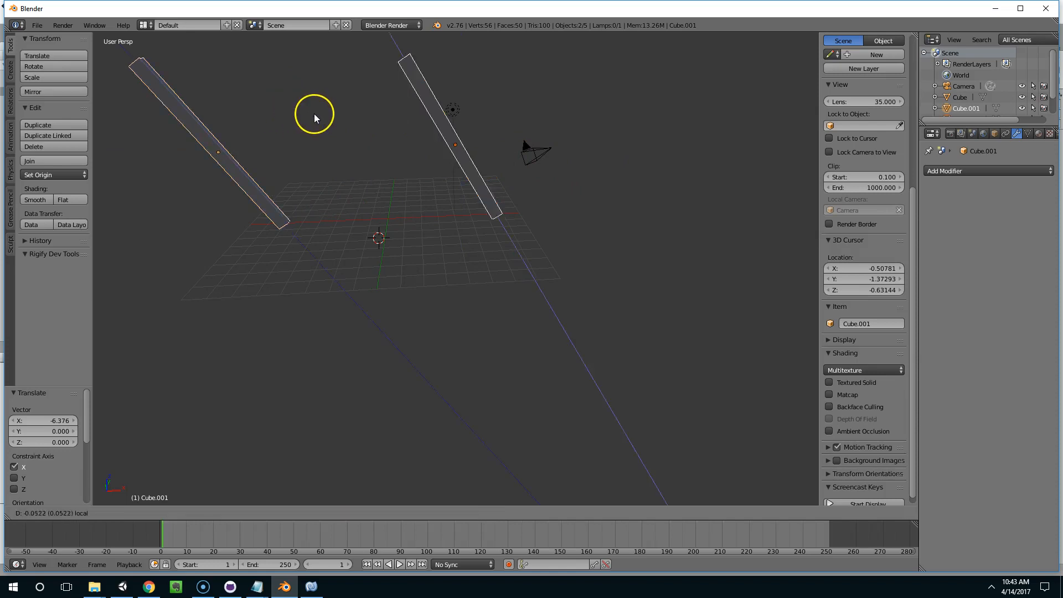
{"action": "left_click", "coordinate": [318, 117]}
Add an Array modifier to the original grooved strip and switch it from relative to constant offset.
{"action": "middle_click_drag", "start_coordinate": [318, 117], "coordinate": [300, 152]}
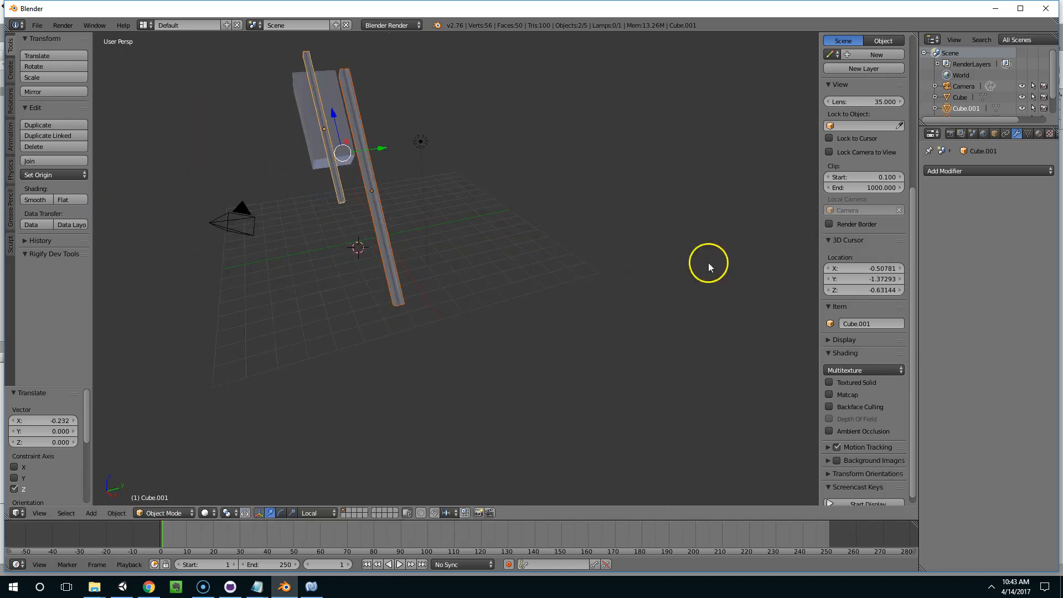
{"action": "left_click", "coordinate": [949, 171]}
{"action": "left_click", "coordinate": [844, 209]}
{"action": "middle_click_drag", "start_coordinate": [689, 190], "coordinate": [301, 178]}
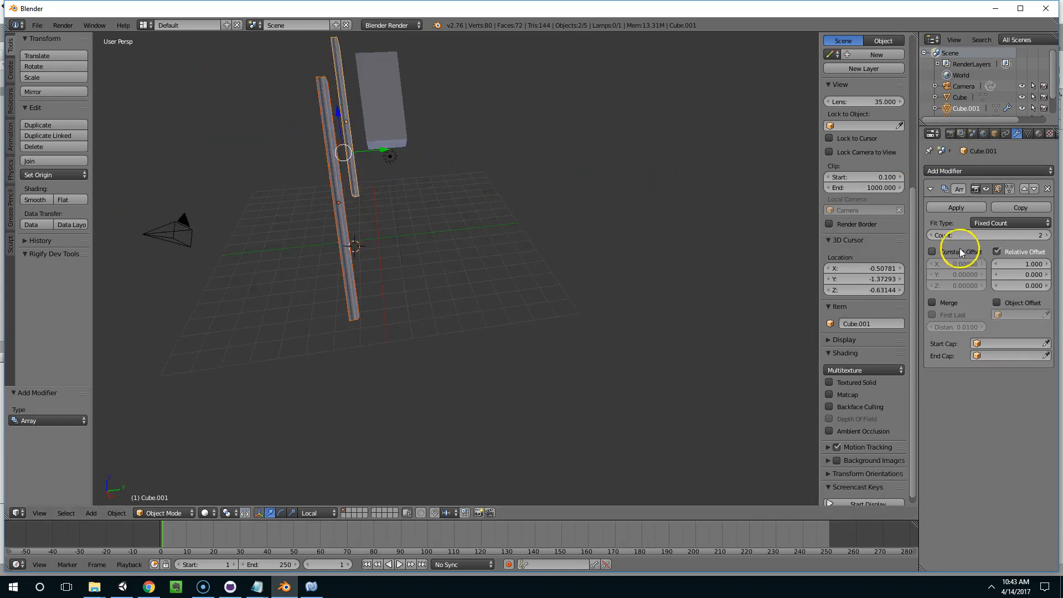
{"action": "left_click", "coordinate": [932, 252]}
{"action": "left_click", "coordinate": [997, 251]}
Set the array's constant Y offset to about 28.95 and its count to 8.
{"action": "left_click_drag", "start_coordinate": [974, 275], "coordinate": [918, 191]}
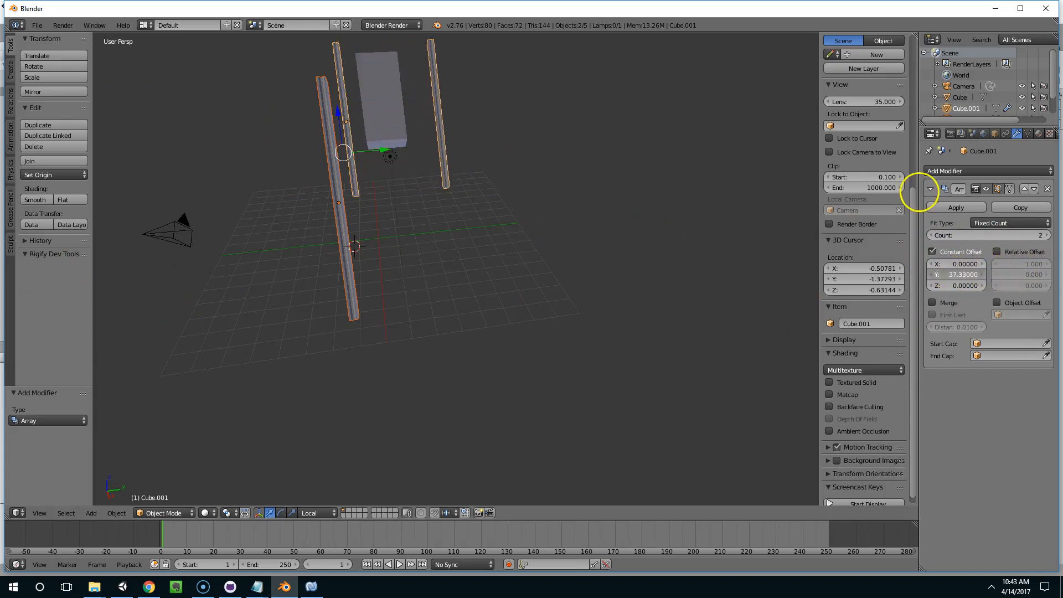
{"action": "left_click_drag", "start_coordinate": [696, 250], "coordinate": [536, 277]}
{"action": "left_click_drag", "start_coordinate": [454, 286], "coordinate": [420, 177]}
{"action": "middle_click_drag", "start_coordinate": [419, 177], "coordinate": [562, 150]}
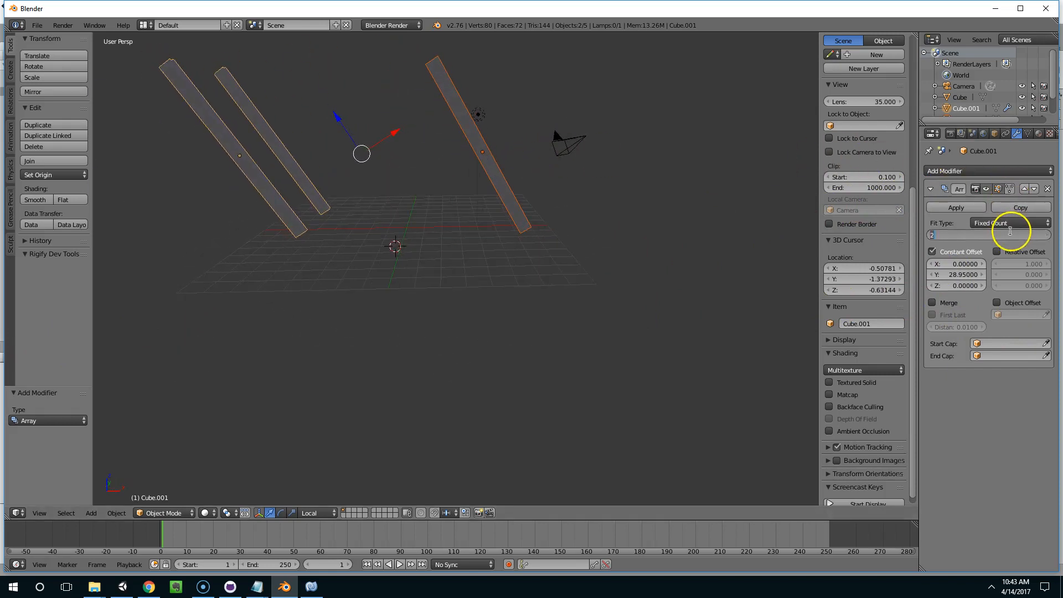
{"action": "key", "text": "Return"}
Give the second grooved strip an Array modifier with a count of 8, using constant instead of relative offset.
{"action": "middle_click_drag", "start_coordinate": [595, 283], "coordinate": [341, 236]}
{"action": "right_click", "coordinate": [341, 237]}
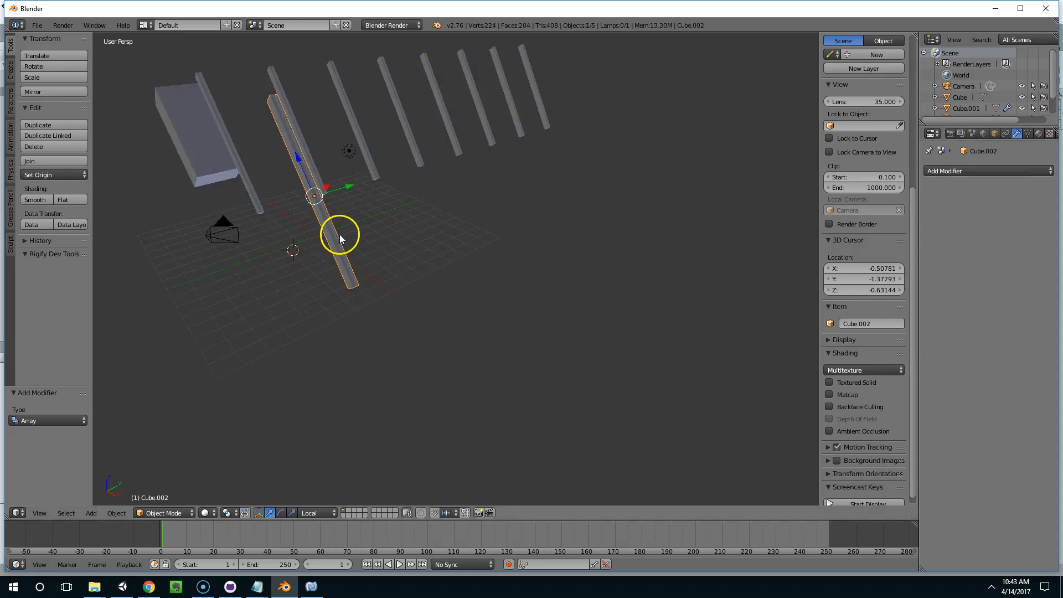
{"action": "left_click", "coordinate": [949, 171]}
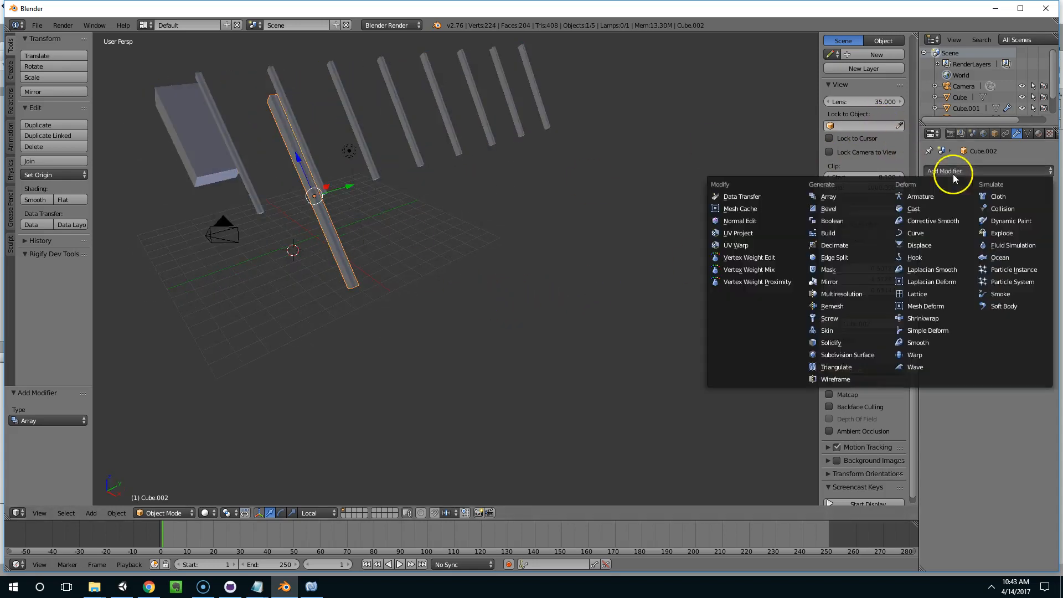
{"action": "left_click", "coordinate": [850, 196]}
{"action": "left_click", "coordinate": [993, 223]}
{"action": "left_click", "coordinate": [1001, 233]}
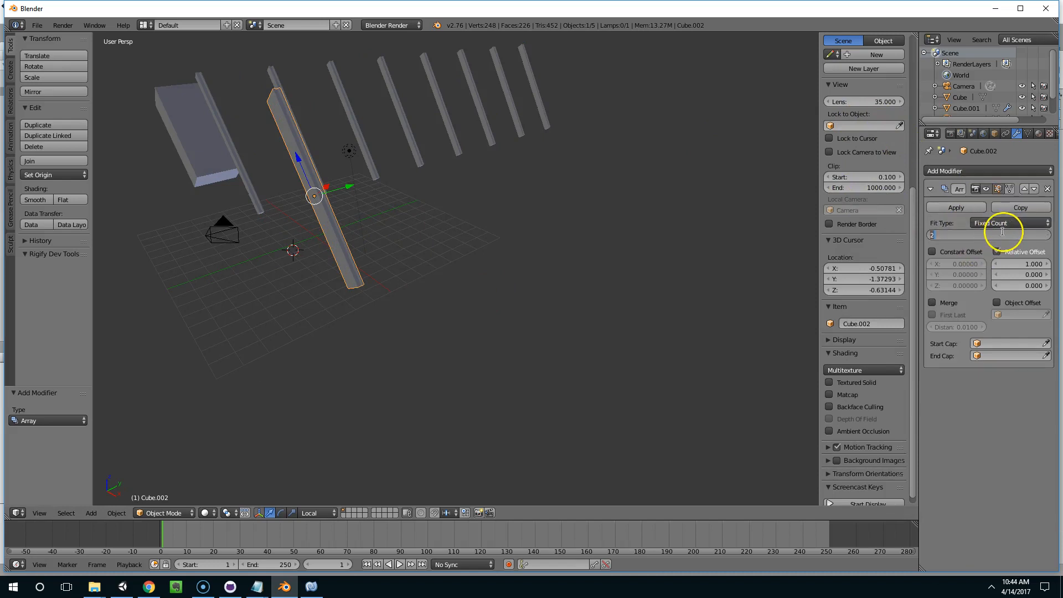
{"action": "type", "text": "8"}
{"action": "key", "text": "Return"}
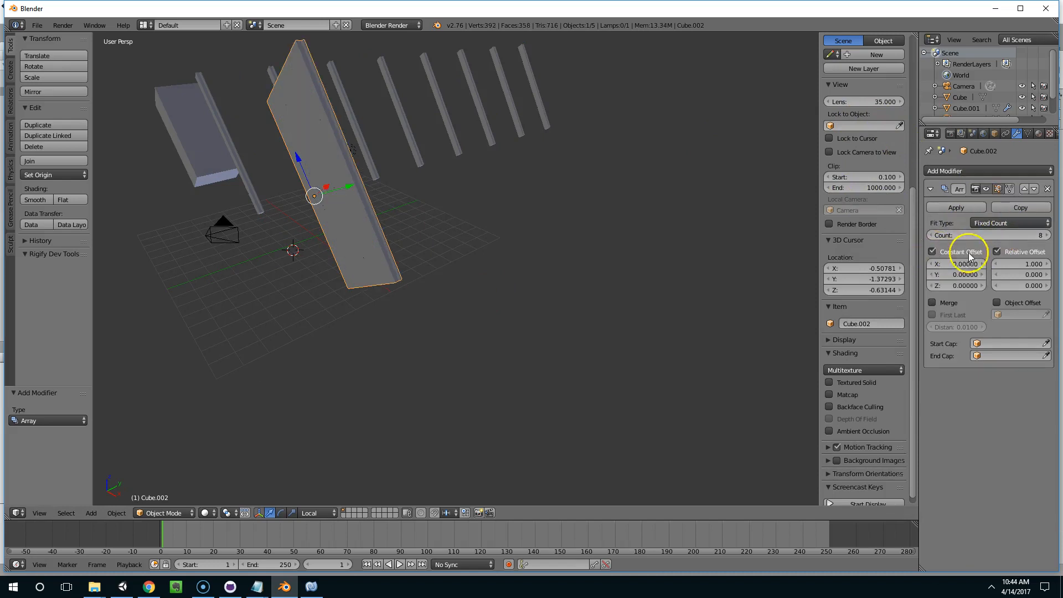
{"action": "left_click", "coordinate": [996, 252]}
Set the constant Y offset of both strips' Array modifiers to 25.
{"action": "right_click", "coordinate": [254, 191]}
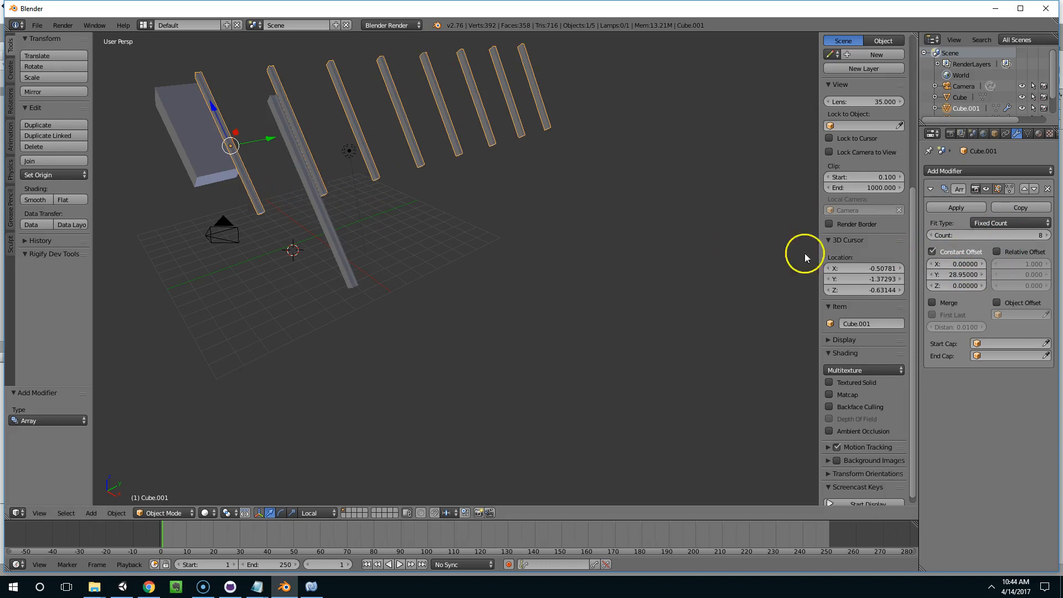
{"action": "left_click", "coordinate": [958, 273]}
{"action": "type", "text": "25"}
{"action": "key", "text": "Return"}
{"action": "right_click", "coordinate": [353, 274]}
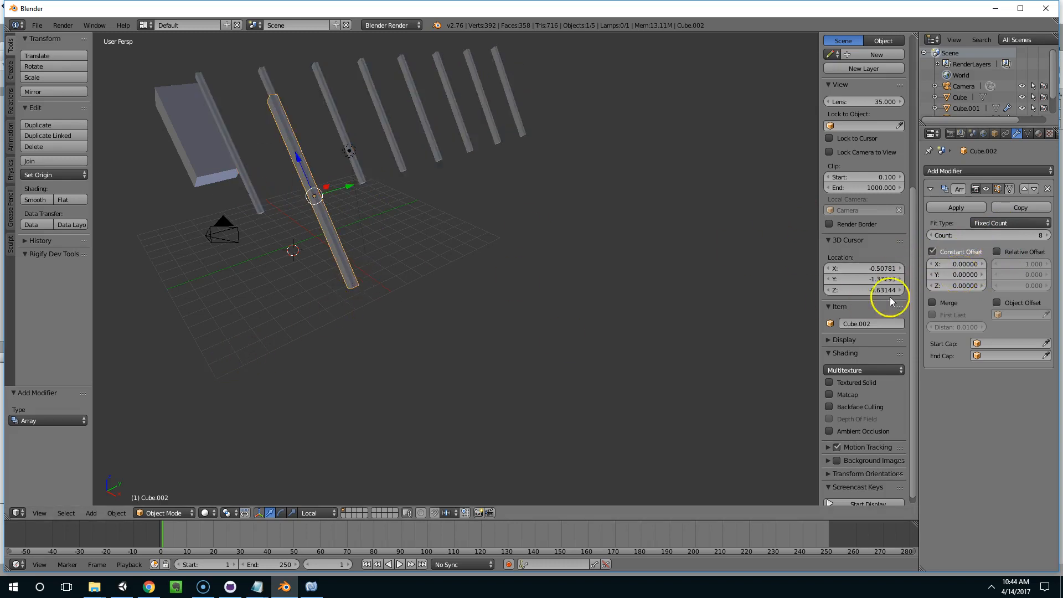
{"action": "left_click", "coordinate": [969, 274]}
{"action": "type", "text": "0.01"}
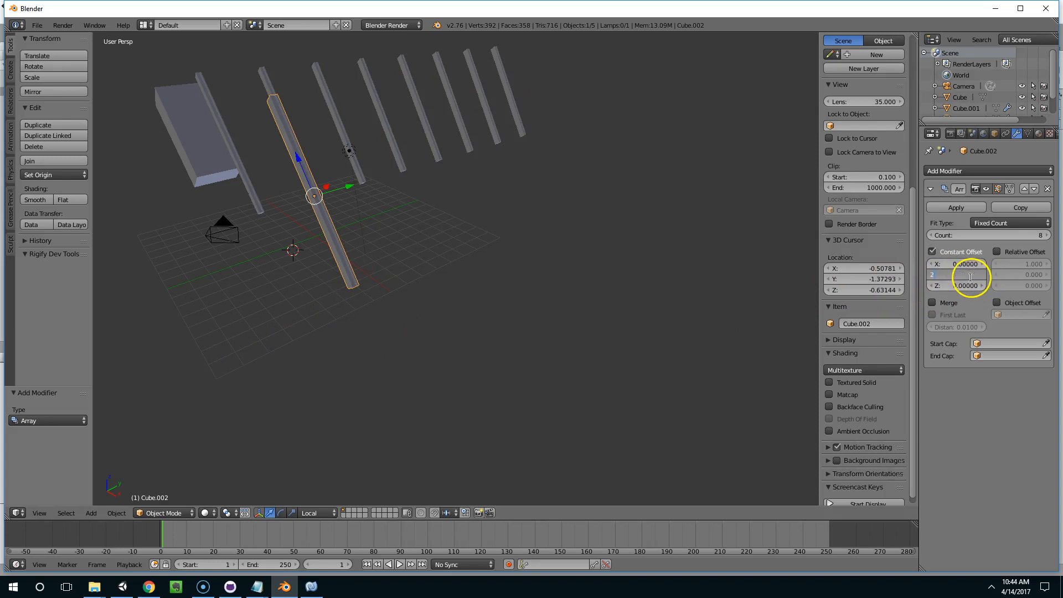
{"action": "key", "text": "Return"}
Examine the two rows of arrayed strips from several angles, in and out of Edit Mode.
{"action": "middle_click_drag", "start_coordinate": [645, 258], "coordinate": [437, 240]}
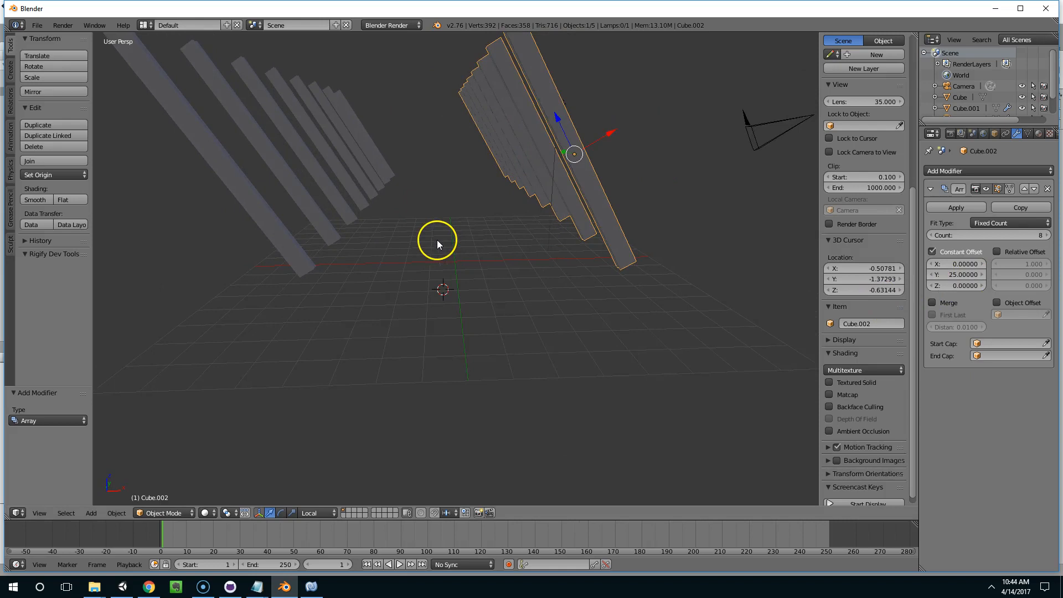
{"action": "key", "text": "Tab"}
{"action": "key", "text": "Tab"}
{"action": "middle_click_drag", "start_coordinate": [546, 187], "coordinate": [523, 191]}
{"action": "middle_click_drag", "start_coordinate": [422, 199], "coordinate": [351, 194]}
{"action": "key", "text": "Tab"}
{"action": "key", "text": "Tab"}
{"action": "key", "text": "Tab"}
{"action": "middle_click_drag", "start_coordinate": [607, 225], "coordinate": [533, 165]}
{"action": "scroll", "coordinate": [608, 235], "scroll_direction": "down", "scroll_amount": 4}
{"action": "key", "text": "Tab"}
Try deleting the second row of arrayed strips, and undo the deletion.
{"action": "key", "text": "x"}
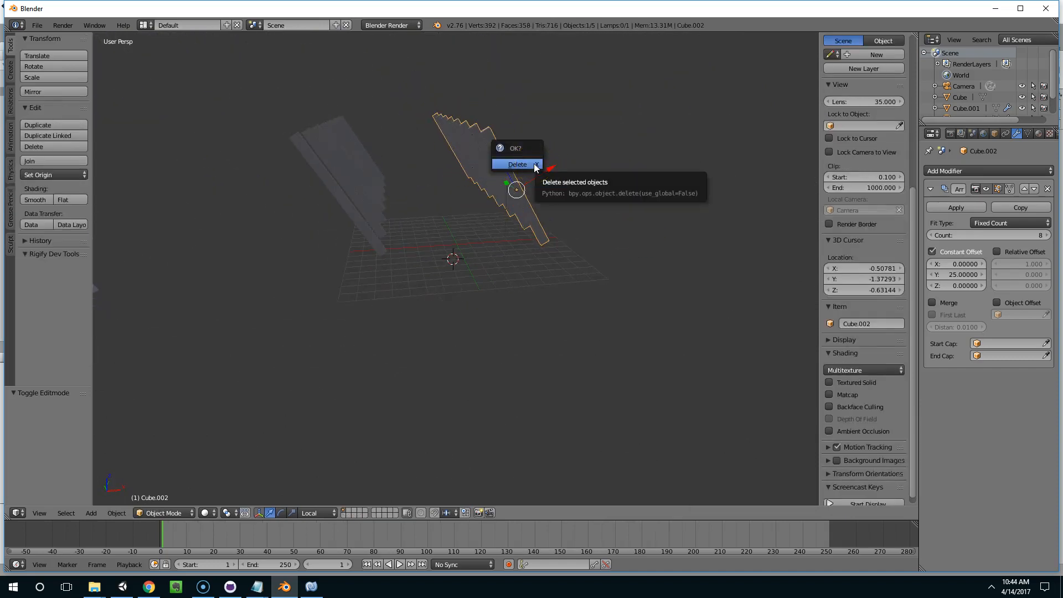
{"action": "left_click", "coordinate": [522, 165]}
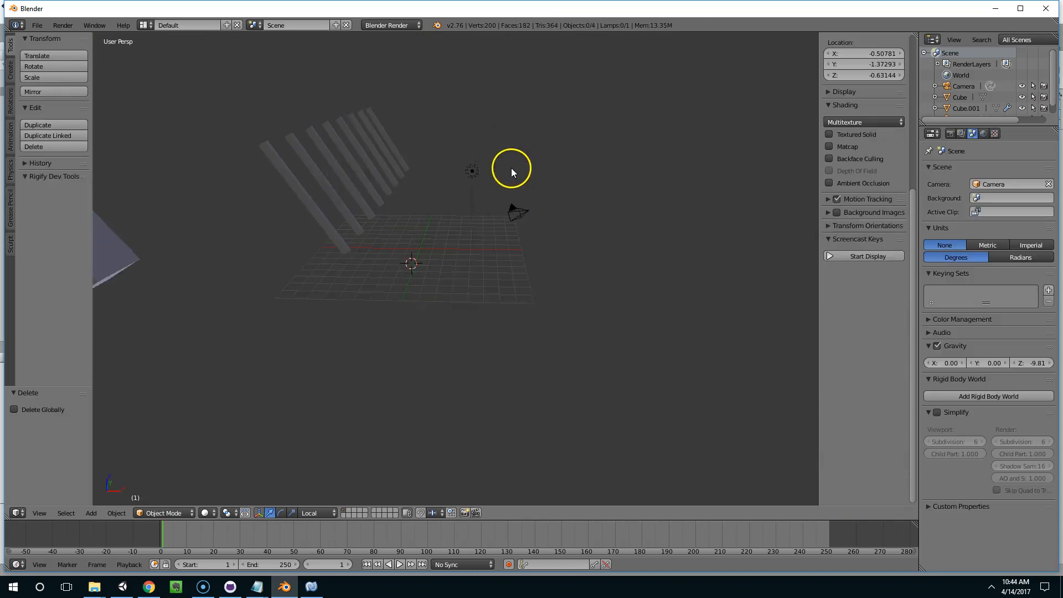
{"action": "right_click", "coordinate": [306, 198]}
{"action": "middle_click_drag", "start_coordinate": [408, 159], "coordinate": [416, 156]}
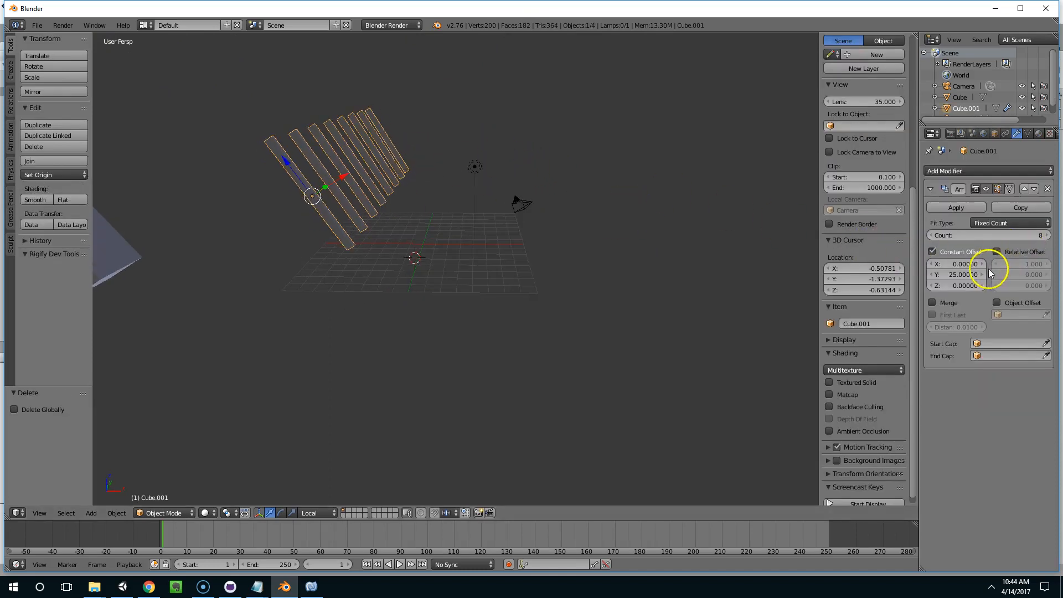
{"action": "key", "text": "ctrl+z"}
{"action": "key", "text": "ctrl+z"}
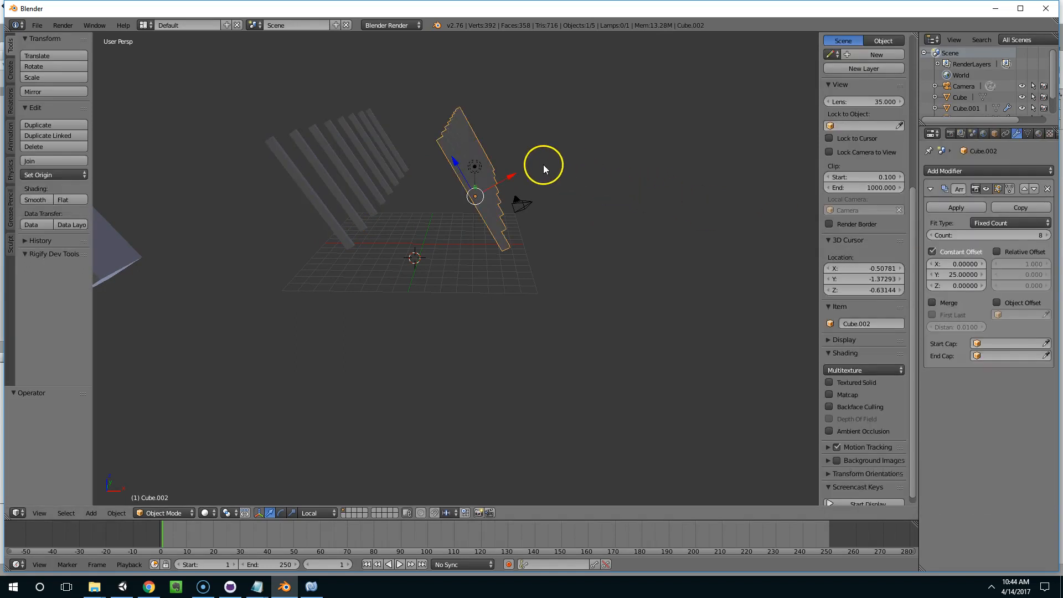
{"action": "middle_click_drag", "start_coordinate": [502, 162], "coordinate": [679, 190]}
{"action": "left_click", "coordinate": [998, 222]}
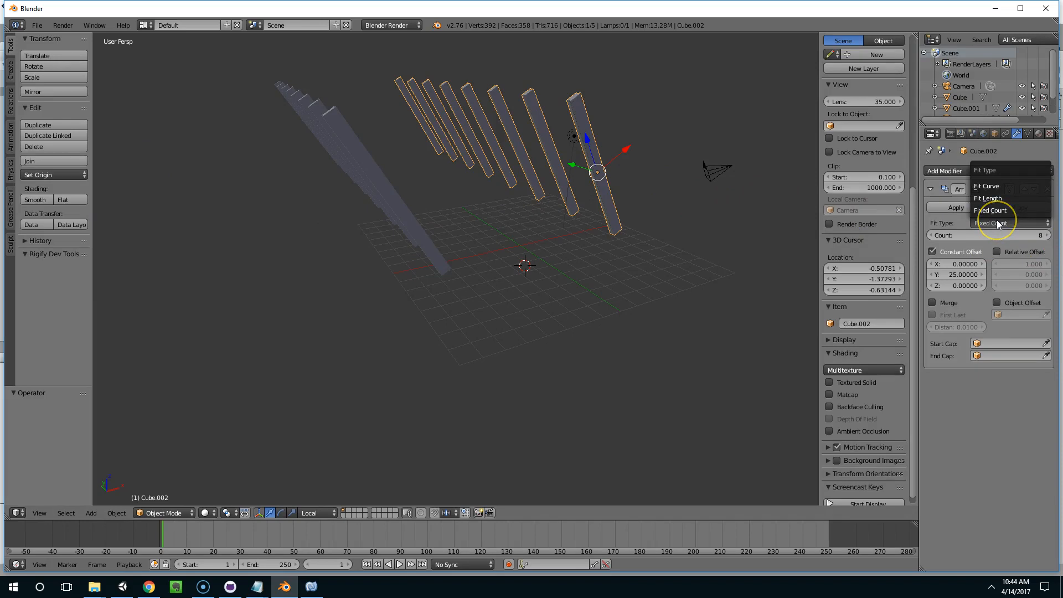
{"action": "left_click", "coordinate": [997, 301]}
Put the second row's strip into Edit Mode with wireframe display and vertex selection mode.
{"action": "middle_click_drag", "start_coordinate": [659, 248], "coordinate": [398, 209]}
{"action": "key", "text": "Tab"}
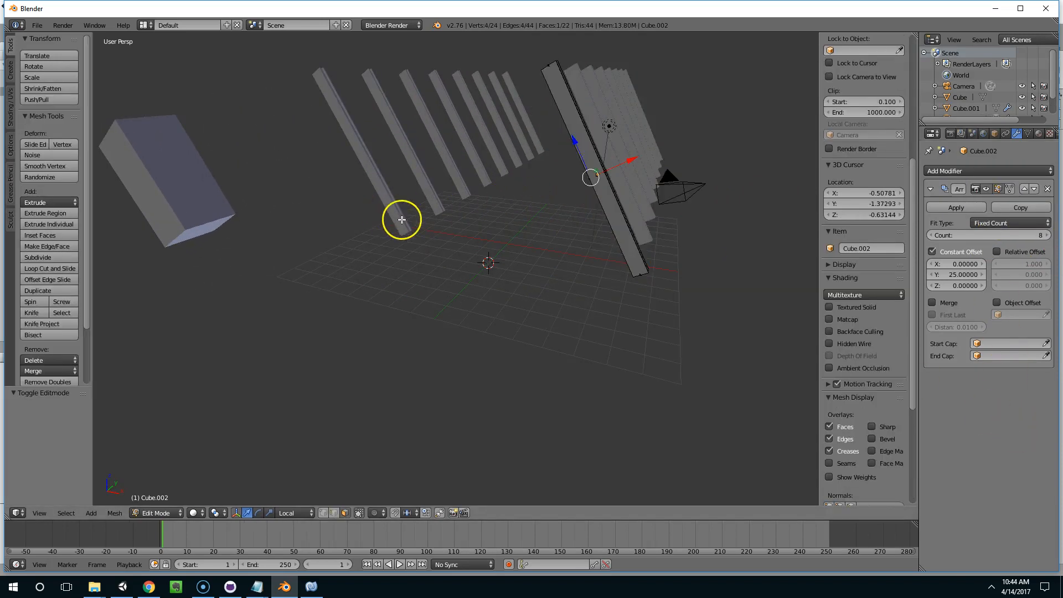
{"action": "mouse_move", "coordinate": [723, 275]}
{"action": "middle_mouse_down"}
{"action": "mouse_move", "coordinate": [636, 266]}
{"action": "mouse_move", "coordinate": [697, 254]}
{"action": "mouse_move", "coordinate": [662, 230]}
{"action": "mouse_move", "coordinate": [517, 216]}
{"action": "middle_mouse_up"}
{"action": "key", "text": "z"}
{"action": "left_click_drag", "start_coordinate": [467, 193], "coordinate": [509, 229]}
{"action": "middle_click_drag", "start_coordinate": [500, 227], "coordinate": [483, 228]}
{"action": "scroll", "coordinate": [492, 185], "scroll_direction": "up", "scroll_amount": 7}
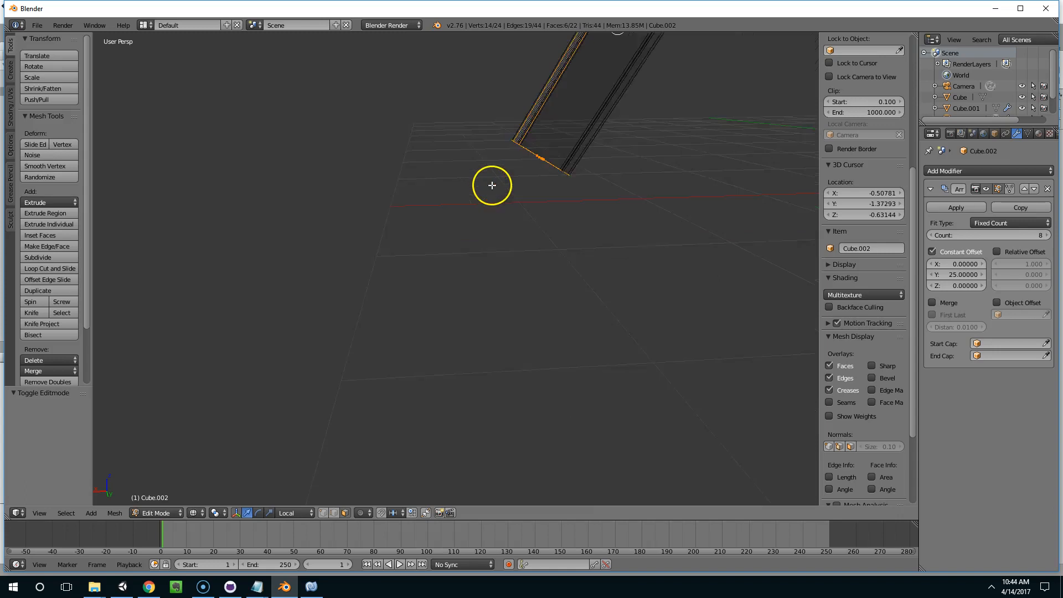
{"action": "scroll", "coordinate": [496, 183], "scroll_direction": "down", "scroll_amount": 4}
{"action": "key", "text": "ctrl+Tab"}
{"action": "left_click", "coordinate": [477, 164]}
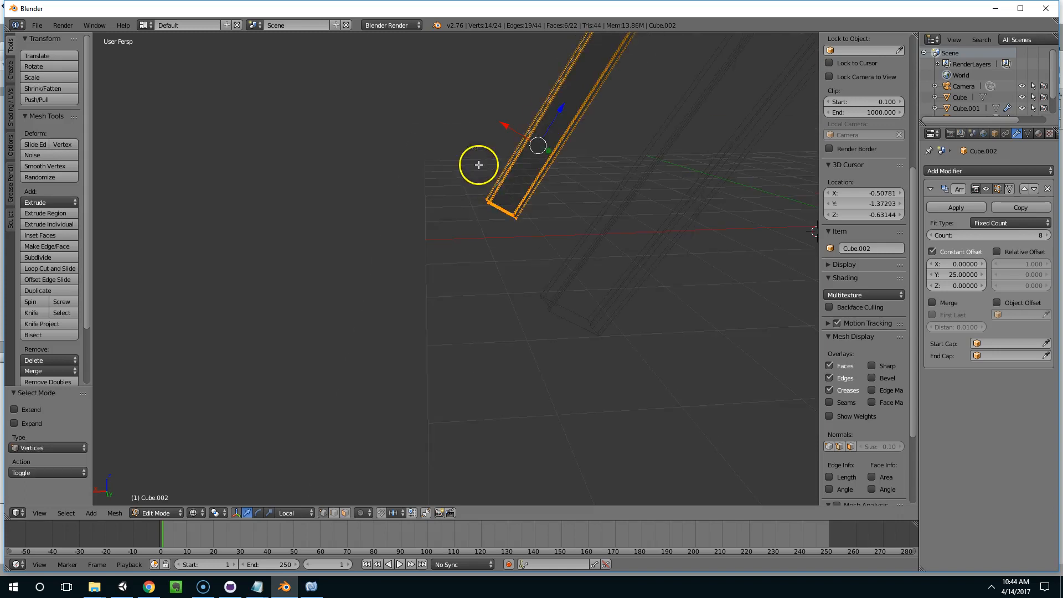
Select the vertices along the outer long edge of the second row's strip, move them, and return to Object Mode.
{"action": "right_click", "coordinate": [490, 199]}
{"action": "right_click", "coordinate": [512, 212], "text": "ctrl"}
{"action": "middle_click_drag", "start_coordinate": [512, 212], "coordinate": [608, 182]}
{"action": "key", "text": "g"}
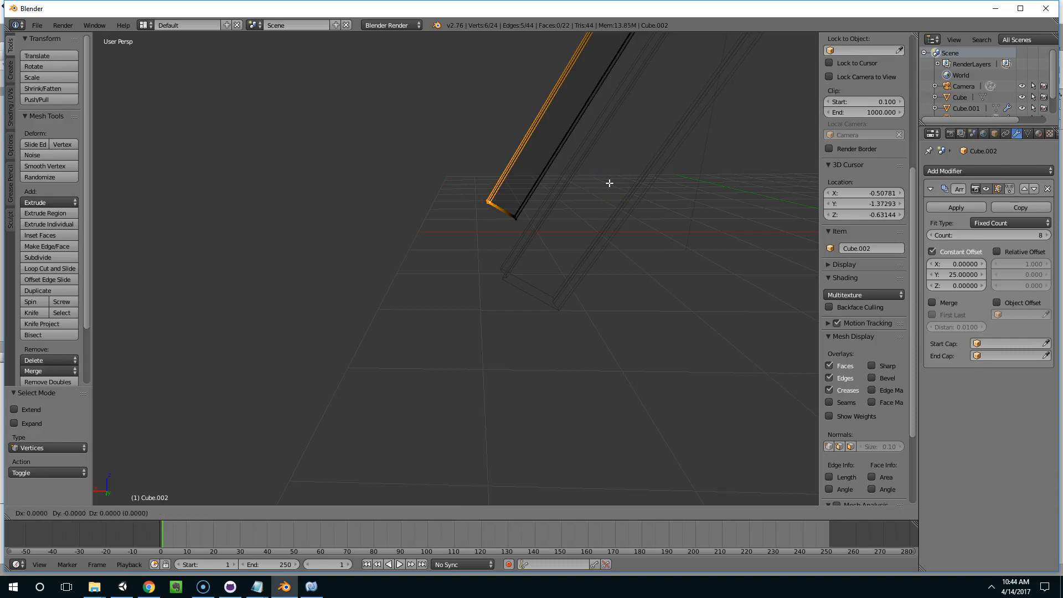
{"action": "left_click", "coordinate": [575, 184]}
{"action": "key", "text": "Tab"}
Edit the first row's strip: select the vertices along one long edge and move them about -0.41 along local Z.
{"action": "middle_click_drag", "start_coordinate": [577, 180], "coordinate": [418, 286]}
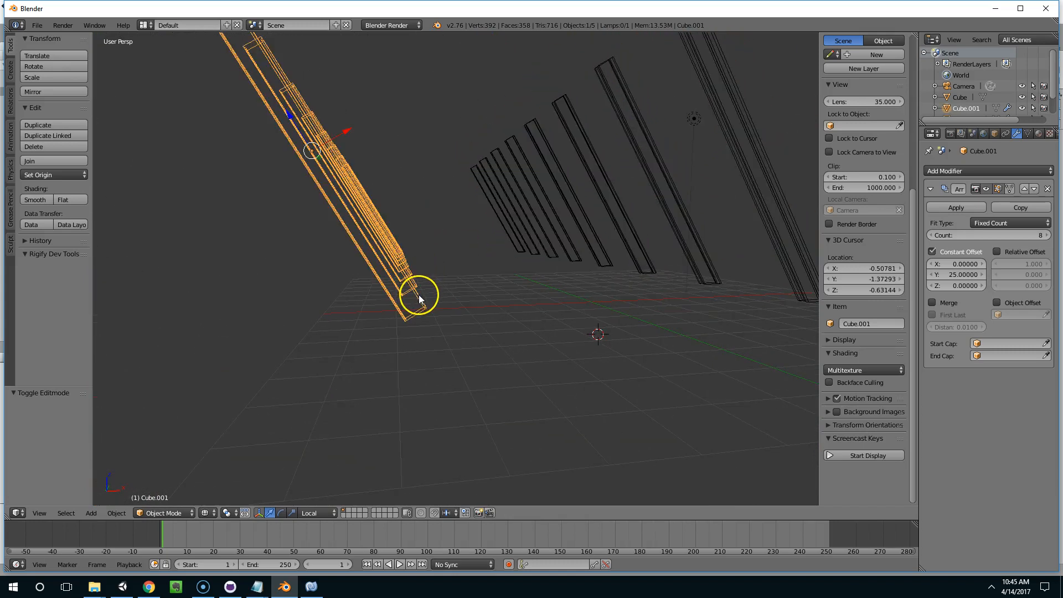
{"action": "key", "text": "Tab"}
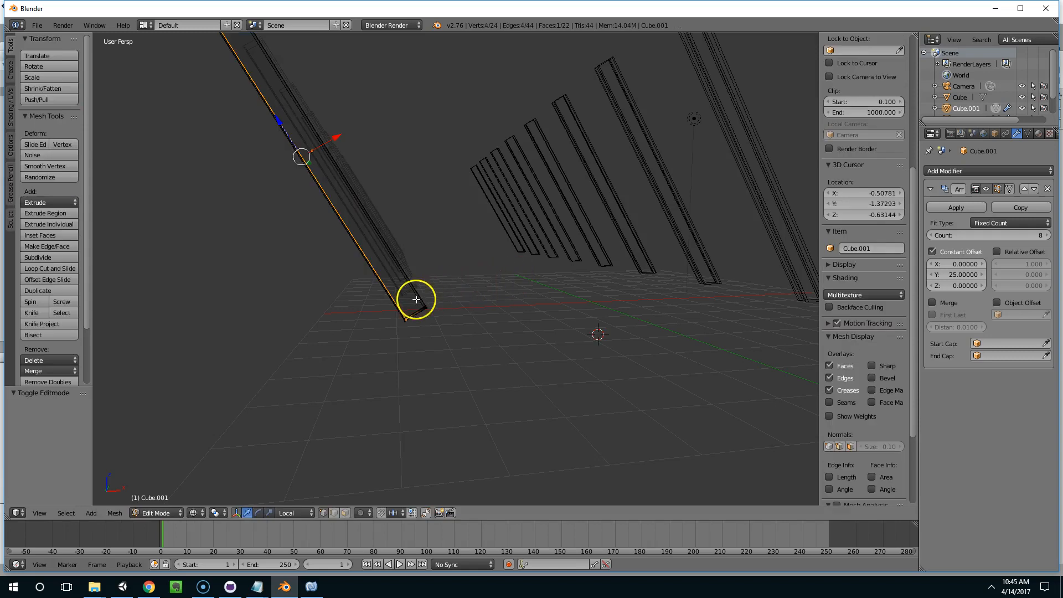
{"action": "right_click", "coordinate": [422, 304]}
{"action": "middle_click_drag", "start_coordinate": [432, 306], "coordinate": [420, 297]}
{"action": "right_click", "coordinate": [486, 321], "text": "alt"}
{"action": "middle_click_drag", "start_coordinate": [487, 320], "coordinate": [474, 330]}
{"action": "key", "text": "g"}
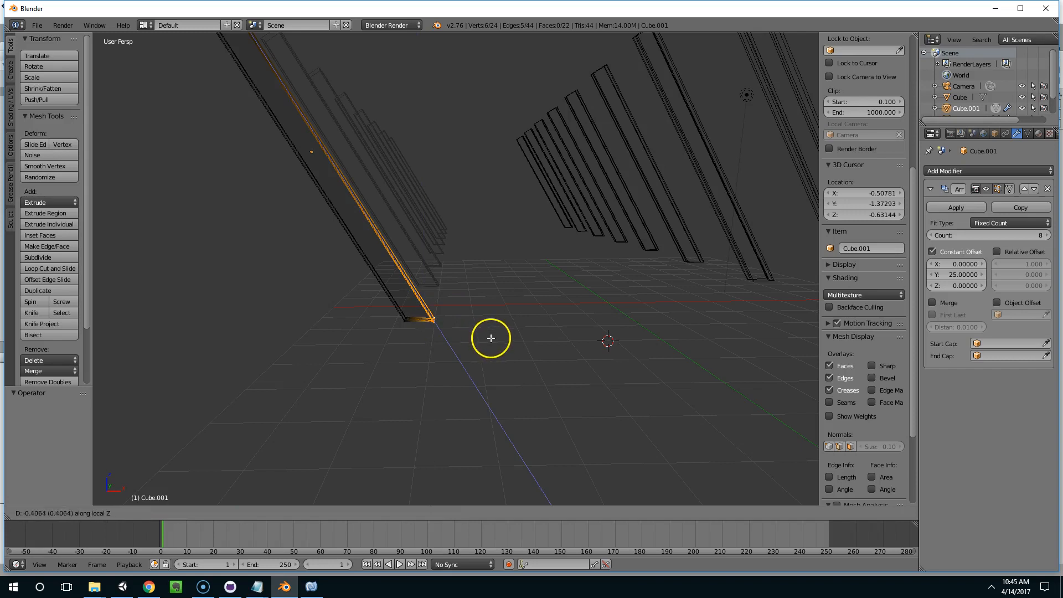
{"action": "left_click", "coordinate": [489, 337]}
Switch to solid shading and face selection, and select all five faces of the strip's grooved lower end.
{"action": "scroll", "coordinate": [489, 334], "scroll_direction": "down", "scroll_amount": 5}
{"action": "mouse_move", "coordinate": [489, 335]}
{"action": "middle_mouse_down"}
{"action": "mouse_move", "coordinate": [493, 320]}
{"action": "mouse_move", "coordinate": [459, 260]}
{"action": "mouse_move", "coordinate": [470, 282]}
{"action": "mouse_move", "coordinate": [463, 277]}
{"action": "mouse_move", "coordinate": [513, 242]}
{"action": "mouse_move", "coordinate": [473, 275]}
{"action": "mouse_move", "coordinate": [479, 304]}
{"action": "mouse_move", "coordinate": [466, 339]}
{"action": "middle_mouse_up"}
{"action": "key", "text": "z"}
{"action": "scroll", "coordinate": [459, 260], "scroll_direction": "up", "scroll_amount": 5}
{"action": "key", "text": "ctrl+Tab"}
{"action": "left_click", "coordinate": [457, 359]}
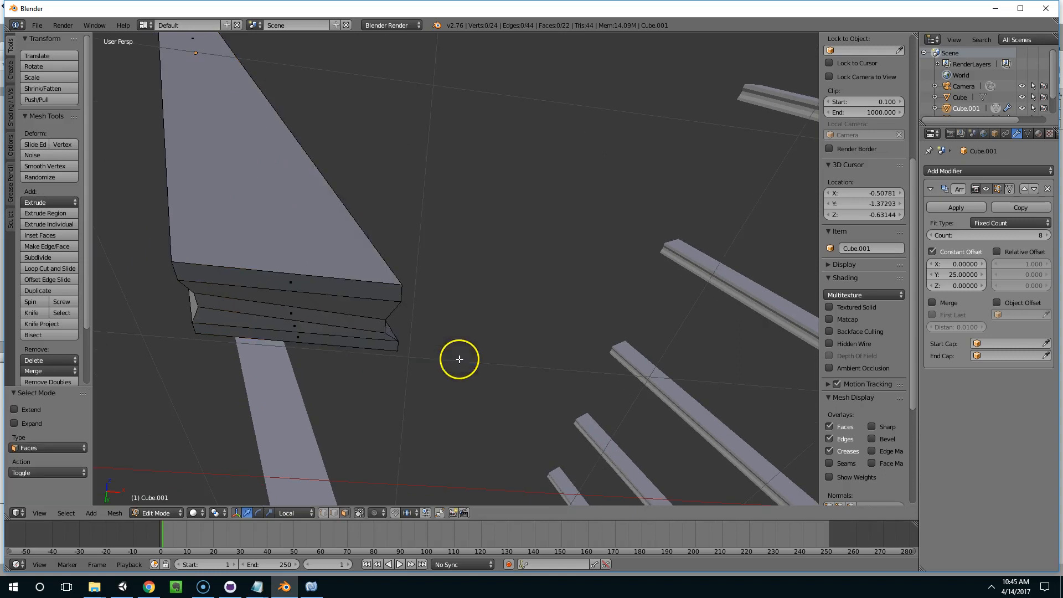
{"action": "right_click", "coordinate": [323, 343]}
{"action": "right_click", "coordinate": [330, 310], "text": "shift"}
{"action": "right_click", "coordinate": [331, 310], "text": "shift"}
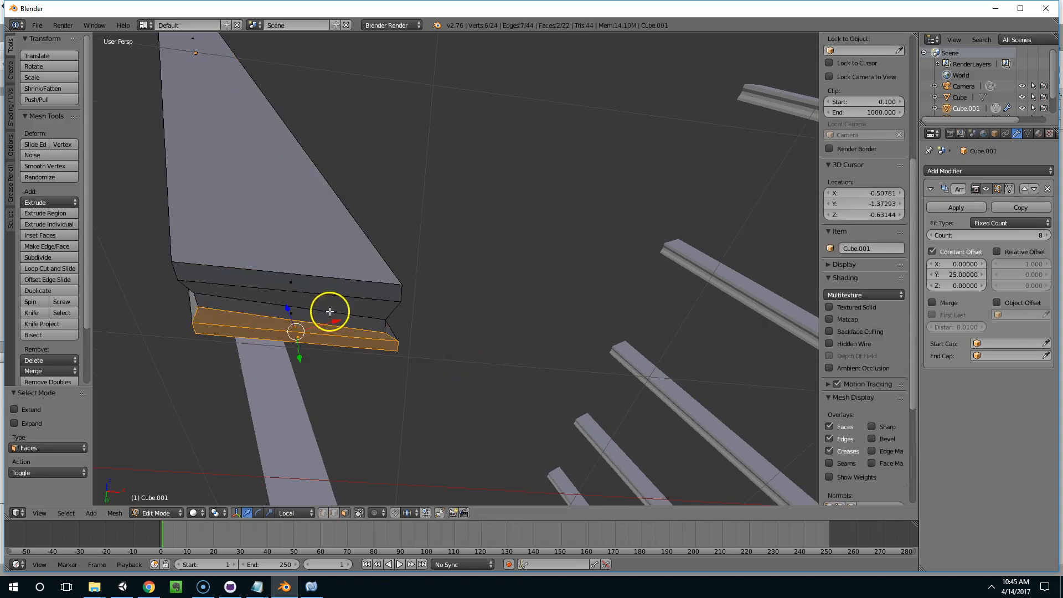
{"action": "right_click", "coordinate": [330, 297], "text": "shift"}
{"action": "right_click", "coordinate": [329, 311], "text": "shift"}
Flatten the selected end faces by scaling them to 0 along global Z.
{"action": "key", "text": "z"}
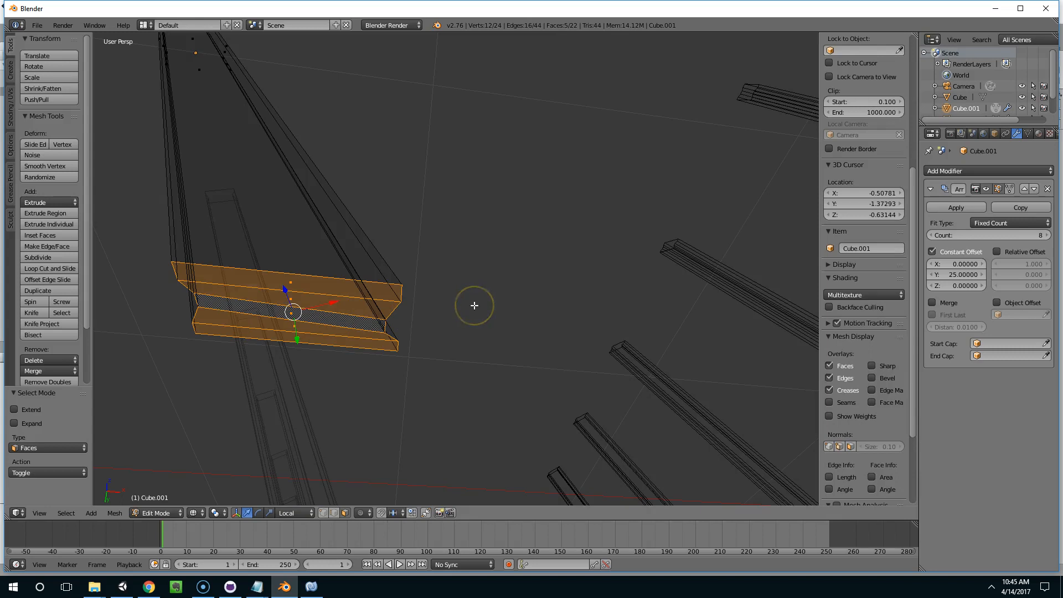
{"action": "key", "text": "z"}
{"action": "key", "text": "s"}
{"action": "key", "text": "z"}
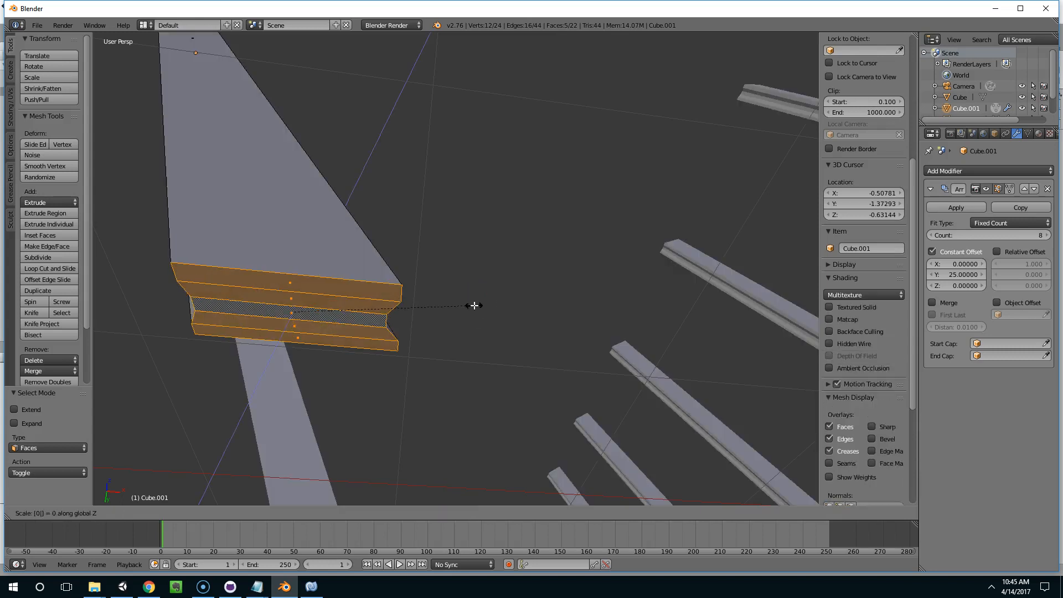
{"action": "key", "text": "Return"}
Put the second row's strip into Edit Mode and select the faces of its grooved lower end.
{"action": "key", "text": "Home"}
{"action": "middle_click_drag", "start_coordinate": [434, 315], "coordinate": [588, 287]}
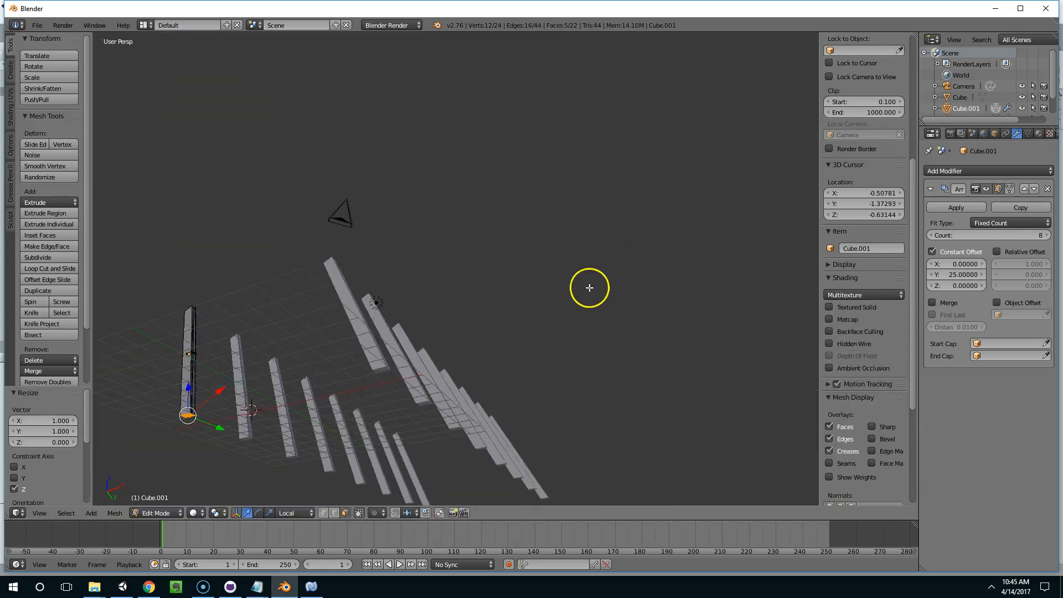
{"action": "middle_click_drag", "start_coordinate": [420, 339], "coordinate": [458, 302]}
{"action": "key", "text": "Tab"}
{"action": "right_click", "coordinate": [410, 434]}
{"action": "key", "text": "Tab"}
{"action": "scroll", "coordinate": [437, 406], "scroll_direction": "up", "scroll_amount": 8}
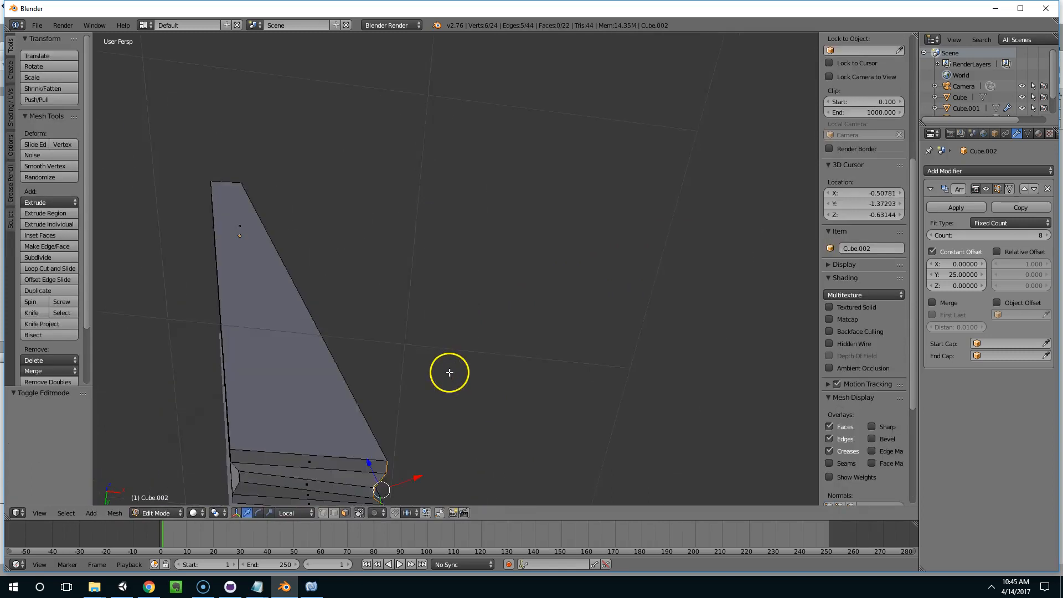
{"action": "middle_click_drag", "start_coordinate": [450, 358], "coordinate": [370, 285]}
{"action": "right_click", "coordinate": [344, 252]}
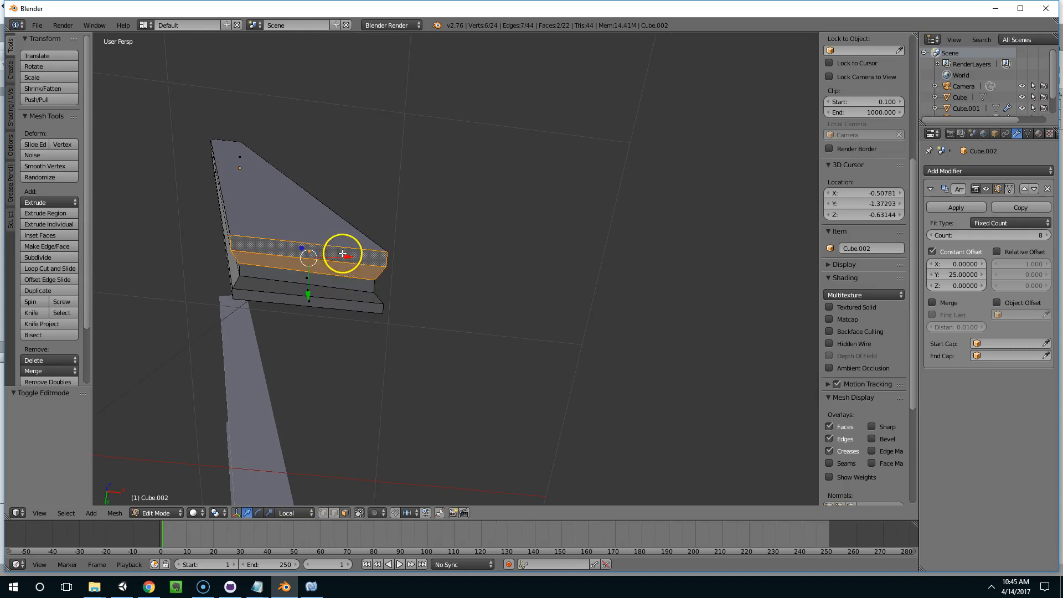
Select the remaining faces at the slanted column's lower end and flatten the whole selection along global Z with a scale of 0.
{"action": "right_click", "coordinate": [339, 286], "text": "shift"}
{"action": "right_click", "coordinate": [338, 290], "text": "shift"}
{"action": "right_click", "coordinate": [332, 300], "text": "shift"}
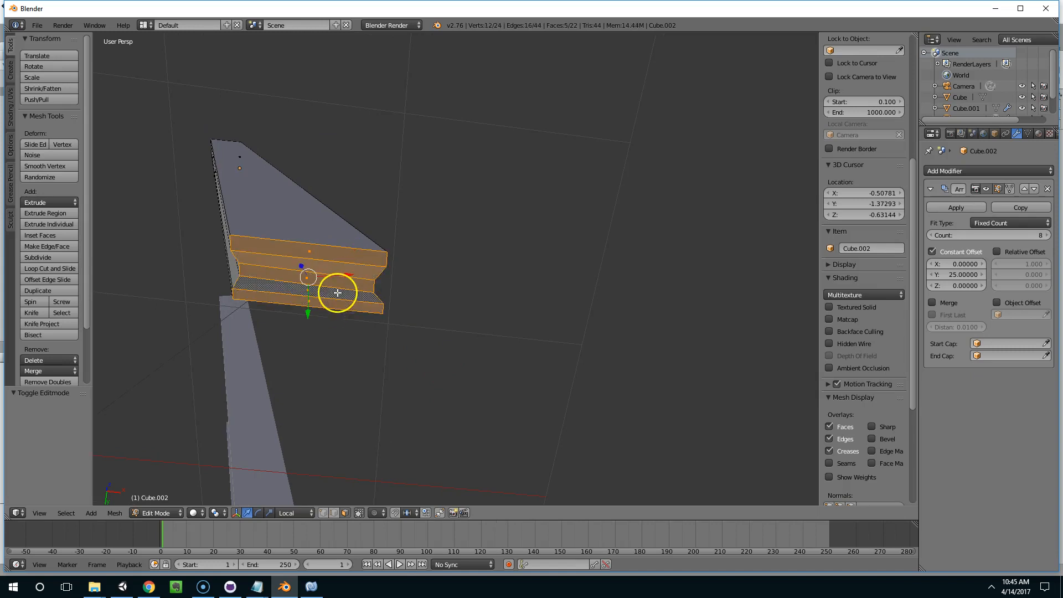
{"action": "key", "text": "s"}
{"action": "key", "text": "z"}
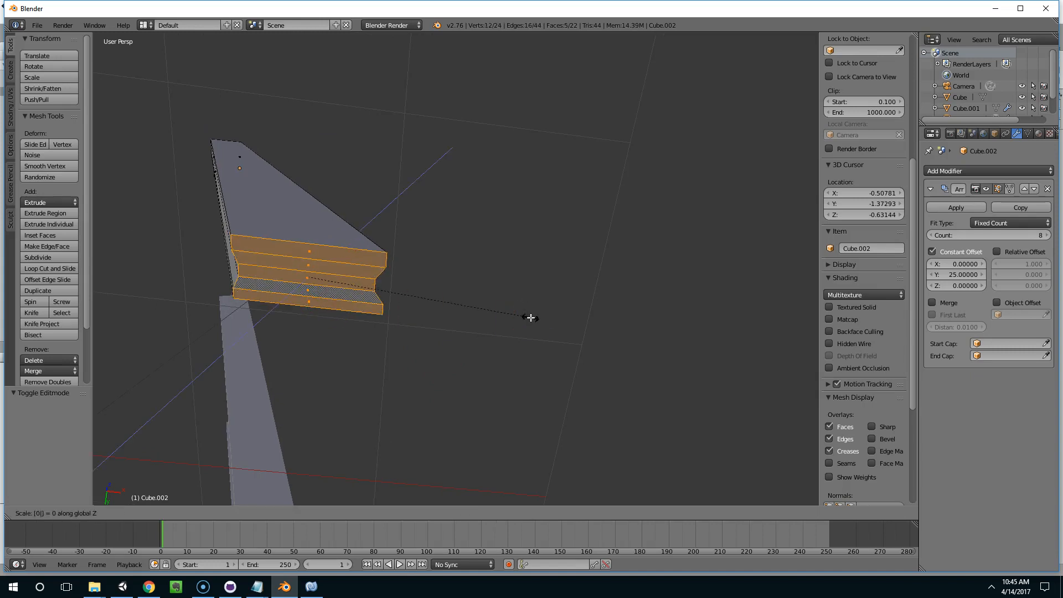
{"action": "key", "text": "Return"}
Try editing the median Z coordinate of the flattened end faces, undo it, and inspect the column's coordinates.
{"action": "scroll", "coordinate": [530, 316], "scroll_direction": "down", "scroll_amount": 4}
{"action": "mouse_move", "coordinate": [530, 315]}
{"action": "middle_mouse_down"}
{"action": "mouse_move", "coordinate": [448, 326]}
{"action": "mouse_move", "coordinate": [428, 420]}
{"action": "mouse_move", "coordinate": [434, 396]}
{"action": "mouse_move", "coordinate": [419, 377]}
{"action": "middle_mouse_up"}
{"action": "scroll", "coordinate": [854, 90], "scroll_direction": "up", "scroll_amount": 5}
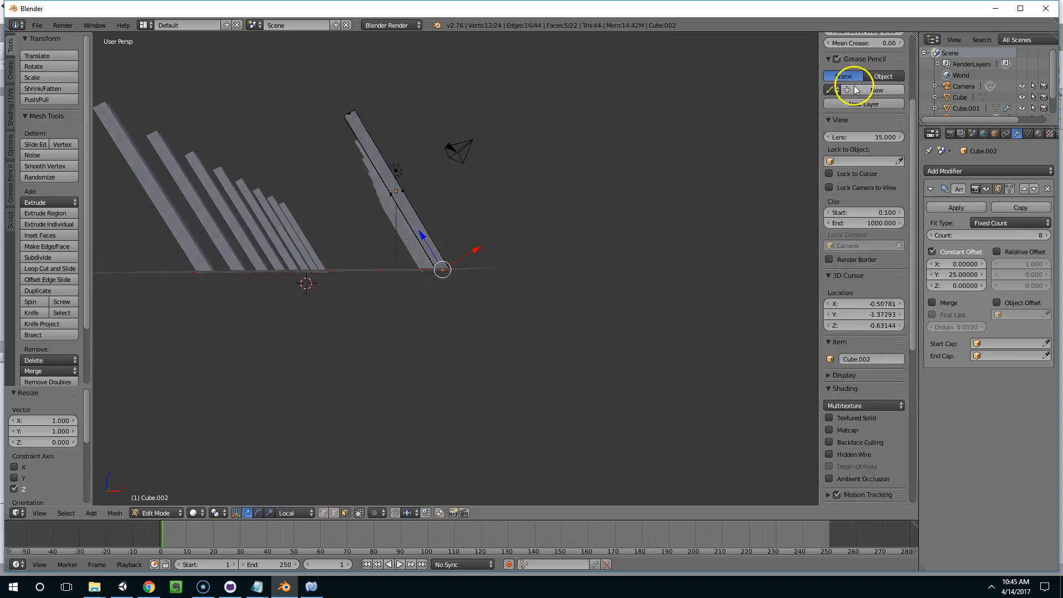
{"action": "scroll", "coordinate": [854, 90], "scroll_direction": "up", "scroll_amount": 5}
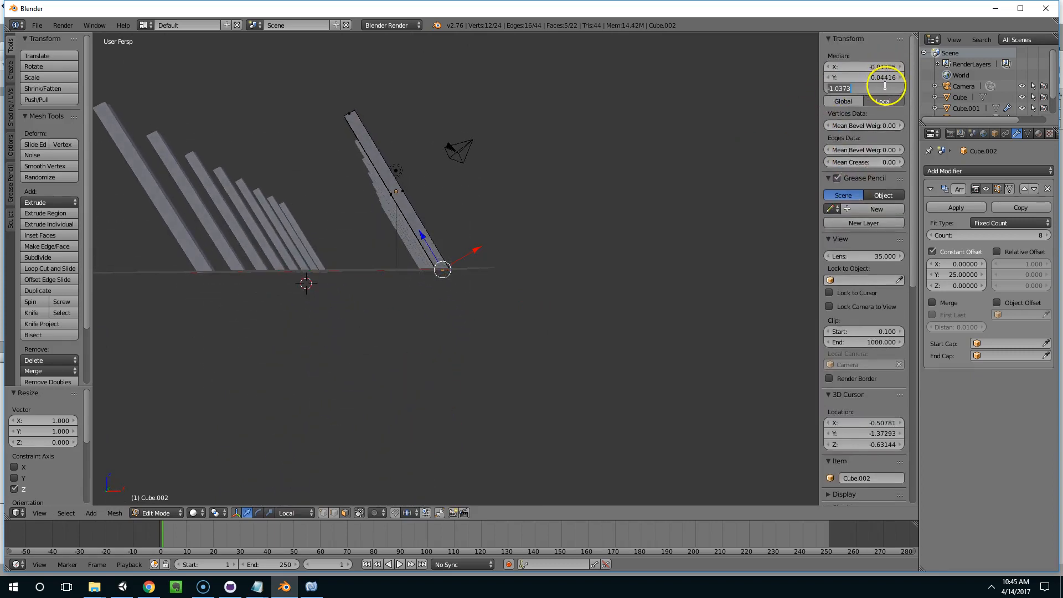
{"action": "key", "text": "Return"}
{"action": "key", "text": "ctrl+z"}
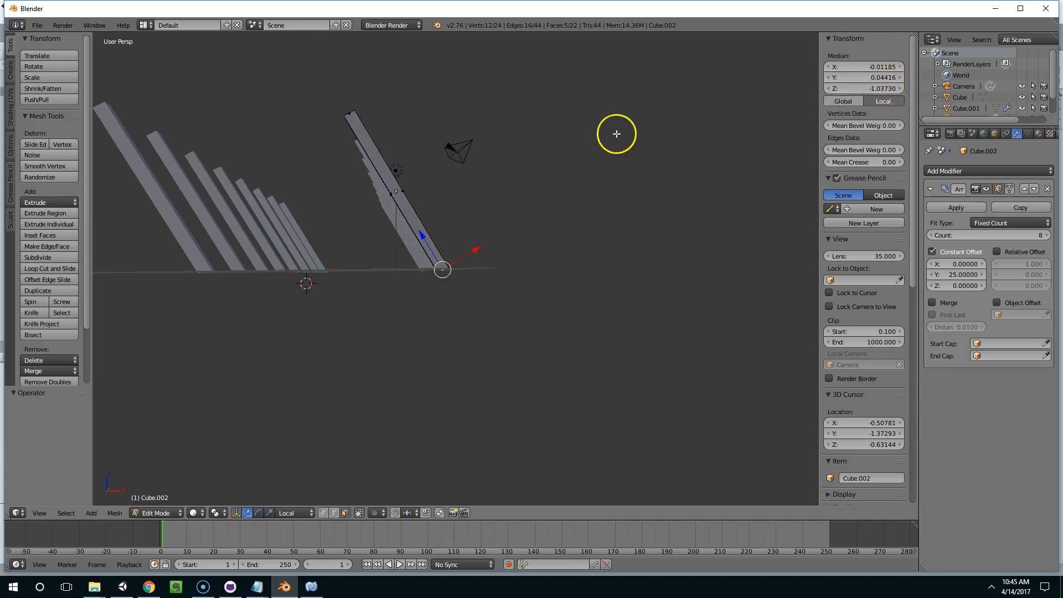
{"action": "middle_click_drag", "start_coordinate": [616, 133], "coordinate": [655, 137]}
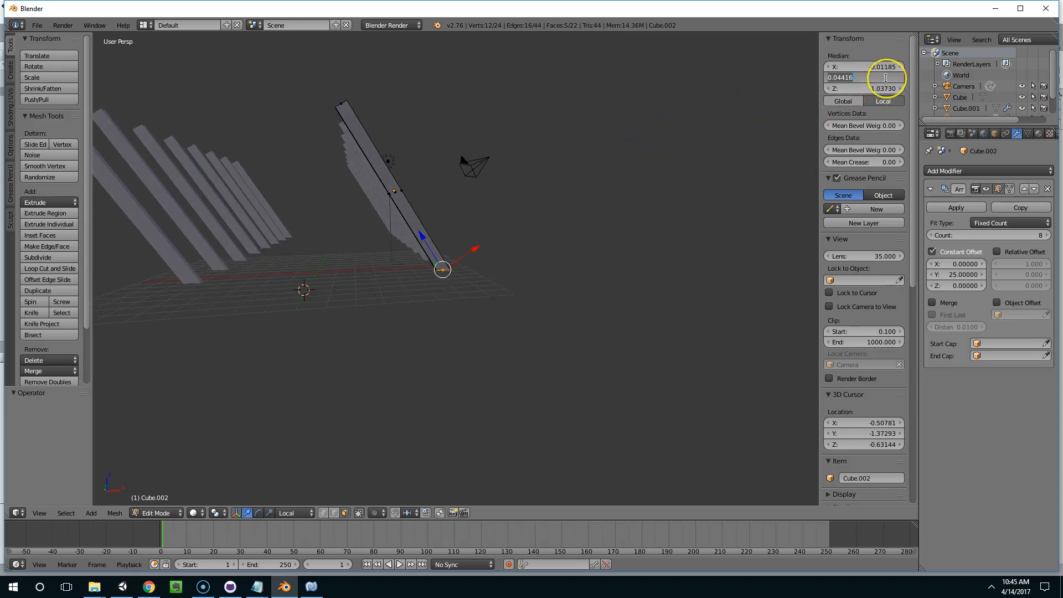
{"action": "middle_click_drag", "start_coordinate": [499, 220], "coordinate": [597, 267]}
Open the opposite column array in Edit Mode and check the median coordinates of its lower-end faces.
{"action": "key", "text": "Tab"}
{"action": "mouse_move", "coordinate": [446, 286]}
{"action": "middle_mouse_down"}
{"action": "mouse_move", "coordinate": [451, 273]}
{"action": "mouse_move", "coordinate": [422, 263]}
{"action": "mouse_move", "coordinate": [434, 252]}
{"action": "middle_mouse_up"}
{"action": "right_click", "coordinate": [416, 274]}
{"action": "key", "text": "Tab"}
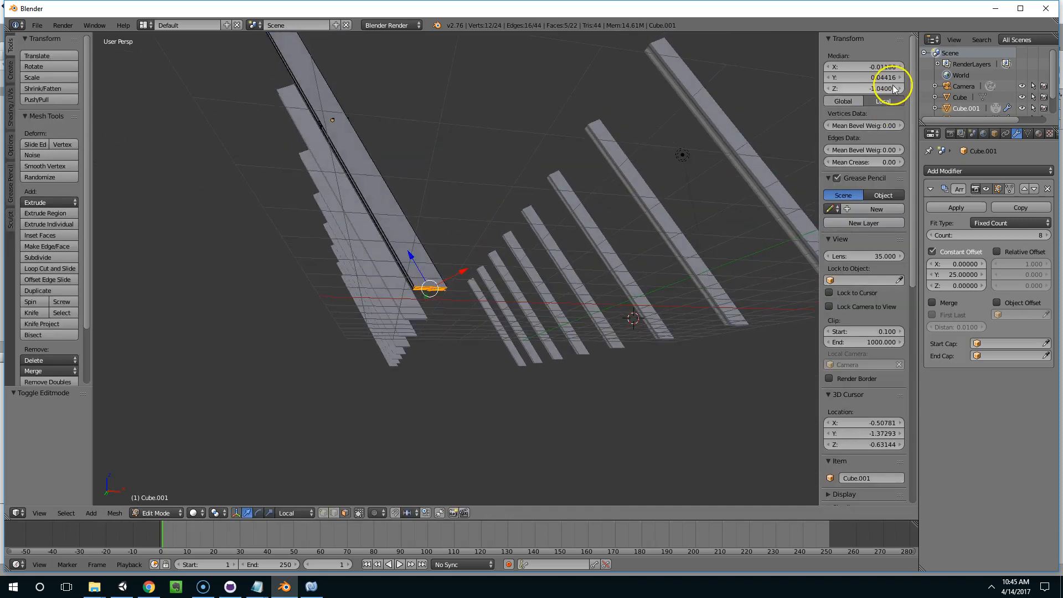
{"action": "mouse_move", "coordinate": [619, 158]}
{"action": "middle_mouse_down"}
{"action": "mouse_move", "coordinate": [626, 166]}
{"action": "mouse_move", "coordinate": [598, 228]}
{"action": "middle_mouse_up"}
{"action": "key", "text": "Tab"}
{"action": "key", "text": "Tab"}
{"action": "key", "text": "Tab"}
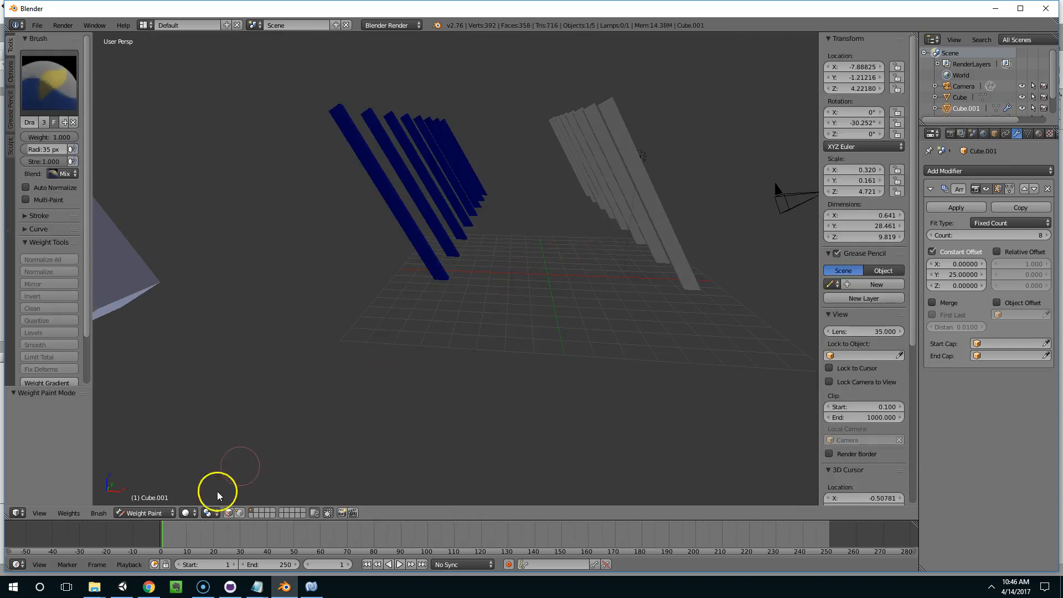
{"action": "left_click", "coordinate": [151, 513]}
{"action": "left_click", "coordinate": [142, 437]}
{"action": "middle_click_drag", "start_coordinate": [421, 387], "coordinate": [589, 244]}
{"action": "key", "text": "Tab"}
{"action": "key", "text": "Tab"}
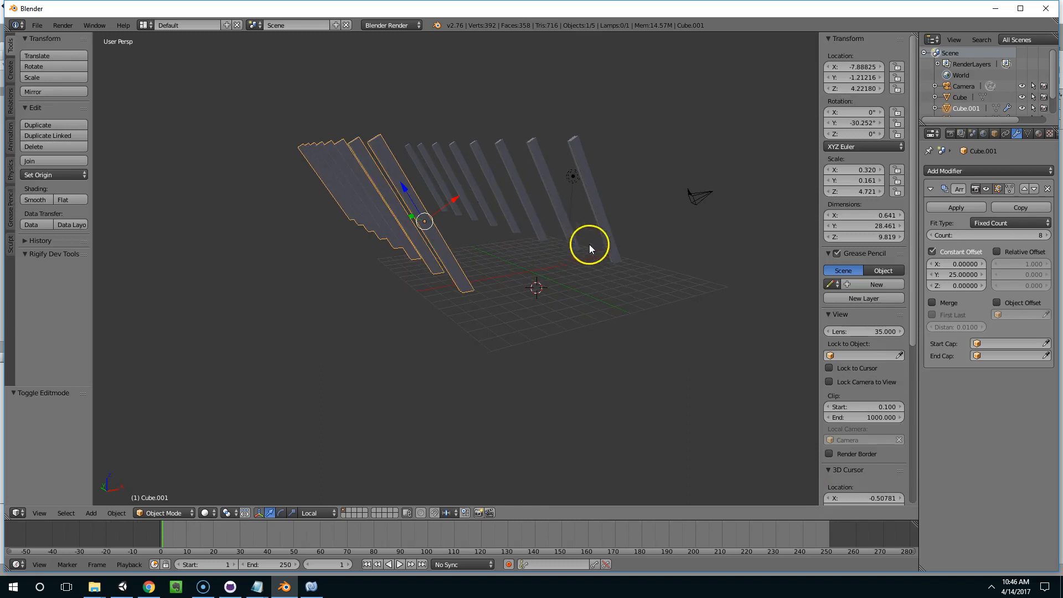
{"action": "middle_click_drag", "start_coordinate": [470, 190], "coordinate": [404, 161]}
{"action": "key", "text": "shift+a"}
{"action": "mouse_move", "coordinate": [404, 158]}
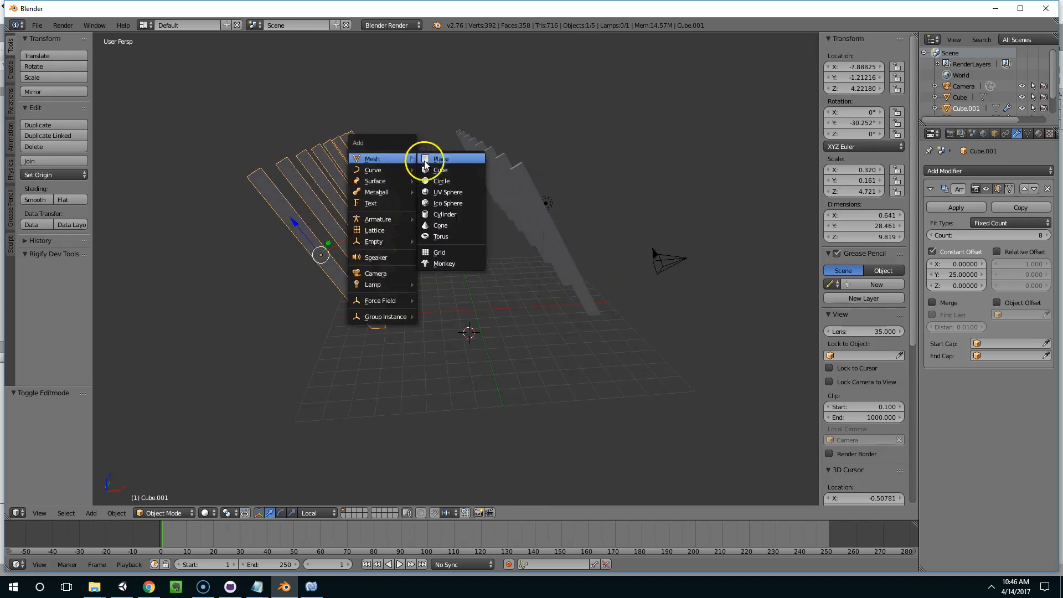
{"action": "left_click", "coordinate": [449, 159]}
{"action": "middle_click_drag", "start_coordinate": [451, 160], "coordinate": [453, 284]}
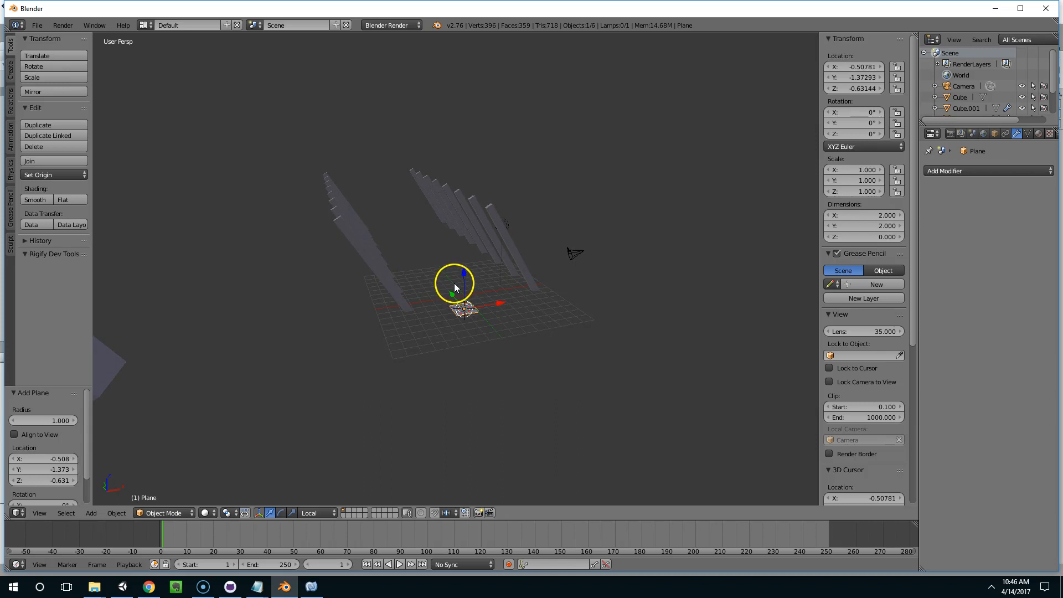
{"action": "key", "text": "Delete"}
Add a cube between the column rows and flatten it along Z to a height of about 0.48 units.
{"action": "key", "text": "shift+a"}
{"action": "mouse_move", "coordinate": [454, 282]}
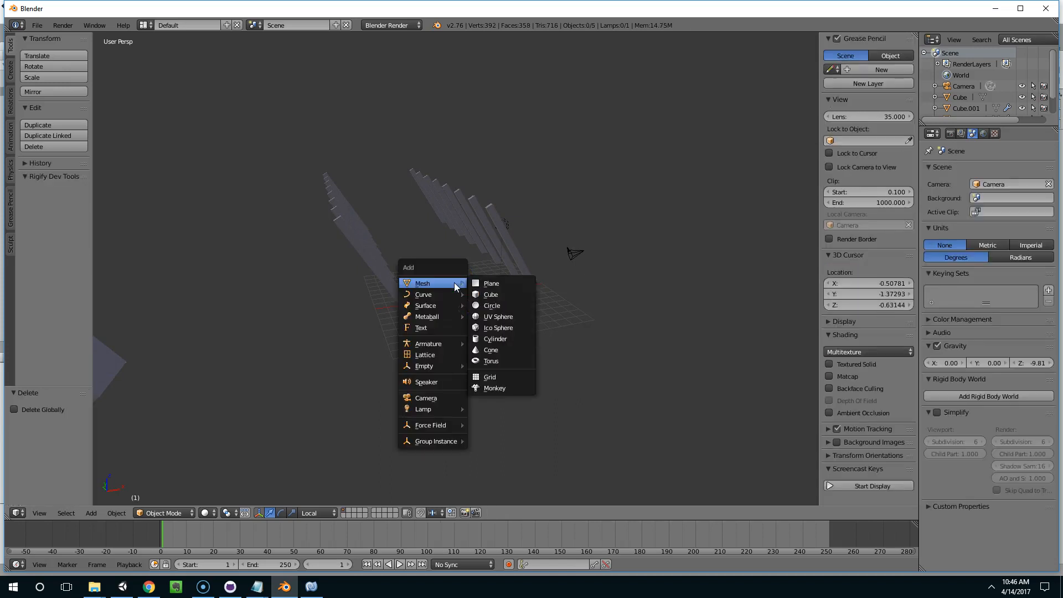
{"action": "left_click", "coordinate": [498, 293]}
{"action": "middle_click_drag", "start_coordinate": [498, 292], "coordinate": [474, 256]}
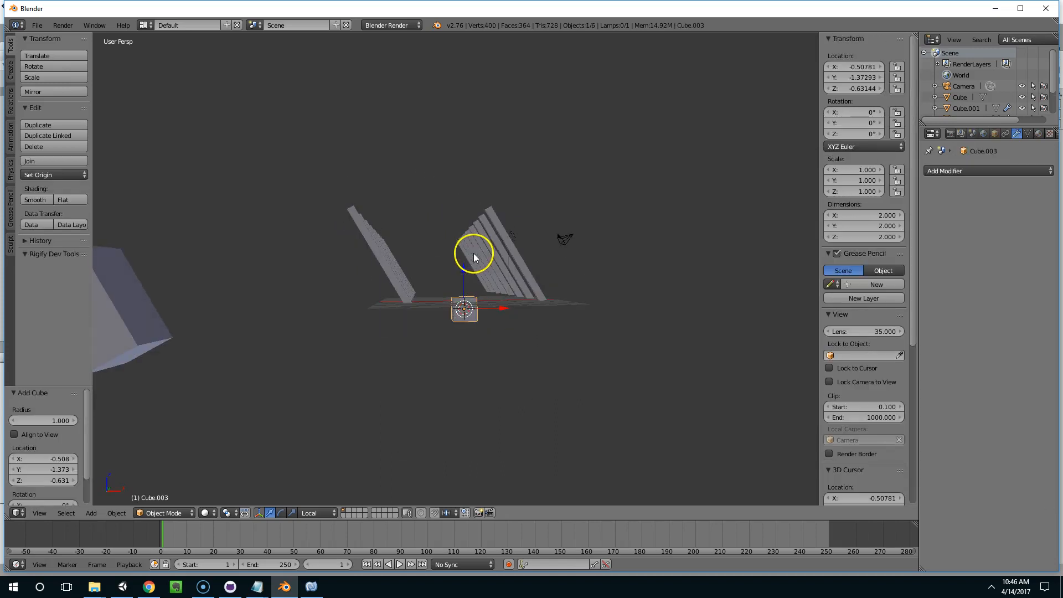
{"action": "key", "text": "s"}
{"action": "key", "text": "z"}
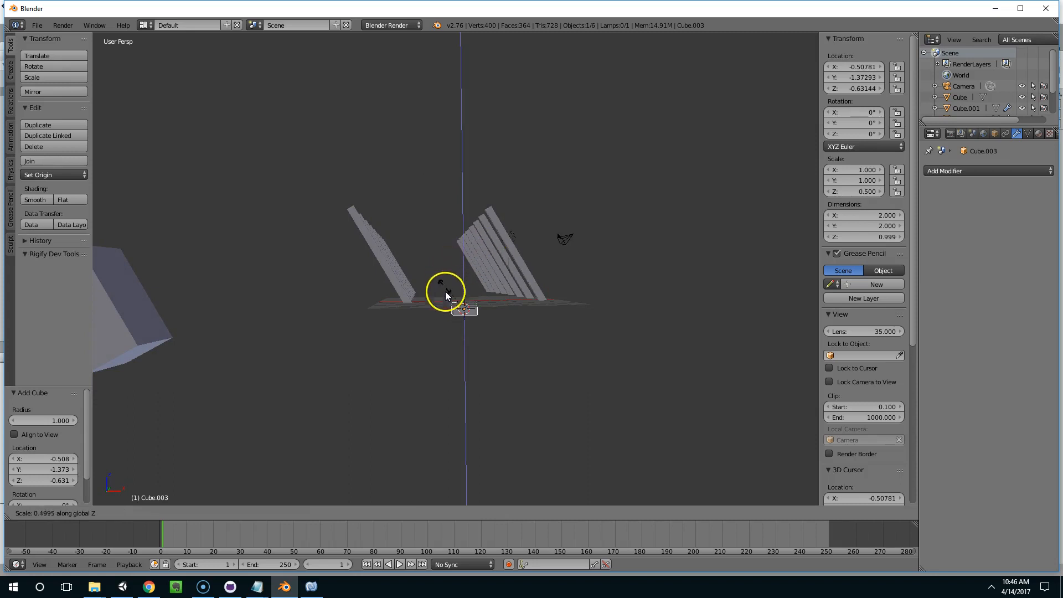
{"action": "left_click", "coordinate": [450, 305]}
Move the flattened cube vertically to about Z -0.16, at the level of the column bases.
{"action": "scroll", "coordinate": [451, 306], "scroll_direction": "up", "scroll_amount": 2}
{"action": "middle_click_drag", "start_coordinate": [450, 307], "coordinate": [467, 370]}
{"action": "key", "text": "g"}
{"action": "key", "text": "z"}
{"action": "key", "text": "z"}
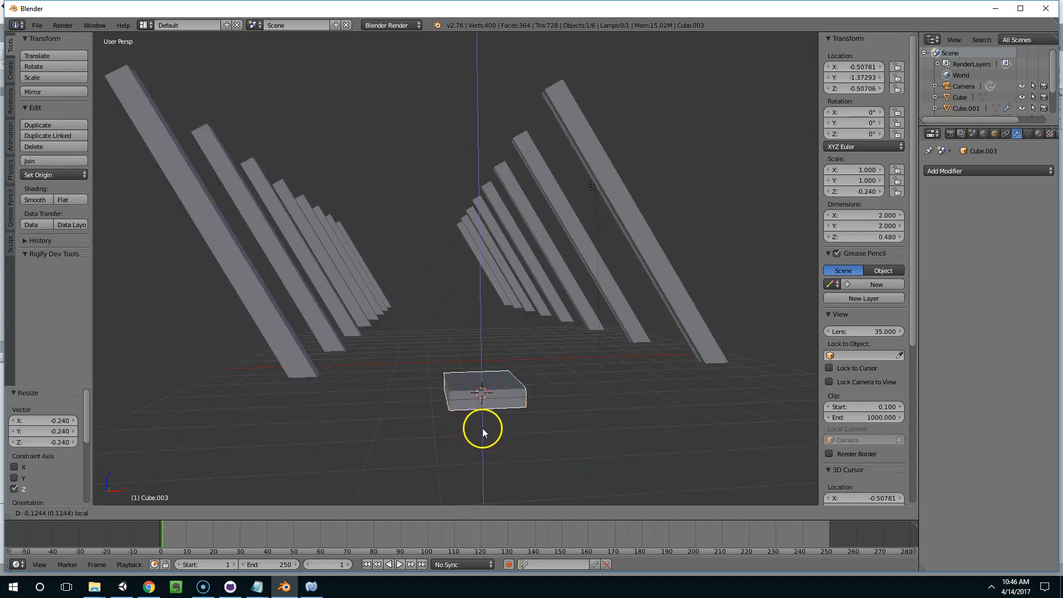
{"action": "left_click", "coordinate": [492, 408]}
{"action": "middle_click_drag", "start_coordinate": [497, 406], "coordinate": [485, 437]}
{"action": "key", "text": "g"}
{"action": "key", "text": "z"}
{"action": "left_click", "coordinate": [487, 415]}
In Edit Mode, move the slab's -X side face outward along X towards the nearer column row.
{"action": "key", "text": "Tab"}
{"action": "right_click", "coordinate": [465, 385]}
{"action": "middle_click_drag", "start_coordinate": [465, 384], "coordinate": [402, 391]}
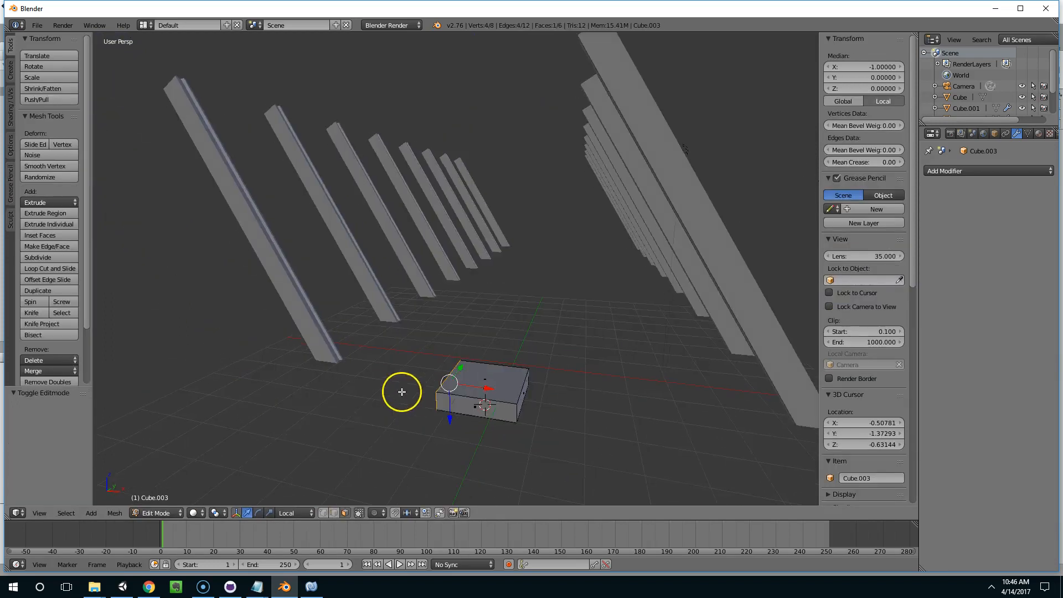
{"action": "middle_click_drag", "start_coordinate": [483, 388], "coordinate": [499, 461]}
{"action": "key", "text": "g"}
{"action": "key", "text": "x"}
{"action": "left_click", "coordinate": [277, 388]}
{"action": "scroll", "coordinate": [498, 461], "scroll_direction": "down", "scroll_amount": 4}
Move the slab's +X side face outward along X by about 6.85 units and by another 2.535 units.
{"action": "key", "text": "g"}
{"action": "key", "text": "x"}
{"action": "left_click", "coordinate": [636, 450]}
{"action": "middle_click_drag", "start_coordinate": [636, 450], "coordinate": [738, 452]}
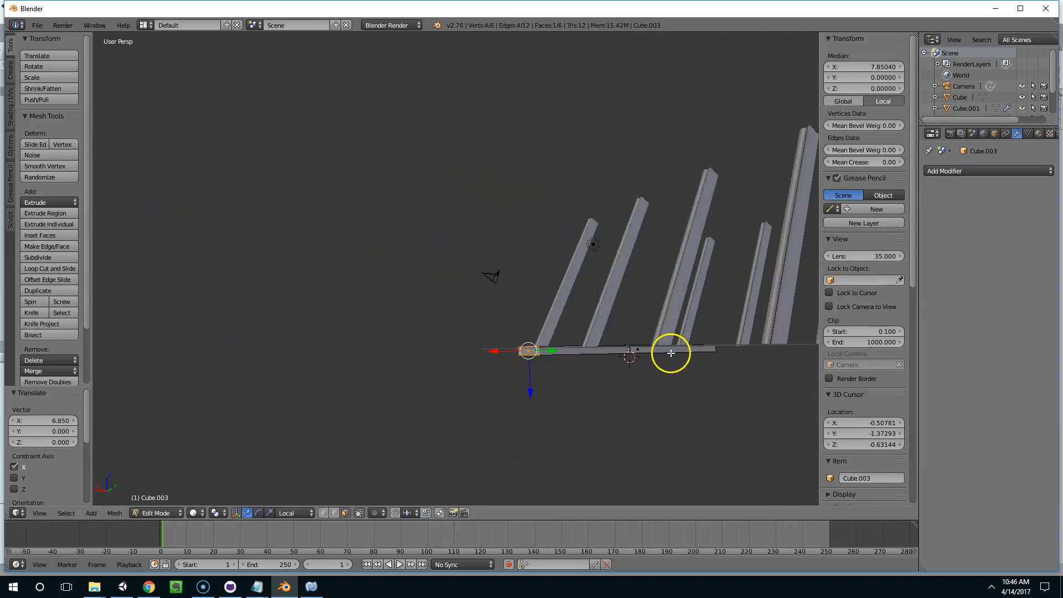
{"action": "middle_click_drag", "start_coordinate": [544, 355], "coordinate": [678, 358]}
{"action": "key", "text": "g"}
{"action": "key", "text": "x"}
{"action": "left_click", "coordinate": [475, 356]}
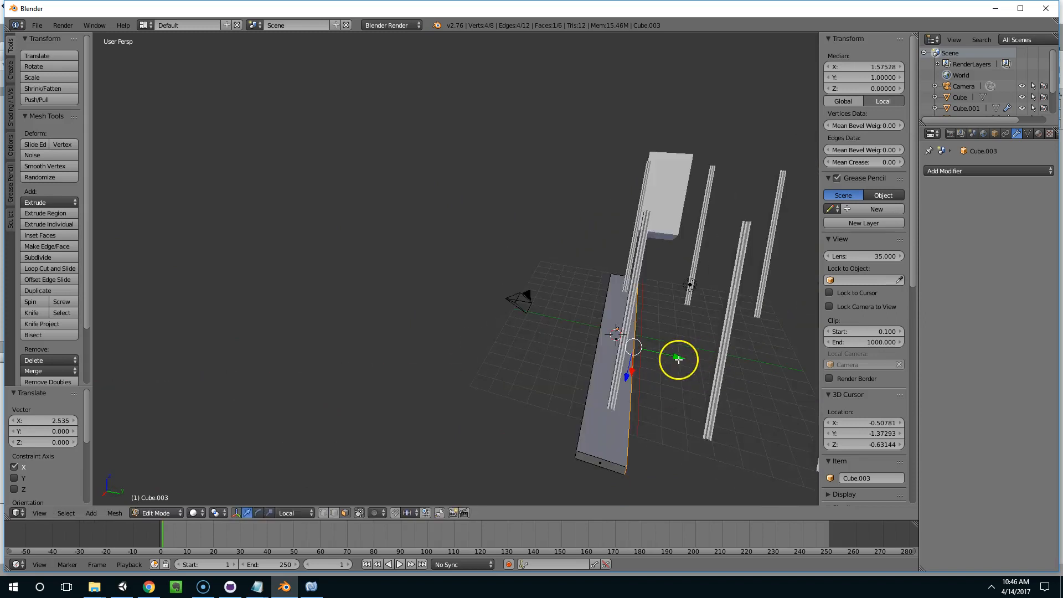
Extend the slab's far end face along Y by about 20.3 and another 26.9 units, past the last columns.
{"action": "key", "text": "g"}
{"action": "key", "text": "y"}
{"action": "left_click", "coordinate": [534, 474]}
{"action": "scroll", "coordinate": [592, 425], "scroll_direction": "down", "scroll_amount": 8}
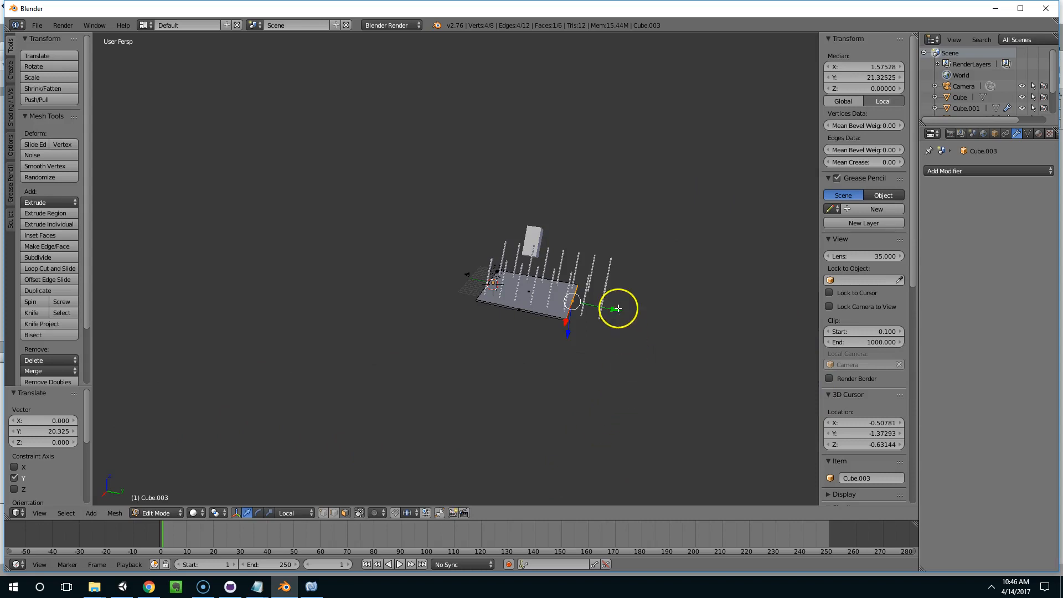
{"action": "left_click_drag", "start_coordinate": [618, 307], "coordinate": [732, 332]}
{"action": "middle_click_drag", "start_coordinate": [733, 332], "coordinate": [629, 257]}
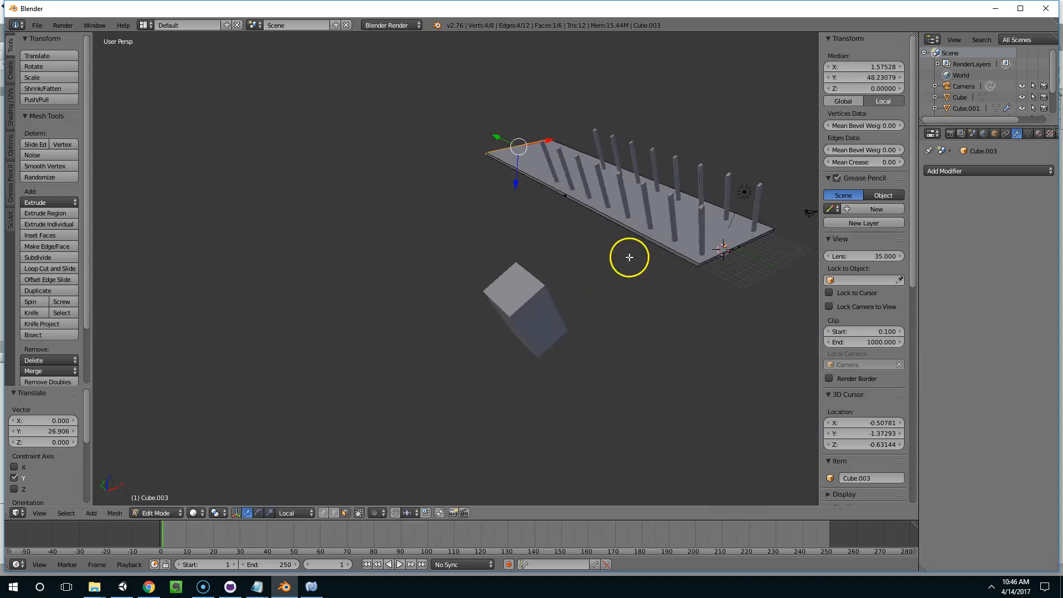
Move the slab's -X side face outward by about 8.9 units and its front end face outward along Y by about 2.8 units.
{"action": "scroll", "coordinate": [630, 257], "scroll_direction": "up", "scroll_amount": 4}
{"action": "left_click_drag", "start_coordinate": [664, 145], "coordinate": [595, 156]}
{"action": "middle_click_drag", "start_coordinate": [596, 157], "coordinate": [618, 203]}
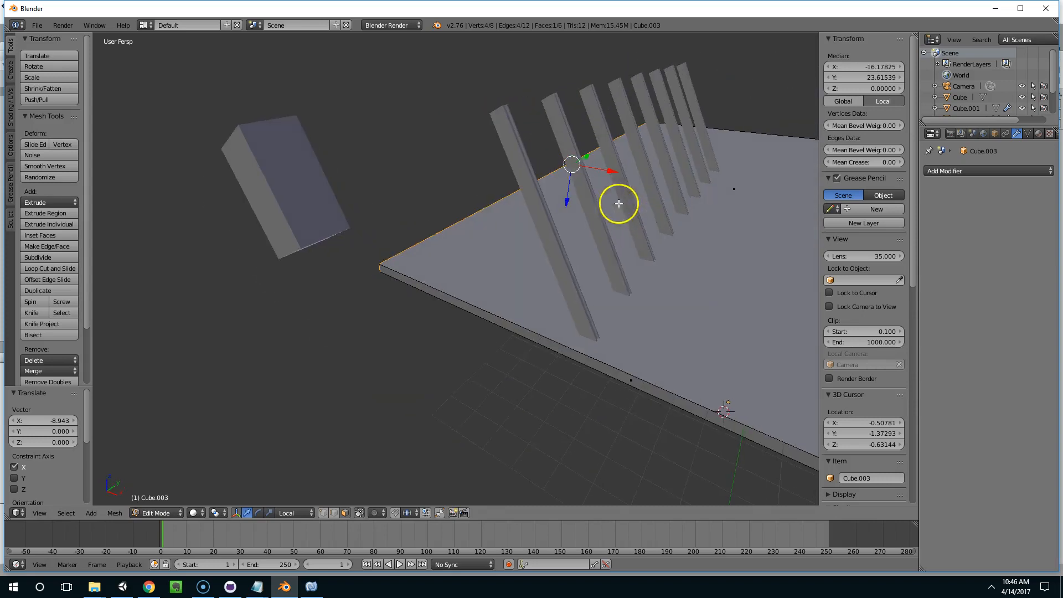
{"action": "right_click", "coordinate": [628, 375]}
{"action": "left_click_drag", "start_coordinate": [635, 363], "coordinate": [607, 407]}
{"action": "scroll", "coordinate": [695, 315], "scroll_direction": "down", "scroll_amount": 5}
Add two lengthwise loop cuts to the slab and shift the second one by about -1.175 units along X.
{"action": "middle_click_drag", "start_coordinate": [681, 322], "coordinate": [540, 242]}
{"action": "scroll", "coordinate": [541, 242], "scroll_direction": "up", "scroll_amount": 2}
{"action": "key", "text": "ctrl+r"}
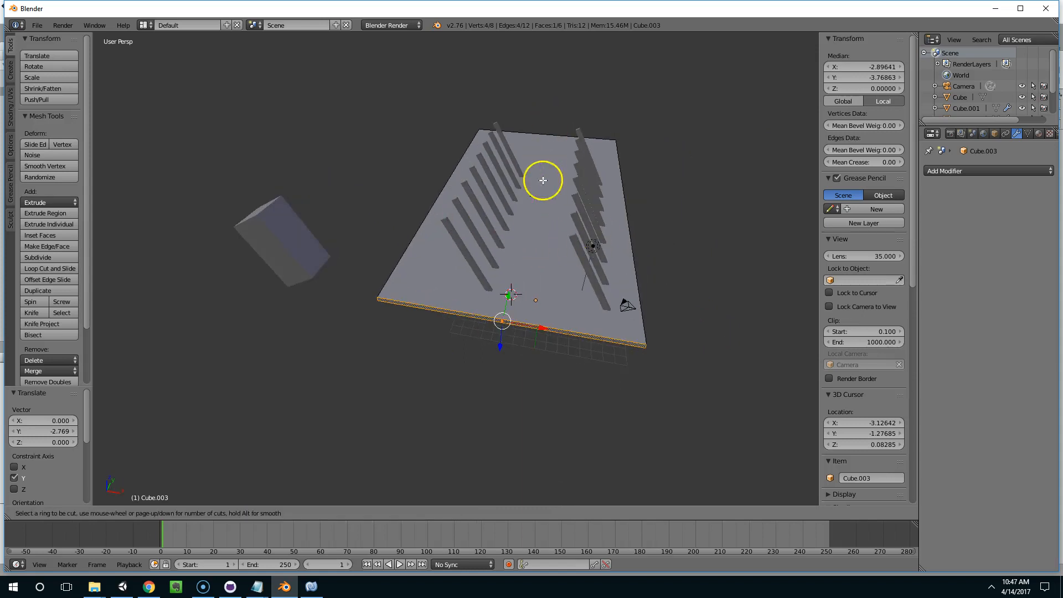
{"action": "left_click", "coordinate": [529, 147]}
{"action": "right_click", "coordinate": [527, 147]}
{"action": "key", "text": "ctrl+r"}
{"action": "left_click", "coordinate": [582, 142]}
{"action": "middle_click_drag", "start_coordinate": [579, 153], "coordinate": [594, 147]}
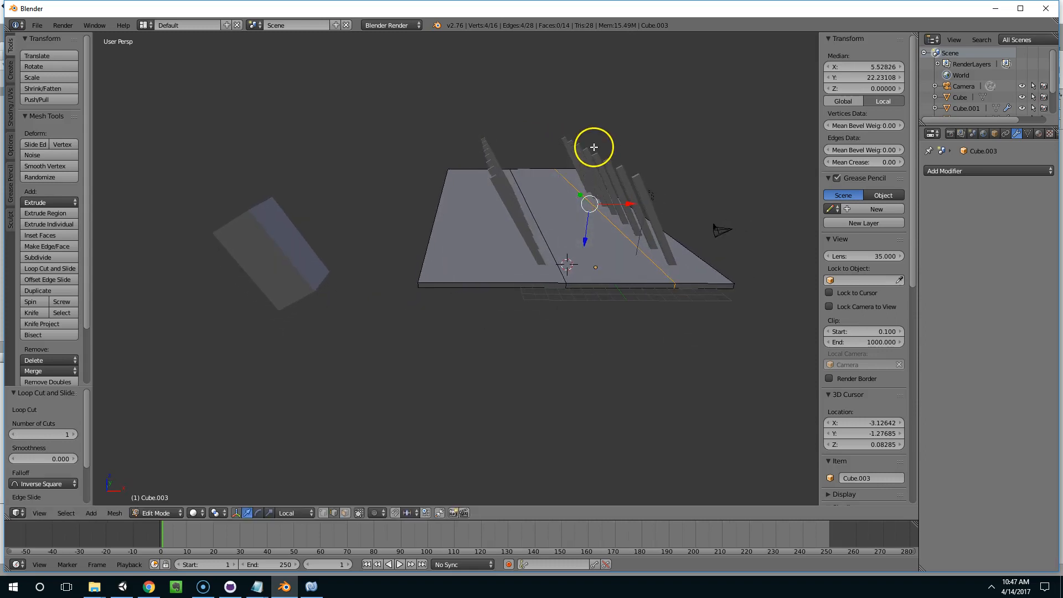
{"action": "left_click_drag", "start_coordinate": [625, 202], "coordinate": [617, 202]}
Add two crosswise loop cuts to the slab at about Y 5.6 and Y 19.4.
{"action": "middle_click_drag", "start_coordinate": [617, 202], "coordinate": [555, 236]}
{"action": "key", "text": "ctrl+r"}
{"action": "left_click_drag", "start_coordinate": [556, 237], "coordinate": [525, 261]}
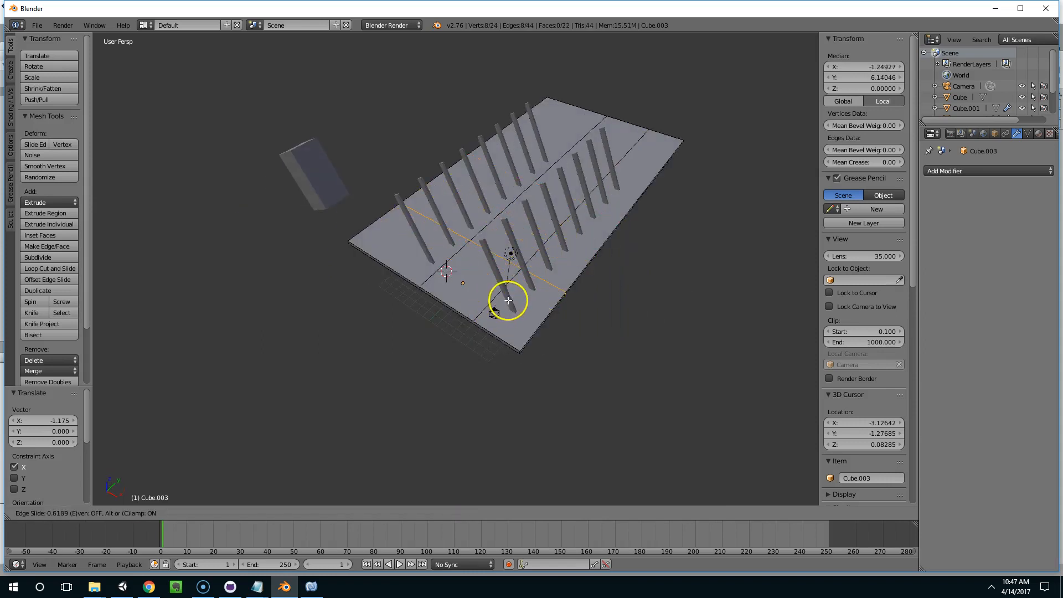
{"action": "left_click", "coordinate": [505, 302]}
{"action": "middle_click_drag", "start_coordinate": [503, 296], "coordinate": [616, 234]}
{"action": "key", "text": "ctrl+r"}
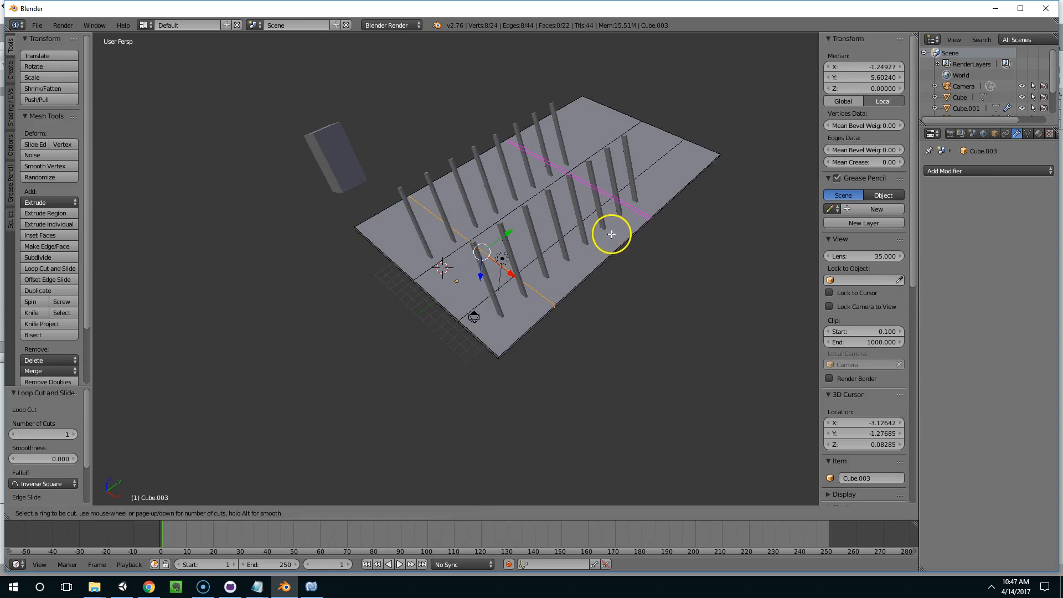
{"action": "left_click", "coordinate": [579, 273]}
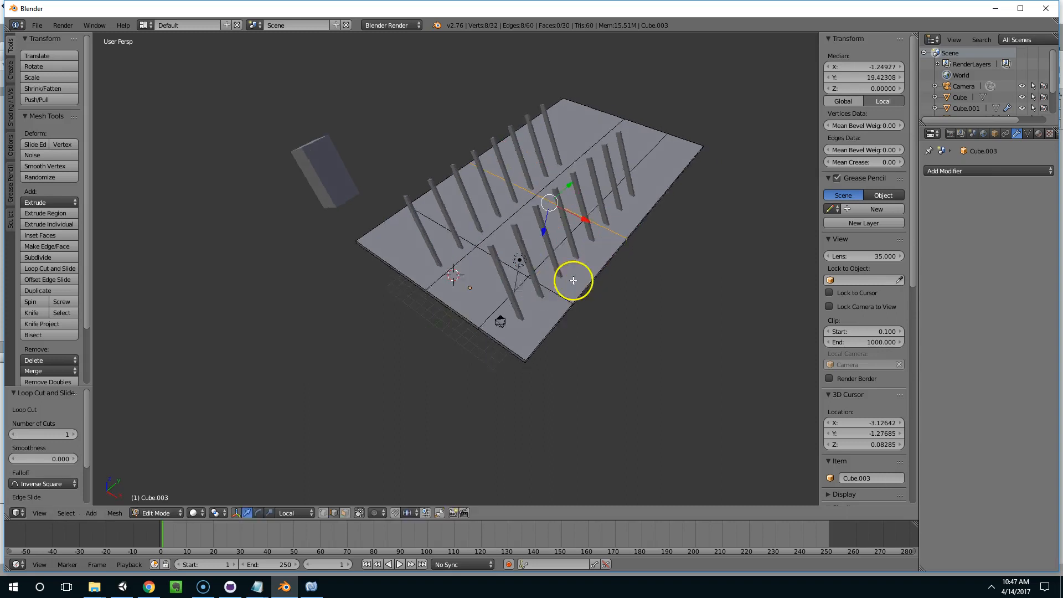
Switch to face selection and extrude the slab's central top face downward by about 1.3 units to form a pit.
{"action": "middle_click_drag", "start_coordinate": [572, 280], "coordinate": [560, 268]}
{"action": "key", "text": "Tab"}
{"action": "key", "text": "Tab"}
{"action": "key", "text": "ctrl+Tab"}
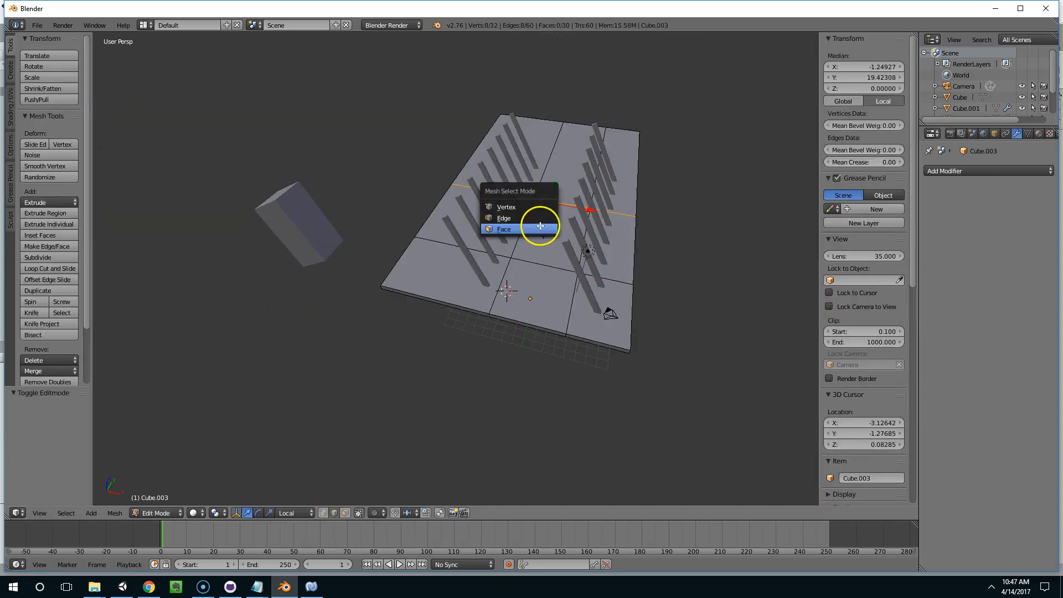
{"action": "left_click", "coordinate": [541, 232]}
{"action": "right_click", "coordinate": [532, 231]}
{"action": "middle_click_drag", "start_coordinate": [532, 230], "coordinate": [555, 199]}
{"action": "scroll", "coordinate": [570, 212], "scroll_direction": "up", "scroll_amount": 5}
{"action": "key", "text": "e"}
{"action": "left_click", "coordinate": [574, 251]}
Select the slab's underside faces and move them down along Z, making the floor about 8.7 units thick, and leave Edit Mode.
{"action": "scroll", "coordinate": [578, 182], "scroll_direction": "down", "scroll_amount": 3}
{"action": "scroll", "coordinate": [570, 164], "scroll_direction": "down", "scroll_amount": 3}
{"action": "right_click", "coordinate": [555, 199], "text": "shift"}
{"action": "right_click", "coordinate": [564, 197], "text": "shift"}
{"action": "right_click", "coordinate": [576, 237], "text": "shift"}
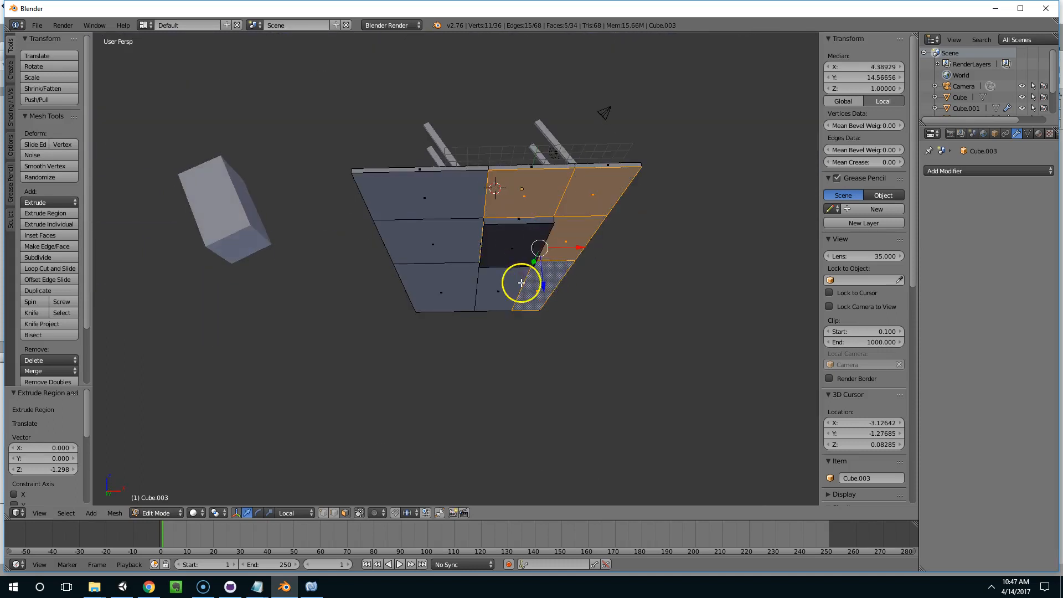
{"action": "right_click", "coordinate": [441, 275], "text": "shift"}
{"action": "right_click", "coordinate": [495, 287], "text": "shift"}
{"action": "right_click", "coordinate": [531, 288], "text": "shift"}
{"action": "right_click", "coordinate": [437, 244], "text": "shift"}
{"action": "right_click", "coordinate": [444, 199], "text": "shift"}
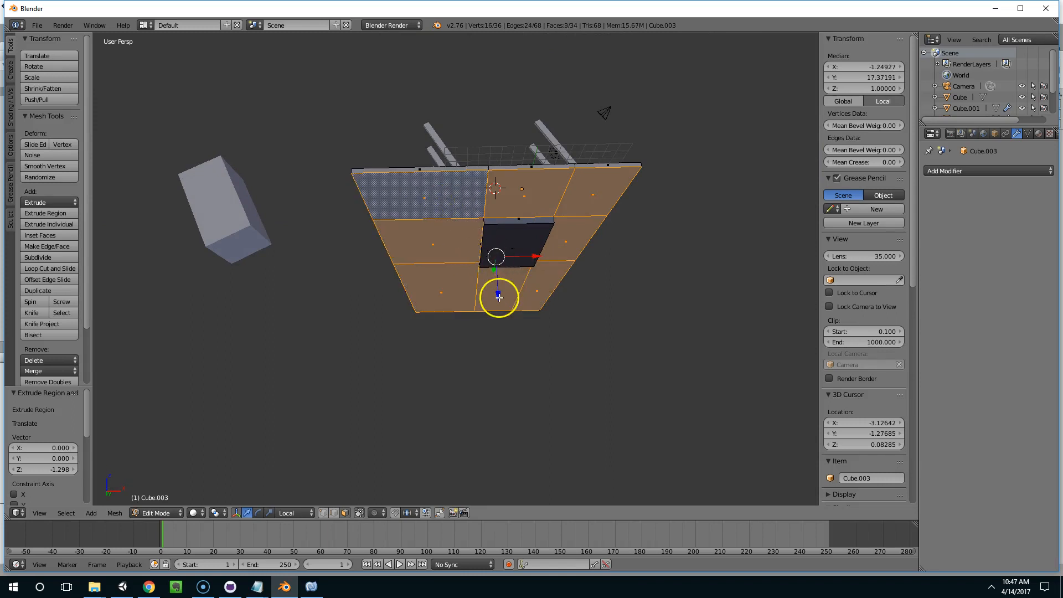
{"action": "key", "text": "g"}
{"action": "key", "text": "z"}
{"action": "key", "text": "z"}
{"action": "left_click", "coordinate": [498, 311]}
{"action": "key", "text": "Tab"}
Duplicate the floor face on the +X side of the pit and raise the copy about 4.174 units along Z.
{"action": "middle_click_drag", "start_coordinate": [472, 301], "coordinate": [517, 280]}
{"action": "scroll", "coordinate": [421, 319], "scroll_direction": "up", "scroll_amount": 4}
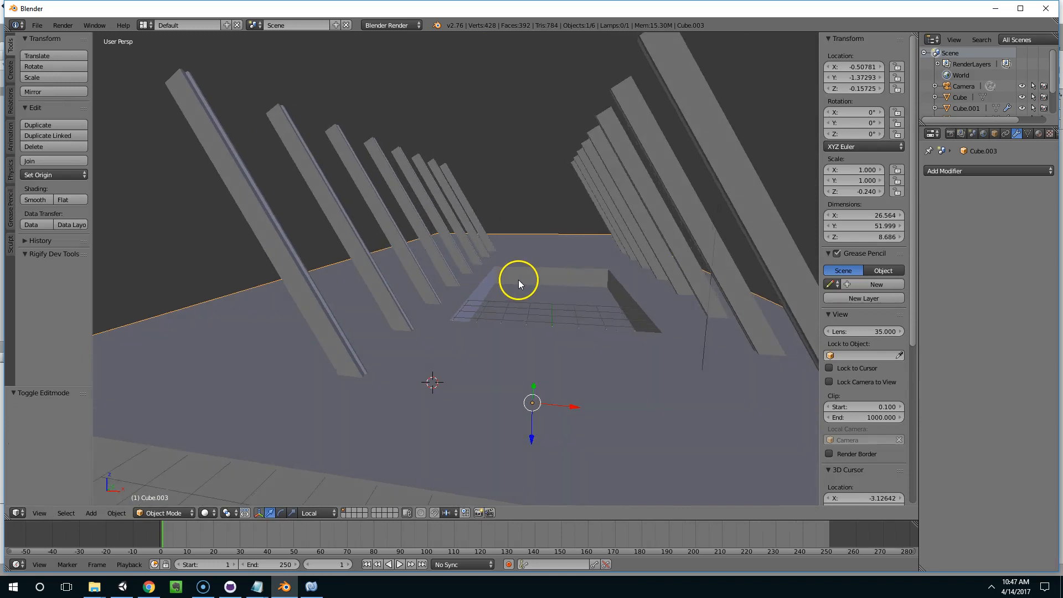
{"action": "key", "text": "Tab"}
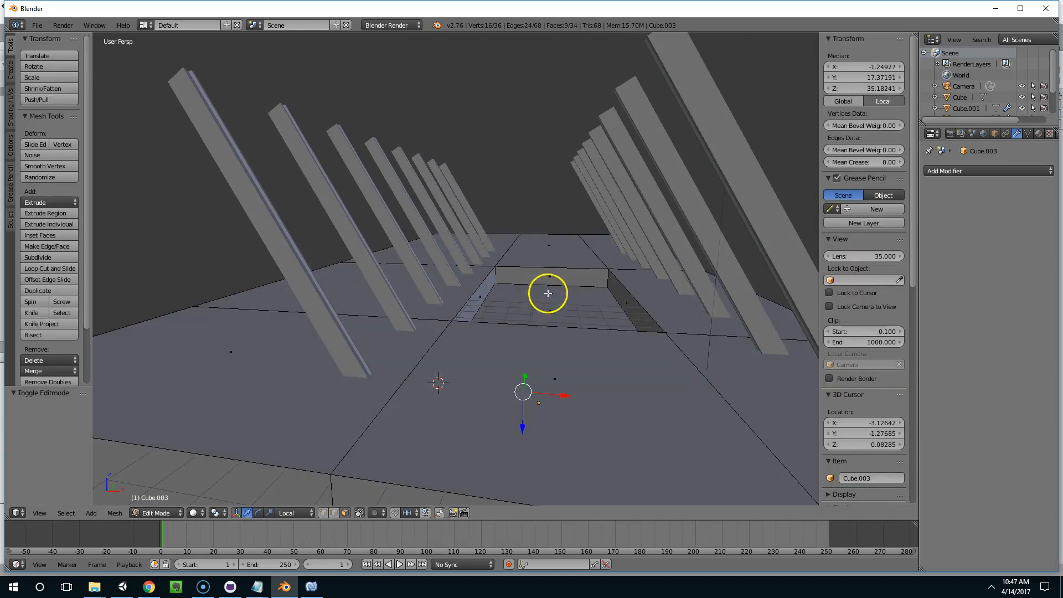
{"action": "right_click", "coordinate": [666, 291]}
{"action": "key", "text": "shift+d"}
{"action": "key", "text": "z"}
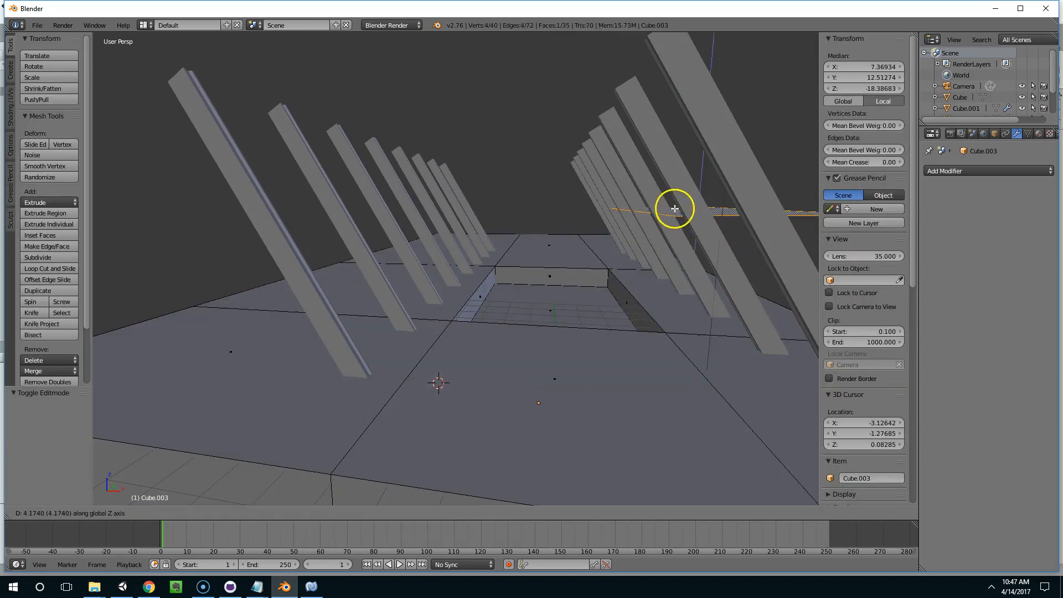
{"action": "left_click", "coordinate": [678, 209]}
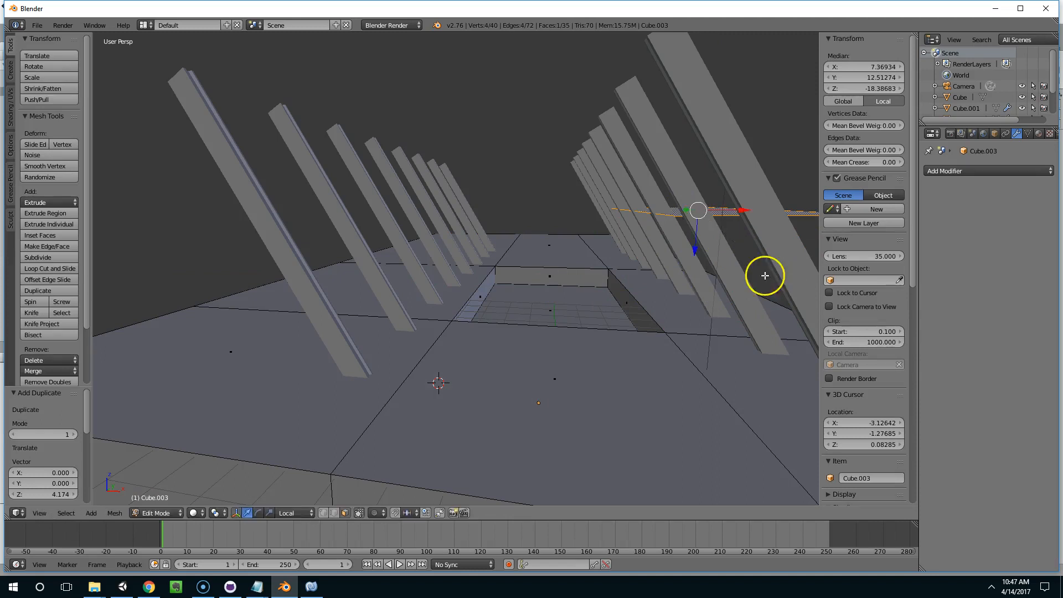
Narrow the raised face copy along X with a scale factor of about -0.239.
{"action": "middle_click_drag", "start_coordinate": [759, 273], "coordinate": [754, 287]}
{"action": "key", "text": "s"}
{"action": "key", "text": "x"}
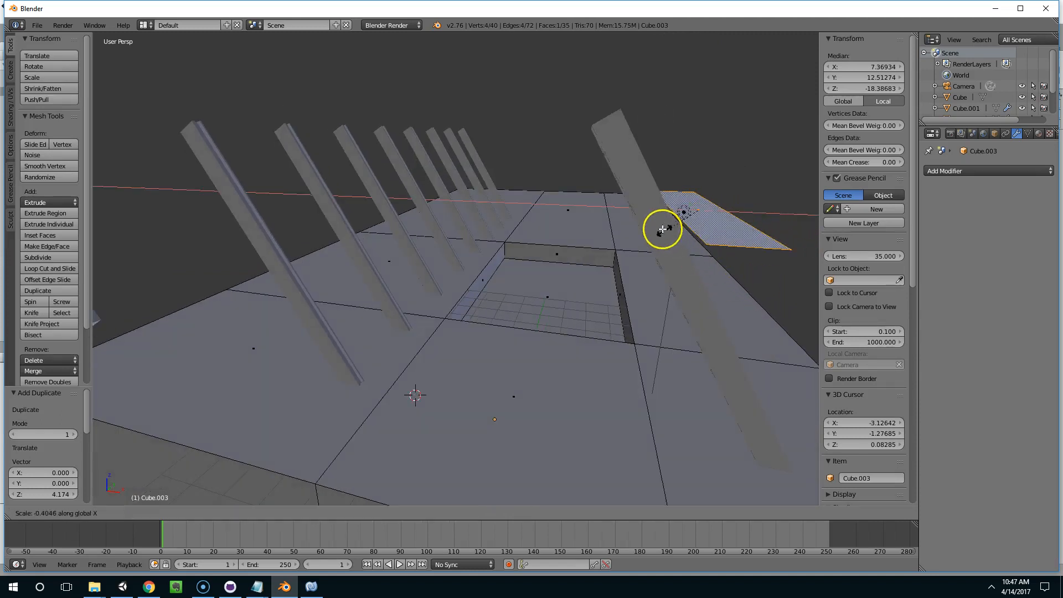
{"action": "left_click", "coordinate": [675, 218]}
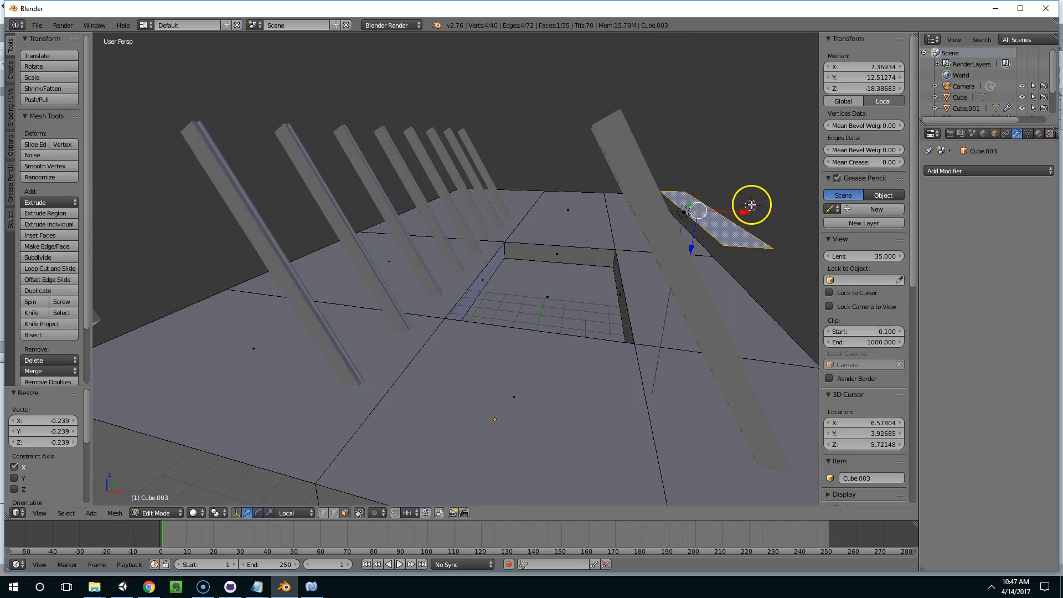
Move the narrowed face strip about 4.1 units toward -X, extrude it into a thin plank, and select the whole plank.
{"action": "key", "text": "g"}
{"action": "key", "text": "x"}
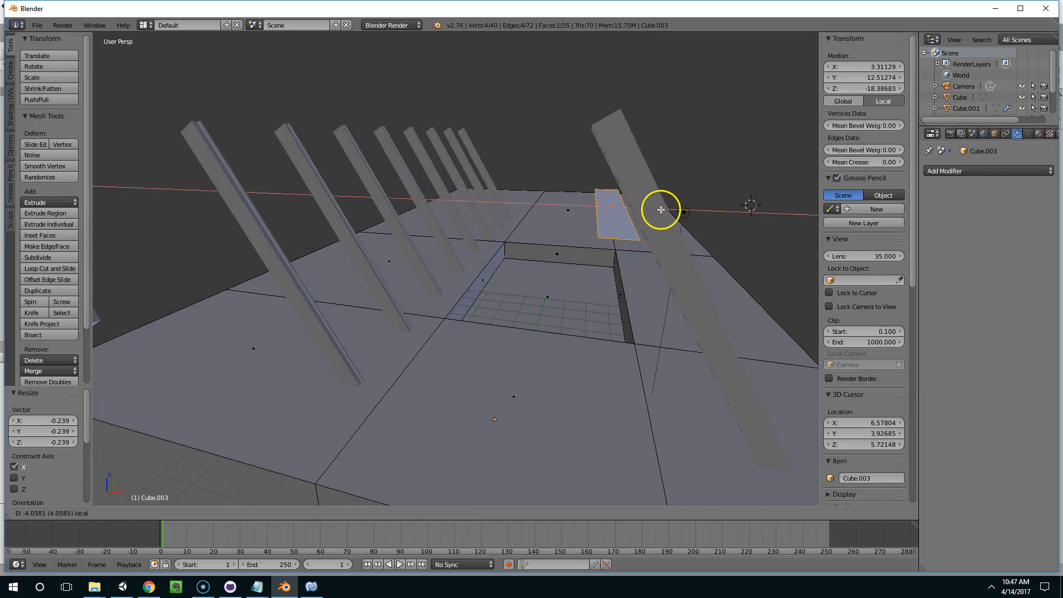
{"action": "left_click", "coordinate": [652, 220]}
{"action": "middle_click_drag", "start_coordinate": [653, 221], "coordinate": [666, 240]}
{"action": "key", "text": "e"}
{"action": "left_click", "coordinate": [652, 221]}
{"action": "key", "text": "ctrl+l"}
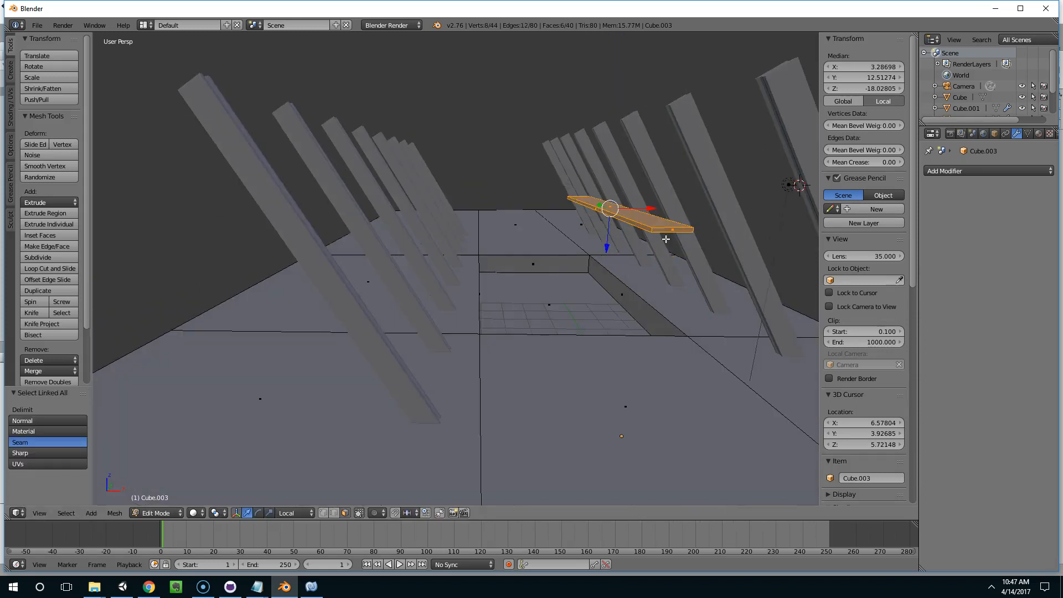
Scale the selected plank longer along Y so it runs further past the pit.
{"action": "scroll", "coordinate": [636, 289], "scroll_direction": "down", "scroll_amount": 5}
{"action": "mouse_move", "coordinate": [636, 290]}
{"action": "middle_mouse_down"}
{"action": "mouse_move", "coordinate": [656, 301]}
{"action": "mouse_move", "coordinate": [666, 289]}
{"action": "mouse_move", "coordinate": [633, 283]}
{"action": "middle_mouse_up"}
{"action": "scroll", "coordinate": [653, 285], "scroll_direction": "up", "scroll_amount": 5}
{"action": "key", "text": "s"}
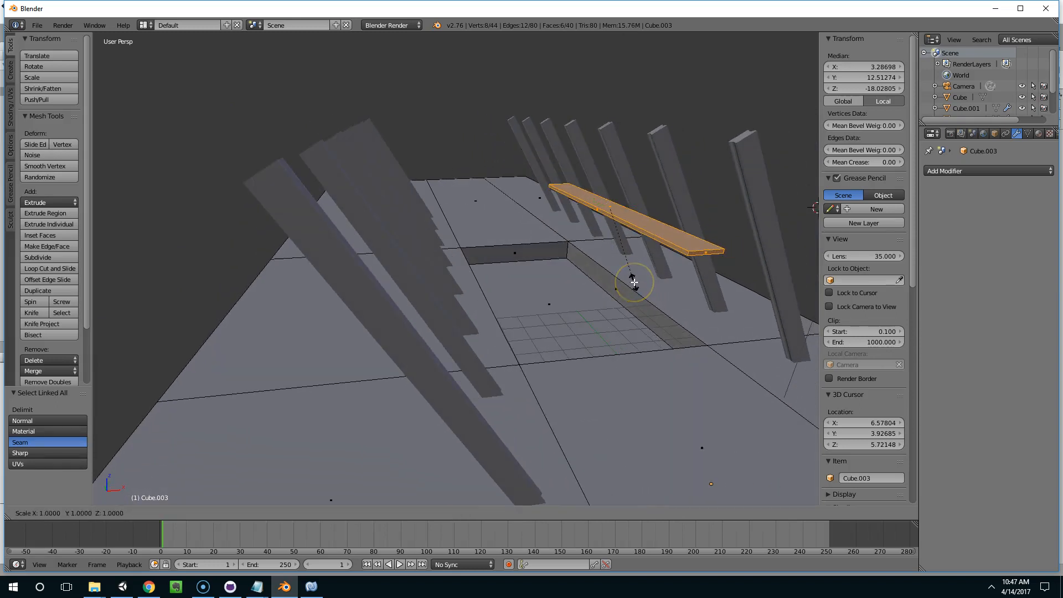
{"action": "left_click", "coordinate": [716, 307]}
Shift the lengthened plank about 2.693 units along Y.
{"action": "scroll", "coordinate": [686, 313], "scroll_direction": "down", "scroll_amount": 5}
{"action": "middle_click_drag", "start_coordinate": [530, 231], "coordinate": [620, 260]}
{"action": "key", "text": "g"}
{"action": "key", "text": "y"}
{"action": "left_click", "coordinate": [474, 237]}
{"action": "scroll", "coordinate": [628, 242], "scroll_direction": "up", "scroll_amount": 6}
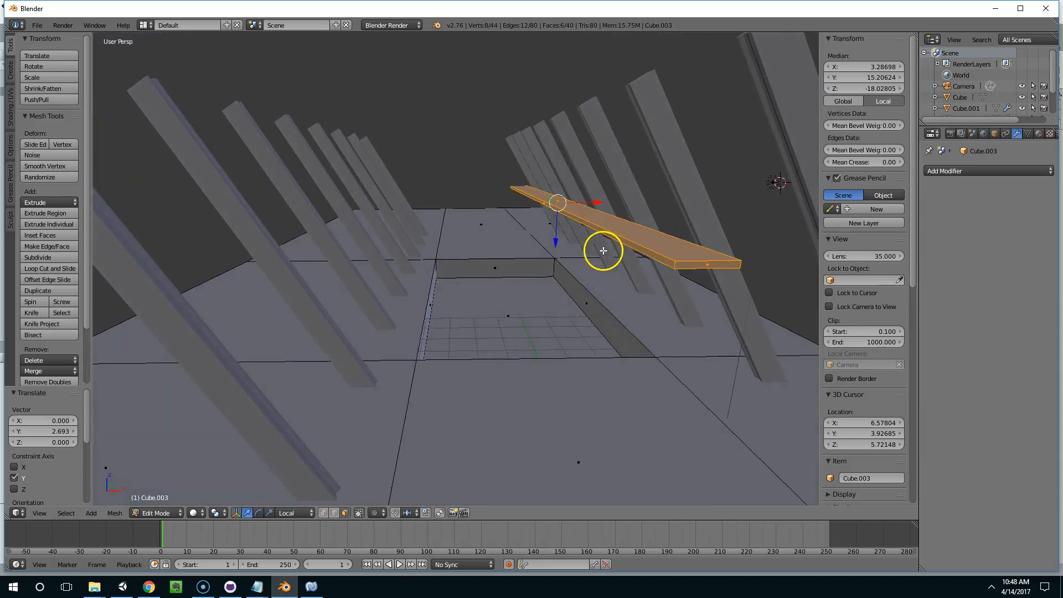
Duplicate the plank and place the copy about 10.83 units toward -X, beside the opposite column row.
{"action": "key", "text": "shift+d"}
{"action": "key", "text": "x"}
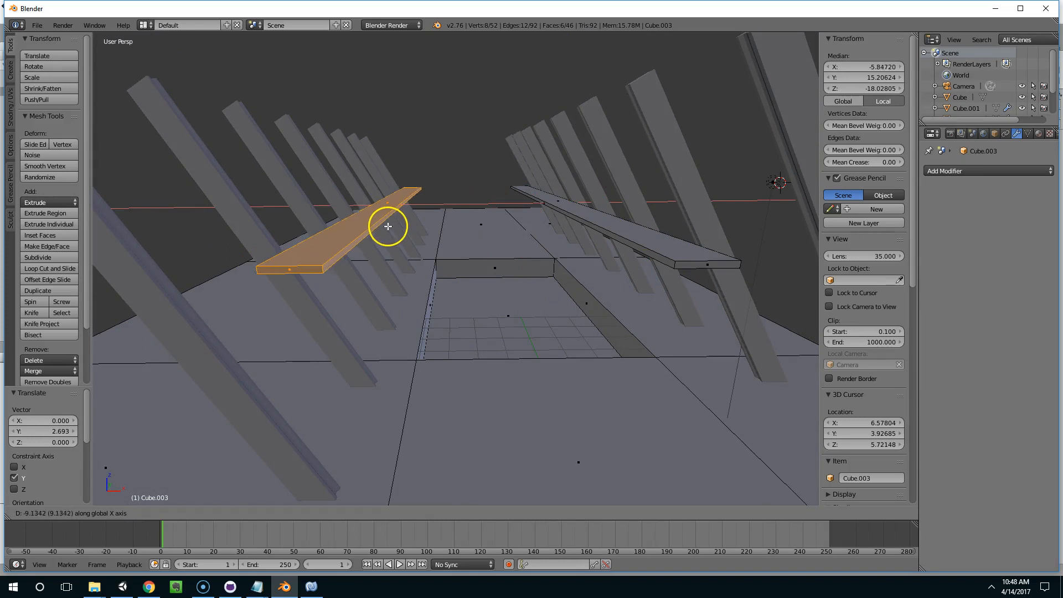
{"action": "left_click", "coordinate": [382, 221]}
{"action": "middle_click_drag", "start_coordinate": [382, 220], "coordinate": [368, 236]}
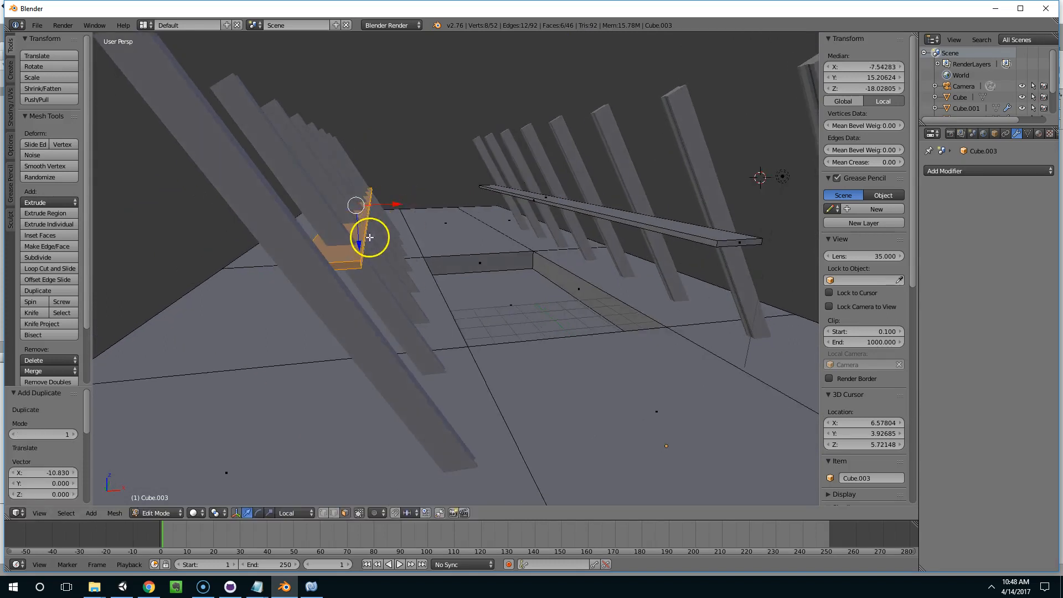
Raise the plank copy to a local Z of about -26.27 and shift it about 0.087 units along X.
{"action": "key", "text": "g"}
{"action": "key", "text": "z"}
{"action": "key", "text": "z"}
{"action": "right_click", "coordinate": [368, 202]}
{"action": "key", "text": "g"}
{"action": "key", "text": "x"}
{"action": "left_click", "coordinate": [391, 168]}
{"action": "middle_click_drag", "start_coordinate": [391, 169], "coordinate": [478, 207]}
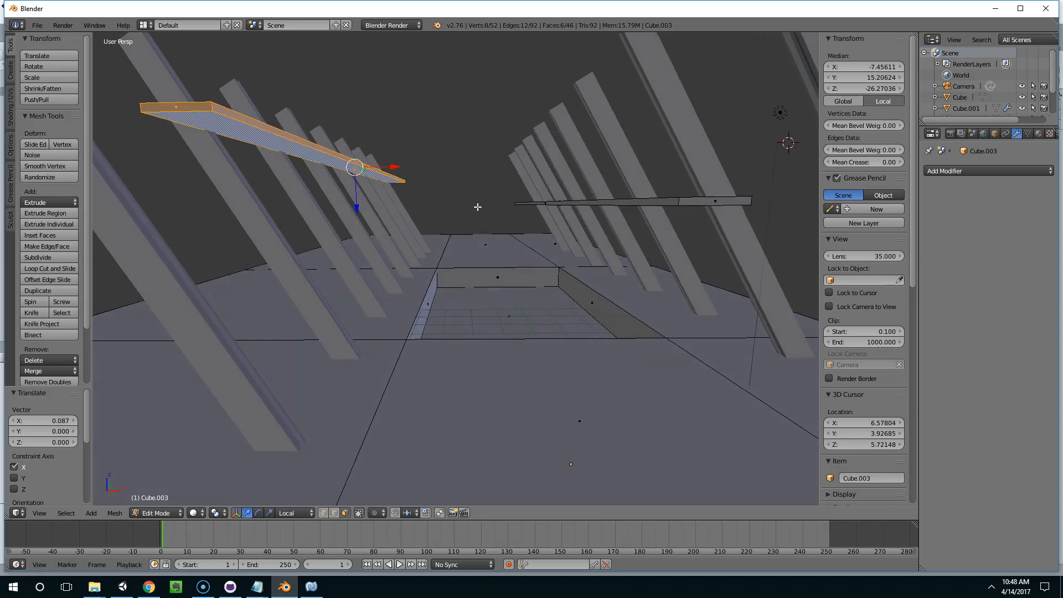
Leave Edit Mode and duplicate the -X column row, placing the copy about 4.524 units further toward -X.
{"action": "middle_click_drag", "start_coordinate": [418, 193], "coordinate": [408, 268]}
{"action": "key", "text": "Tab"}
{"action": "right_click", "coordinate": [408, 268]}
{"action": "key", "text": "Tab"}
{"action": "key", "text": "Tab"}
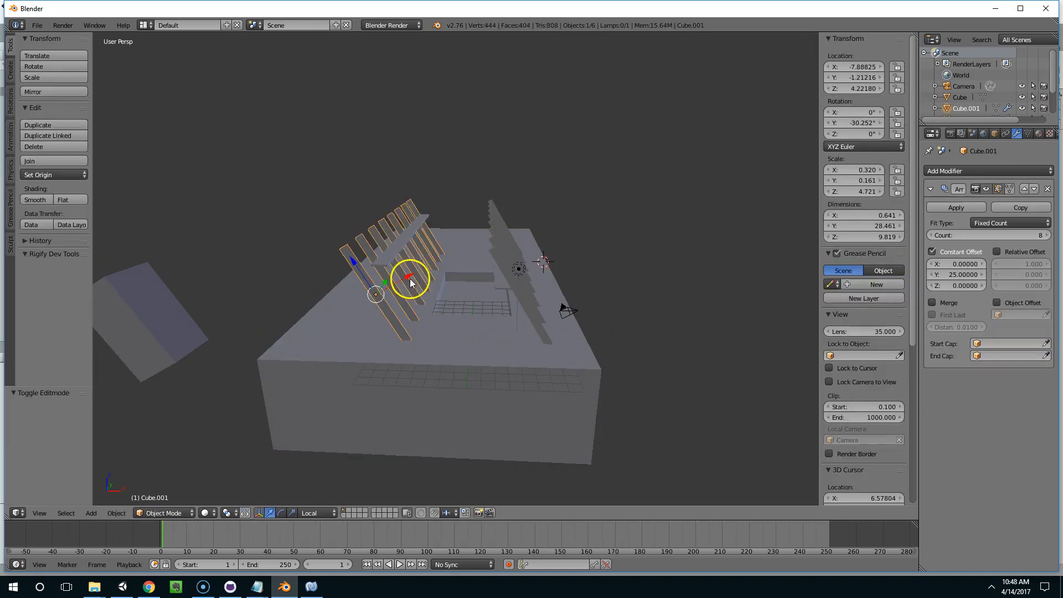
{"action": "key", "text": "shift+d"}
{"action": "key", "text": "x"}
{"action": "left_click", "coordinate": [357, 278]}
{"action": "right_click", "coordinate": [382, 255]}
{"action": "middle_click_drag", "start_coordinate": [382, 255], "coordinate": [405, 238]}
{"action": "right_click", "coordinate": [359, 264]}
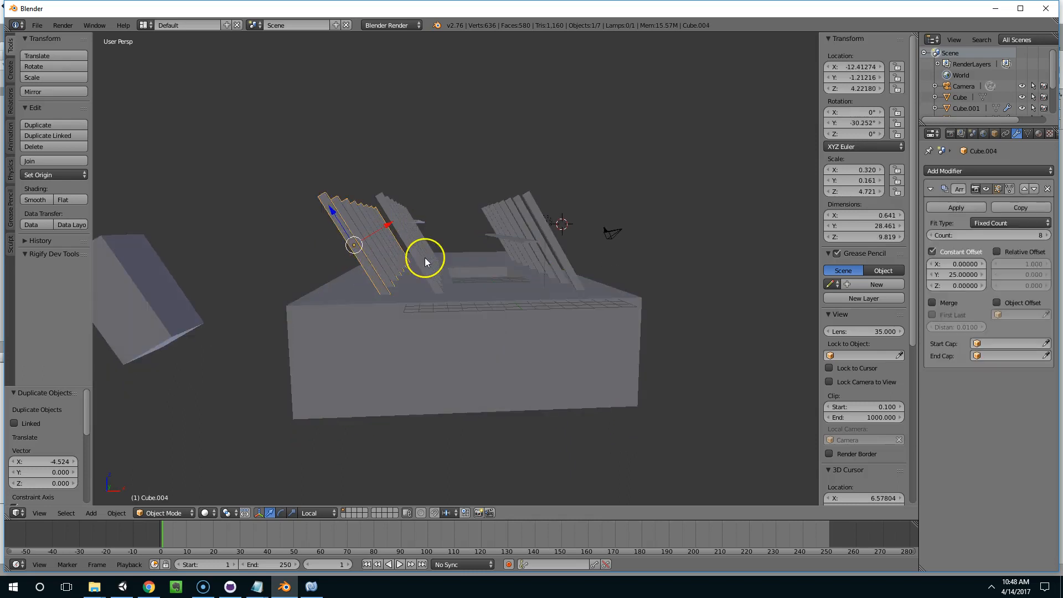
Move the duplicated column row about 2.49 units further toward -X.
{"action": "key", "text": "g"}
{"action": "key", "text": "x"}
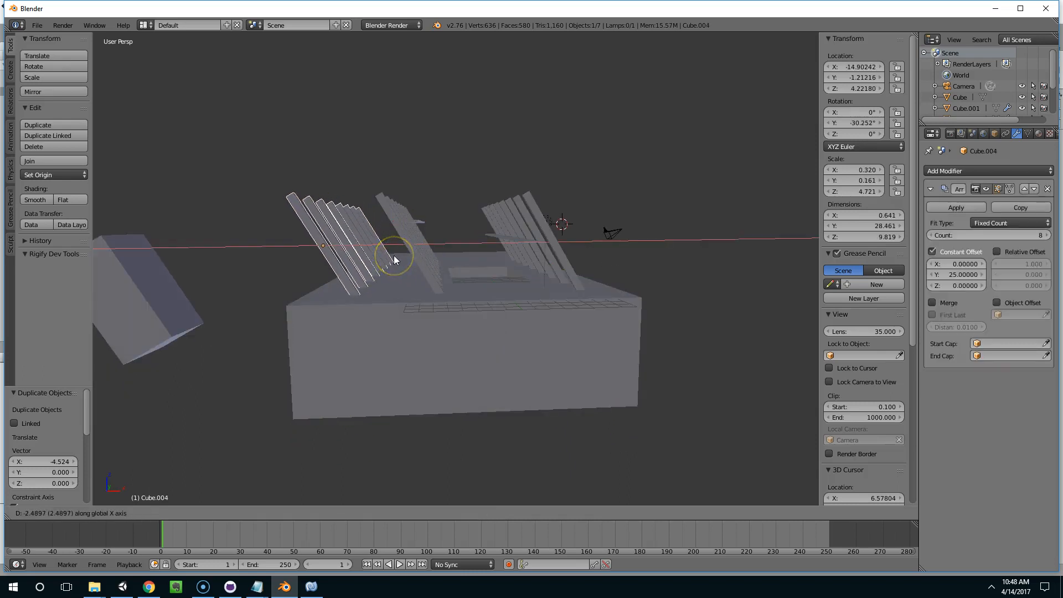
{"action": "left_click", "coordinate": [393, 254]}
{"action": "scroll", "coordinate": [434, 264], "scroll_direction": "up", "scroll_amount": 6}
{"action": "middle_click_drag", "start_coordinate": [462, 246], "coordinate": [459, 245]}
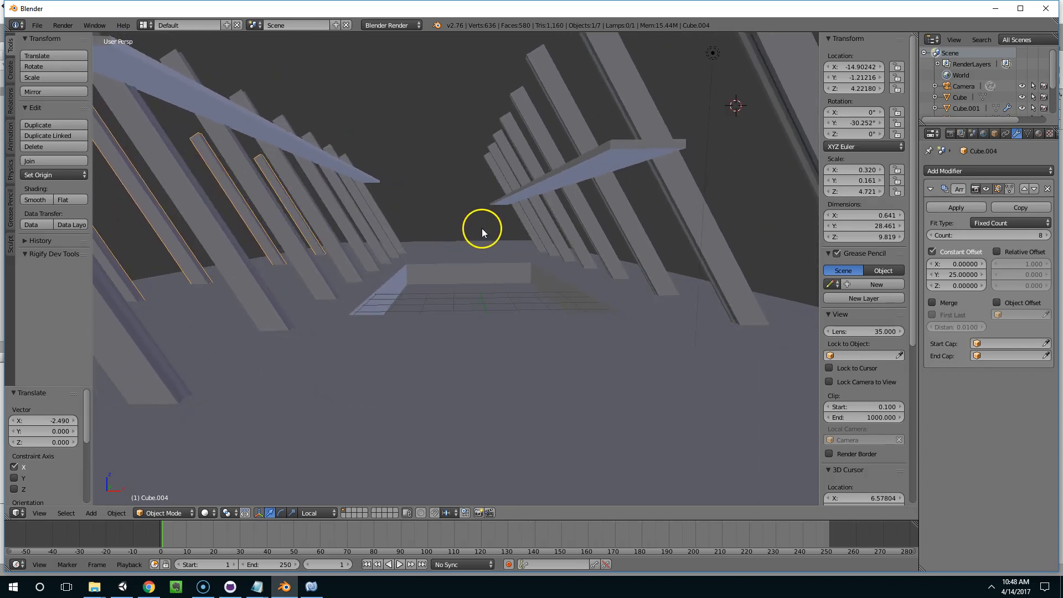
{"action": "scroll", "coordinate": [481, 231], "scroll_direction": "down", "scroll_amount": 5}
{"action": "key", "text": "Tab"}
{"action": "scroll", "coordinate": [487, 242], "scroll_direction": "up", "scroll_amount": 5}
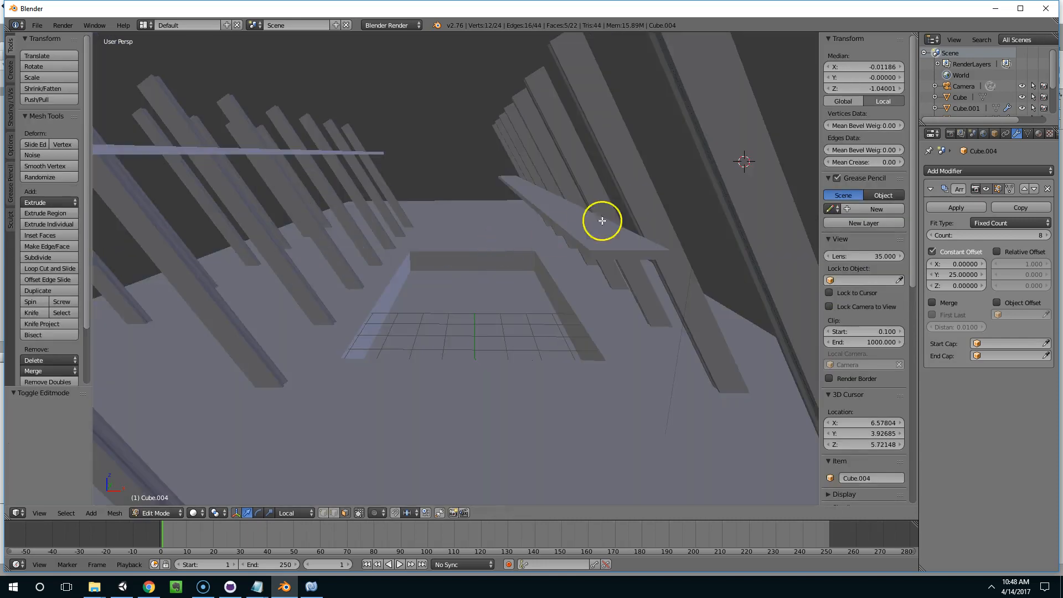
{"action": "key", "text": "Tab"}
Make the +X column row taller by moving its top end along local Z to about 3.683, and leave Edit Mode.
{"action": "right_click", "coordinate": [724, 166]}
{"action": "scroll", "coordinate": [738, 179], "scroll_direction": "down", "scroll_amount": 5}
{"action": "key", "text": "z"}
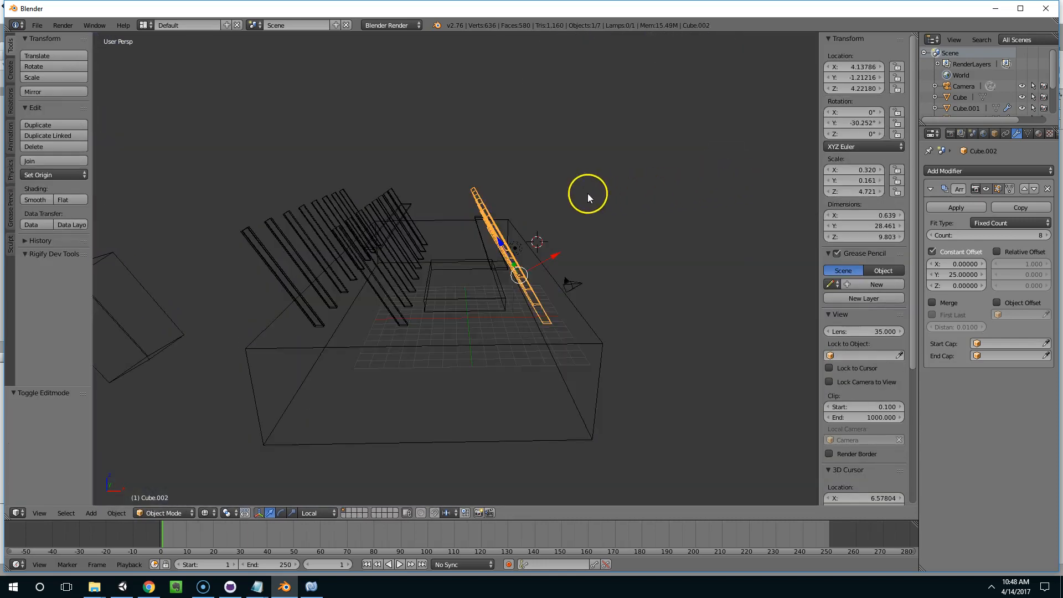
{"action": "scroll", "coordinate": [579, 191], "scroll_direction": "up", "scroll_amount": 5}
{"action": "key", "text": "z"}
{"action": "scroll", "coordinate": [609, 211], "scroll_direction": "up", "scroll_amount": 3}
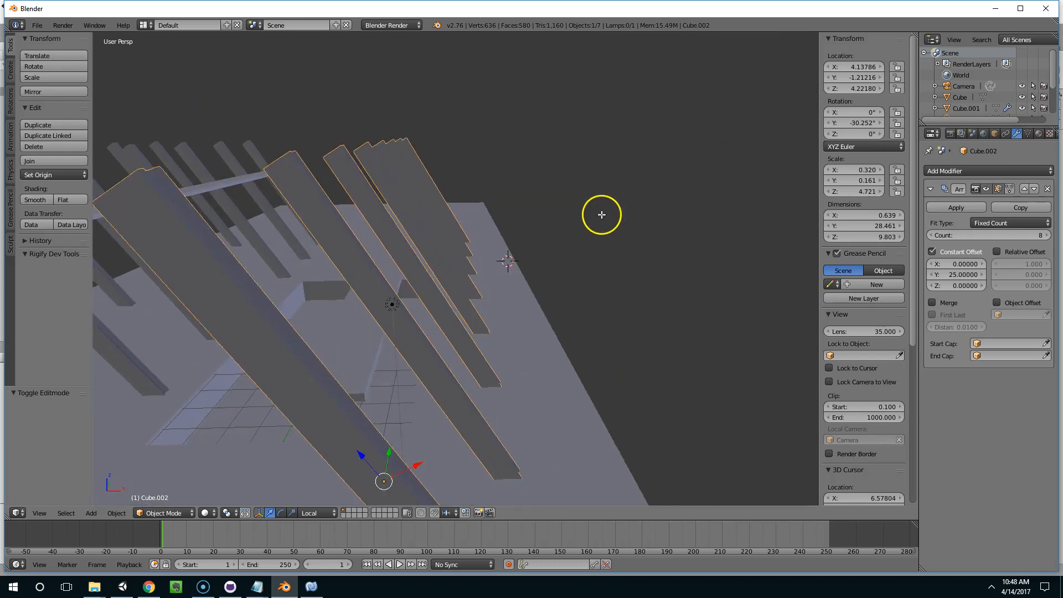
{"action": "key", "text": "Tab"}
{"action": "scroll", "coordinate": [607, 211], "scroll_direction": "down", "scroll_amount": 5}
{"action": "middle_click_drag", "start_coordinate": [448, 212], "coordinate": [489, 224]}
{"action": "right_click", "coordinate": [533, 292]}
{"action": "key", "text": "ctrl+KP_Add"}
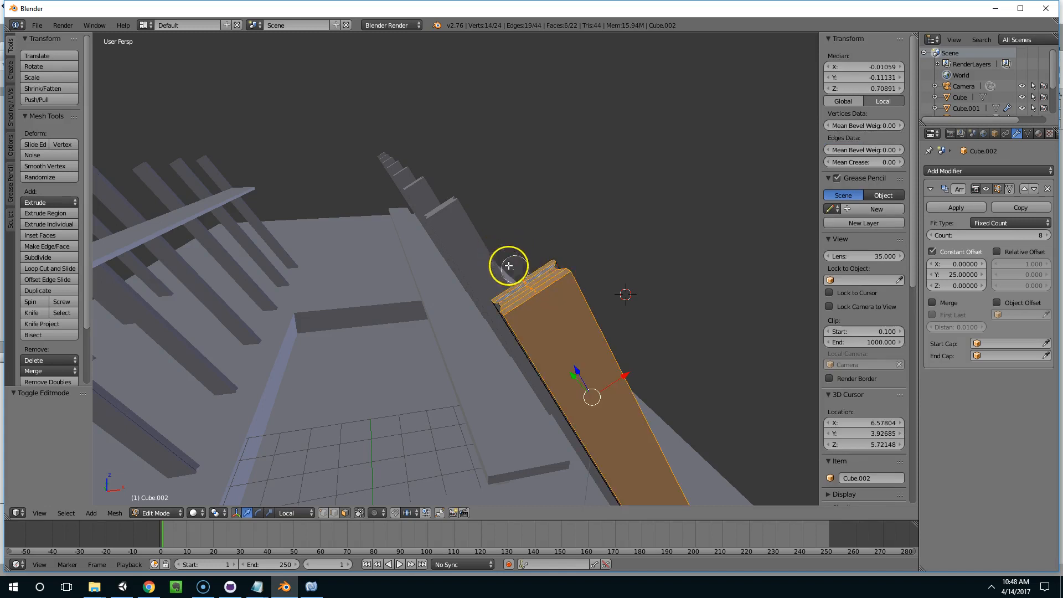
{"action": "right_click", "coordinate": [587, 298], "text": "shift"}
{"action": "mouse_move", "coordinate": [566, 323]}
{"action": "middle_mouse_down"}
{"action": "mouse_move", "coordinate": [547, 310]}
{"action": "mouse_move", "coordinate": [581, 309]}
{"action": "middle_mouse_up"}
{"action": "scroll", "coordinate": [581, 355], "scroll_direction": "down", "scroll_amount": 6}
{"action": "middle_click_drag", "start_coordinate": [612, 356], "coordinate": [557, 346]}
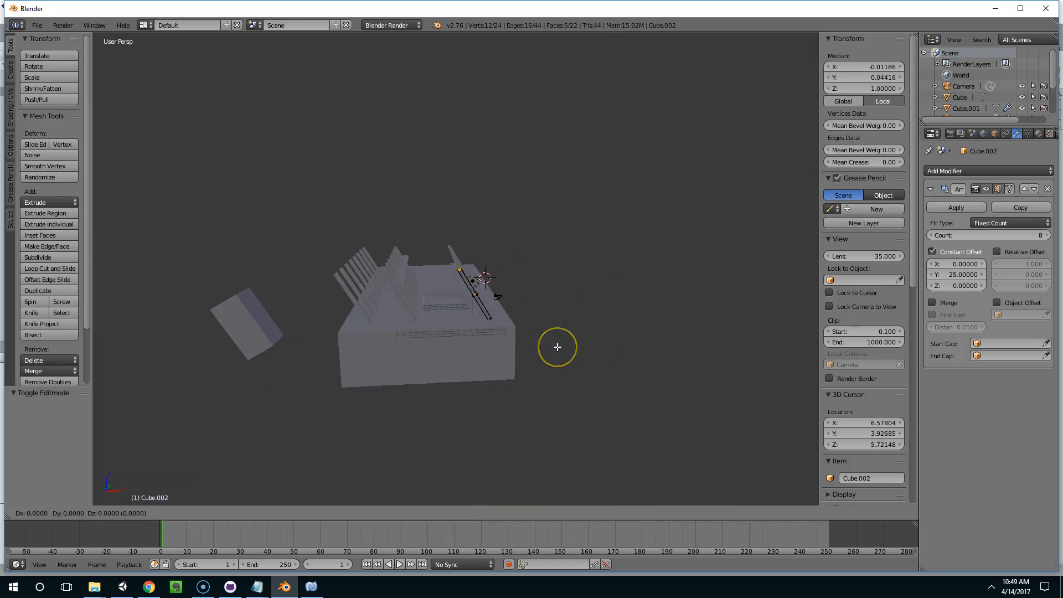
{"action": "left_click", "coordinate": [496, 287]}
{"action": "key", "text": "Tab"}
{"action": "mouse_move", "coordinate": [493, 288]}
{"action": "middle_mouse_down"}
{"action": "mouse_move", "coordinate": [540, 280]}
{"action": "mouse_move", "coordinate": [511, 281]}
{"action": "middle_mouse_up"}
{"action": "scroll", "coordinate": [541, 280], "scroll_direction": "up", "scroll_amount": 4}
{"action": "scroll", "coordinate": [494, 280], "scroll_direction": "up", "scroll_amount": 3}
{"action": "scroll", "coordinate": [493, 280], "scroll_direction": "down", "scroll_amount": 3}
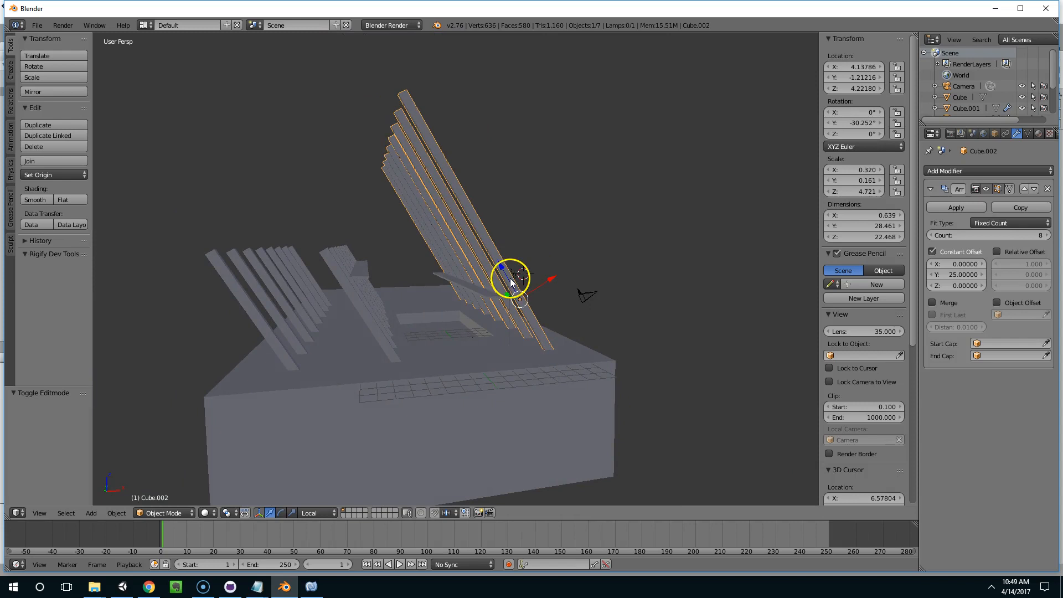
{"action": "key", "text": "Tab"}
{"action": "key", "text": "Tab"}
{"action": "middle_click_drag", "start_coordinate": [448, 294], "coordinate": [393, 332]}
{"action": "key", "text": "Tab"}
{"action": "key", "text": "Tab"}
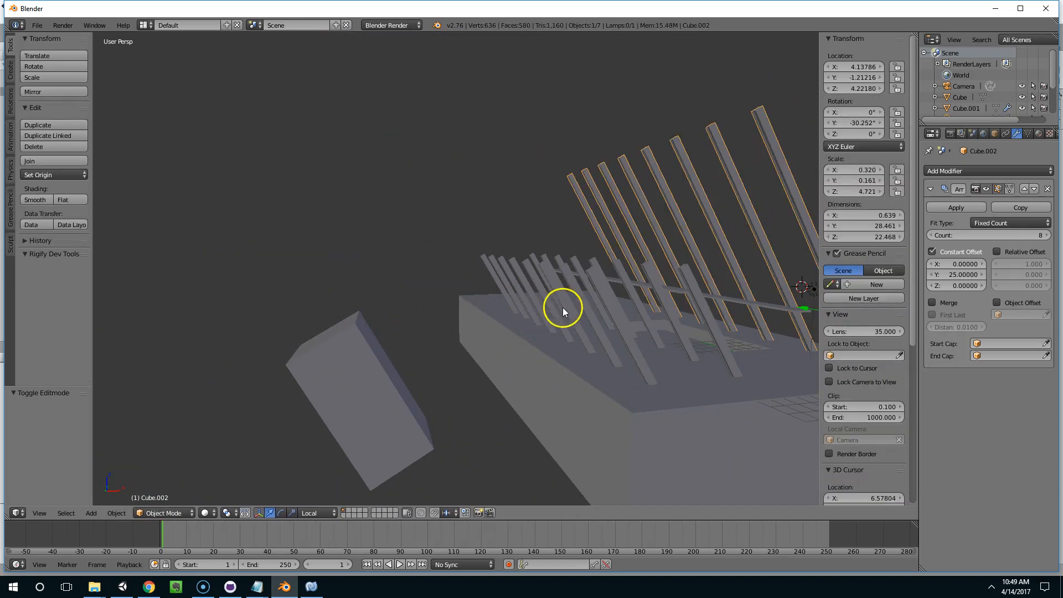
{"action": "key", "text": "Tab"}
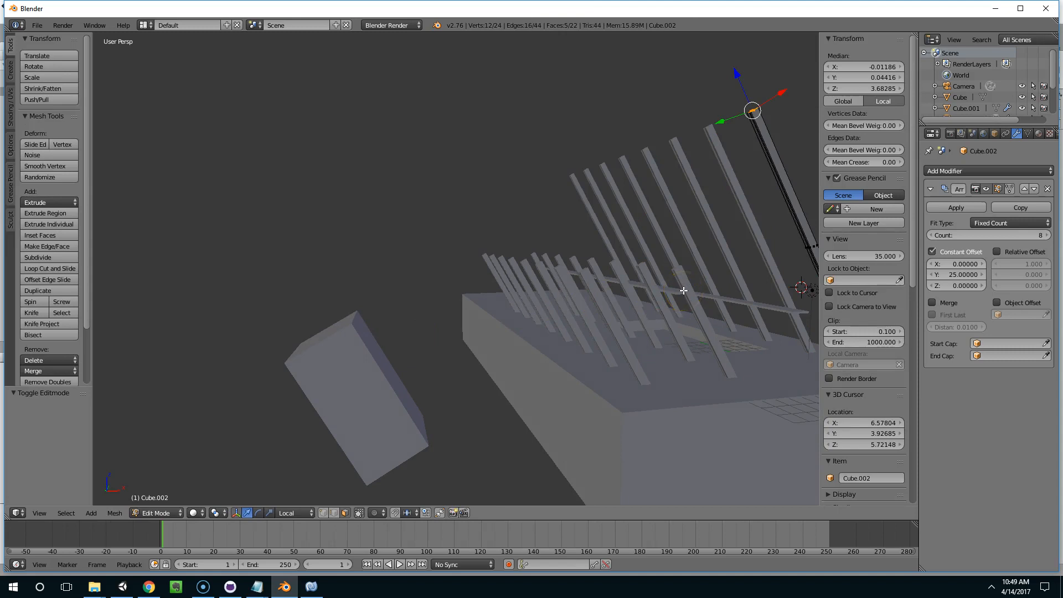
{"action": "key", "text": "Tab"}
Duplicate the inner -X column row and place the copy about 29.116 units toward -X.
{"action": "right_click", "coordinate": [687, 290]}
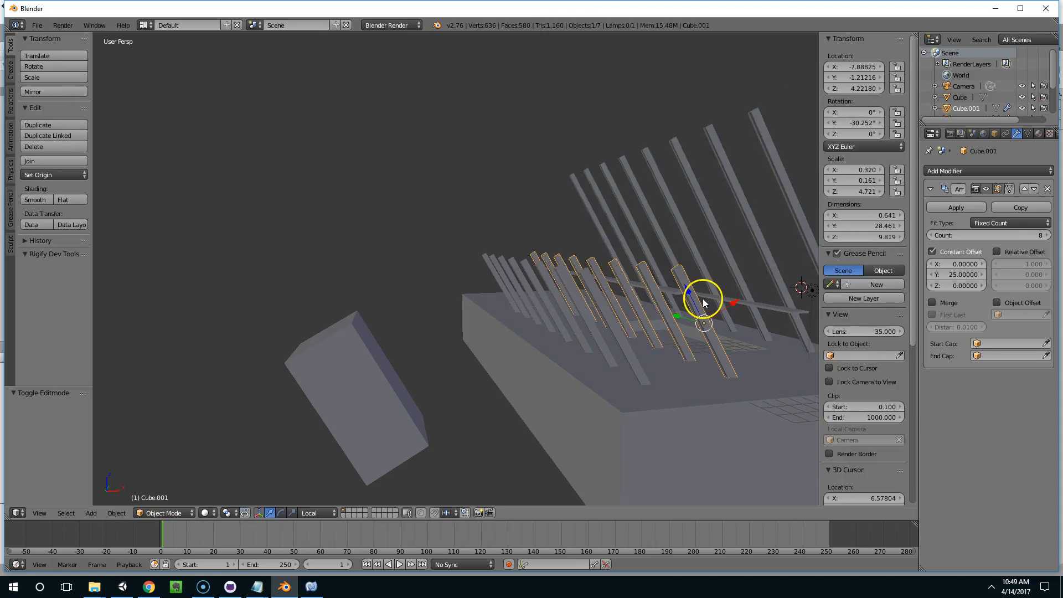
{"action": "key", "text": "shift+d"}
{"action": "key", "text": "x"}
{"action": "left_click", "coordinate": [271, 377]}
Rotate the new column row copy 90° about the global Y axis to turn it into slanted roof beams.
{"action": "middle_click_drag", "start_coordinate": [270, 373], "coordinate": [351, 337]}
{"action": "key", "text": "r"}
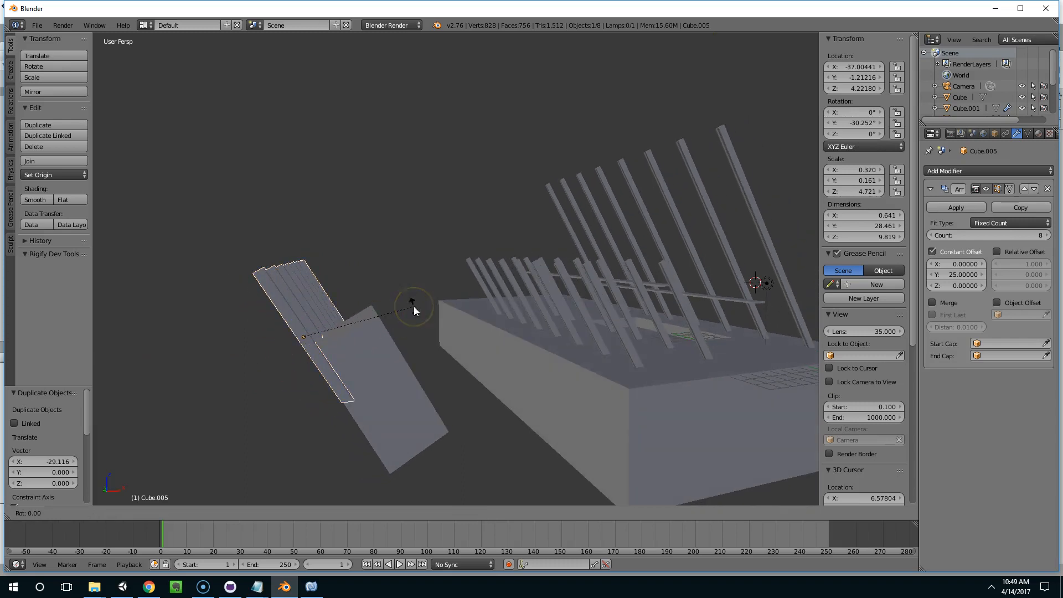
{"action": "key", "text": "Escape"}
{"action": "middle_click_drag", "start_coordinate": [413, 307], "coordinate": [443, 301]}
{"action": "type", "text": "ry90"}
{"action": "key", "text": "Return"}
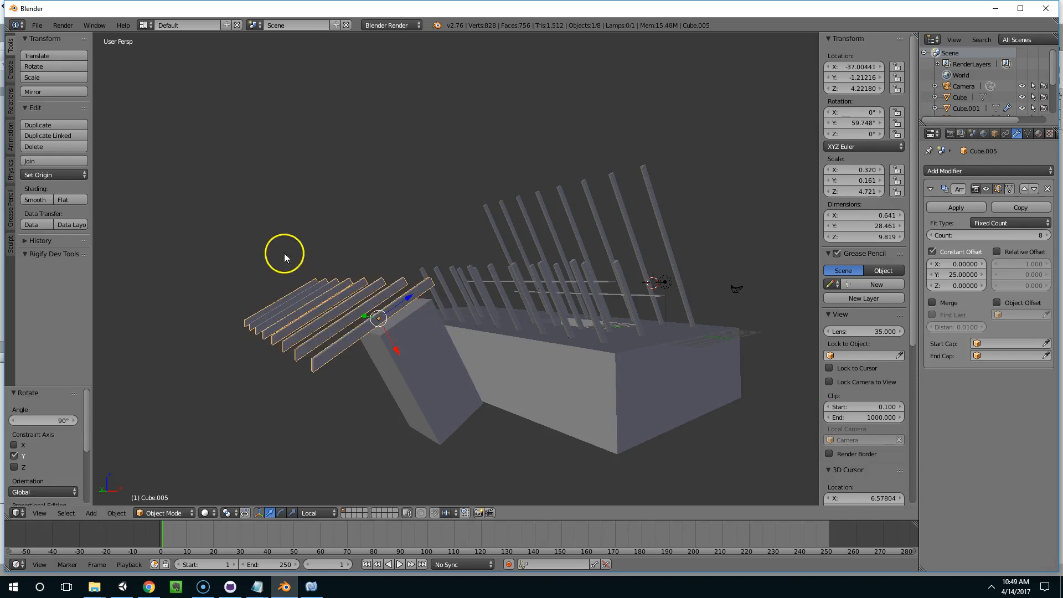
Move the rotated beams along their local axes over the two -X column rows, at about X -12.022 and Z 10.394.
{"action": "middle_click_drag", "start_coordinate": [283, 253], "coordinate": [264, 237]}
{"action": "middle_click_drag", "start_coordinate": [347, 294], "coordinate": [332, 316]}
{"action": "left_click_drag", "start_coordinate": [332, 317], "coordinate": [351, 338]}
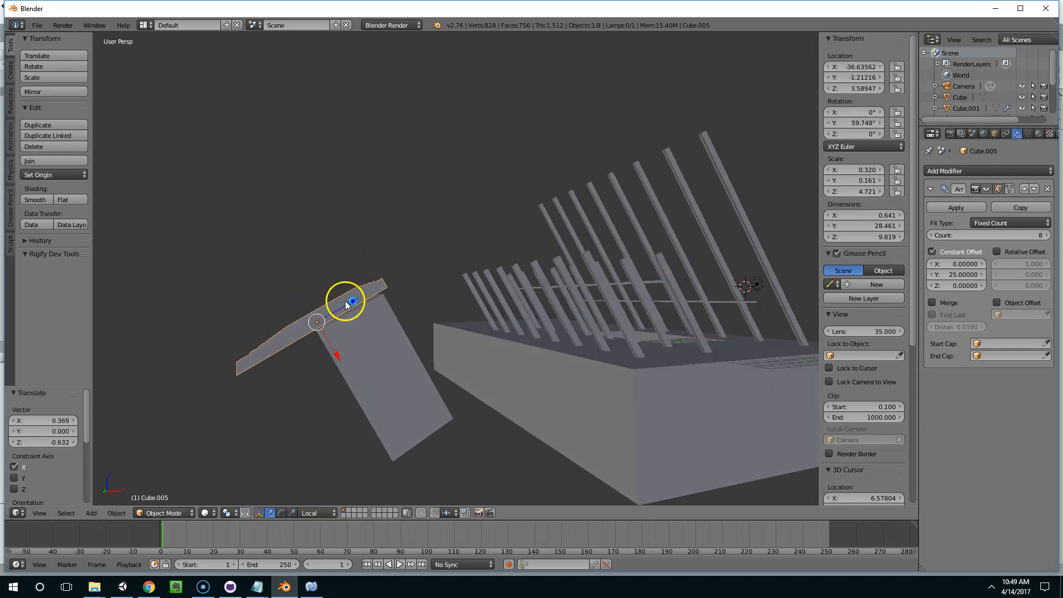
{"action": "left_click_drag", "start_coordinate": [344, 300], "coordinate": [690, 245]}
{"action": "middle_click_drag", "start_coordinate": [690, 245], "coordinate": [627, 248]}
{"action": "left_click_drag", "start_coordinate": [551, 213], "coordinate": [549, 211]}
{"action": "left_click_drag", "start_coordinate": [597, 271], "coordinate": [599, 273]}
{"action": "middle_click_drag", "start_coordinate": [599, 273], "coordinate": [653, 310]}
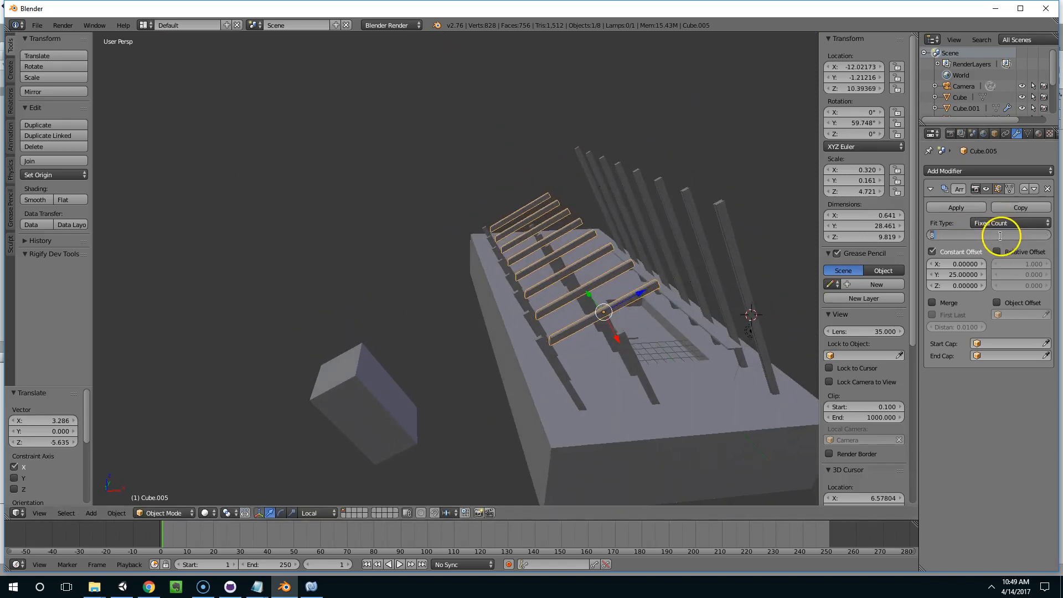
Set the beams' Array modifier to a count of 4 with a Y constant offset of 45, and select the entire beam mesh in Edit Mode.
{"action": "middle_click_drag", "start_coordinate": [559, 311], "coordinate": [576, 335]}
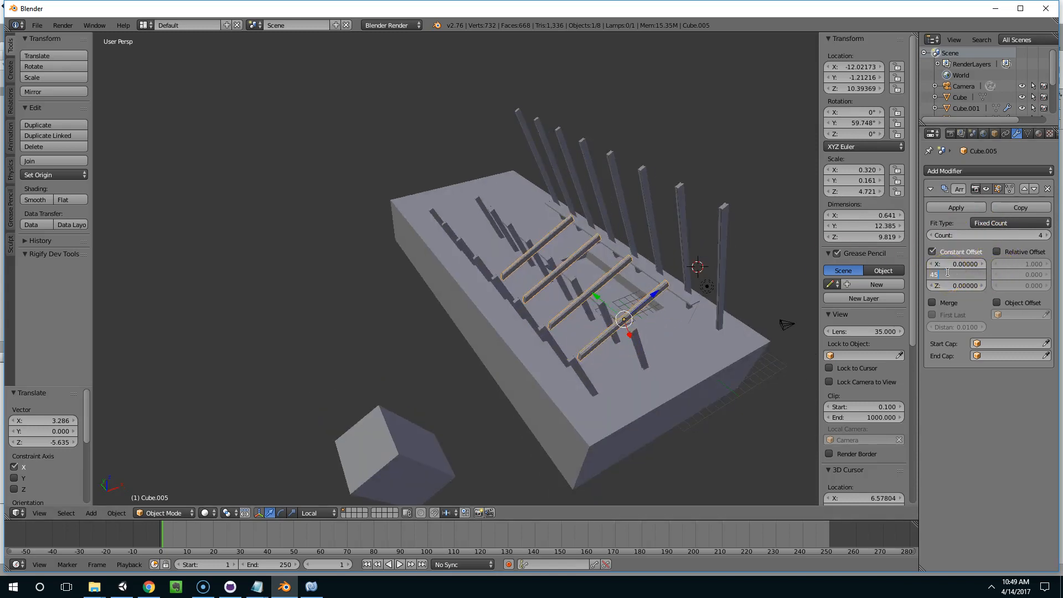
{"action": "left_click", "coordinate": [588, 304]}
{"action": "key", "text": "Tab"}
{"action": "middle_click_drag", "start_coordinate": [589, 304], "coordinate": [579, 285]}
{"action": "key", "text": "a"}
{"action": "key", "text": "a"}
{"action": "key", "text": "s"}
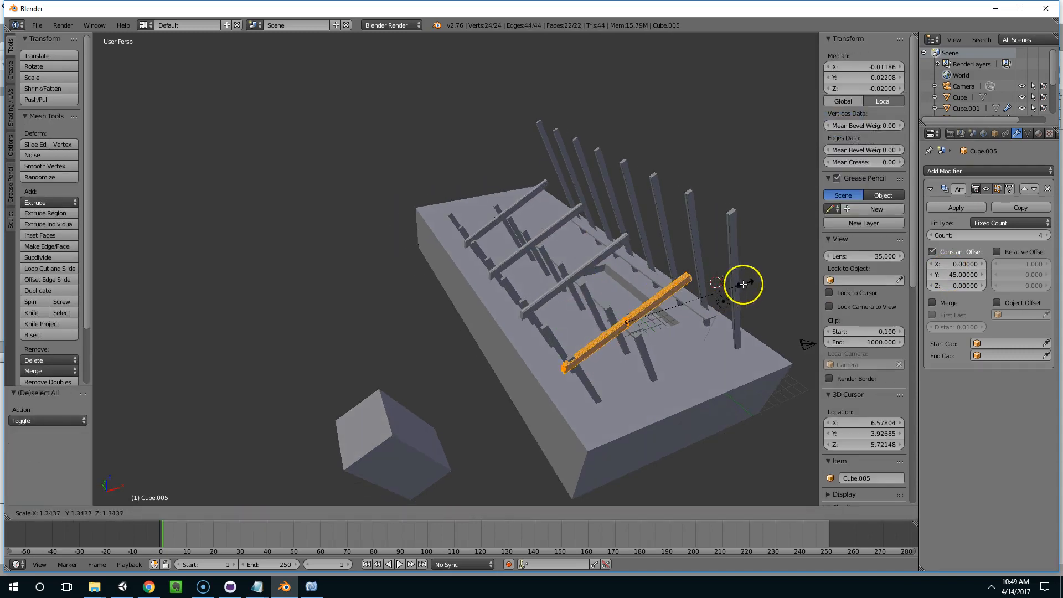
{"action": "right_click", "coordinate": [750, 278]}
{"action": "scroll", "coordinate": [721, 275], "scroll_direction": "up", "scroll_amount": 8}
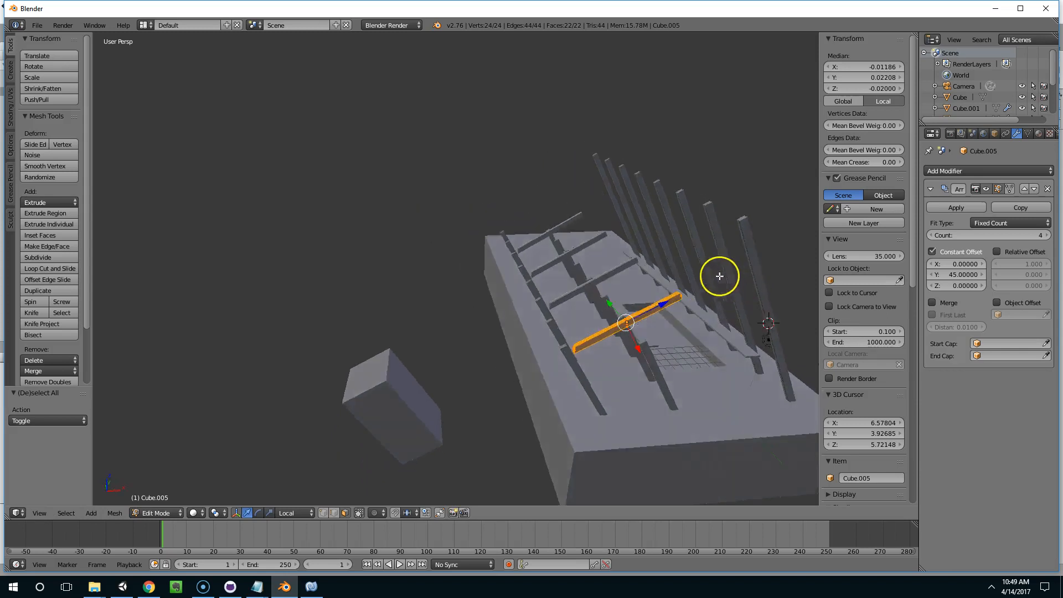
{"action": "scroll", "coordinate": [708, 280], "scroll_direction": "down", "scroll_amount": 8}
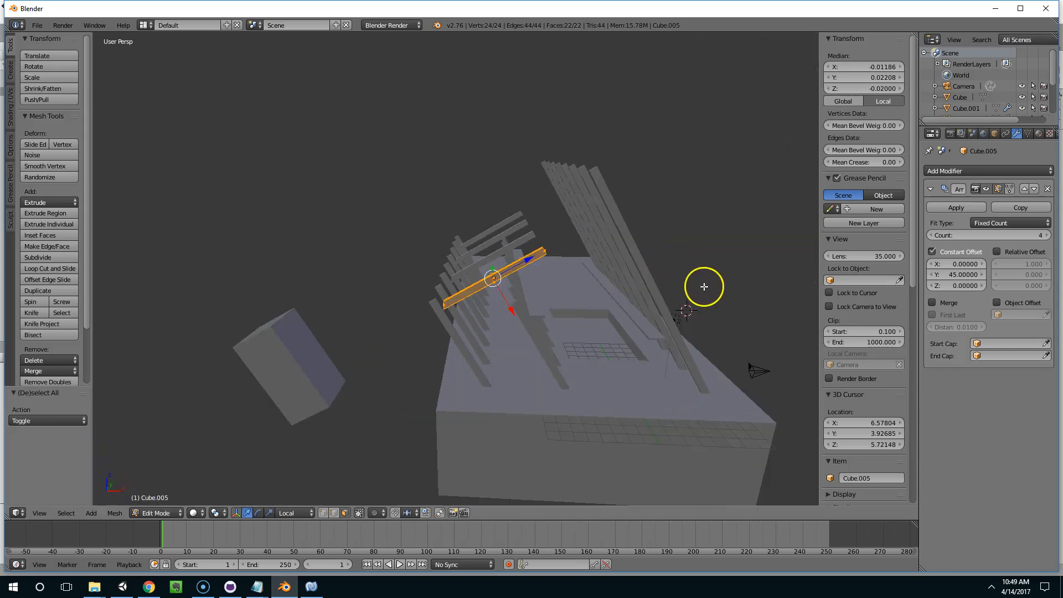
{"action": "key", "text": "s"}
{"action": "right_click", "coordinate": [770, 272]}
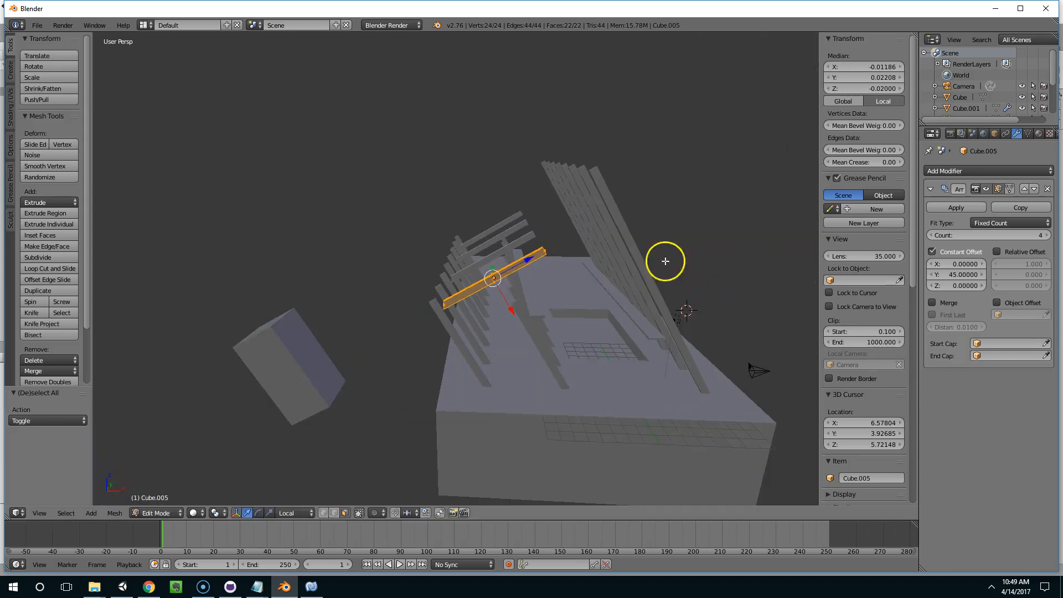
{"action": "middle_click_drag", "start_coordinate": [666, 258], "coordinate": [637, 263]}
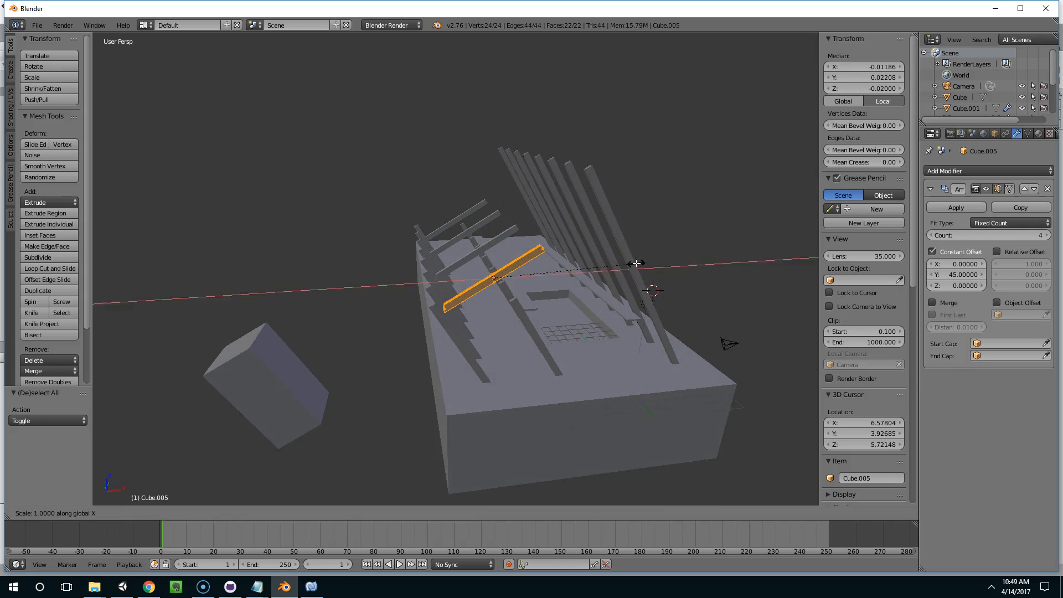
{"action": "right_click", "coordinate": [570, 191]}
Thicken the beam by scaling it about 2.118 along local X and about 3.504 along Y.
{"action": "scroll", "coordinate": [576, 190], "scroll_direction": "up", "scroll_amount": 8}
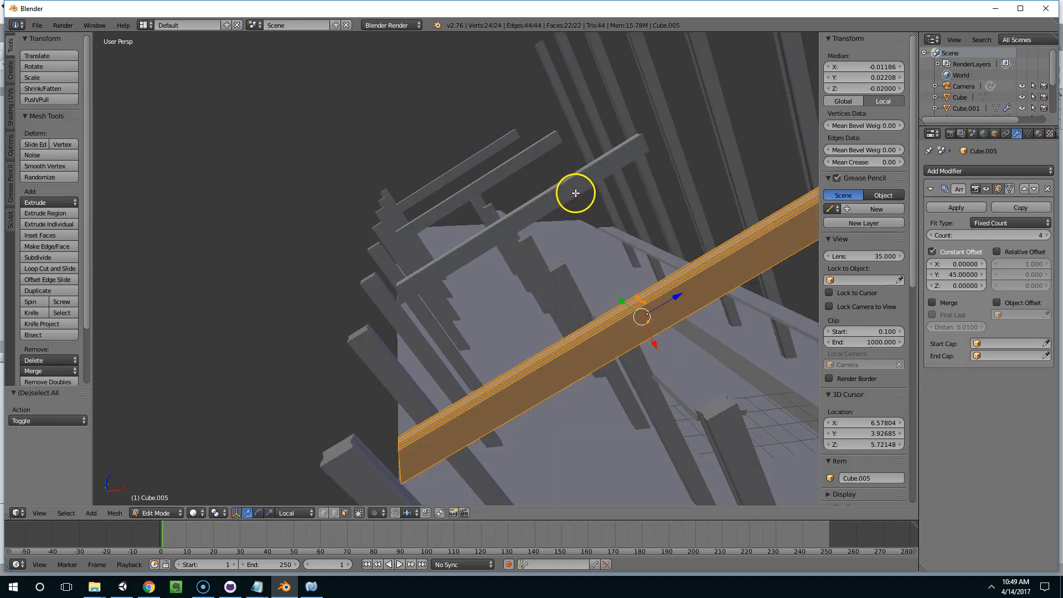
{"action": "key", "text": "s"}
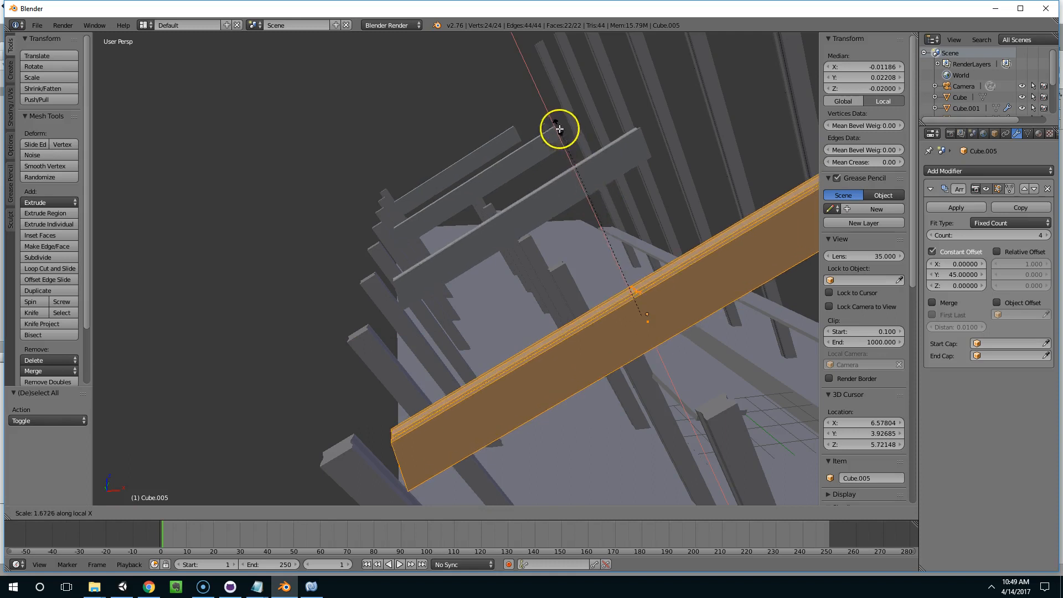
{"action": "left_click", "coordinate": [543, 152]}
{"action": "middle_click_drag", "start_coordinate": [543, 152], "coordinate": [729, 319]}
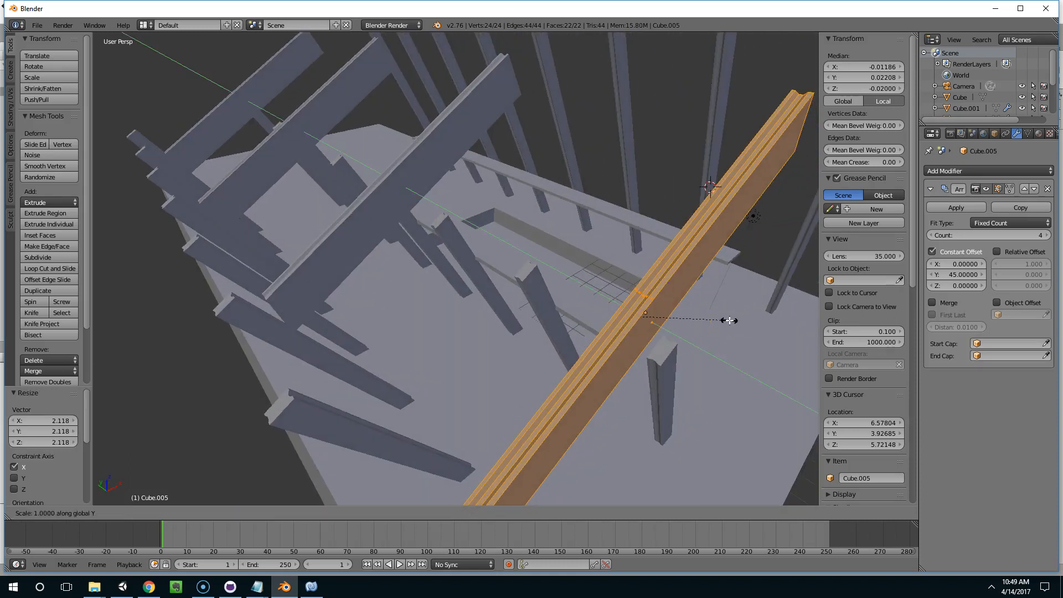
{"action": "left_click", "coordinate": [223, 395]}
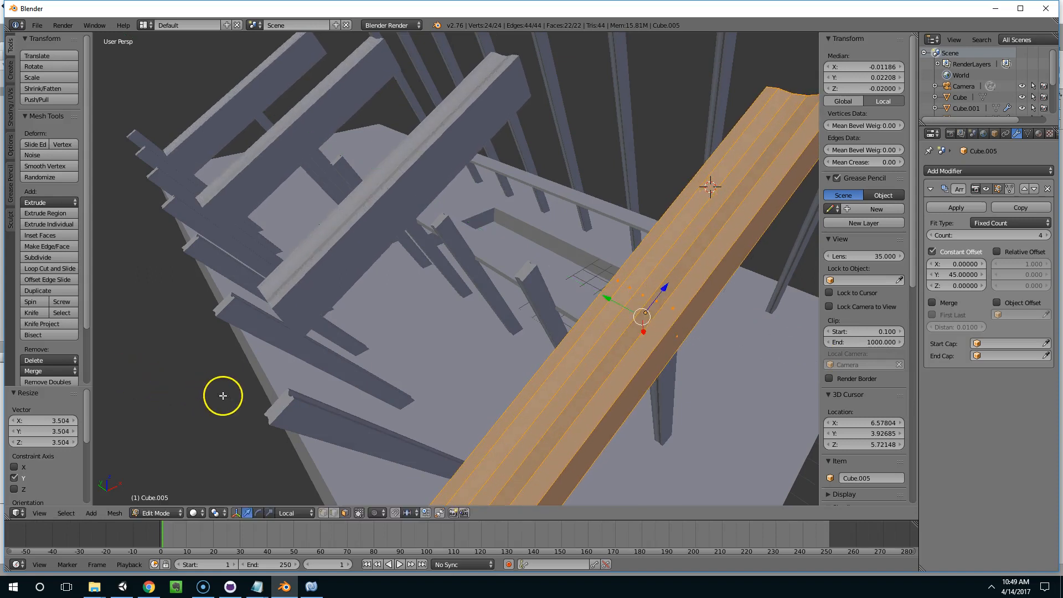
Move the beam mesh between the inner -X columns and the tall +X columns, to a local median of about X 6.93, Y 22.85, Z 1.21.
{"action": "scroll", "coordinate": [223, 395], "scroll_direction": "down", "scroll_amount": 10}
{"action": "middle_click_drag", "start_coordinate": [192, 356], "coordinate": [432, 284]}
{"action": "left_click_drag", "start_coordinate": [444, 273], "coordinate": [420, 276]}
{"action": "middle_click_drag", "start_coordinate": [420, 275], "coordinate": [470, 240]}
{"action": "scroll", "coordinate": [470, 240], "scroll_direction": "up", "scroll_amount": 5}
{"action": "left_click_drag", "start_coordinate": [473, 309], "coordinate": [496, 324]}
{"action": "left_click_drag", "start_coordinate": [500, 281], "coordinate": [572, 260]}
Shift the beam mesh along local X to a median of about 5.898 and rotate it -180° about the global Y axis.
{"action": "mouse_move", "coordinate": [571, 261]}
{"action": "middle_mouse_down"}
{"action": "mouse_move", "coordinate": [557, 247]}
{"action": "mouse_move", "coordinate": [573, 252]}
{"action": "middle_mouse_up"}
{"action": "key", "text": "s"}
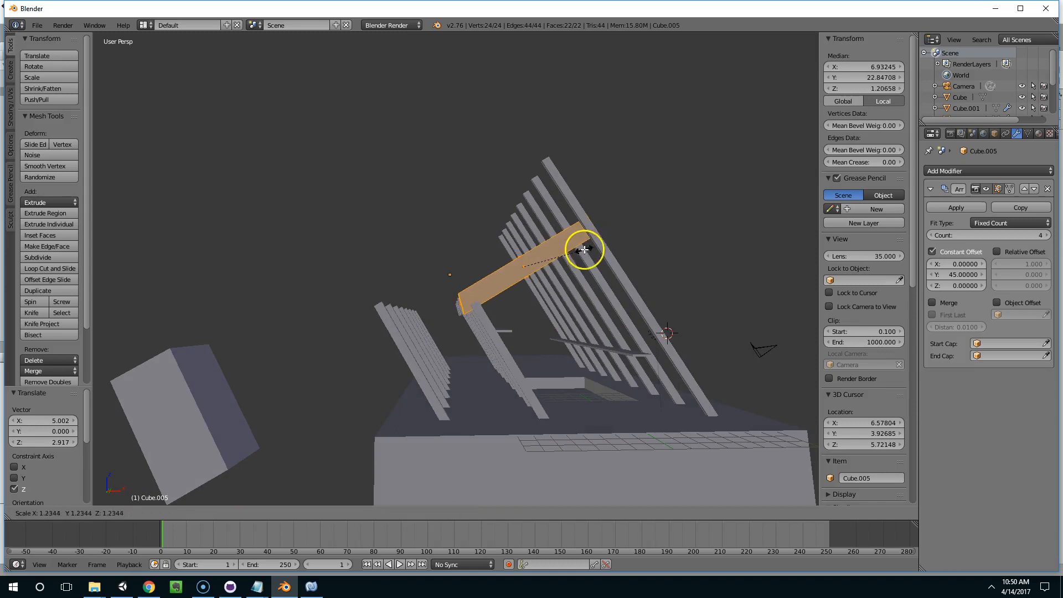
{"action": "left_click", "coordinate": [549, 269]}
{"action": "mouse_move", "coordinate": [536, 298]}
{"action": "left_mouse_down"}
{"action": "mouse_move", "coordinate": [534, 290]}
{"action": "mouse_move", "coordinate": [543, 297]}
{"action": "left_mouse_up"}
{"action": "middle_click_drag", "start_coordinate": [543, 297], "coordinate": [584, 297]}
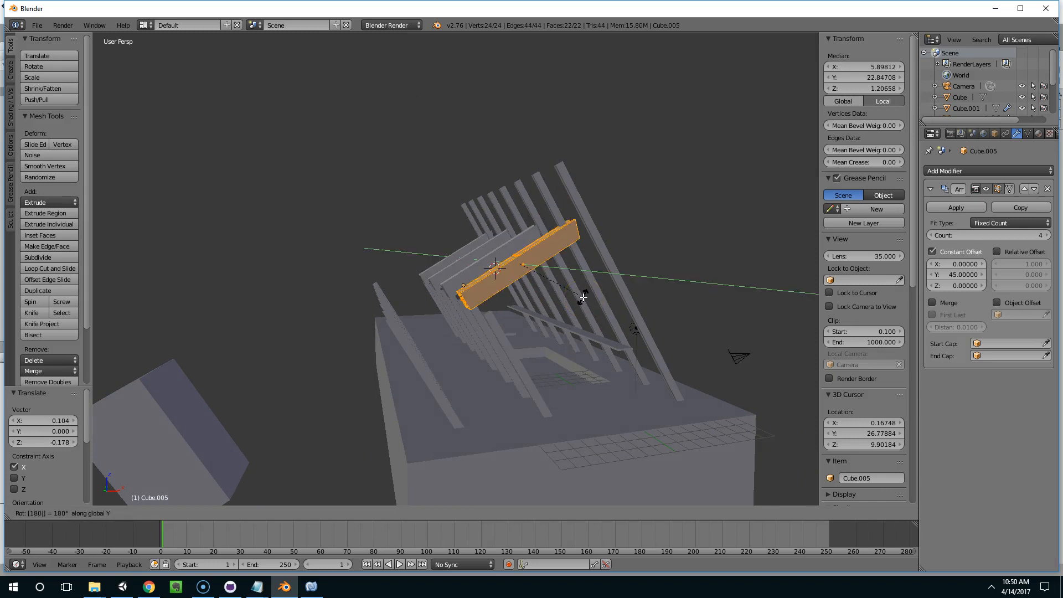
{"action": "left_click", "coordinate": [584, 297]}
Lengthen the beam by scaling it about 1.441 along local Z and reposition it to a local median of about X 7.476, Z 1.658.
{"action": "middle_click_drag", "start_coordinate": [579, 294], "coordinate": [560, 314]}
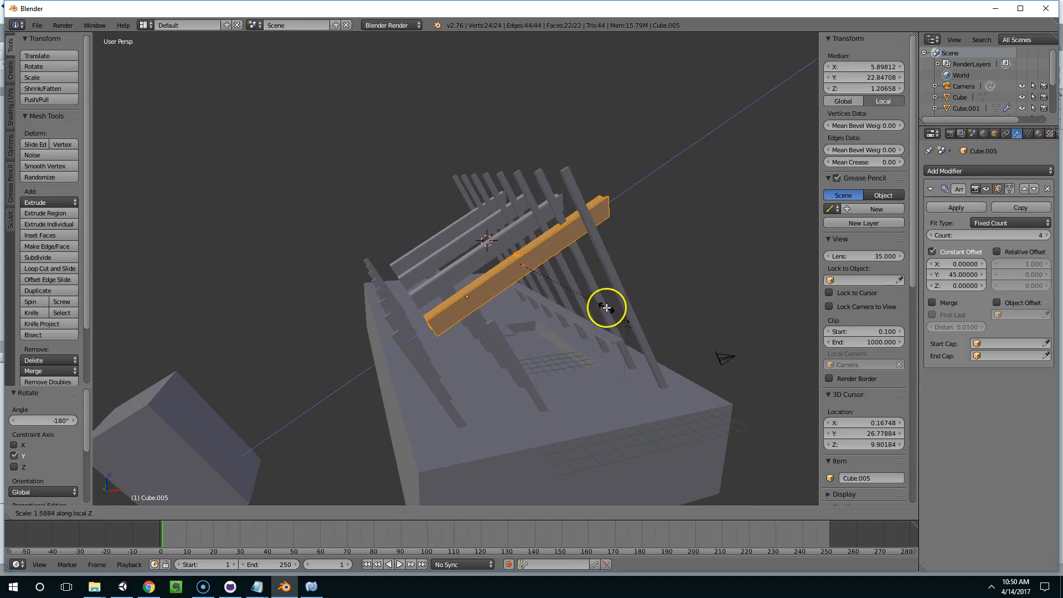
{"action": "left_click", "coordinate": [590, 317]}
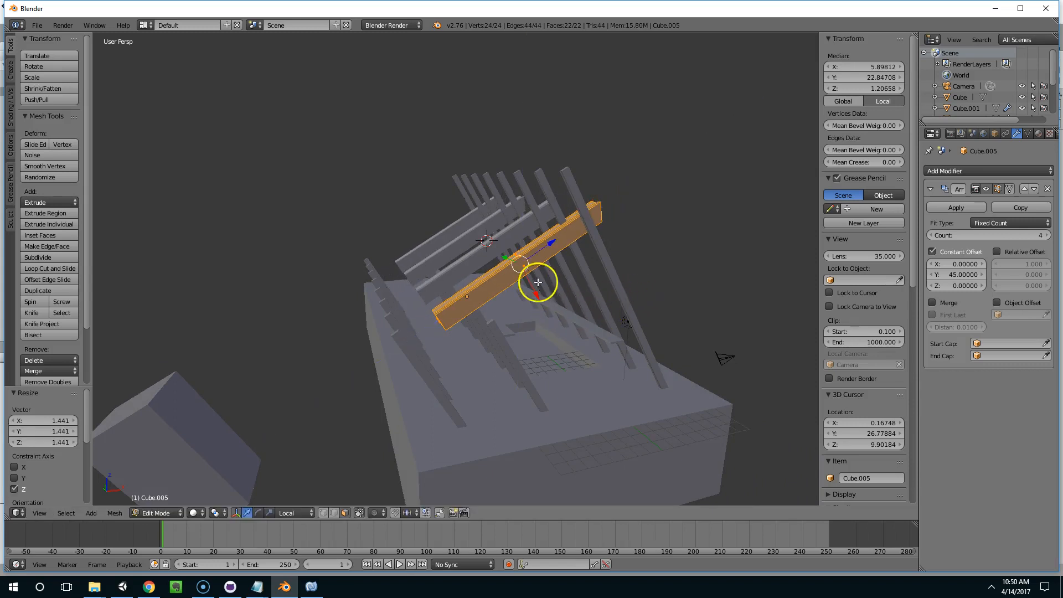
{"action": "key", "text": "g"}
{"action": "key", "text": "z"}
{"action": "left_click", "coordinate": [570, 236]}
{"action": "middle_click_drag", "start_coordinate": [572, 236], "coordinate": [594, 254]}
{"action": "left_click_drag", "start_coordinate": [564, 233], "coordinate": [560, 287]}
{"action": "middle_click_drag", "start_coordinate": [560, 286], "coordinate": [614, 302]}
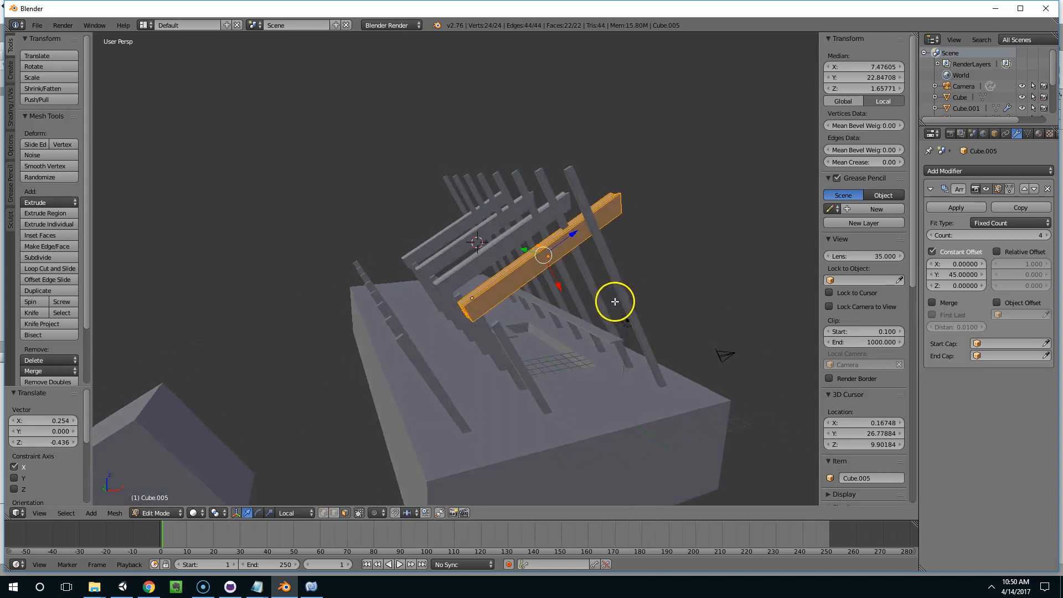
Duplicate one long narrow face on top of the beam and move the copy about 9.080 along Y.
{"action": "scroll", "coordinate": [527, 304], "scroll_direction": "down", "scroll_amount": 3}
{"action": "middle_click_drag", "start_coordinate": [526, 304], "coordinate": [583, 327]}
{"action": "scroll", "coordinate": [522, 284], "scroll_direction": "up", "scroll_amount": 5}
{"action": "scroll", "coordinate": [512, 279], "scroll_direction": "down", "scroll_amount": 3}
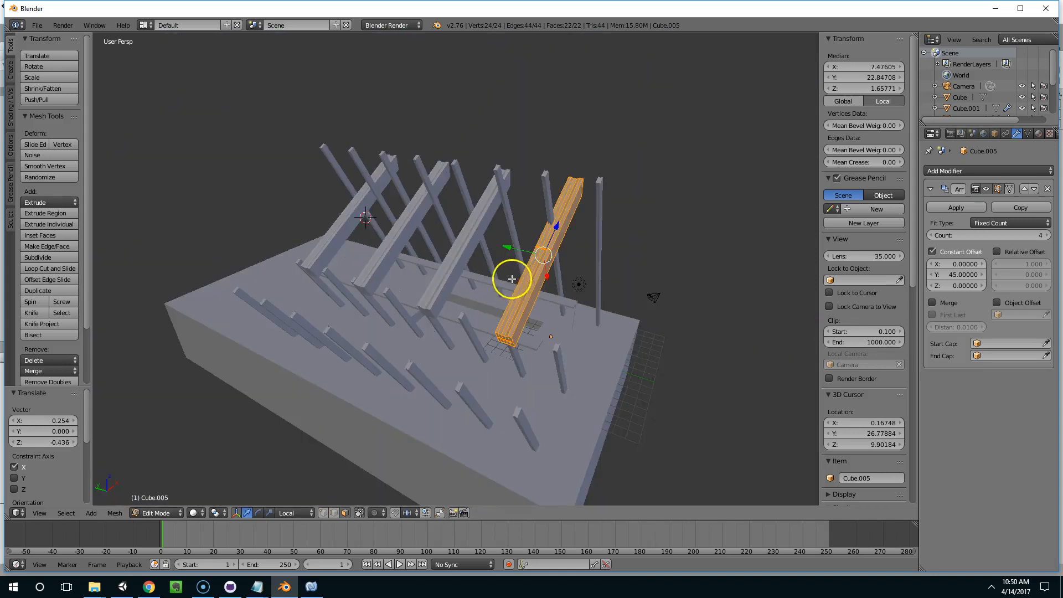
{"action": "key", "text": "Tab"}
{"action": "key", "text": "Tab"}
{"action": "scroll", "coordinate": [624, 289], "scroll_direction": "up", "scroll_amount": 5}
{"action": "middle_click_drag", "start_coordinate": [623, 290], "coordinate": [391, 159]}
{"action": "right_click", "coordinate": [329, 160]}
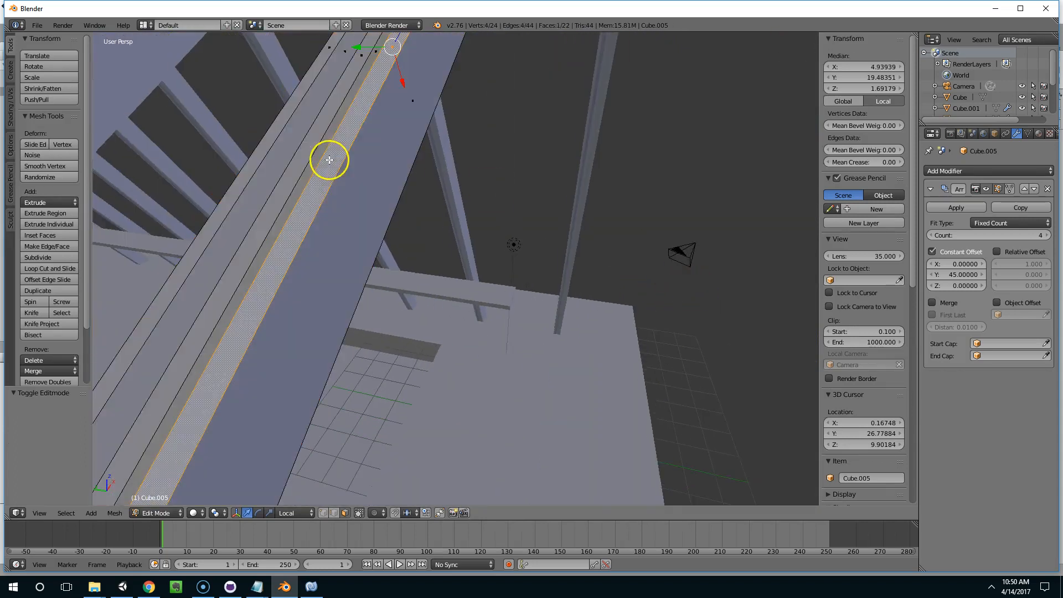
{"action": "scroll", "coordinate": [422, 183], "scroll_direction": "down", "scroll_amount": 6}
{"action": "left_click", "coordinate": [466, 196]}
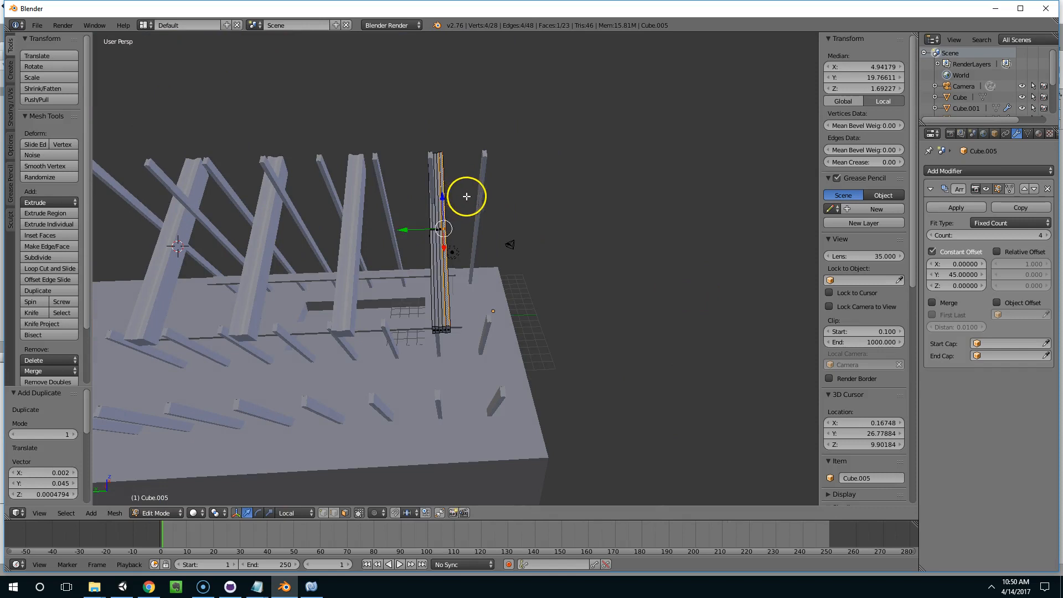
{"action": "left_click_drag", "start_coordinate": [410, 228], "coordinate": [303, 235]}
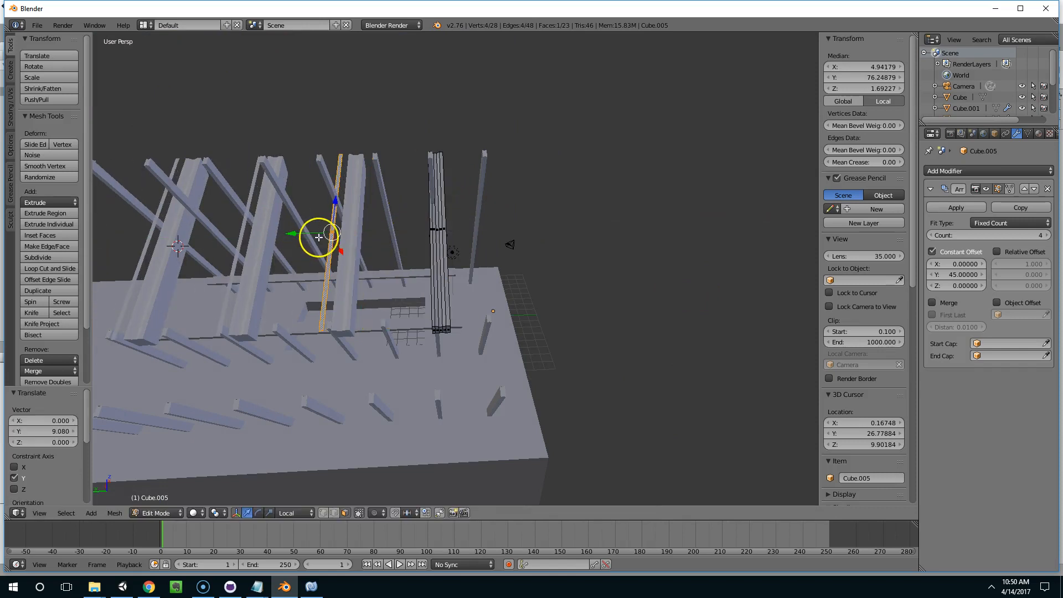
Separate the duplicated face into its own object and remove that object's Array modifier.
{"action": "key", "text": "p"}
{"action": "left_click", "coordinate": [498, 173]}
{"action": "scroll", "coordinate": [495, 180], "scroll_direction": "down", "scroll_amount": 4}
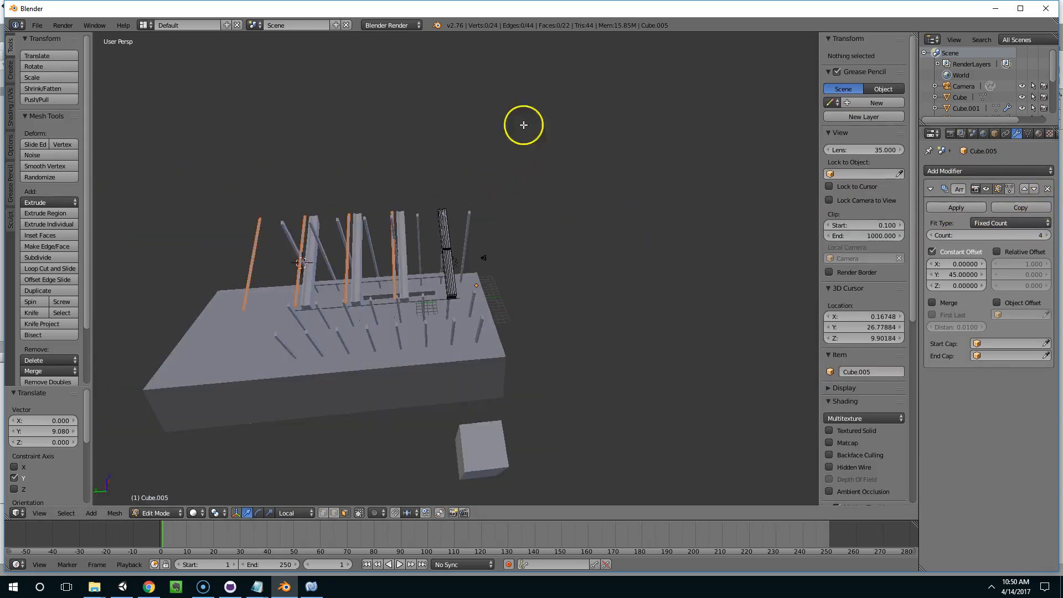
{"action": "scroll", "coordinate": [377, 187], "scroll_direction": "up", "scroll_amount": 4}
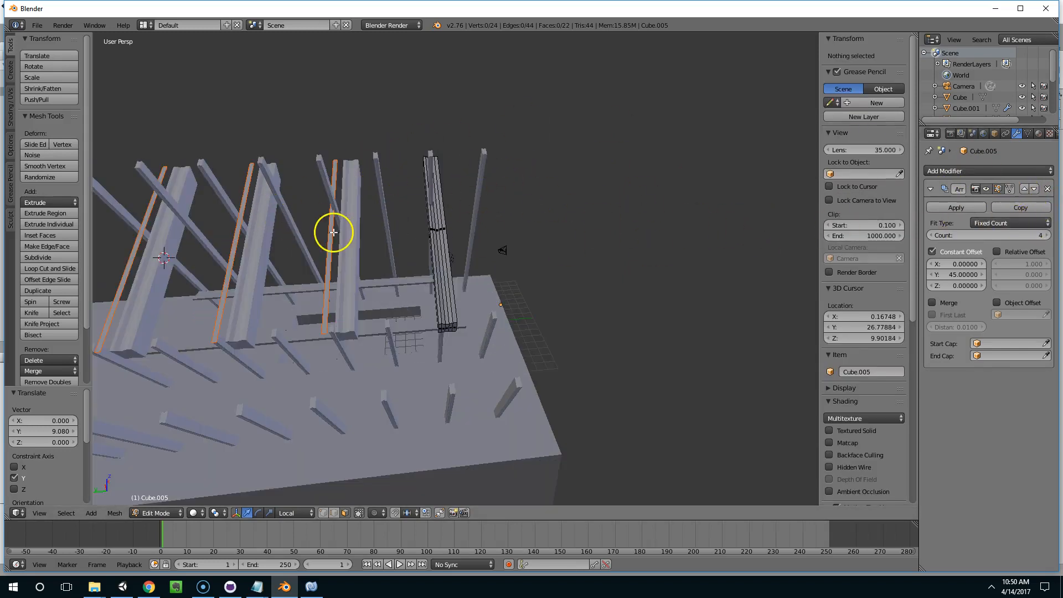
{"action": "key", "text": "Tab"}
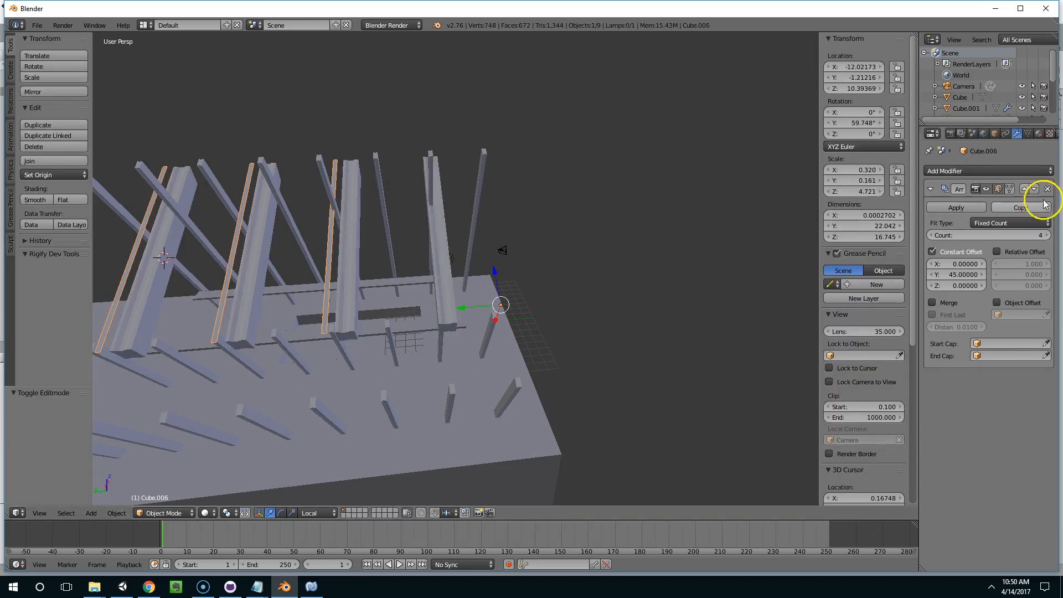
{"action": "left_click", "coordinate": [1048, 189]}
{"action": "middle_click_drag", "start_coordinate": [481, 197], "coordinate": [397, 198]}
Stretch the separated face along Y into a wide roof plane, scaling by about 11.717, about 5.967 and a final widening.
{"action": "key", "text": "Tab"}
{"action": "key", "text": "a"}
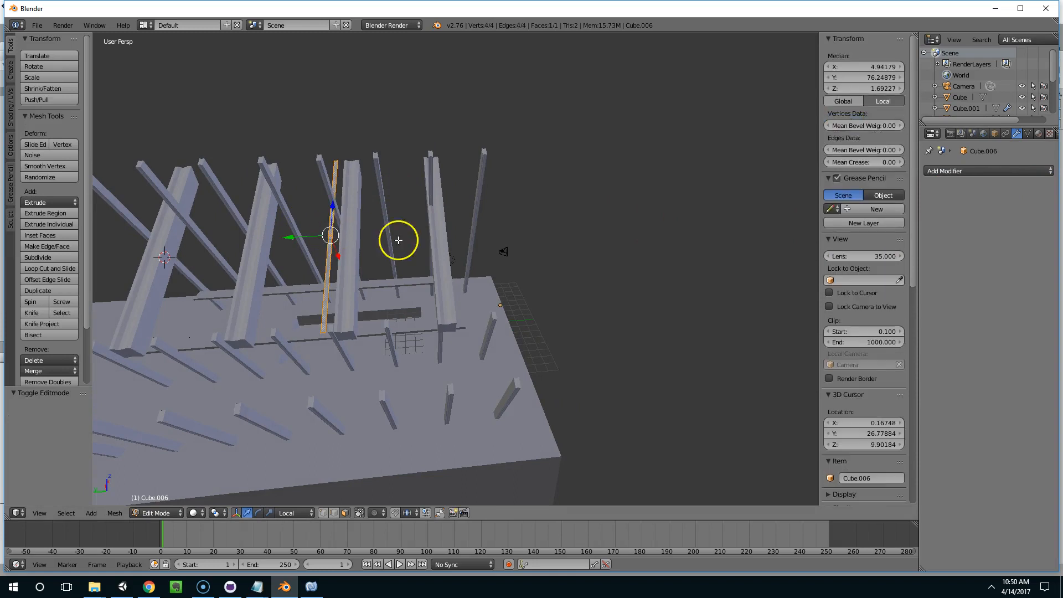
{"action": "key", "text": "s"}
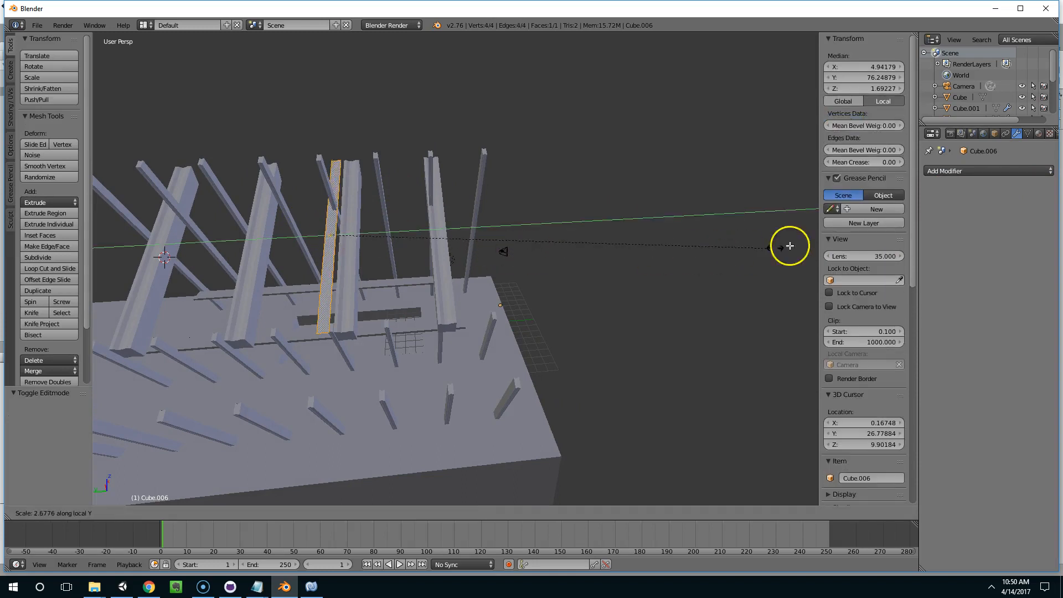
{"action": "left_click", "coordinate": [797, 79]}
{"action": "key", "text": "s"}
{"action": "key", "text": "y"}
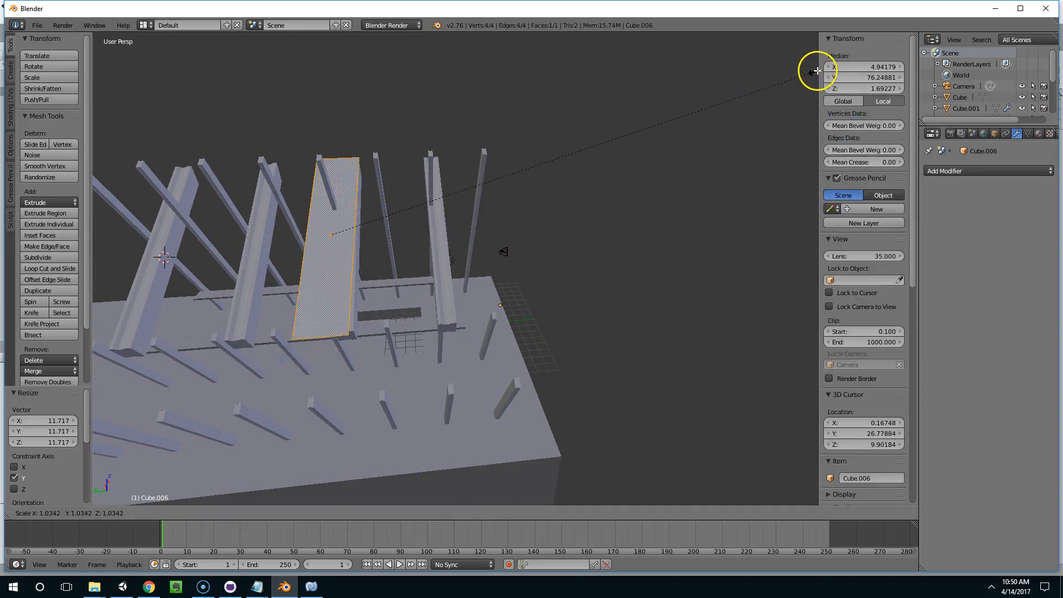
{"action": "left_click", "coordinate": [399, 312]}
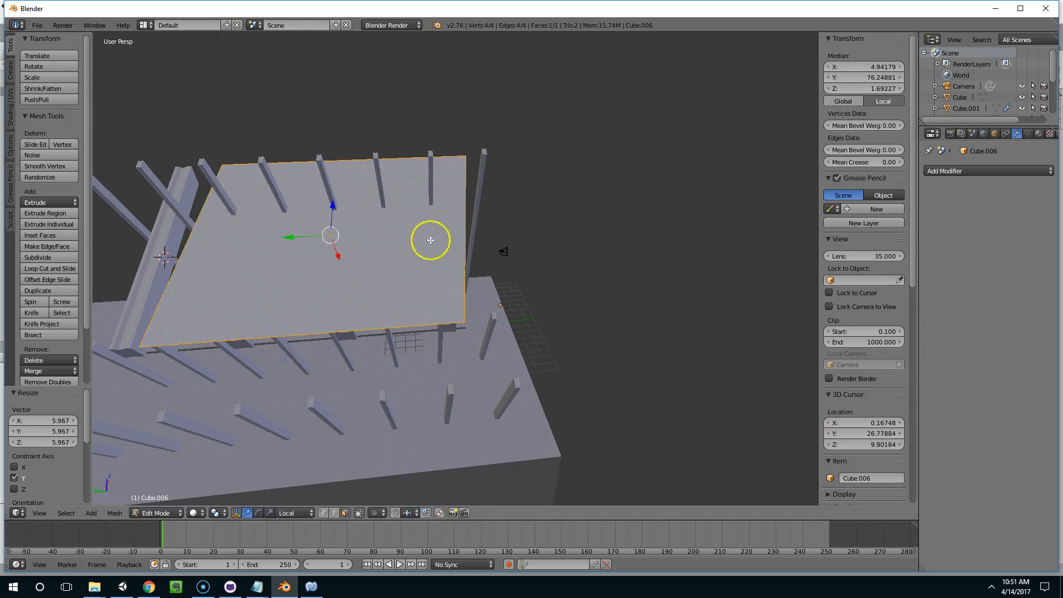
{"action": "key", "text": "s"}
{"action": "key", "text": "y"}
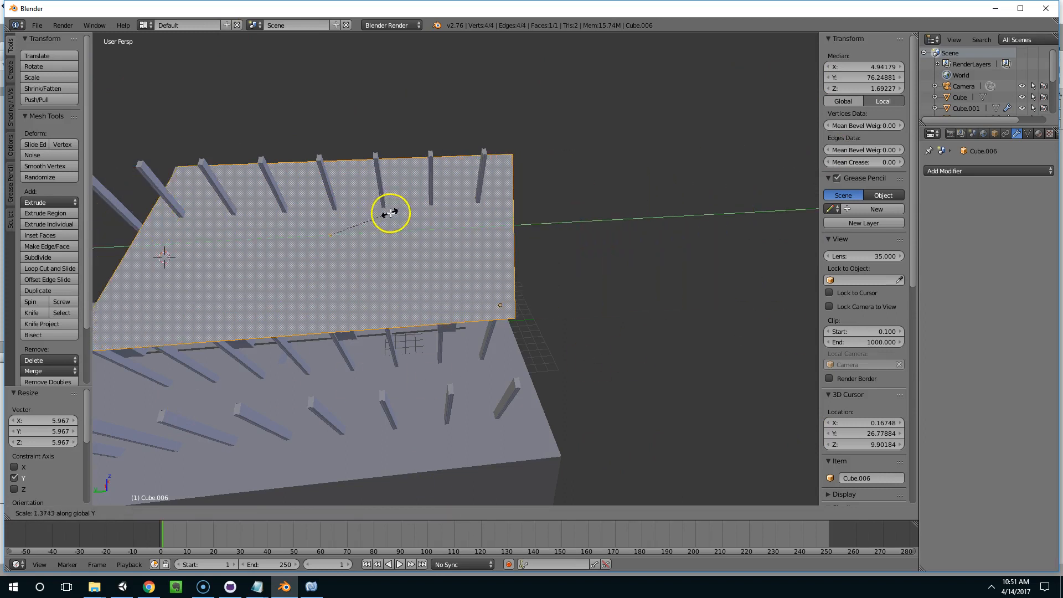
{"action": "left_click", "coordinate": [408, 213]}
Move the roof plane over the beams to a local median of about X 5.128, Y 97.189, Z 1.305.
{"action": "left_click_drag", "start_coordinate": [293, 238], "coordinate": [216, 242]}
{"action": "middle_click_drag", "start_coordinate": [216, 242], "coordinate": [371, 209]}
{"action": "mouse_move", "coordinate": [237, 244]}
{"action": "left_mouse_down"}
{"action": "mouse_move", "coordinate": [222, 239]}
{"action": "mouse_move", "coordinate": [247, 239]}
{"action": "left_mouse_up"}
{"action": "middle_click_drag", "start_coordinate": [246, 238], "coordinate": [289, 226]}
{"action": "left_click_drag", "start_coordinate": [289, 225], "coordinate": [348, 242]}
{"action": "middle_click_drag", "start_coordinate": [349, 242], "coordinate": [318, 178]}
{"action": "middle_click_drag", "start_coordinate": [153, 191], "coordinate": [509, 328]}
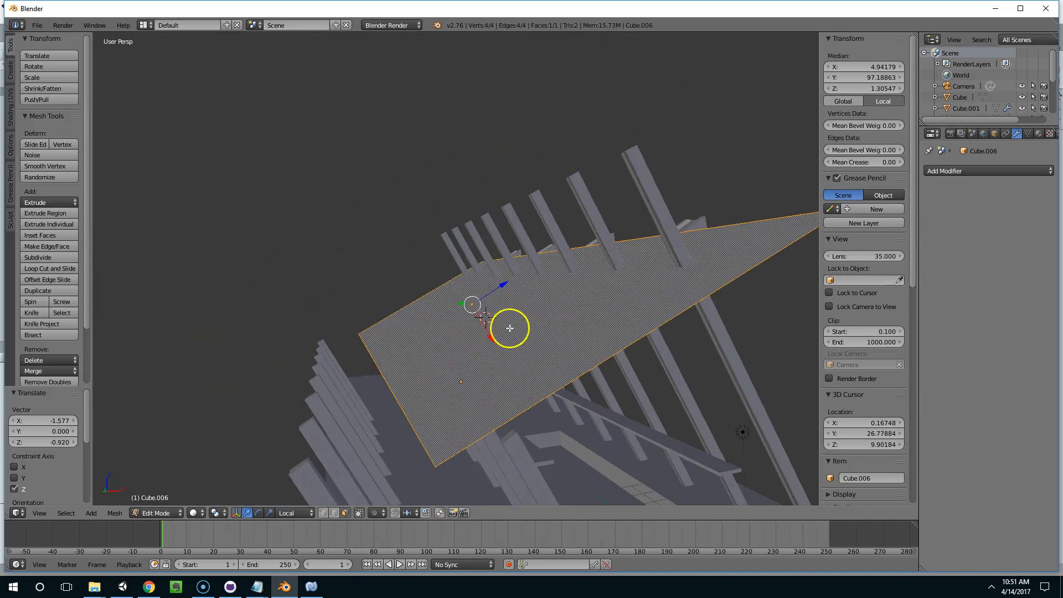
{"action": "left_click_drag", "start_coordinate": [491, 336], "coordinate": [491, 333]}
{"action": "left_click", "coordinate": [491, 333]}
{"action": "middle_click_drag", "start_coordinate": [491, 333], "coordinate": [501, 258]}
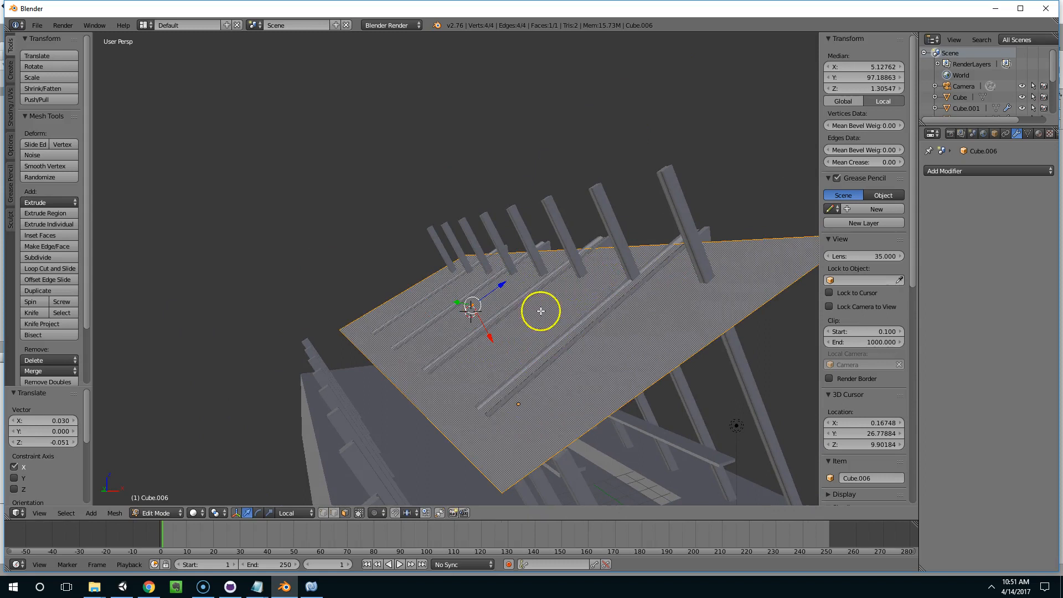
Extrude the roof plane along its normal by about 0.73 to form a roof slab, and leave Edit Mode.
{"action": "key", "text": "e"}
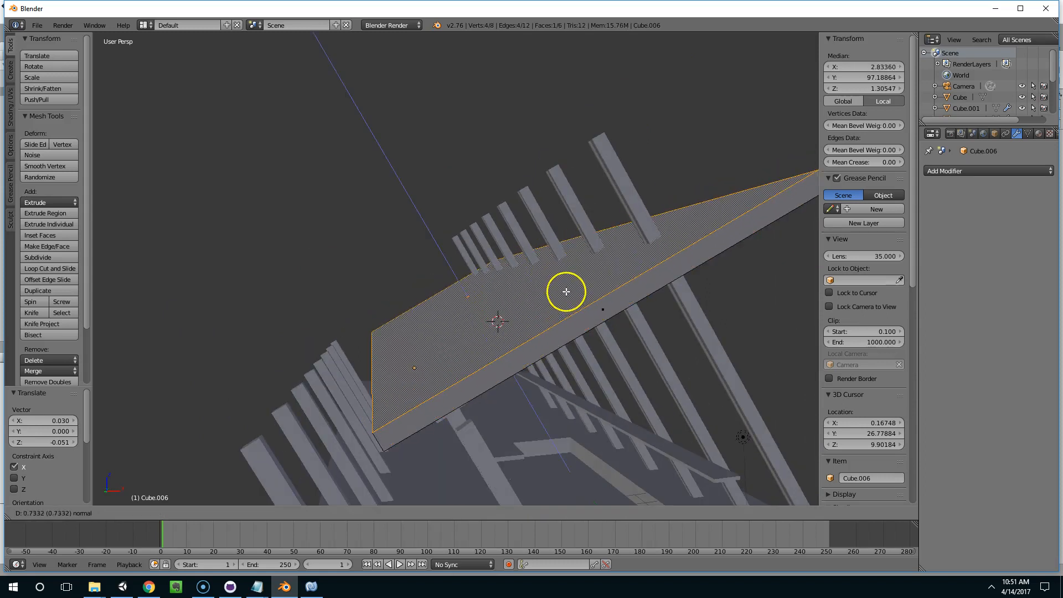
{"action": "left_click", "coordinate": [562, 285]}
{"action": "middle_click_drag", "start_coordinate": [562, 285], "coordinate": [520, 295]}
{"action": "key", "text": "Tab"}
Select the roof slab together with the adjoining roof parts and adjust their position over the columns.
{"action": "scroll", "coordinate": [515, 273], "scroll_direction": "down", "scroll_amount": 3}
{"action": "scroll", "coordinate": [463, 282], "scroll_direction": "up", "scroll_amount": 5}
{"action": "left_click", "coordinate": [407, 241], "text": "shift"}
{"action": "left_click", "coordinate": [386, 218], "text": "shift"}
{"action": "left_click_drag", "start_coordinate": [293, 267], "coordinate": [310, 291]}
{"action": "middle_click_drag", "start_coordinate": [310, 290], "coordinate": [436, 294]}
Select a raised plank within the floor slab mesh, lower it and shift it along X.
{"action": "right_click", "coordinate": [442, 305]}
{"action": "key", "text": "Tab"}
{"action": "left_click_drag", "start_coordinate": [429, 346], "coordinate": [428, 360]}
{"action": "left_click_drag", "start_coordinate": [460, 312], "coordinate": [490, 317]}
{"action": "left_click_drag", "start_coordinate": [444, 351], "coordinate": [443, 361]}
{"action": "middle_click_drag", "start_coordinate": [443, 361], "coordinate": [490, 346]}
Save the scene as Interior1.blend in the ArchPrototype folder.
{"action": "key", "text": "ctrl+s"}
{"action": "left_click", "coordinate": [213, 67]}
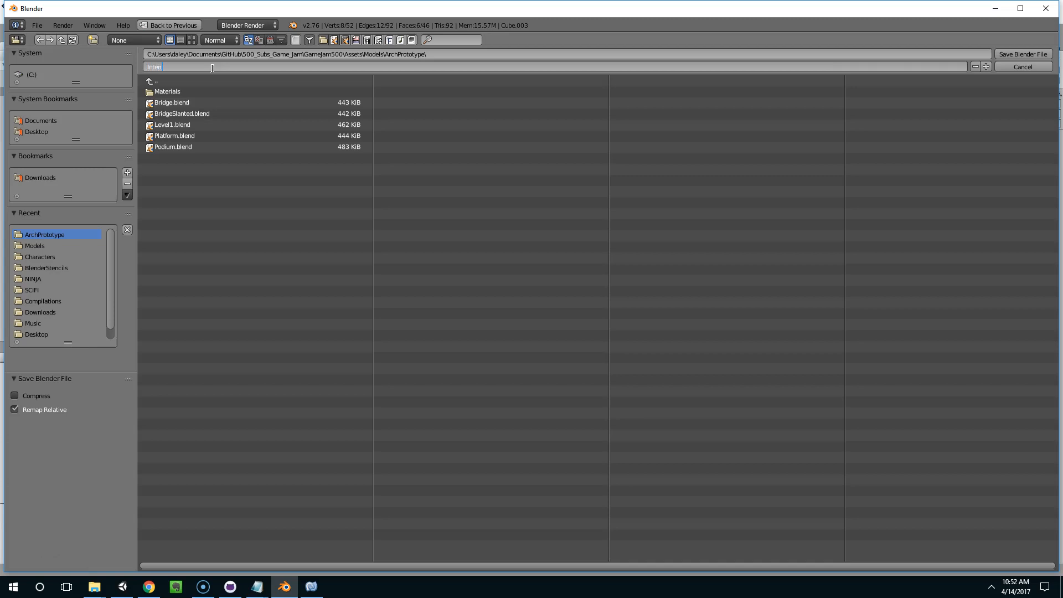
{"action": "key", "text": "Return"}
Leave Edit Mode and select every object in the scene.
{"action": "middle_click_drag", "start_coordinate": [415, 202], "coordinate": [444, 254]}
{"action": "key", "text": "Tab"}
{"action": "scroll", "coordinate": [434, 246], "scroll_direction": "down", "scroll_amount": 3}
{"action": "key", "text": "a"}
{"action": "key", "text": "a"}
Try scaling all objects up by about 8.425 and moving them along the local Z axis.
{"action": "key", "text": "s"}
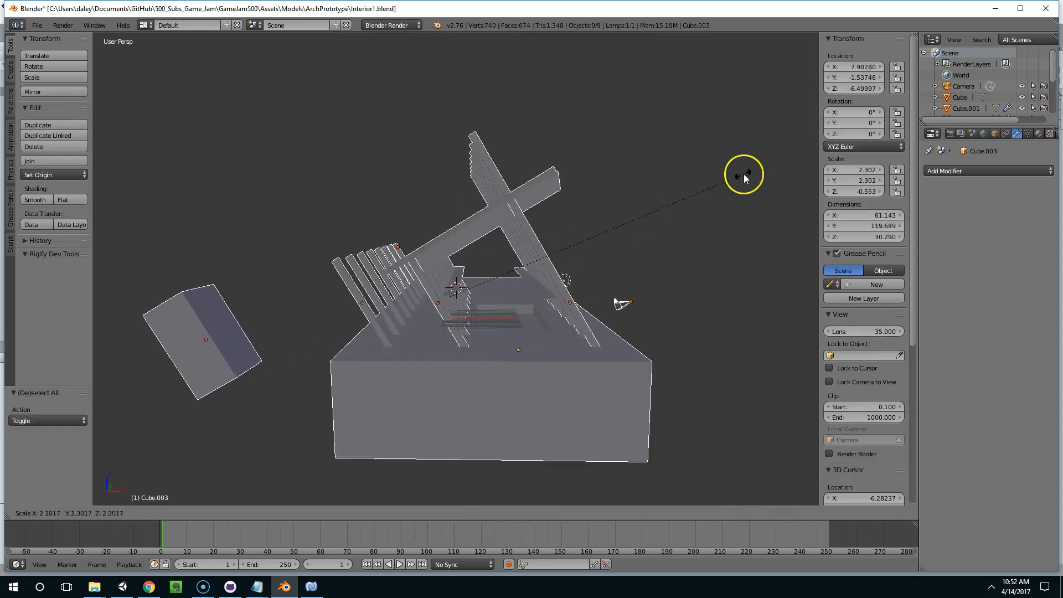
{"action": "left_click", "coordinate": [707, 391]}
{"action": "middle_click_drag", "start_coordinate": [707, 391], "coordinate": [655, 365]}
{"action": "left_click_drag", "start_coordinate": [443, 321], "coordinate": [443, 302]}
{"action": "key", "text": "ctrl+z"}
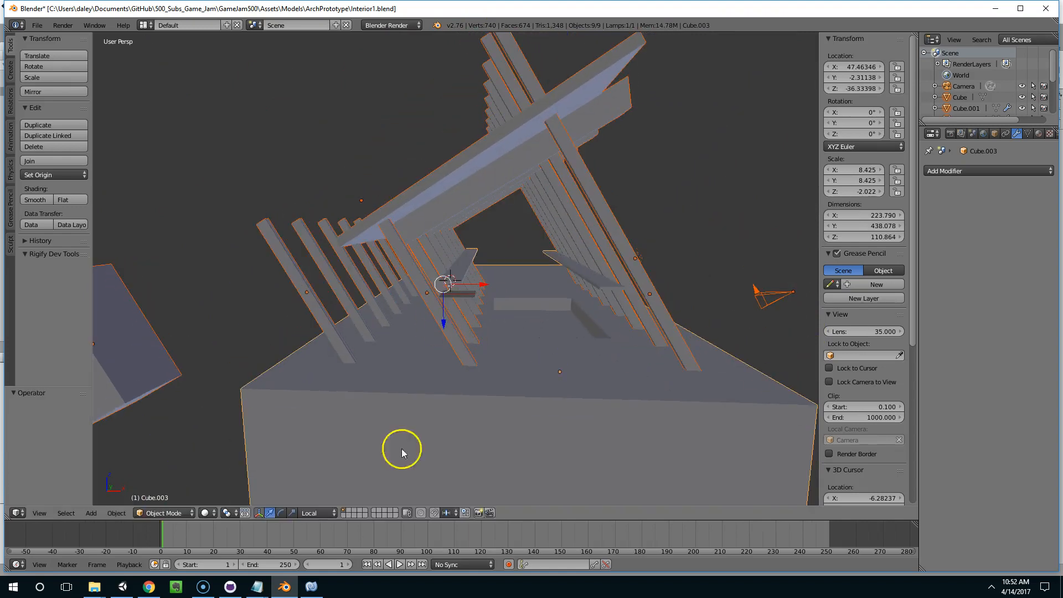
{"action": "key", "text": "ctrl+z"}
Set the transform orientation to Global.
{"action": "scroll", "coordinate": [524, 347], "scroll_direction": "up", "scroll_amount": 10}
{"action": "left_click", "coordinate": [313, 513]}
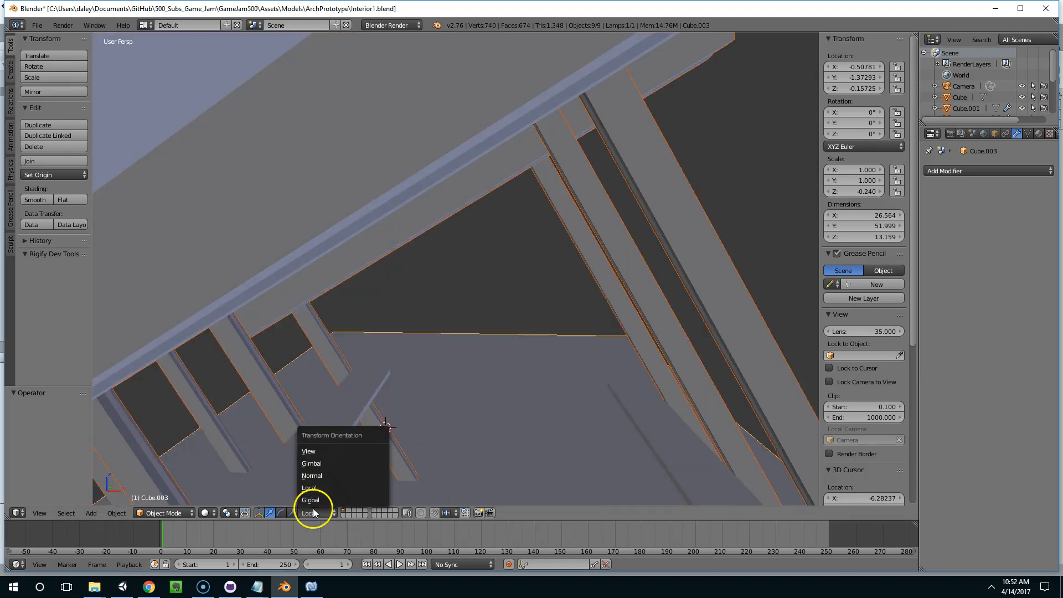
{"action": "left_click", "coordinate": [210, 517]}
{"action": "left_click", "coordinate": [227, 513]}
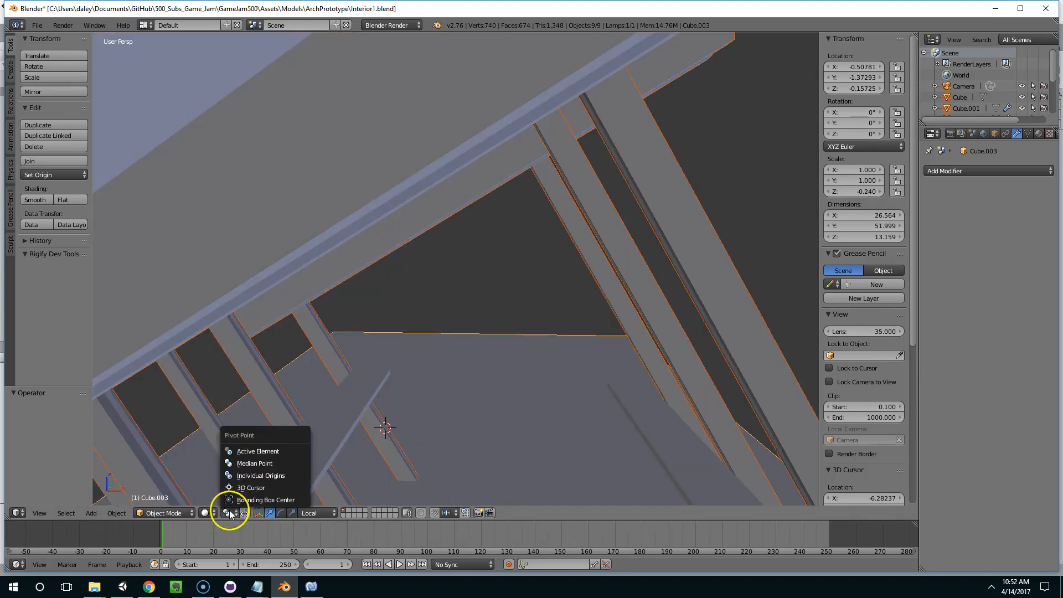
{"action": "left_click", "coordinate": [250, 477]}
{"action": "left_click", "coordinate": [308, 512]}
{"action": "left_click", "coordinate": [311, 493]}
{"action": "middle_click_drag", "start_coordinate": [311, 493], "coordinate": [406, 407]}
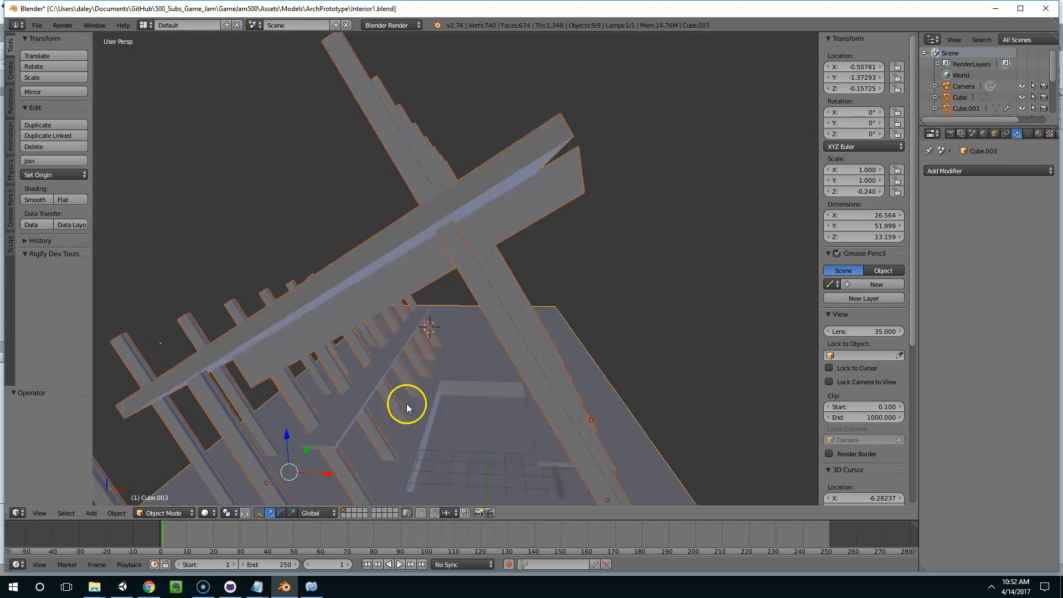
Scale all selected objects up uniformly by about 3.482.
{"action": "scroll", "coordinate": [408, 403], "scroll_direction": "down", "scroll_amount": 9}
{"action": "scroll", "coordinate": [431, 377], "scroll_direction": "up", "scroll_amount": 3}
{"action": "key", "text": "s"}
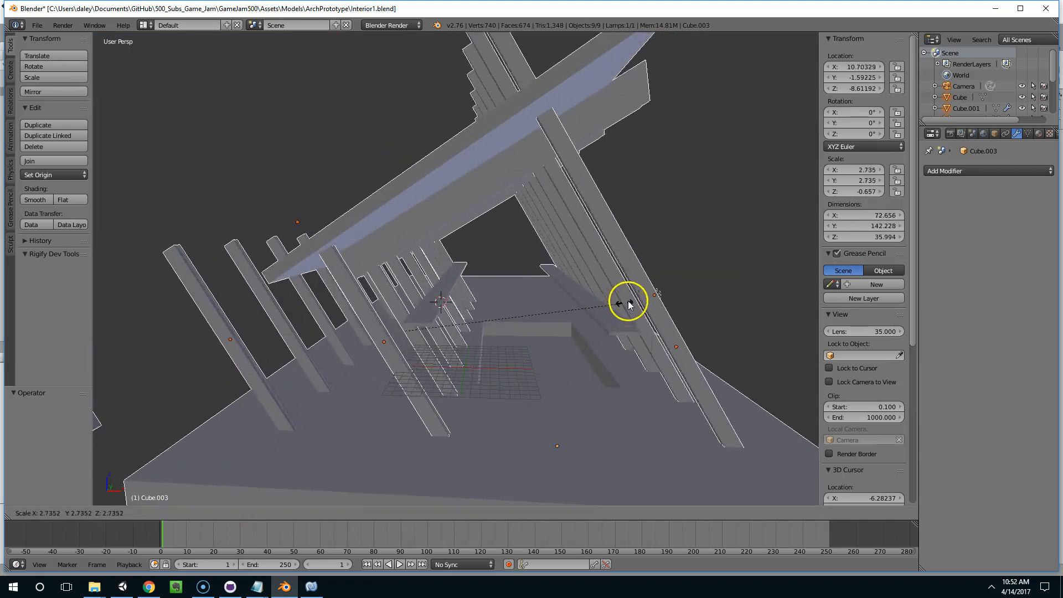
{"action": "left_click", "coordinate": [708, 263]}
Move all objects along the global axes so the floor slab is located at about X -0.434, Y 0.694, Z -1.027.
{"action": "middle_click_drag", "start_coordinate": [663, 310], "coordinate": [487, 288]}
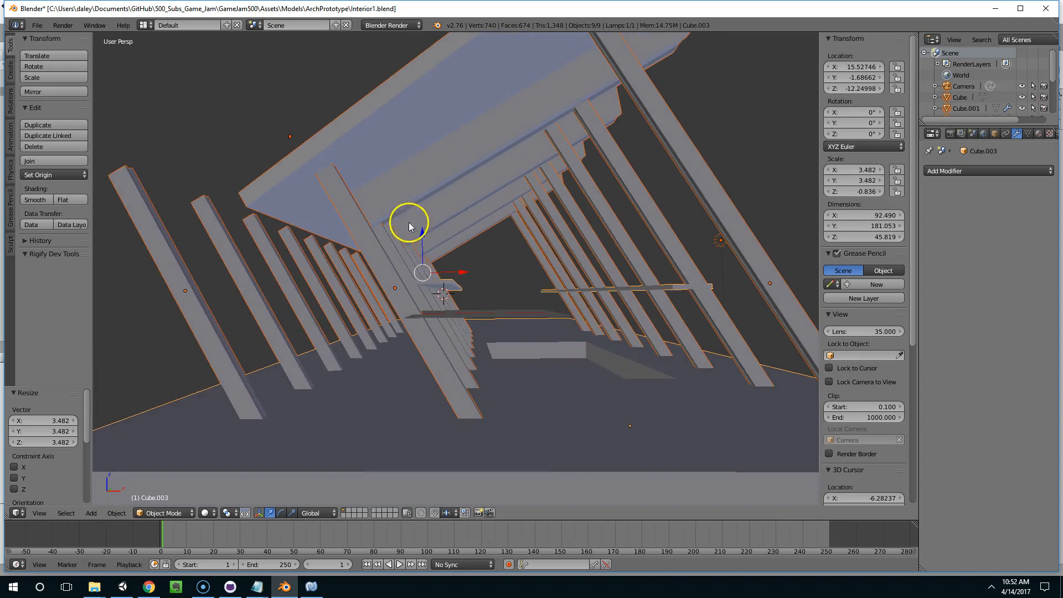
{"action": "key", "text": "g"}
{"action": "key", "text": "z"}
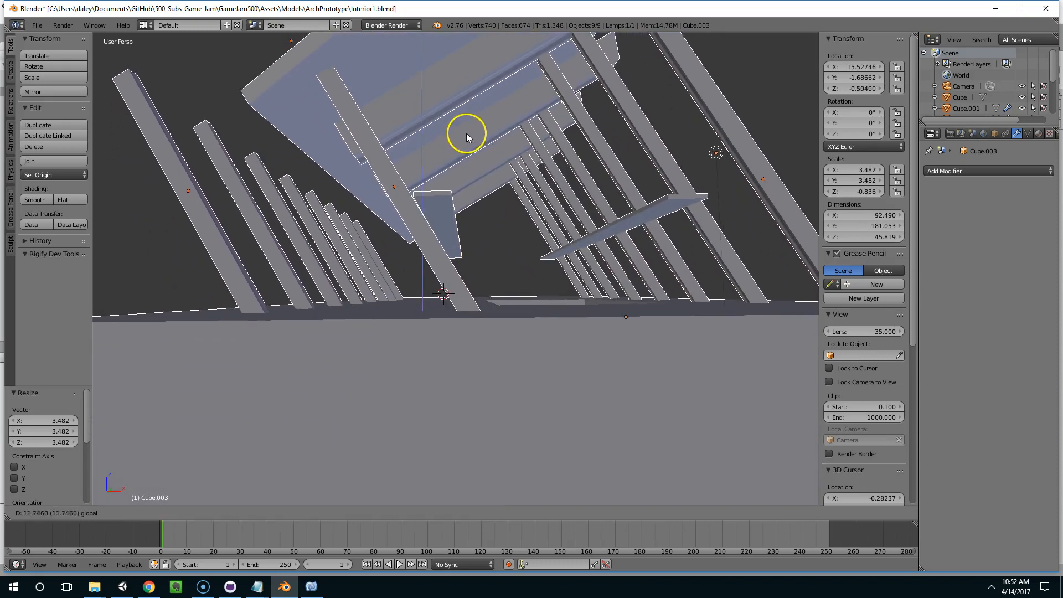
{"action": "left_click", "coordinate": [467, 156]}
{"action": "middle_click_drag", "start_coordinate": [467, 156], "coordinate": [460, 253]}
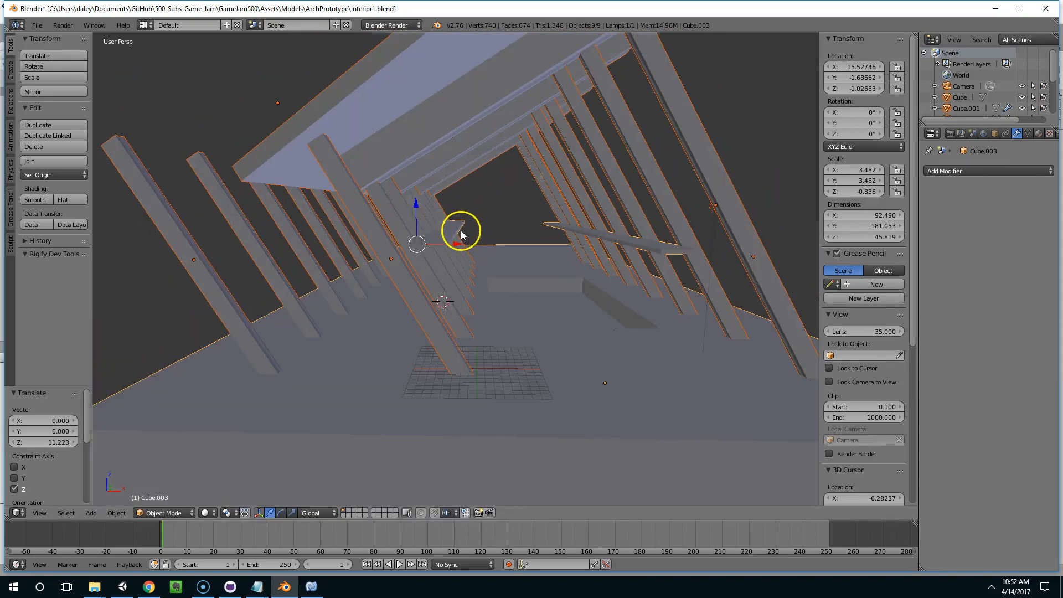
{"action": "key", "text": "g"}
{"action": "key", "text": "x"}
{"action": "left_click", "coordinate": [404, 255]}
{"action": "middle_click_drag", "start_coordinate": [403, 256], "coordinate": [399, 301]}
{"action": "key", "text": "g"}
{"action": "key", "text": "y"}
{"action": "left_click", "coordinate": [264, 275]}
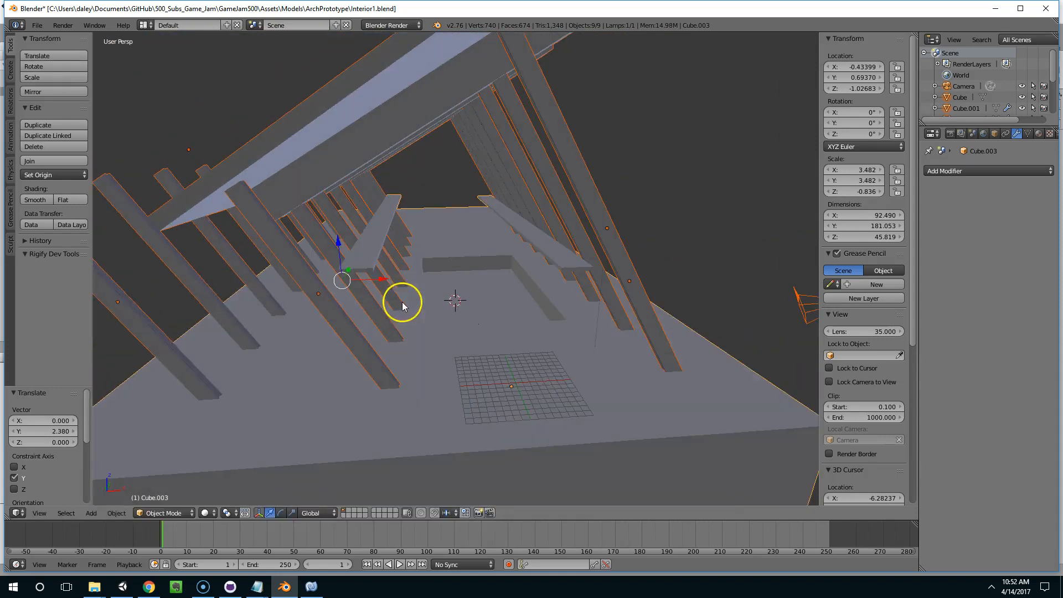
Apply rotation and scale to all selected objects and save the file.
{"action": "key", "text": "ctrl+s"}
{"action": "key", "text": "ctrl+a"}
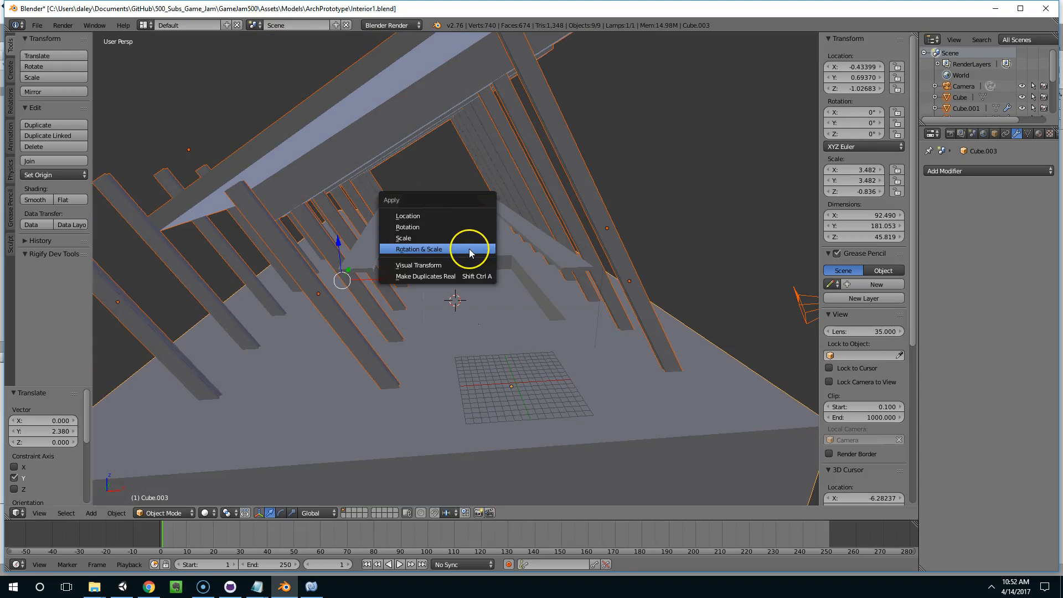
{"action": "left_click", "coordinate": [469, 250]}
{"action": "scroll", "coordinate": [471, 255], "scroll_direction": "down", "scroll_amount": 5}
{"action": "key", "text": "ctrl+s"}
{"action": "left_click", "coordinate": [497, 297]}
Select the whole floor slab mesh in Edit Mode, recalculate its face normals and return to Object Mode.
{"action": "key", "text": "Tab"}
{"action": "scroll", "coordinate": [490, 296], "scroll_direction": "up", "scroll_amount": 4}
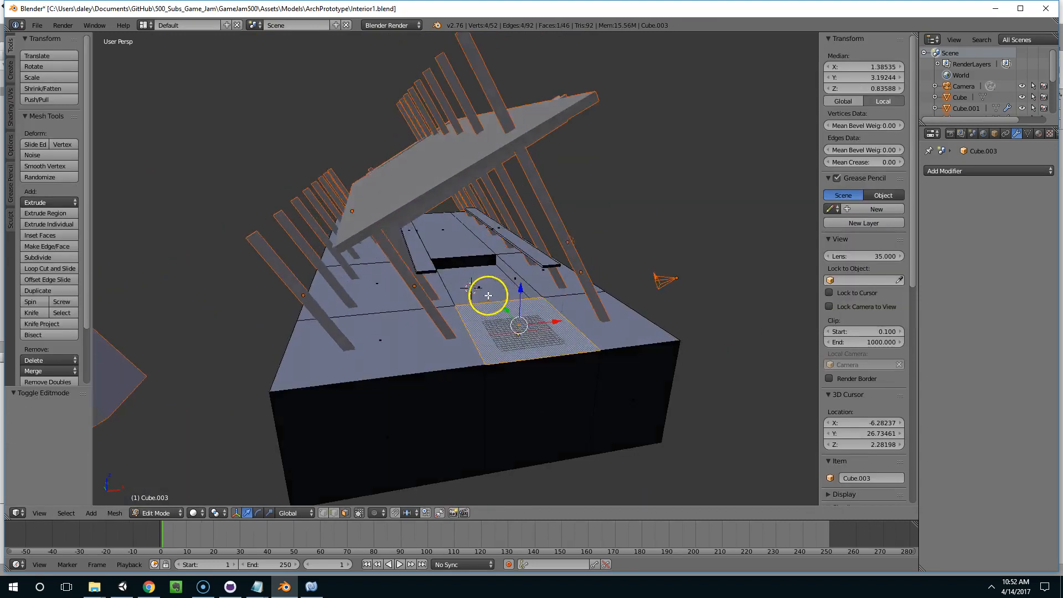
{"action": "middle_click_drag", "start_coordinate": [488, 296], "coordinate": [498, 279]}
{"action": "key", "text": "a"}
{"action": "key", "text": "a"}
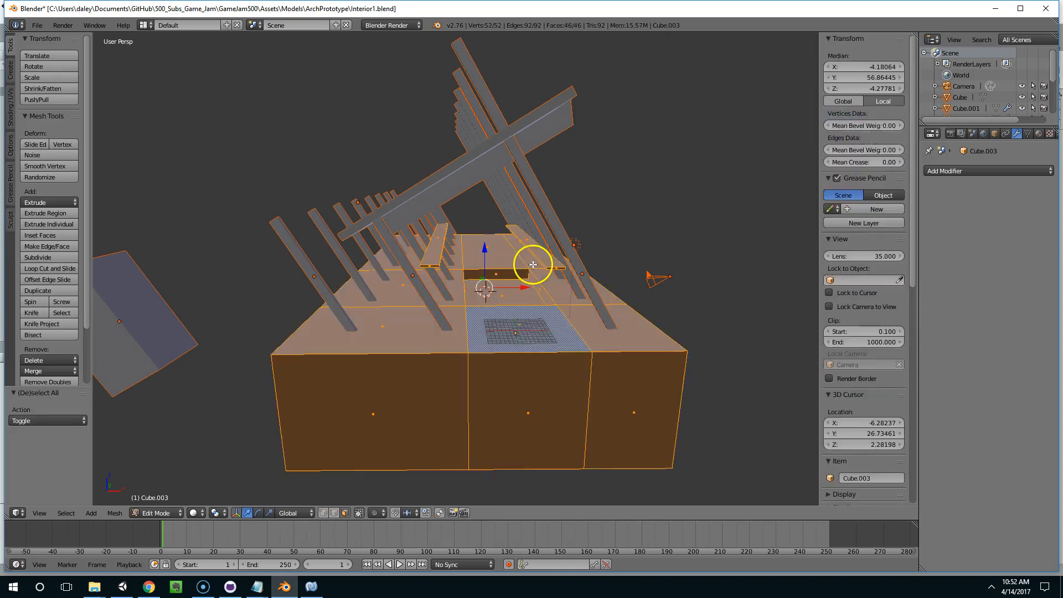
{"action": "key", "text": "Tab"}
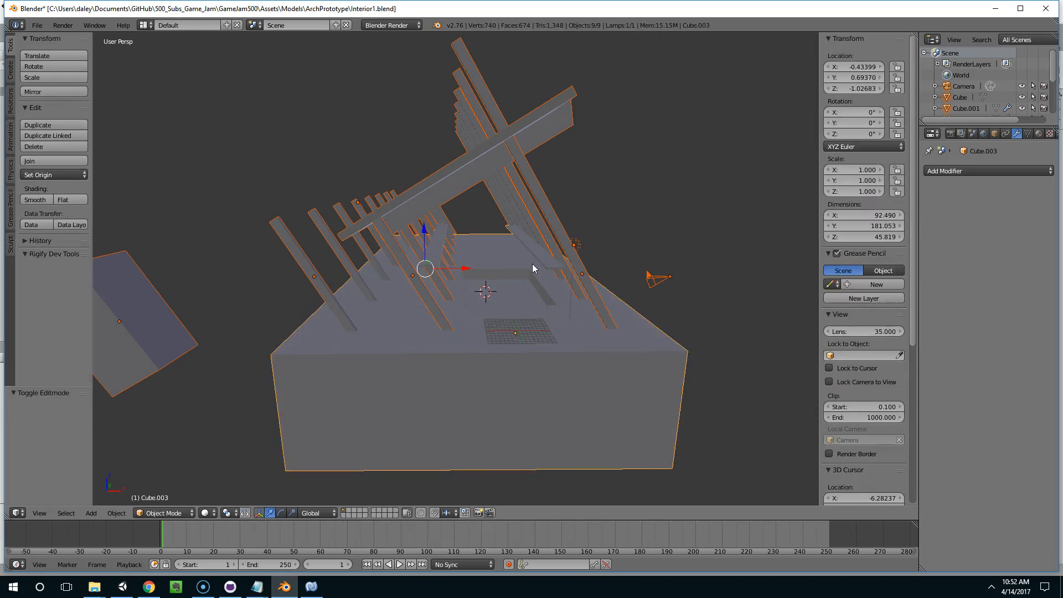
Switch to Unity and place the Interior1 model from the ArchPrototype folder into the LevelPrototype scene around the round platform.
{"action": "left_click", "coordinate": [122, 586]}
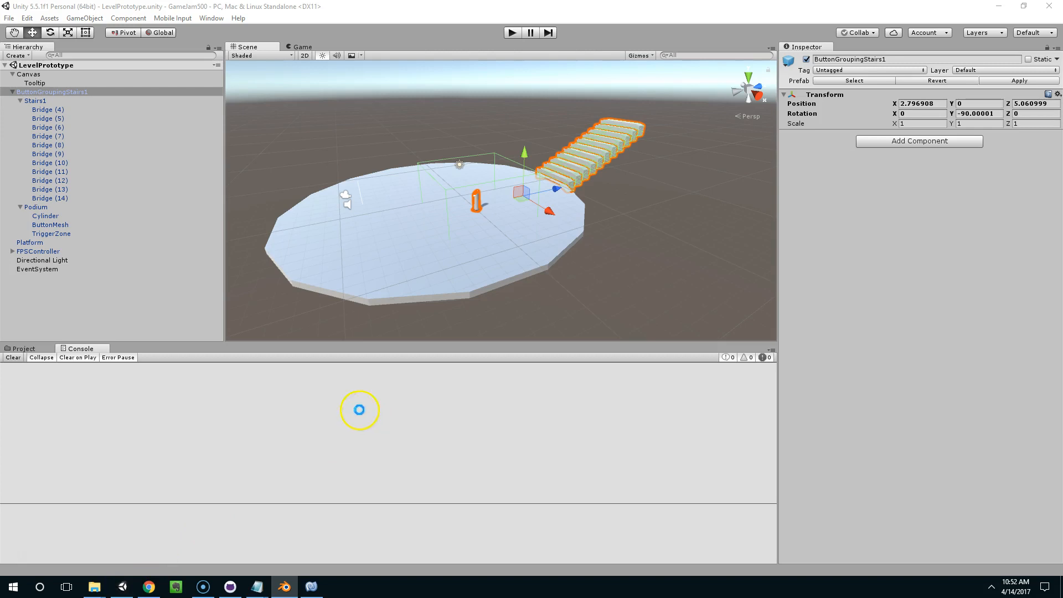
{"action": "left_click", "coordinate": [537, 239]}
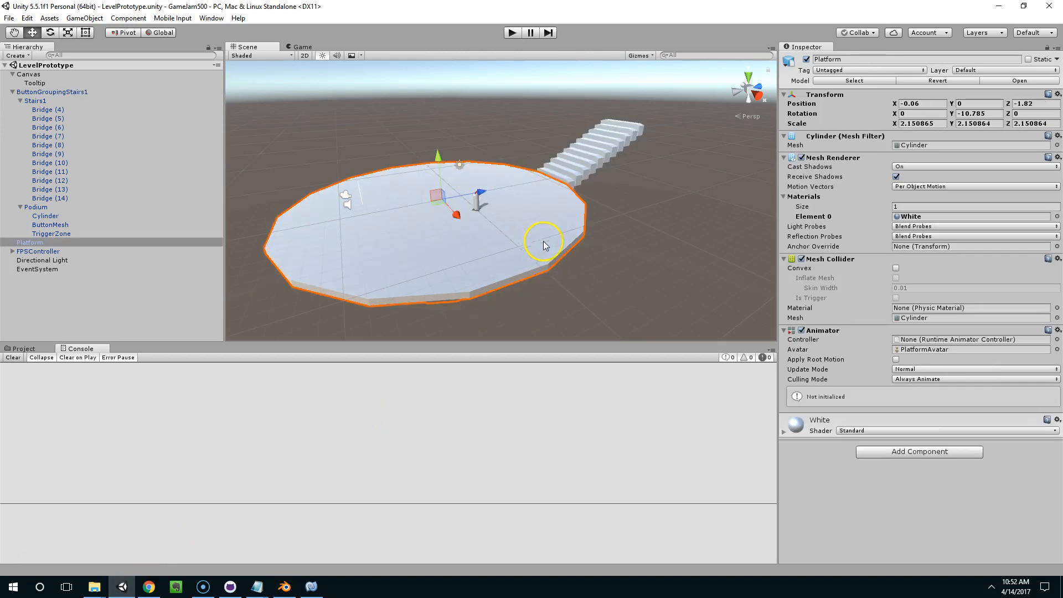
{"action": "left_click", "coordinate": [22, 348]}
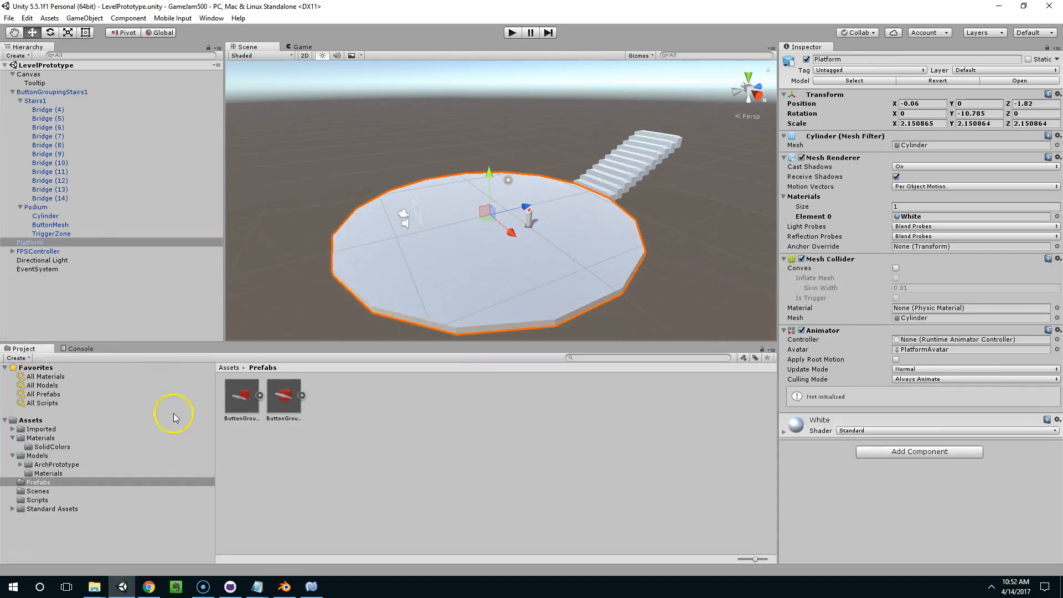
{"action": "left_click", "coordinate": [284, 586]}
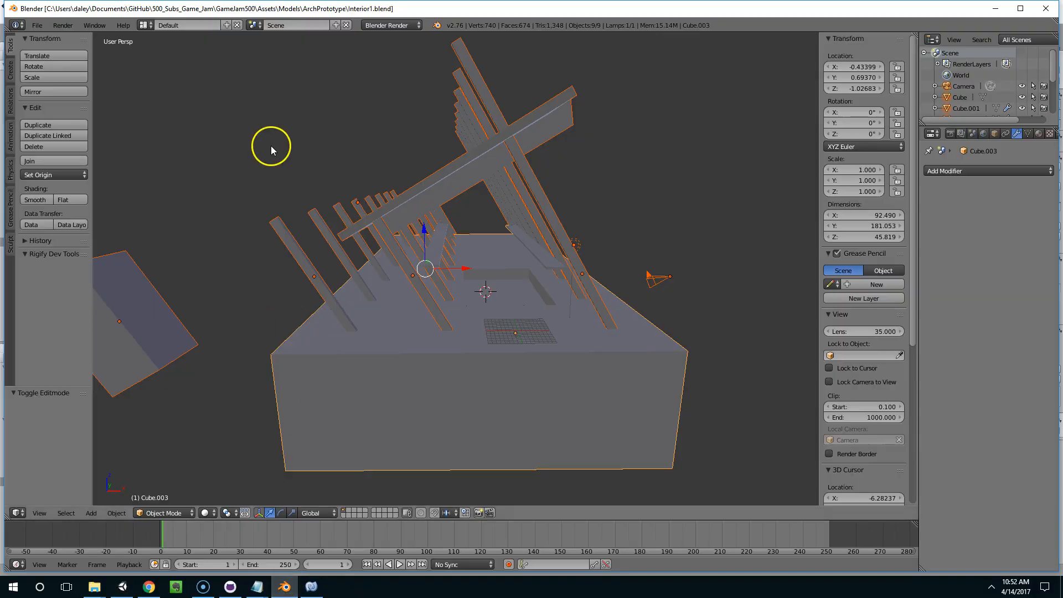
{"action": "left_click", "coordinate": [127, 587]}
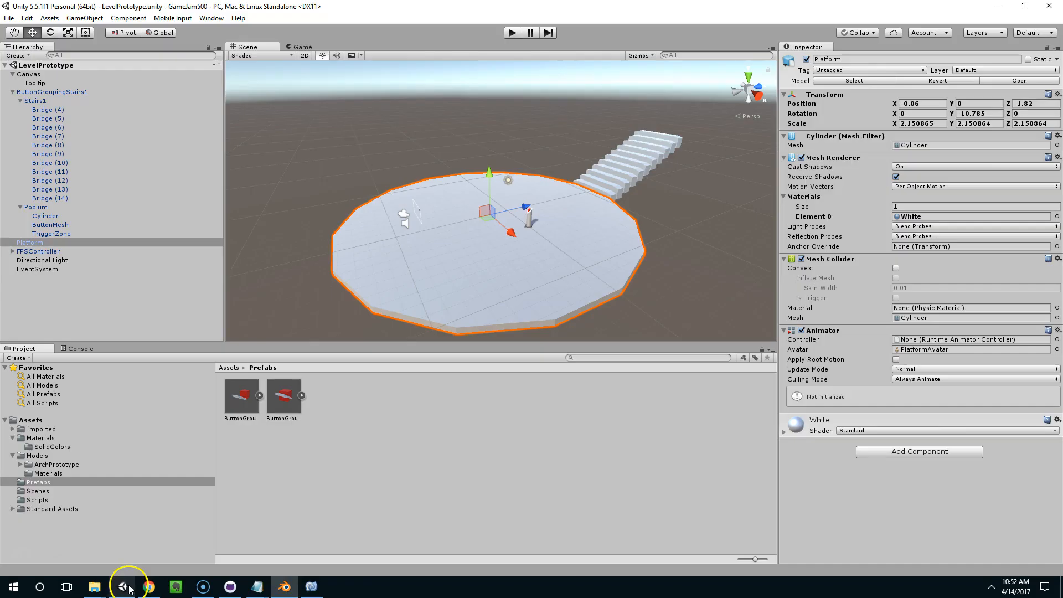
{"action": "left_click", "coordinate": [44, 464]}
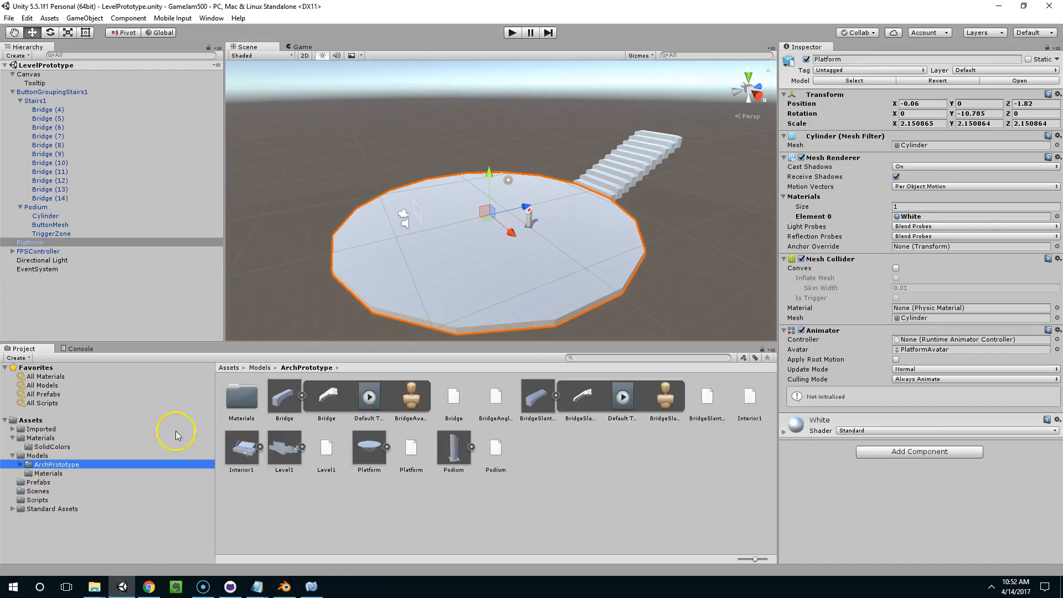
{"action": "left_click_drag", "start_coordinate": [242, 457], "coordinate": [523, 204]}
{"action": "middle_click_drag", "start_coordinate": [523, 204], "coordinate": [434, 204]}
{"action": "left_click", "coordinate": [437, 204]}
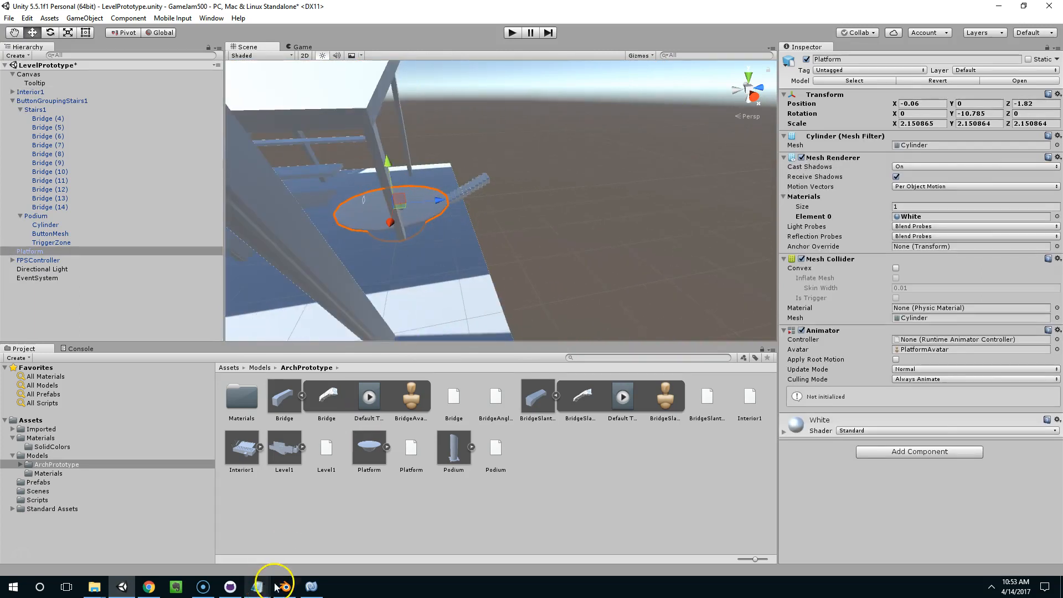
Switch to Blender and rotate all selected hall objects 180° about the global Z axis in Object Mode.
{"action": "left_click", "coordinate": [283, 587]}
{"action": "key", "text": "Tab"}
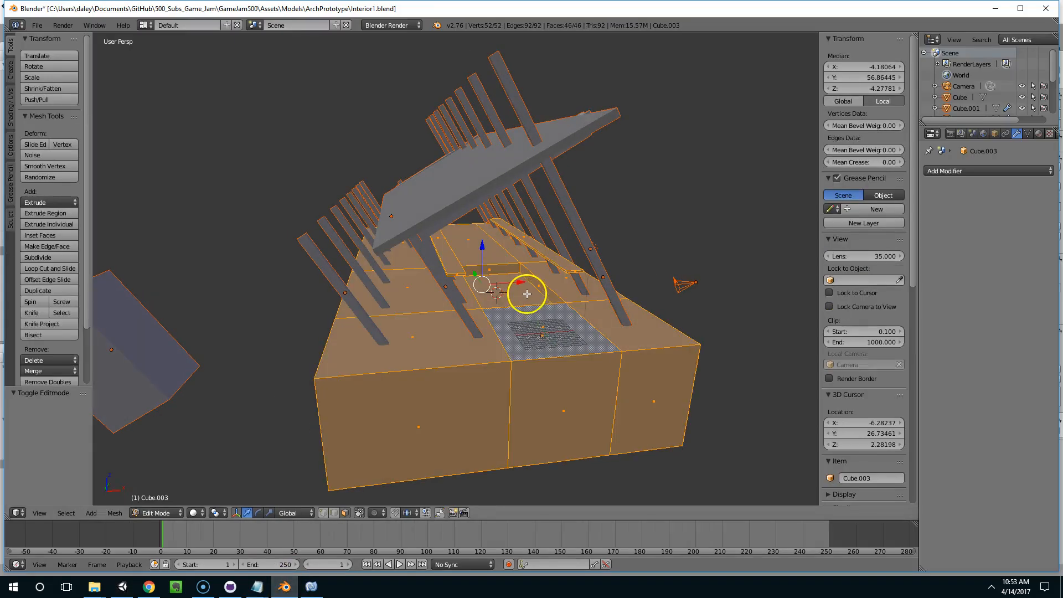
{"action": "mouse_move", "coordinate": [607, 278]}
{"action": "middle_mouse_down"}
{"action": "mouse_move", "coordinate": [583, 279]}
{"action": "mouse_move", "coordinate": [607, 280]}
{"action": "middle_mouse_up"}
{"action": "key", "text": "Tab"}
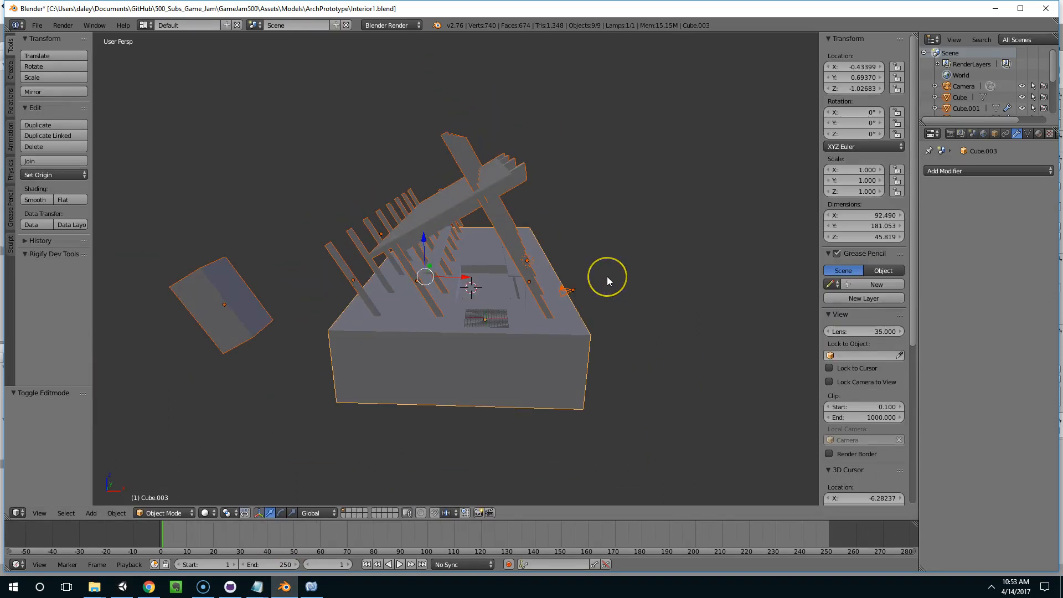
{"action": "type", "text": "r"}
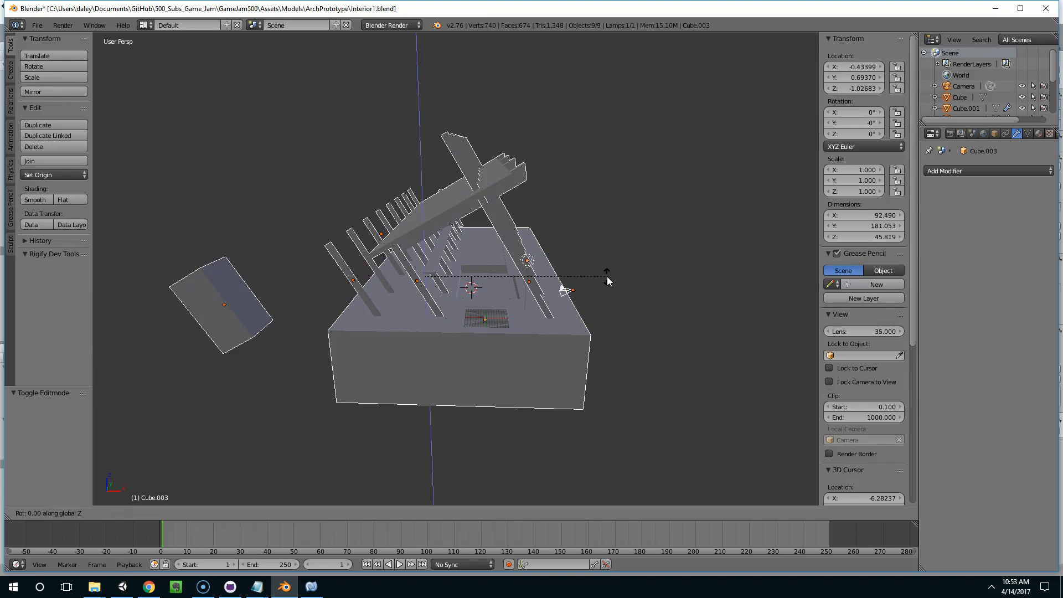
{"action": "type", "text": "180"}
{"action": "key", "text": "Return"}
Move all selected objects so the floor slab is located at about X -1.895, Y 1.574, Z -1.027.
{"action": "scroll", "coordinate": [606, 277], "scroll_direction": "up", "scroll_amount": 5}
{"action": "middle_click_drag", "start_coordinate": [606, 277], "coordinate": [595, 246]}
{"action": "left_click_drag", "start_coordinate": [464, 288], "coordinate": [476, 292]}
{"action": "middle_click_drag", "start_coordinate": [476, 292], "coordinate": [656, 338]}
{"action": "left_click_drag", "start_coordinate": [401, 337], "coordinate": [345, 326]}
Try to apply rotation and scale to all selected objects.
{"action": "key", "text": "ctrl+a"}
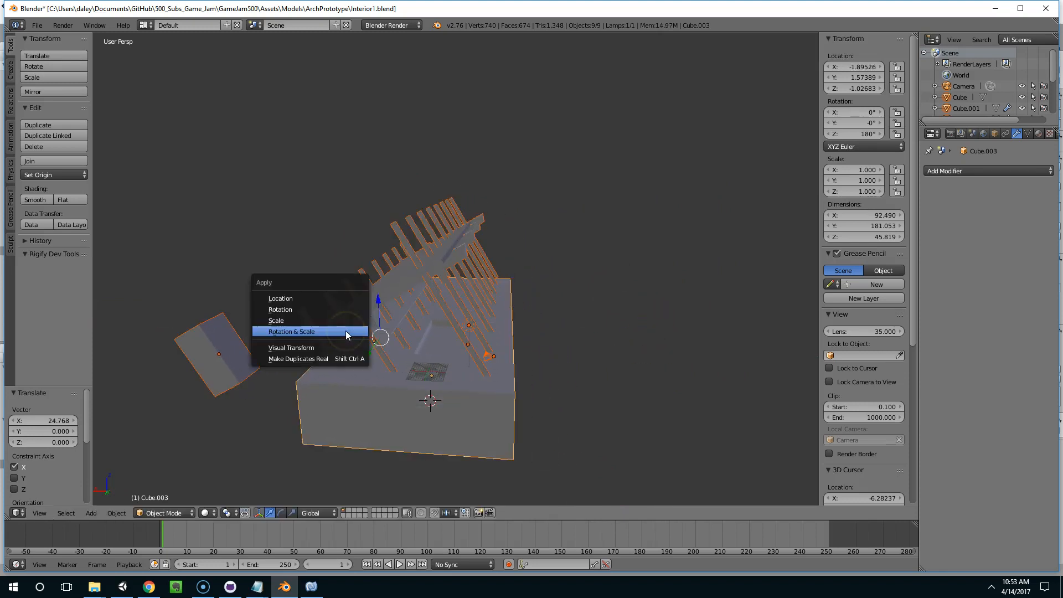
{"action": "left_click", "coordinate": [346, 332]}
{"action": "middle_click_drag", "start_coordinate": [347, 332], "coordinate": [523, 290]}
{"action": "key", "text": "ctrl+z"}
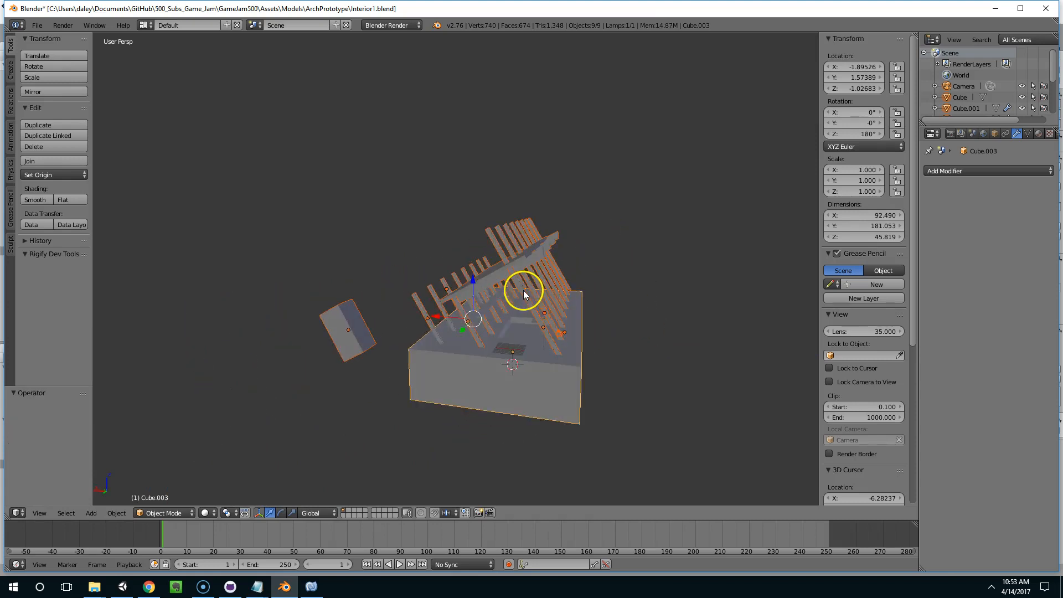
Check the floor slab mesh in Edit Mode, return to Object Mode and save over the existing Interior1.blend.
{"action": "key", "text": "Tab"}
{"action": "scroll", "coordinate": [523, 290], "scroll_direction": "up", "scroll_amount": 2}
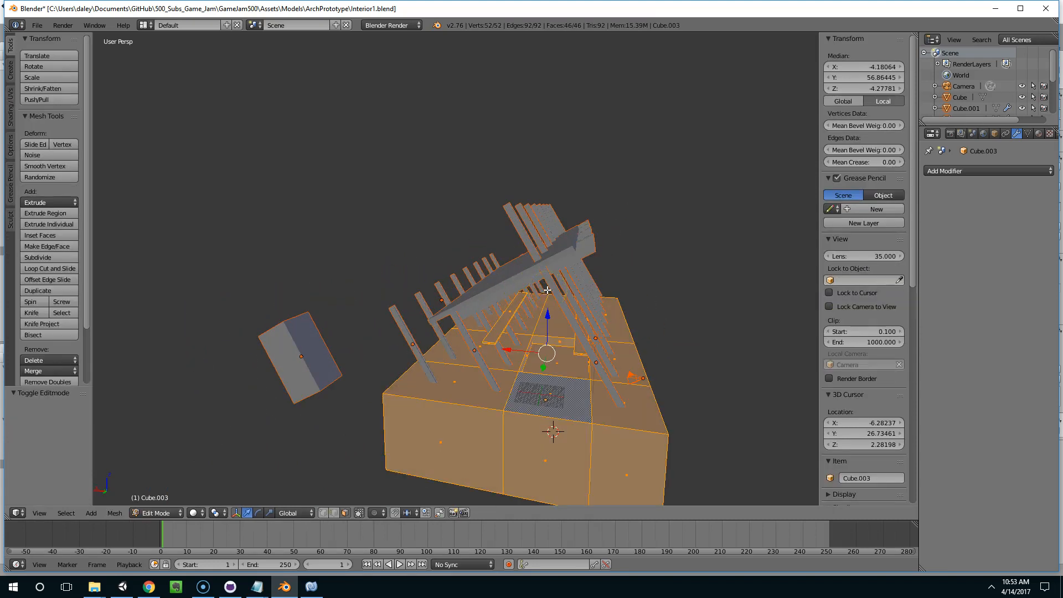
{"action": "key", "text": "Tab"}
{"action": "middle_click_drag", "start_coordinate": [678, 270], "coordinate": [574, 308]}
{"action": "key", "text": "ctrl+s"}
{"action": "left_click", "coordinate": [576, 310]}
Switch to Unity and delete the round Platform from the scene.
{"action": "left_click", "coordinate": [122, 586]}
{"action": "right_click_drag", "start_coordinate": [460, 274], "coordinate": [560, 193]}
{"action": "right_click_drag", "start_coordinate": [433, 302], "coordinate": [505, 244]}
{"action": "key", "text": "Delete"}
{"action": "left_click", "coordinate": [470, 244]}
{"action": "middle_click_drag", "start_coordinate": [470, 245], "coordinate": [326, 247]}
Move the FPSController on the hall floor to about X 0.438, Y 1.25, Z -5.54.
{"action": "left_click", "coordinate": [280, 242]}
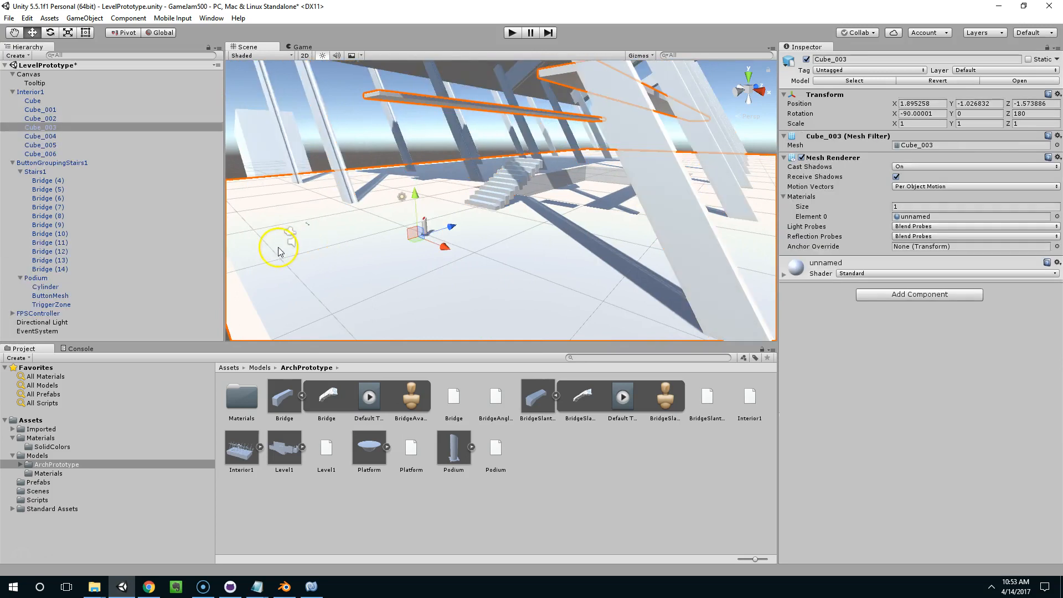
{"action": "left_click", "coordinate": [284, 244]}
{"action": "left_click", "coordinate": [336, 233]}
{"action": "left_click_drag", "start_coordinate": [336, 233], "coordinate": [394, 230]}
{"action": "right_click_drag", "start_coordinate": [393, 230], "coordinate": [576, 247]}
{"action": "middle_click_drag", "start_coordinate": [576, 247], "coordinate": [458, 235]}
{"action": "left_click_drag", "start_coordinate": [424, 221], "coordinate": [434, 213]}
{"action": "right_click_drag", "start_coordinate": [434, 213], "coordinate": [455, 240]}
{"action": "middle_click_drag", "start_coordinate": [456, 239], "coordinate": [437, 224]}
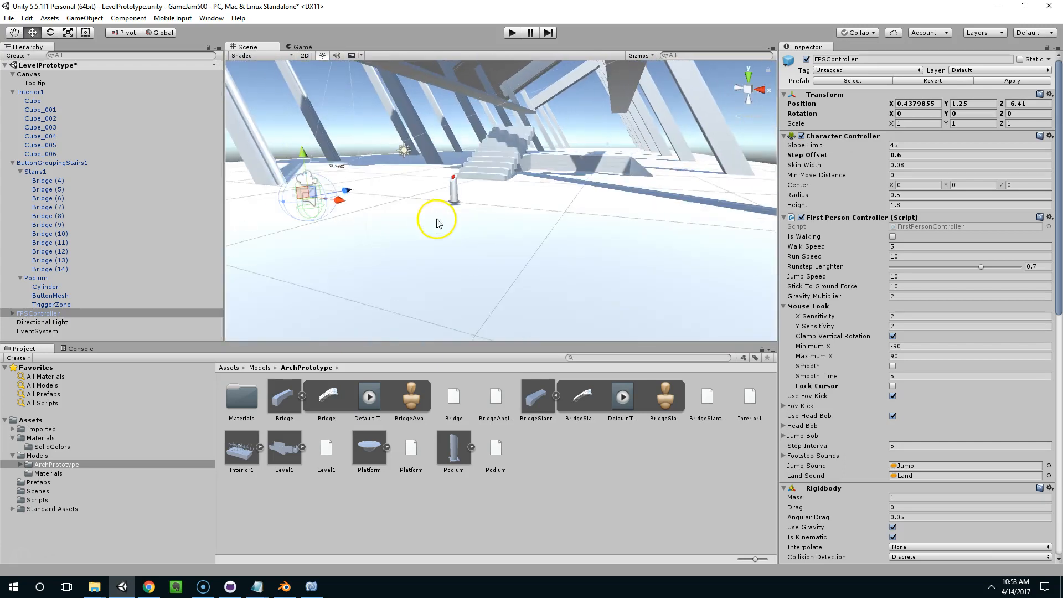
{"action": "left_click_drag", "start_coordinate": [349, 195], "coordinate": [340, 192]}
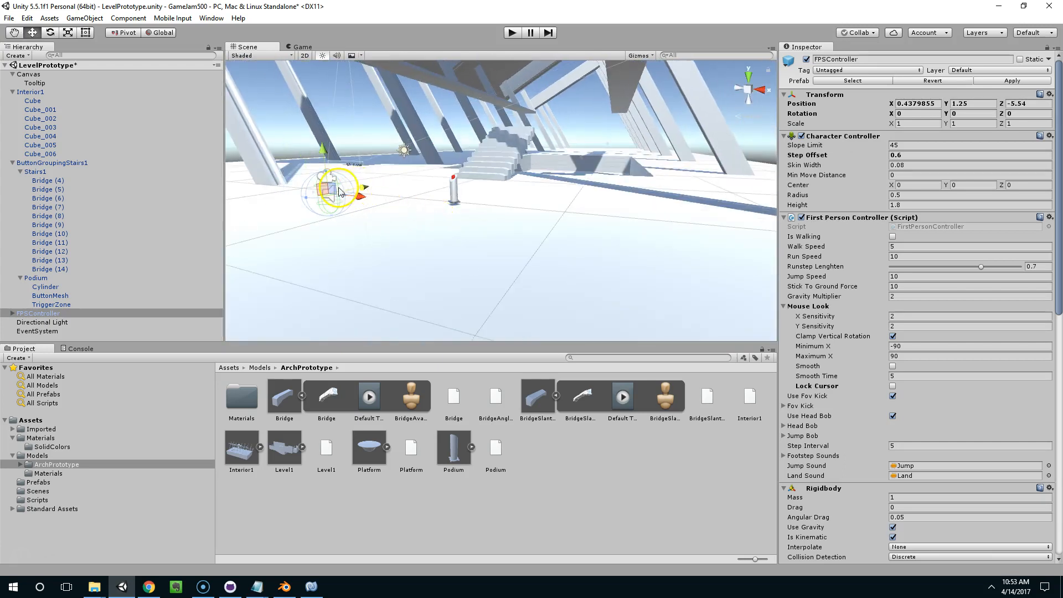
Deactivate the Tooltip text object under the Canvas.
{"action": "left_click", "coordinate": [13, 313]}
{"action": "left_click", "coordinate": [30, 323]}
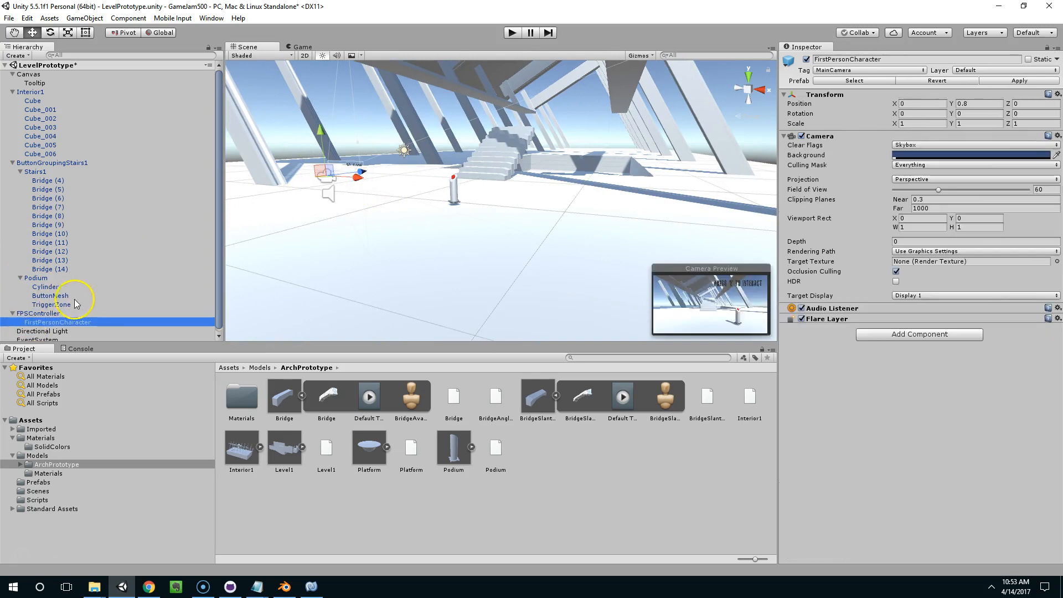
{"action": "left_click", "coordinate": [34, 83]}
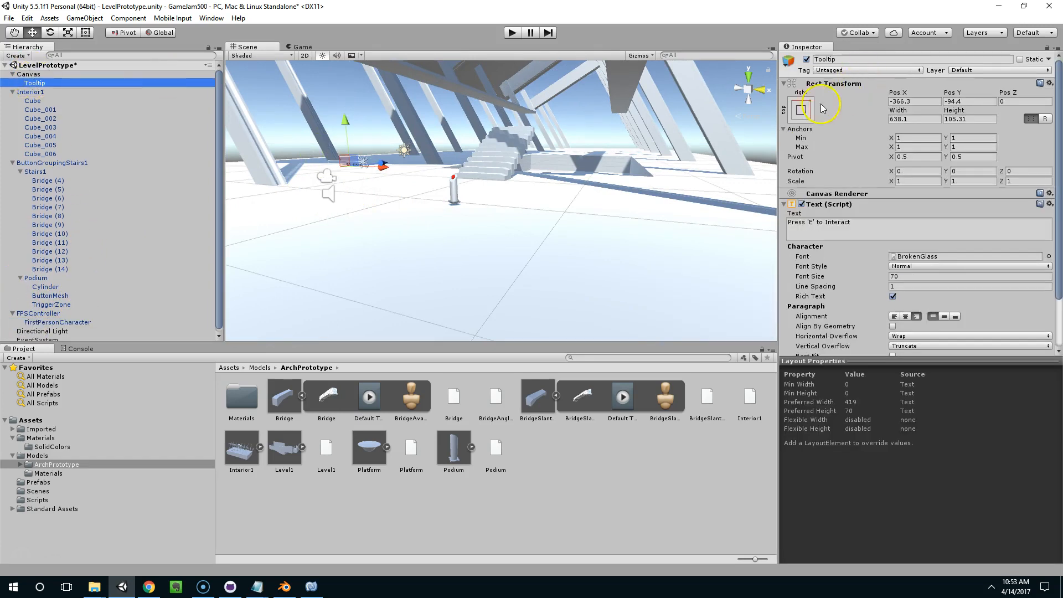
{"action": "left_click", "coordinate": [809, 60]}
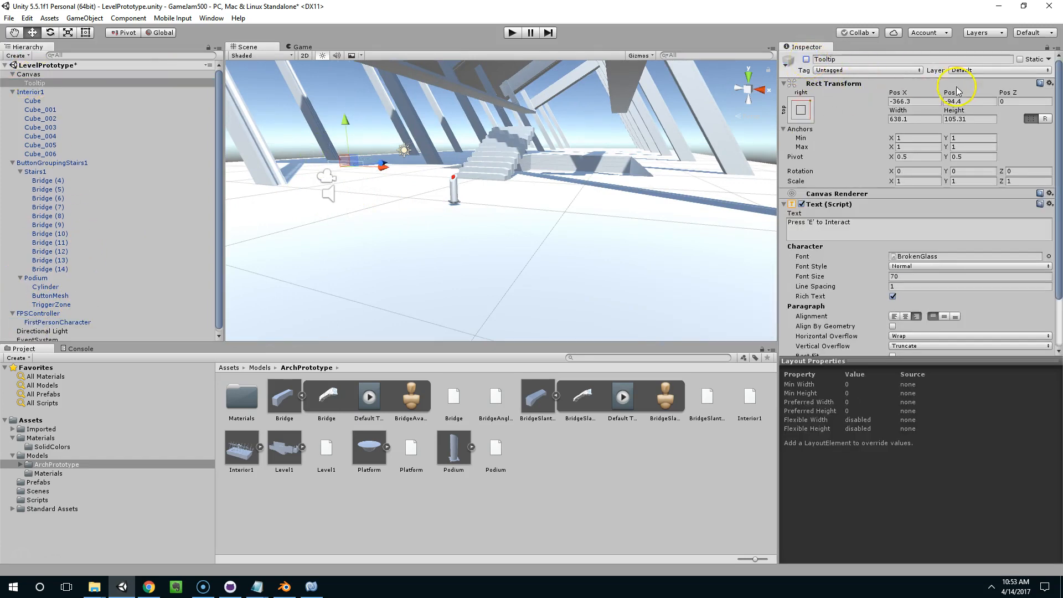
Create prefabs of the Canvas and the FPSController in the Prefabs folder.
{"action": "left_click", "coordinate": [29, 74]}
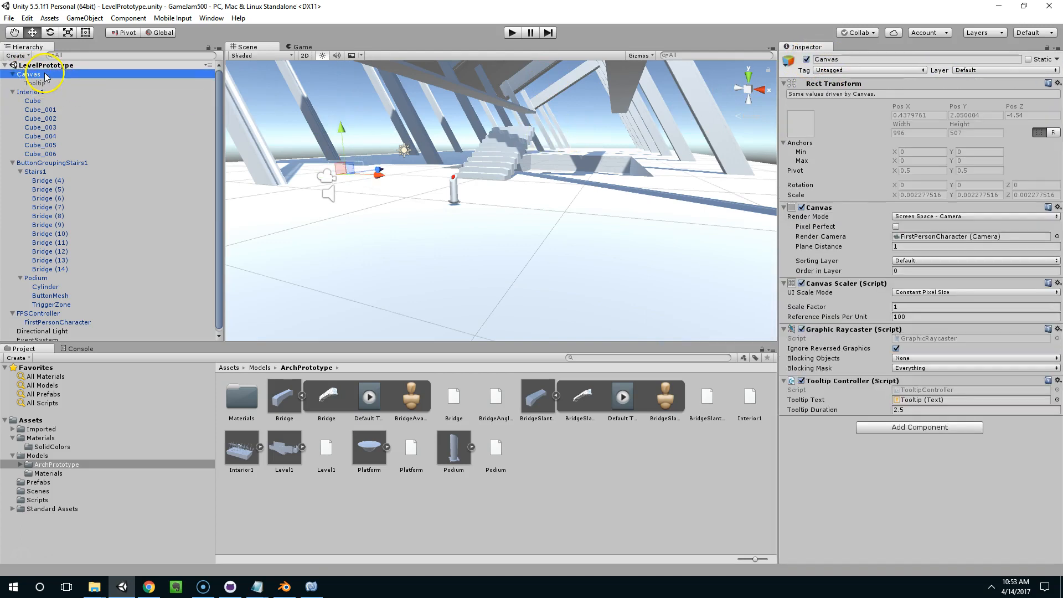
{"action": "left_click_drag", "start_coordinate": [52, 73], "coordinate": [44, 483]}
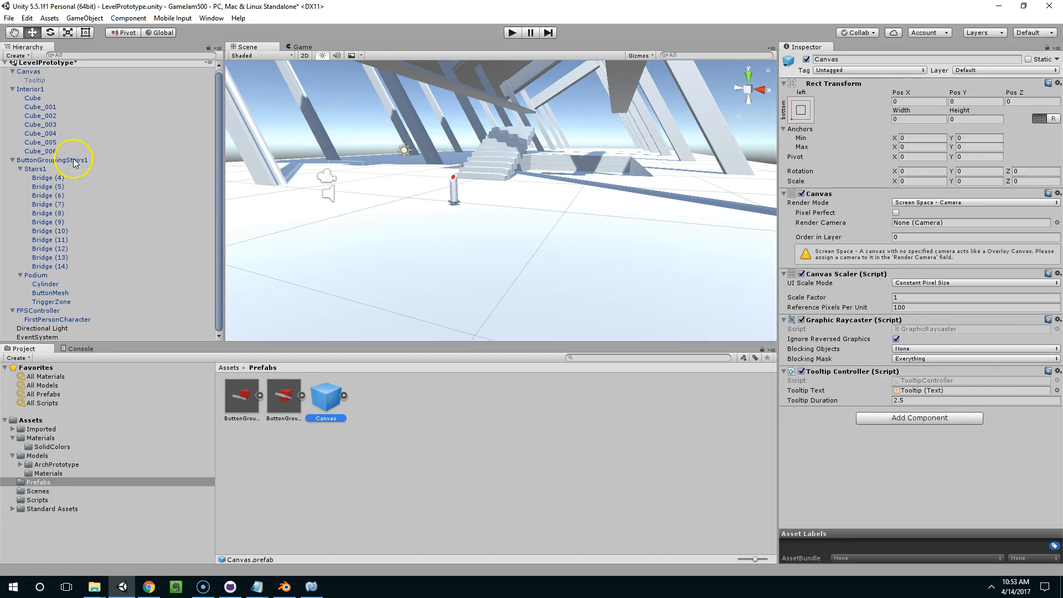
{"action": "left_click_drag", "start_coordinate": [30, 318], "coordinate": [470, 389]}
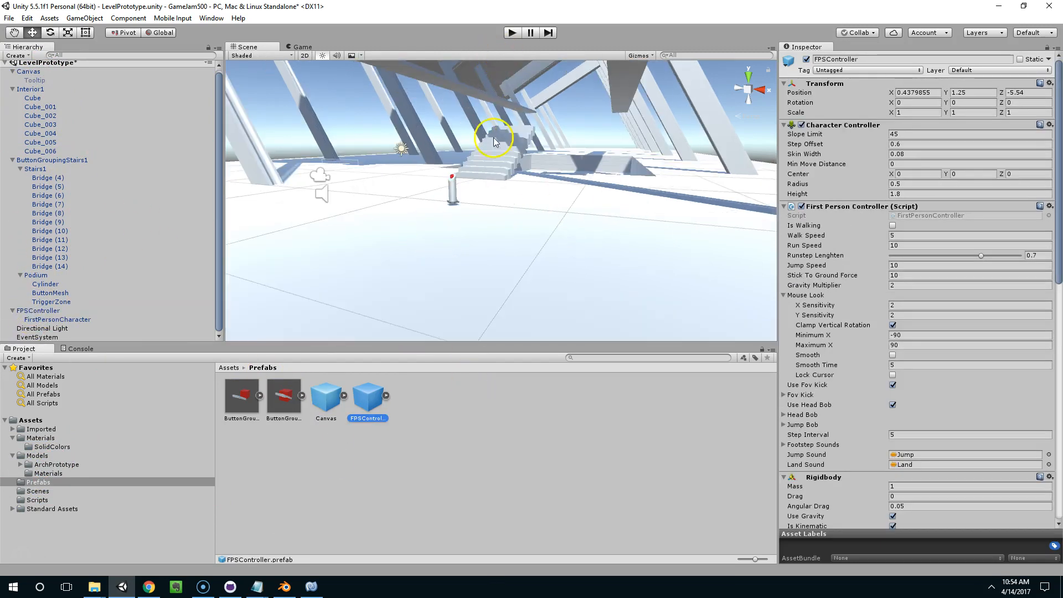
Playtest the level briefly to check how the player behaves on the hall floor, and stop the game.
{"action": "middle_click_drag", "start_coordinate": [493, 142], "coordinate": [556, 183]}
{"action": "left_click", "coordinate": [510, 33]}
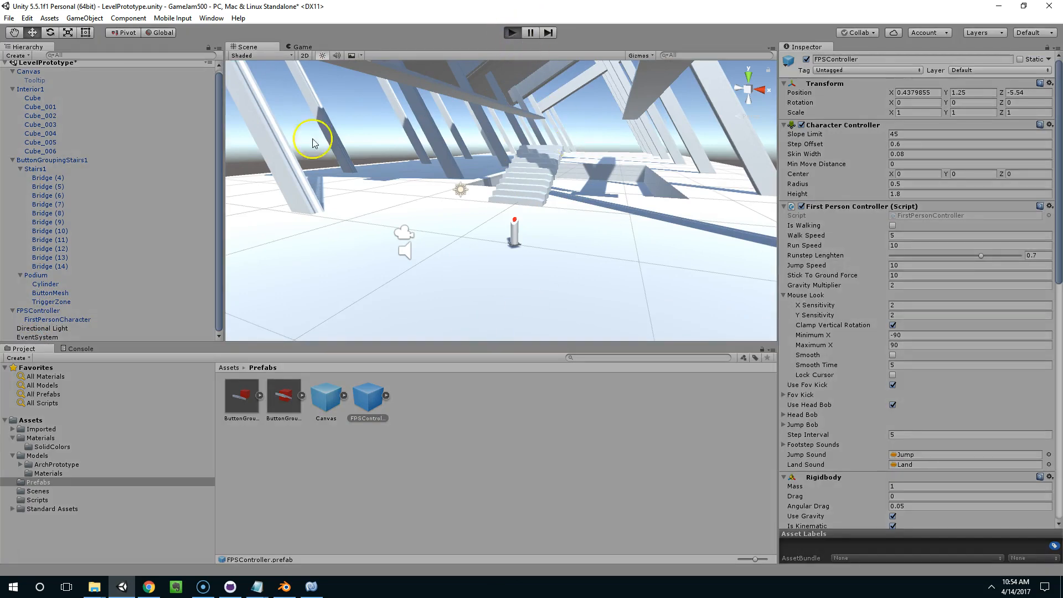
{"action": "left_click", "coordinate": [515, 33]}
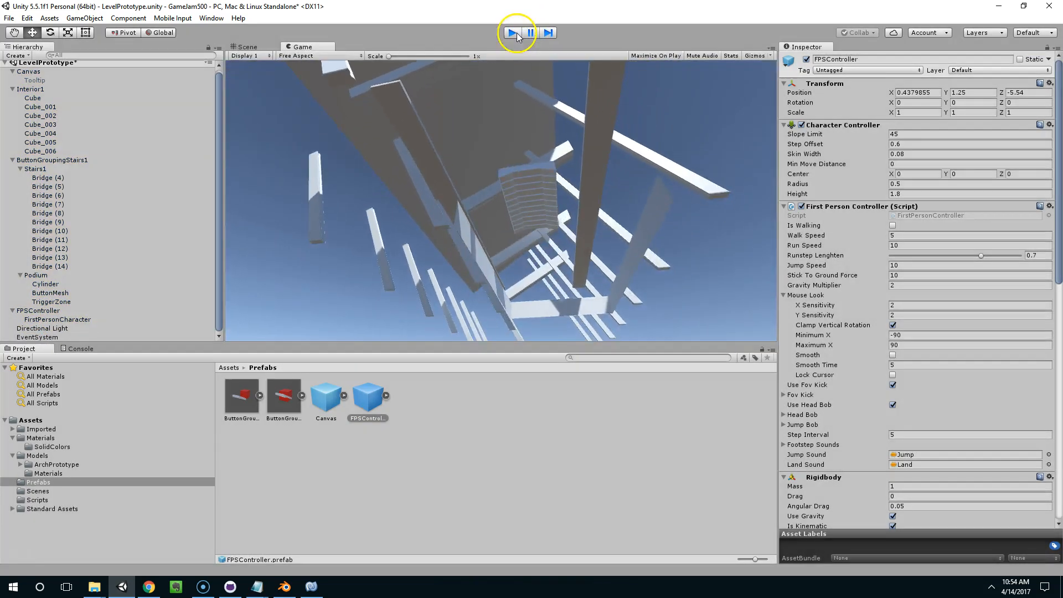
Enable Generate Colliders in the import settings of the Interior1 model in the ArchPrototype folder and apply the change.
{"action": "left_click", "coordinate": [510, 239]}
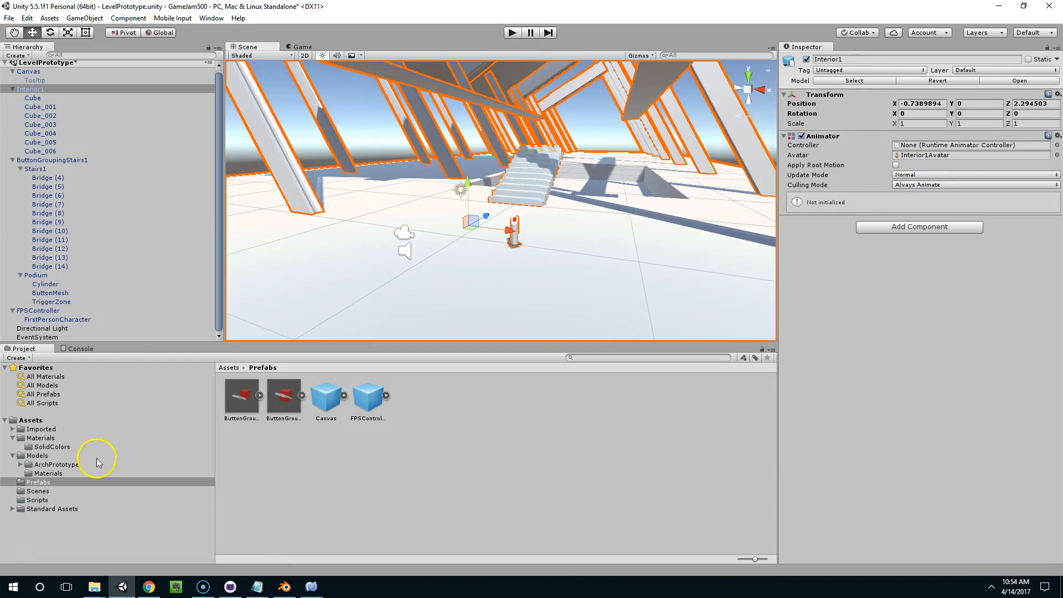
{"action": "left_click", "coordinate": [53, 464]}
{"action": "left_click", "coordinate": [281, 451]}
{"action": "left_click", "coordinate": [241, 448]}
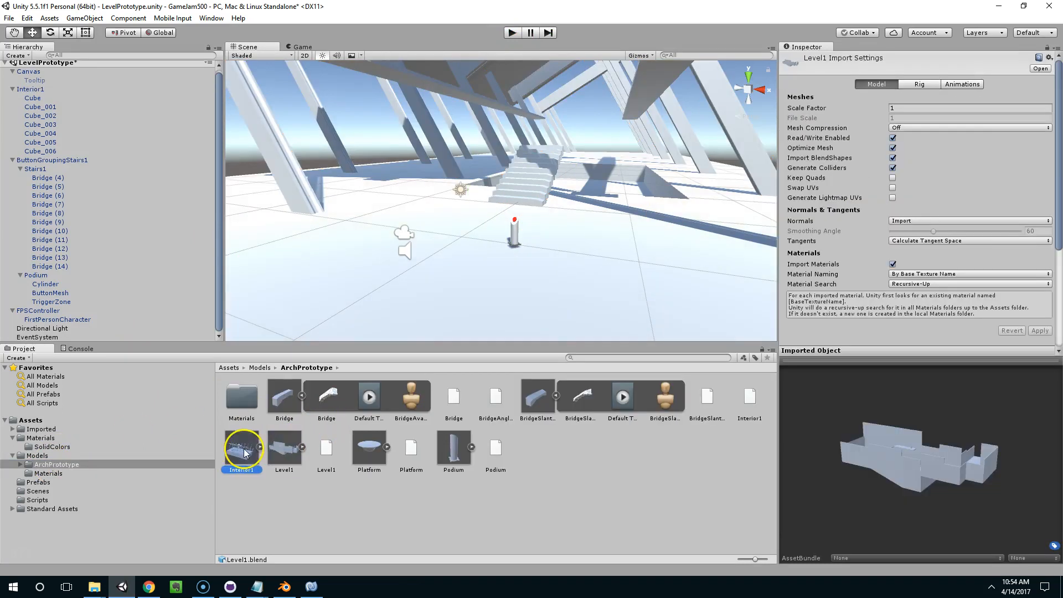
{"action": "scroll", "coordinate": [947, 253], "scroll_direction": "down", "scroll_amount": 2}
{"action": "scroll", "coordinate": [914, 211], "scroll_direction": "up", "scroll_amount": 2}
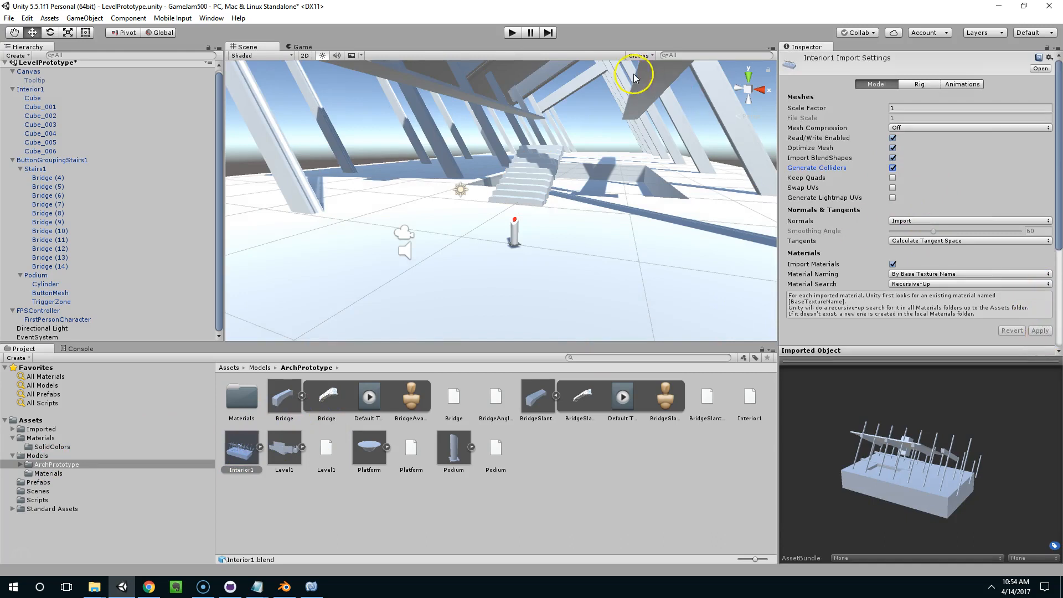
Playtest the level by walking through the hall around the stairs and floor pit, and stop the game.
{"action": "left_click", "coordinate": [511, 33]}
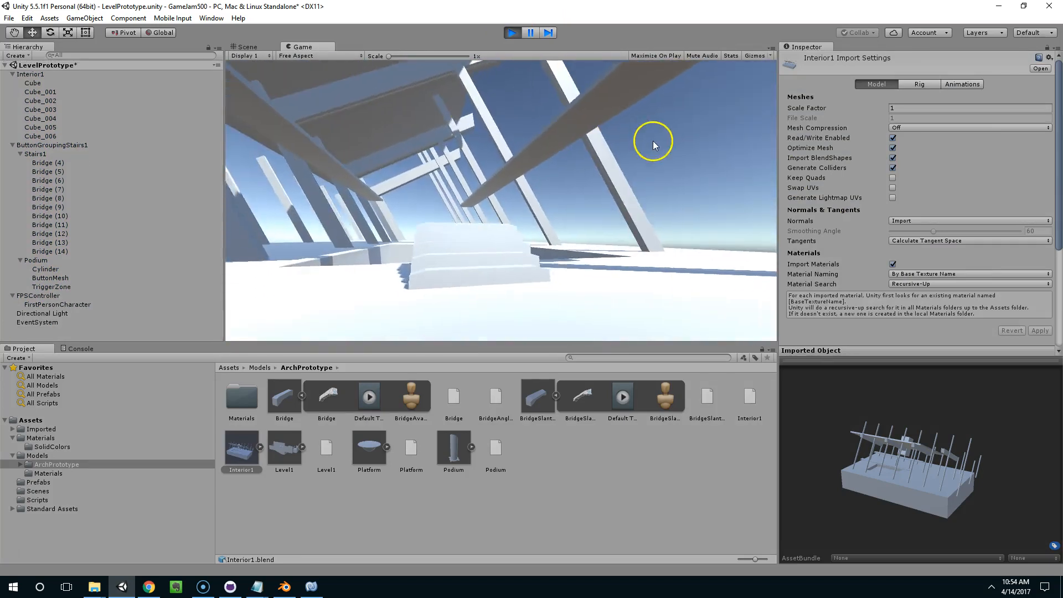
{"action": "key", "text": "w"}
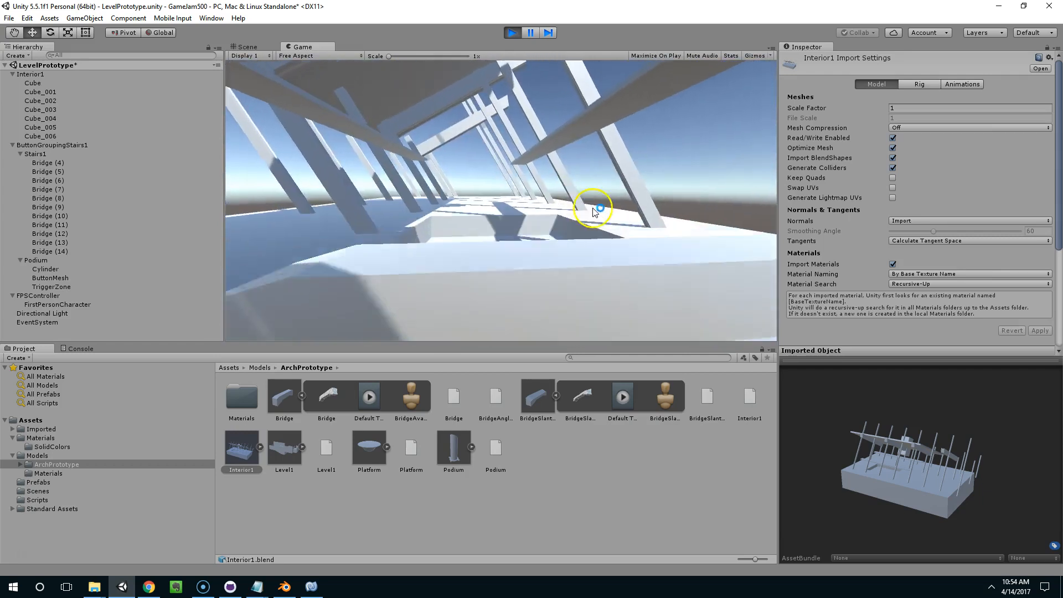
{"action": "key", "text": "w"}
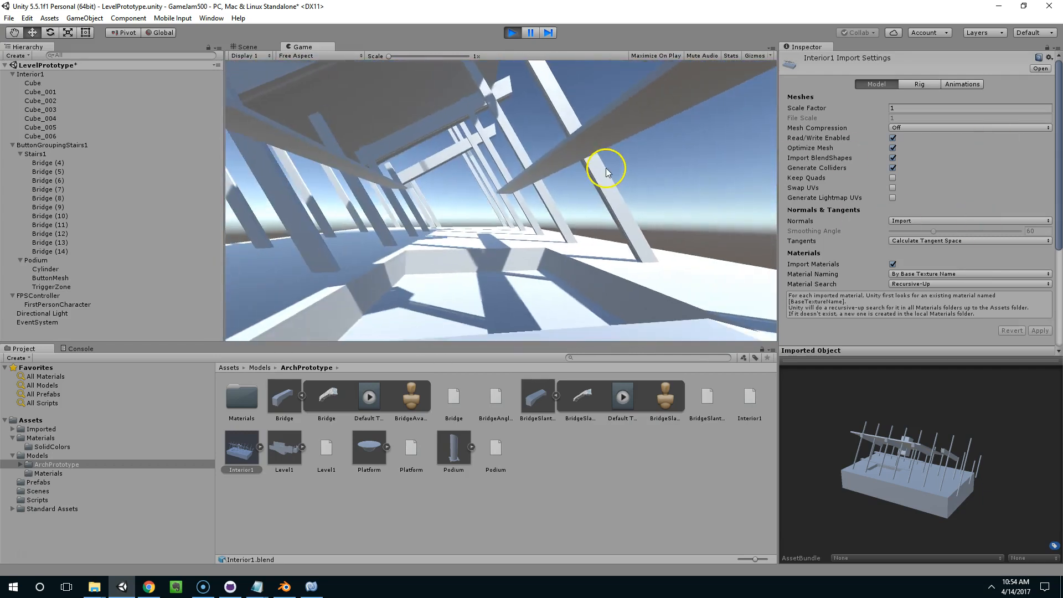
{"action": "key", "text": "w"}
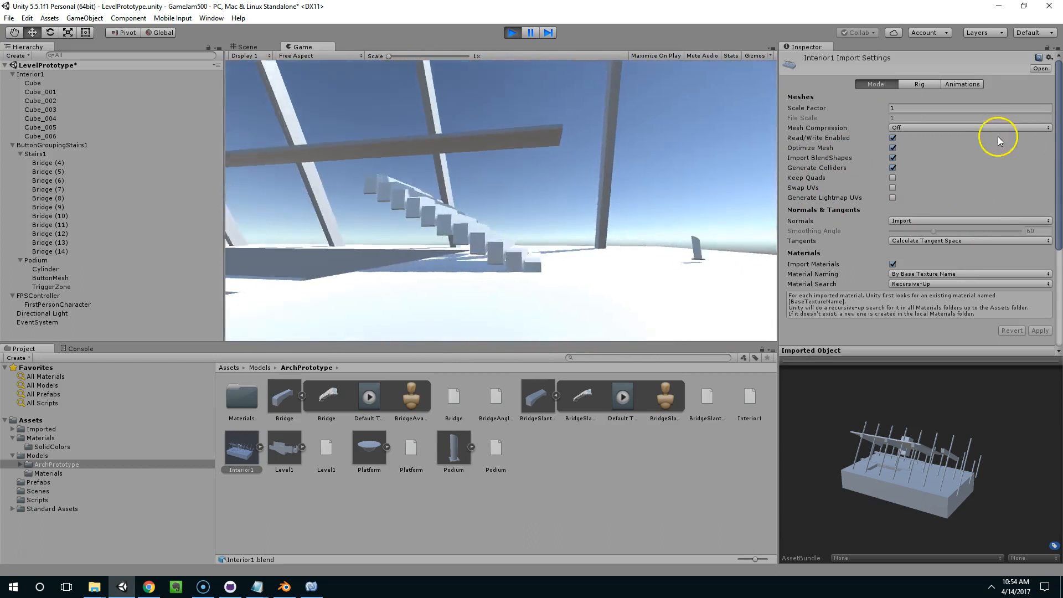
{"action": "key", "text": "w"}
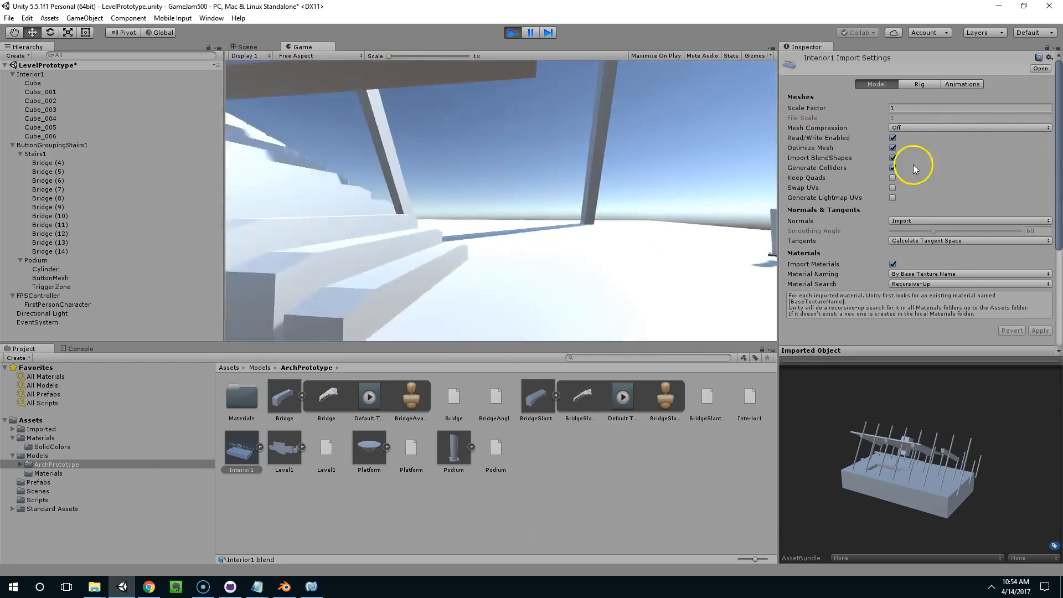
{"action": "key", "text": "w"}
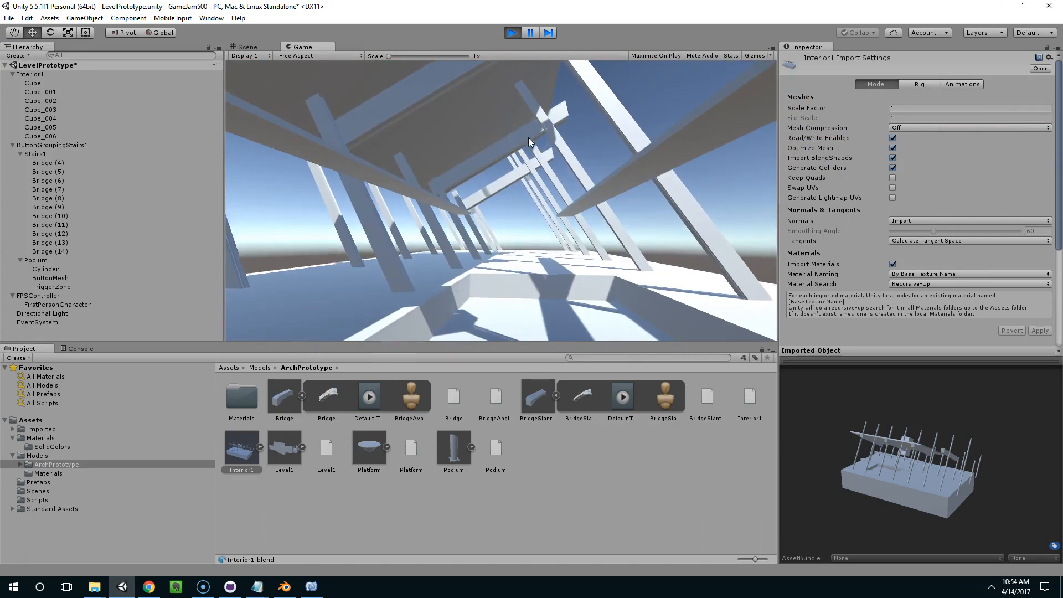
{"action": "left_click", "coordinate": [512, 33]}
Select the whole Podium object and lower it onto the hall floor at about Y -0.17.
{"action": "middle_click_drag", "start_coordinate": [553, 204], "coordinate": [509, 202]}
{"action": "left_click", "coordinate": [489, 145]}
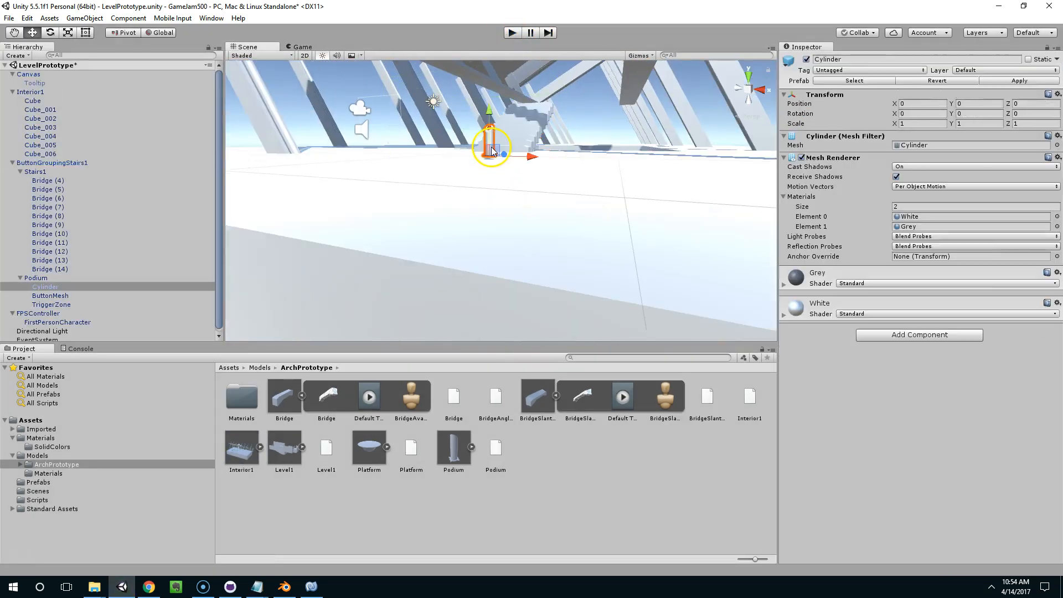
{"action": "key", "text": "f"}
{"action": "left_click_drag", "start_coordinate": [520, 187], "coordinate": [520, 197]}
{"action": "left_click", "coordinate": [53, 277]}
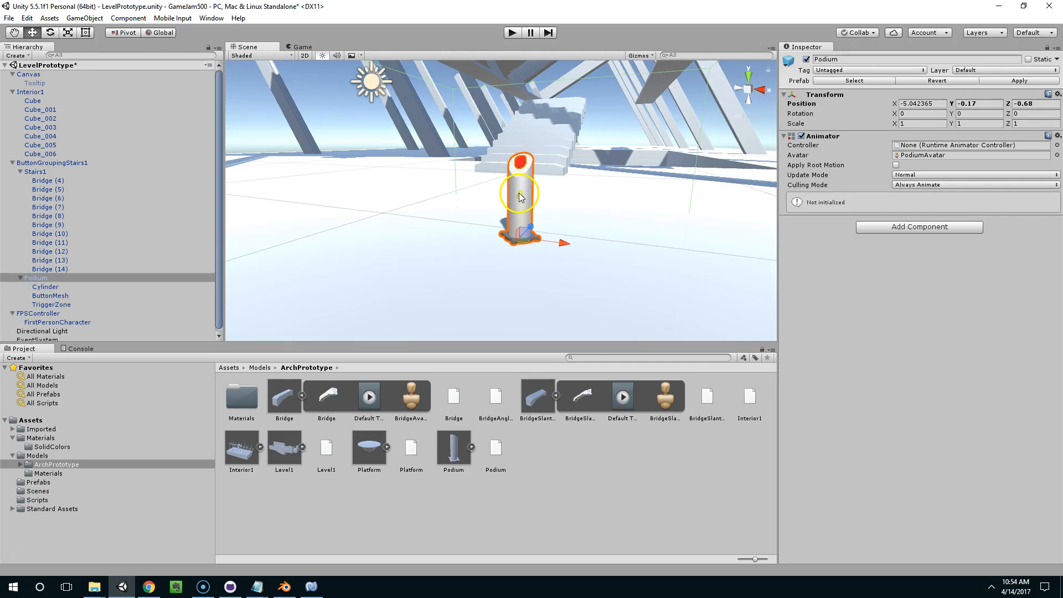
Lower the Podium slightly to Y -0.19, save the scene, and apply the ButtonGroupingStairs1 changes to its prefab.
{"action": "key", "text": "ctrl+s"}
{"action": "middle_click_drag", "start_coordinate": [520, 192], "coordinate": [519, 174]}
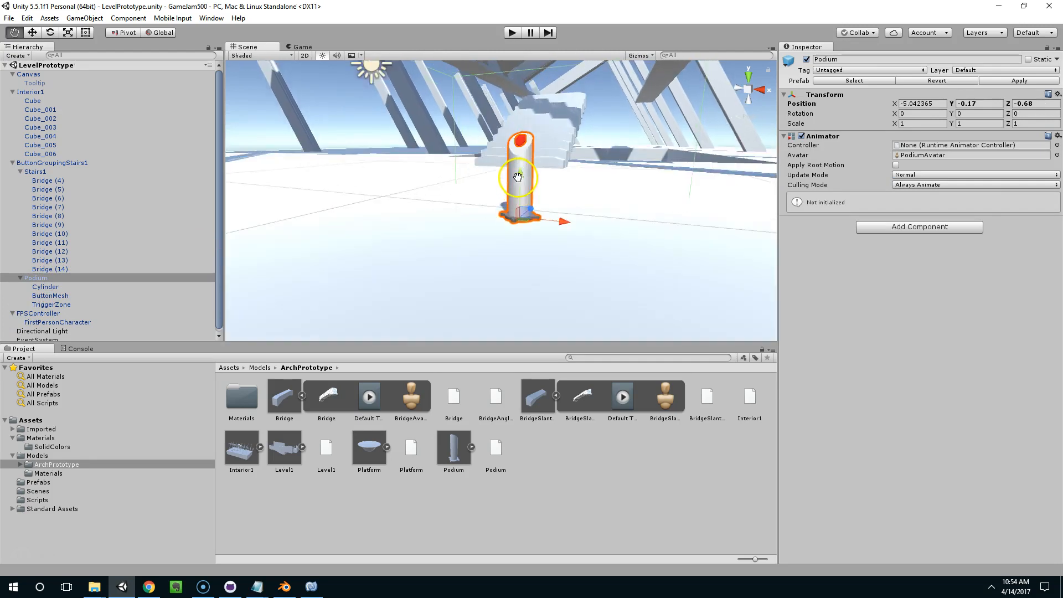
{"action": "scroll", "coordinate": [518, 173], "scroll_direction": "down", "scroll_amount": 5}
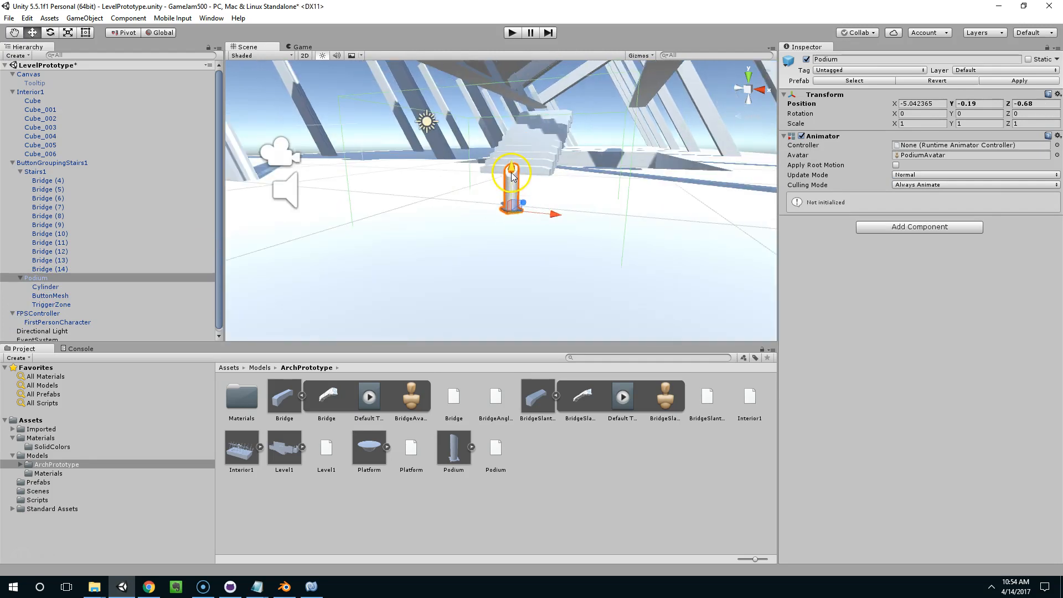
{"action": "left_click", "coordinate": [53, 164]}
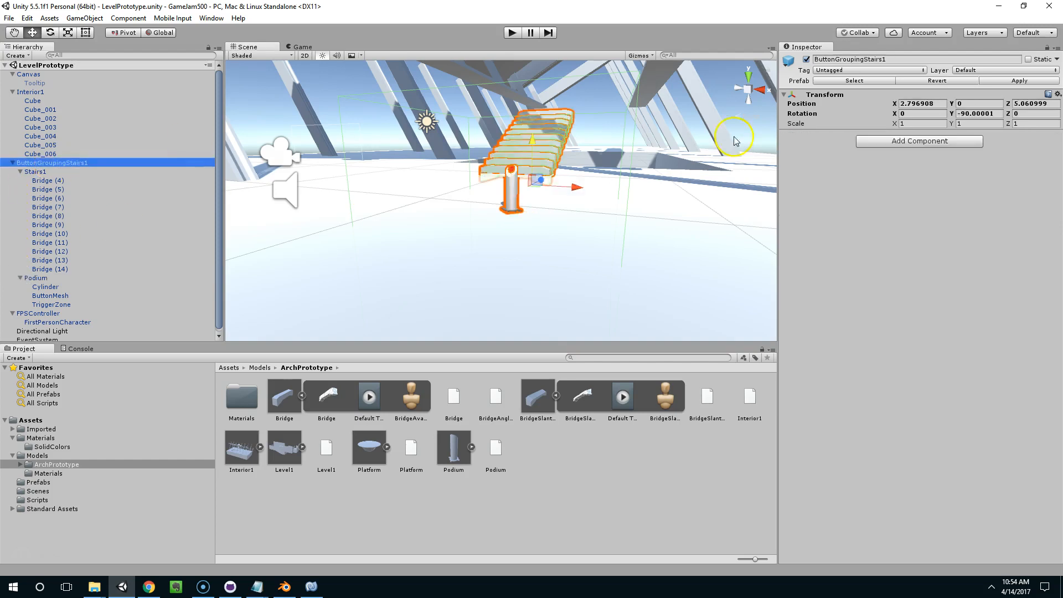
{"action": "left_click", "coordinate": [1036, 81]}
Select the whole Interior1 hall and shift it along the Z axis to about -7.66.
{"action": "right_click_drag", "start_coordinate": [476, 211], "coordinate": [287, 317]}
{"action": "right_click_drag", "start_coordinate": [374, 289], "coordinate": [396, 249]}
{"action": "left_click", "coordinate": [671, 176]}
{"action": "right_click_drag", "start_coordinate": [672, 176], "coordinate": [551, 268]}
{"action": "left_click", "coordinate": [633, 304]}
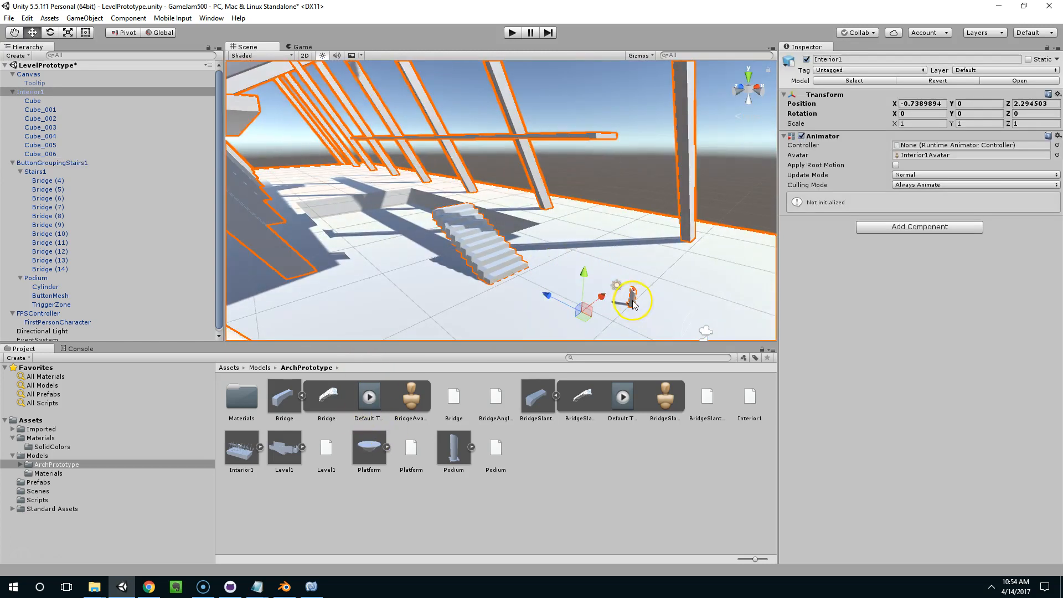
{"action": "left_click_drag", "start_coordinate": [550, 299], "coordinate": [634, 304]}
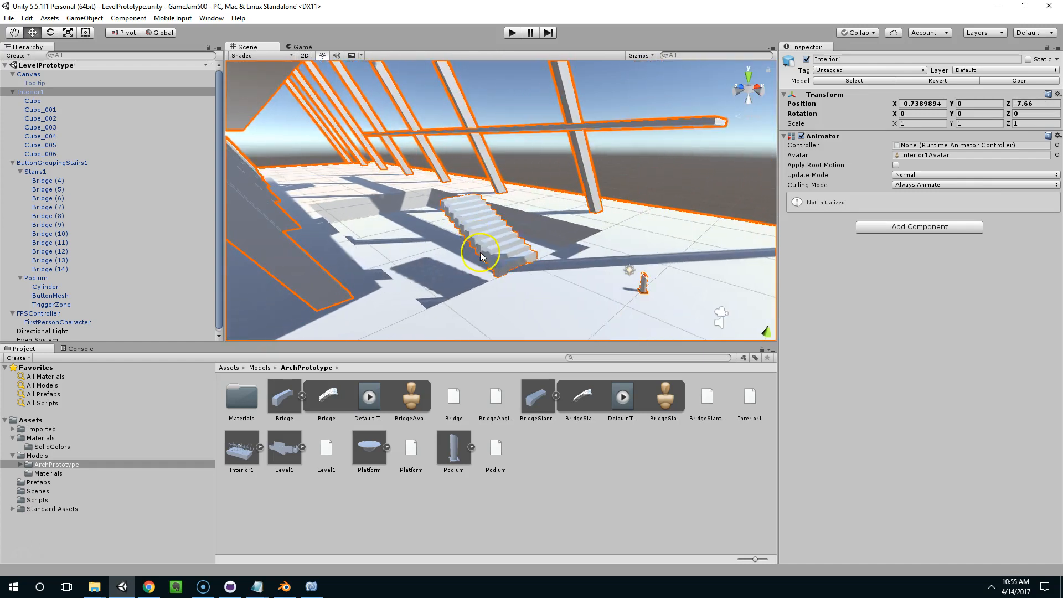
{"action": "left_click", "coordinate": [480, 251]}
{"action": "left_click_drag", "start_coordinate": [490, 256], "coordinate": [519, 208], "text": "alt"}
{"action": "left_click_drag", "start_coordinate": [556, 89], "coordinate": [557, 154]}
{"action": "key", "text": "ctrl+z"}
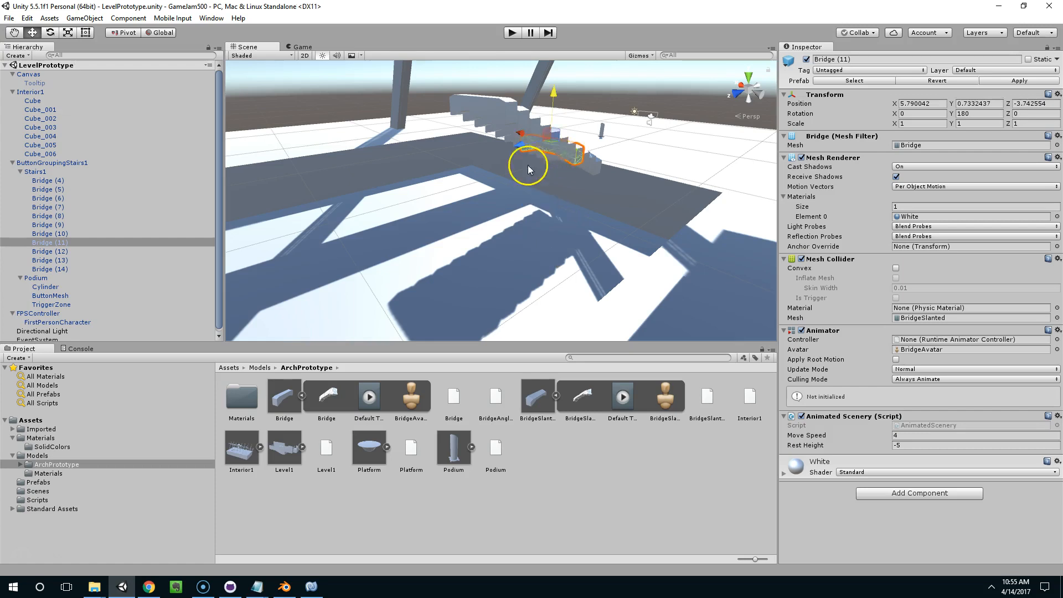
Set the Rest Height of Bridge (4) through Bridge (14) to -4 and apply the change to the ButtonGroupingStairs1 prefab.
{"action": "middle_click_drag", "start_coordinate": [527, 165], "coordinate": [486, 190]}
{"action": "left_click", "coordinate": [529, 147]}
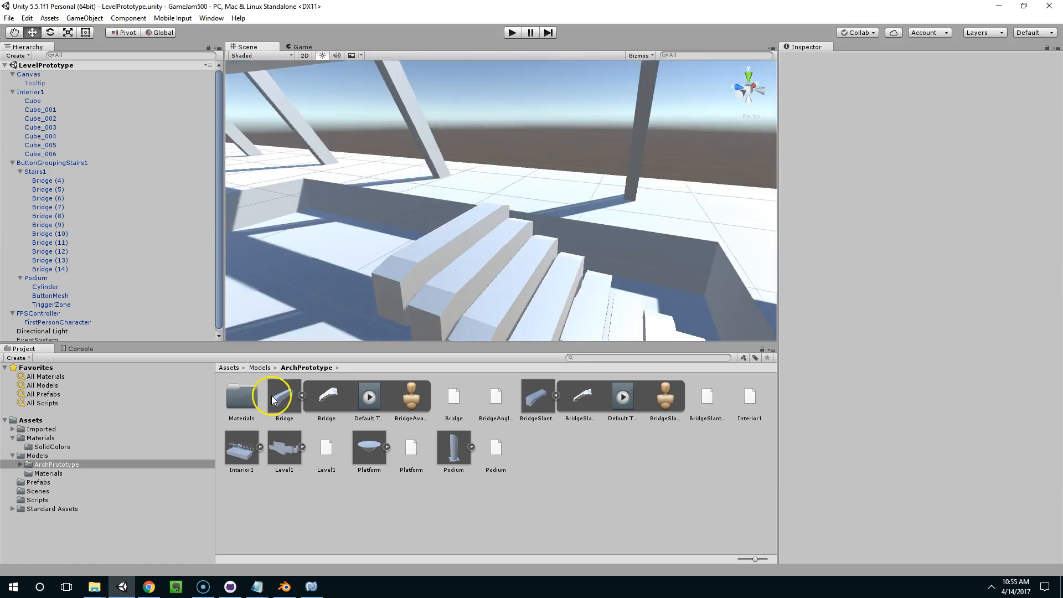
{"action": "left_click", "coordinate": [312, 586]}
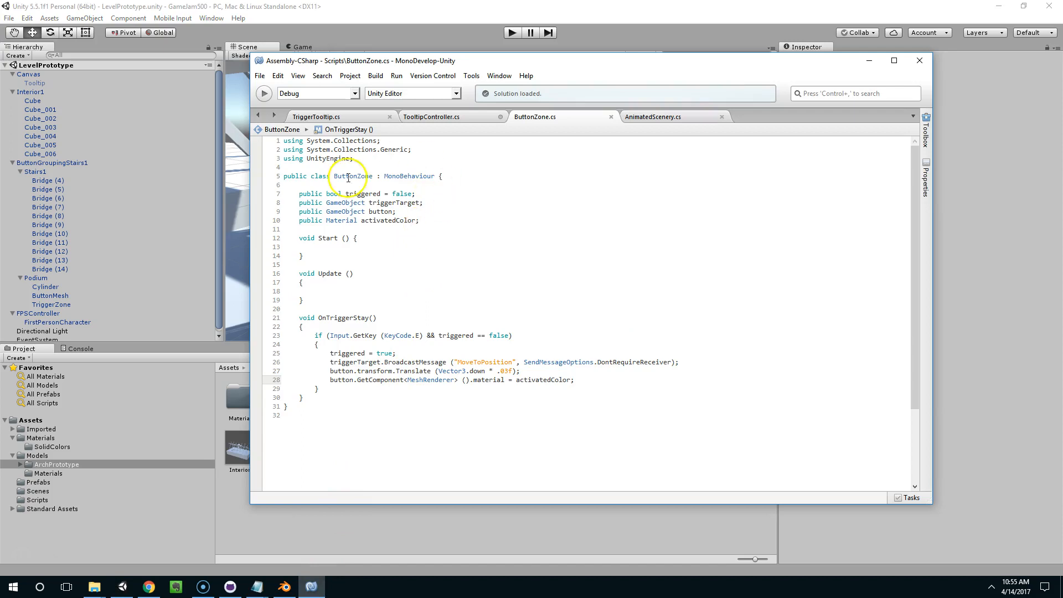
{"action": "left_click", "coordinate": [66, 181]}
{"action": "left_click", "coordinate": [56, 269], "text": "shift"}
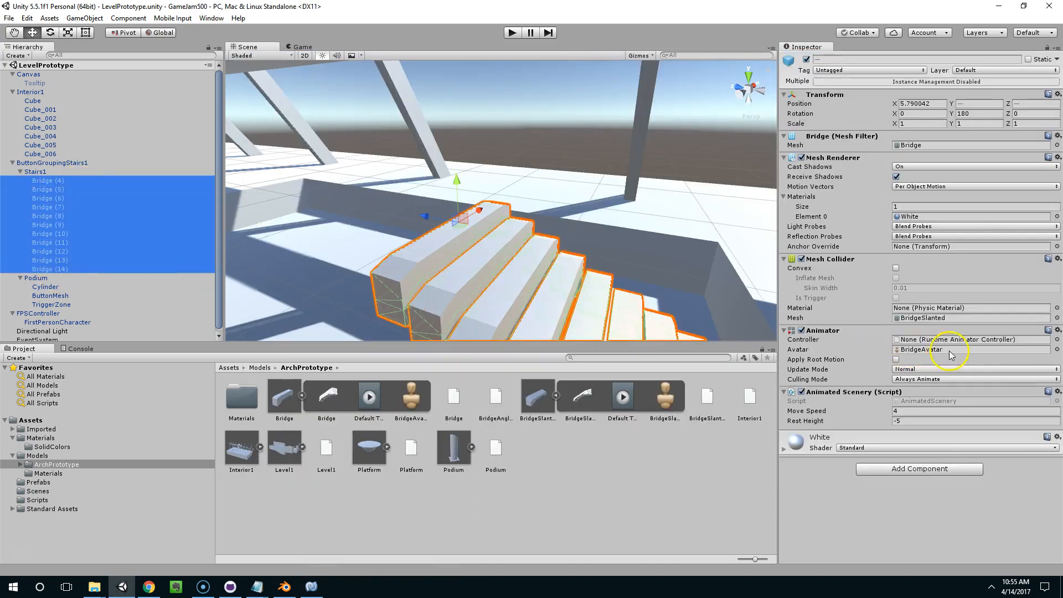
{"action": "left_click", "coordinate": [894, 421]}
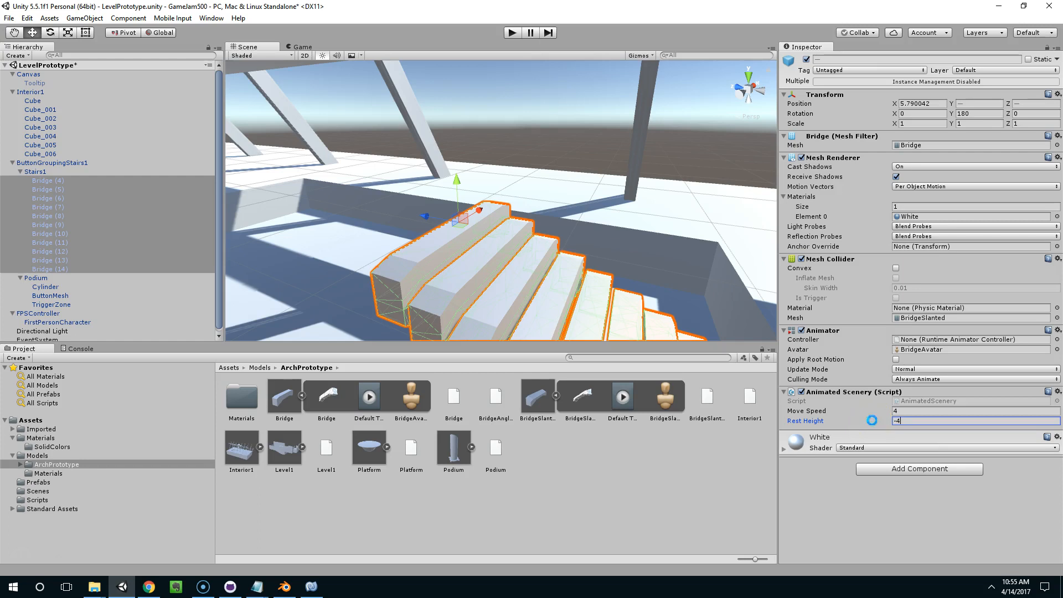
{"action": "left_click", "coordinate": [90, 161]}
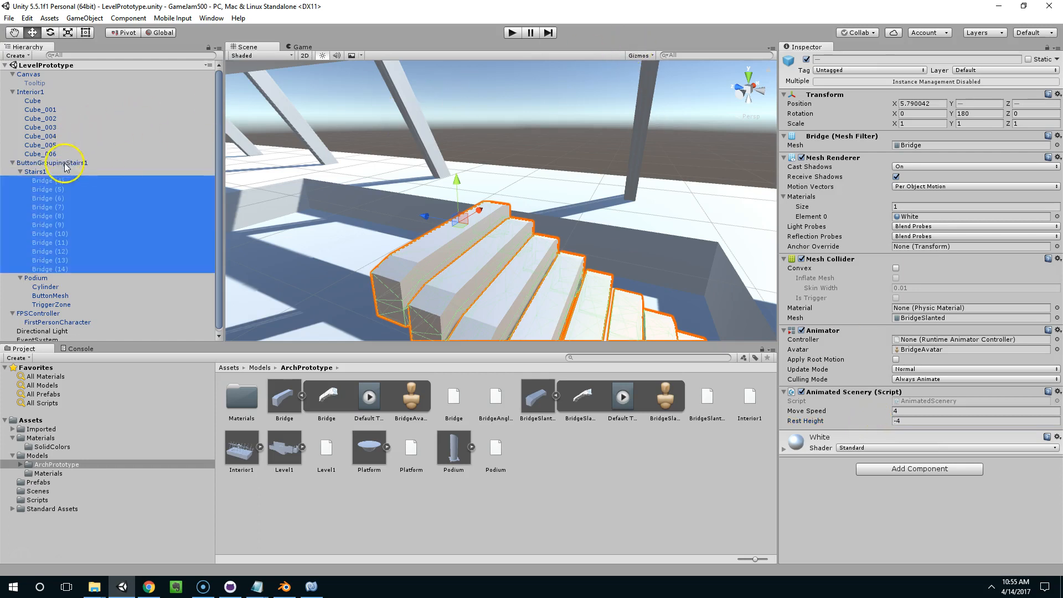
{"action": "left_click", "coordinate": [65, 165]}
{"action": "left_click", "coordinate": [1018, 81]}
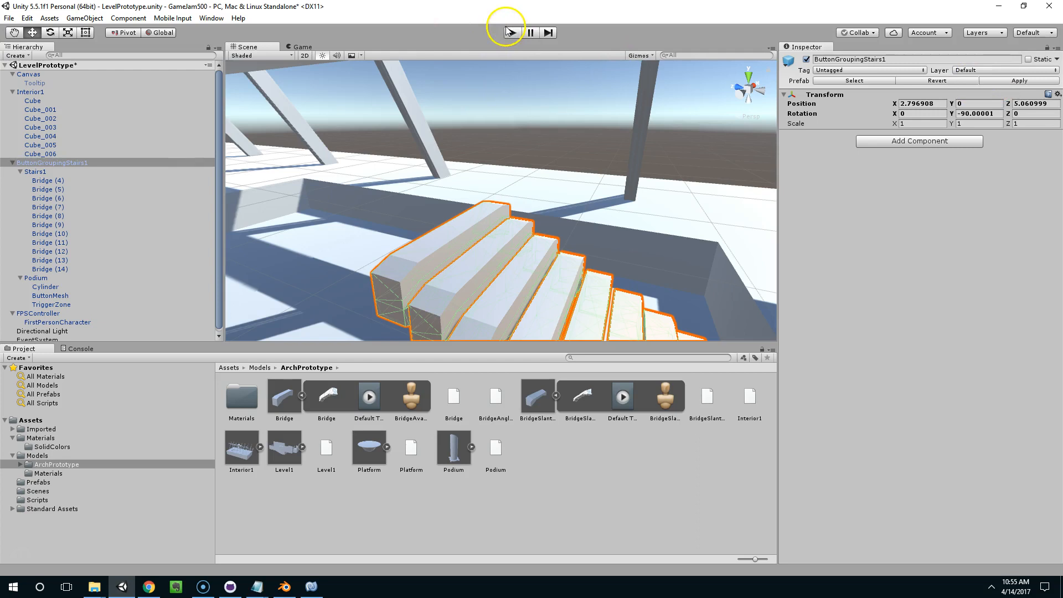
Playtest the level by activating the podium button and climbing the raised stairs, and stop the game.
{"action": "left_click", "coordinate": [509, 32]}
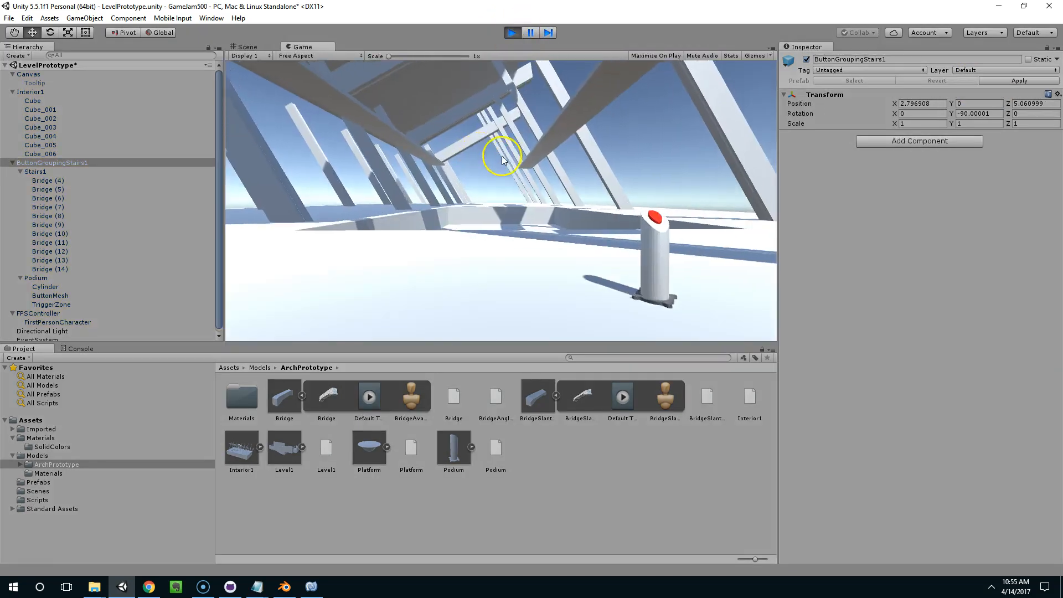
{"action": "key", "text": "w"}
{"action": "key", "text": "e"}
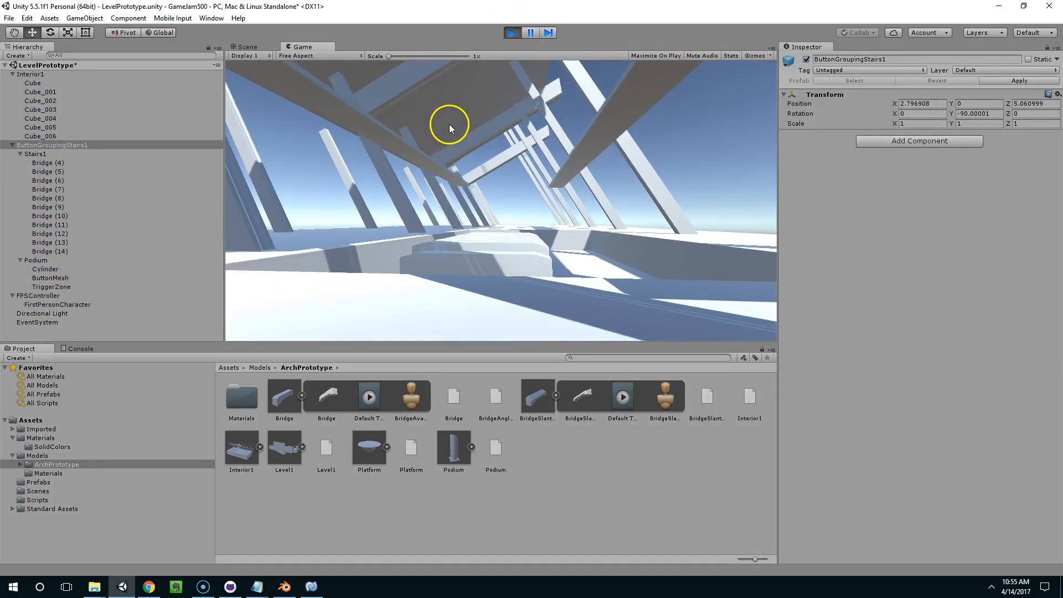
{"action": "key", "text": "w"}
{"action": "key", "text": "w"}
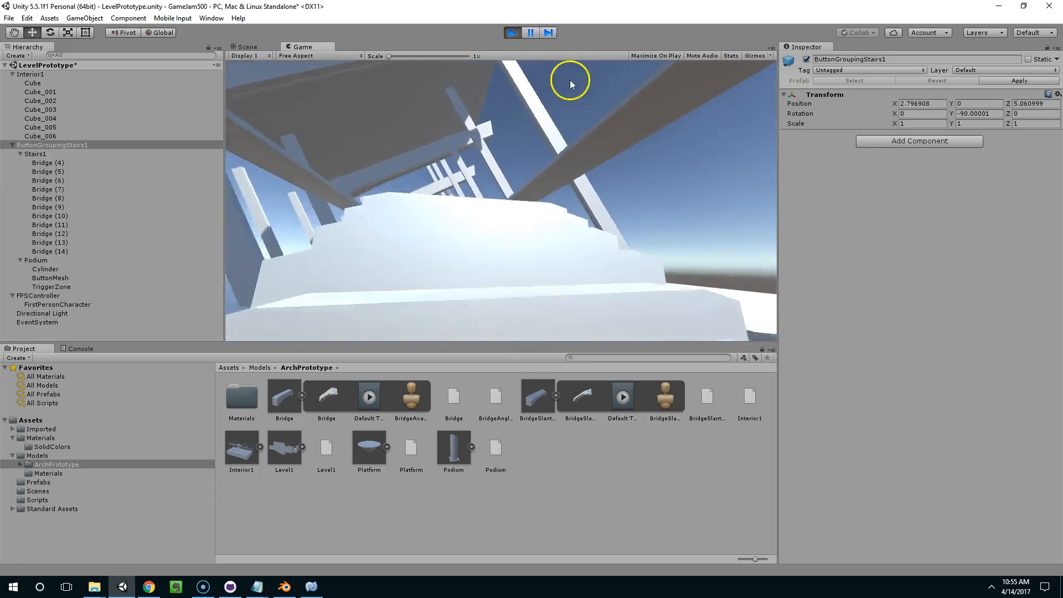
{"action": "key", "text": "w"}
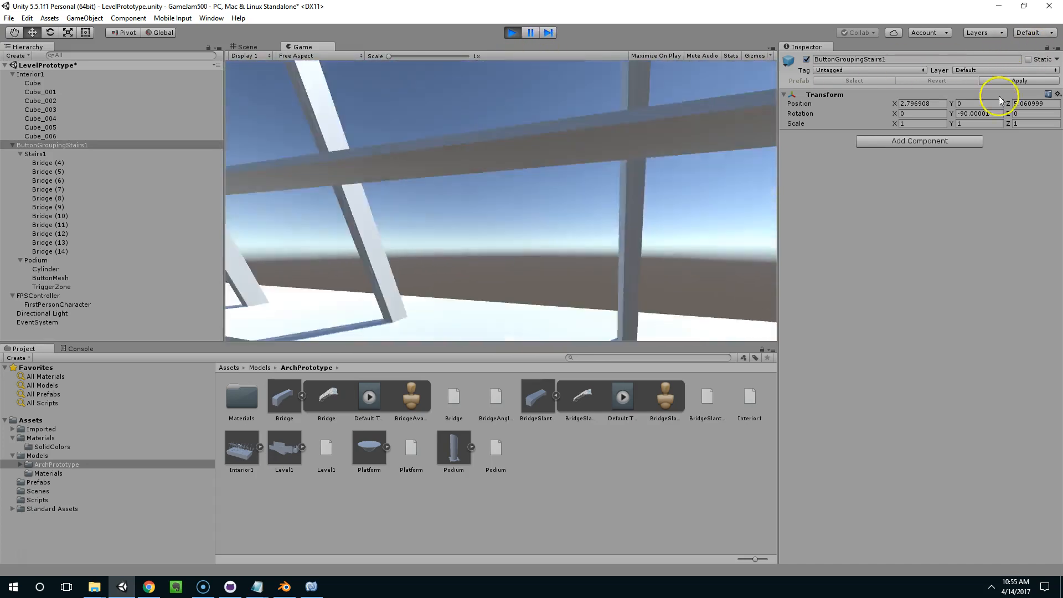
{"action": "left_click", "coordinate": [519, 32]}
Duplicate Bridge (4) through Bridge (14) and place the copies as a second flight continuing upward from the top stair.
{"action": "middle_click_drag", "start_coordinate": [472, 190], "coordinate": [609, 193]}
{"action": "scroll", "coordinate": [610, 193], "scroll_direction": "up", "scroll_amount": 3}
{"action": "left_click", "coordinate": [485, 200]}
{"action": "left_click", "coordinate": [455, 199]}
{"action": "middle_click_drag", "start_coordinate": [455, 199], "coordinate": [483, 208]}
{"action": "left_click", "coordinate": [48, 180]}
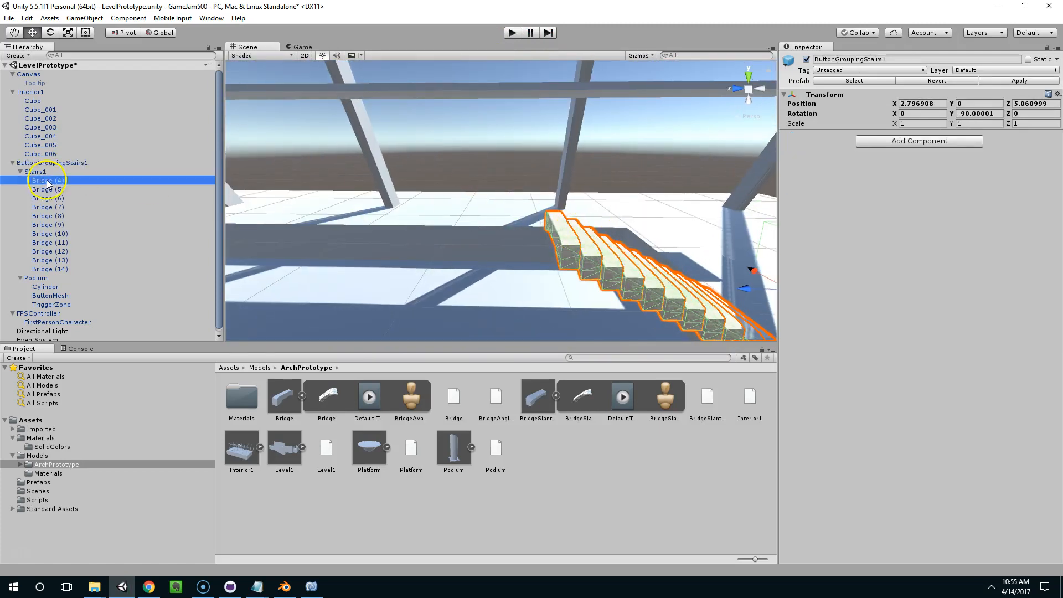
{"action": "left_click", "coordinate": [49, 269], "text": "shift"}
{"action": "middle_click_drag", "start_coordinate": [466, 257], "coordinate": [447, 250]}
{"action": "key", "text": "ctrl+d"}
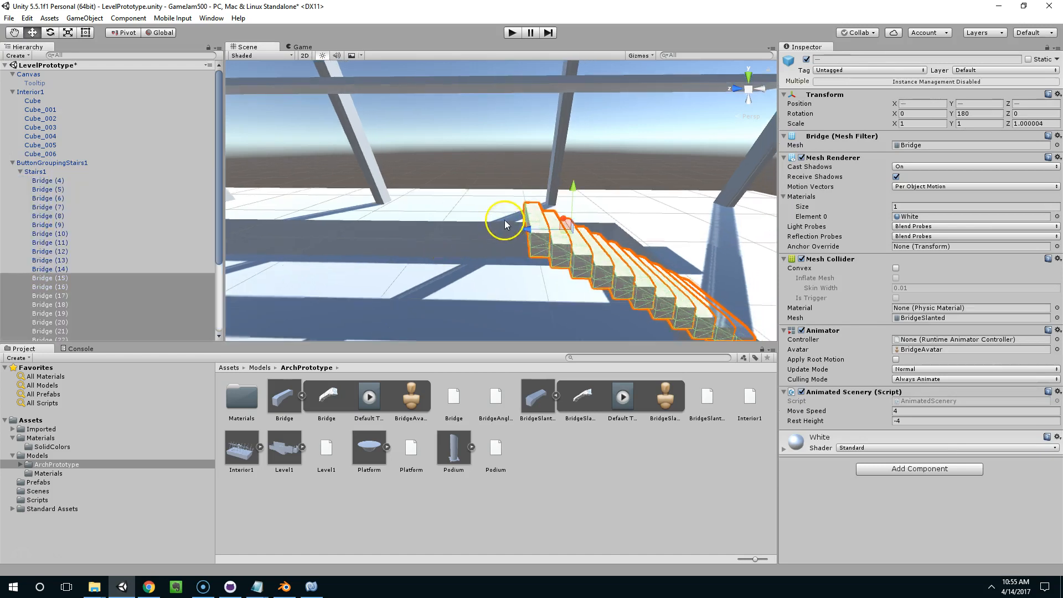
{"action": "left_click_drag", "start_coordinate": [533, 227], "coordinate": [421, 105]}
{"action": "left_click_drag", "start_coordinate": [362, 68], "coordinate": [362, 87]}
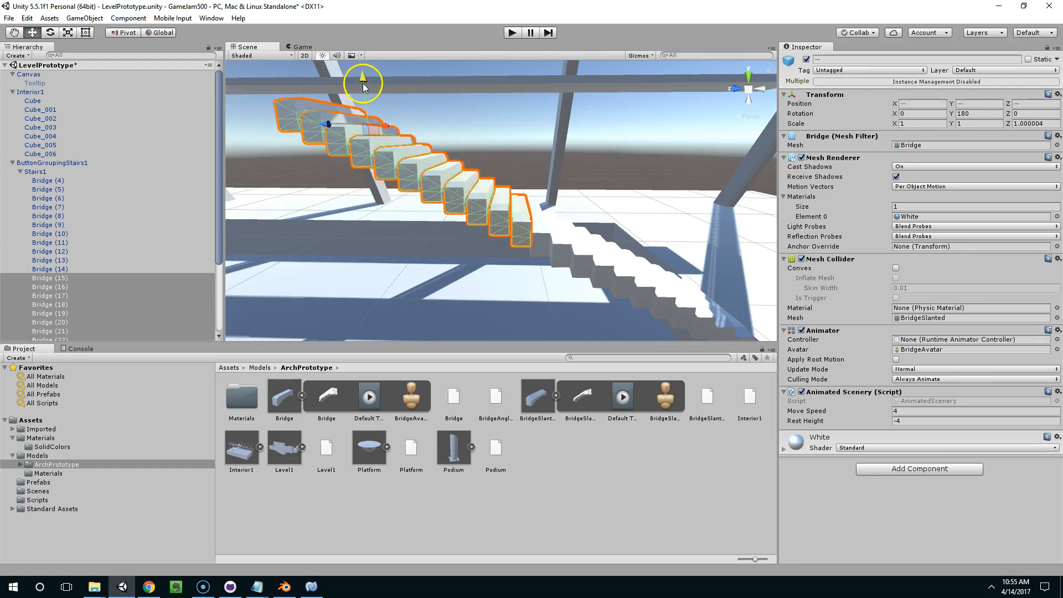
Add another stair copy at the top of the flight and stretch it to about 10.15 on Z as a landing.
{"action": "left_click", "coordinate": [655, 142]}
{"action": "right_click_drag", "start_coordinate": [655, 141], "coordinate": [515, 217]}
{"action": "left_click", "coordinate": [517, 215]}
{"action": "middle_click_drag", "start_coordinate": [527, 203], "coordinate": [581, 191]}
{"action": "right_click_drag", "start_coordinate": [582, 190], "coordinate": [487, 226]}
{"action": "left_click", "coordinate": [431, 199]}
{"action": "left_click_drag", "start_coordinate": [469, 237], "coordinate": [392, 230]}
{"action": "key", "text": "e"}
{"action": "key", "text": "r"}
{"action": "left_click_drag", "start_coordinate": [468, 238], "coordinate": [841, 268]}
{"action": "right_click_drag", "start_coordinate": [764, 266], "coordinate": [467, 183]}
Duplicate the stretched landing piece, turn the copy to a Y rotation of 270, and move it beside the landing.
{"action": "key", "text": "w"}
{"action": "key", "text": "ctrl+d"}
{"action": "left_click_drag", "start_coordinate": [511, 190], "coordinate": [557, 197]}
{"action": "right_click_drag", "start_coordinate": [557, 198], "coordinate": [572, 227]}
{"action": "key", "text": "e"}
{"action": "left_click_drag", "start_coordinate": [429, 202], "coordinate": [355, 201]}
{"action": "key", "text": "w"}
{"action": "key", "text": "f"}
{"action": "left_click_drag", "start_coordinate": [481, 280], "coordinate": [535, 261]}
Tilt the rotated landing copy to about 24 degrees on X as a ramp and raise it to about Y 10.79.
{"action": "right_click_drag", "start_coordinate": [556, 252], "coordinate": [423, 172]}
{"action": "right_click_drag", "start_coordinate": [512, 141], "coordinate": [423, 190]}
{"action": "key", "text": "e"}
{"action": "left_click_drag", "start_coordinate": [413, 193], "coordinate": [382, 209]}
{"action": "key", "text": "w"}
{"action": "left_click_drag", "start_coordinate": [435, 190], "coordinate": [437, 178]}
{"action": "right_click_drag", "start_coordinate": [439, 176], "coordinate": [460, 121]}
{"action": "middle_click_drag", "start_coordinate": [480, 207], "coordinate": [468, 150]}
{"action": "right_click_drag", "start_coordinate": [468, 149], "coordinate": [418, 164]}
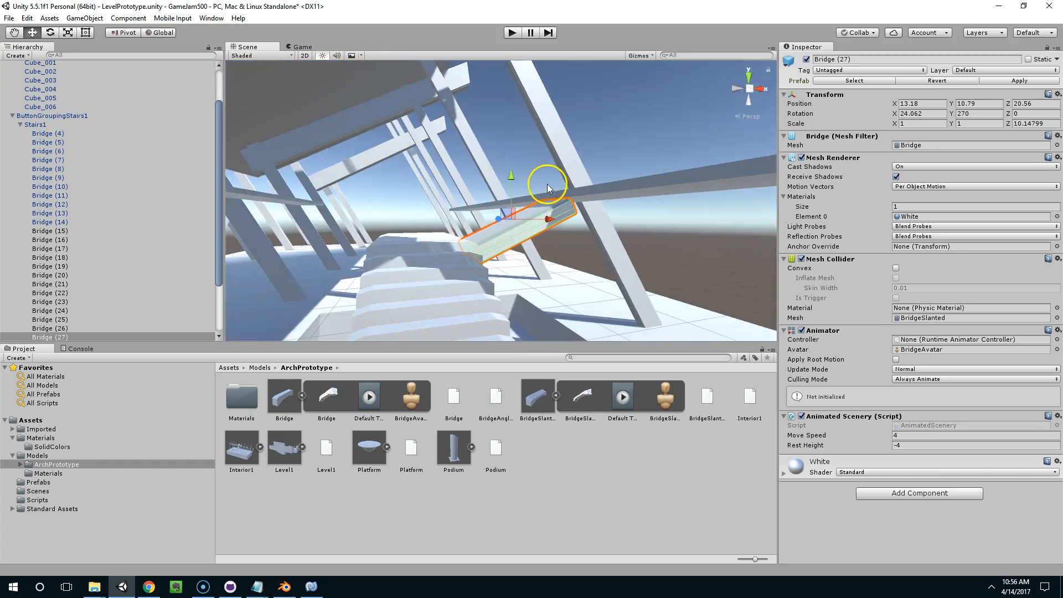
Fit the ramp between the landing and the side beam, positioning it at about X 12.12 and Y 11.34.
{"action": "left_click_drag", "start_coordinate": [512, 175], "coordinate": [510, 167]}
{"action": "right_click_drag", "start_coordinate": [511, 167], "coordinate": [548, 207]}
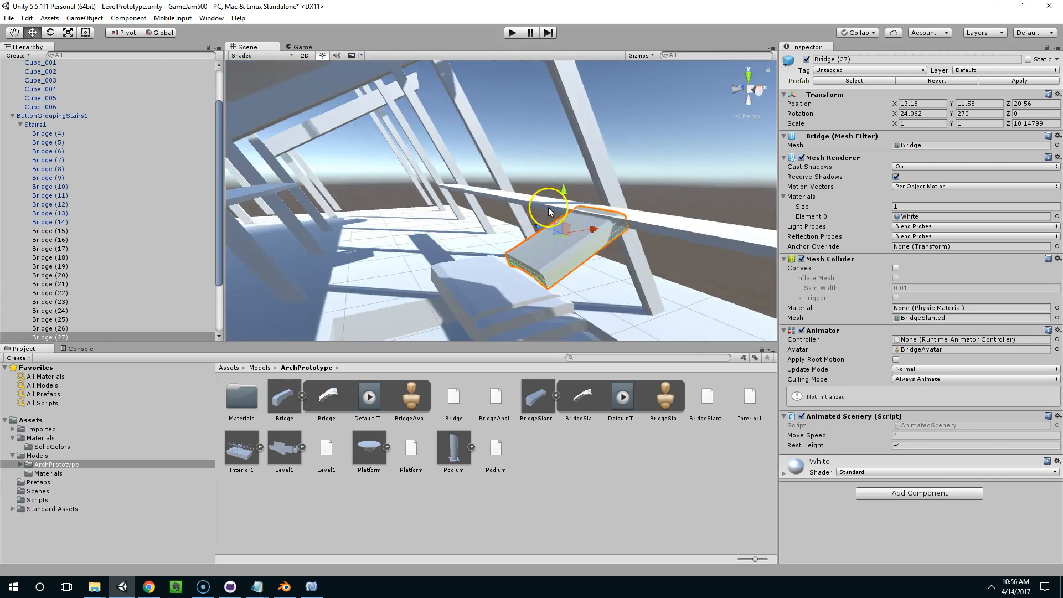
{"action": "left_click", "coordinate": [552, 205]}
{"action": "key", "text": "ctrl+z"}
{"action": "left_click_drag", "start_coordinate": [562, 193], "coordinate": [562, 197]}
{"action": "right_click_drag", "start_coordinate": [563, 200], "coordinate": [539, 192]}
{"action": "mouse_move", "coordinate": [539, 192]}
{"action": "left_mouse_down"}
{"action": "mouse_move", "coordinate": [562, 194]}
{"action": "mouse_move", "coordinate": [546, 187]}
{"action": "left_mouse_up"}
{"action": "right_click_drag", "start_coordinate": [535, 191], "coordinate": [522, 204]}
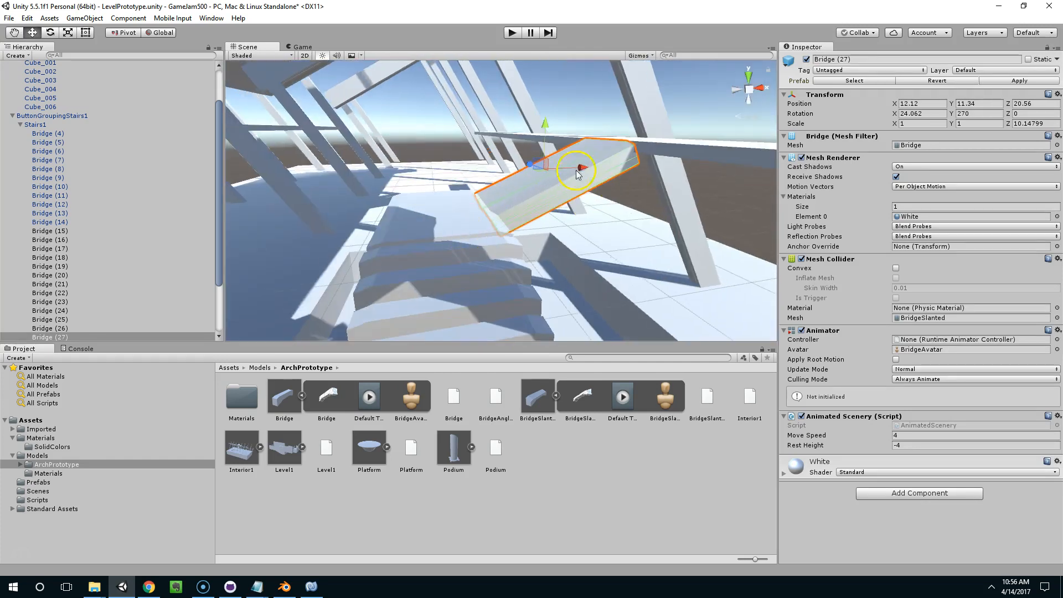
{"action": "key", "text": "r"}
{"action": "left_click", "coordinate": [530, 155]}
{"action": "right_click_drag", "start_coordinate": [530, 155], "coordinate": [545, 138]}
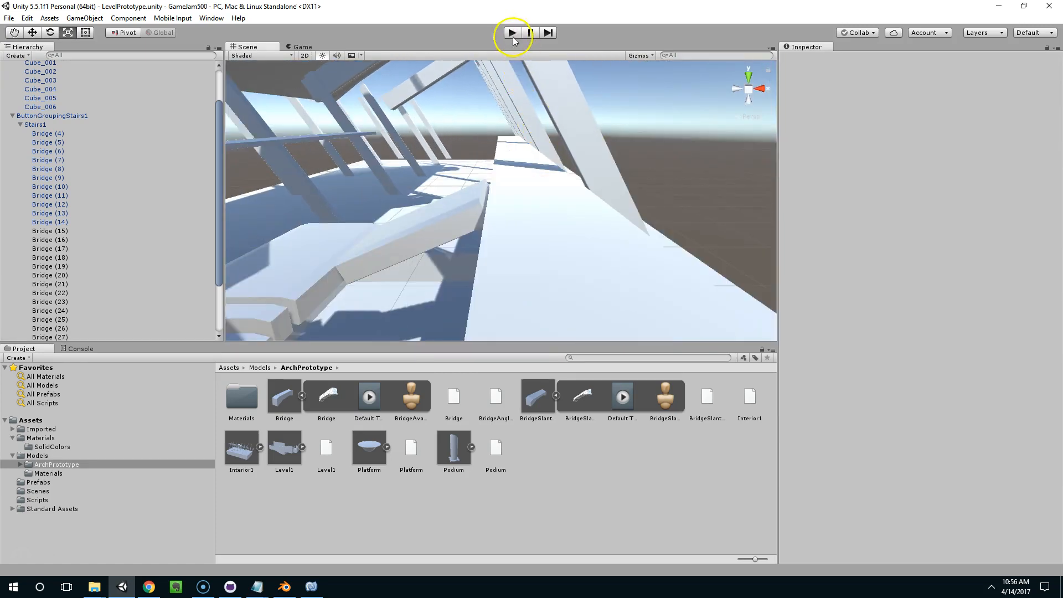
Playtest the level by raising the stairs, climbing both flights and crossing the ramp to the side beam.
{"action": "left_click", "coordinate": [512, 35]}
{"action": "key", "text": "w"}
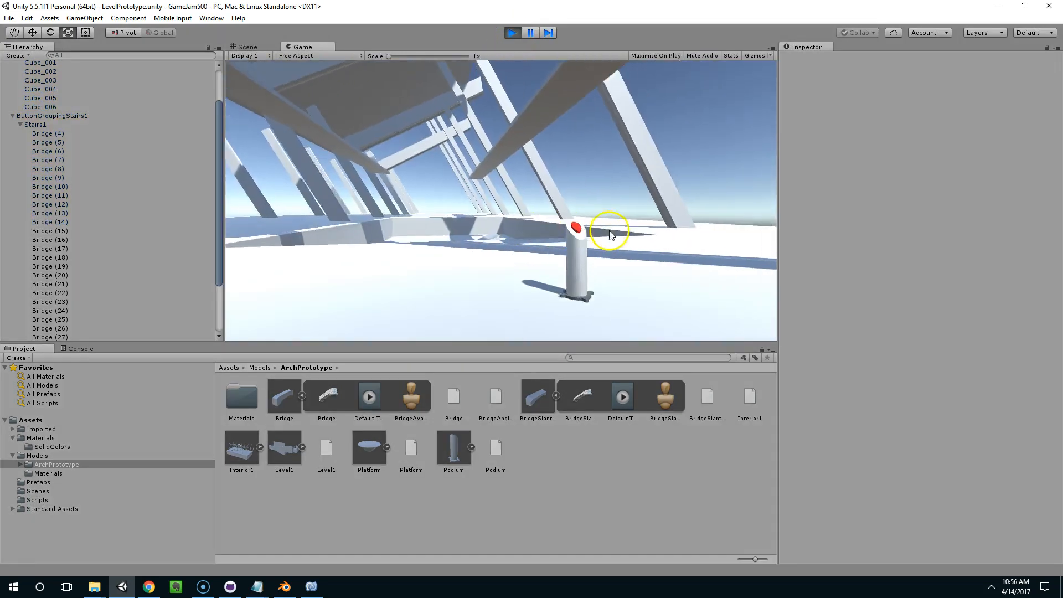
{"action": "key", "text": "w"}
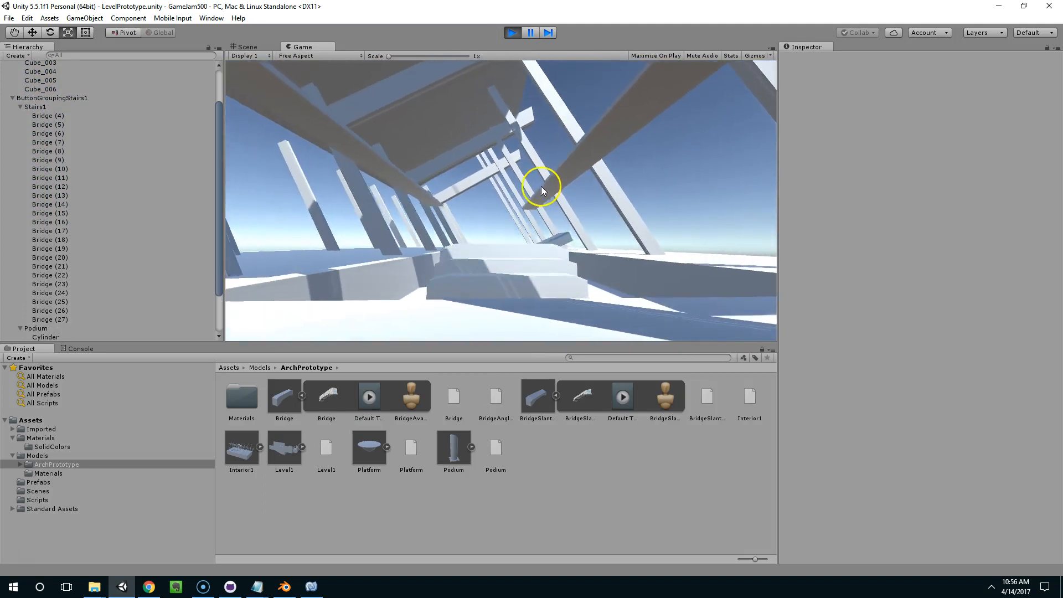
{"action": "key", "text": "w"}
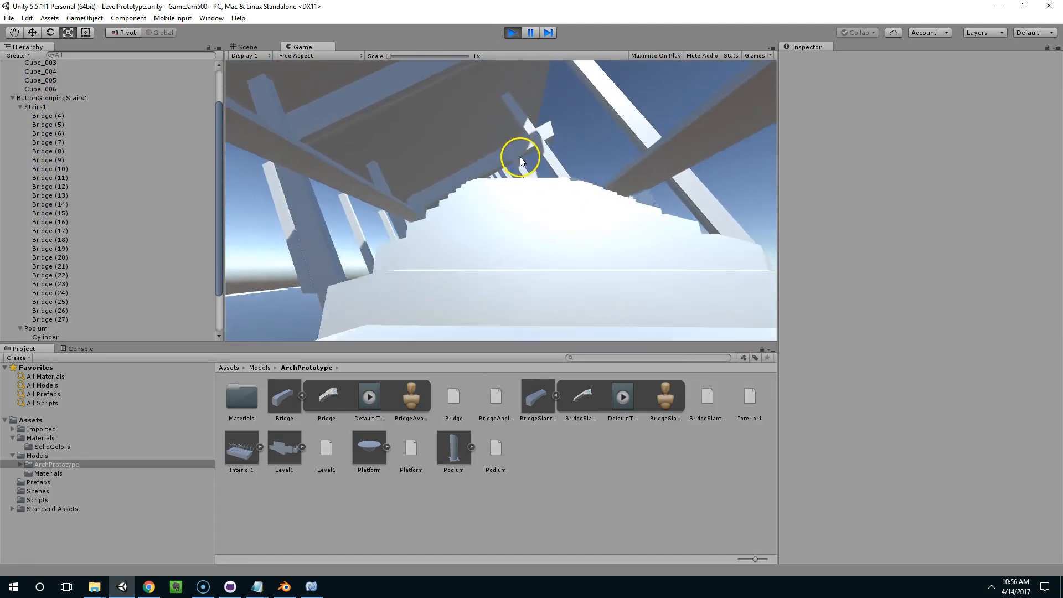
{"action": "key", "text": "w"}
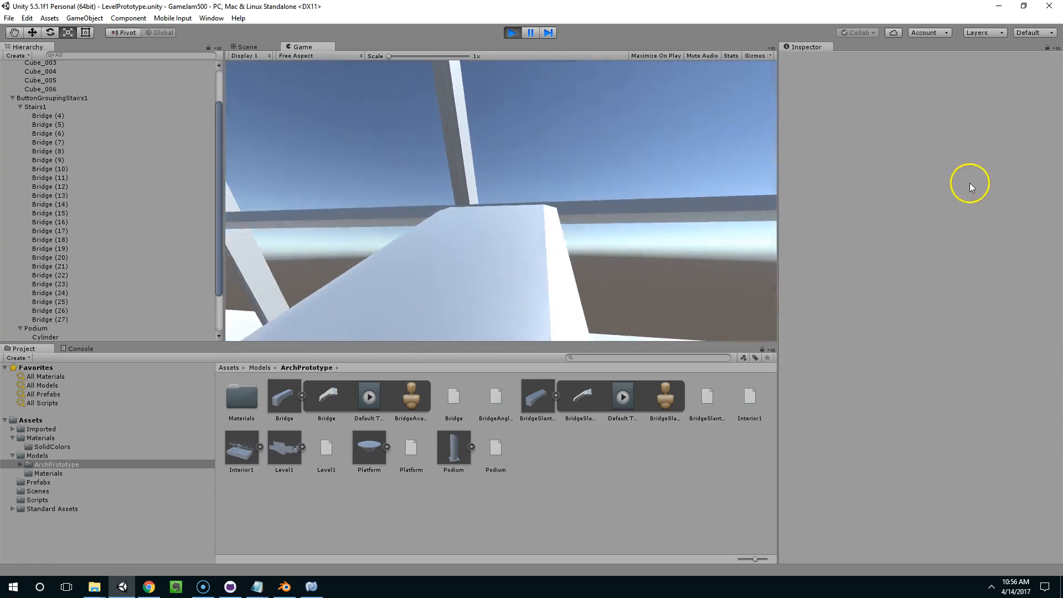
{"action": "key", "text": "w"}
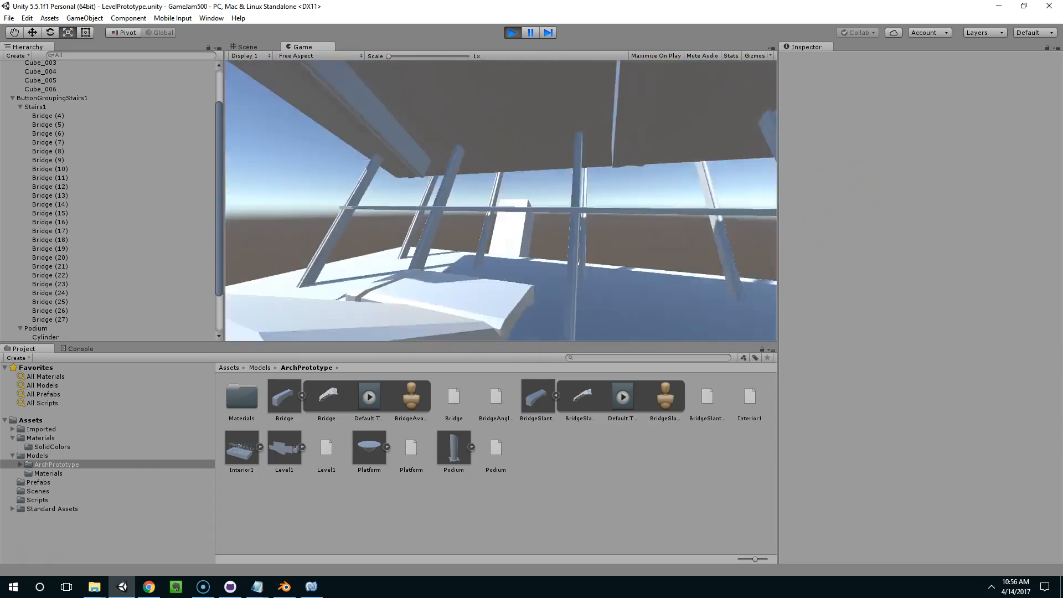
{"action": "key", "text": "w"}
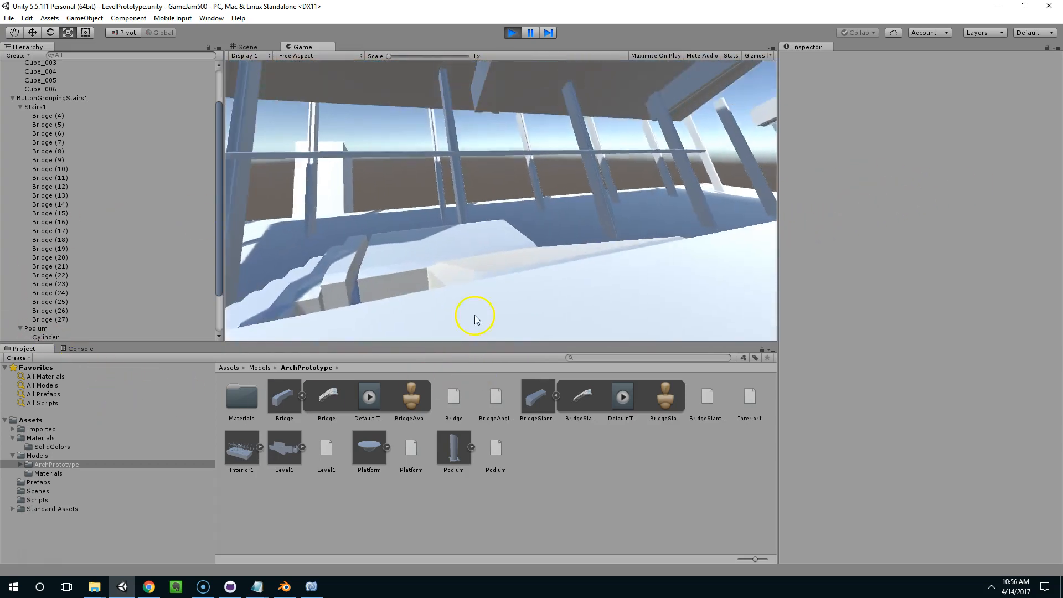
Walk back down the stairs, climb them again from the floor up to the ramp, and stop the game.
{"action": "left_click", "coordinate": [435, 240]}
{"action": "key", "text": "w"}
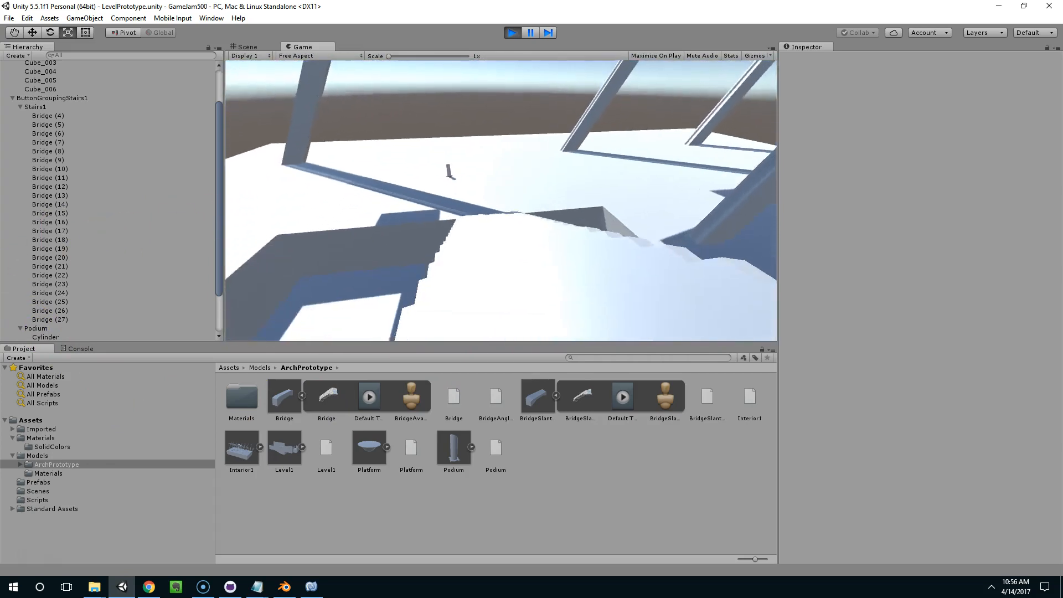
{"action": "key", "text": "w"}
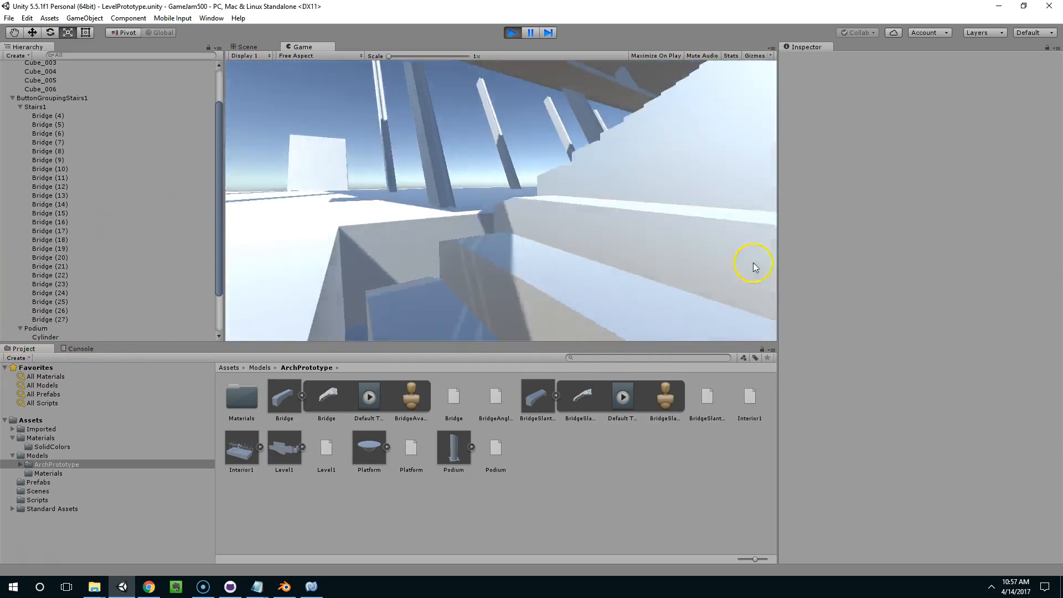
{"action": "key", "text": "w"}
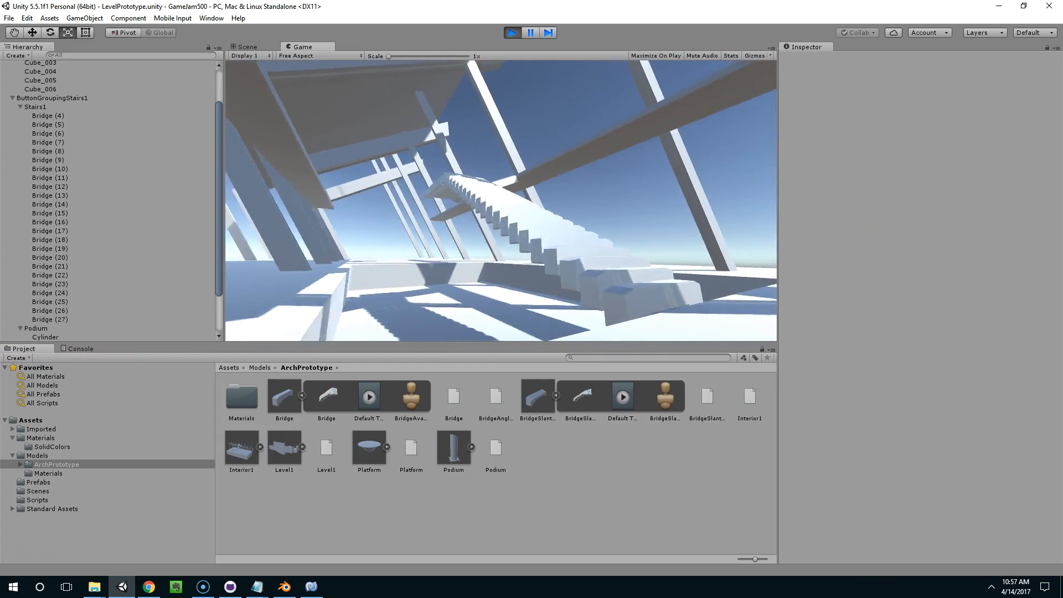
{"action": "key", "text": "Escape"}
{"action": "key", "text": "w"}
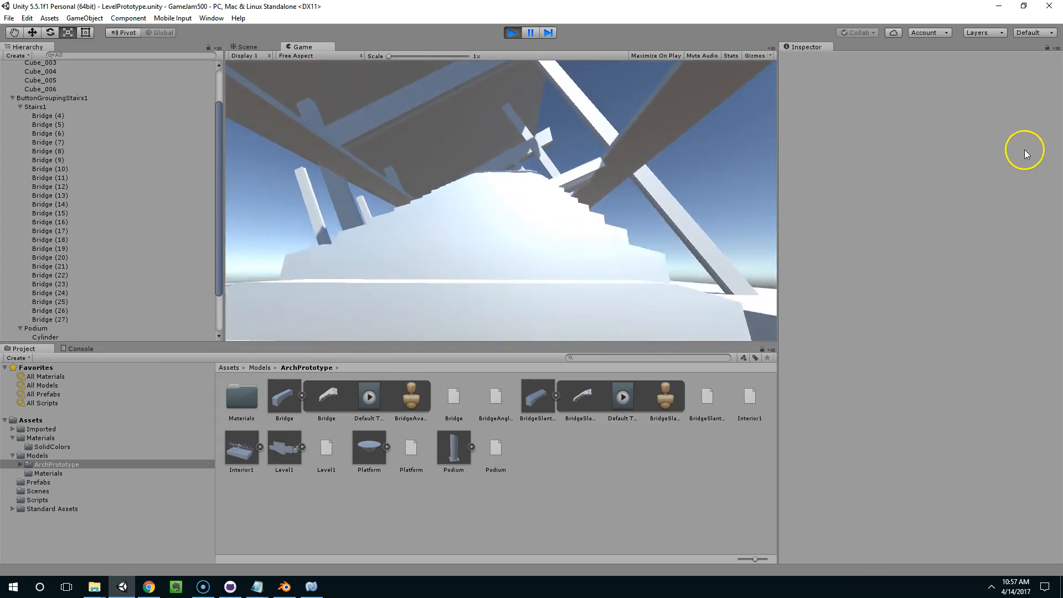
{"action": "key", "text": "w"}
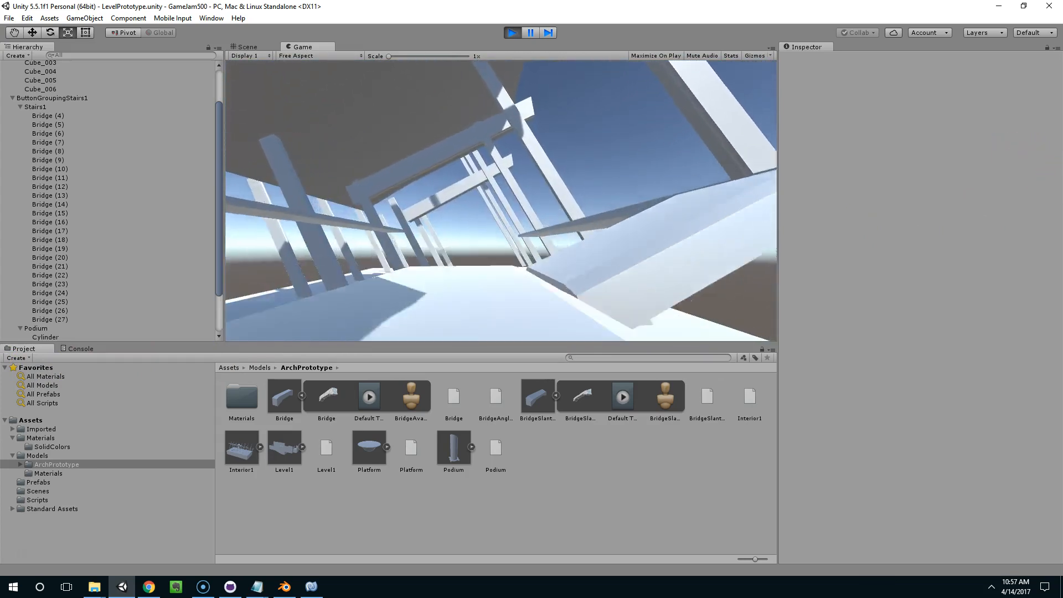
{"action": "left_click", "coordinate": [509, 34]}
{"action": "mouse_move", "coordinate": [413, 331]}
{"action": "right_mouse_down"}
{"action": "mouse_move", "coordinate": [466, 199]}
{"action": "mouse_move", "coordinate": [493, 178]}
{"action": "mouse_move", "coordinate": [434, 185]}
{"action": "mouse_move", "coordinate": [600, 161]}
{"action": "mouse_move", "coordinate": [576, 166]}
{"action": "mouse_move", "coordinate": [517, 239]}
{"action": "right_mouse_up"}
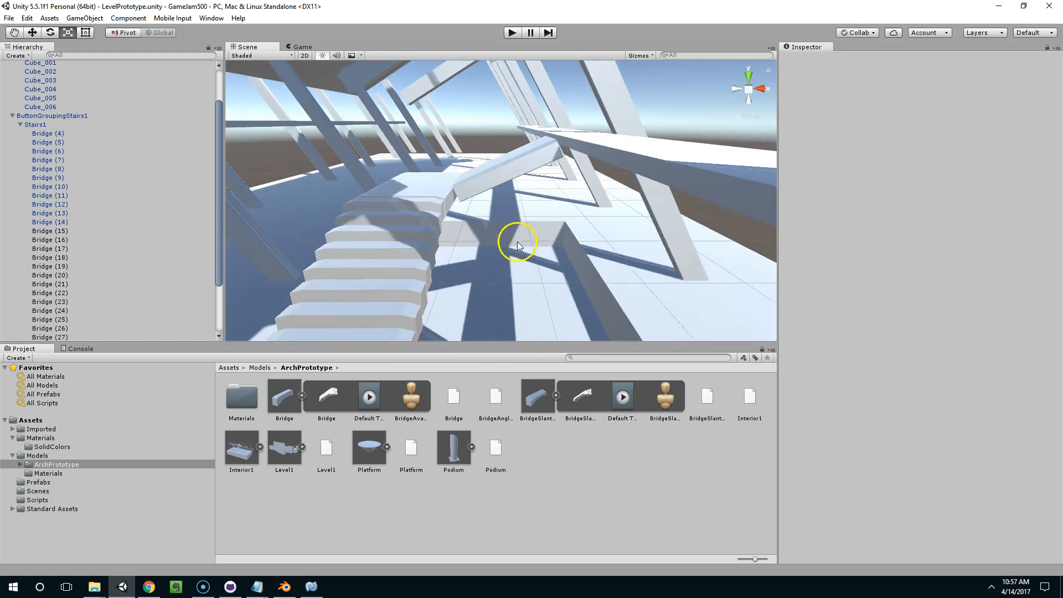
Select the ramp, switch to MonoDevelop and declare a private Quaternion startRotation below startPosition in AnimatedScenery.cs.
{"action": "right_click_drag", "start_coordinate": [526, 177], "coordinate": [523, 134]}
{"action": "left_click", "coordinate": [545, 98]}
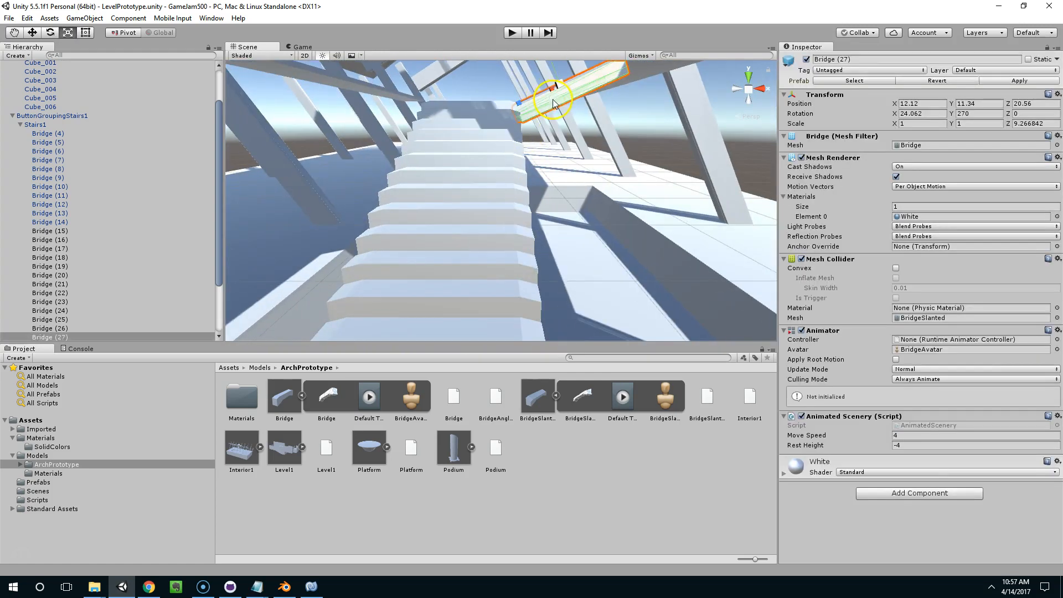
{"action": "left_click", "coordinate": [322, 590]}
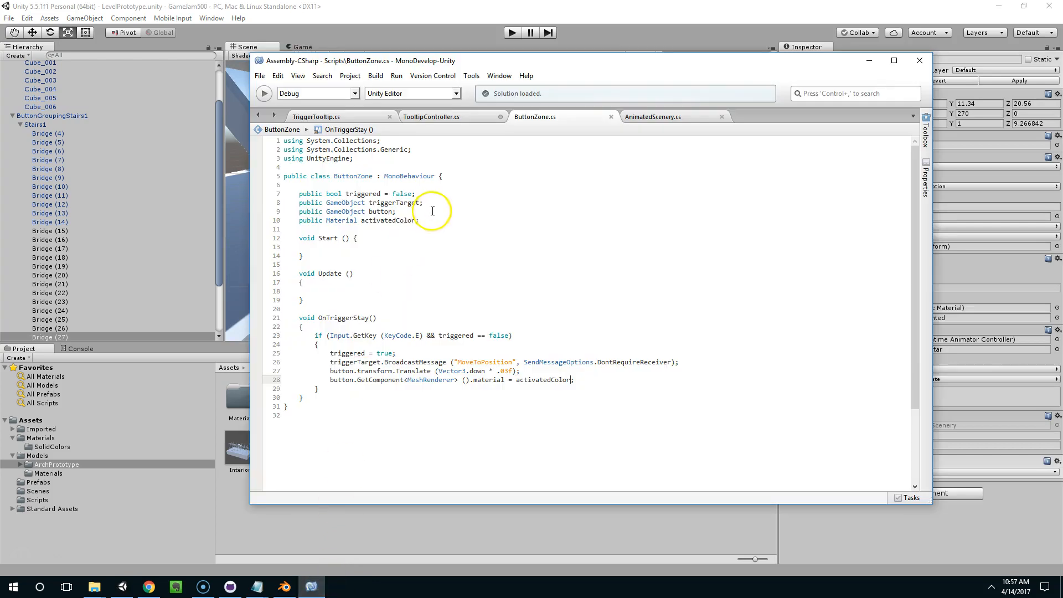
{"action": "left_click", "coordinate": [649, 115]}
{"action": "left_click_drag", "start_coordinate": [450, 242], "coordinate": [315, 246]}
{"action": "left_click", "coordinate": [446, 204]}
{"action": "left_click", "coordinate": [462, 195]}
{"action": "key", "text": "Return"}
{"action": "type", "text": "priv"}
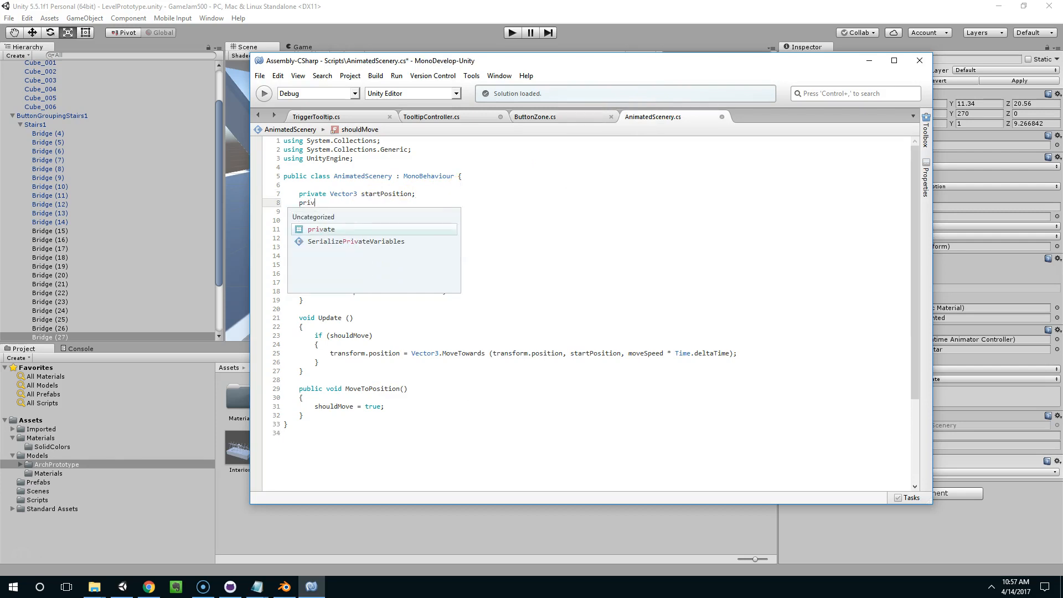
{"action": "type", "text": "ate quaternion startRotation;"}
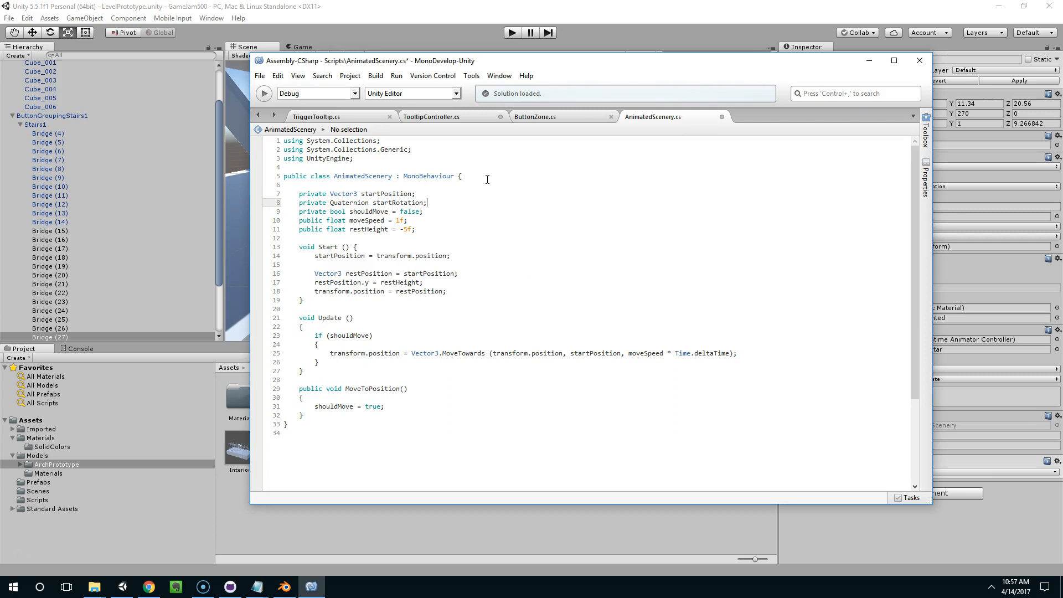
In Start, store transform.rotation in startRotation right after the startPosition assignment.
{"action": "left_click", "coordinate": [459, 254]}
{"action": "key", "text": "Return"}
{"action": "type", "text": "startRotation = transform.rotation;"}
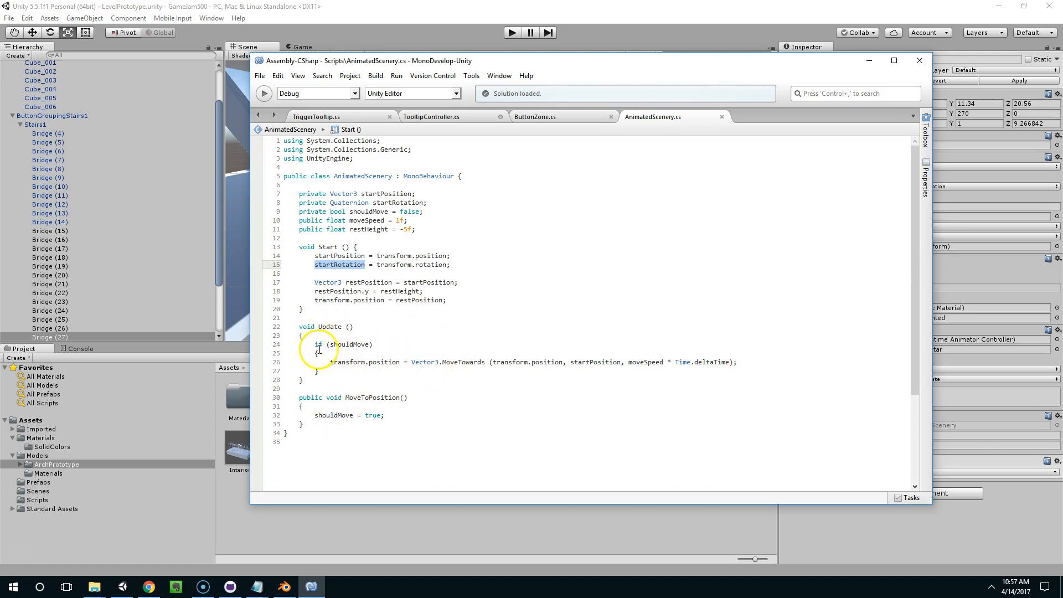
Below the MoveTowards line in Update, start a statement assigning transform.rotation from Quaternion.RotateTowards.
{"action": "left_click_drag", "start_coordinate": [326, 361], "coordinate": [737, 360]}
{"action": "left_click", "coordinate": [747, 361]}
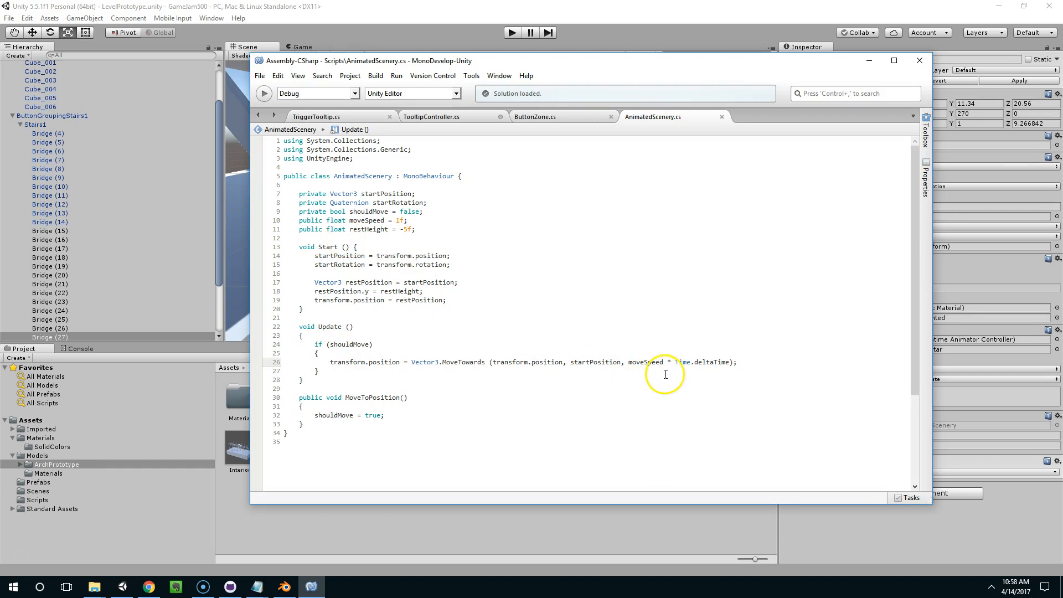
{"action": "key", "text": "Return"}
{"action": "type", "text": "transform.p"}
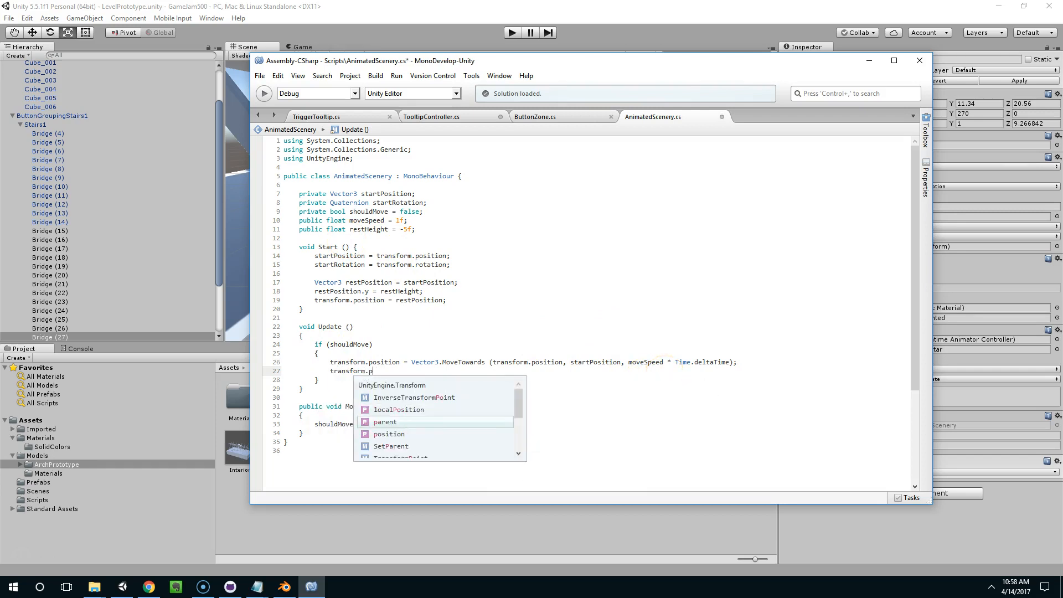
{"action": "key", "text": "BackSpace"}
{"action": "type", "text": "roa"}
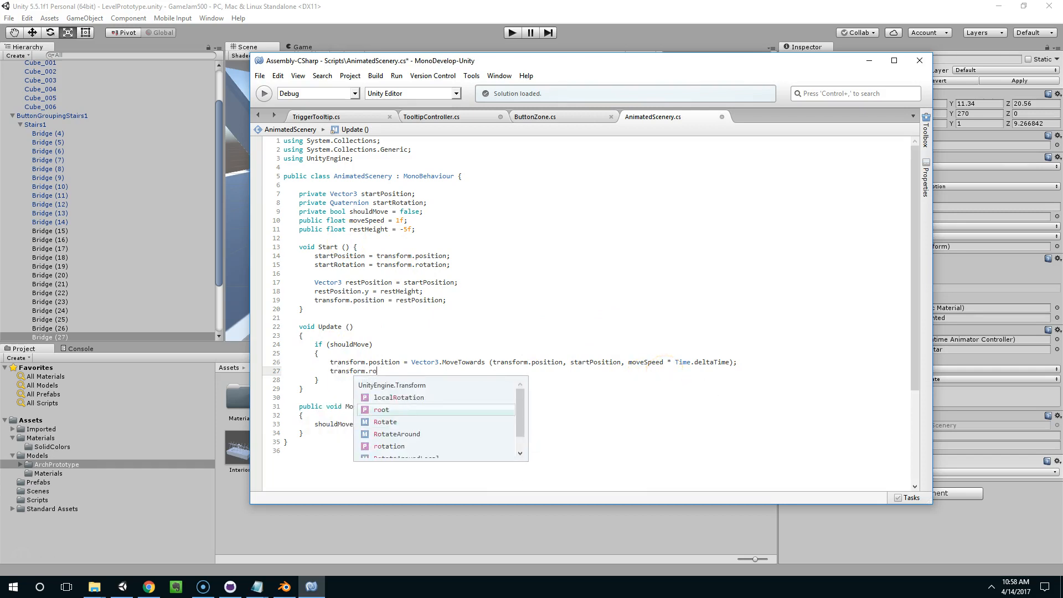
{"action": "key", "text": "BackSpace"}
{"action": "key", "text": "BackSpace"}
{"action": "key", "text": "BackSpace"}
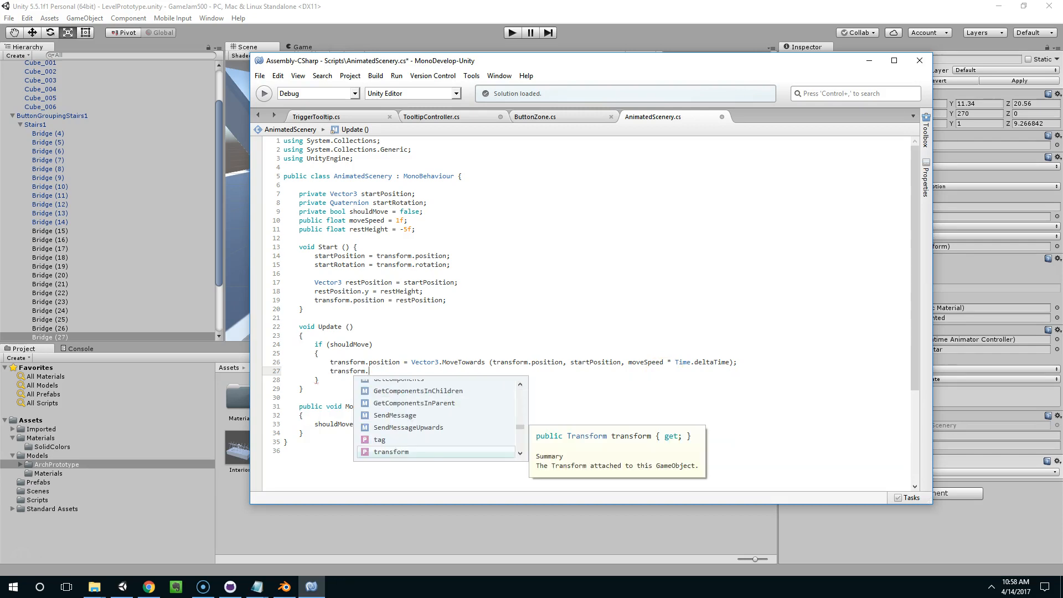
{"action": "type", "text": "rotation "}
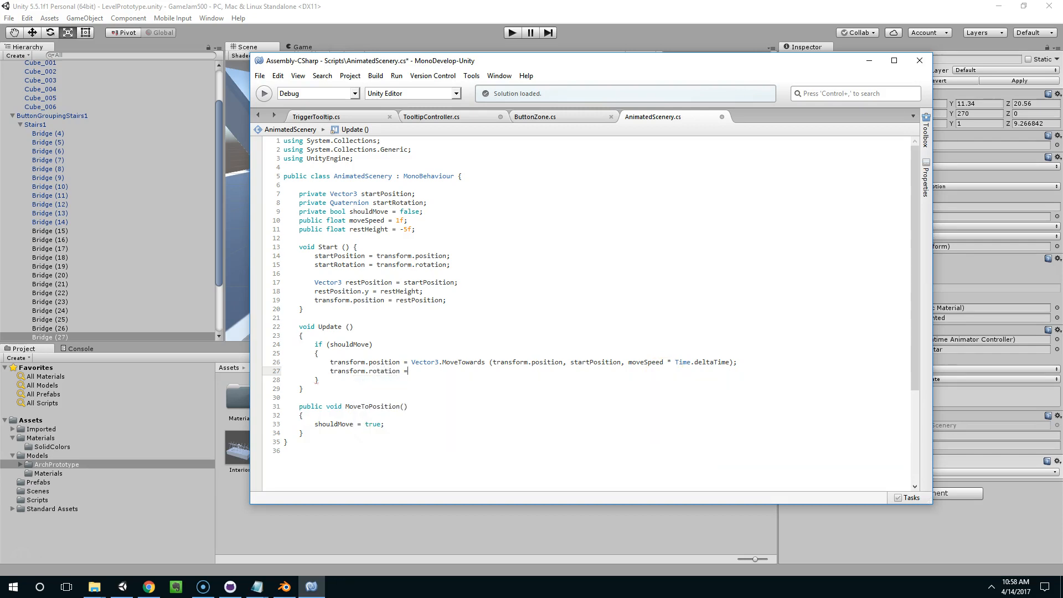
{"action": "type", "text": "= Q"}
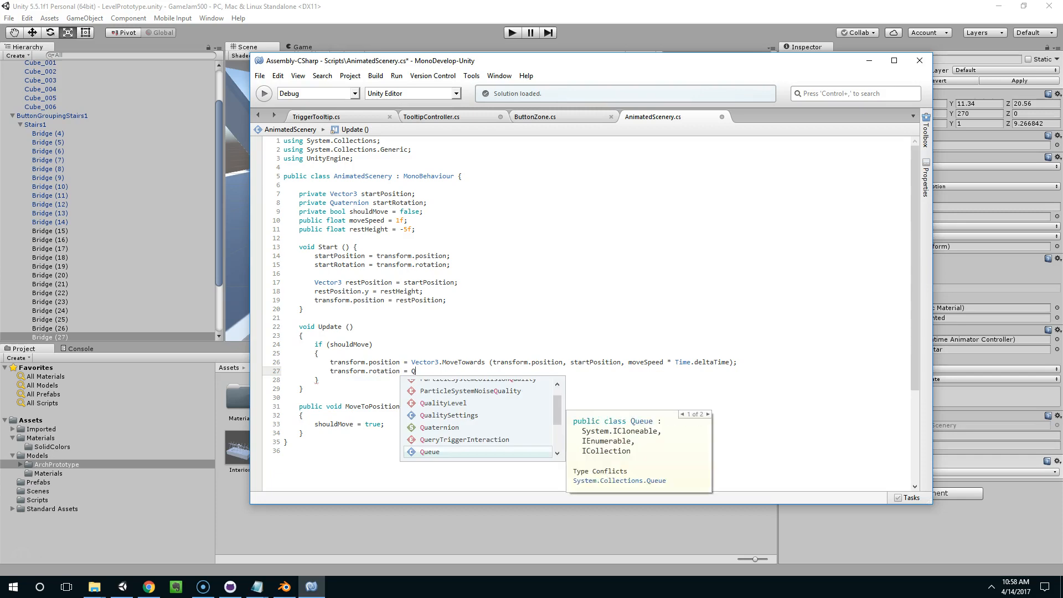
{"action": "type", "text": "uaternion.l"}
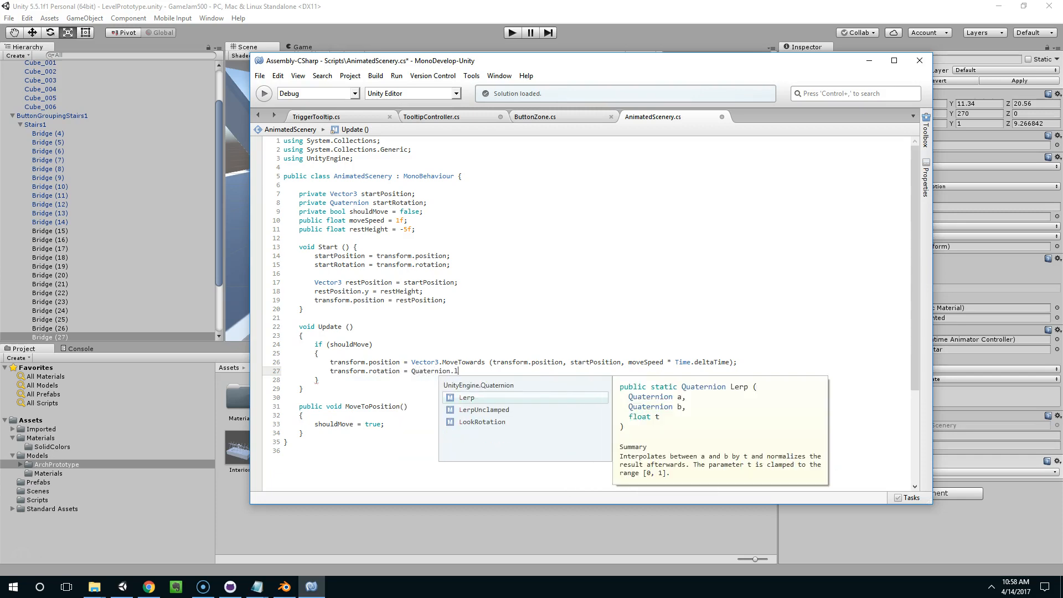
{"action": "key", "text": "BackSpace"}
{"action": "type", "text": "rnion.RotateTowards"}
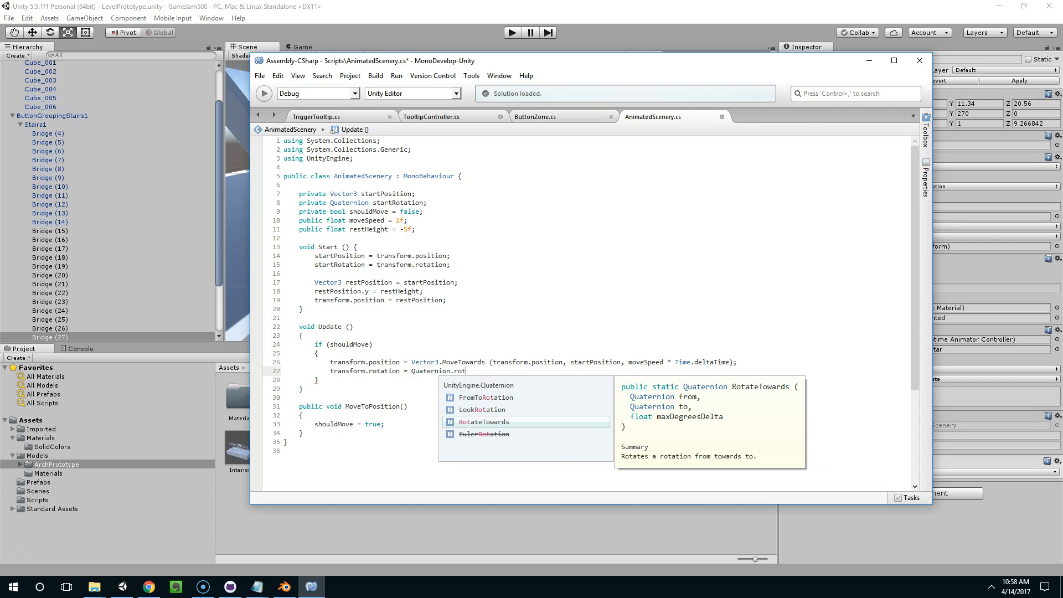
Complete the RotateTowards call with transform.rotation, startRotation and moveSpeed * Time.deltaTime as arguments, and save the script.
{"action": "type", "text": "(transform.ro"}
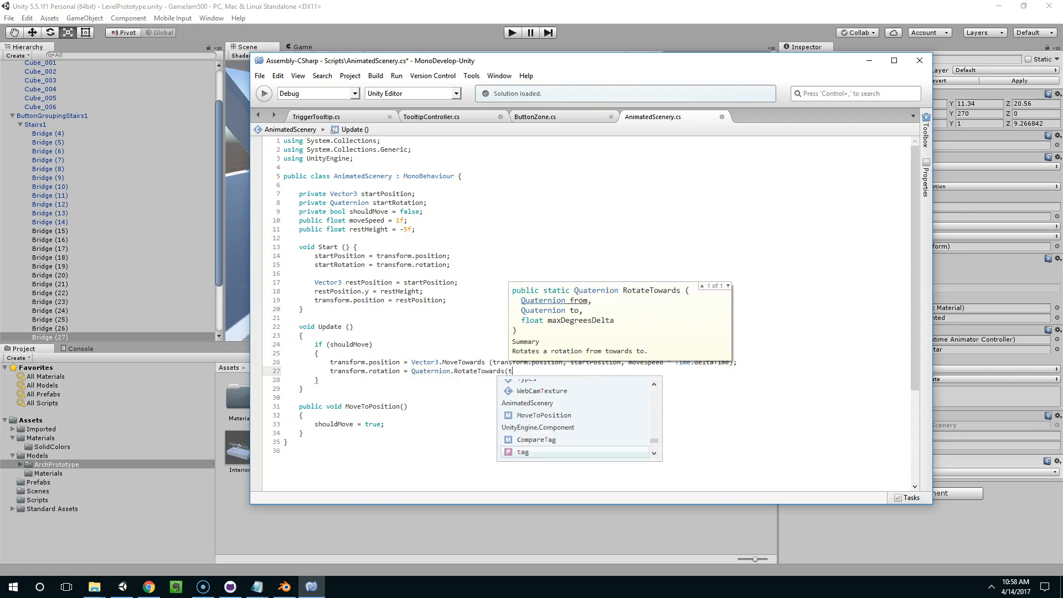
{"action": "type", "text": "tation,"}
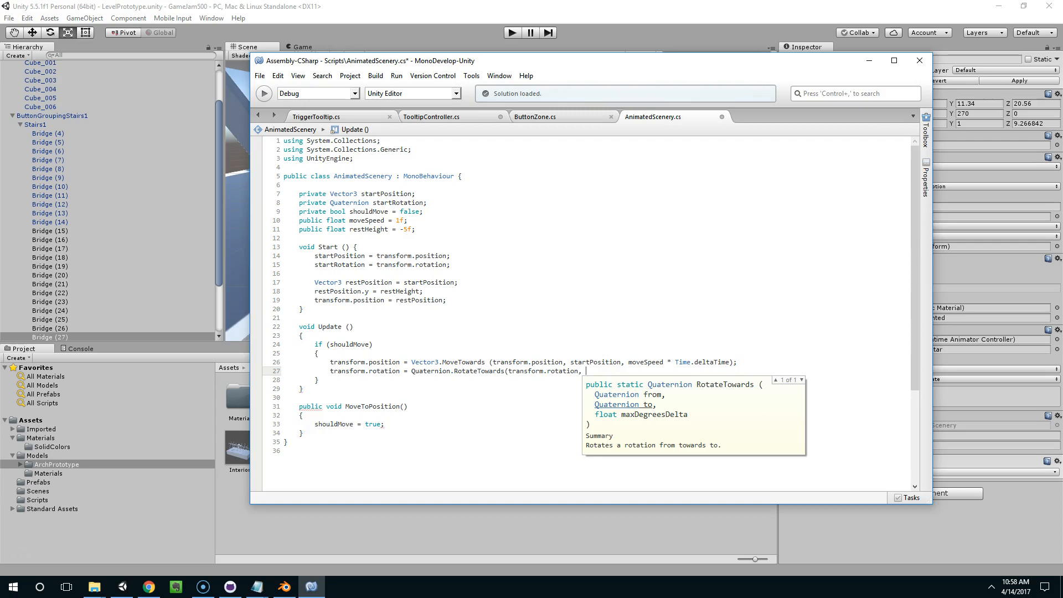
{"action": "type", "text": "startRotation"}
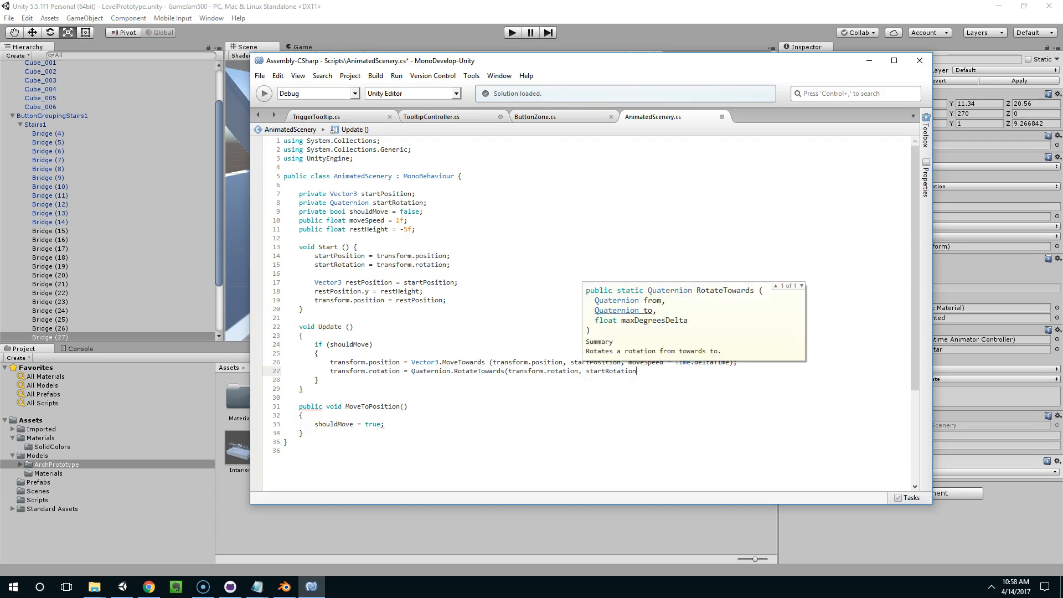
{"action": "type", "text": ", move"}
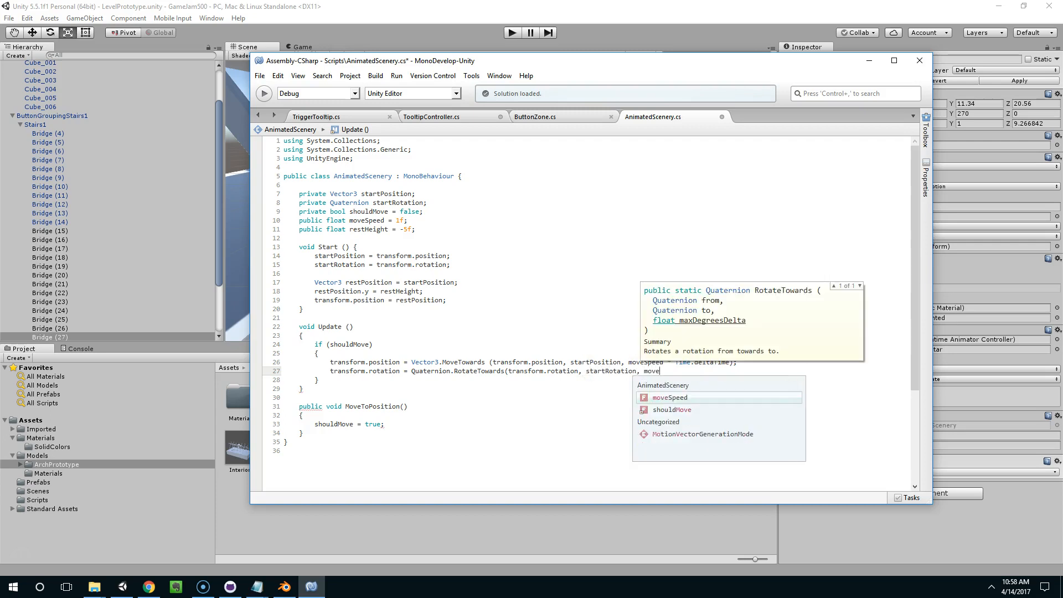
{"action": "type", "text": "Speed * "}
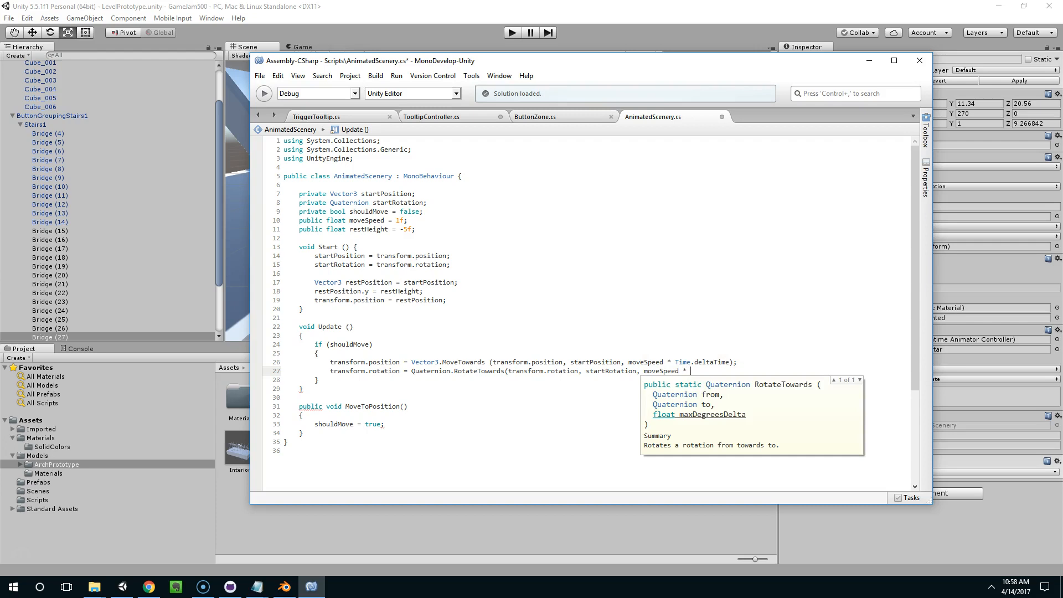
{"action": "type", "text": "Time.deltaTime"}
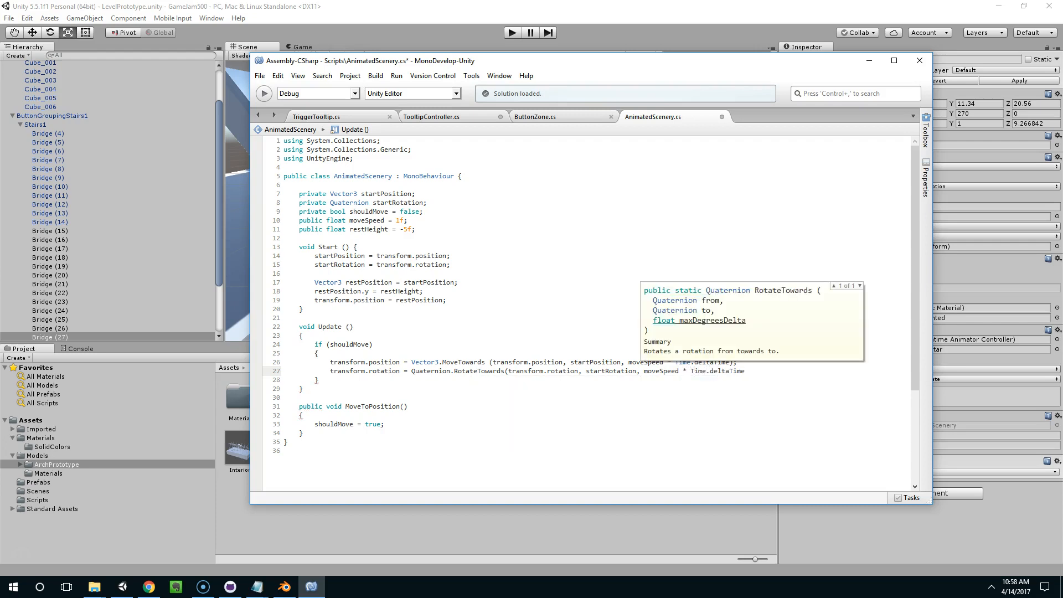
{"action": "type", "text": ");"}
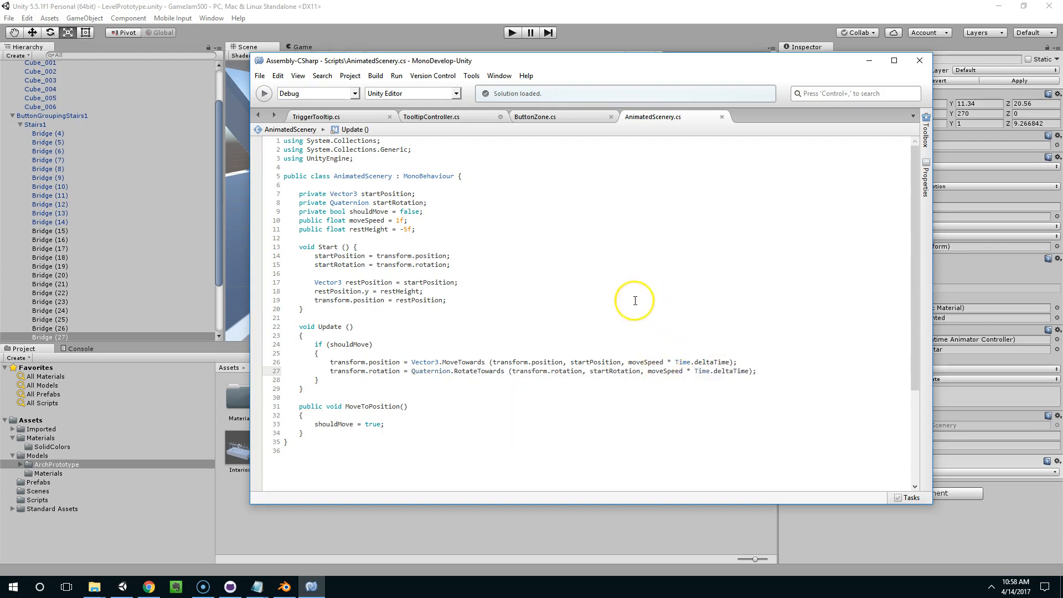
Switch to Unity and briefly run the level to check the ramp's rest rotation, then stop the game.
{"action": "left_click", "coordinate": [557, 12]}
{"action": "left_click", "coordinate": [512, 33]}
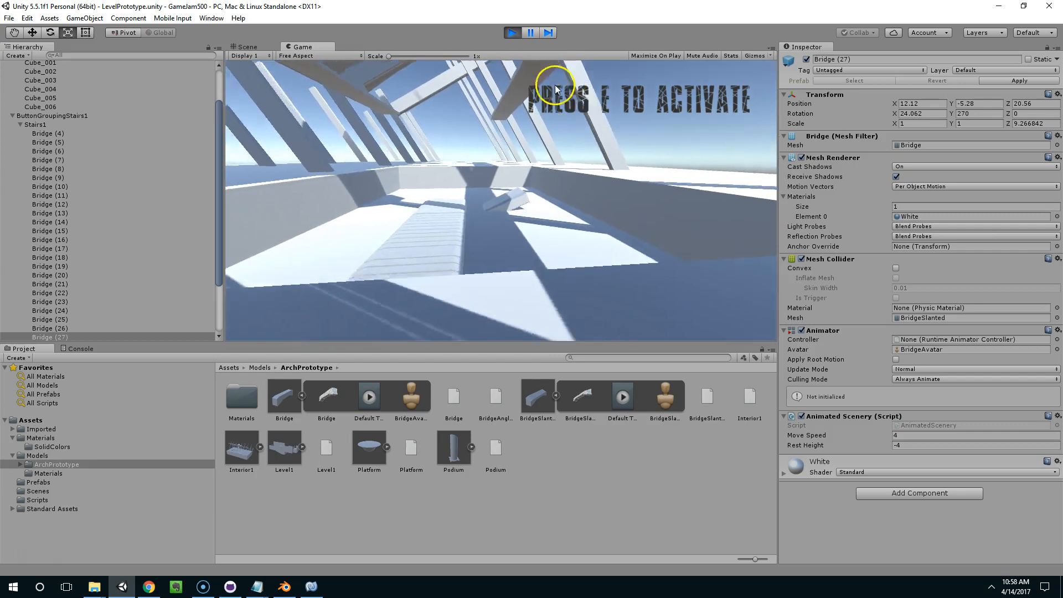
{"action": "left_click", "coordinate": [515, 35]}
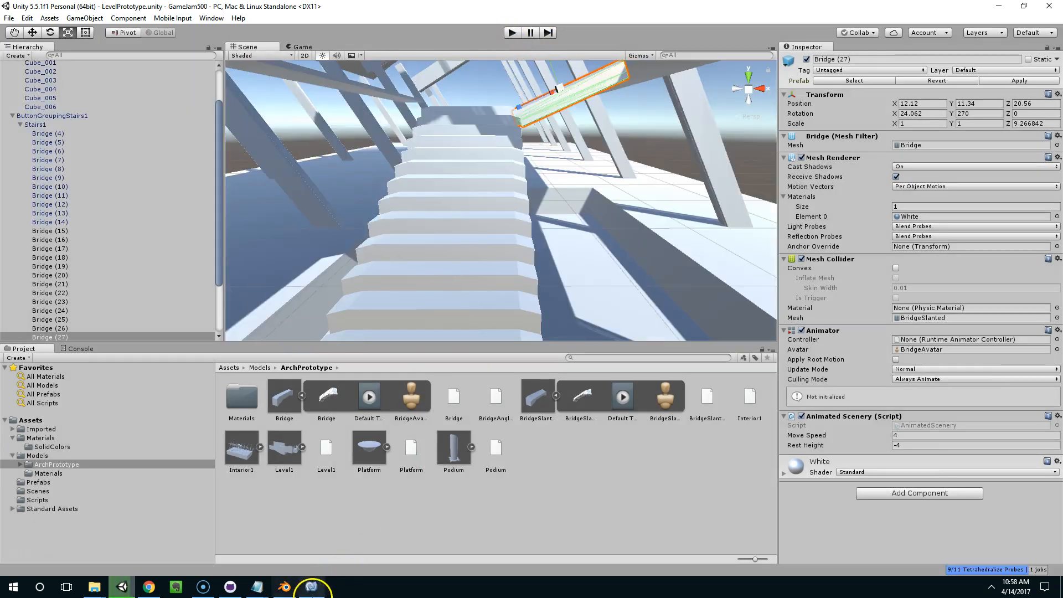
Return to AnimatedScenery.cs in MonoDevelop and duplicate the three restPosition lines at the end of Start.
{"action": "left_click", "coordinate": [311, 586]}
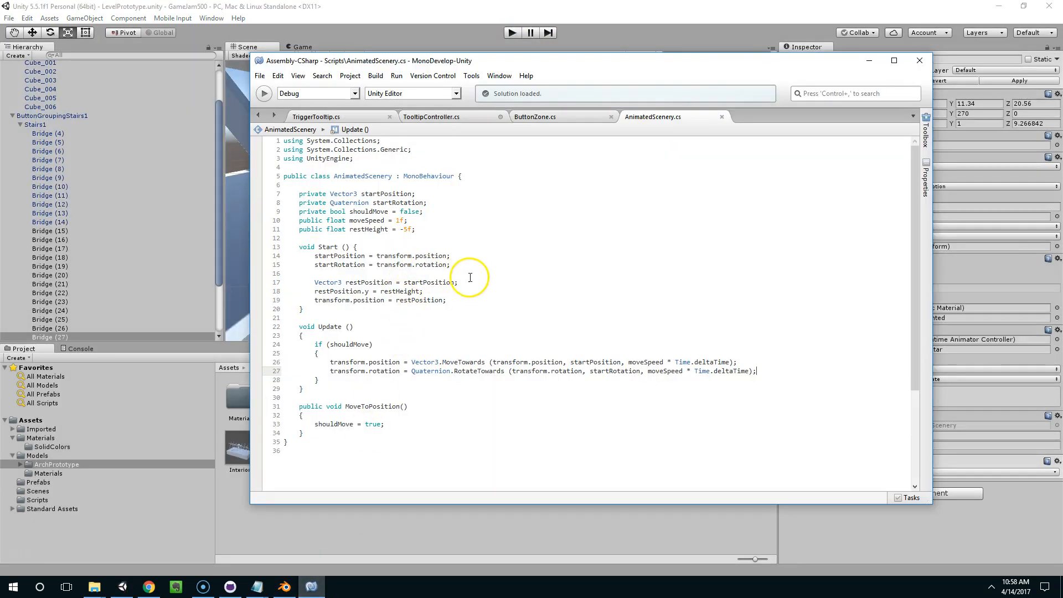
{"action": "left_click_drag", "start_coordinate": [464, 300], "coordinate": [280, 282]}
{"action": "key", "text": "ctrl+c"}
{"action": "left_click", "coordinate": [467, 298]}
{"action": "key", "text": "Return"}
{"action": "key", "text": "ctrl+v"}
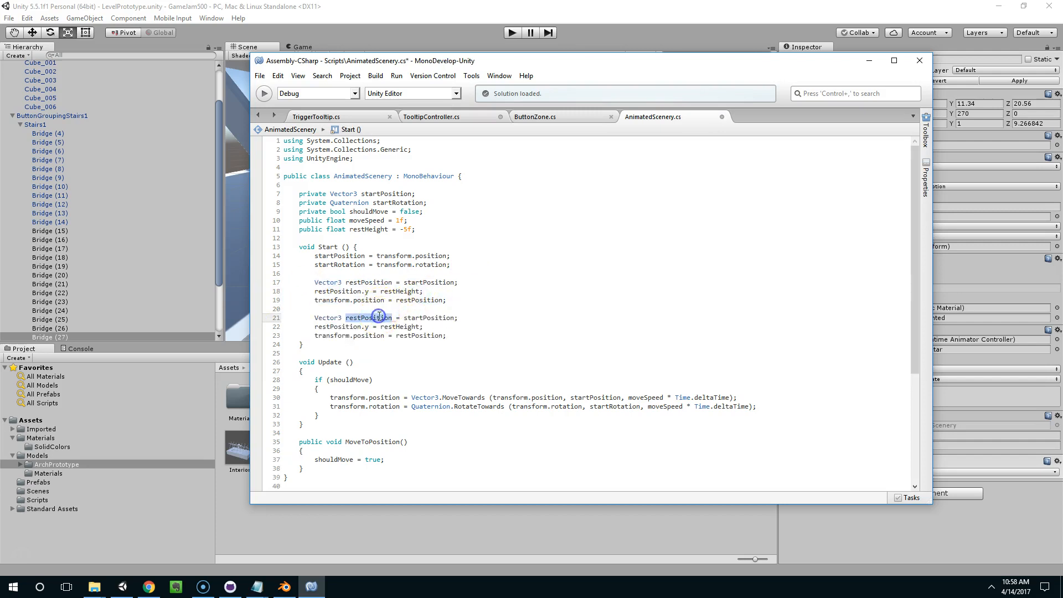
Turn the copied Vector3 declaration into Quaternion restRotation = startRotation.
{"action": "double_click", "coordinate": [349, 202]}
{"action": "key", "text": "ctrl+c"}
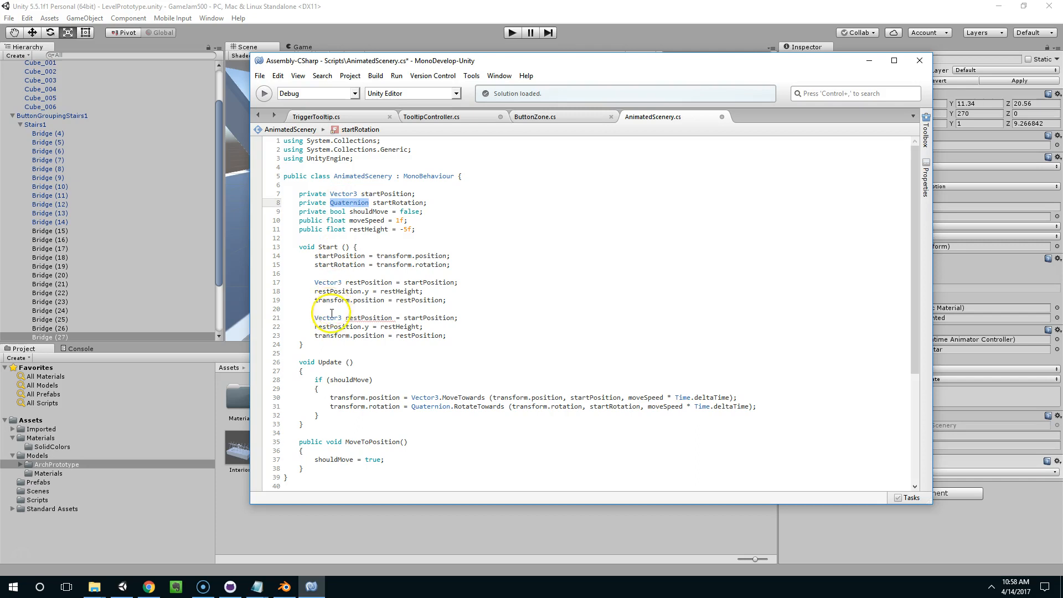
{"action": "double_click", "coordinate": [331, 317]}
{"action": "key", "text": "ctrl+v"}
{"action": "double_click", "coordinate": [380, 317]}
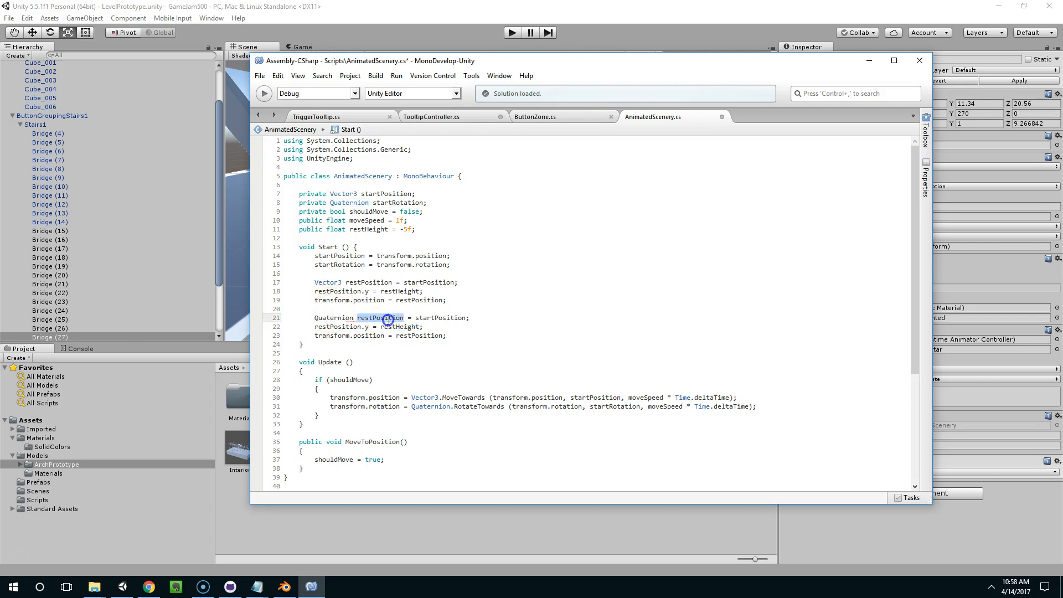
{"action": "type", "text": "re"}
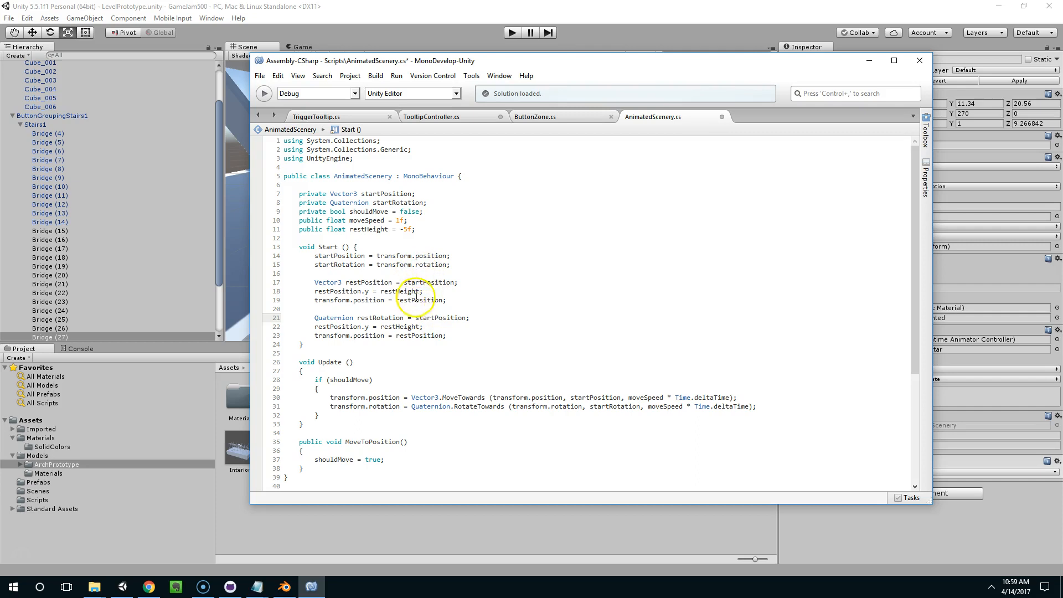
{"action": "double_click", "coordinate": [339, 264]}
{"action": "key", "text": "ctrl+c"}
{"action": "double_click", "coordinate": [440, 317]}
{"action": "key", "text": "ctrl+v"}
Move the startRotation assignment directly above the restRotation declaration, close up the empty line above restPosition, and save.
{"action": "left_click_drag", "start_coordinate": [467, 269], "coordinate": [265, 264]}
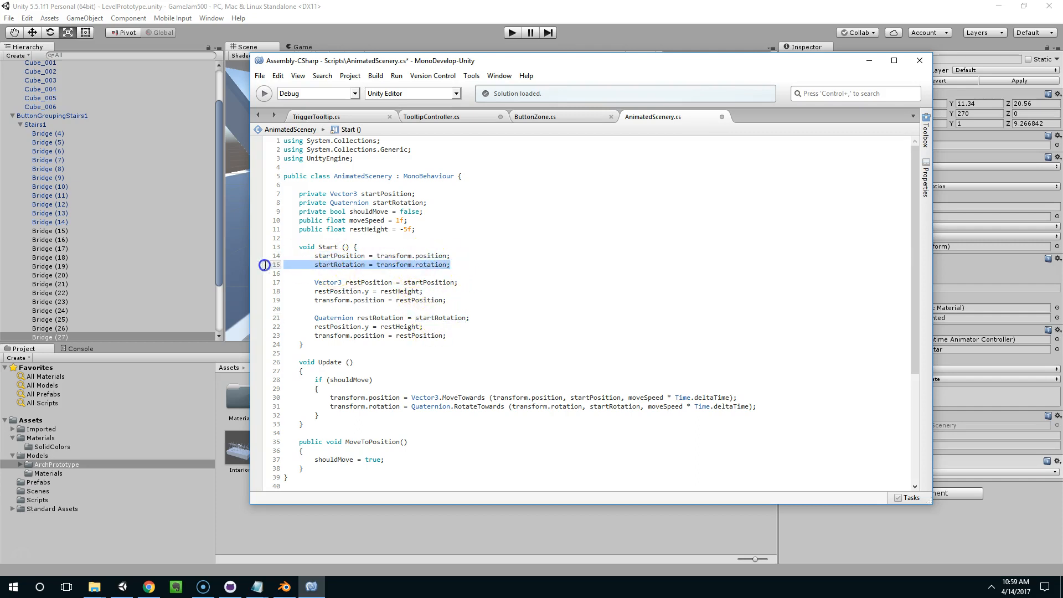
{"action": "key", "text": "Delete"}
{"action": "left_click", "coordinate": [364, 308]}
{"action": "key", "text": "Return"}
{"action": "key", "text": "ctrl+v"}
{"action": "key", "text": "Up"}
{"action": "key", "text": "Delete"}
{"action": "key", "text": "Delete"}
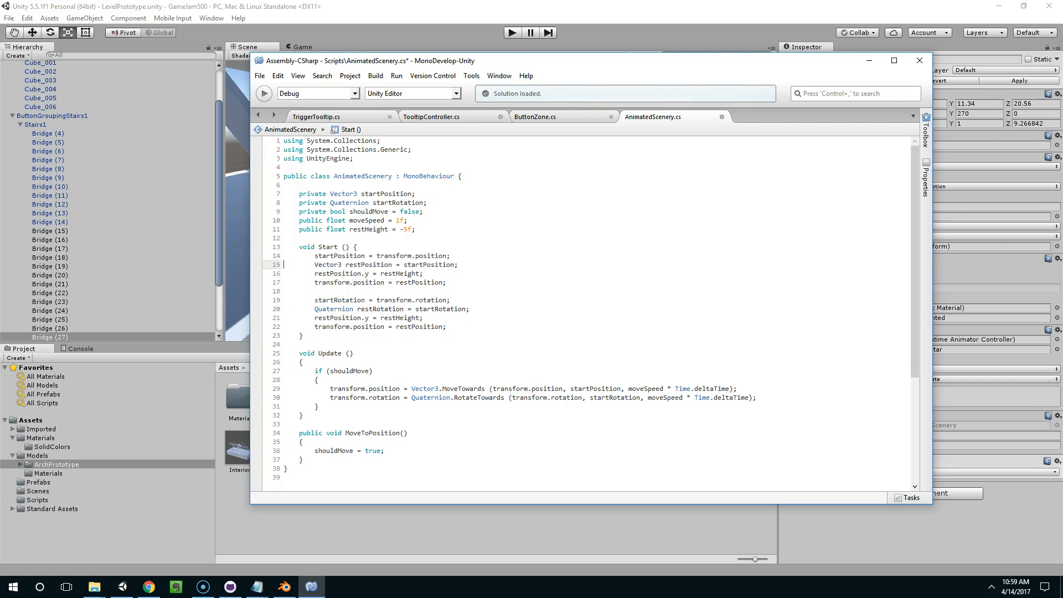
{"action": "left_click", "coordinate": [448, 309]}
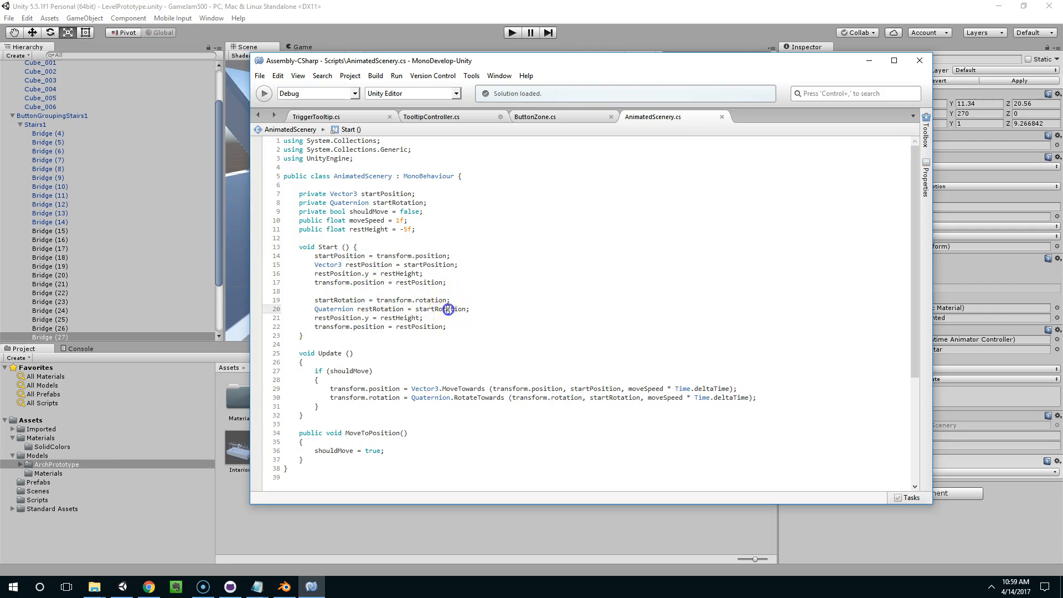
{"action": "left_click", "coordinate": [351, 316]}
{"action": "left_click_drag", "start_coordinate": [454, 320], "coordinate": [312, 319]}
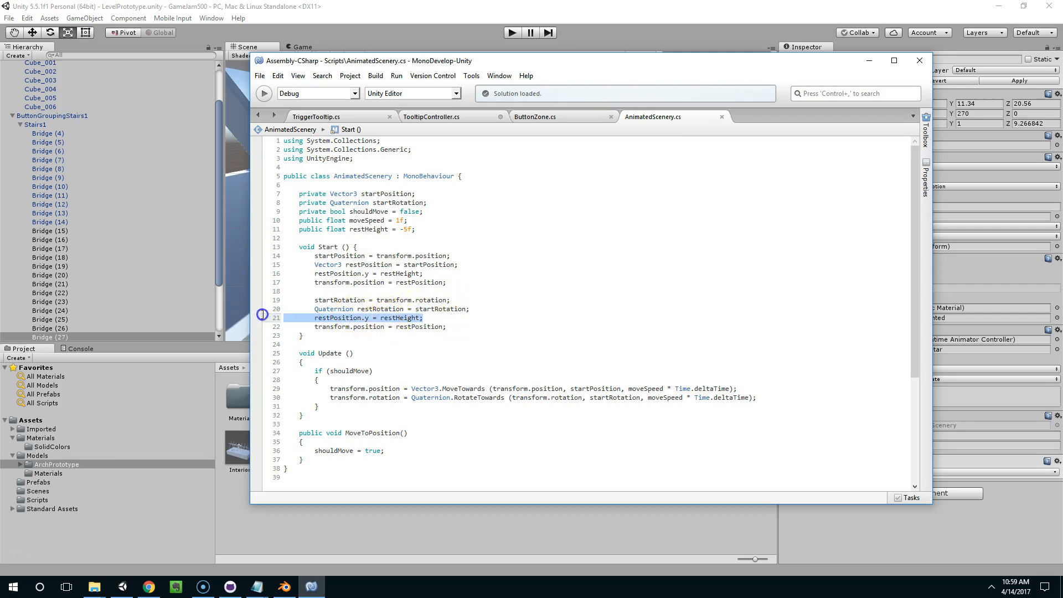
{"action": "left_click", "coordinate": [384, 326]}
{"action": "left_click_drag", "start_coordinate": [443, 308], "coordinate": [401, 310]}
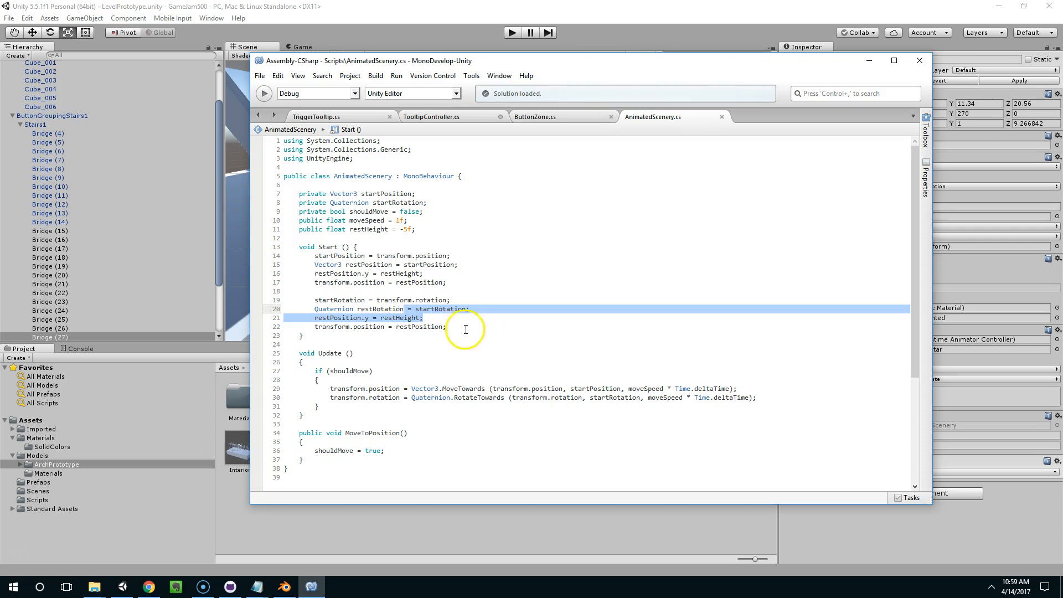
{"action": "left_click", "coordinate": [466, 330]}
Declare restRotation as a public Quaternion field below startRotation, and delete its local declaration and the two copied rest-position lines from Start.
{"action": "left_click", "coordinate": [460, 231]}
{"action": "left_click", "coordinate": [463, 206]}
{"action": "left_click", "coordinate": [455, 232]}
{"action": "left_click", "coordinate": [440, 205]}
{"action": "key", "text": "ctrl+d"}
{"action": "key", "text": "Return"}
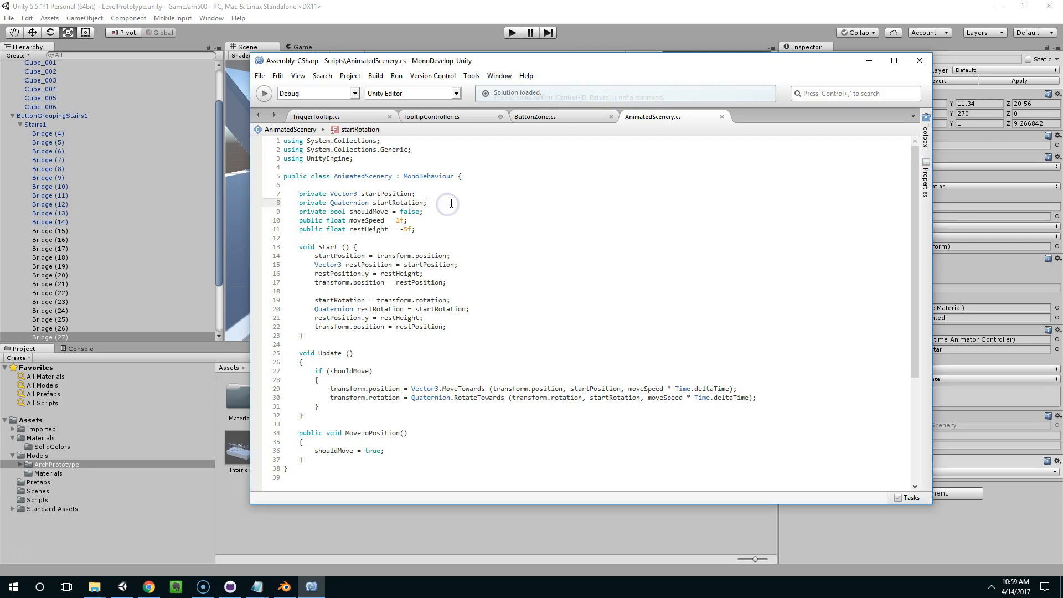
{"action": "key", "text": "Return"}
{"action": "type", "text": "public Quaternion ro"}
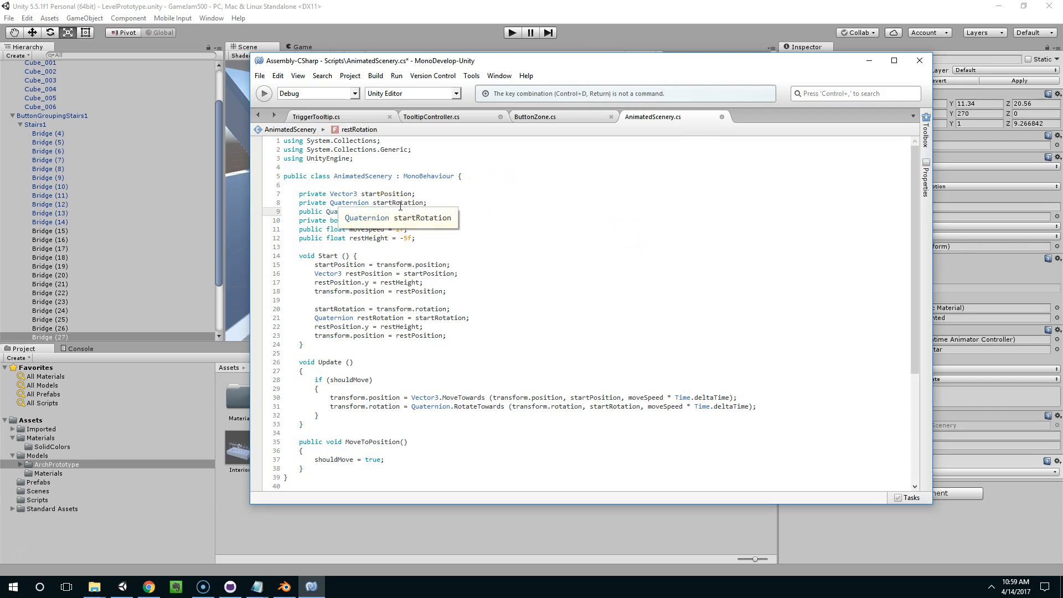
{"action": "left_click_drag", "start_coordinate": [446, 335], "coordinate": [274, 316]}
{"action": "key", "text": "Delete"}
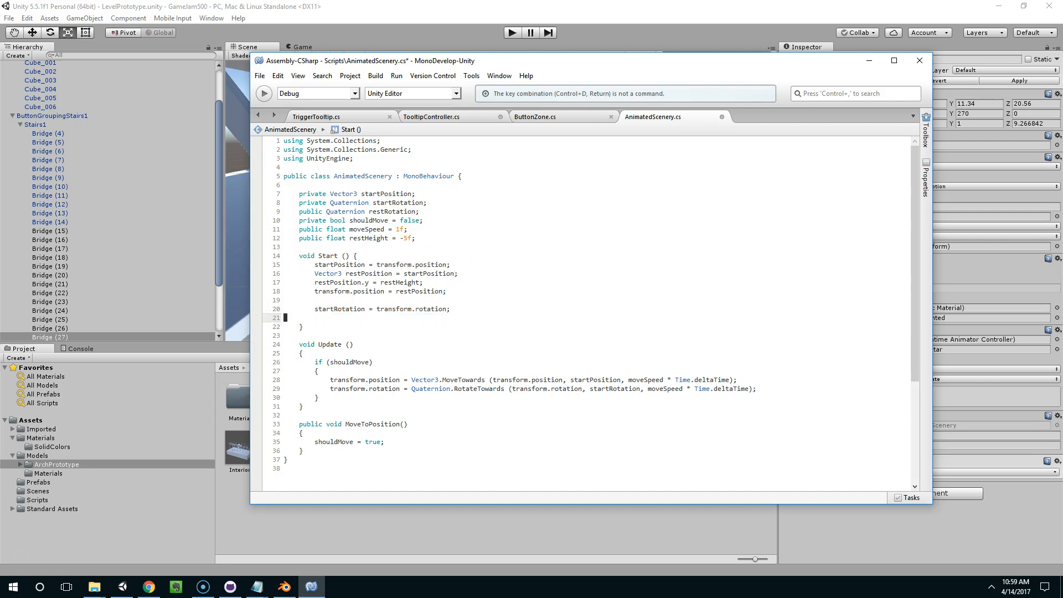
Add transform.rotation = restRotation; as the last line of Start, save, and review it against the RotateTowards line in Update.
{"action": "type", "text": "transform.rotation = restRotation;"}
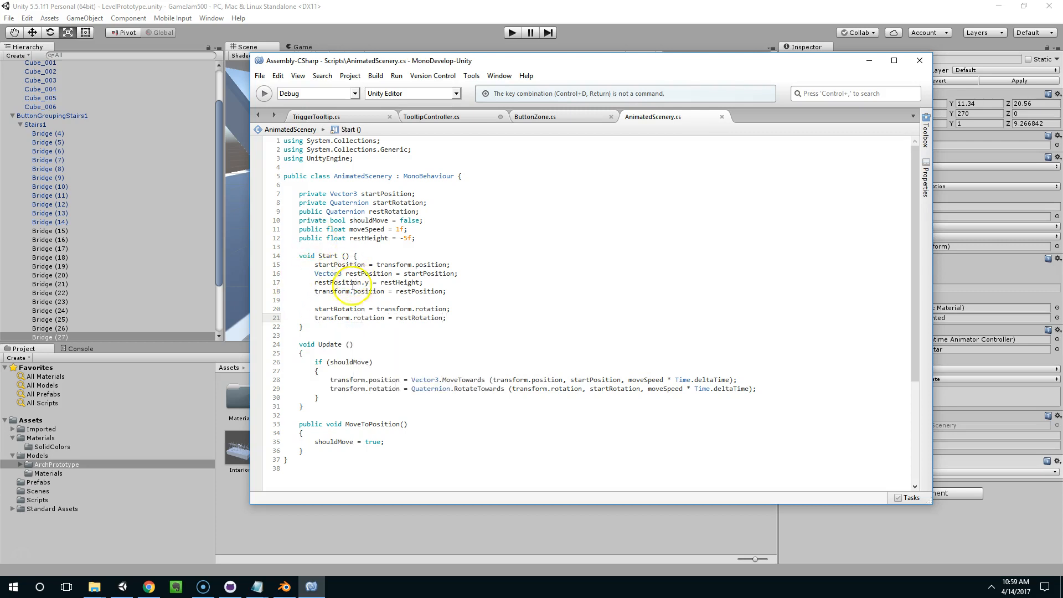
{"action": "double_click", "coordinate": [344, 307]}
{"action": "left_click_drag", "start_coordinate": [313, 317], "coordinate": [469, 322]}
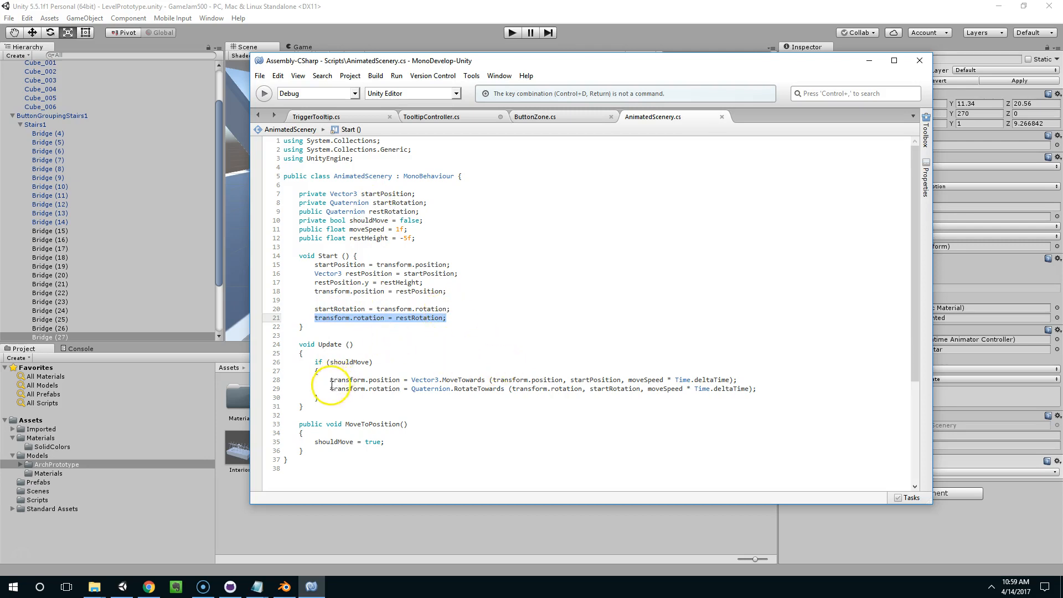
{"action": "left_click_drag", "start_coordinate": [330, 388], "coordinate": [761, 390]}
Switch to Unity and play-test the level, activate the podium, inspect the rotating stairs in the Scene view, and stop playing.
{"action": "left_click", "coordinate": [598, 7]}
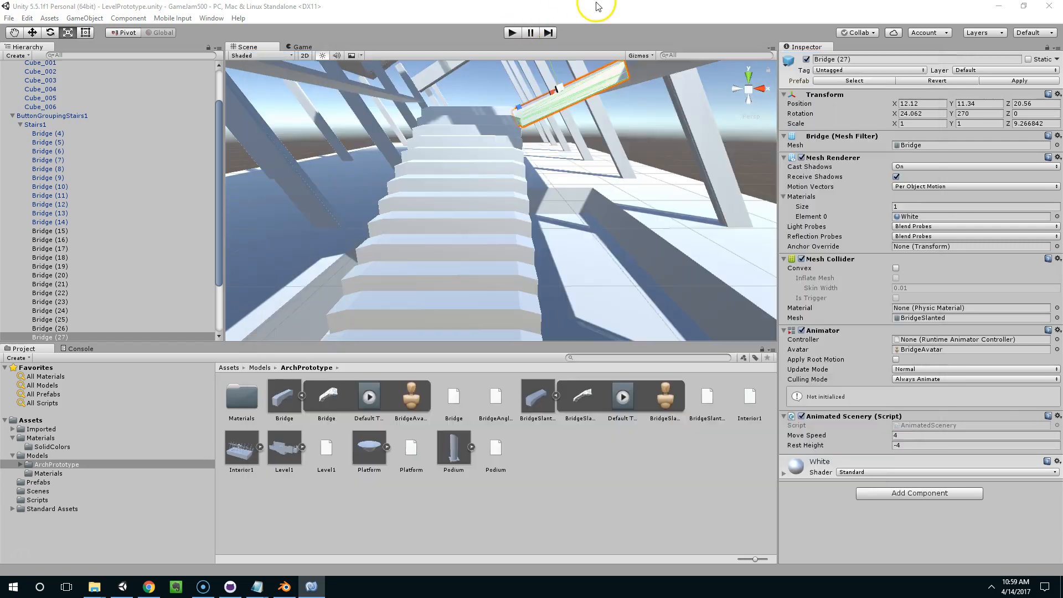
{"action": "left_click", "coordinate": [512, 33]}
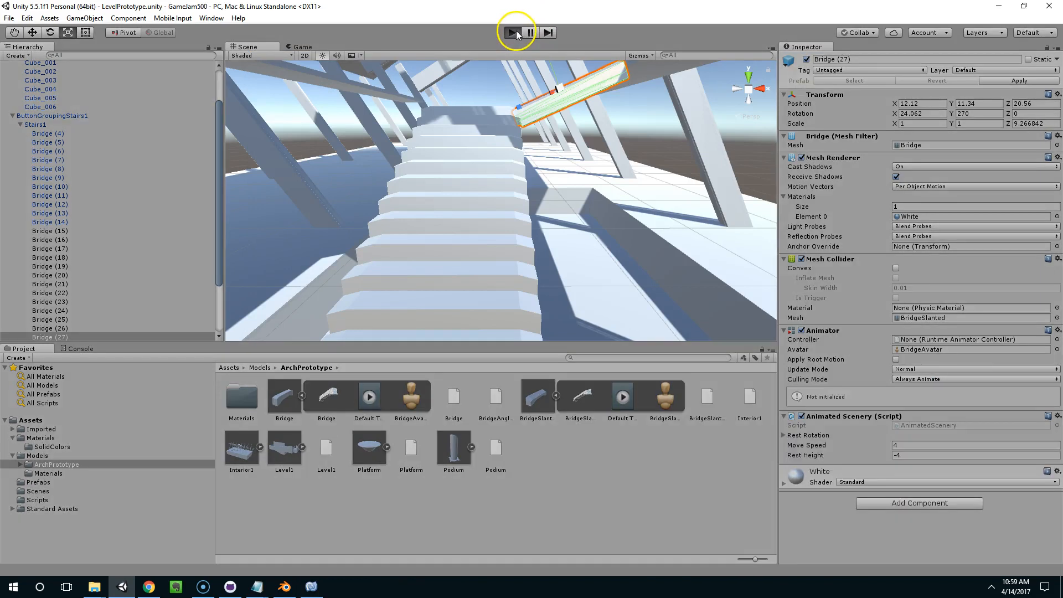
{"action": "key", "text": "w"}
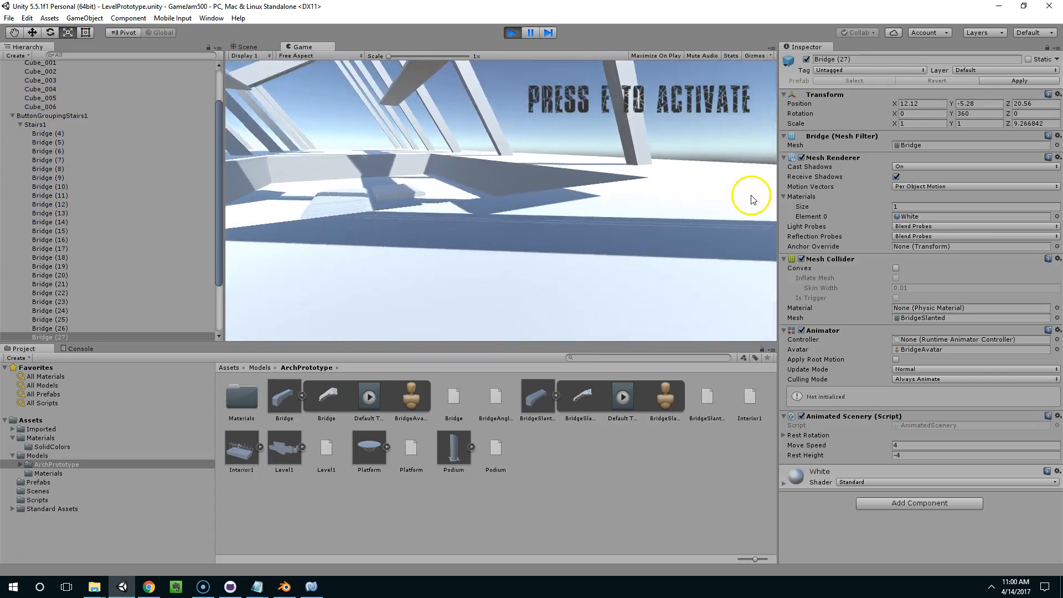
{"action": "key", "text": "e"}
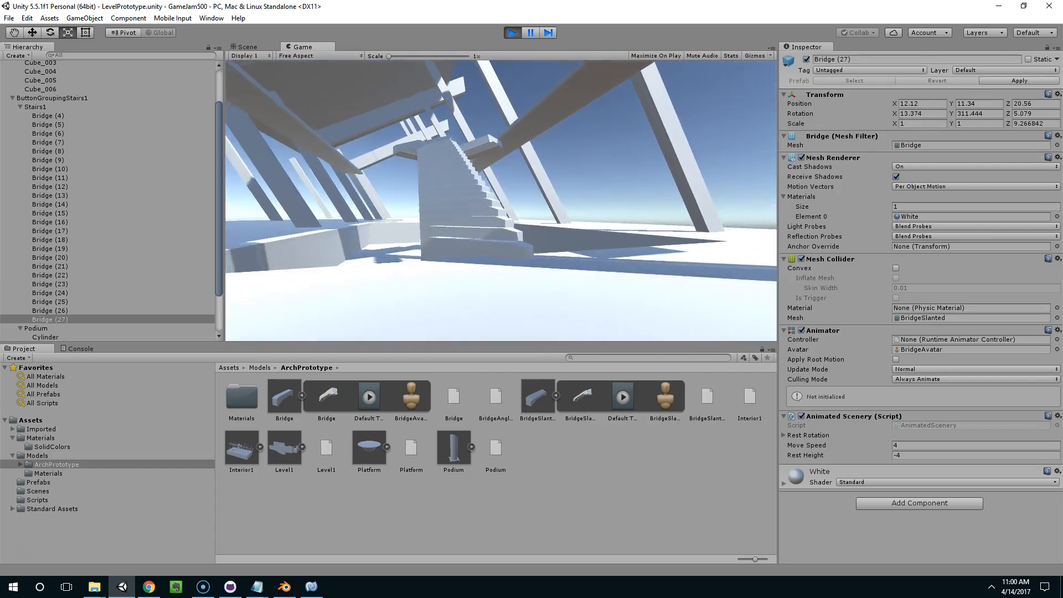
{"action": "key", "text": "ctrl+1"}
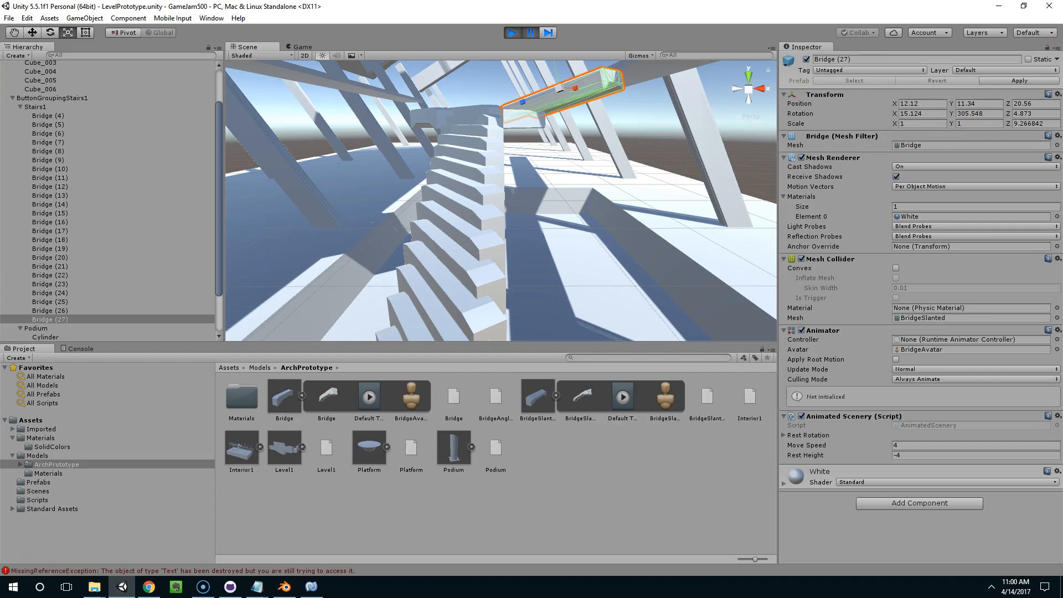
{"action": "left_click", "coordinate": [512, 33]}
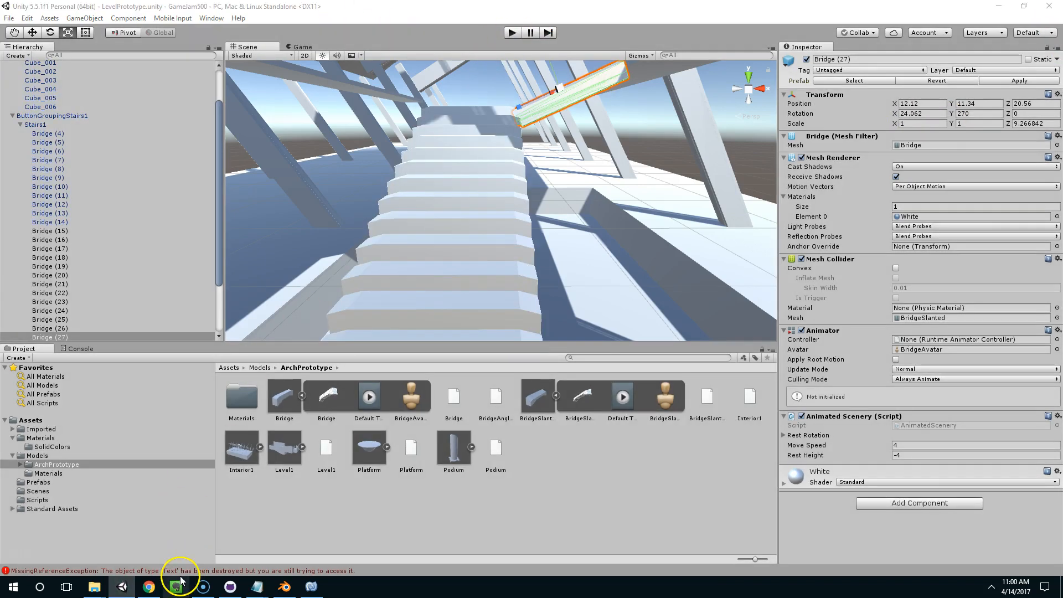
Open the MissingReferenceException in the Console and examine the tooltipText line it refers to in DisplayMessage of TooltipController.cs.
{"action": "left_click", "coordinate": [184, 571]}
{"action": "left_click", "coordinate": [180, 586]}
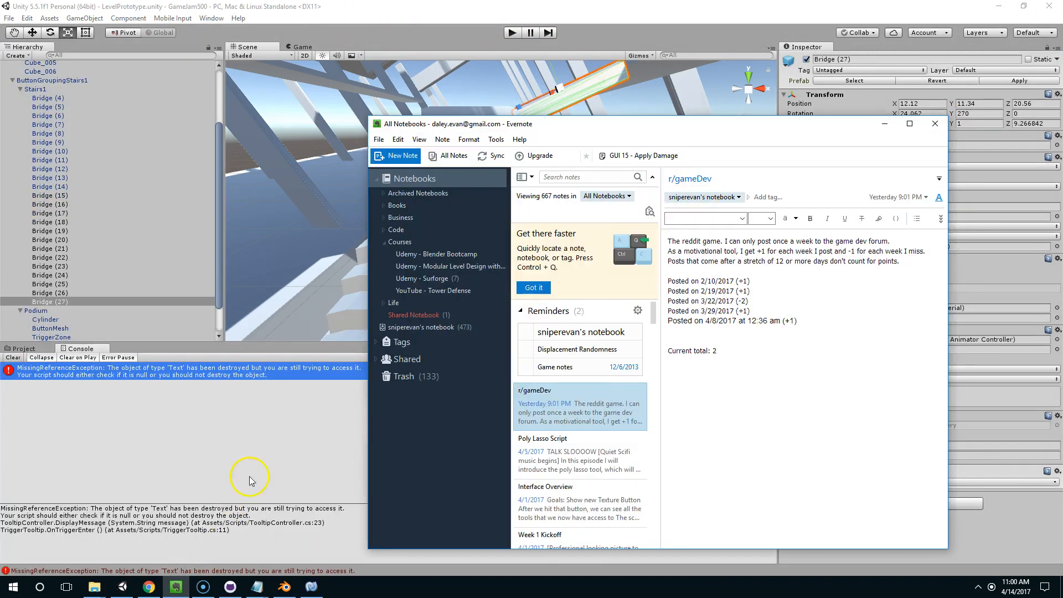
{"action": "left_click", "coordinate": [202, 534]}
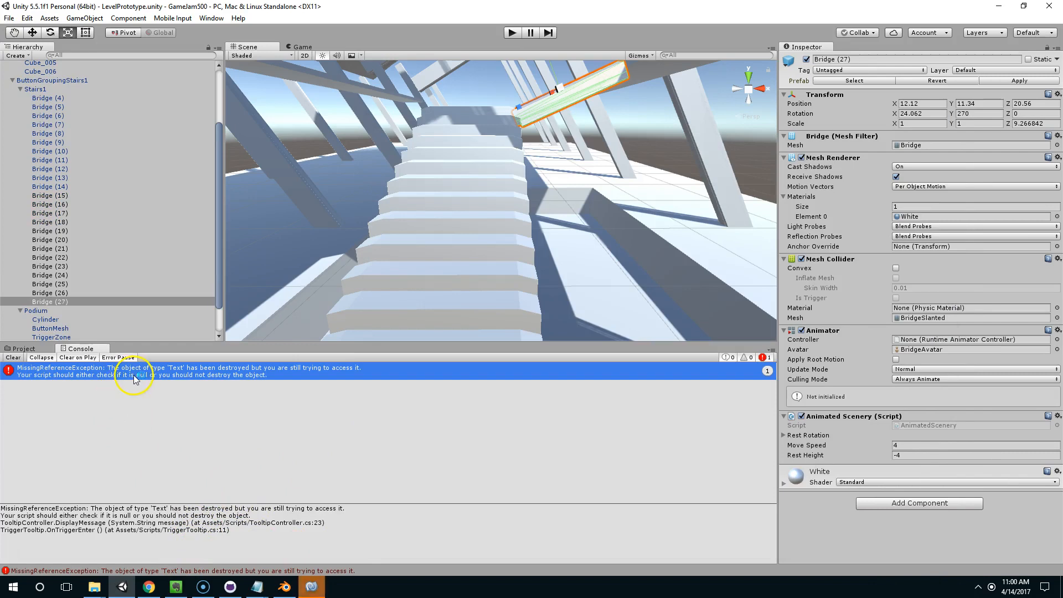
{"action": "left_click", "coordinate": [311, 586]}
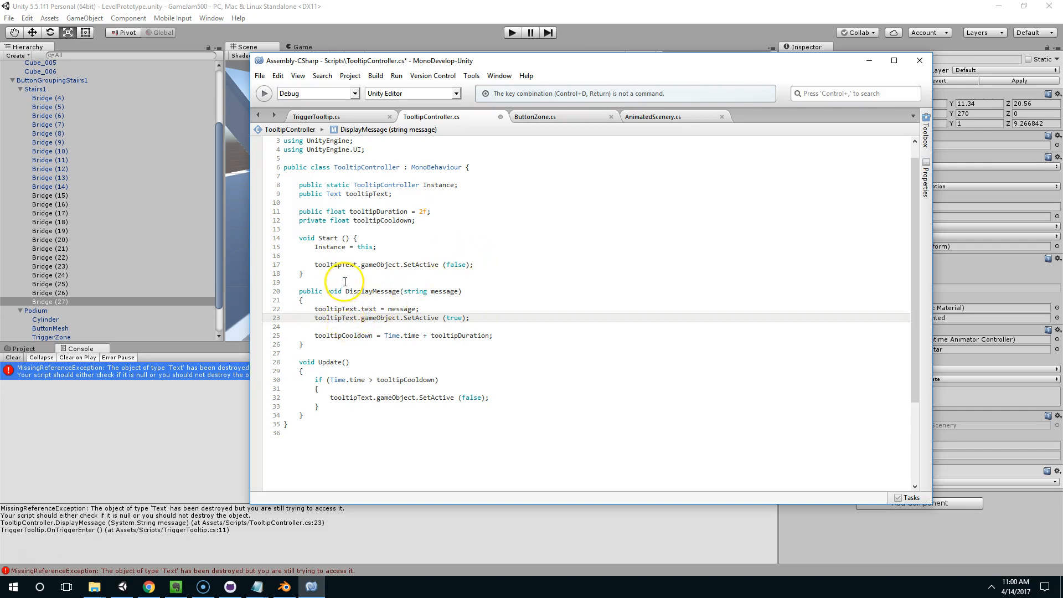
{"action": "double_click", "coordinate": [346, 317]}
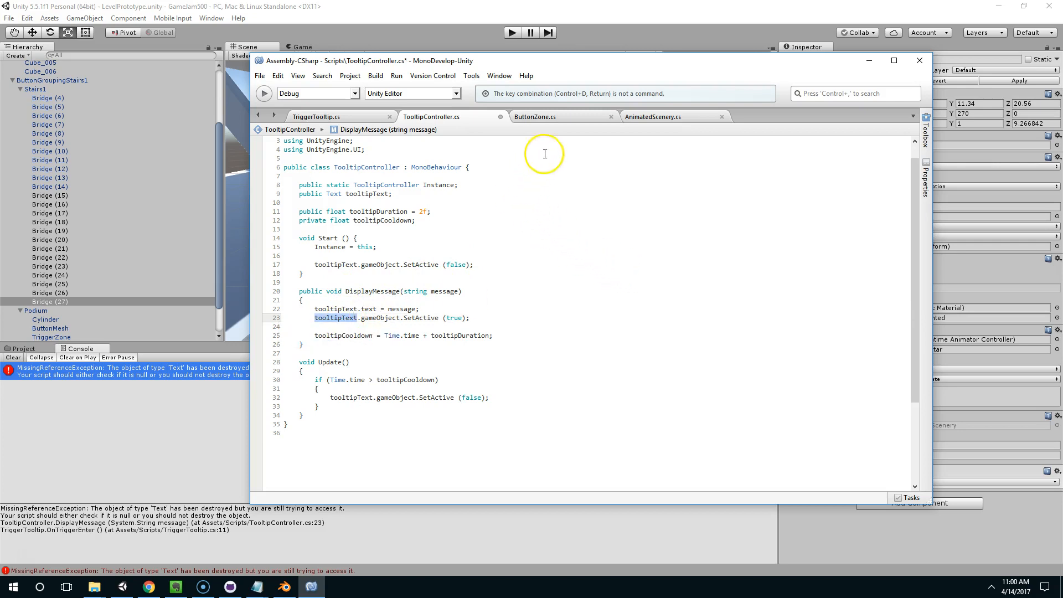
Compare ButtonZone.cs and AnimatedScenery.cs with TooltipController.cs, and reopen the script line reported by the Console error.
{"action": "left_click", "coordinate": [548, 111]}
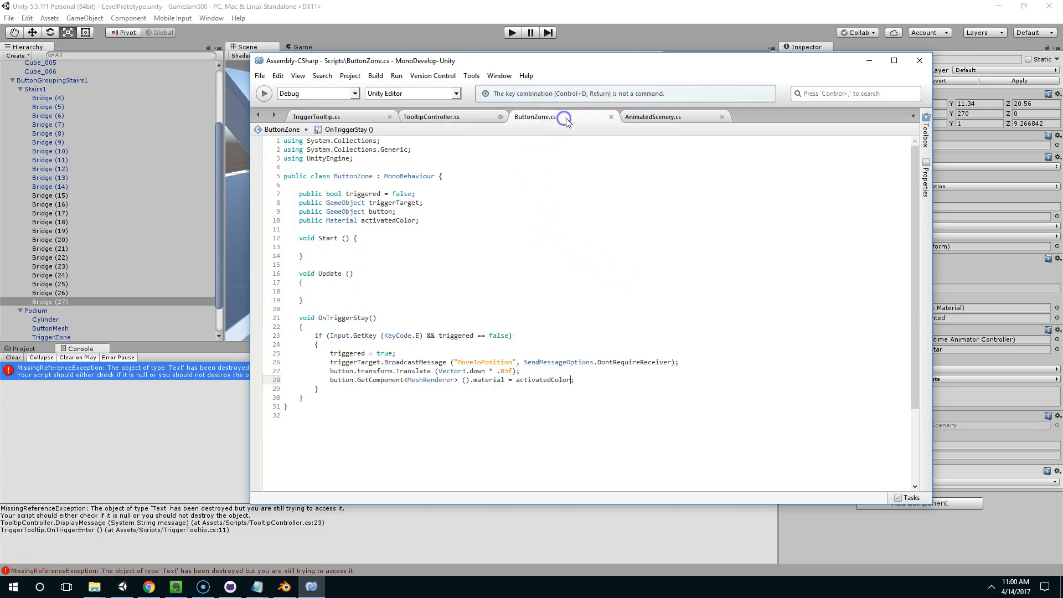
{"action": "left_click", "coordinate": [649, 119]}
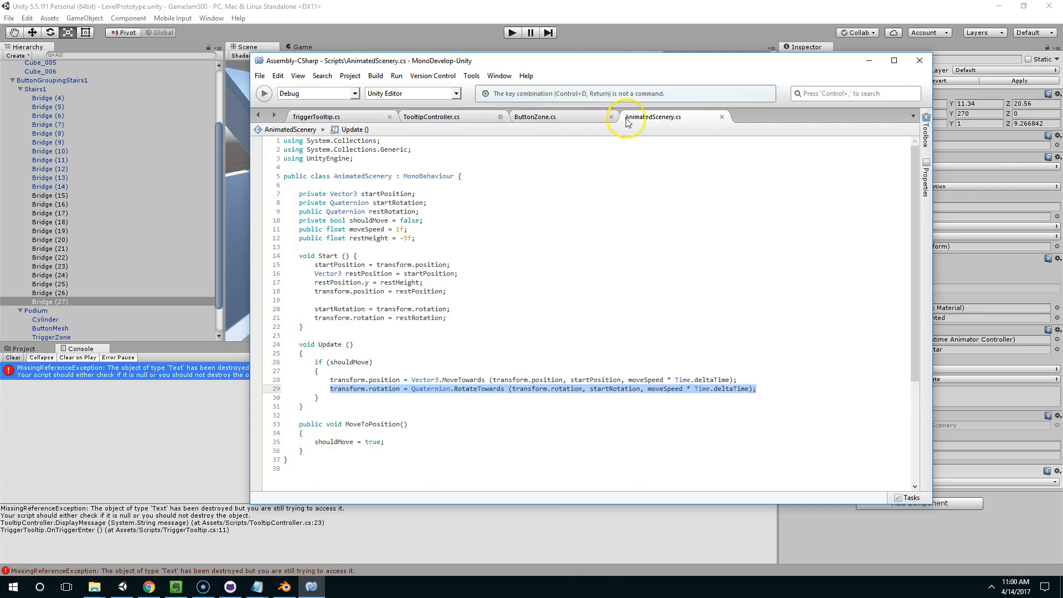
{"action": "left_click", "coordinate": [540, 117]}
{"action": "left_click", "coordinate": [442, 117]}
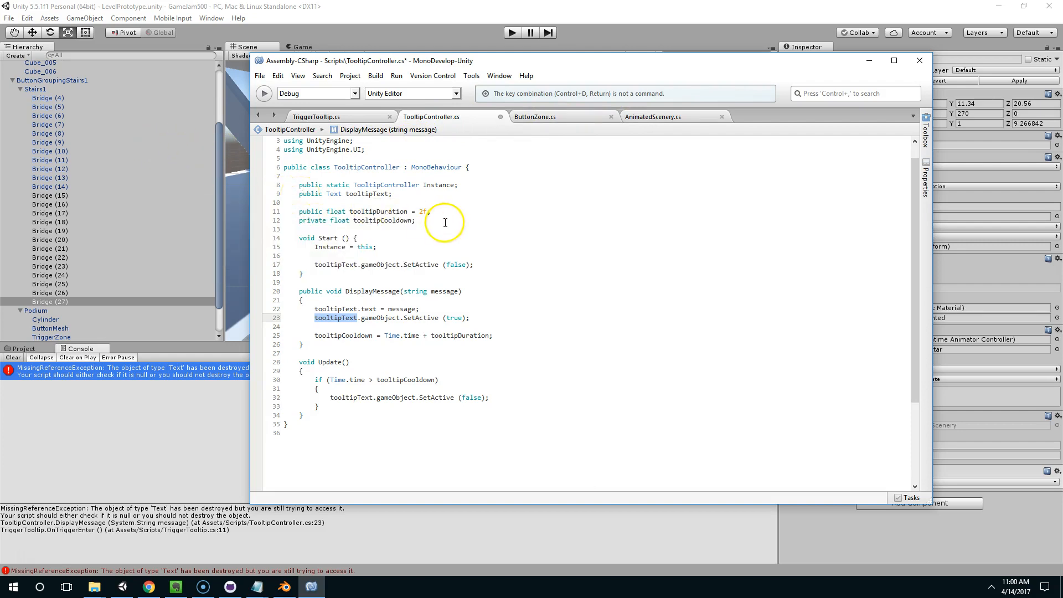
{"action": "left_click", "coordinate": [194, 374]}
{"action": "double_click", "coordinate": [194, 374]}
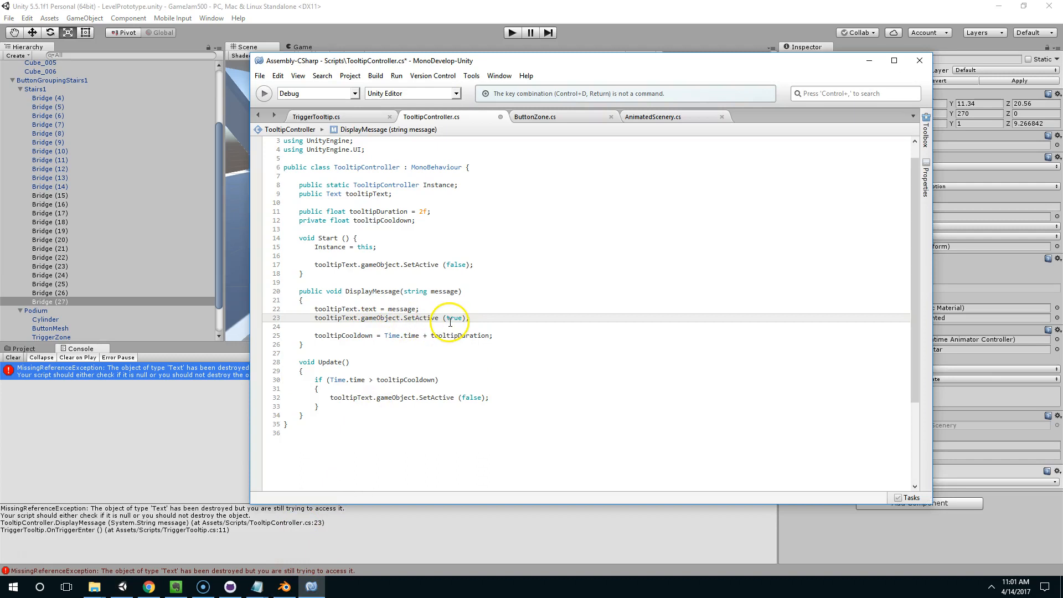
Save TooltipController.cs and convert TriggerTooltip.cs to Windows line endings.
{"action": "left_click", "coordinate": [372, 195]}
{"action": "left_click", "coordinate": [387, 212]}
{"action": "left_click", "coordinate": [388, 219]}
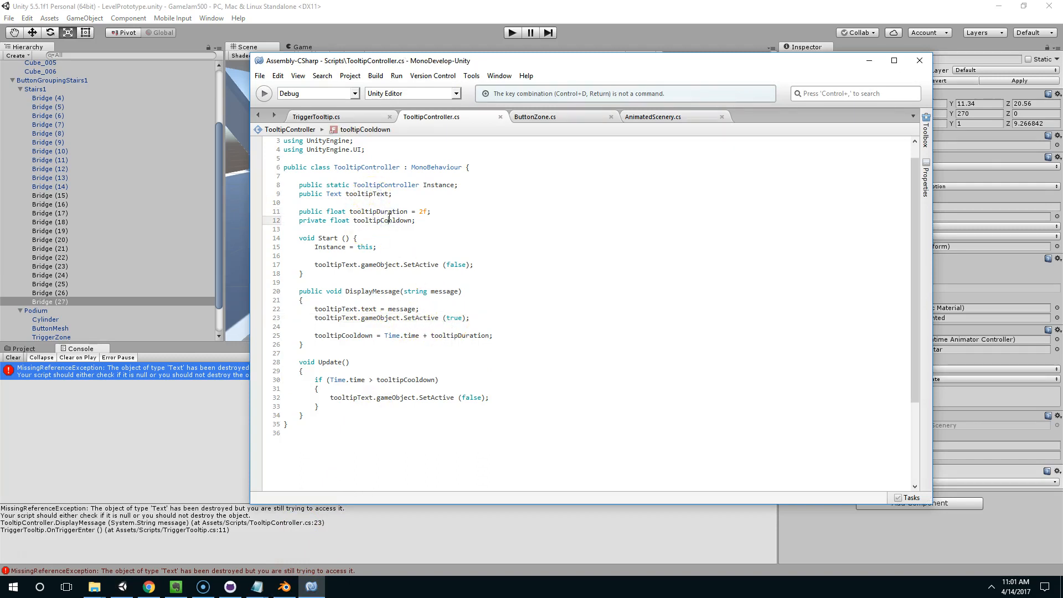
{"action": "left_click", "coordinate": [357, 115]}
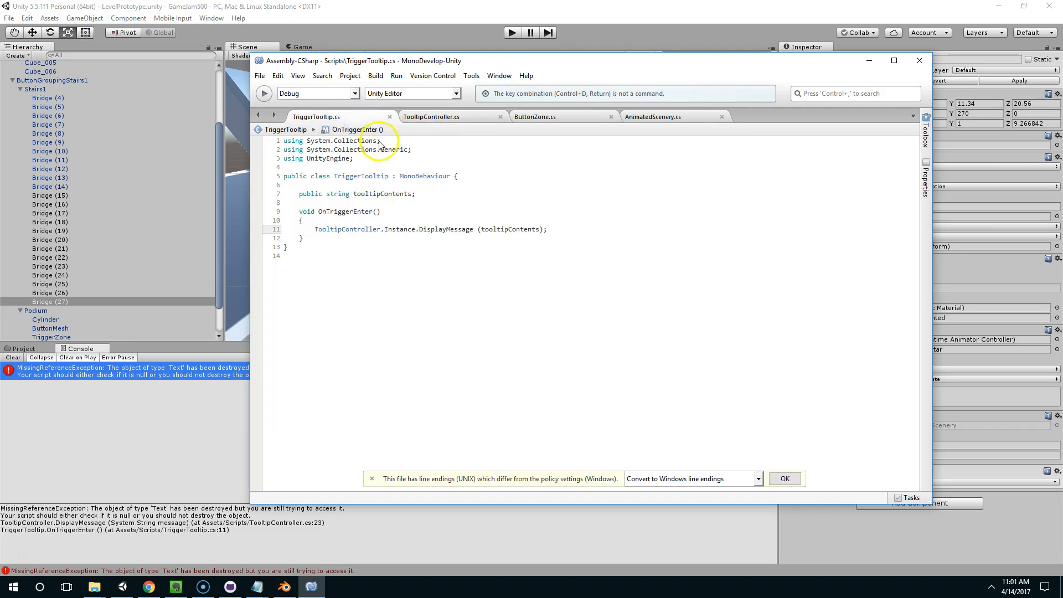
{"action": "left_click", "coordinate": [449, 161]}
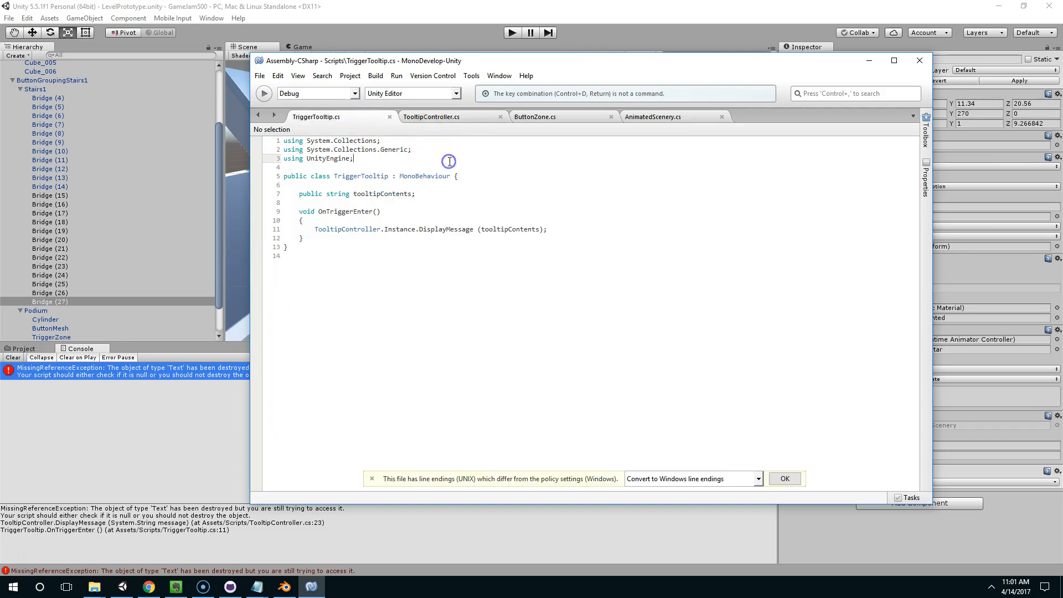
{"action": "left_click", "coordinate": [784, 478]}
Return to Unity and play-test again, activate the podium, walk around to watch the pieces rise and rotate, and stop playing.
{"action": "left_click", "coordinate": [238, 386]}
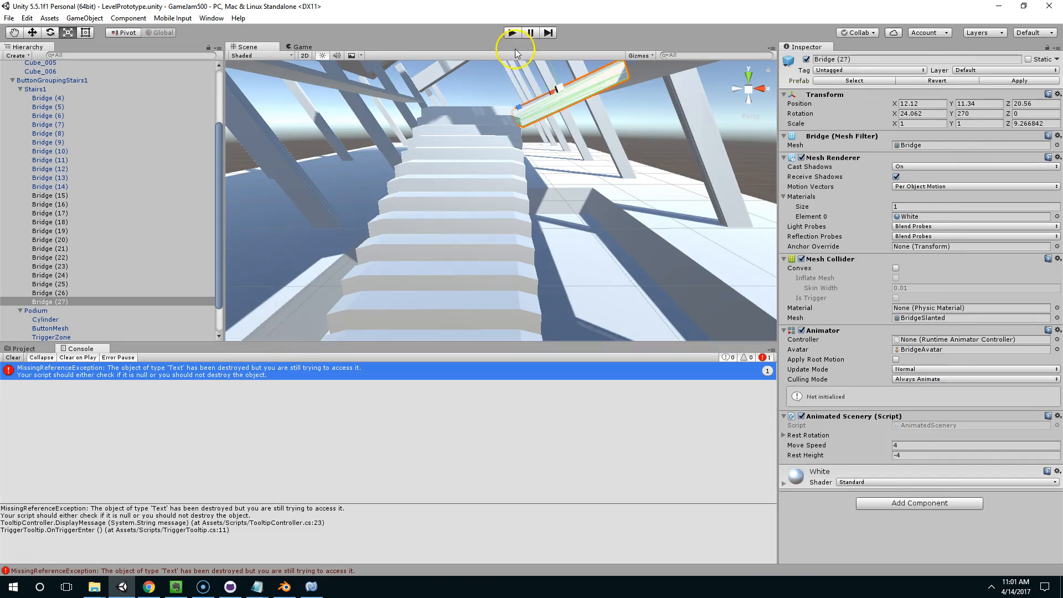
{"action": "left_click", "coordinate": [513, 33]}
{"action": "key", "text": "w"}
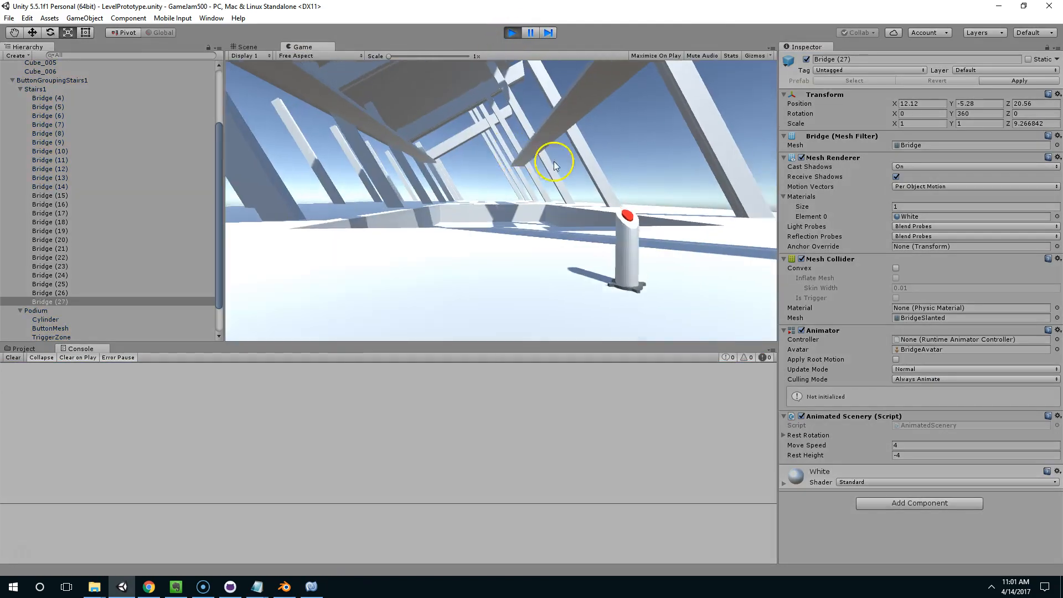
{"action": "key", "text": "e"}
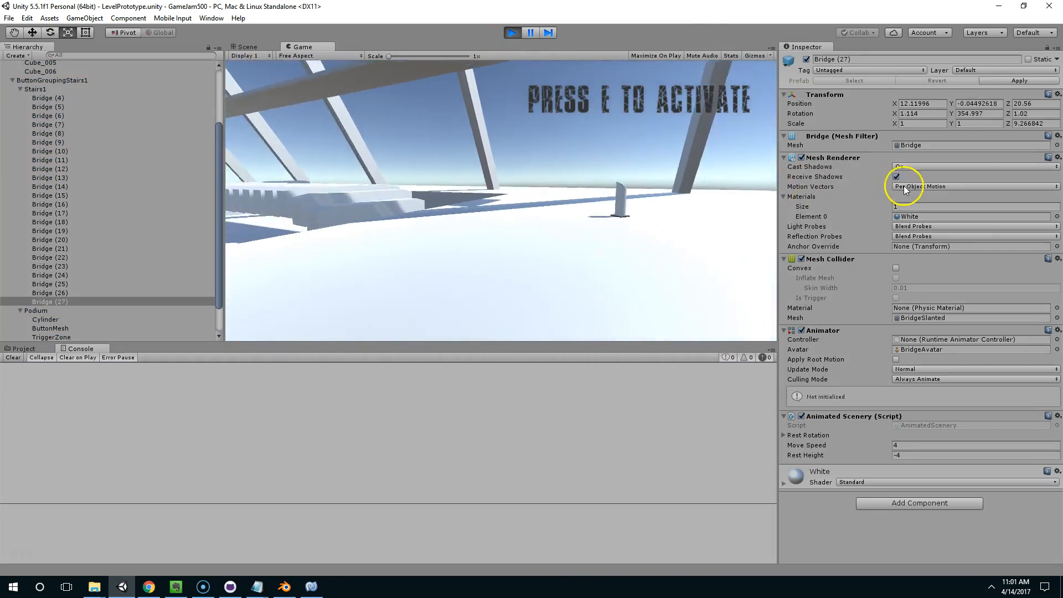
{"action": "key", "text": "w"}
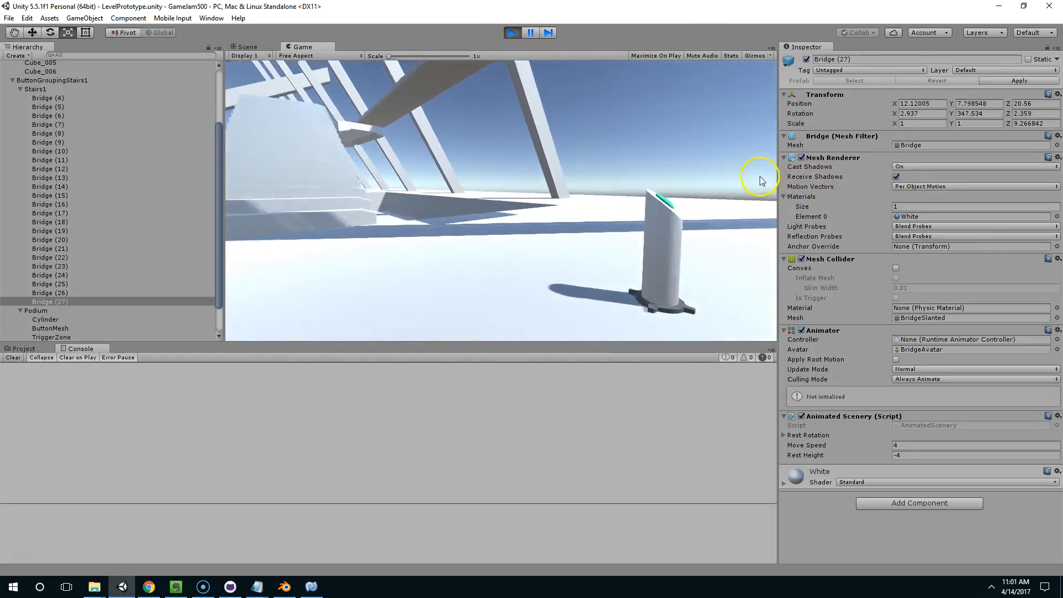
{"action": "key", "text": "s"}
{"action": "key", "text": "w"}
{"action": "left_click_drag", "start_coordinate": [610, 155], "coordinate": [806, 61]}
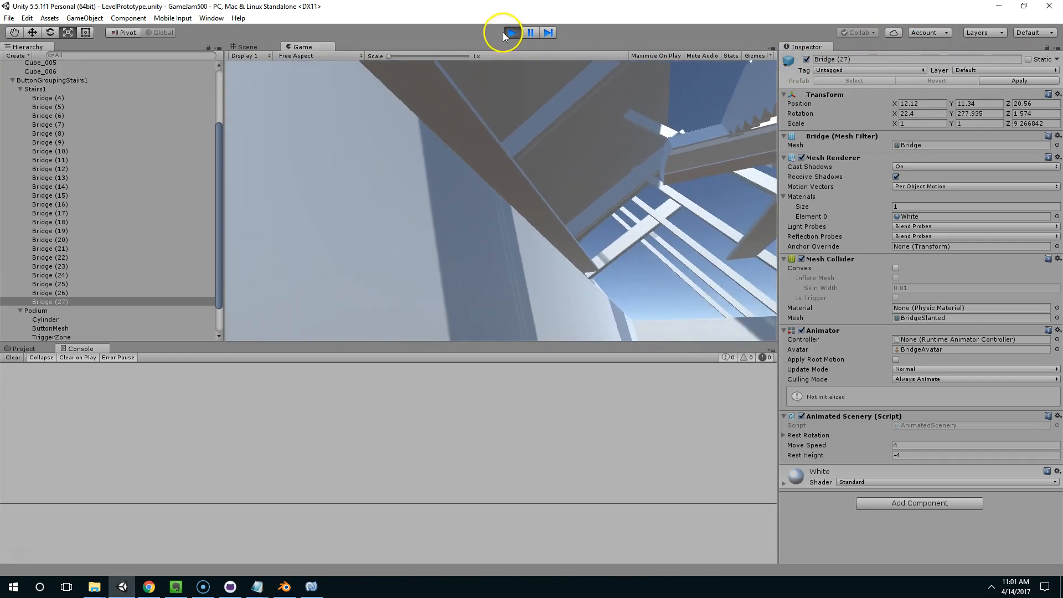
{"action": "left_click", "coordinate": [512, 33]}
{"action": "left_click", "coordinate": [435, 238]}
Return to AnimatedScenery.cs in MonoDevelop and examine the startRotation argument of the RotateTowards call in Update.
{"action": "left_click", "coordinate": [311, 586]}
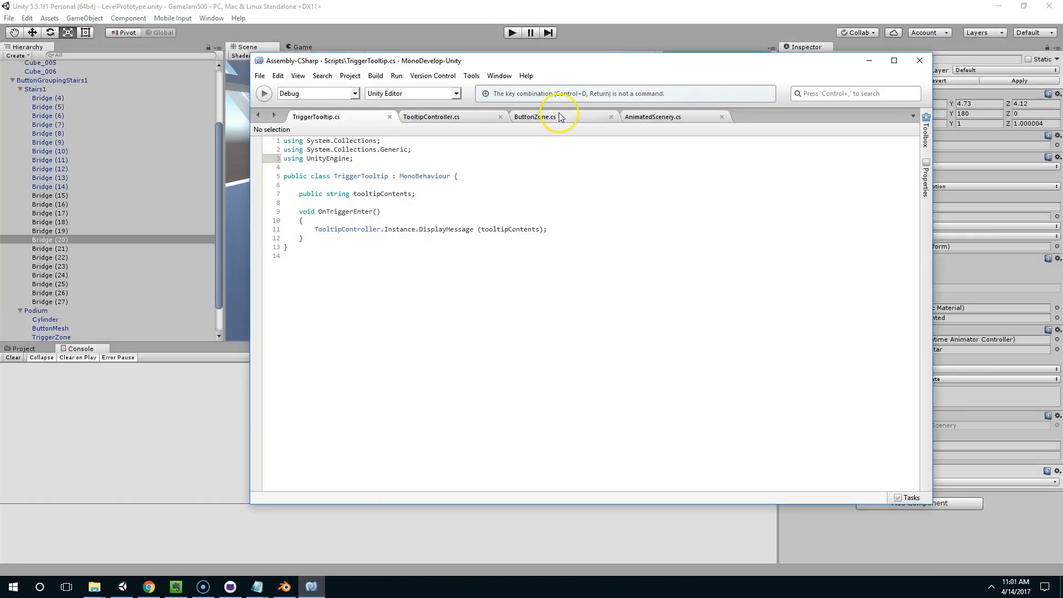
{"action": "left_click", "coordinate": [637, 117]}
{"action": "left_click", "coordinate": [567, 391]}
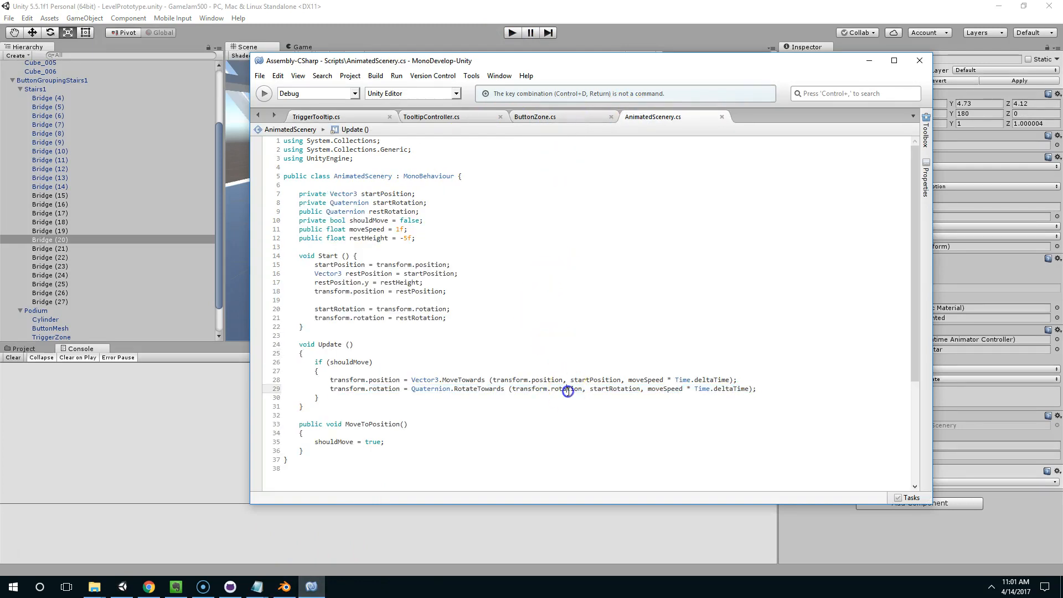
{"action": "left_click", "coordinate": [774, 389]}
{"action": "left_click", "coordinate": [601, 391]}
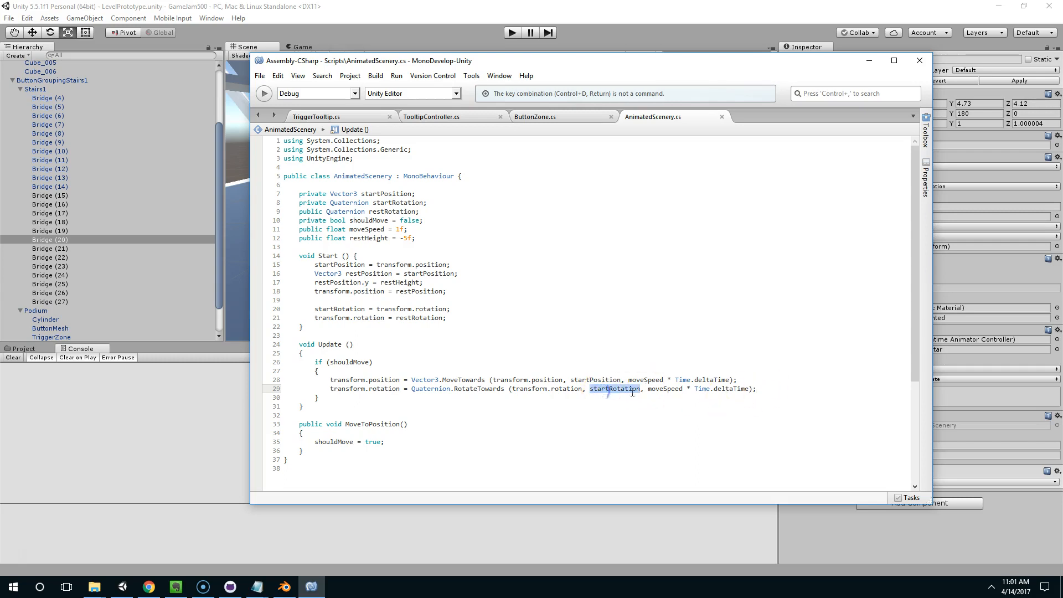
Clear the last RotateTowards argument to check its parameter hint, restore it as moveSpeed * Time.deltaTime, and save.
{"action": "left_click_drag", "start_coordinate": [748, 390], "coordinate": [685, 391]}
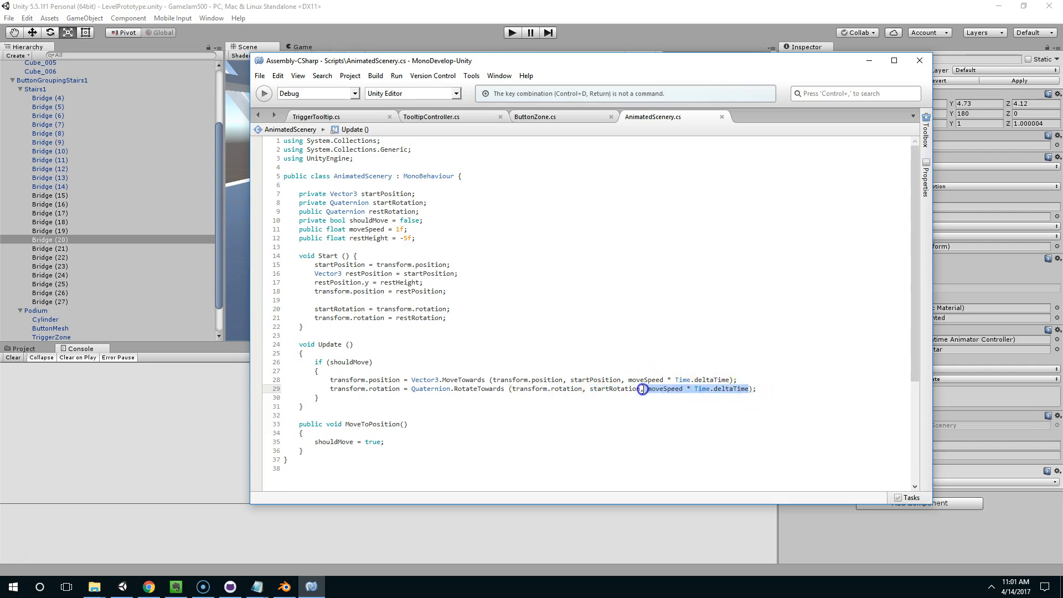
{"action": "key", "text": "BackSpace"}
{"action": "key", "text": "BackSpace"}
{"action": "key", "text": "BackSpace"}
{"action": "key", "text": "BackSpace"}
{"action": "type", "text": ","}
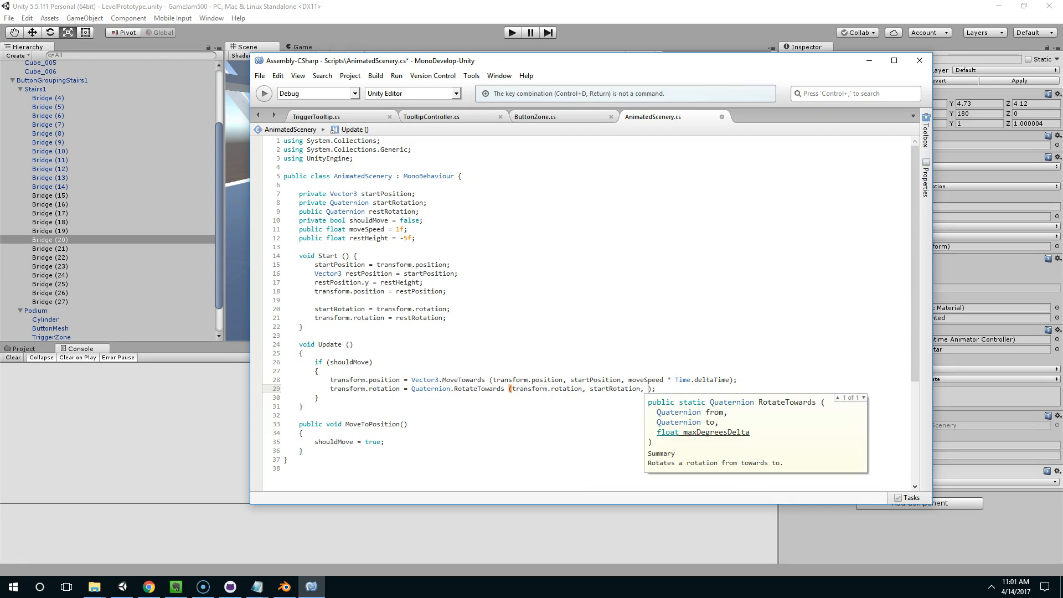
{"action": "key", "text": "Down"}
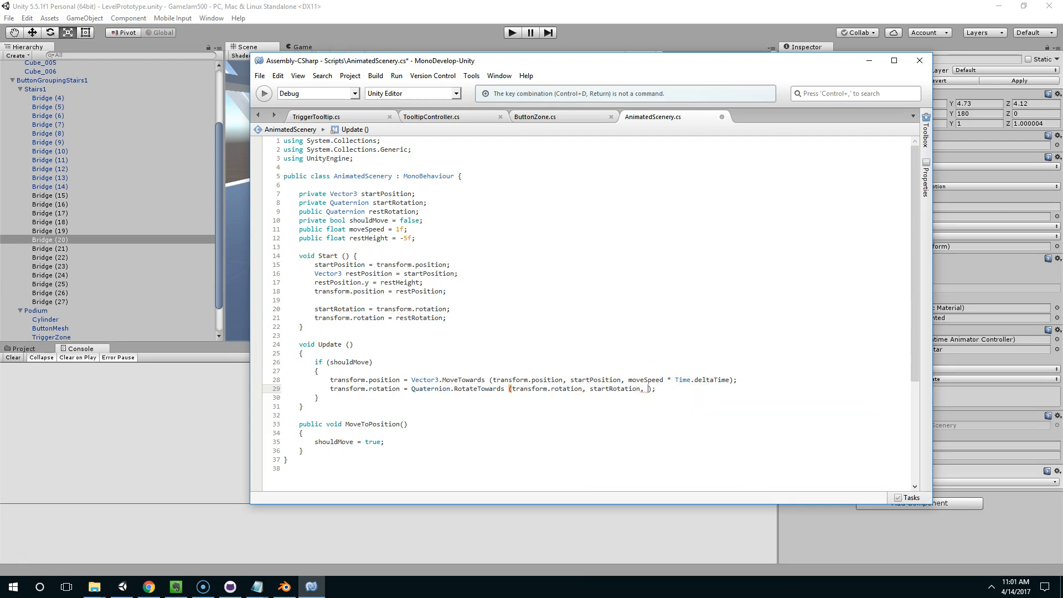
{"action": "type", "text": ", "}
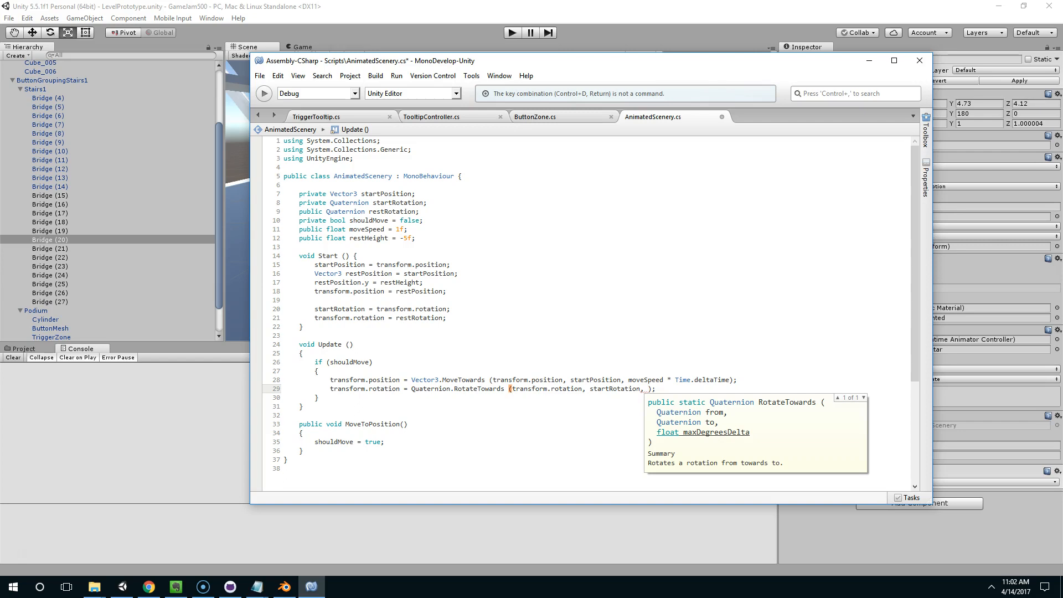
{"action": "type", "text": "moveSpeed * Time.deltaTime"}
{"action": "key", "text": "ctrl+s"}
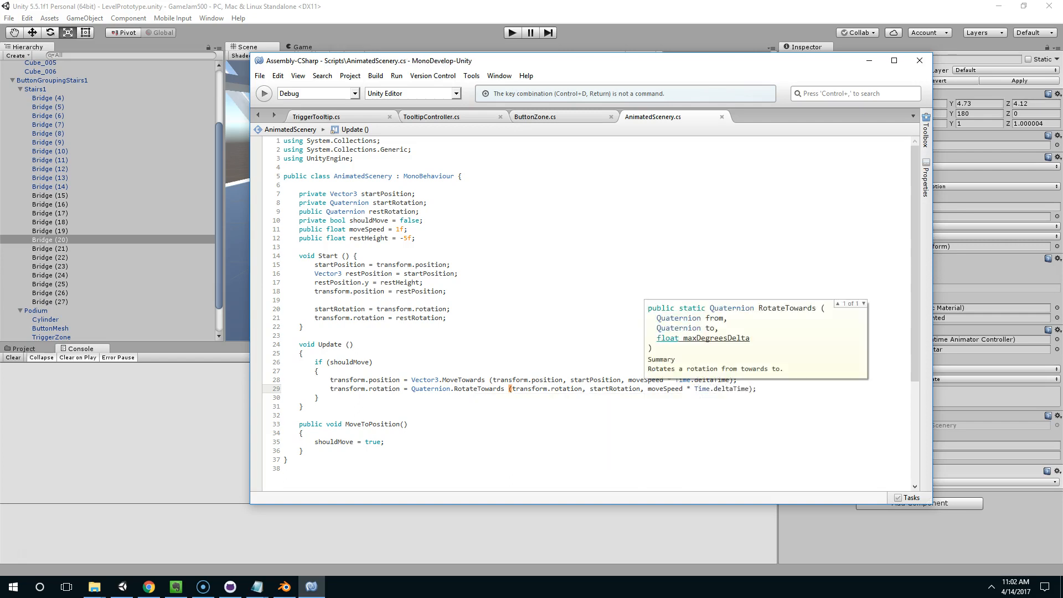
Clear the second RotateTowards argument in Update to check its parameter hint and restore it as startRotation.
{"action": "double_click", "coordinate": [611, 389]}
{"action": "key", "text": "BackSpace"}
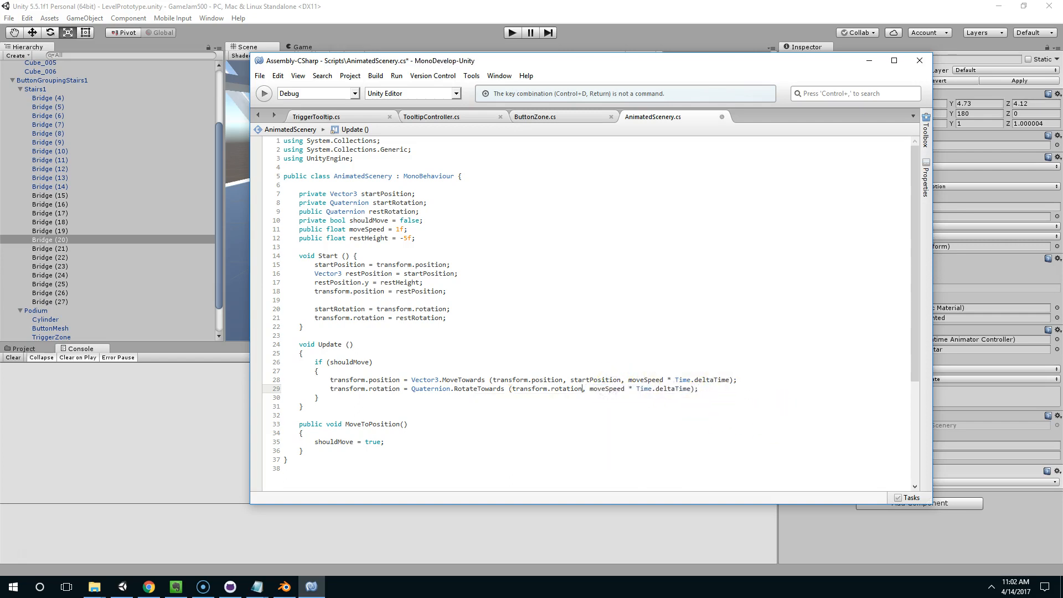
{"action": "type", "text": ",."}
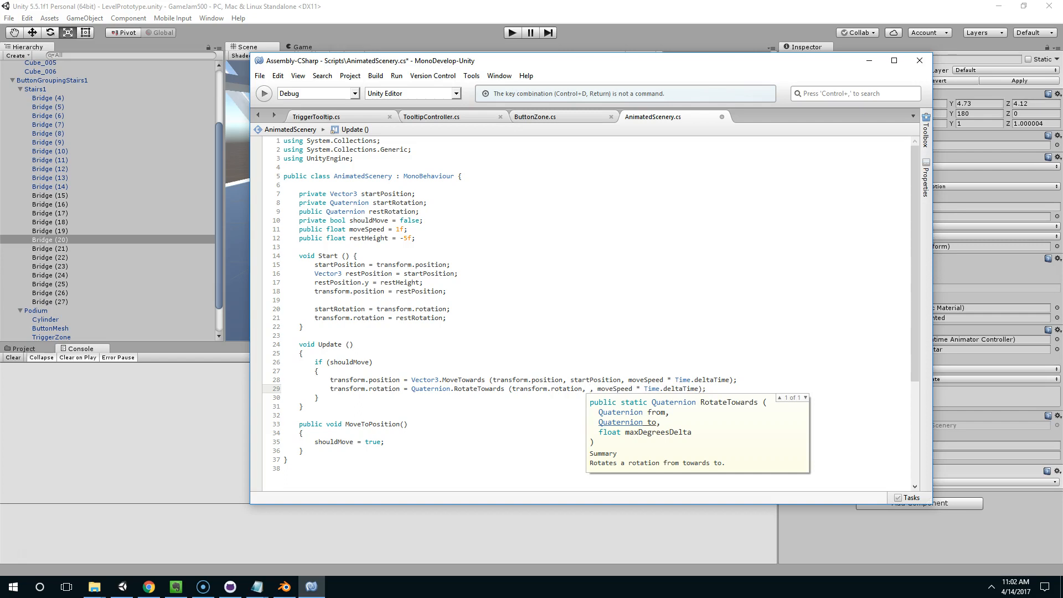
{"action": "key", "text": "Escape"}
{"action": "key", "text": "BackSpace"}
{"action": "key", "text": "BackSpace"}
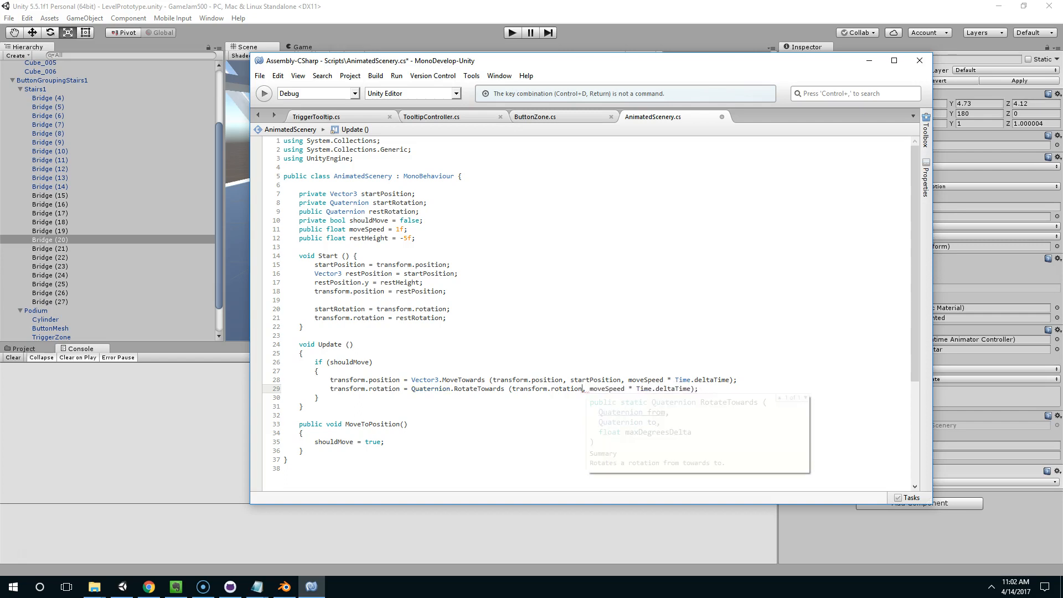
{"action": "type", "text": "startRotation,"}
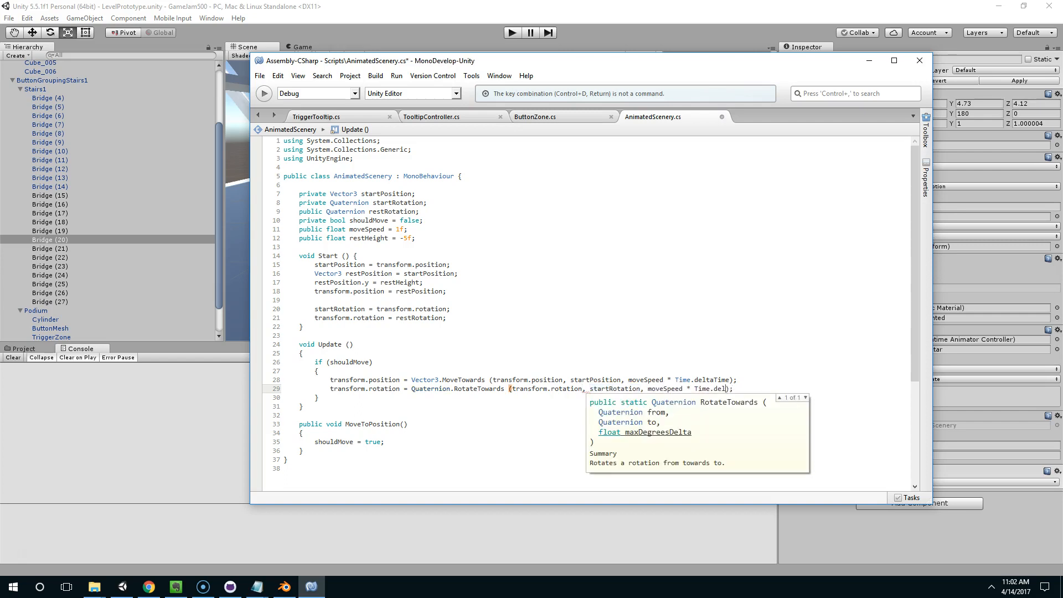
{"action": "key", "text": "Escape"}
{"action": "left_click", "coordinate": [729, 370]}
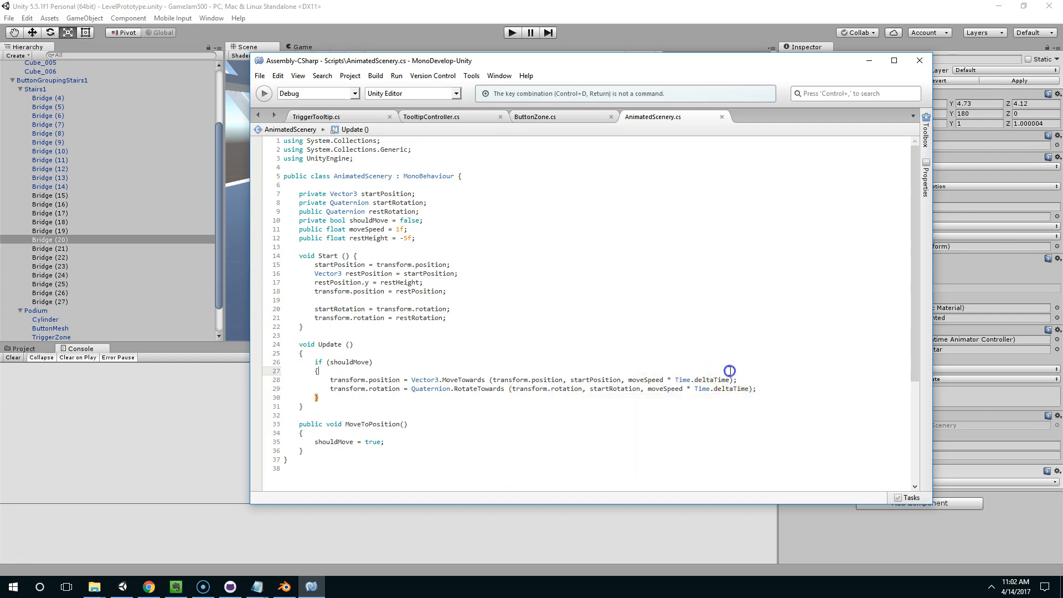
{"action": "left_click", "coordinate": [612, 386]}
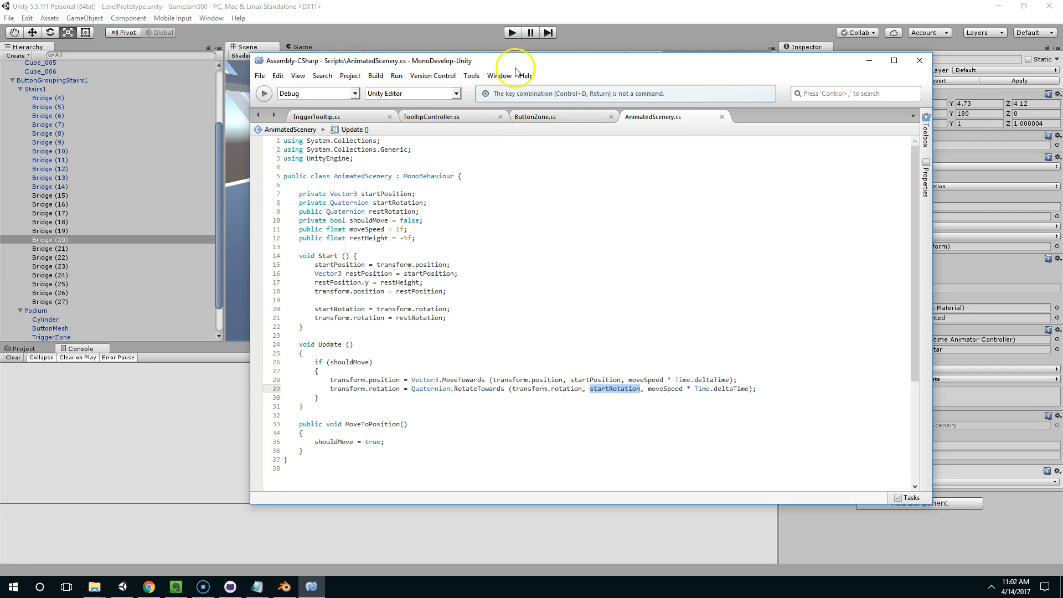
Switch to Chrome, search Google for "unity rotate to position", and check the Unity Answers result on rotating towards a Vector3 point.
{"action": "left_click_drag", "start_coordinate": [515, 71], "coordinate": [538, 69]}
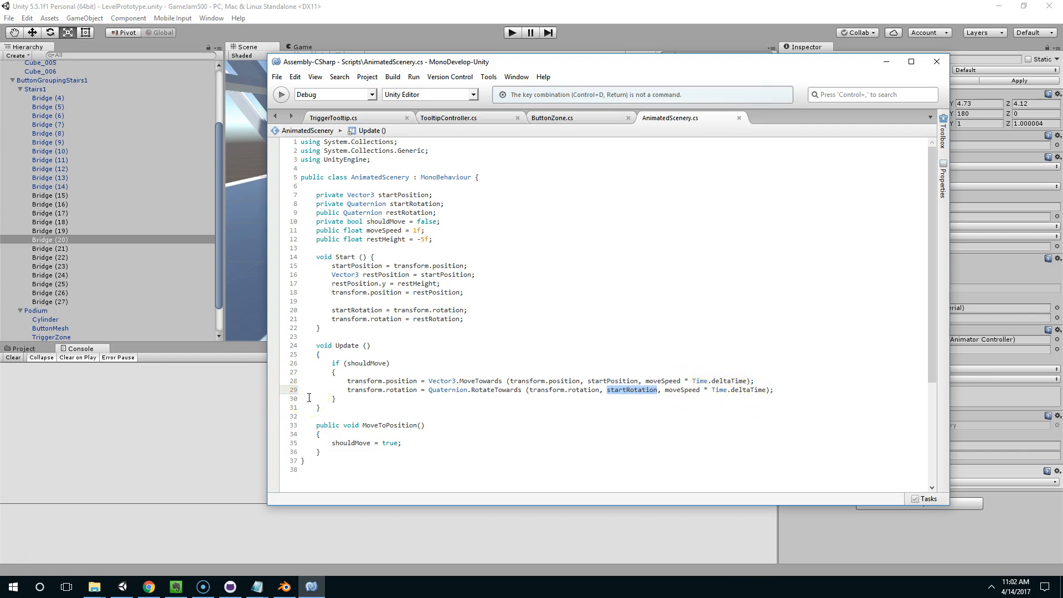
{"action": "left_click_drag", "start_coordinate": [773, 391], "coordinate": [345, 386]}
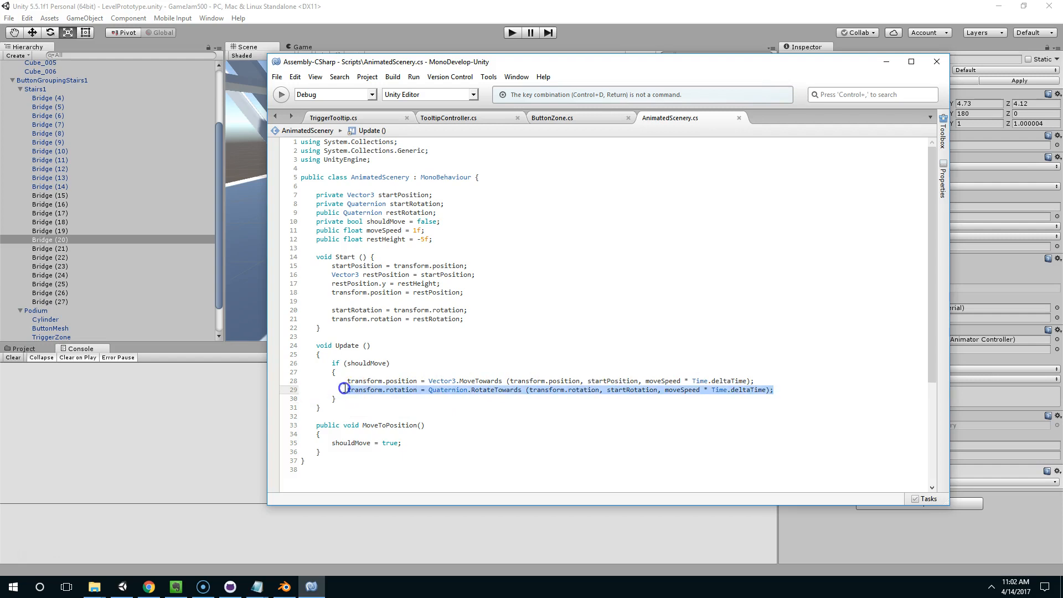
{"action": "key", "text": "alt+Tab"}
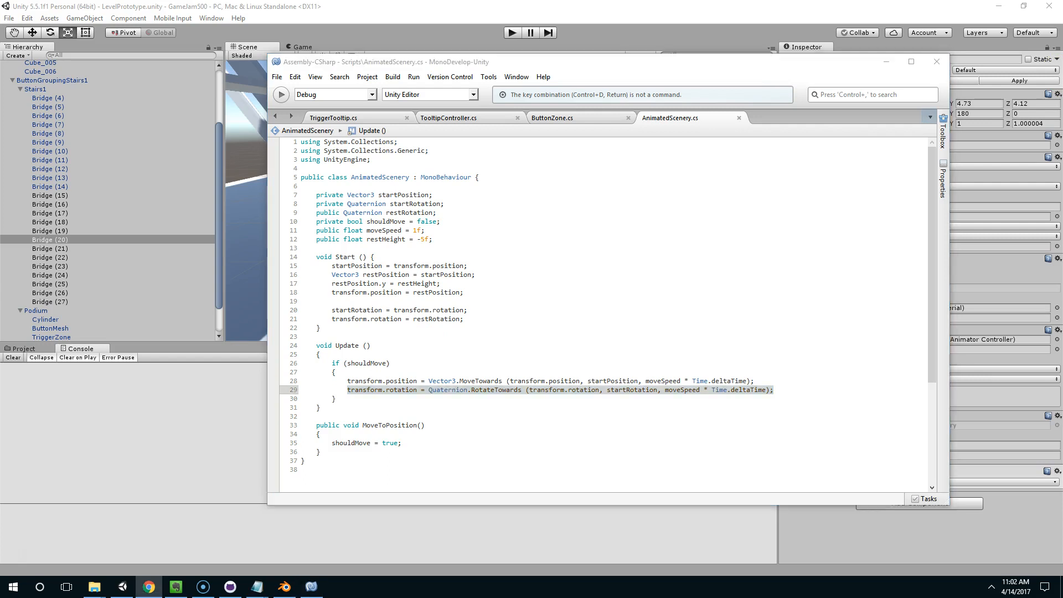
{"action": "left_click_drag", "start_coordinate": [996, 191], "coordinate": [590, 115]}
{"action": "type", "text": "unit"}
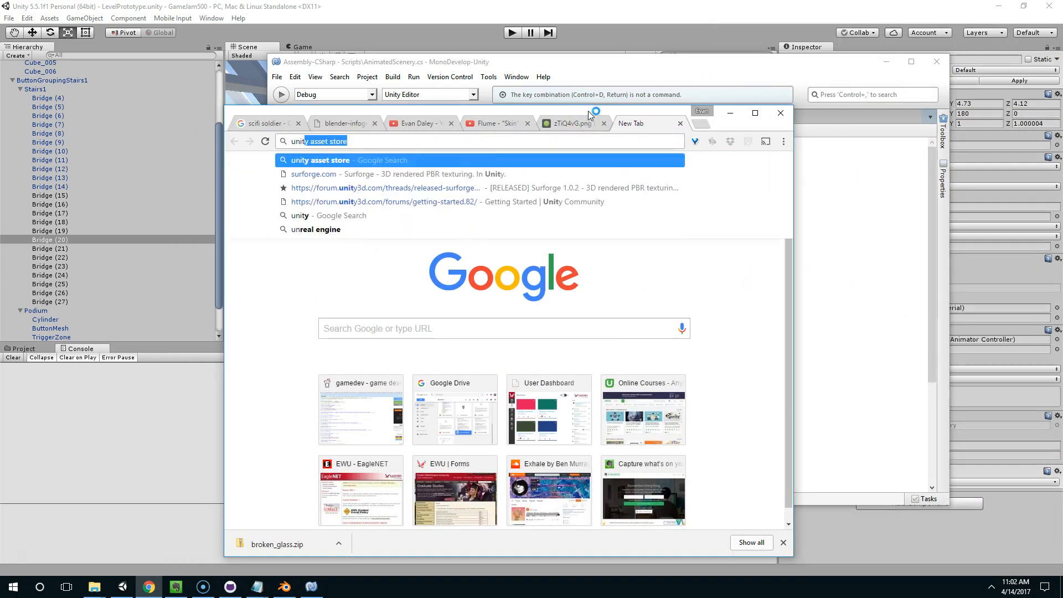
{"action": "type", "text": "y rotate to position"}
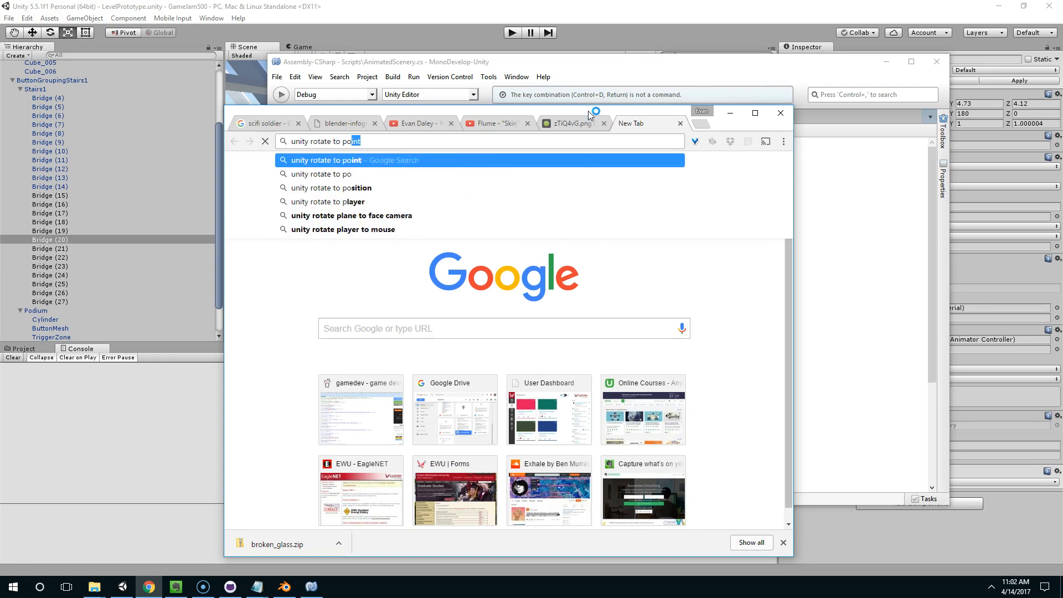
{"action": "key", "text": "Return"}
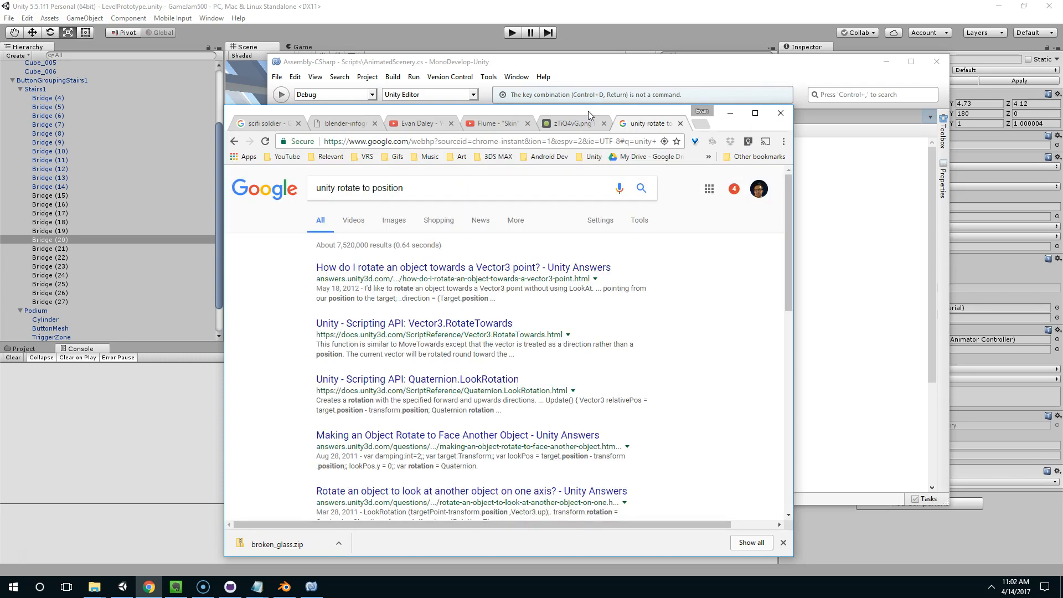
{"action": "left_click", "coordinate": [451, 268]}
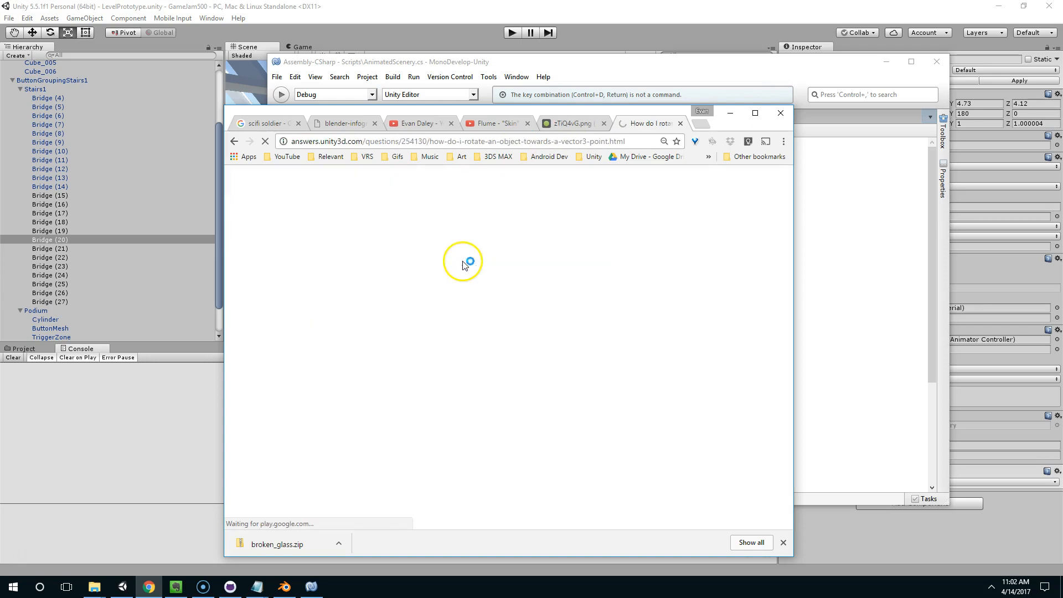
{"action": "left_click", "coordinate": [233, 141]}
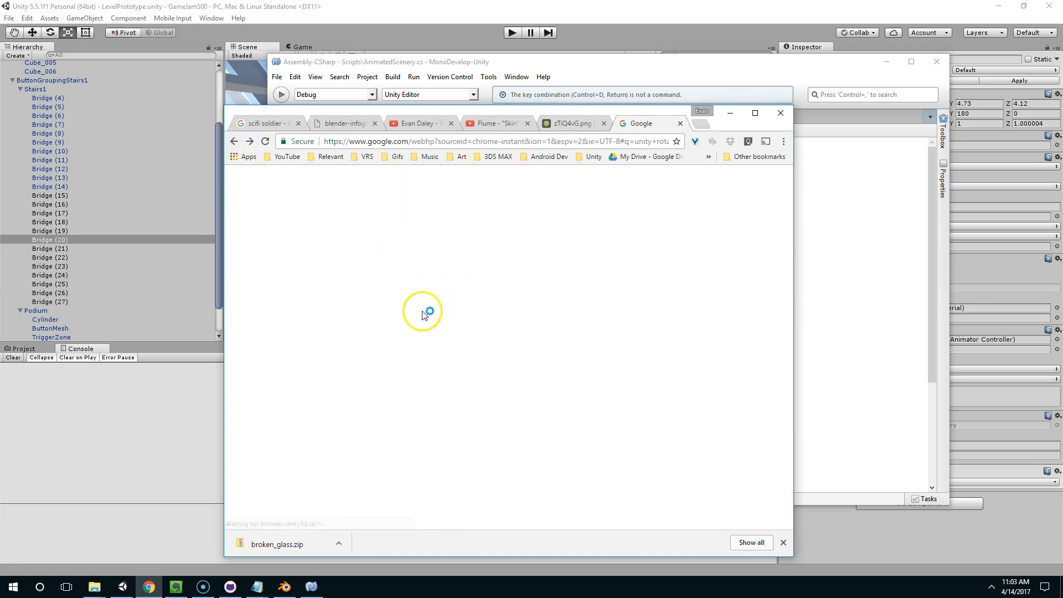
{"action": "left_click", "coordinate": [446, 379]}
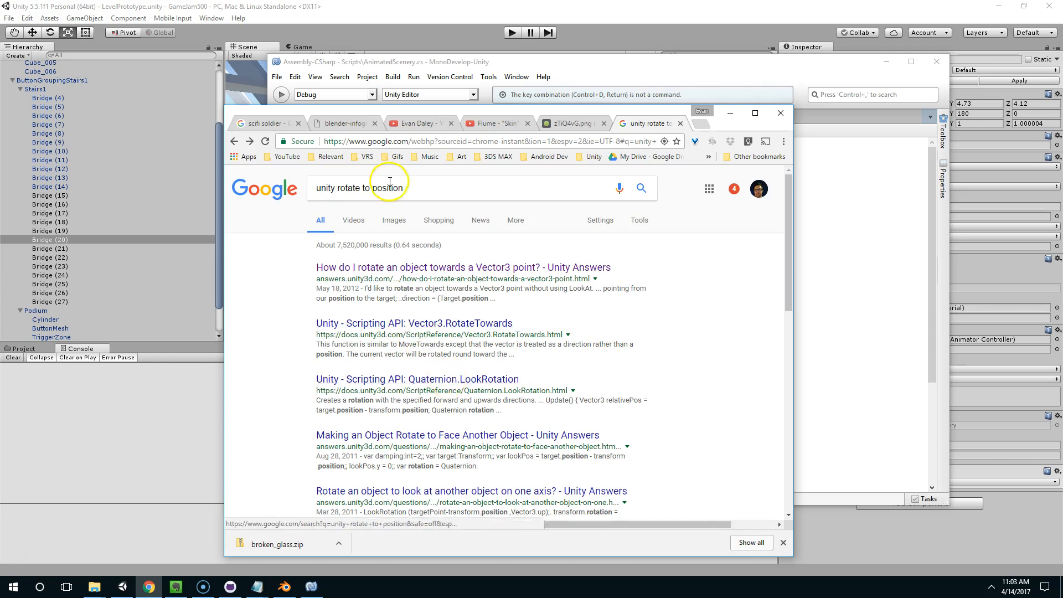
Refine the search to "unity rotate to specific quaternion" and open the Quaternion.RotateTowards scripting reference.
{"action": "left_click", "coordinate": [408, 188]}
{"action": "type", "text": "specific qu"}
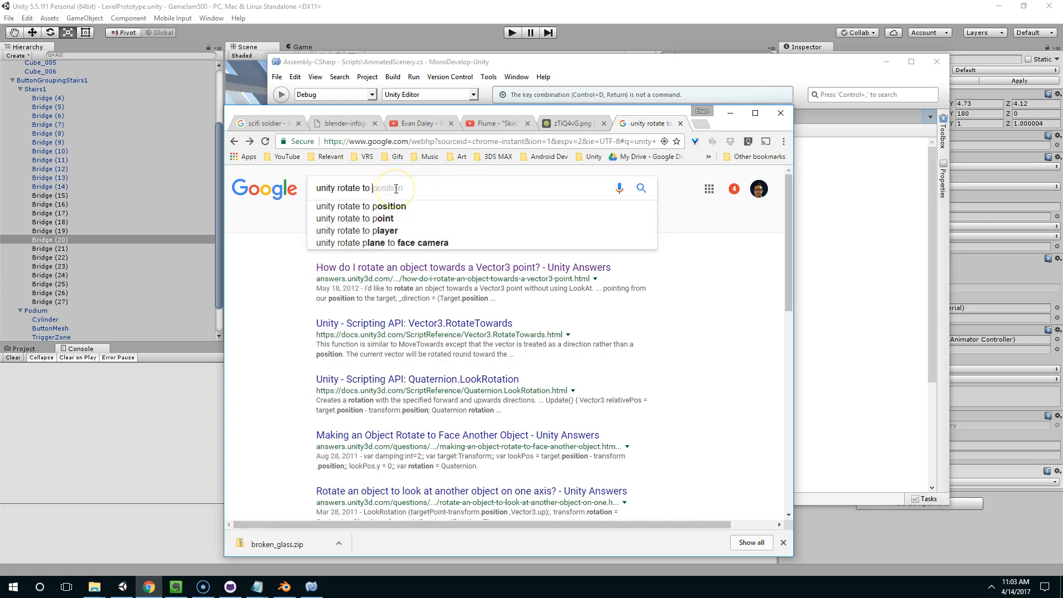
{"action": "type", "text": "aternion"}
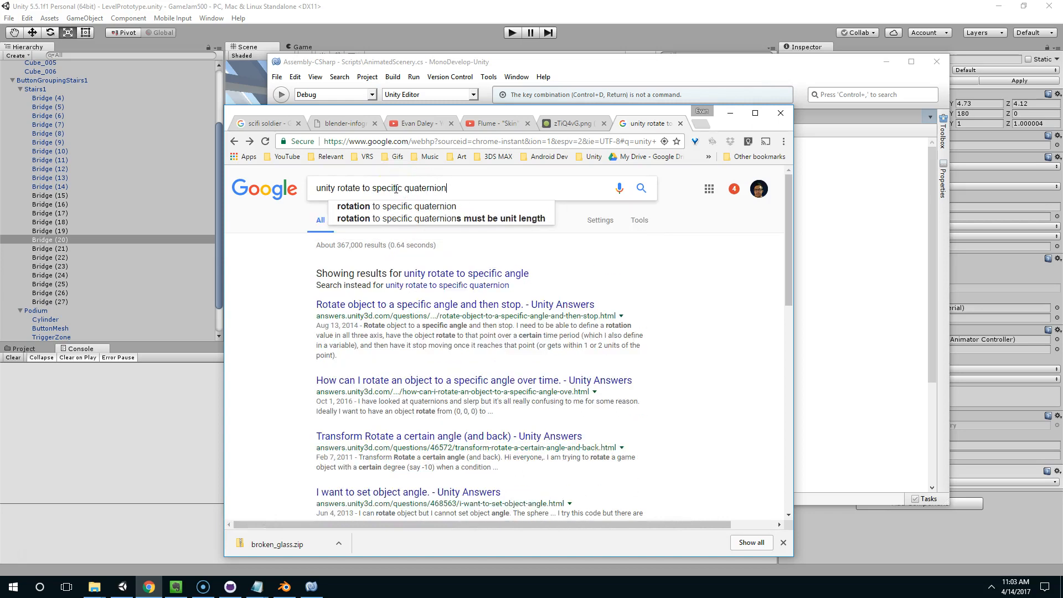
{"action": "left_click", "coordinate": [356, 290]}
{"action": "left_click", "coordinate": [379, 266]}
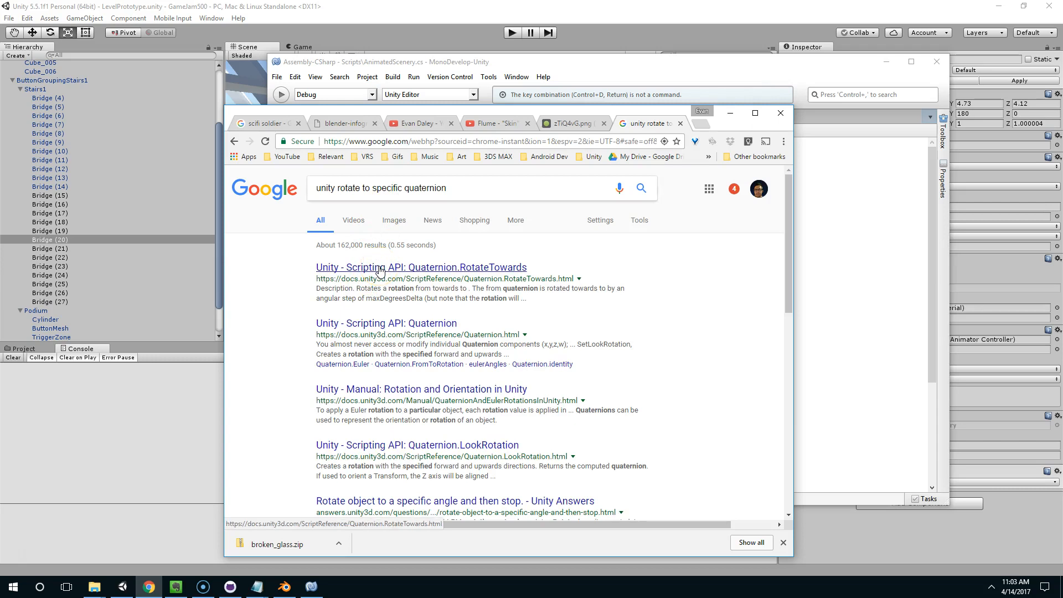
{"action": "left_click", "coordinate": [380, 268]}
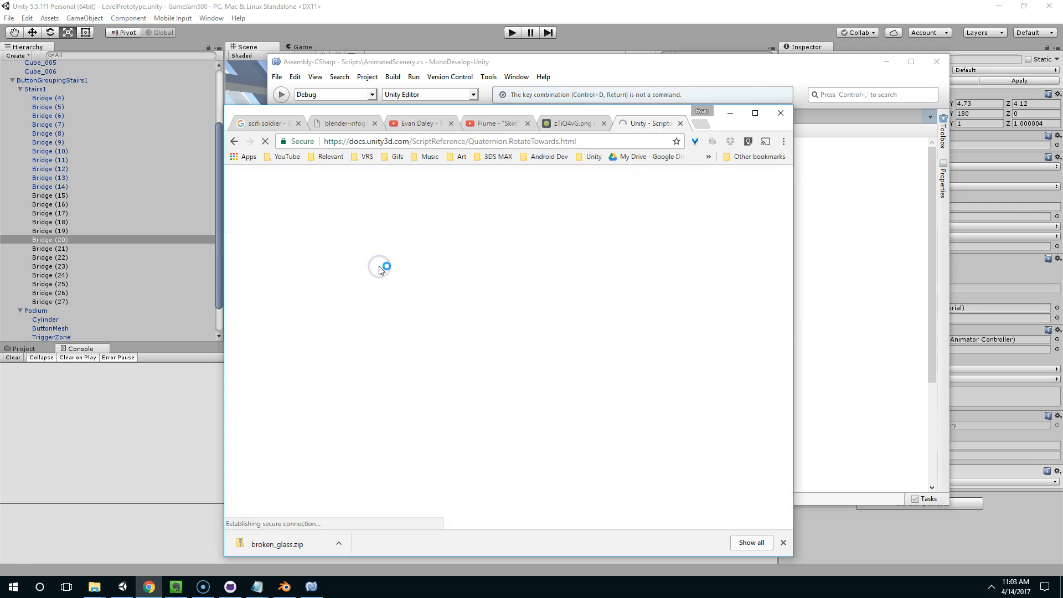
Examine the Quaternion.RotateTowards signature, the maxDegreesDelta description and the C# example code.
{"action": "left_click", "coordinate": [568, 347]}
{"action": "scroll", "coordinate": [570, 349], "scroll_direction": "down", "scroll_amount": 3}
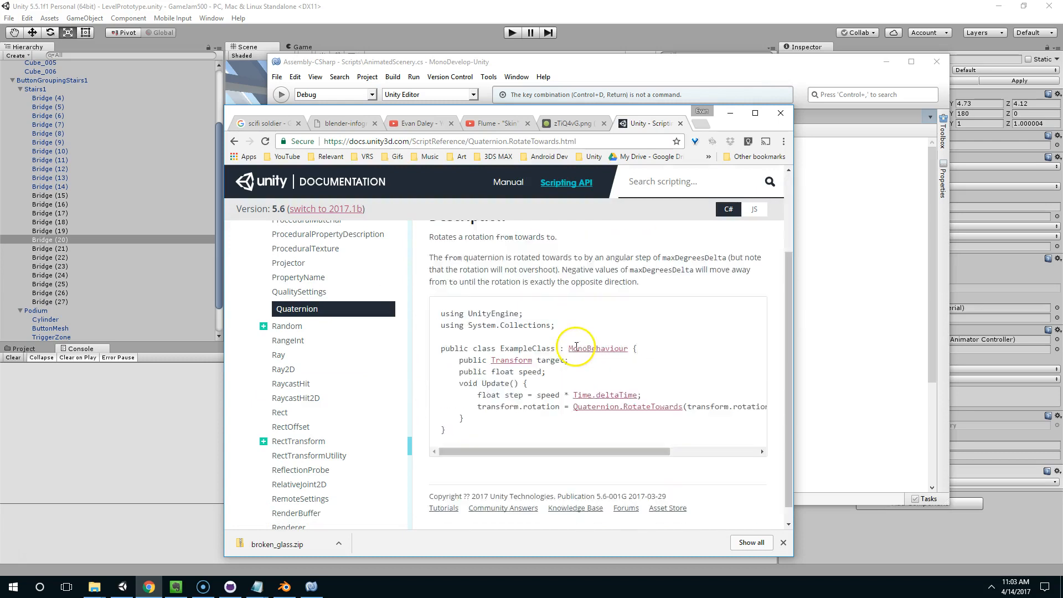
{"action": "mouse_move", "coordinate": [612, 434]}
{"action": "left_mouse_down"}
{"action": "mouse_move", "coordinate": [709, 427]}
{"action": "mouse_move", "coordinate": [612, 432]}
{"action": "left_mouse_up"}
{"action": "scroll", "coordinate": [634, 356], "scroll_direction": "up", "scroll_amount": 2}
{"action": "scroll", "coordinate": [635, 356], "scroll_direction": "up", "scroll_amount": 1}
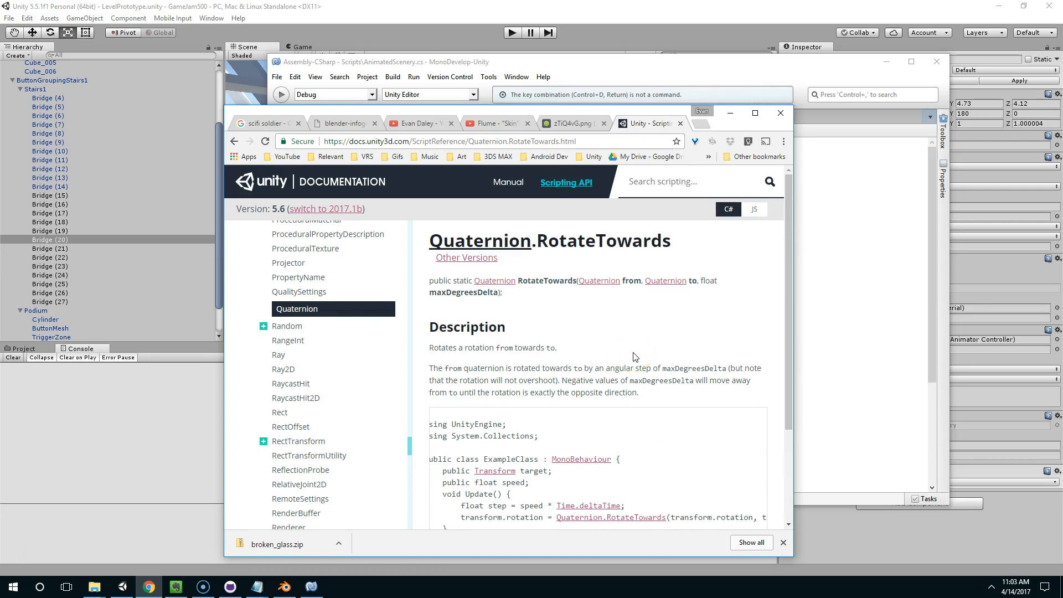
{"action": "left_click_drag", "start_coordinate": [727, 368], "coordinate": [563, 378]}
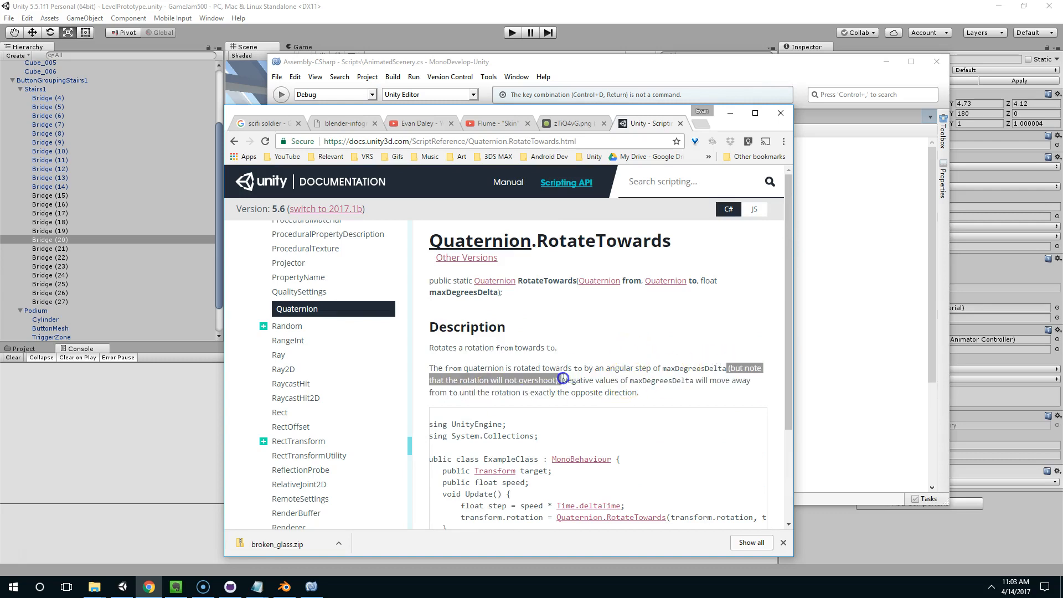
Return to AnimatedScenery.cs in MonoDevelop, reduce the last RotateTowards argument to moveSpeed alone, and save.
{"action": "left_click", "coordinate": [842, 303]}
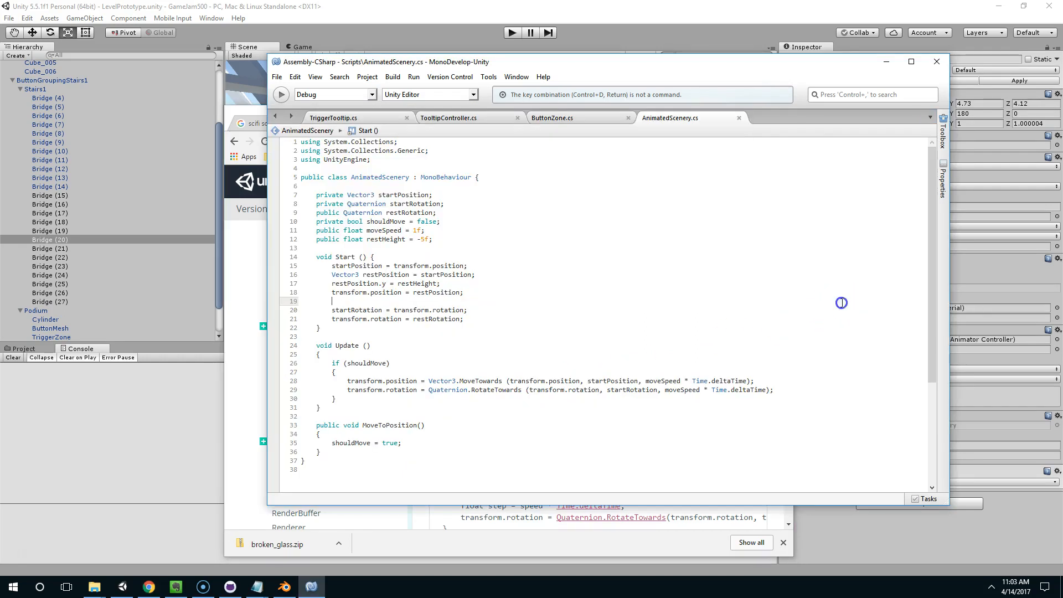
{"action": "left_click", "coordinate": [764, 390]}
{"action": "key", "text": "BackSpace"}
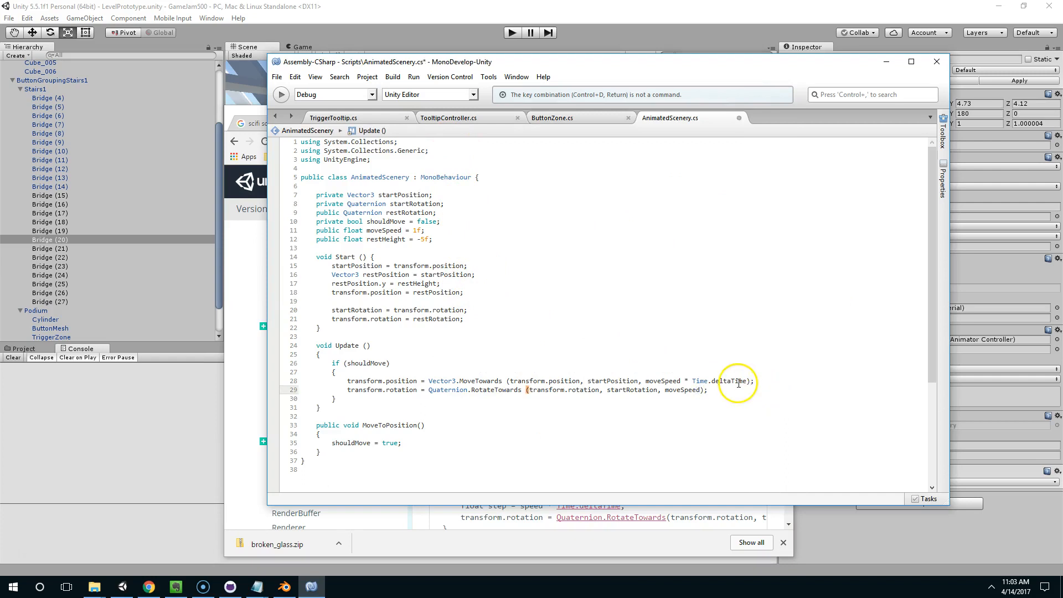
{"action": "key", "text": "ctrl+s"}
Return to Unity and play-test the level, activate the podium to watch the stairs rotate into place, and stop playing.
{"action": "left_click", "coordinate": [519, 45]}
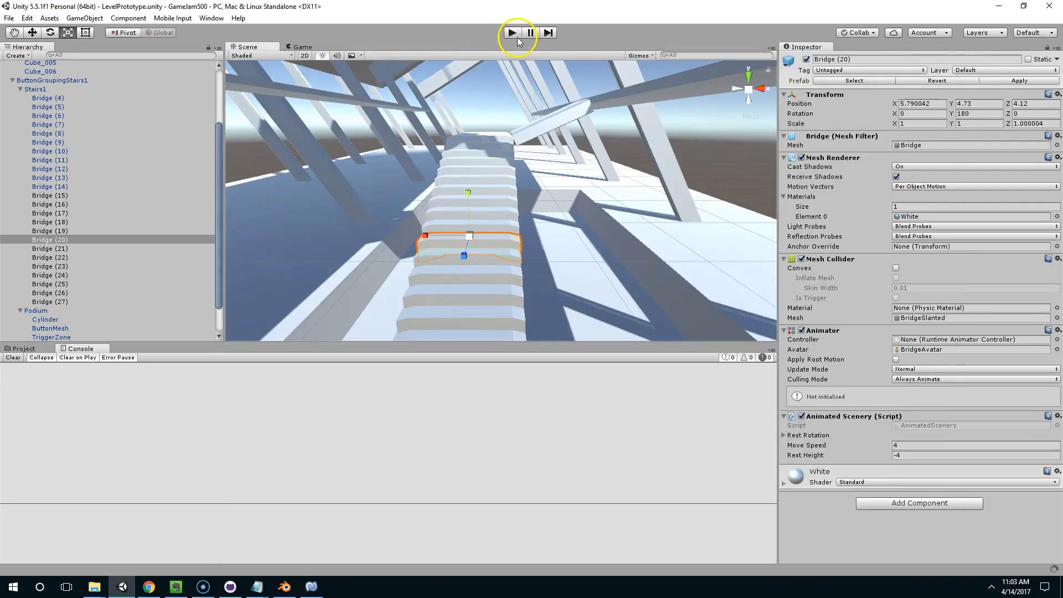
{"action": "left_click", "coordinate": [513, 32]}
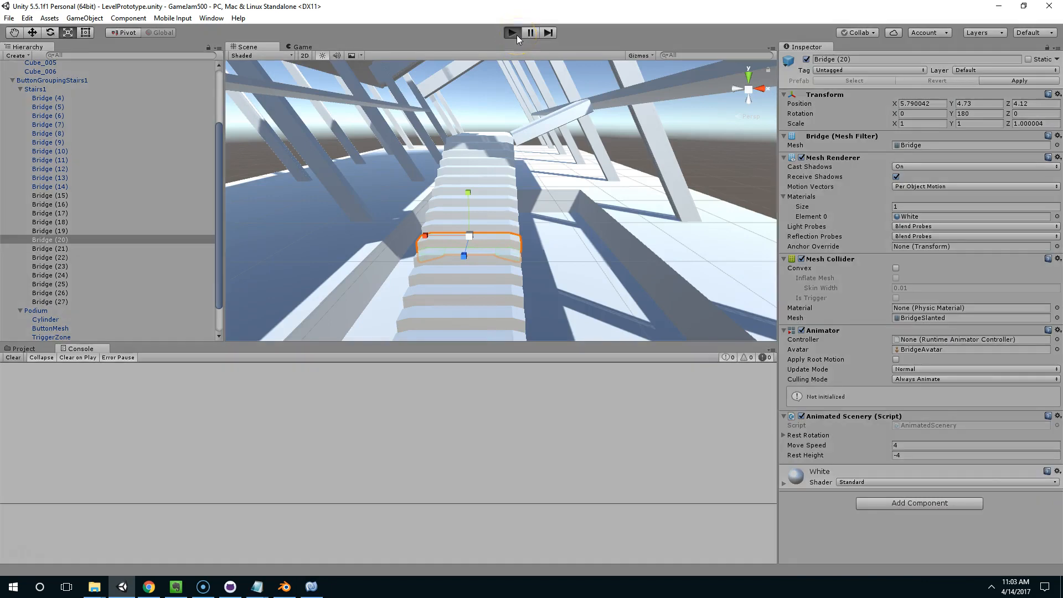
{"action": "key", "text": "w"}
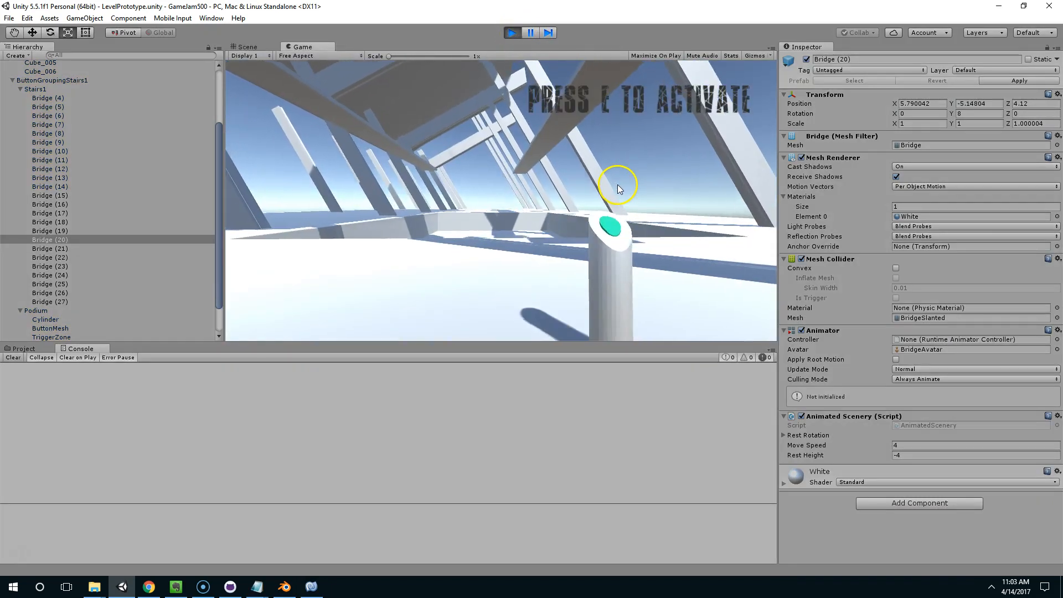
{"action": "key", "text": "e"}
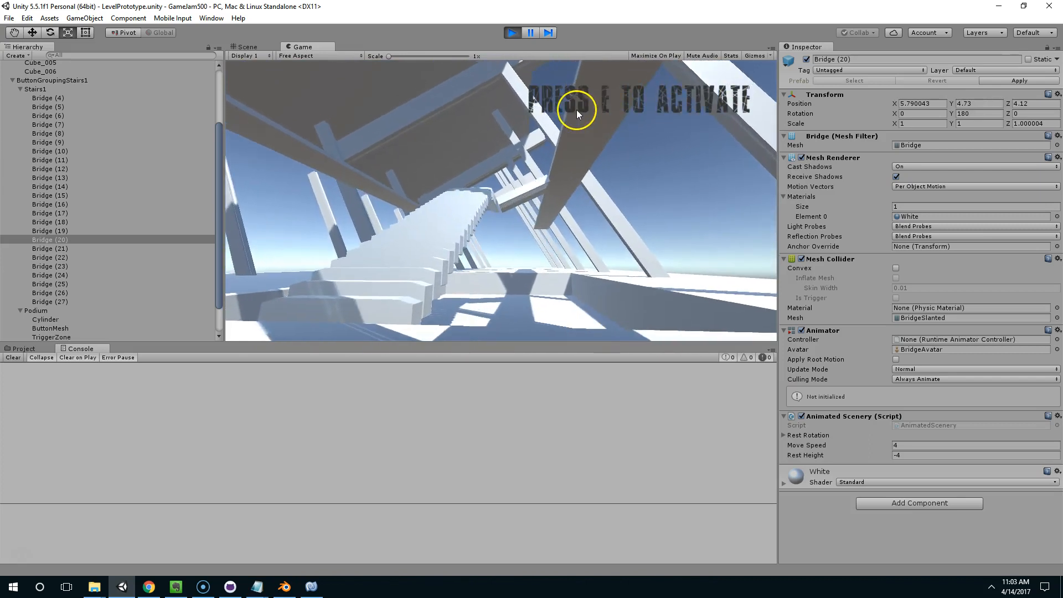
{"action": "left_click", "coordinate": [511, 33]}
Change the last RotateTowards argument in AnimatedScenery.cs to moveSpeed * Time.deltaTime * 5 and save the script.
{"action": "left_click", "coordinate": [311, 586]}
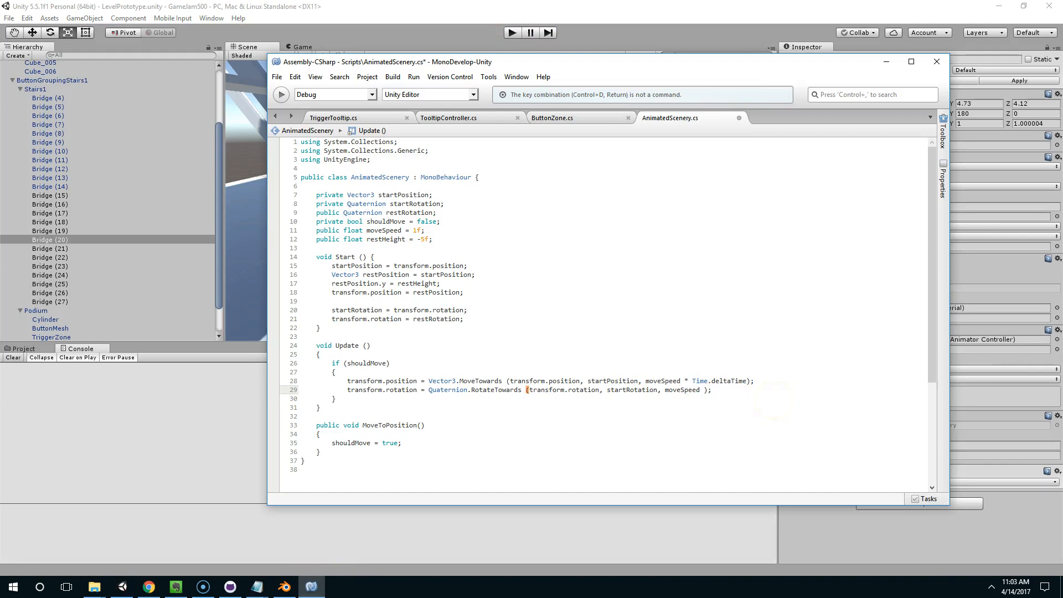
{"action": "type", "text": "Time.deltaTime"}
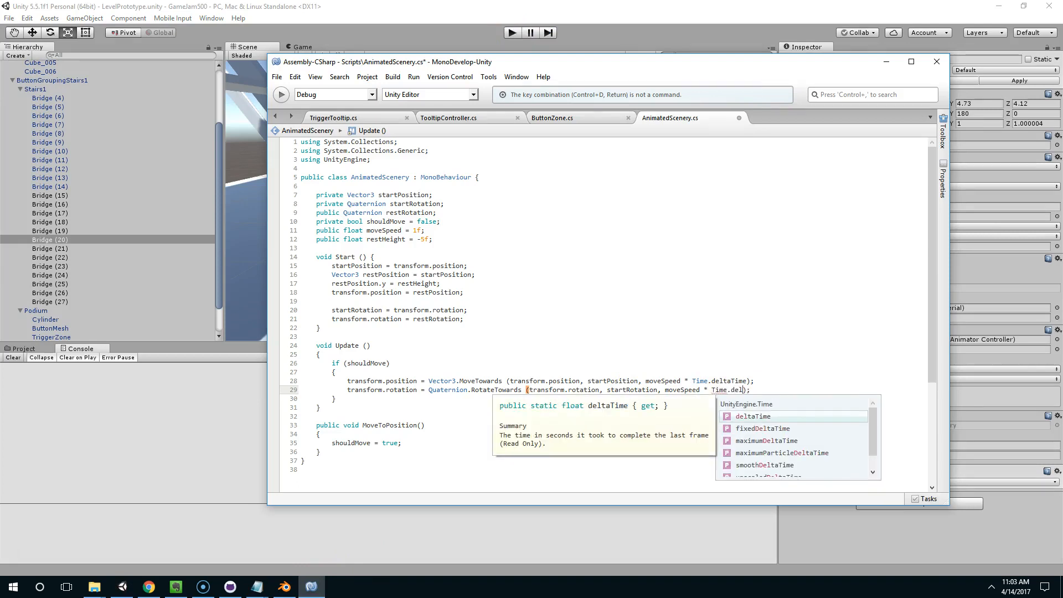
{"action": "key", "text": "ctrl+s"}
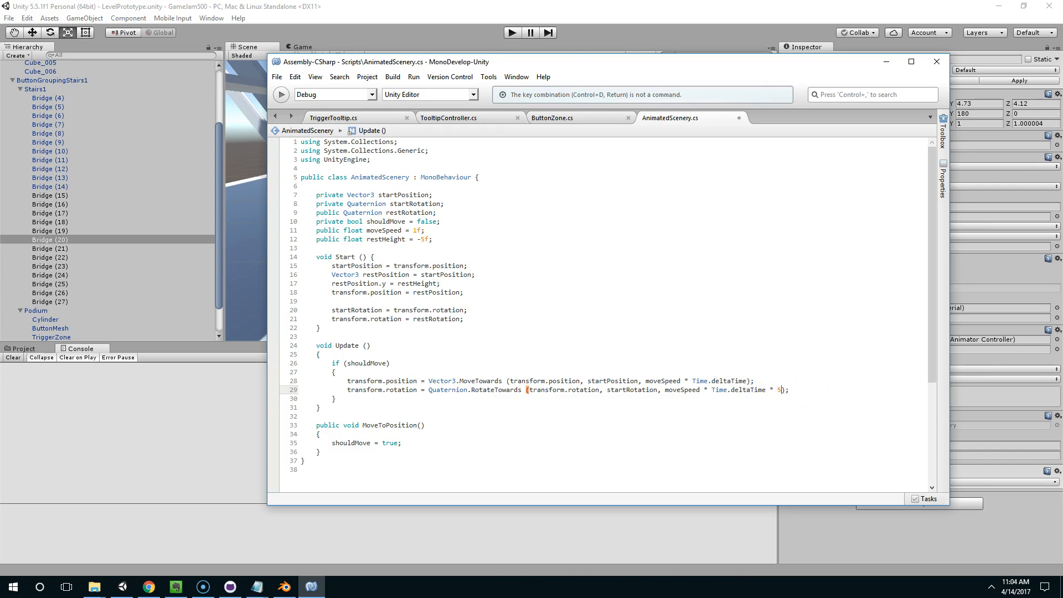
Return to Unity, play-test the level with the slower stair rotation by activating the podium, look around, and stop playing.
{"action": "left_click", "coordinate": [562, 19]}
{"action": "left_click", "coordinate": [511, 32]}
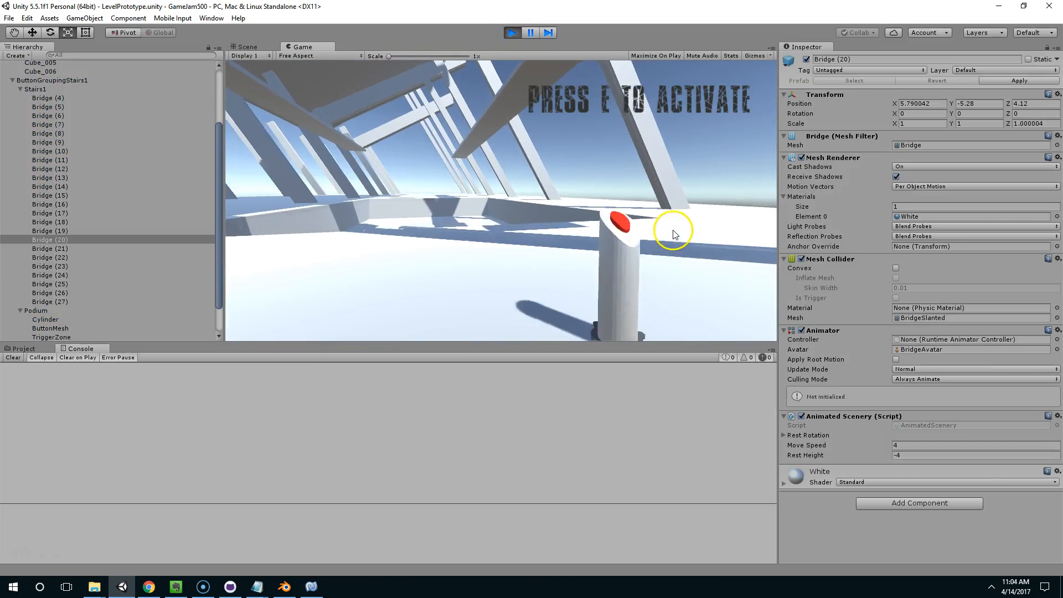
{"action": "key", "text": "e"}
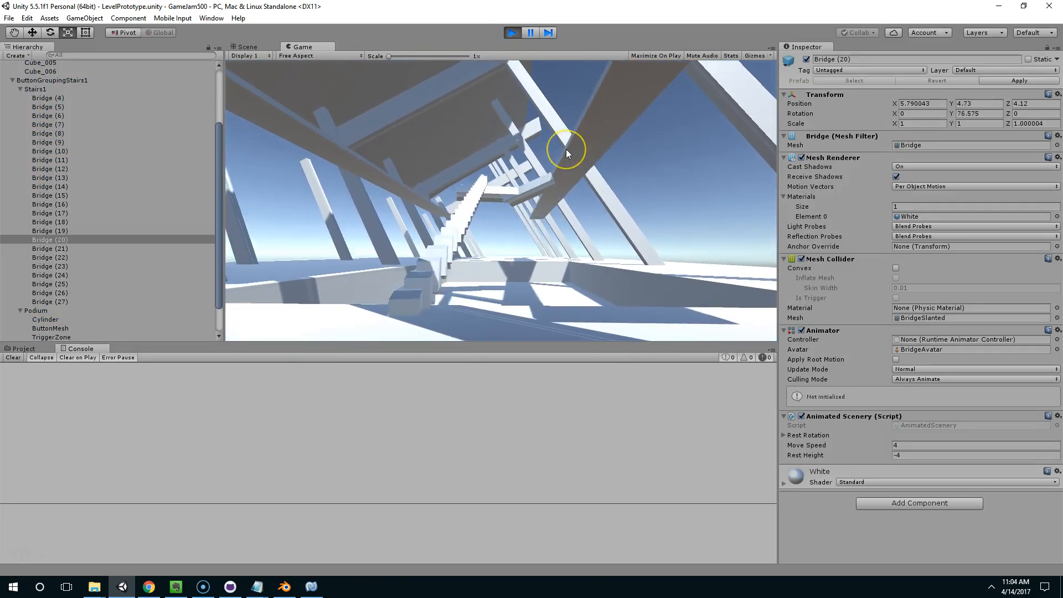
{"action": "key", "text": "a"}
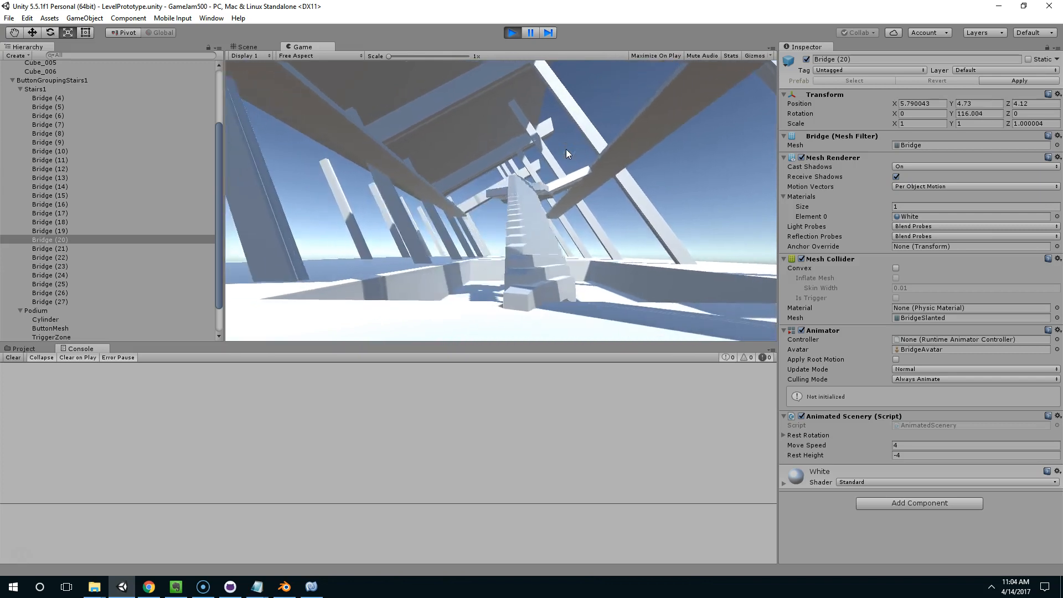
{"action": "key", "text": "w"}
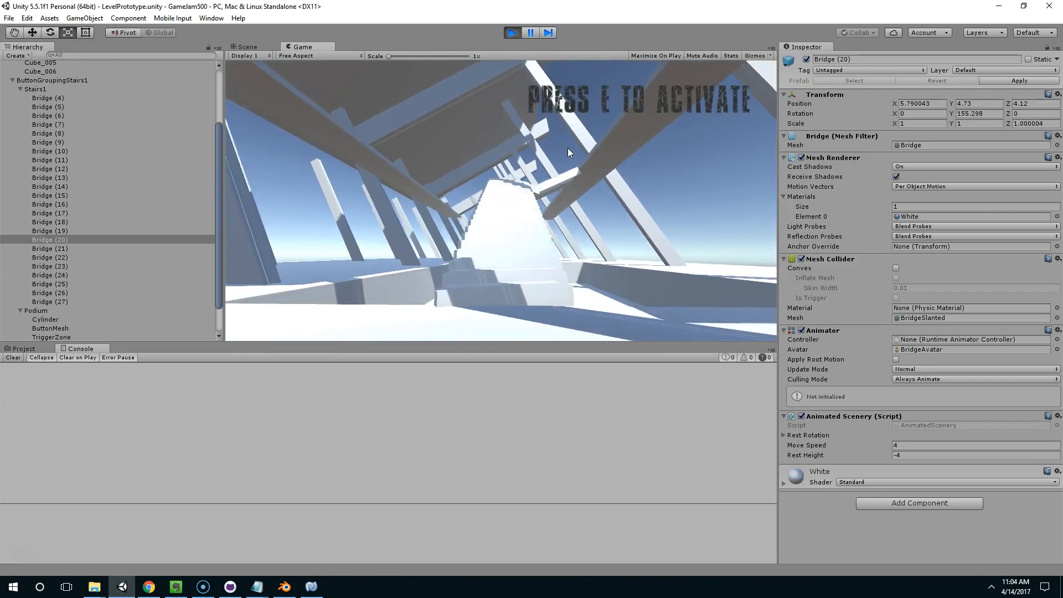
{"action": "left_click_drag", "start_coordinate": [567, 147], "coordinate": [72, 309]}
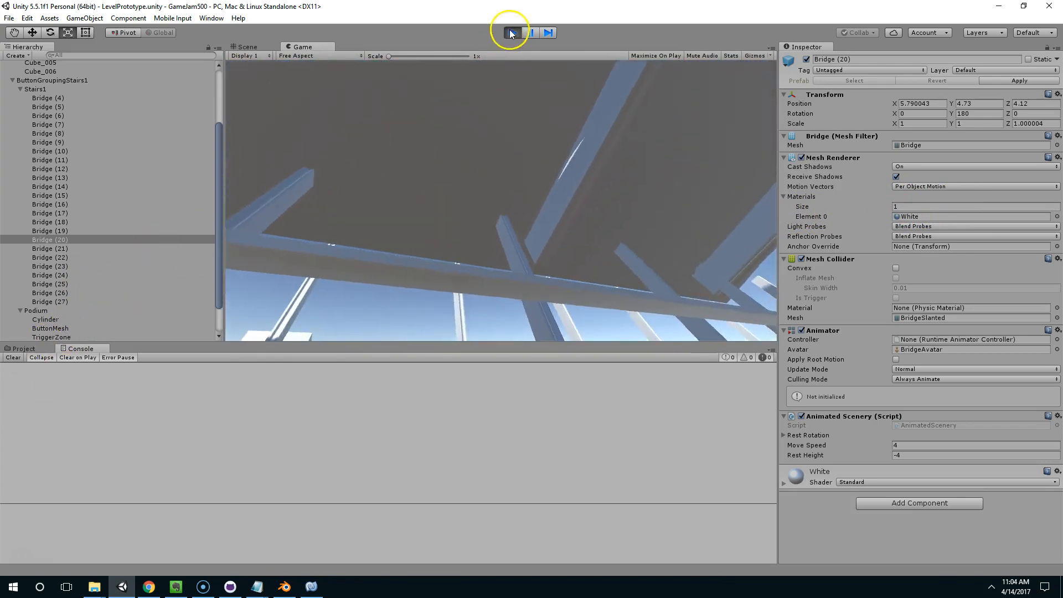
{"action": "left_click", "coordinate": [513, 32]}
Set the RotateTowards multiplier in AnimatedScenery.cs to 10 and play-test in Unity, activating the podium and climbing the stairs.
{"action": "left_click", "coordinate": [311, 586]}
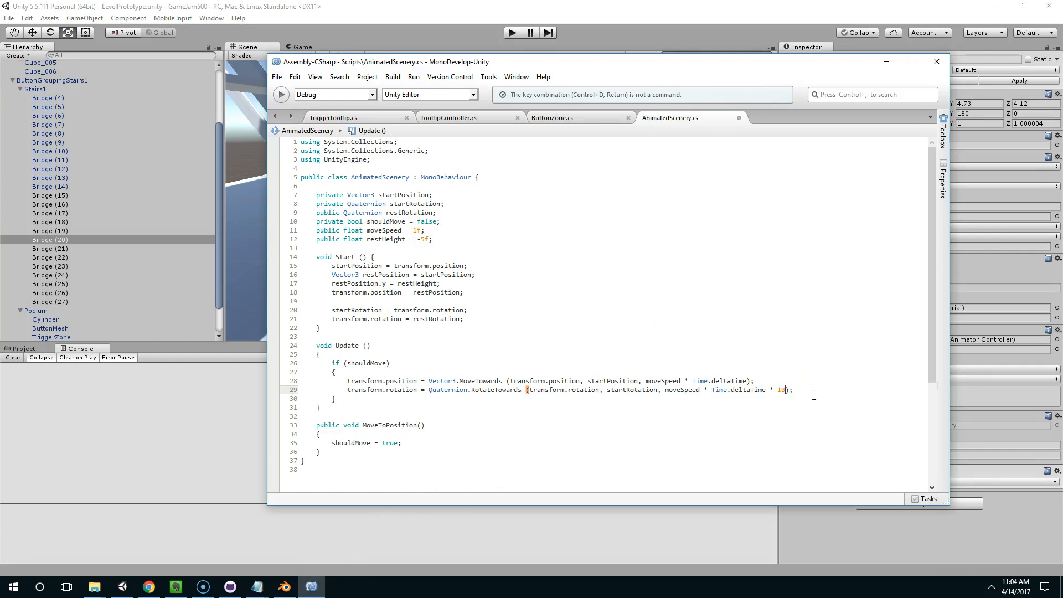
{"action": "left_click", "coordinate": [668, 12]}
{"action": "left_click", "coordinate": [519, 32]}
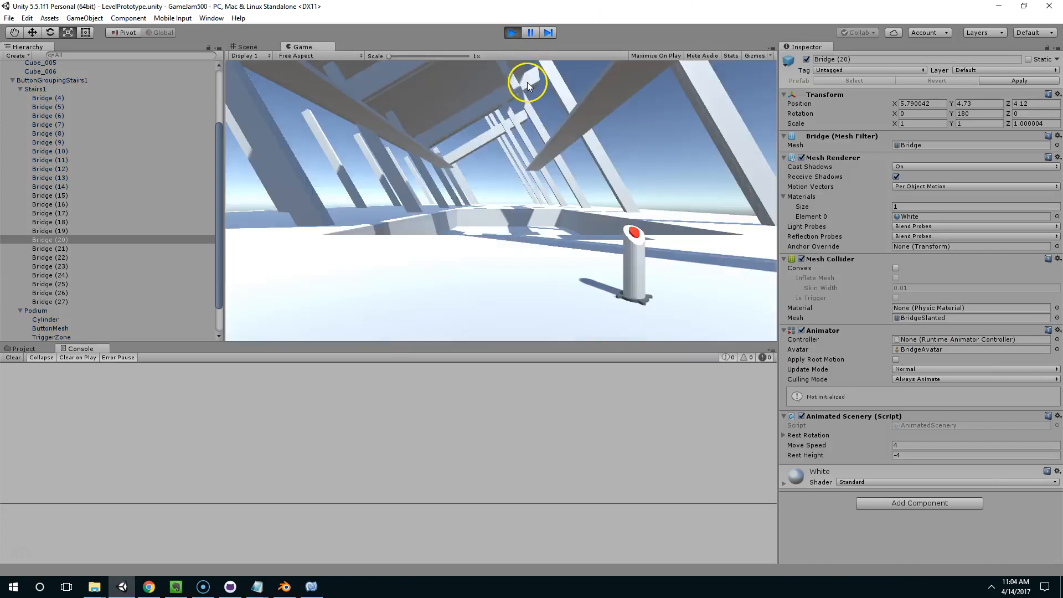
{"action": "key", "text": "w"}
{"action": "key", "text": "e"}
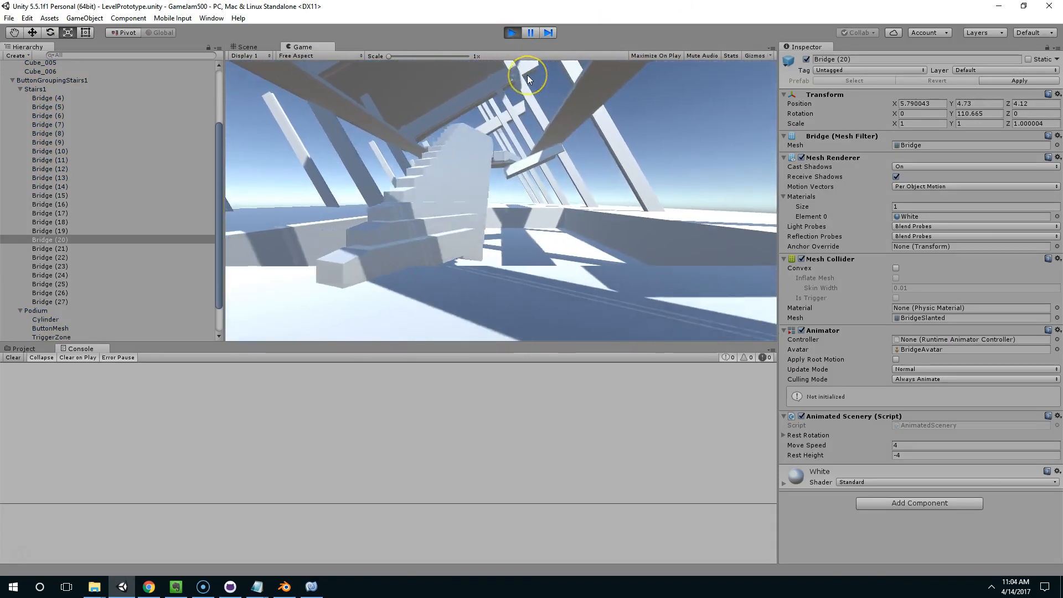
{"action": "key", "text": "w"}
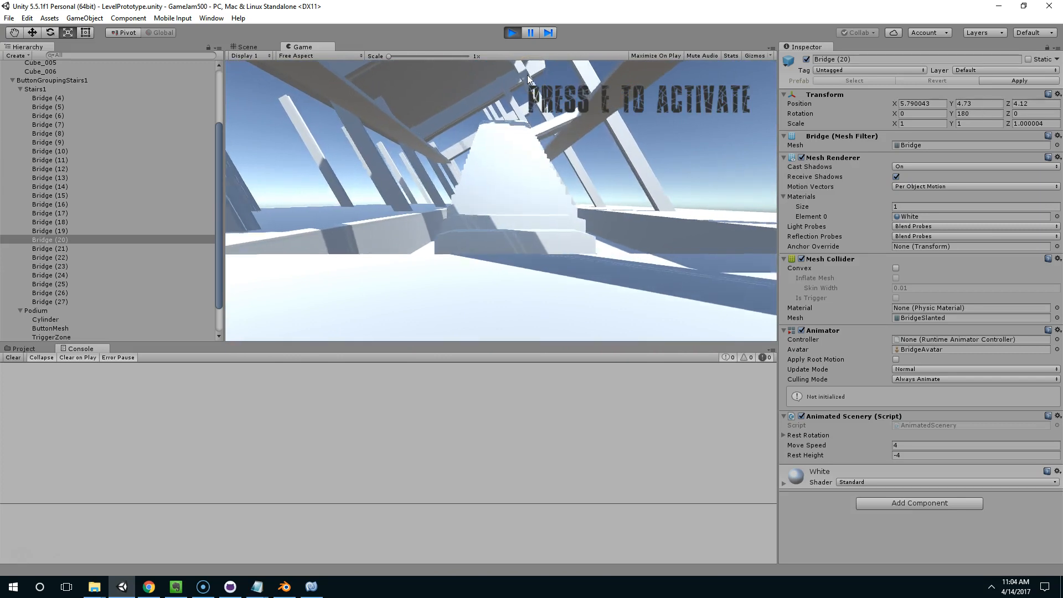
{"action": "key", "text": "w"}
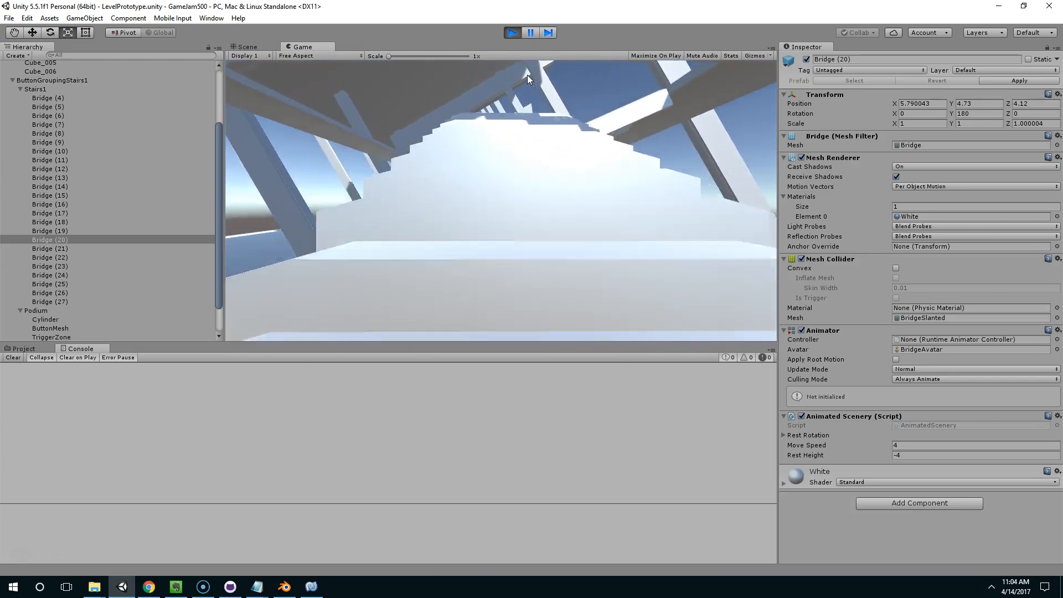
{"action": "left_click", "coordinate": [510, 32]}
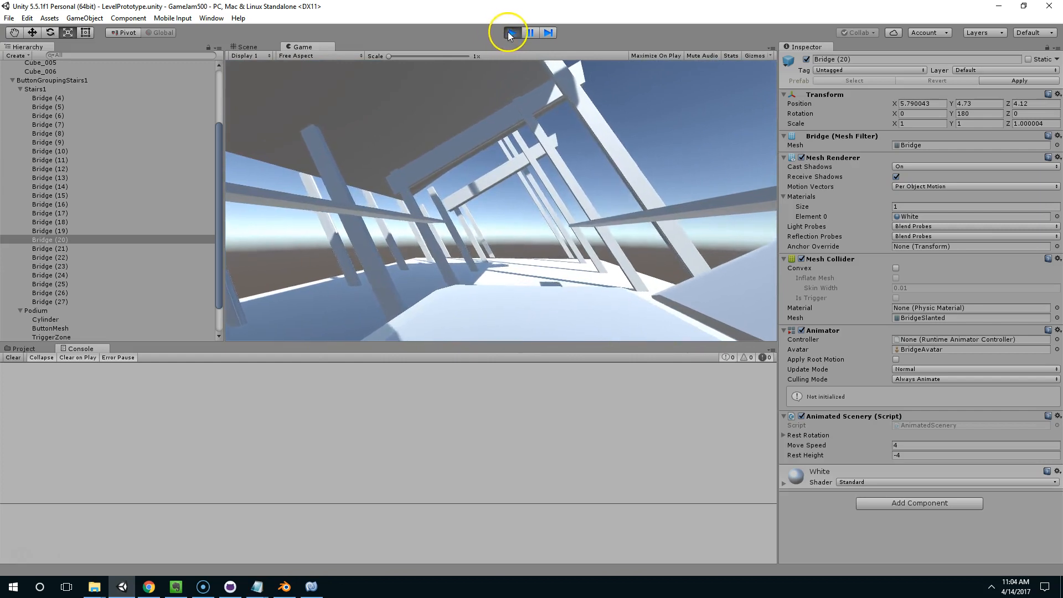
Delete the slanted ramp piece Bridge (27) leading off the landing.
{"action": "left_click", "coordinate": [400, 247]}
{"action": "scroll", "coordinate": [474, 233], "scroll_direction": "down", "scroll_amount": 5}
{"action": "left_click", "coordinate": [541, 142]}
{"action": "middle_click_drag", "start_coordinate": [538, 151], "coordinate": [533, 134]}
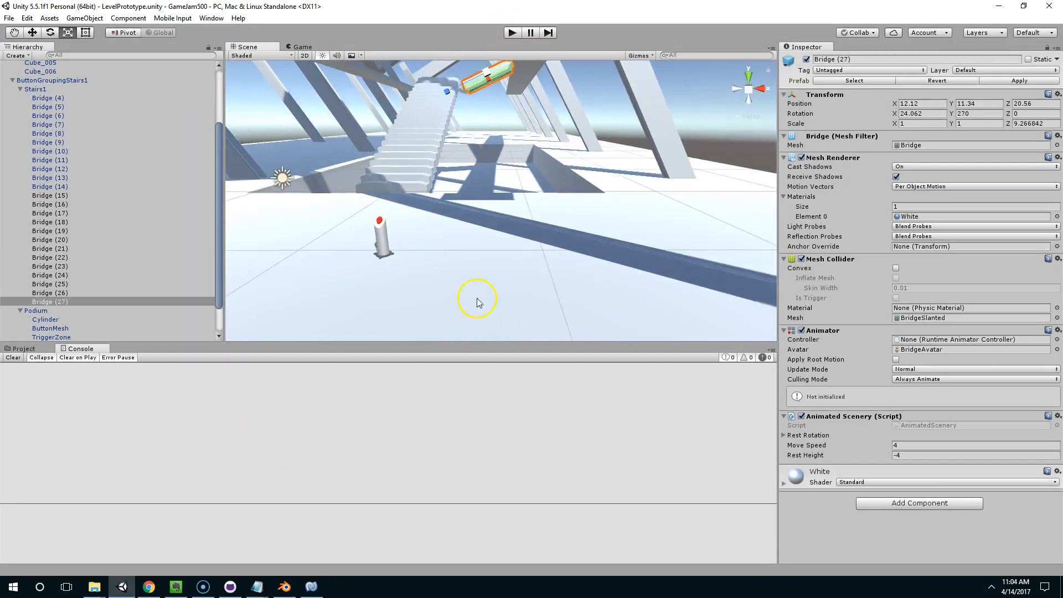
Comment out the Quaternion.RotateTowards line in AnimatedScenery.cs, save the script, and return to Unity.
{"action": "left_click", "coordinate": [311, 586]}
{"action": "left_click", "coordinate": [549, 381]}
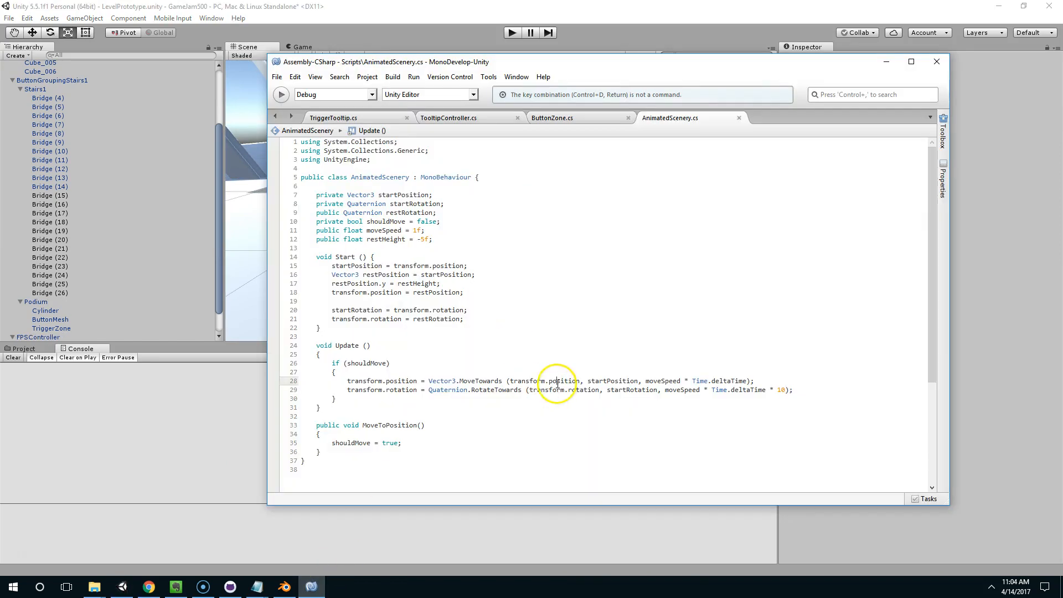
{"action": "left_click", "coordinate": [347, 390]}
{"action": "type", "text": "//"}
{"action": "left_click", "coordinate": [467, 50]}
Select the upper steps of the staircase just before the landing, including Bridge (19), and duplicate them.
{"action": "right_click_drag", "start_coordinate": [487, 144], "coordinate": [525, 254]}
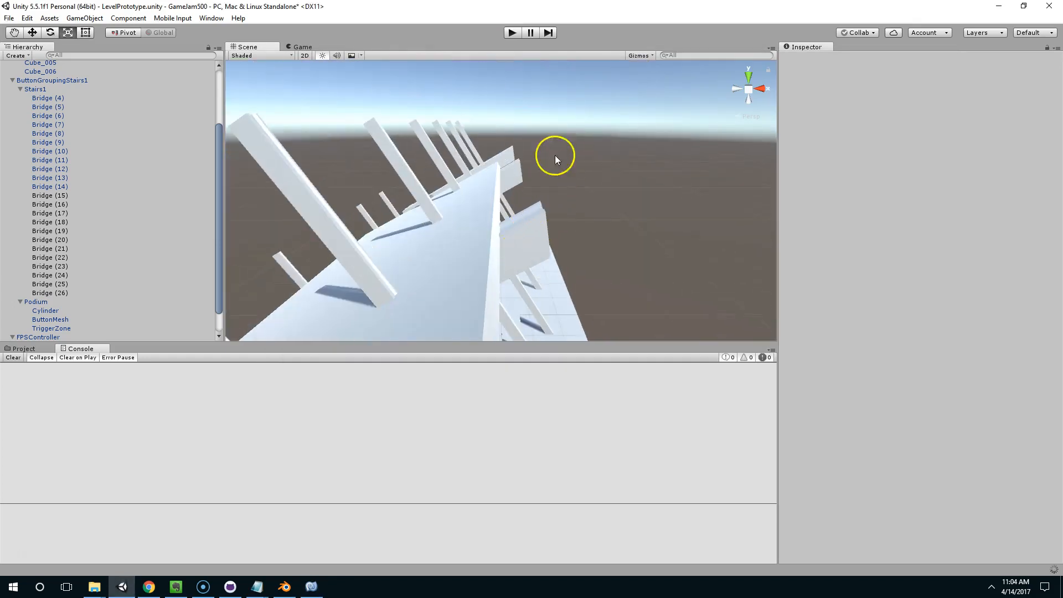
{"action": "right_click_drag", "start_coordinate": [554, 155], "coordinate": [513, 258]}
{"action": "left_click", "coordinate": [513, 257]}
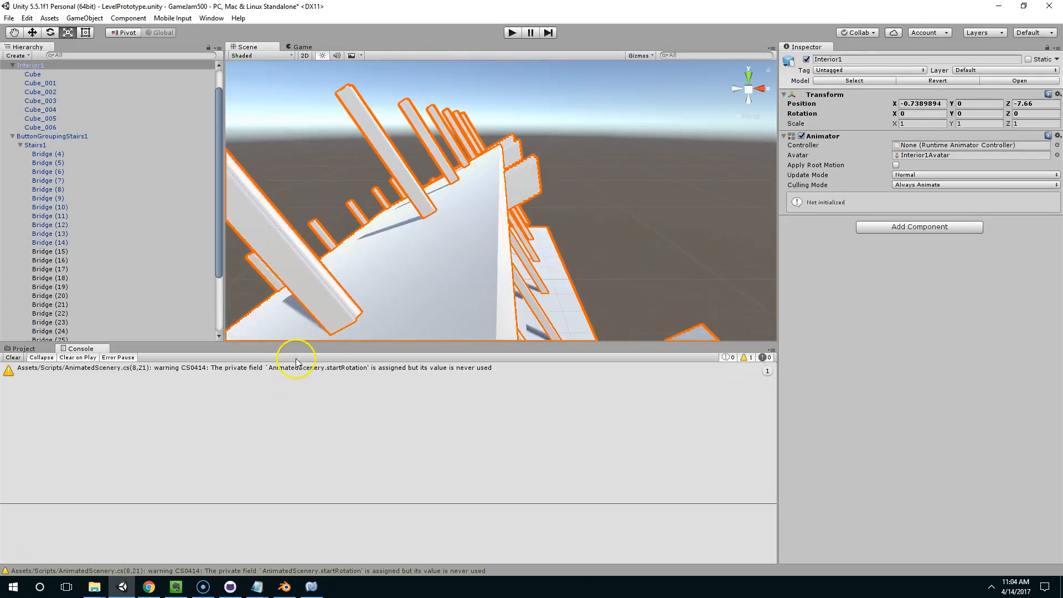
{"action": "left_click", "coordinate": [648, 277]}
{"action": "right_click_drag", "start_coordinate": [647, 278], "coordinate": [584, 594]}
{"action": "left_click", "coordinate": [485, 273]}
{"action": "right_click_drag", "start_coordinate": [485, 274], "coordinate": [319, 257]}
{"action": "left_click", "coordinate": [373, 236]}
{"action": "right_click_drag", "start_coordinate": [582, 179], "coordinate": [583, 202]}
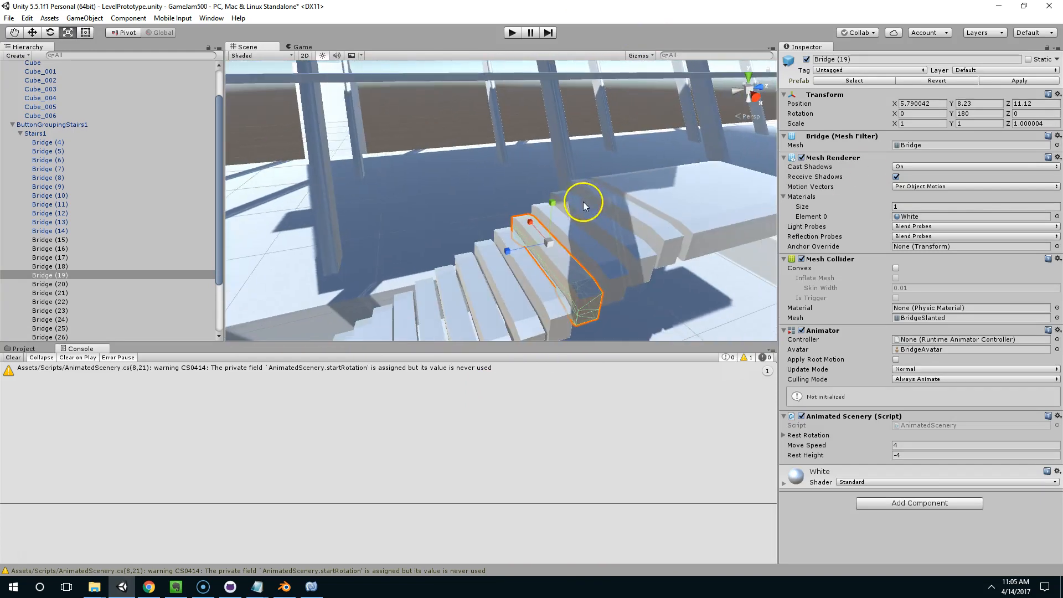
{"action": "left_click", "coordinate": [603, 218], "text": "ctrl"}
{"action": "left_click", "coordinate": [592, 240], "text": "ctrl"}
{"action": "left_click", "coordinate": [514, 283], "text": "shift"}
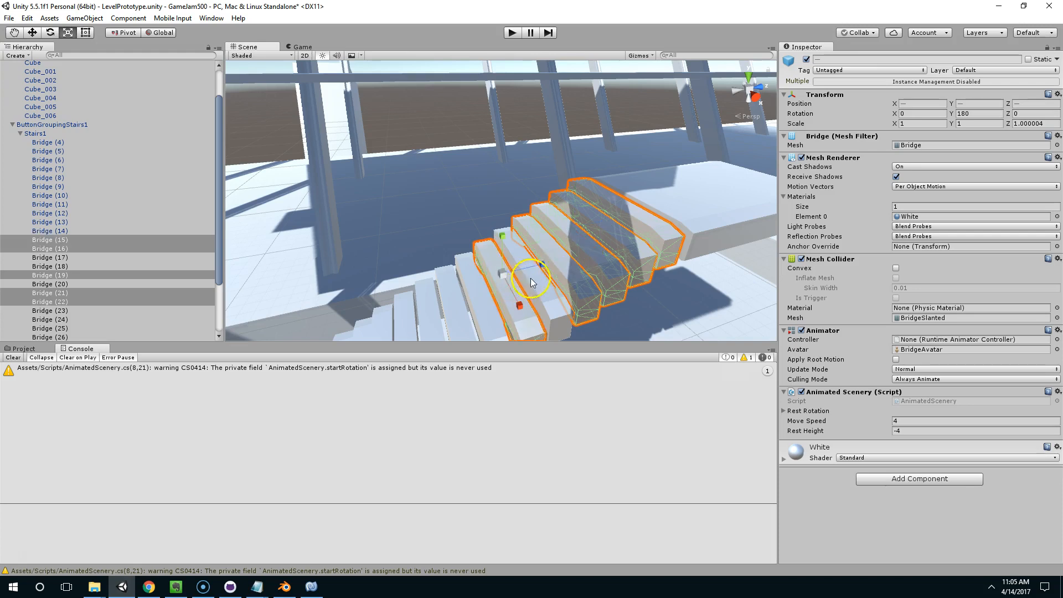
{"action": "left_click", "coordinate": [530, 278], "text": "shift"}
{"action": "left_click", "coordinate": [482, 307], "text": "shift"}
{"action": "middle_click_drag", "start_coordinate": [482, 308], "coordinate": [606, 281]}
{"action": "left_click", "coordinate": [521, 275]}
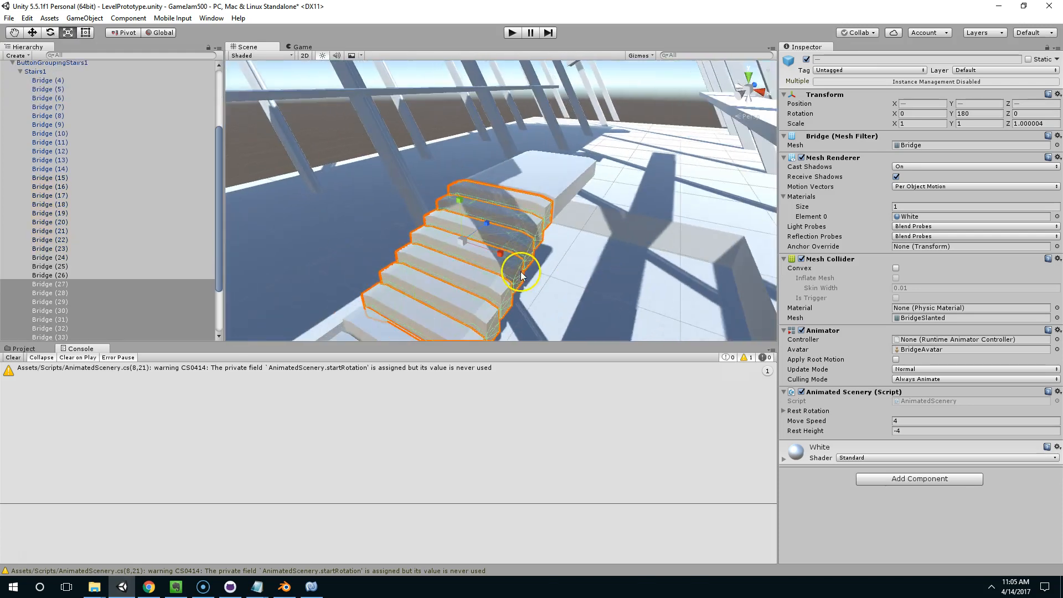
Rotate the duplicated steps to Y 270 and move them over to the landing.
{"action": "left_click_drag", "start_coordinate": [486, 267], "coordinate": [331, 280]}
{"action": "key", "text": "ctrl+z"}
{"action": "left_click_drag", "start_coordinate": [543, 266], "coordinate": [592, 237], "text": "alt"}
{"action": "key", "text": "w"}
{"action": "left_click_drag", "start_coordinate": [500, 221], "coordinate": [693, 123]}
{"action": "key", "text": "f"}
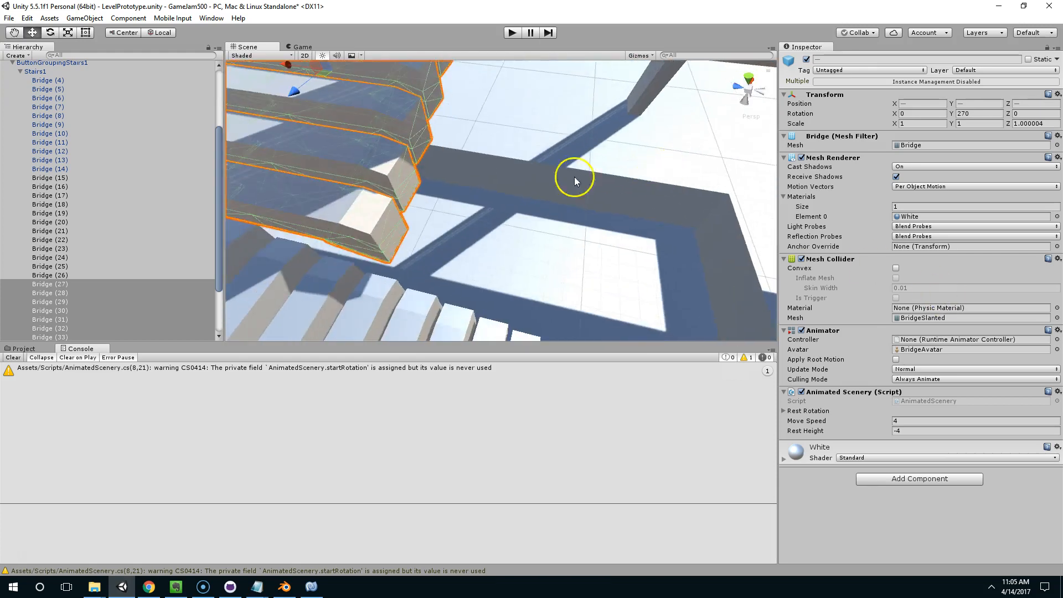
Adjust the position of the duplicated flight so its steps continue upward from the side of the landing.
{"action": "left_click_drag", "start_coordinate": [455, 133], "coordinate": [254, 83], "text": "alt"}
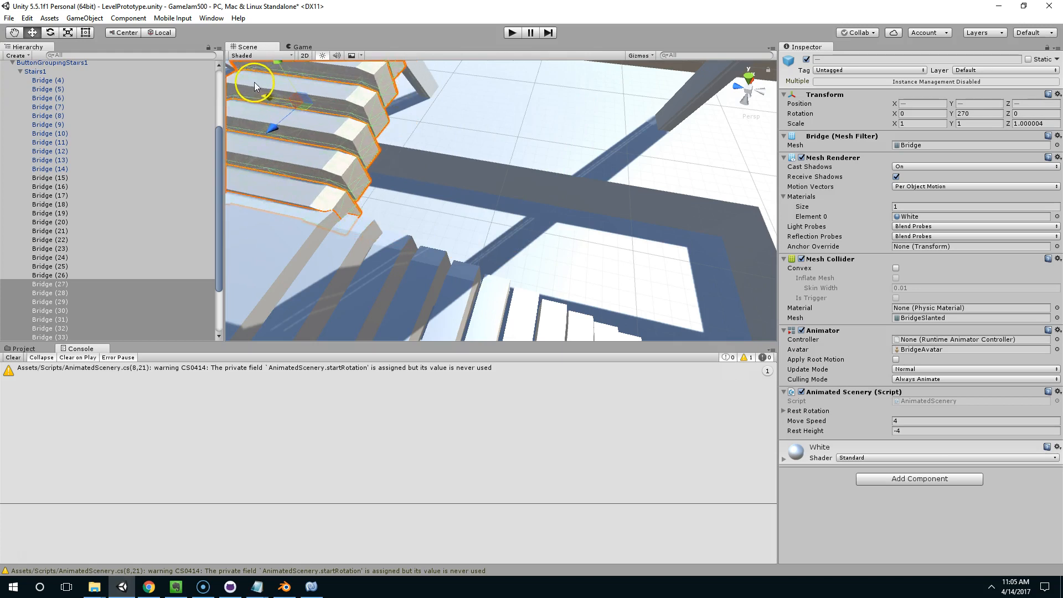
{"action": "left_click_drag", "start_coordinate": [446, 152], "coordinate": [606, 238], "text": "alt"}
{"action": "left_click_drag", "start_coordinate": [580, 276], "coordinate": [619, 236]}
{"action": "middle_click_drag", "start_coordinate": [671, 268], "coordinate": [607, 239]}
{"action": "scroll", "coordinate": [609, 249], "scroll_direction": "up", "scroll_amount": 4}
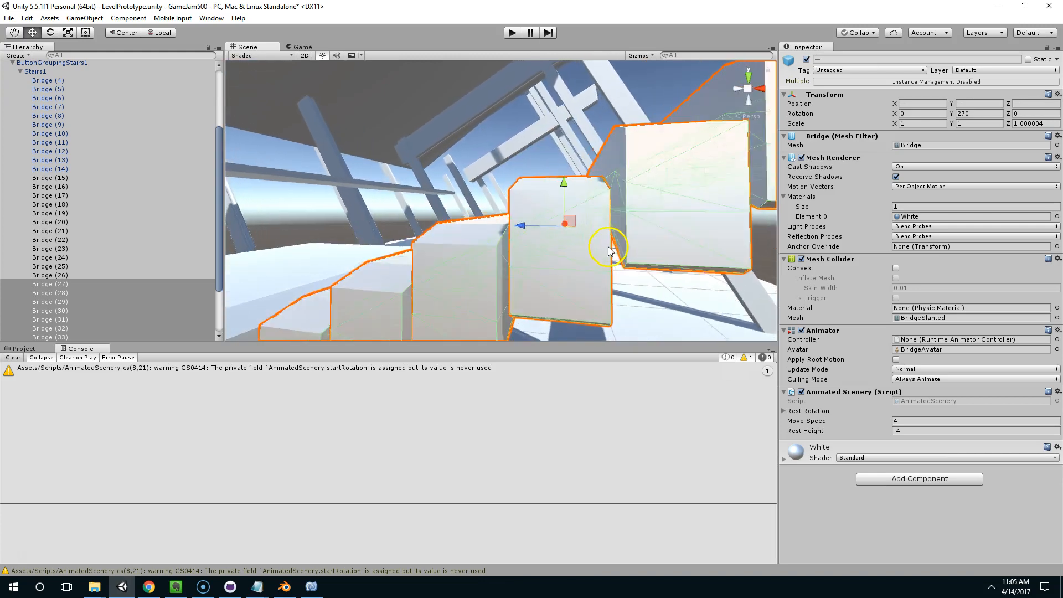
{"action": "left_click_drag", "start_coordinate": [609, 250], "coordinate": [327, 228], "text": "alt"}
Rotate the single step Bridge (30) of the new flight to Y 450.
{"action": "left_click", "coordinate": [503, 199]}
{"action": "key", "text": "r"}
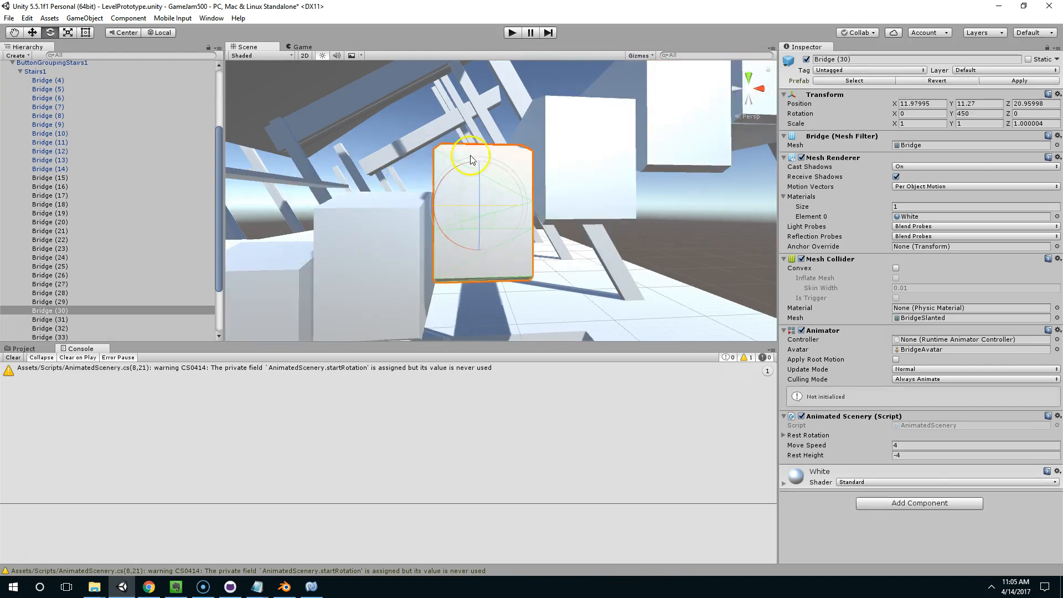
{"action": "left_click_drag", "start_coordinate": [527, 203], "coordinate": [439, 193], "text": "alt"}
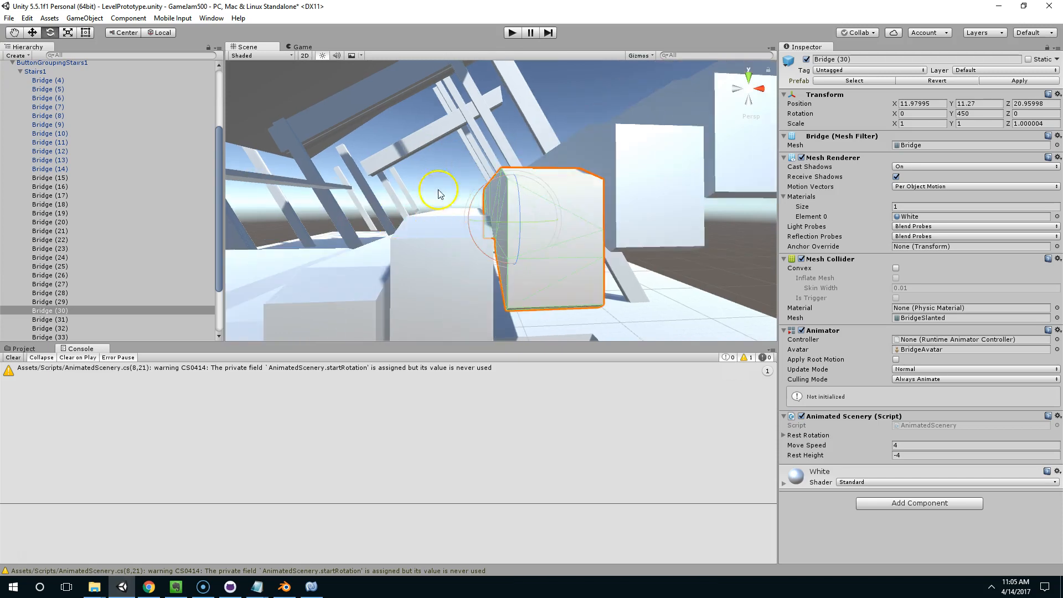
{"action": "left_click_drag", "start_coordinate": [668, 180], "coordinate": [492, 224], "text": "alt"}
Duplicate the top step of the new flight and place the copy as the next step at X 15.72, Y 13.33.
{"action": "left_click", "coordinate": [503, 216]}
{"action": "key", "text": "w"}
{"action": "left_click", "coordinate": [502, 226]}
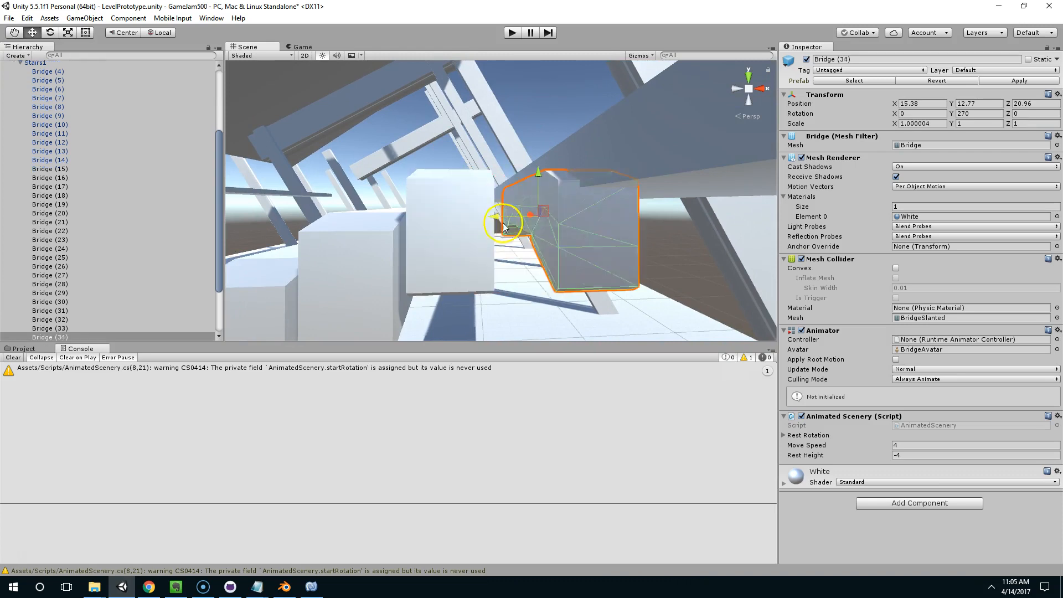
{"action": "left_click_drag", "start_coordinate": [484, 218], "coordinate": [532, 229]}
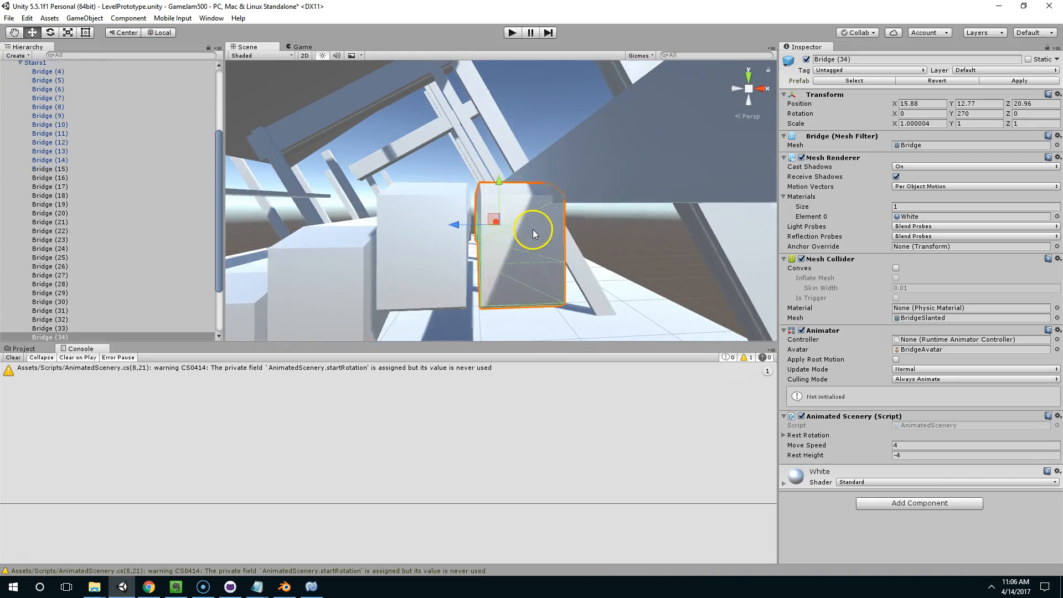
{"action": "mouse_move", "coordinate": [494, 193]}
{"action": "left_mouse_down"}
{"action": "mouse_move", "coordinate": [492, 174]}
{"action": "mouse_move", "coordinate": [515, 198]}
{"action": "left_mouse_up"}
{"action": "left_click_drag", "start_coordinate": [545, 260], "coordinate": [535, 250], "text": "alt"}
{"action": "left_click_drag", "start_coordinate": [473, 241], "coordinate": [469, 244]}
{"action": "left_click_drag", "start_coordinate": [506, 212], "coordinate": [510, 208]}
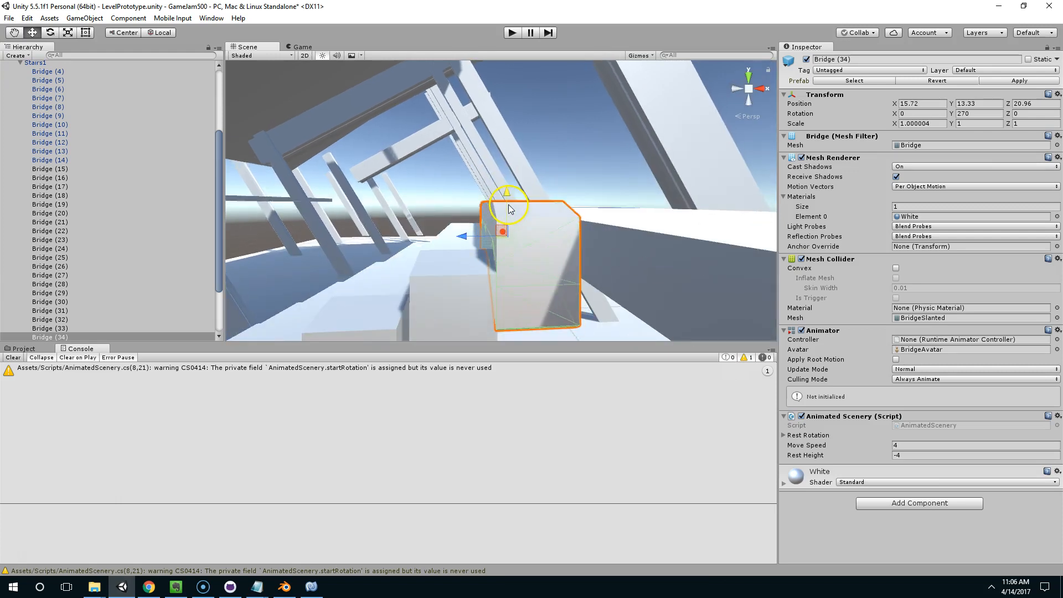
{"action": "left_click", "coordinate": [452, 273]}
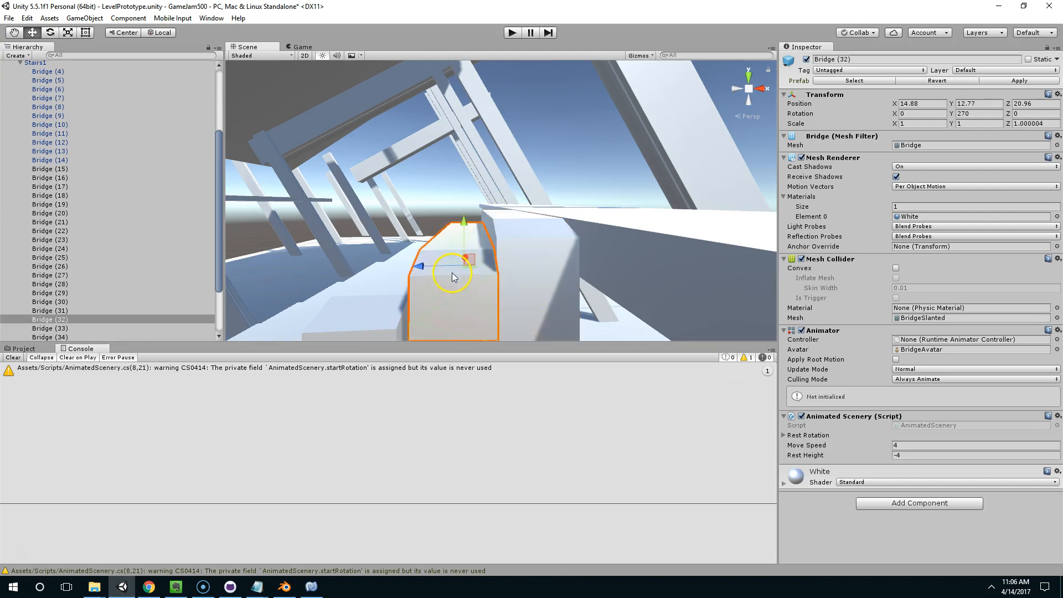
{"action": "left_click", "coordinate": [453, 210]}
{"action": "left_click_drag", "start_coordinate": [453, 210], "coordinate": [479, 174], "text": "alt"}
Play-test the level, activate the podium to watch both stair flights rise, and stop playing.
{"action": "left_click", "coordinate": [510, 32]}
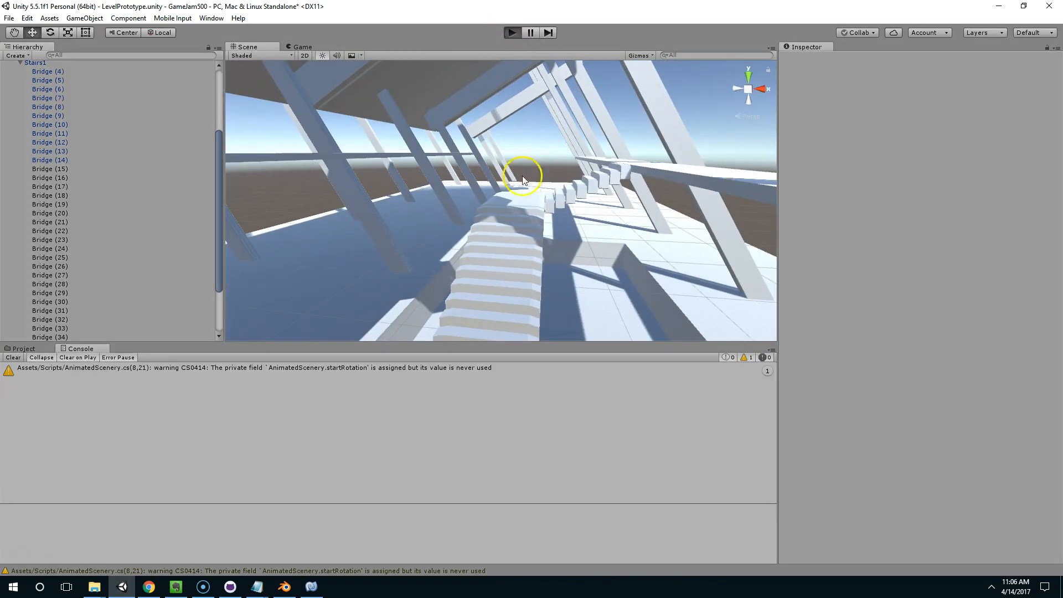
{"action": "key", "text": "w"}
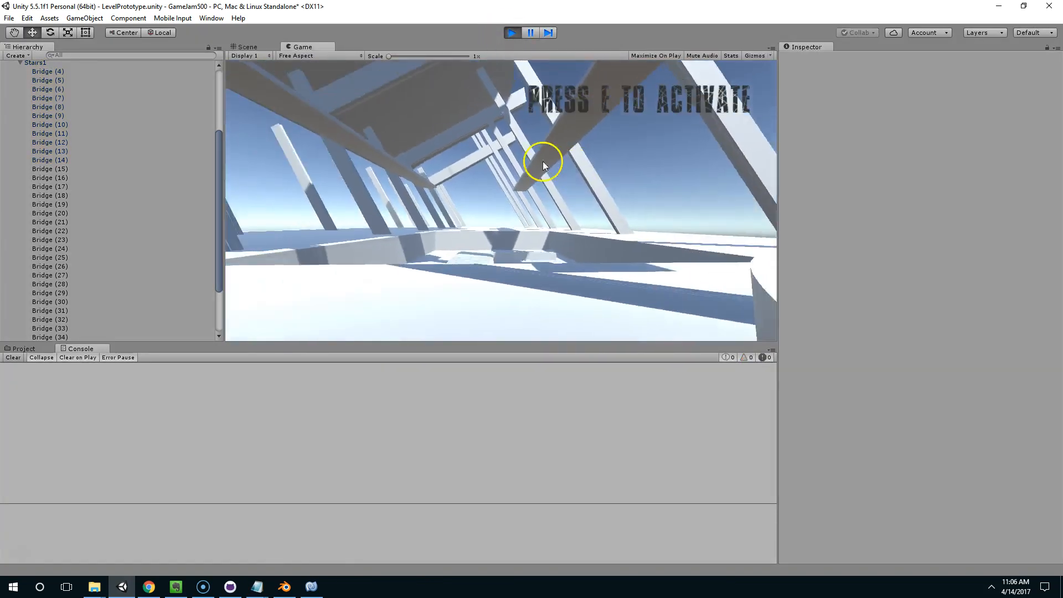
{"action": "key", "text": "e"}
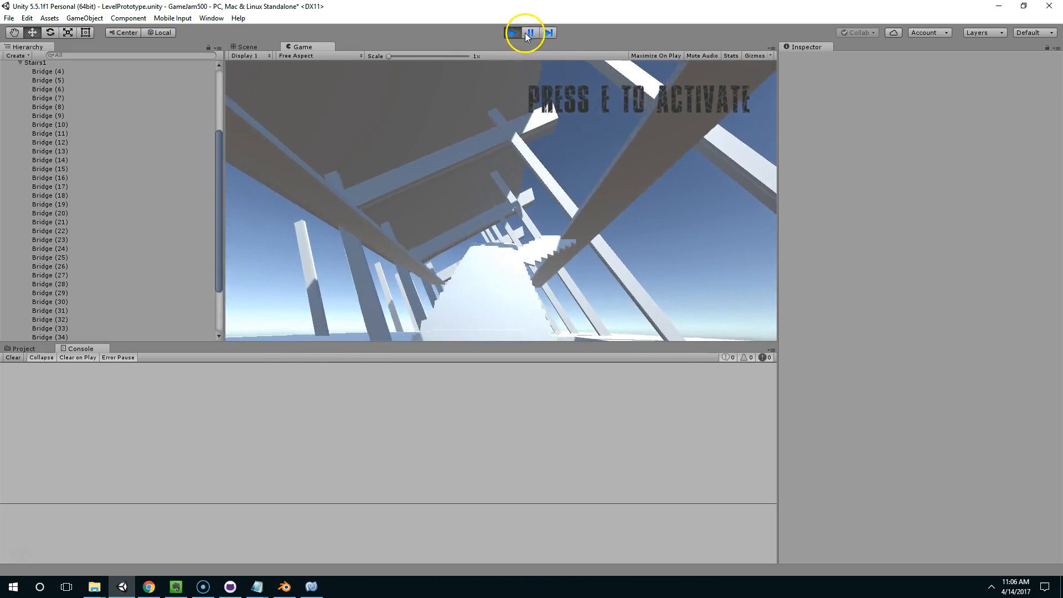
{"action": "left_click", "coordinate": [514, 32]}
Remove the startRotation and restRotation variables, their Start assignments and the commented RotateTowards line from AnimatedScenery.cs, save, and return to Unity.
{"action": "left_click", "coordinate": [320, 593]}
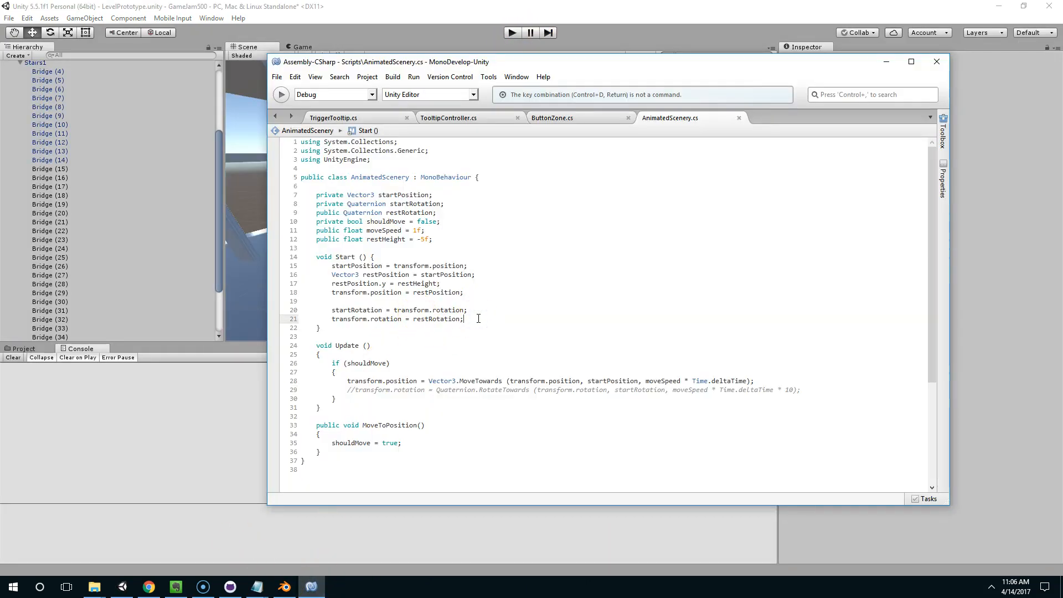
{"action": "key", "text": "ctrl+l"}
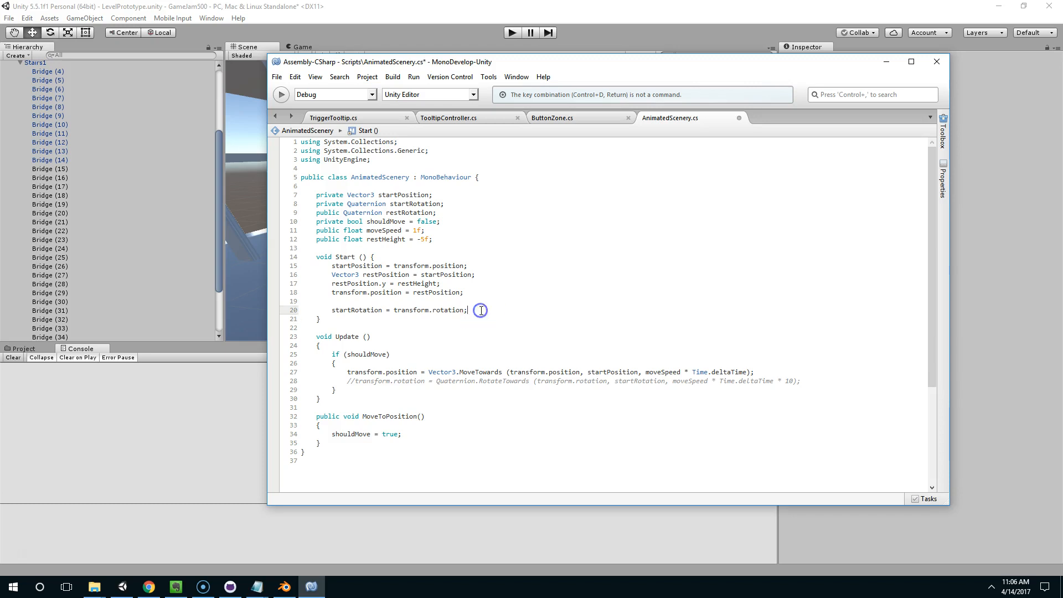
{"action": "key", "text": "ctrl+l"}
{"action": "key", "text": "BackSpace"}
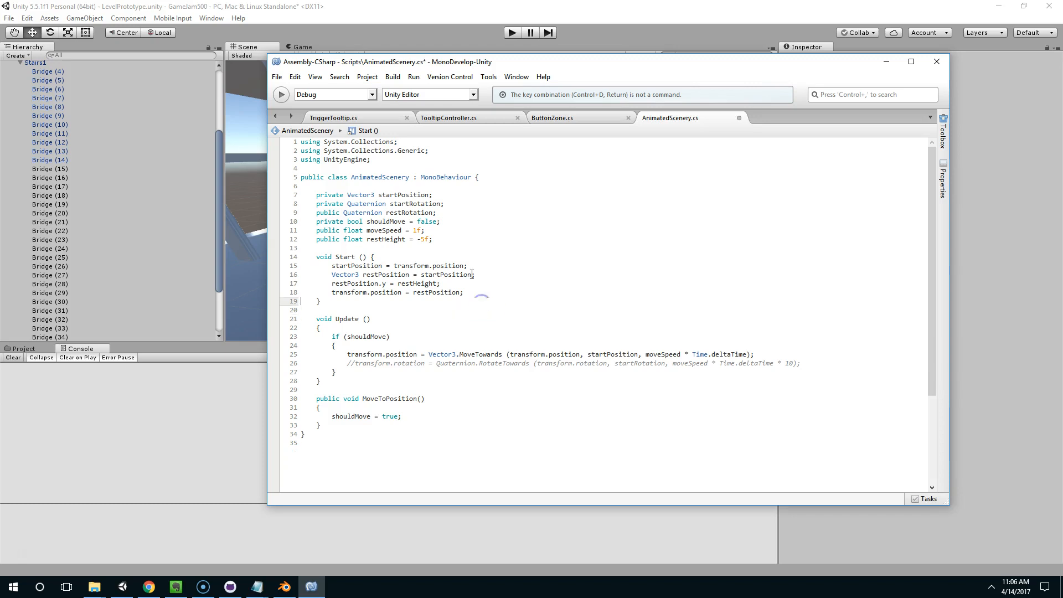
{"action": "key", "text": "ctrl+l"}
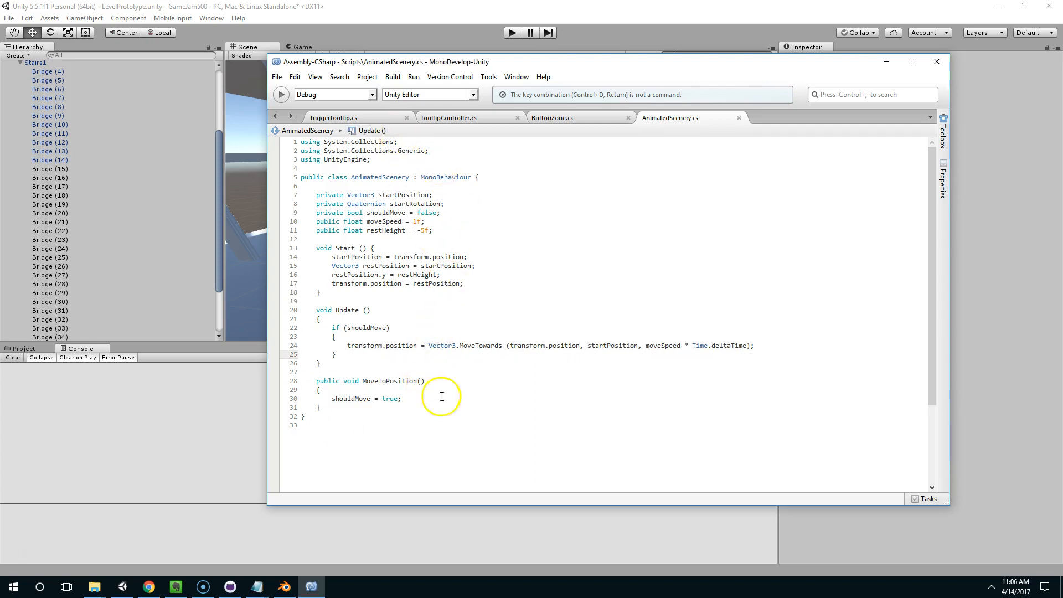
{"action": "left_click", "coordinate": [403, 12]}
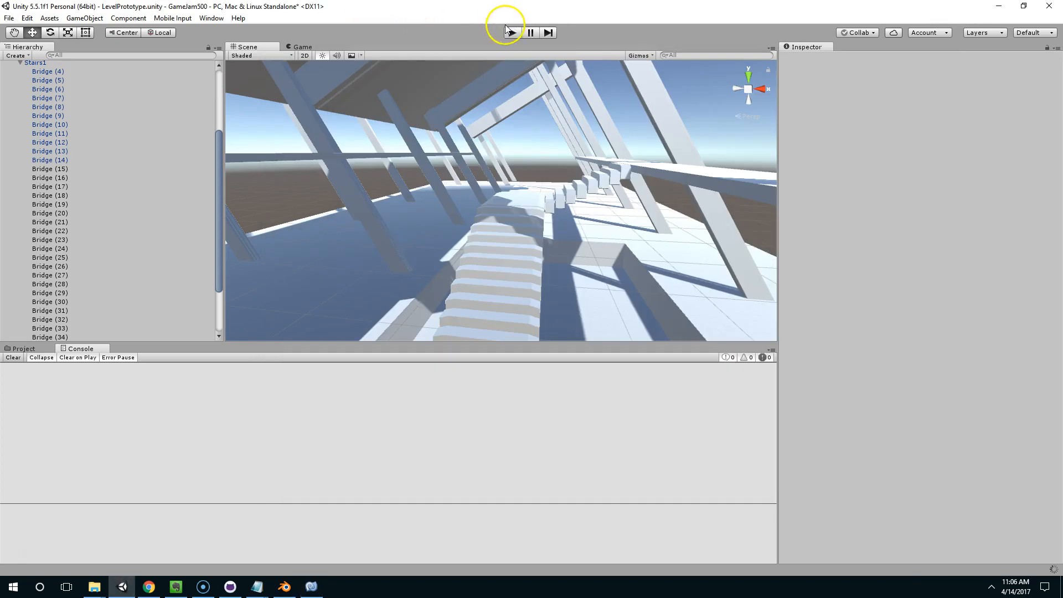
Play-test the level with the simplified script, raise the stairs from the podium, walk up the first flight, and stop playing.
{"action": "left_click", "coordinate": [509, 32]}
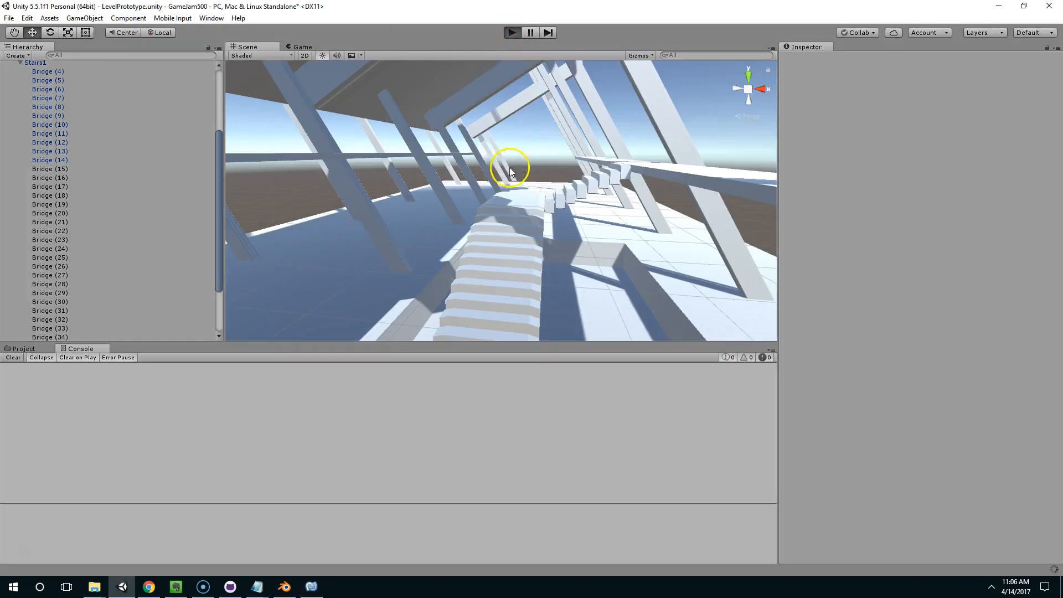
{"action": "key", "text": "w"}
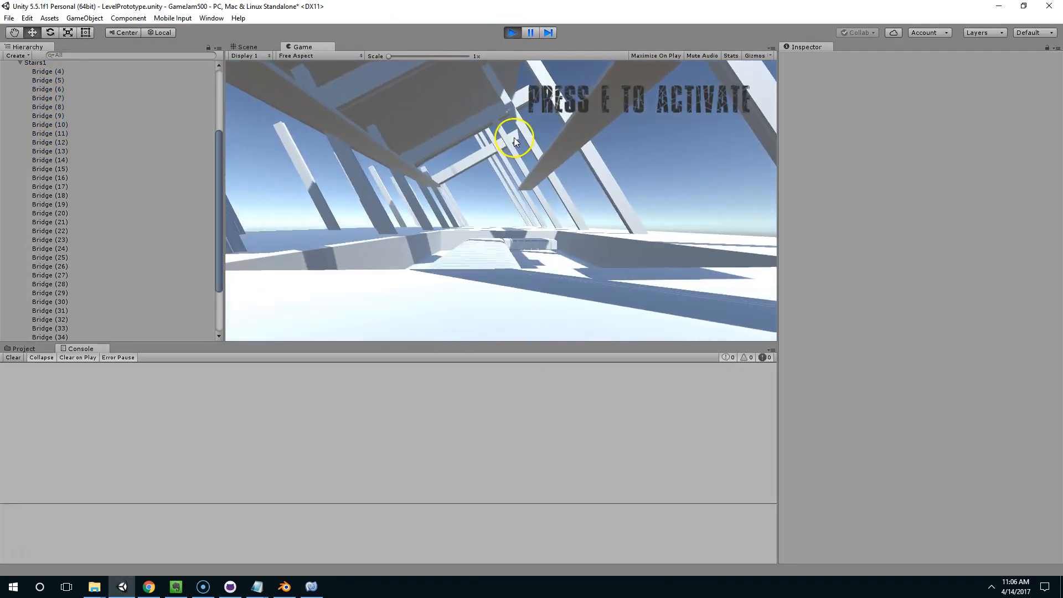
{"action": "key", "text": "w"}
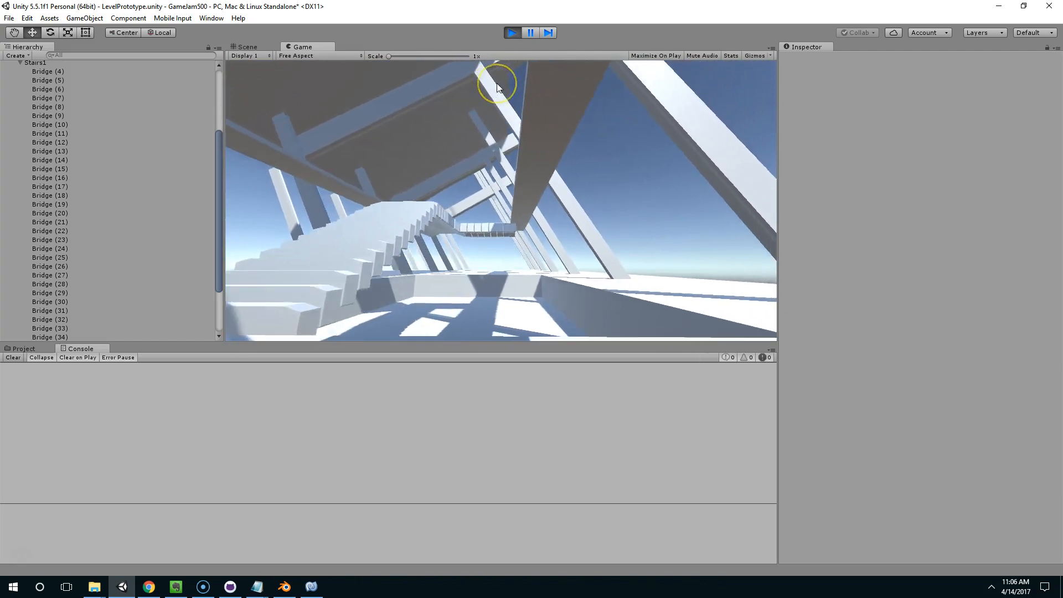
{"action": "key", "text": "w"}
{"action": "key", "text": "w"}
{"action": "left_click_drag", "start_coordinate": [496, 83], "coordinate": [1057, 141]}
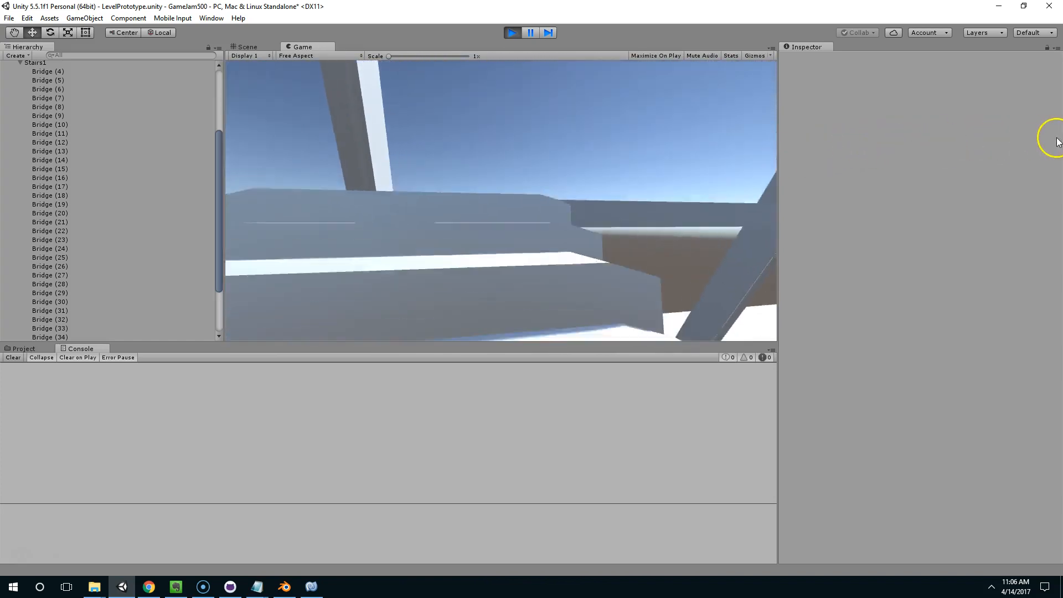
{"action": "key", "text": "w"}
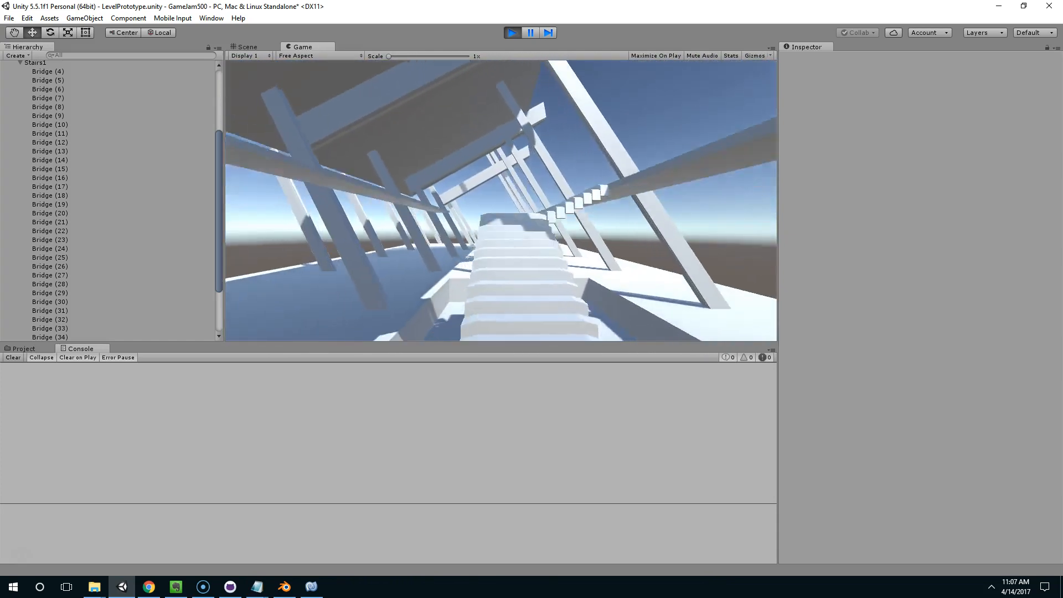
{"action": "key", "text": "Escape"}
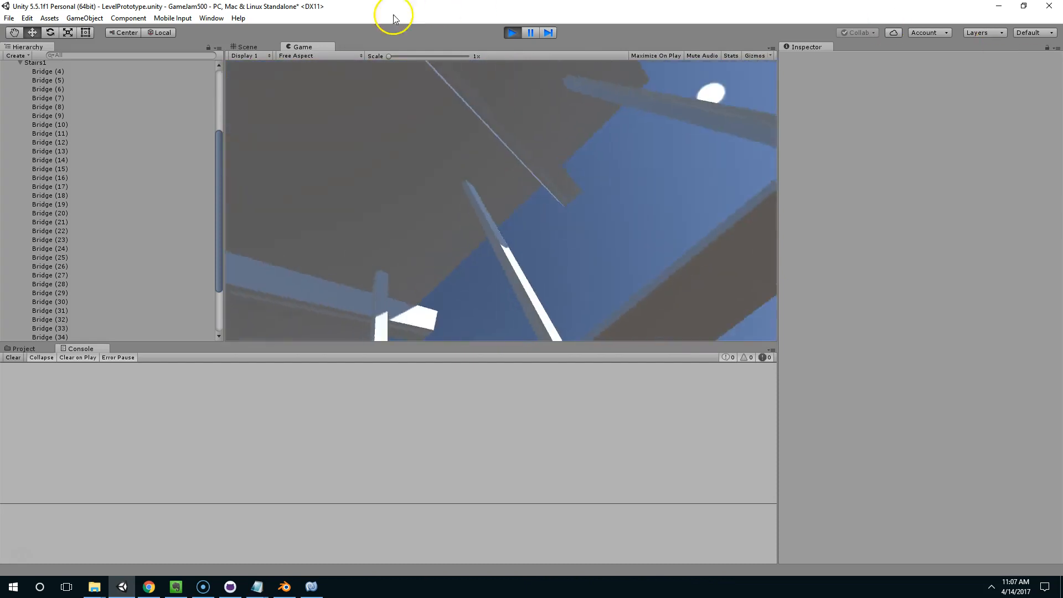
{"action": "left_click", "coordinate": [513, 33]}
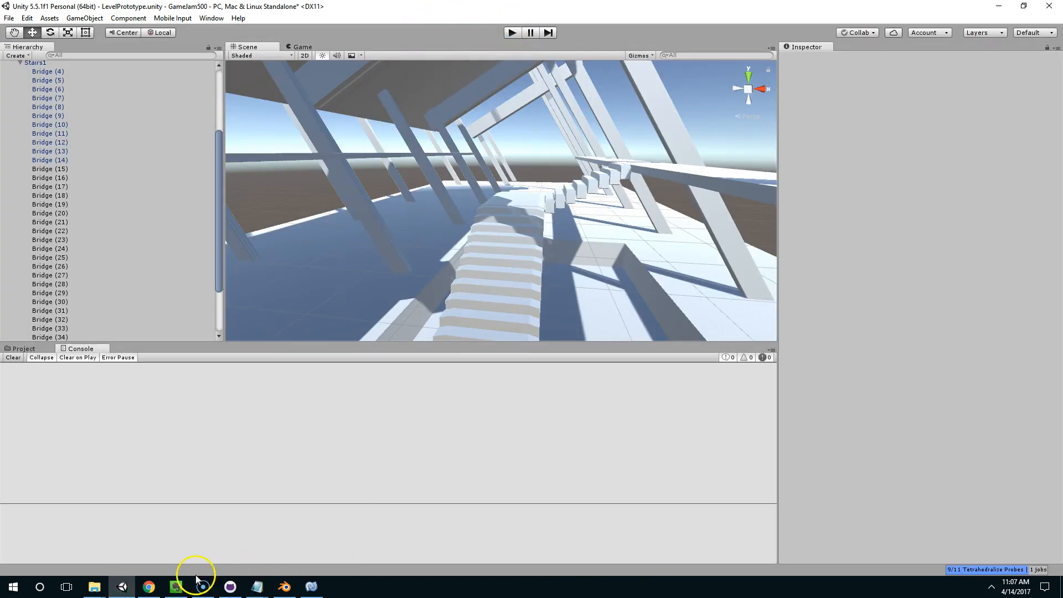
{"action": "left_click", "coordinate": [175, 586]}
{"action": "left_click", "coordinate": [148, 587]}
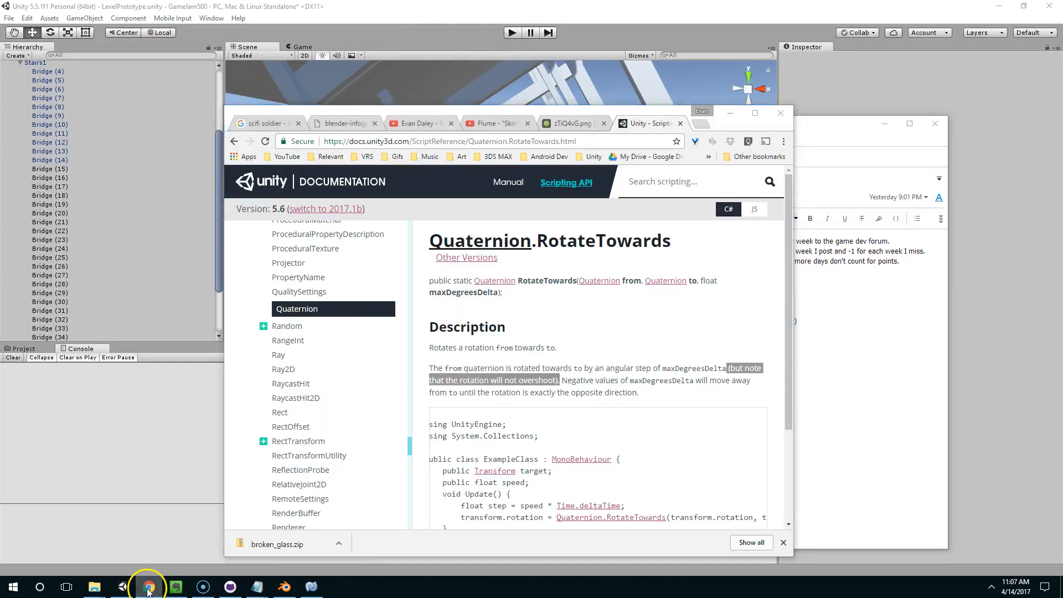
{"action": "left_click", "coordinate": [148, 587]}
{"action": "left_click", "coordinate": [934, 129]}
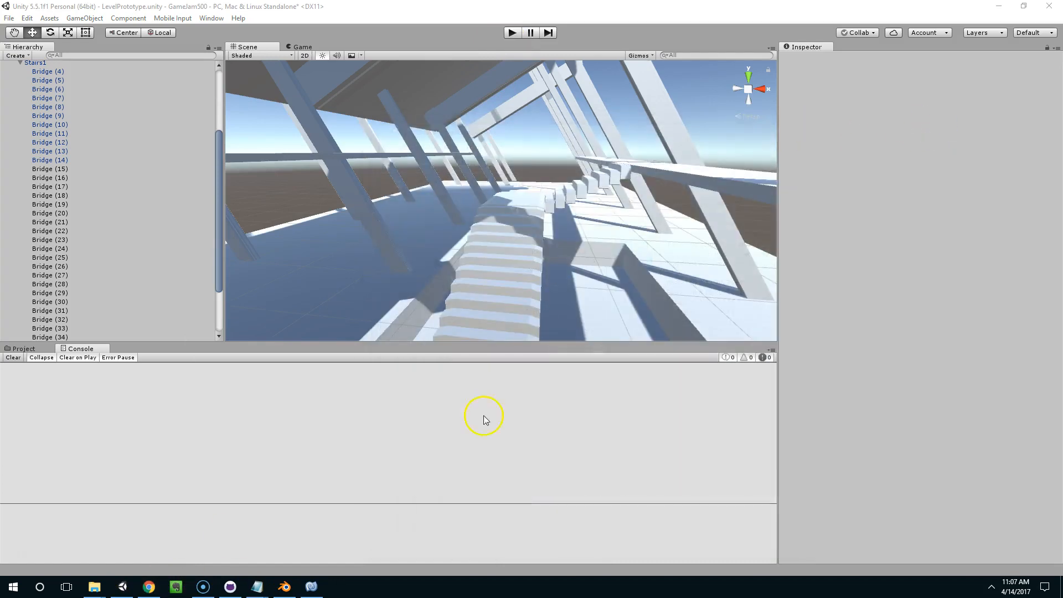
Switch to Blender and inspect the hall model in Interior1.blend, including its roof, slanted pillars and floor recess.
{"action": "left_click", "coordinate": [293, 593]}
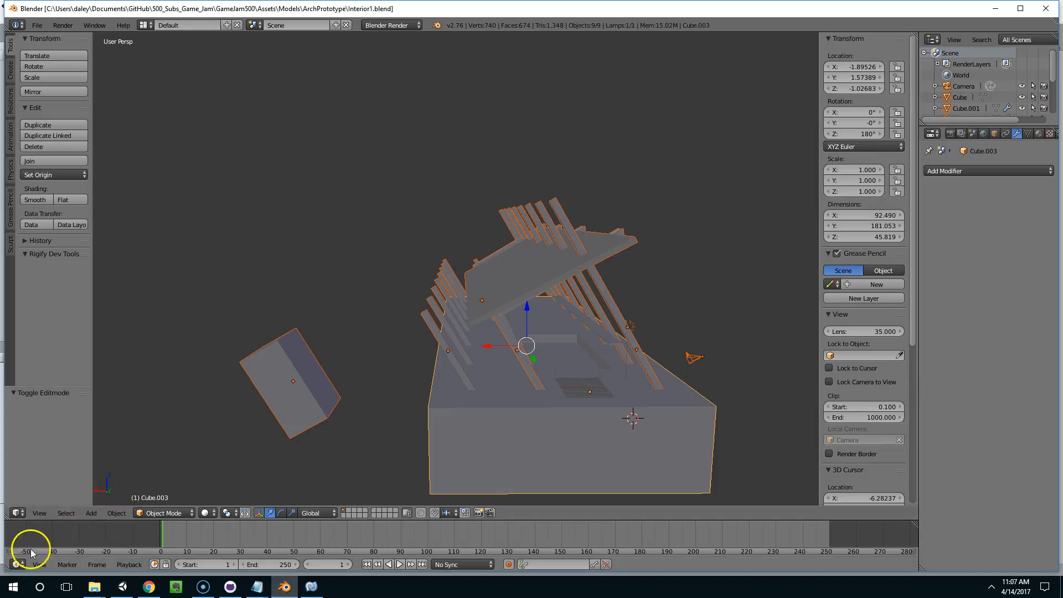
{"action": "scroll", "coordinate": [277, 360], "scroll_direction": "down", "scroll_amount": 3}
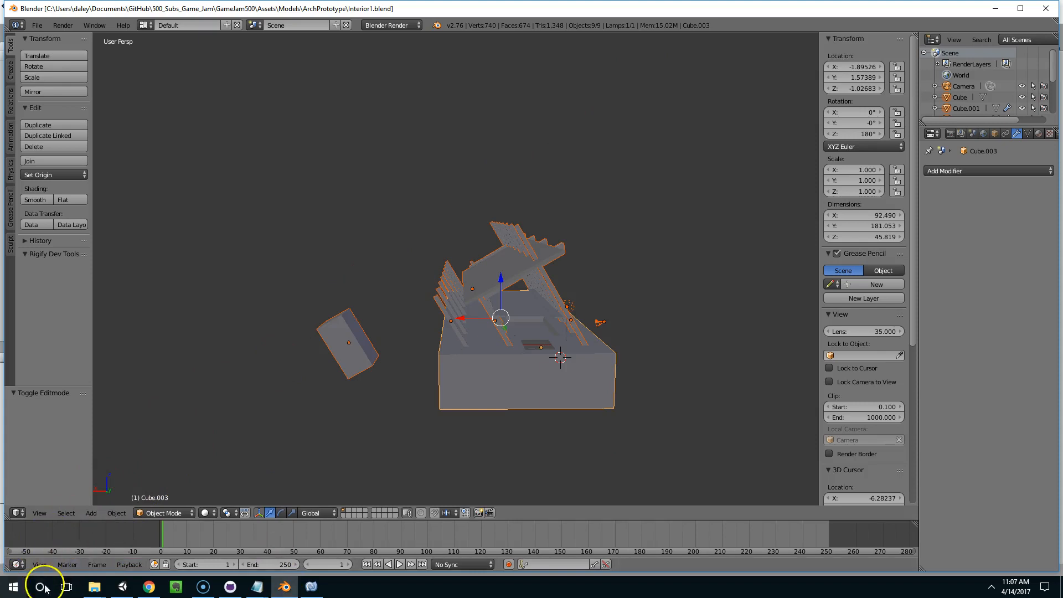
{"action": "middle_click_drag", "start_coordinate": [417, 292], "coordinate": [618, 223]}
{"action": "middle_click_drag", "start_coordinate": [498, 233], "coordinate": [508, 213]}
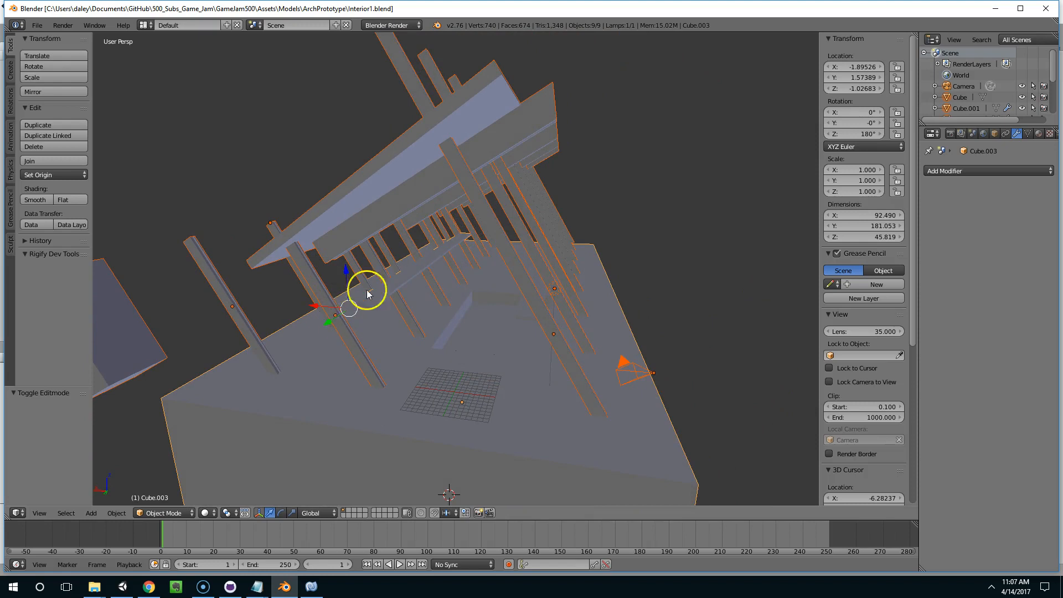
{"action": "middle_click_drag", "start_coordinate": [416, 398], "coordinate": [501, 321]}
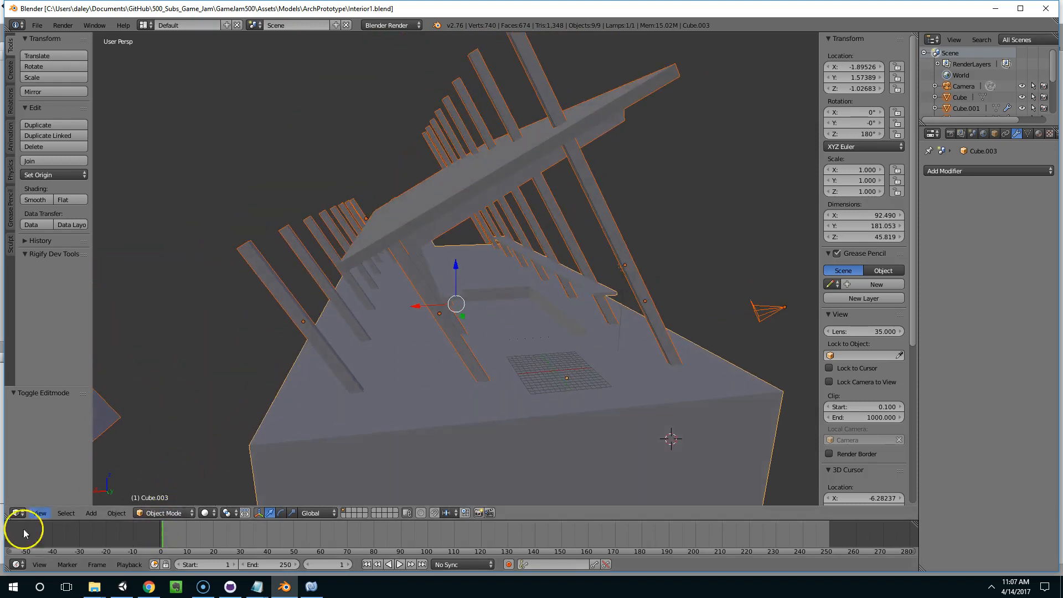